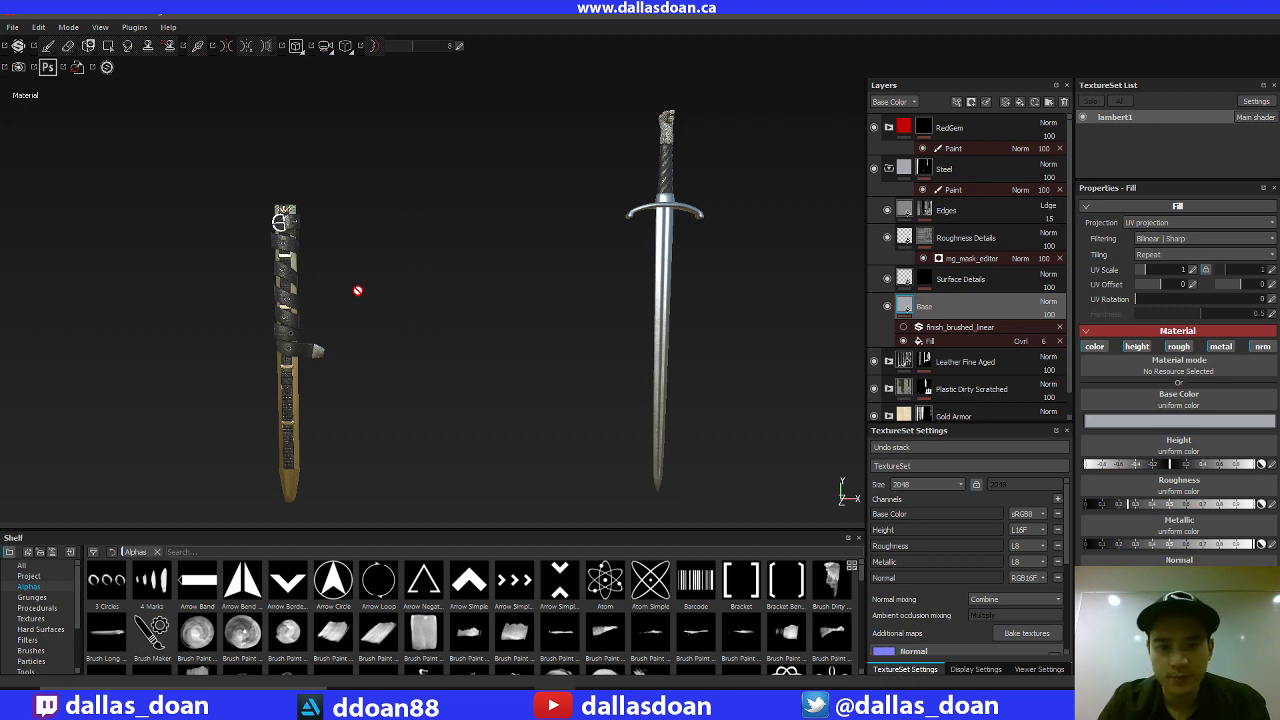
Examine the scabbard and sword from several angles, ending on a close view of the crossguard and grip.
middle_drag(405, 284, 416, 288)
alt+drag(416, 288, 458, 278)
alt+middle_drag(474, 274, 498, 276)
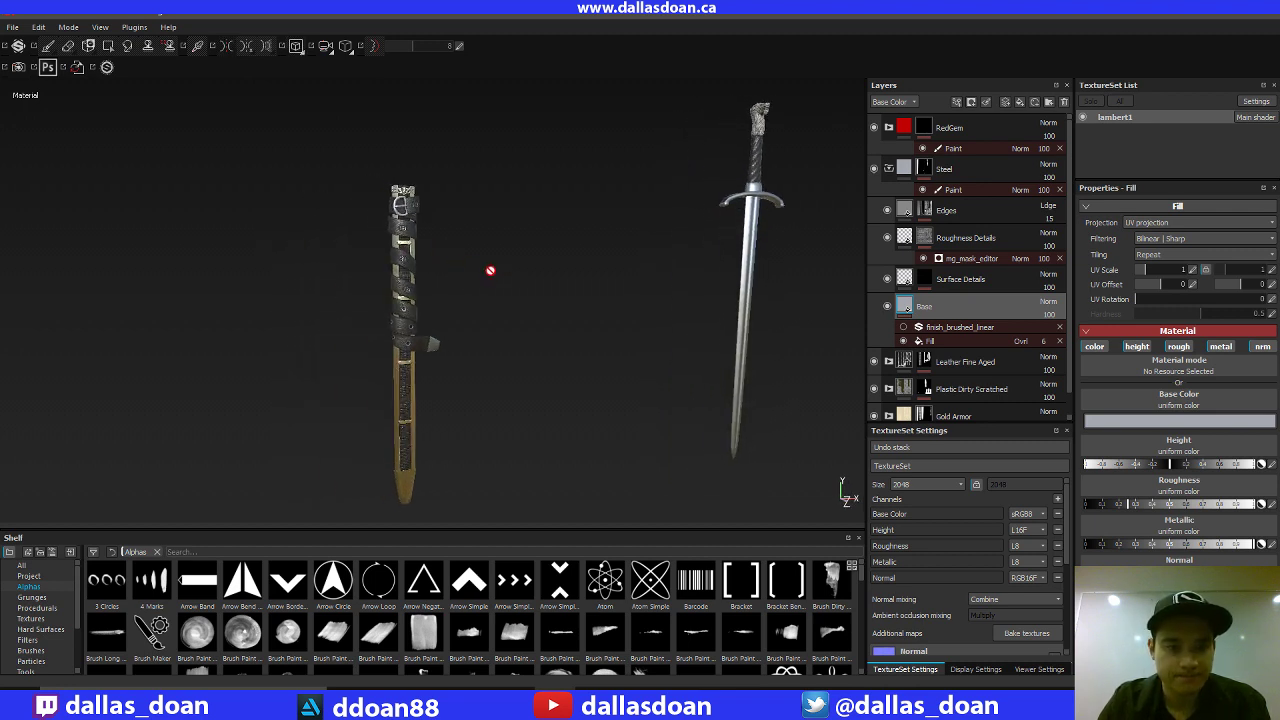
alt+right_drag(489, 271, 563, 308)
alt+middle_drag(610, 316, 700, 323)
alt+right_drag(485, 285, 555, 312)
alt+drag(555, 312, 645, 383)
alt+middle_drag(645, 383, 654, 357)
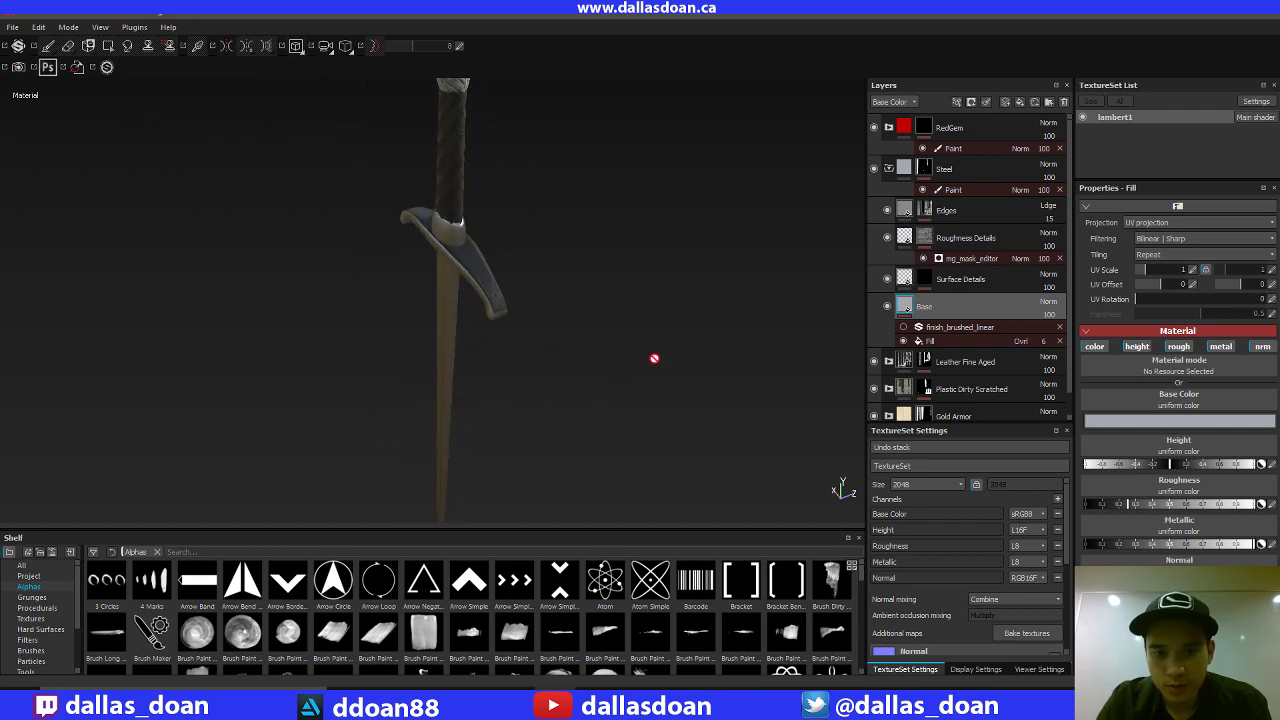
alt+drag(598, 320, 770, 459)
alt+right_drag(645, 394, 640, 360)
alt+middle_drag(640, 360, 642, 413)
alt+drag(642, 413, 734, 260)
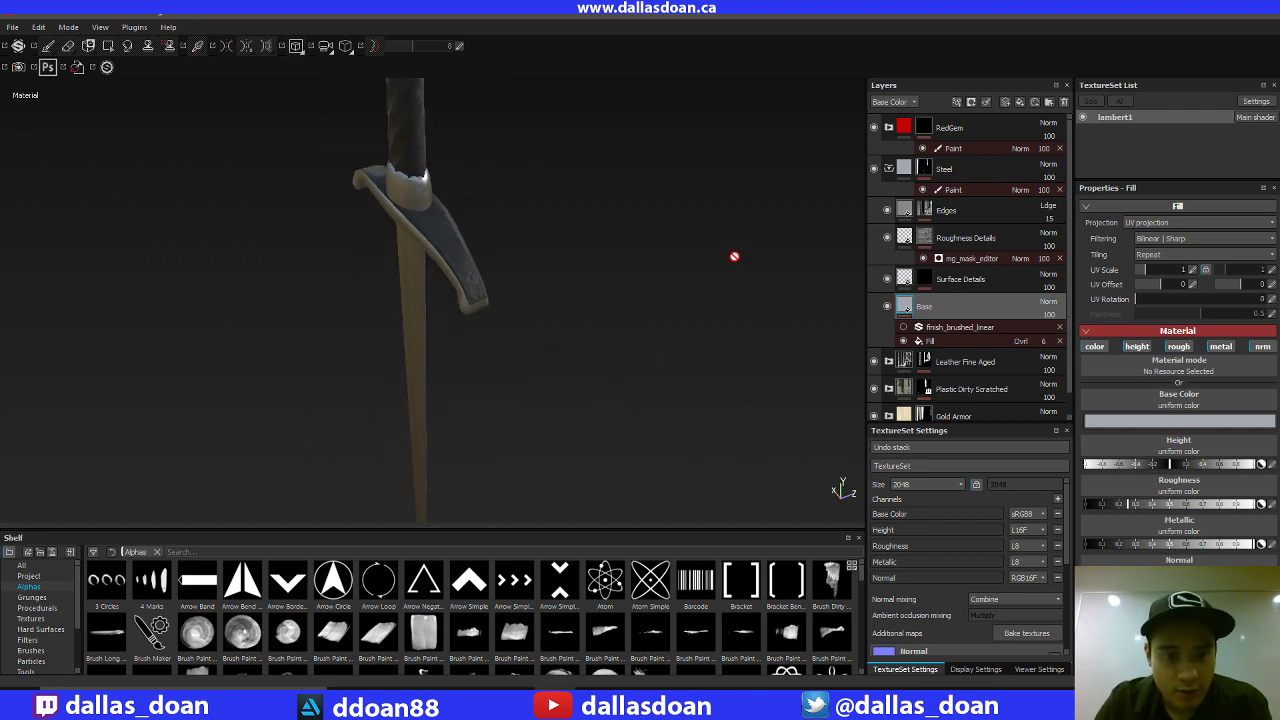
Collapse the Steel folder and toggle the Leather Fine Aged layer's visibility to check its coverage of the crossguard.
click(889, 169)
alt+middle_drag(770, 374, 805, 428)
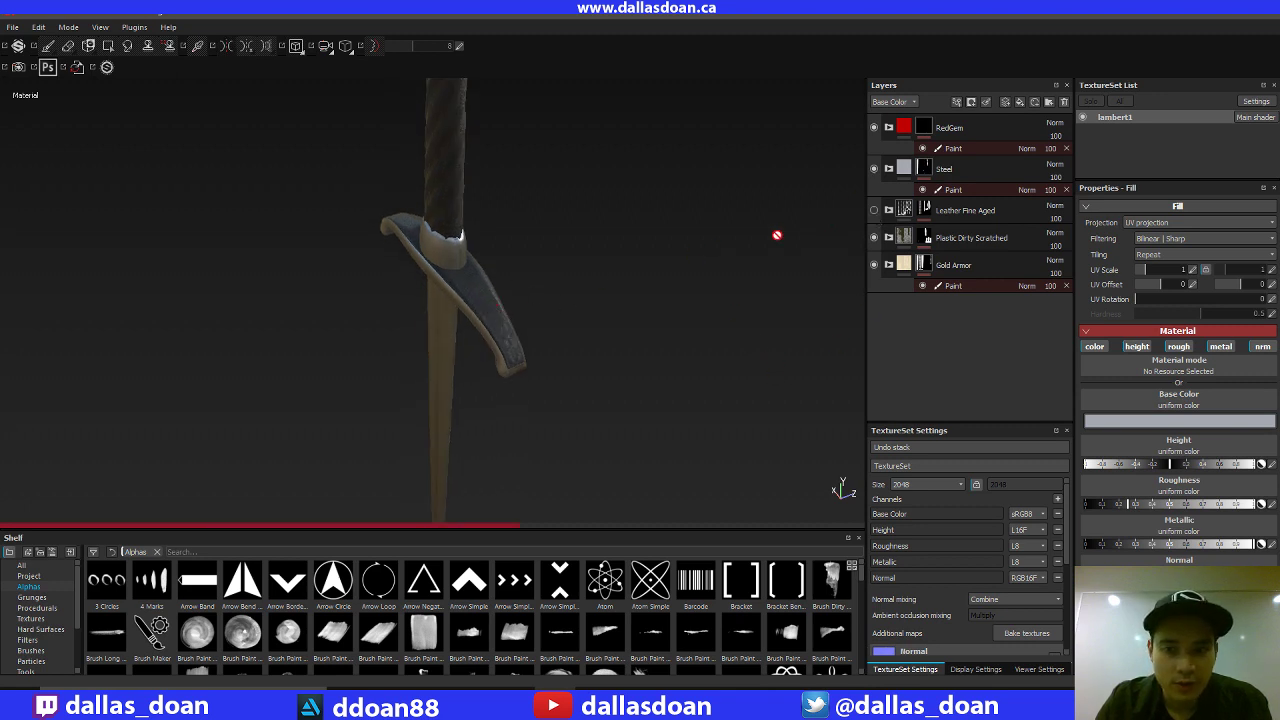
click(874, 211)
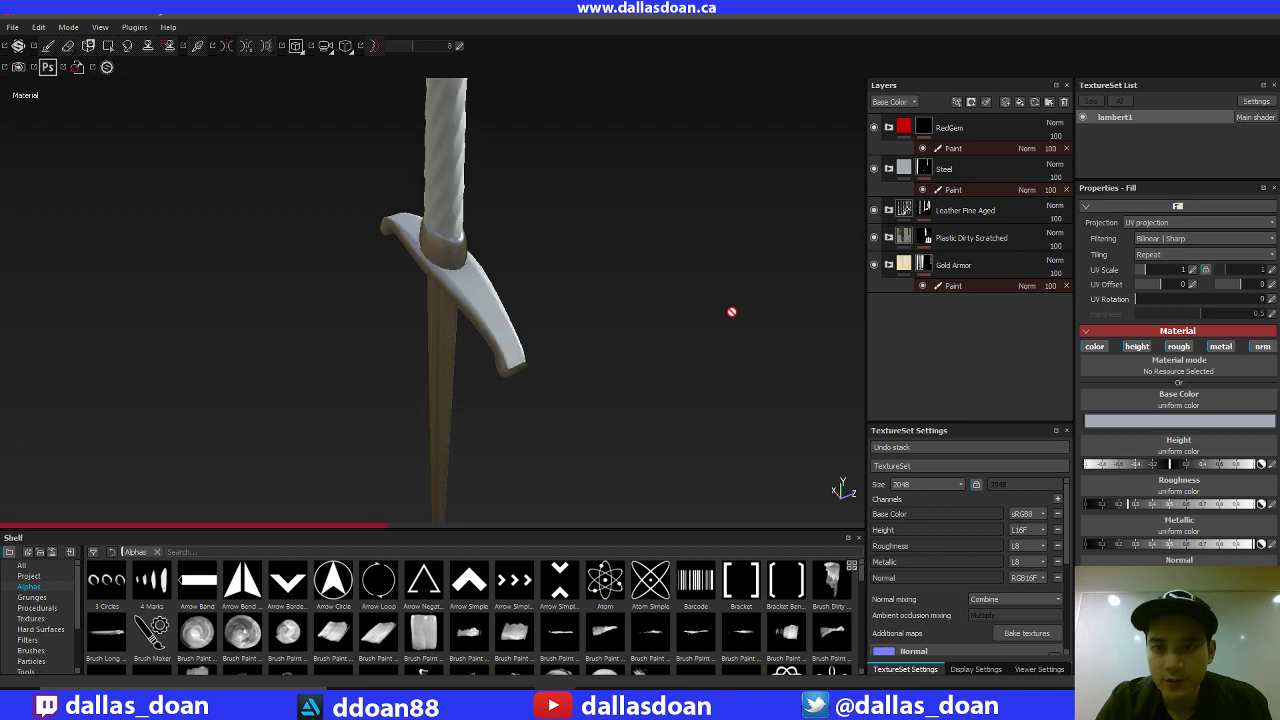
Remove the leather from the crossguard by filling that mesh black with Polygon Fill in the Leather Fine Aged mask's Paint effect.
click(948, 219)
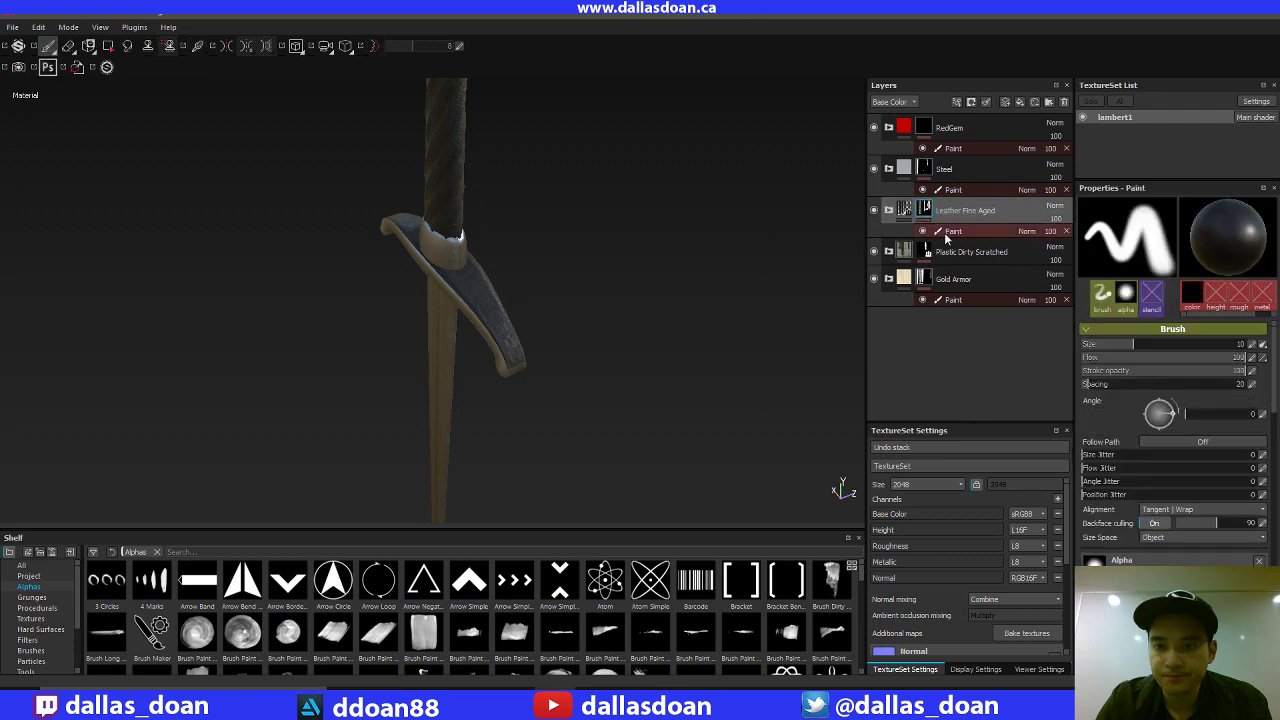
click(948, 233)
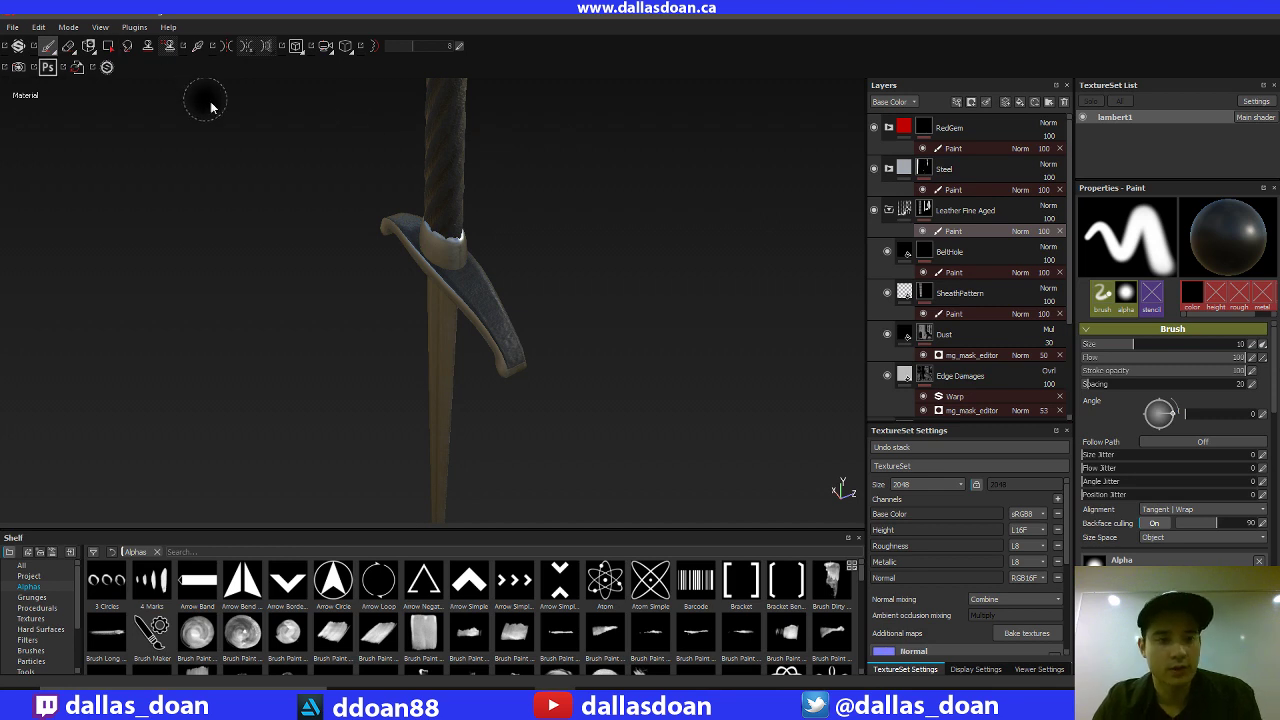
key(4)
alt+drag(553, 352, 625, 345)
right_click(1136, 143)
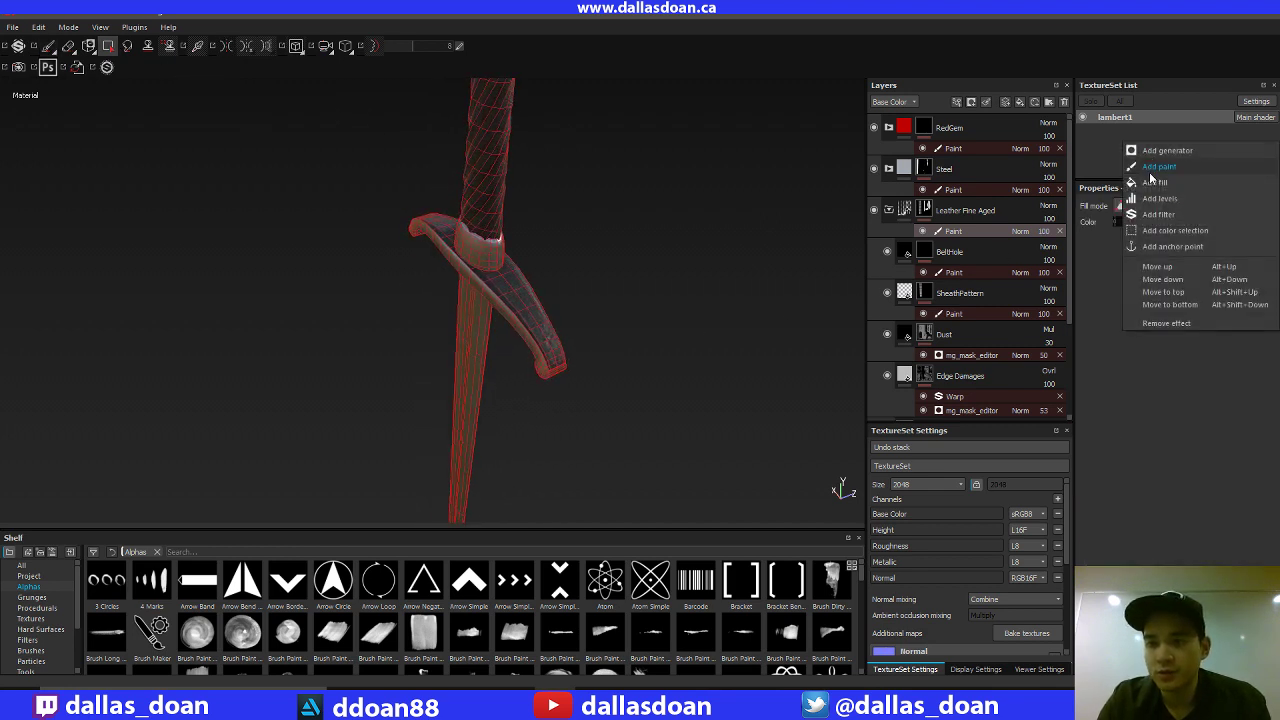
click(1087, 284)
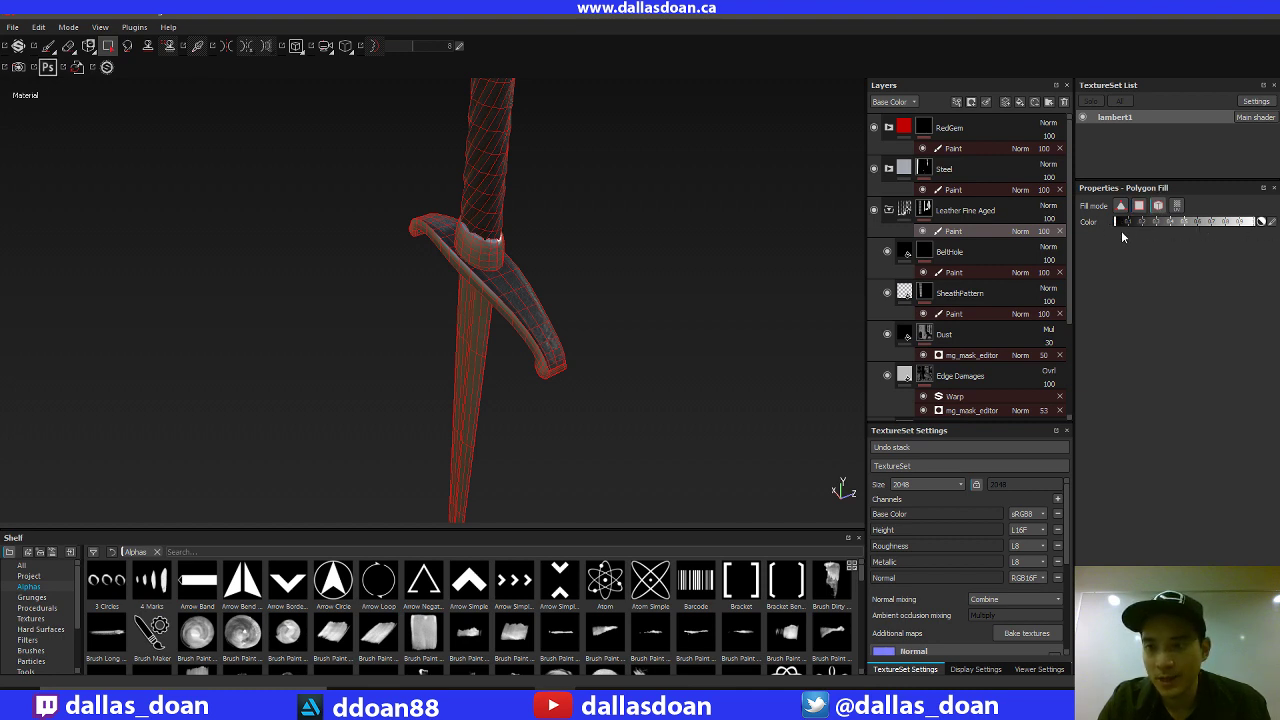
alt+drag(590, 353, 686, 284)
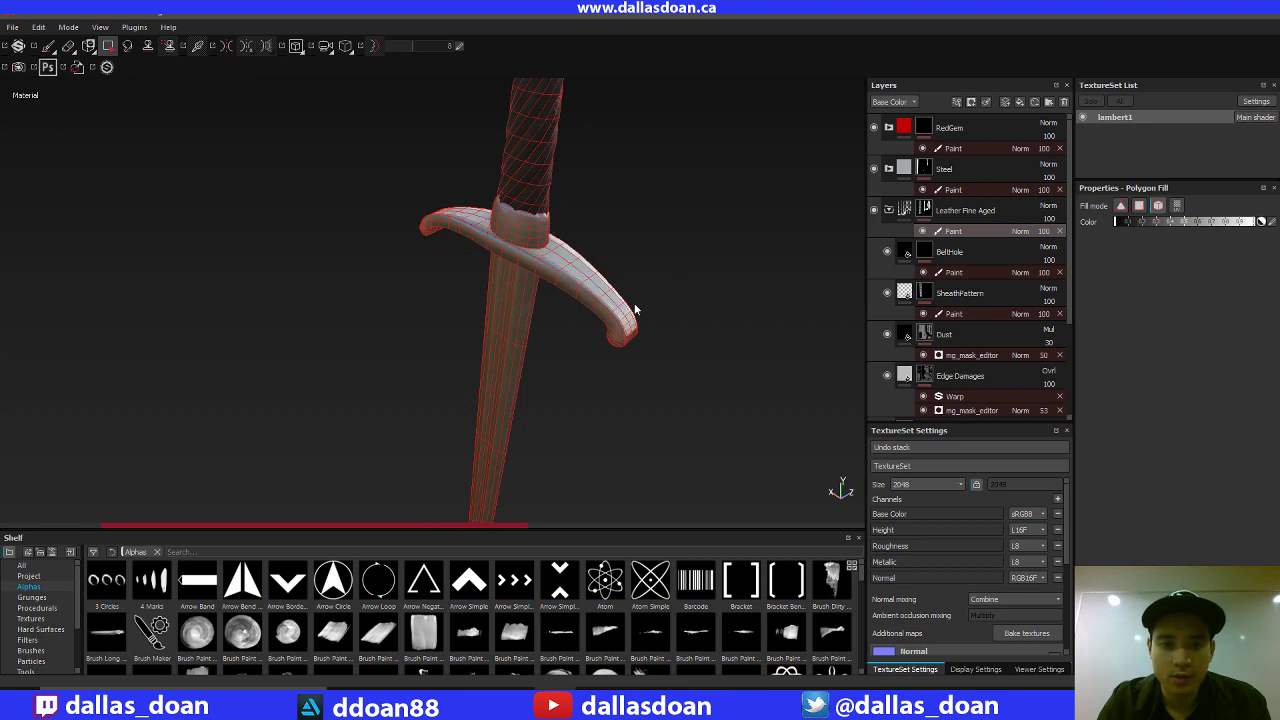
alt+drag(674, 340, 408, 304)
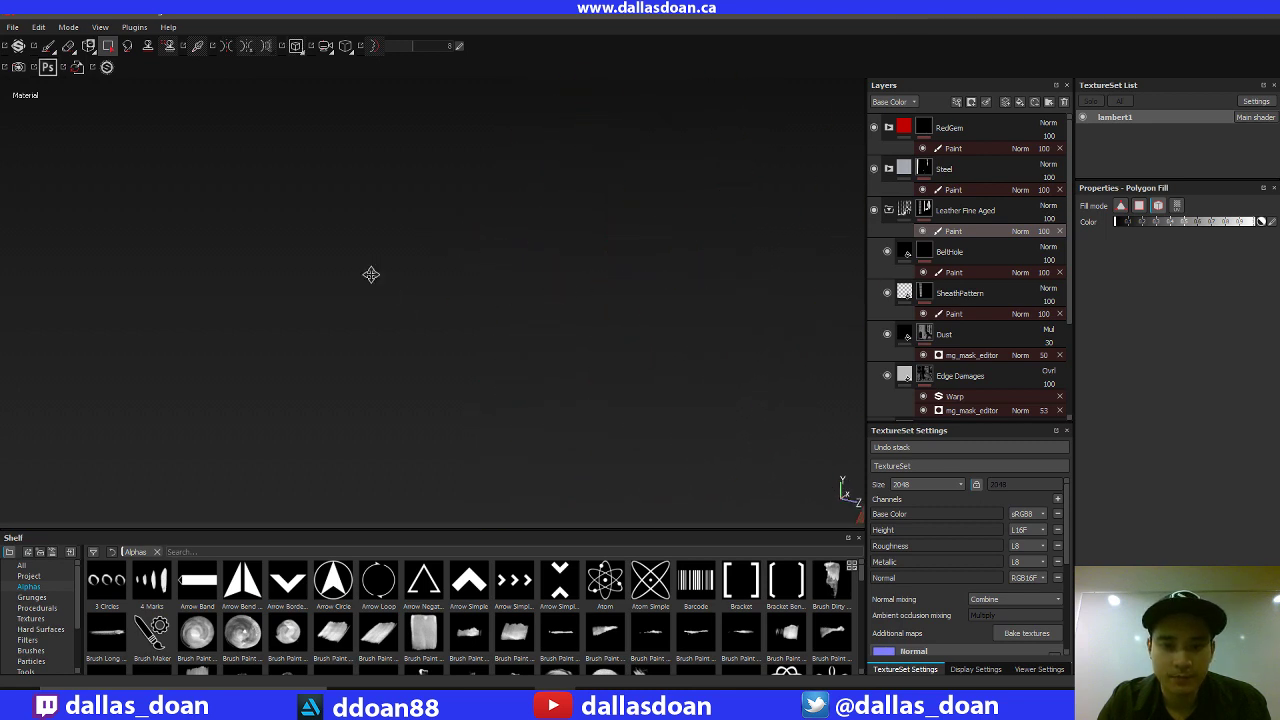
alt+middle_drag(371, 274, 342, 270)
alt+drag(342, 270, 610, 238)
Fill the crossguard white with Polygon Fill in the Paint effect of the Steel folder's mask.
click(888, 209)
click(900, 172)
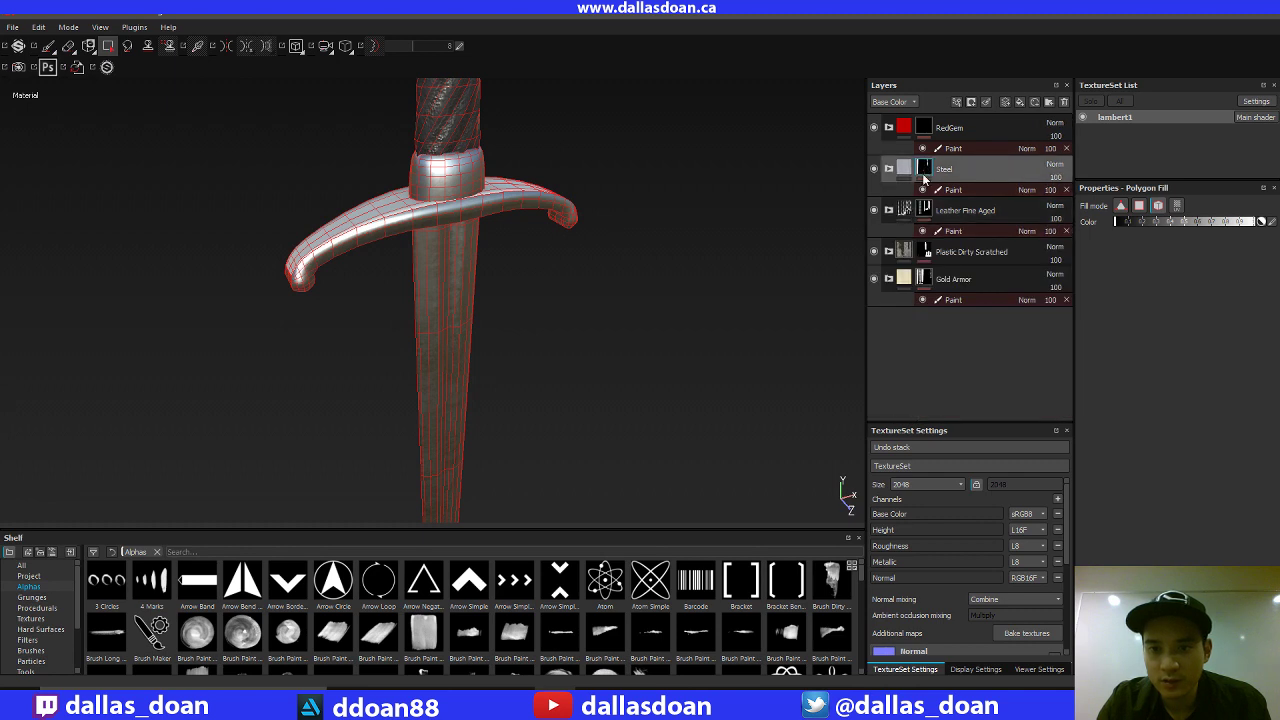
click(946, 190)
click(888, 168)
alt+middle_drag(736, 273, 819, 290)
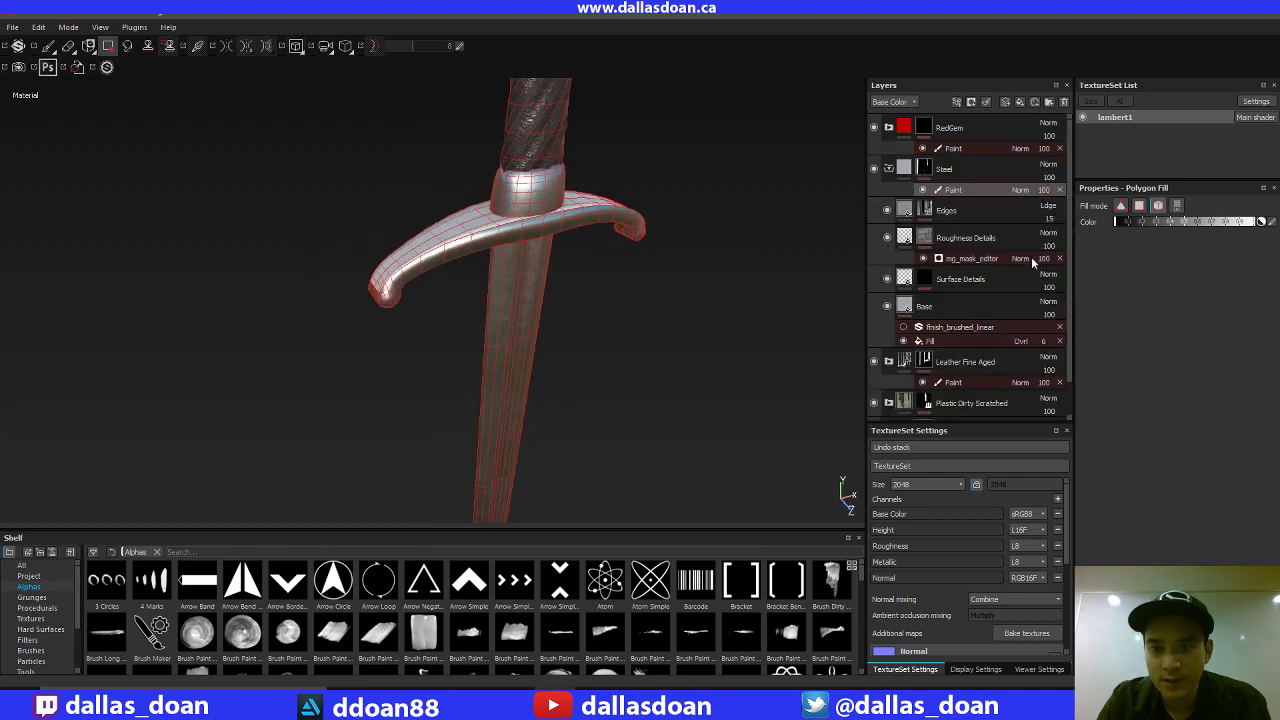
click(1255, 223)
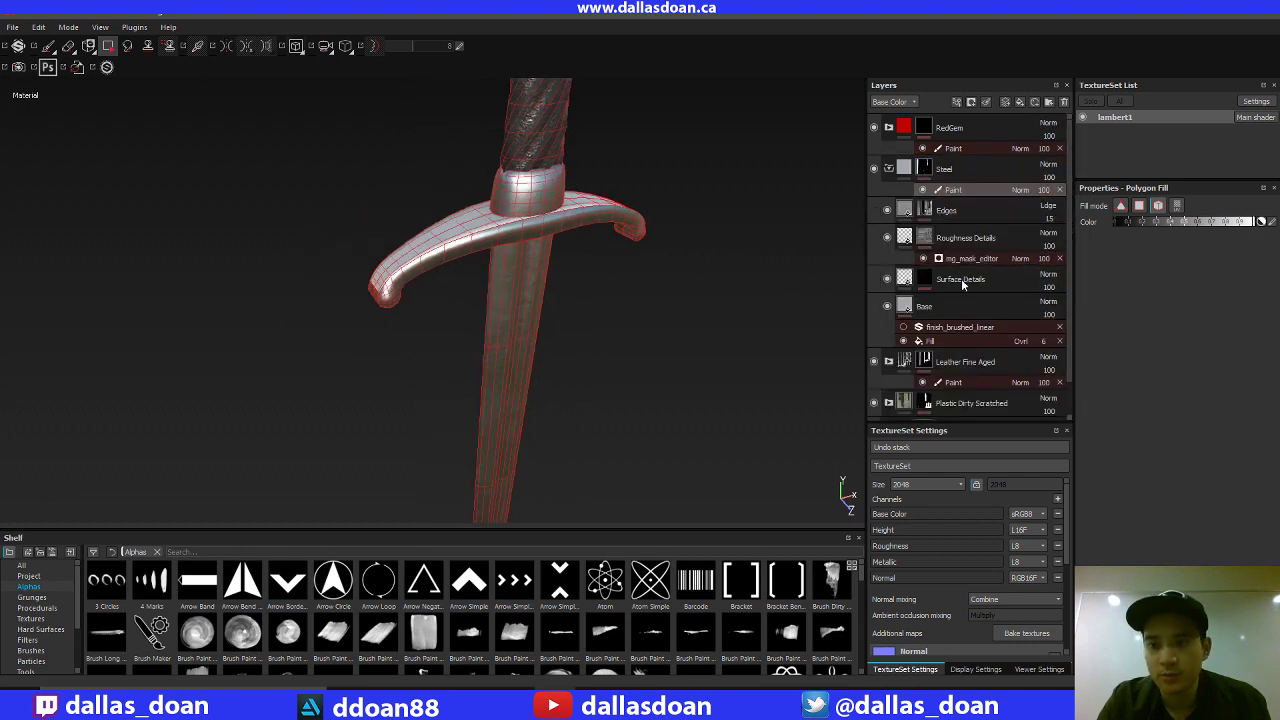
alt+middle_drag(782, 247, 862, 213)
drag(405, 198, 448, 291)
Switch back to the Paint brush and inspect the scabbard from its tip up to the wrapped belt and buckle.
alt+right_drag(449, 291, 272, 290)
alt+middle_drag(272, 290, 444, 289)
alt+drag(444, 289, 459, 291)
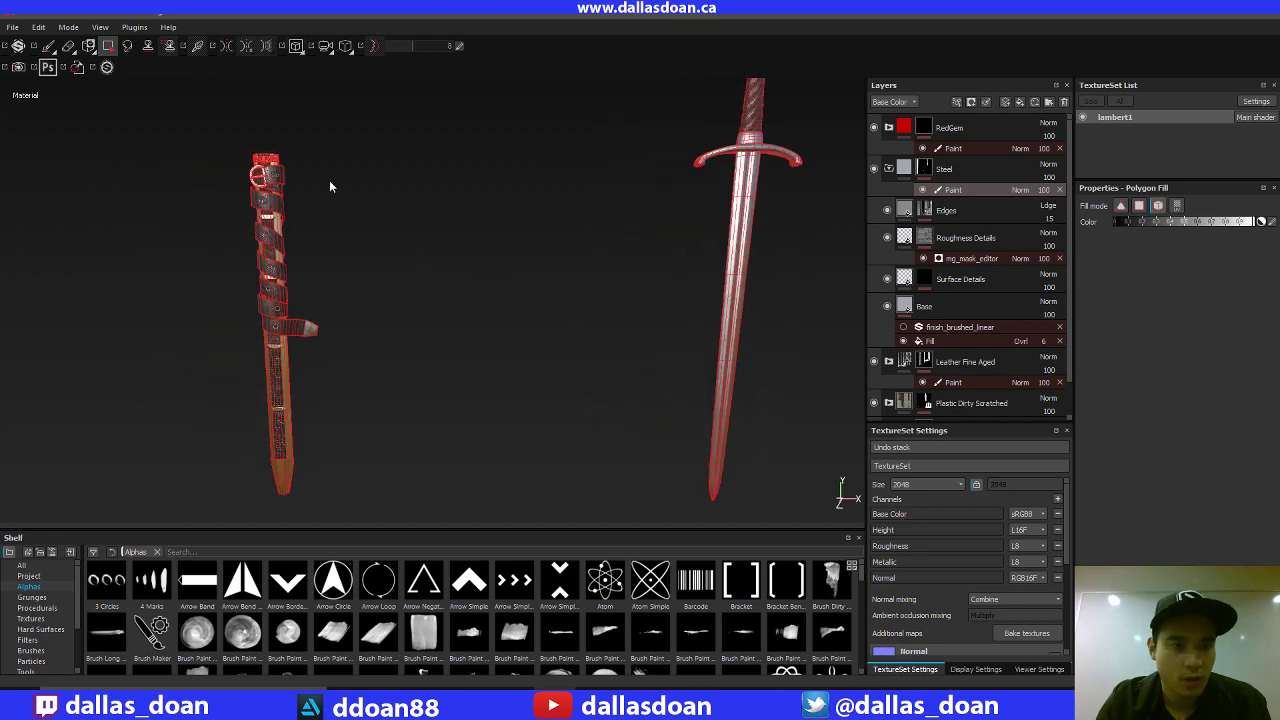
key(1)
alt+middle_drag(363, 251, 477, 326)
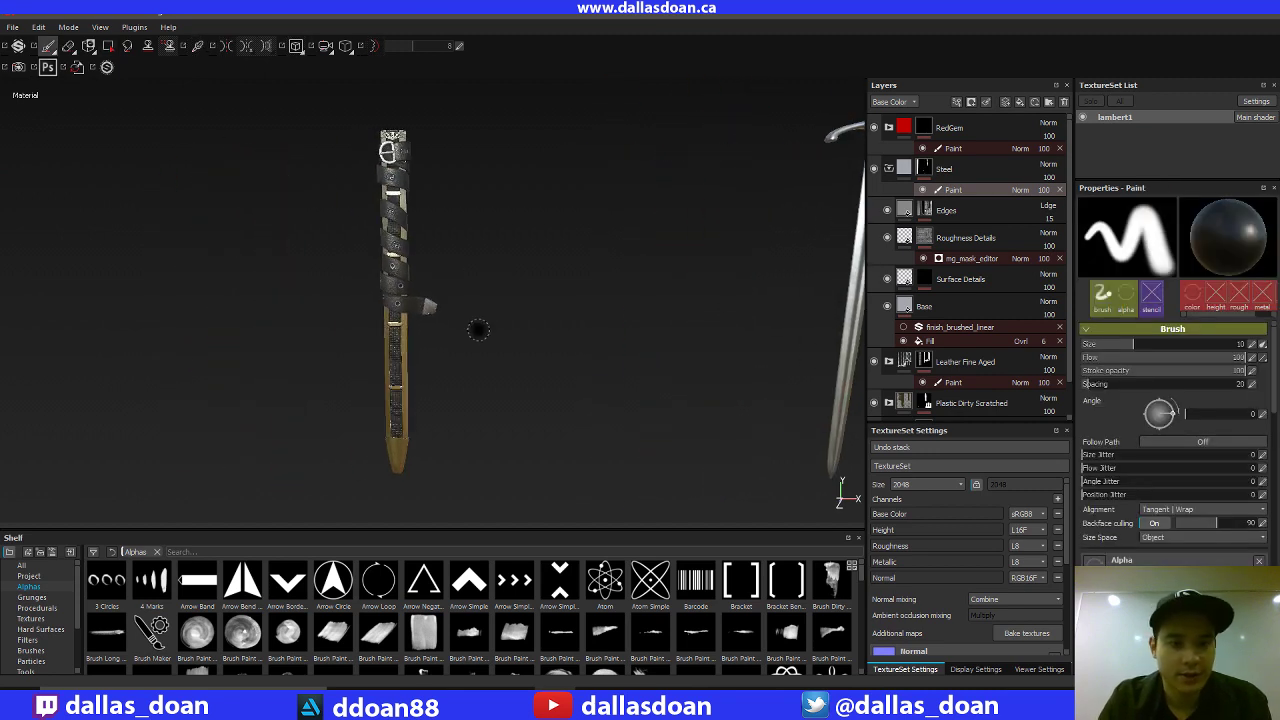
alt+middle_drag(541, 246, 677, 249)
alt+right_drag(553, 255, 623, 286)
alt+middle_drag(623, 350, 623, 249)
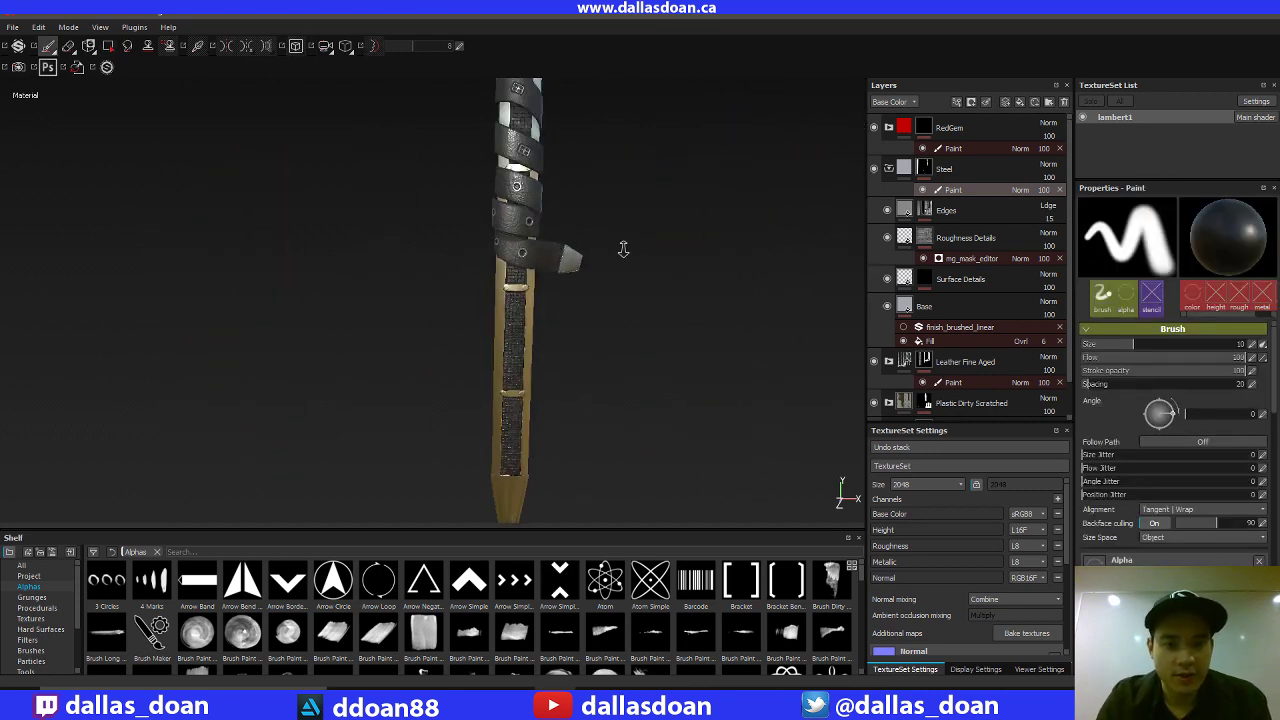
alt+right_drag(630, 256, 784, 288)
mouse_move(784, 288)
alt+mouse_down()
mouse_move(697, 189)
mouse_move(663, 280)
mouse_move(654, 269)
mouse_move(674, 229)
mouse_move(677, 280)
mouse_move(684, 231)
mouse_move(654, 248)
mouse_move(703, 323)
alt+mouse_up()
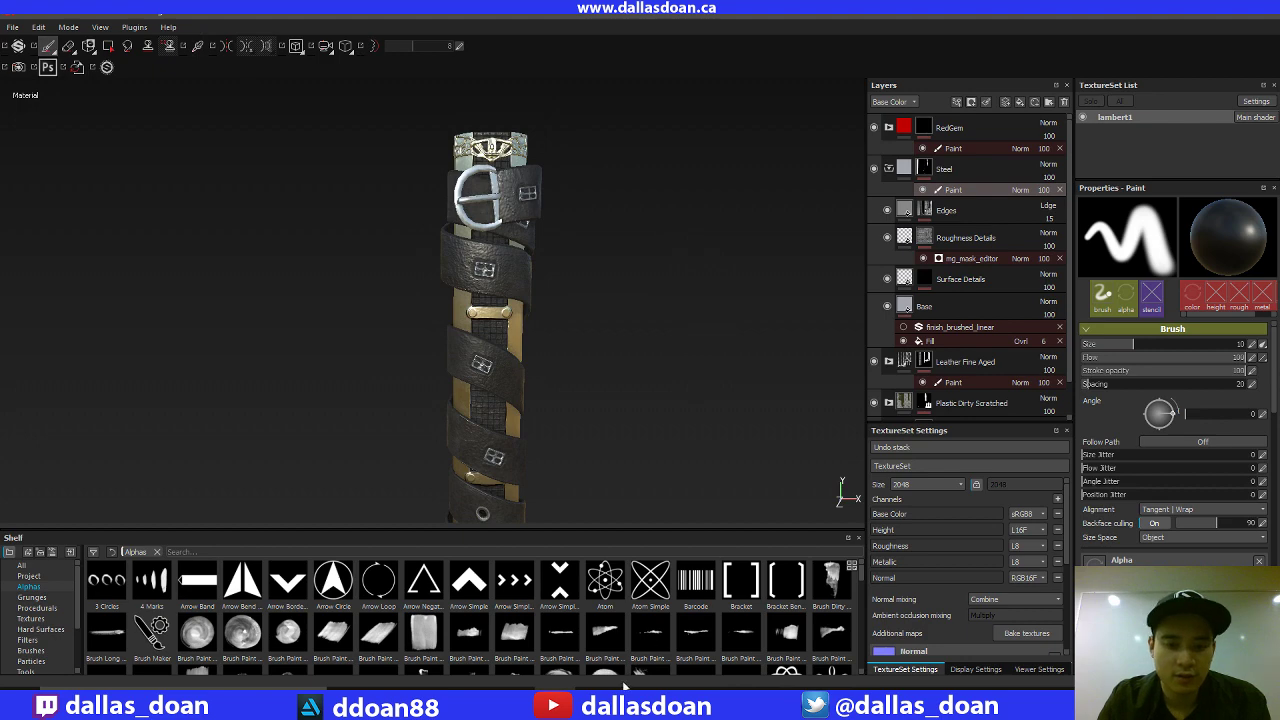
Switch to the reference photo in Photos and examine the belt's leather pattern, metal plates, eyelets and scabbard fittings.
click(625, 690)
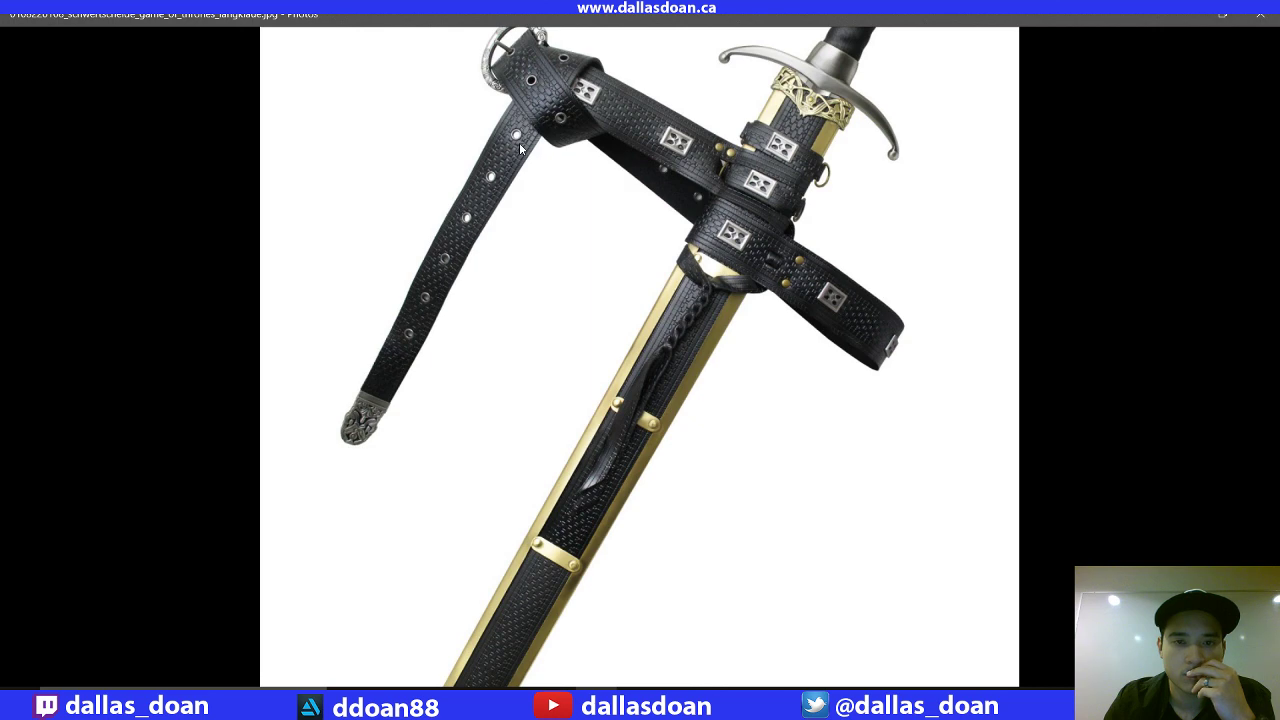
mouse_move(522, 147)
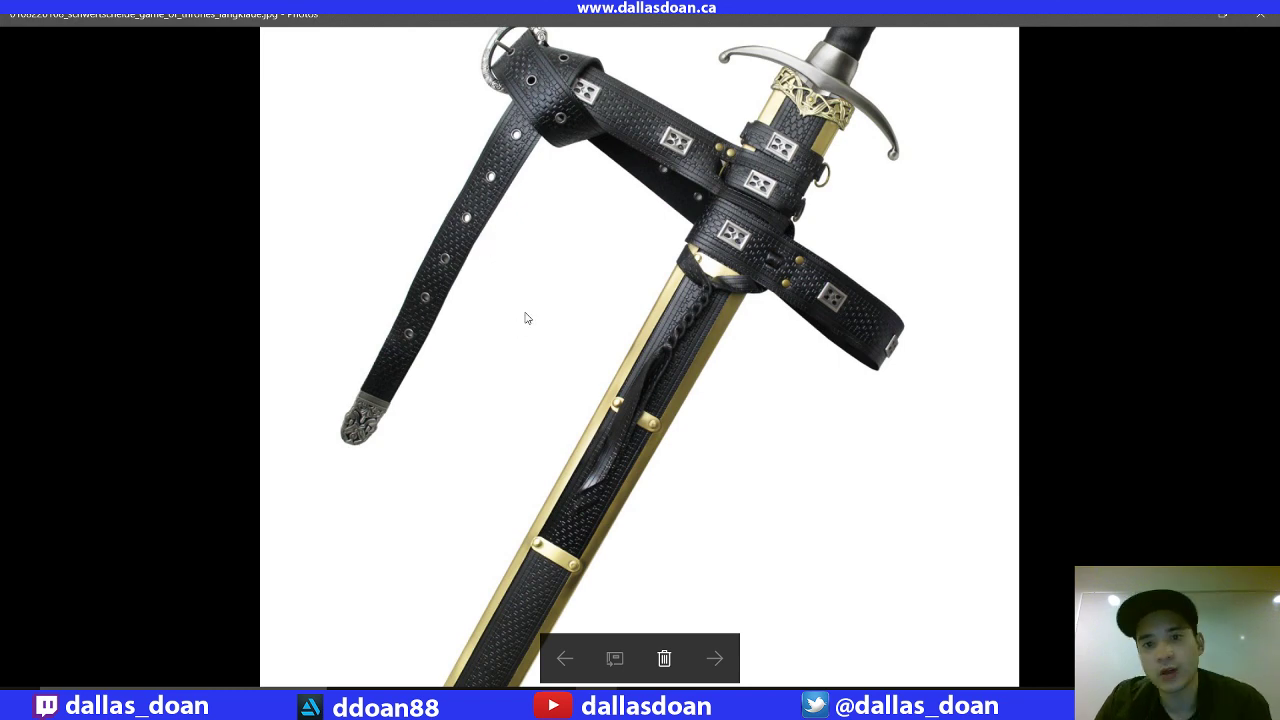
scroll(538, 275, up, 2)
ctrl+scroll(537, 276, up, 2)
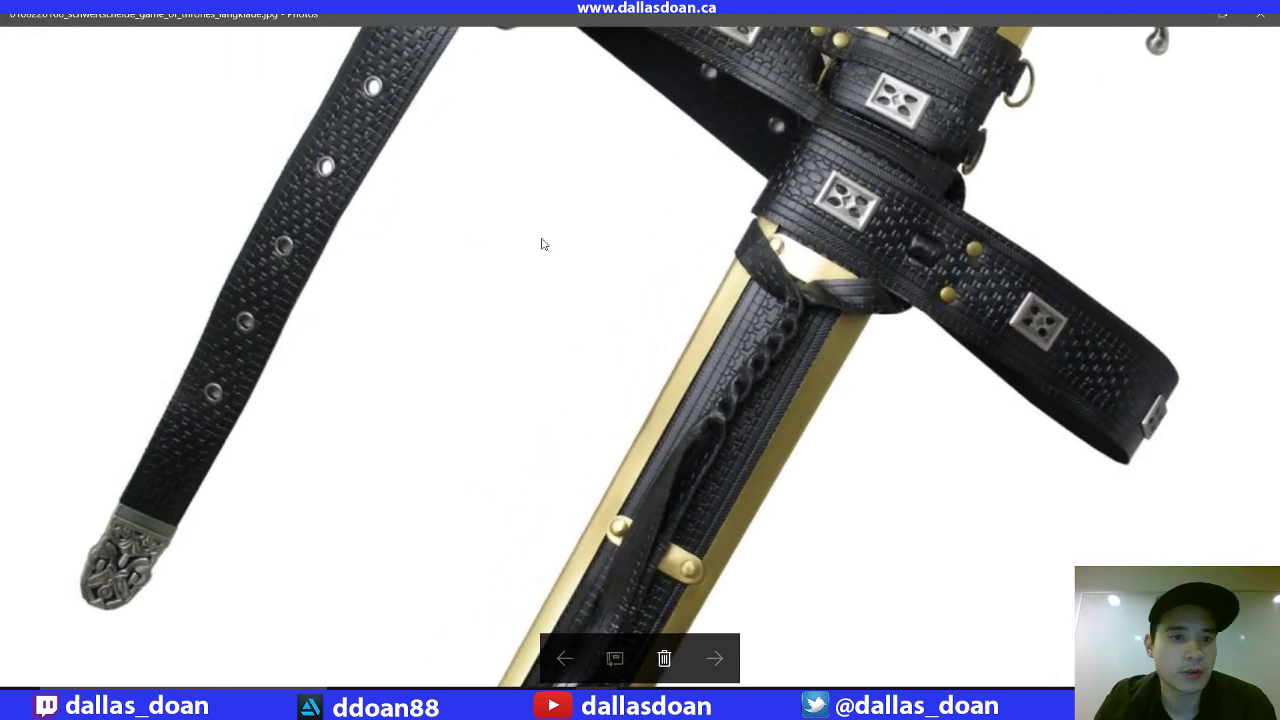
ctrl+scroll(449, 374, down, 2)
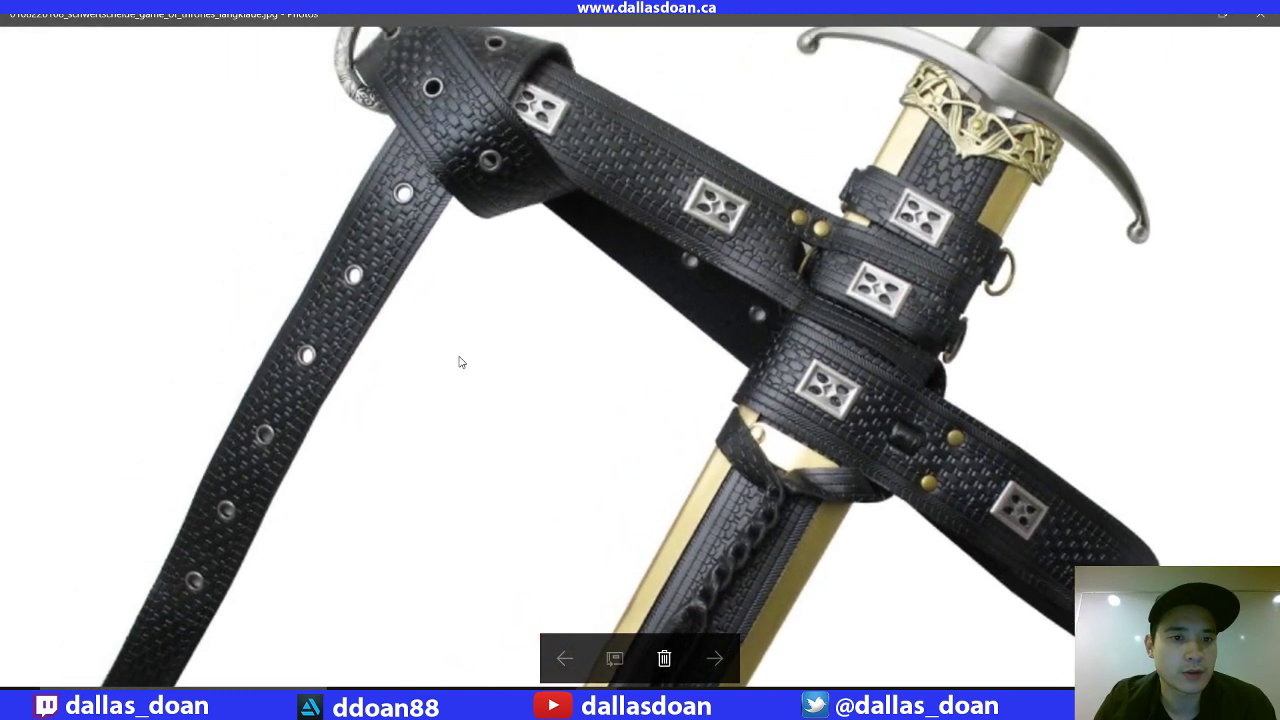
drag(459, 358, 500, 351)
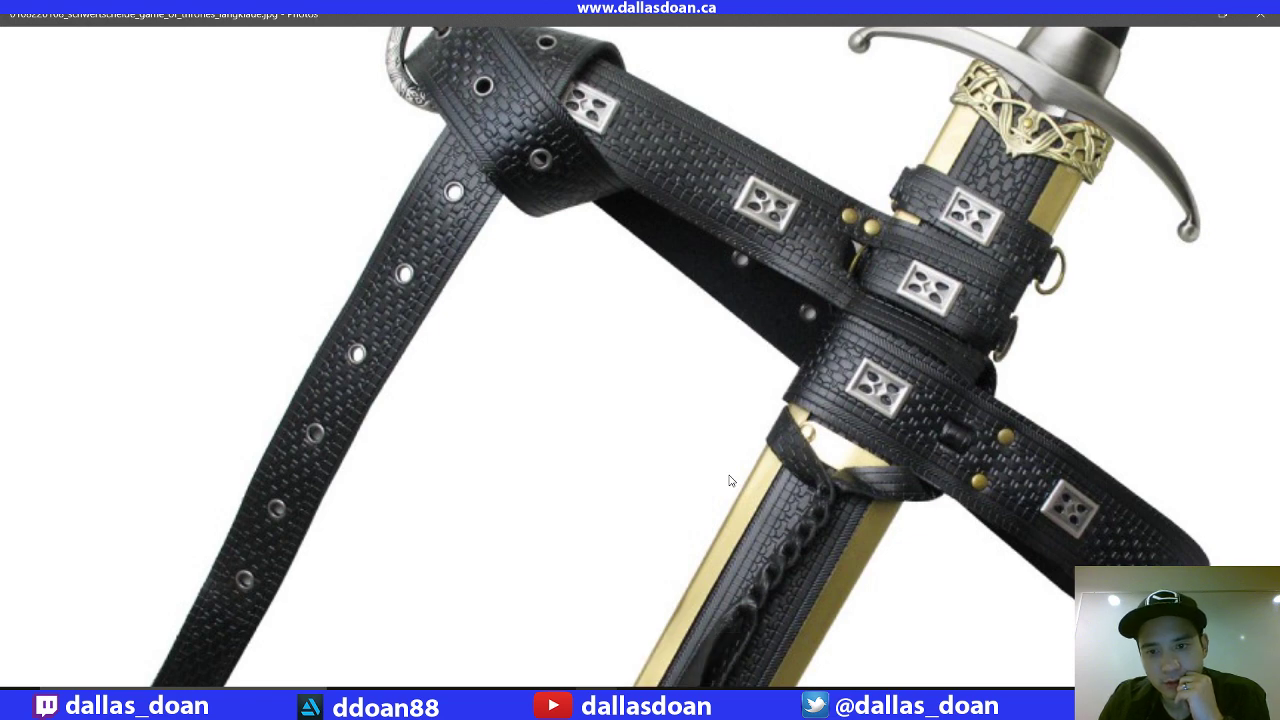
drag(725, 484, 703, 424)
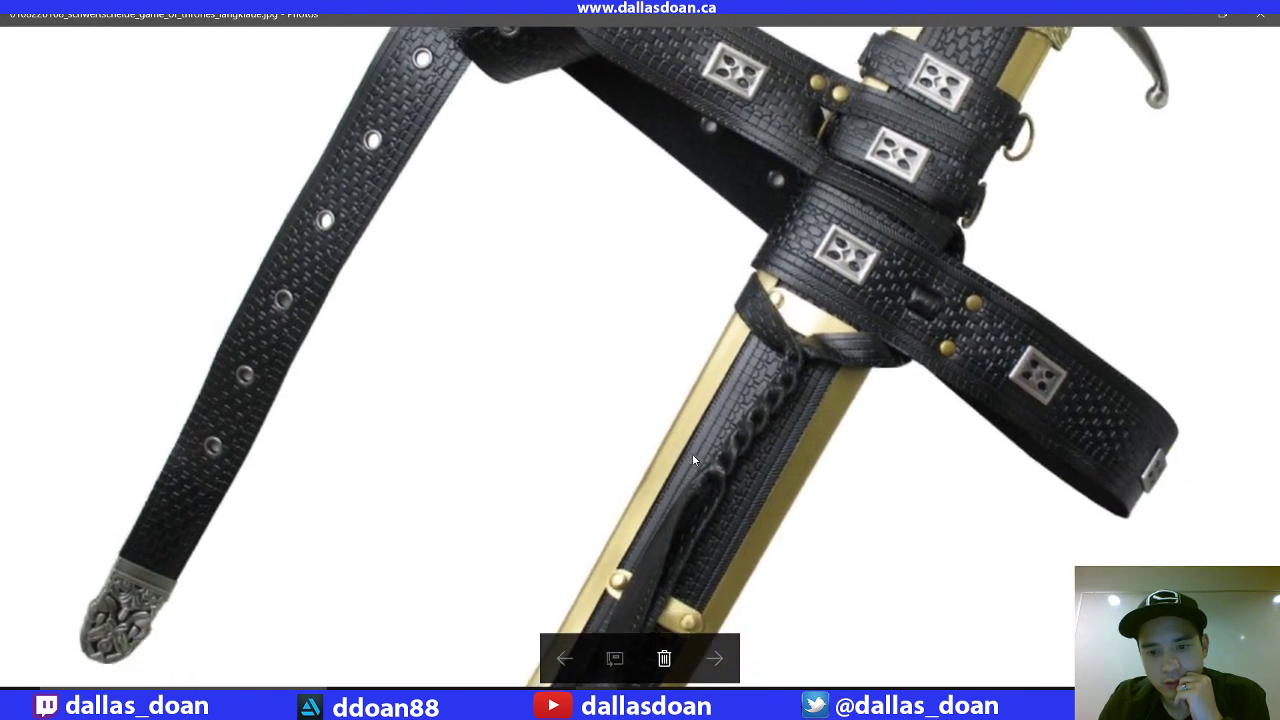
scroll(692, 482, up, 3)
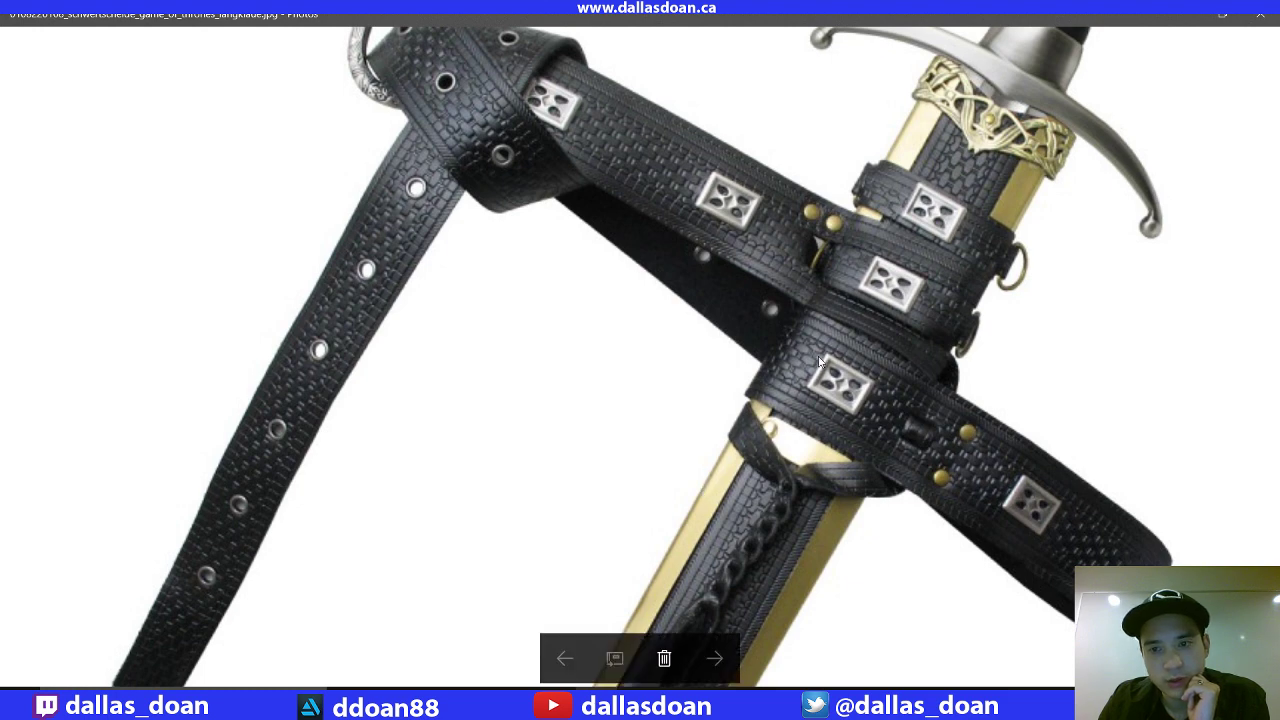
drag(817, 357, 740, 414)
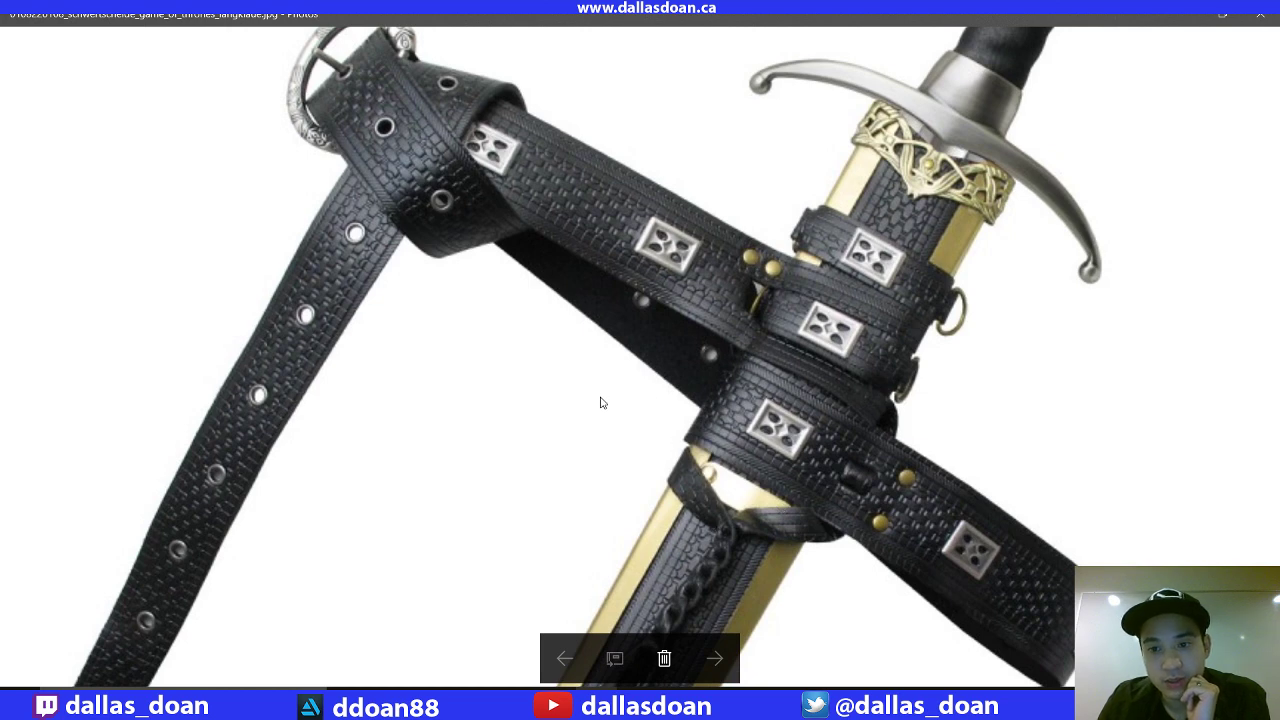
drag(602, 400, 630, 388)
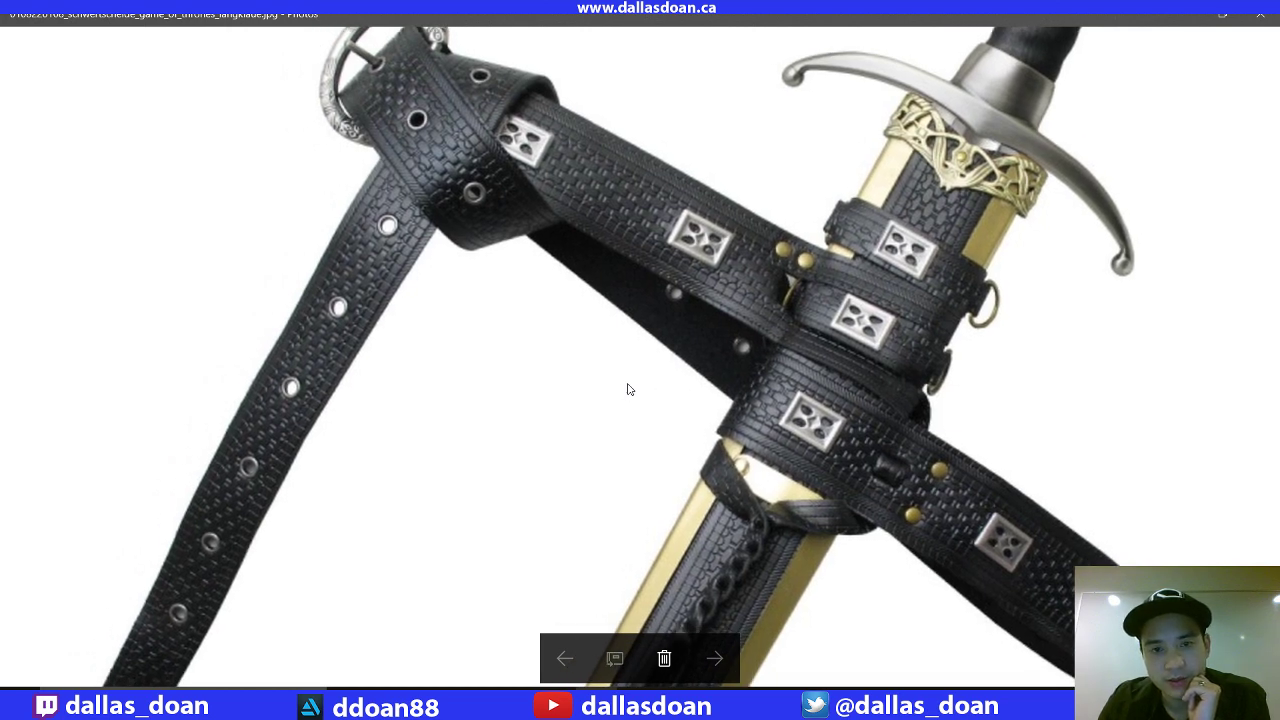
drag(646, 380, 720, 370)
drag(611, 400, 620, 346)
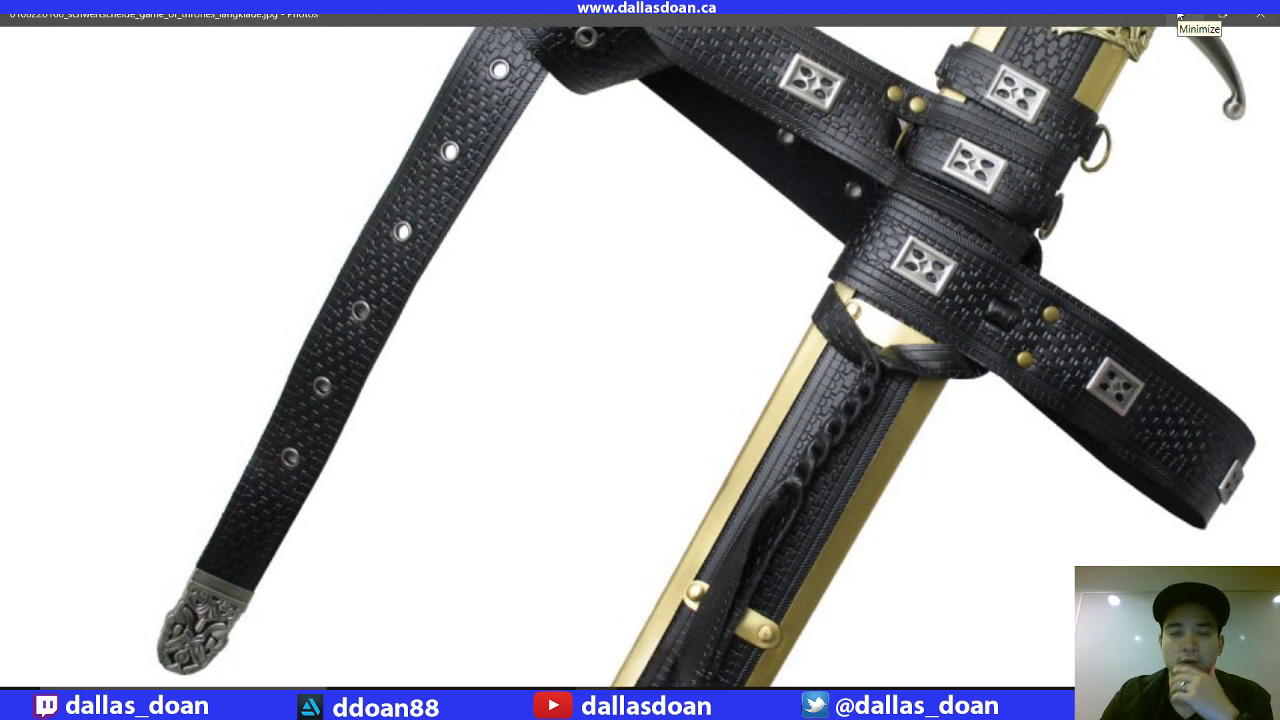
scroll(590, 300, down, 2)
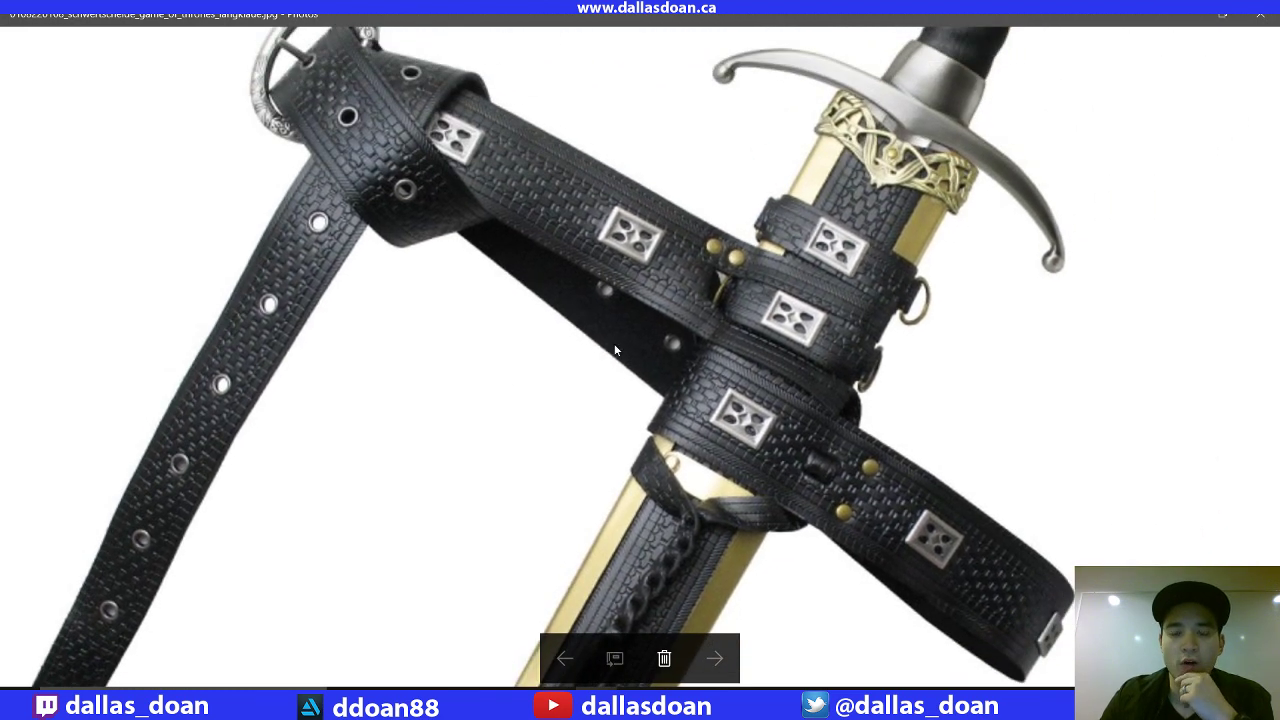
drag(414, 394, 565, 293)
drag(655, 316, 618, 361)
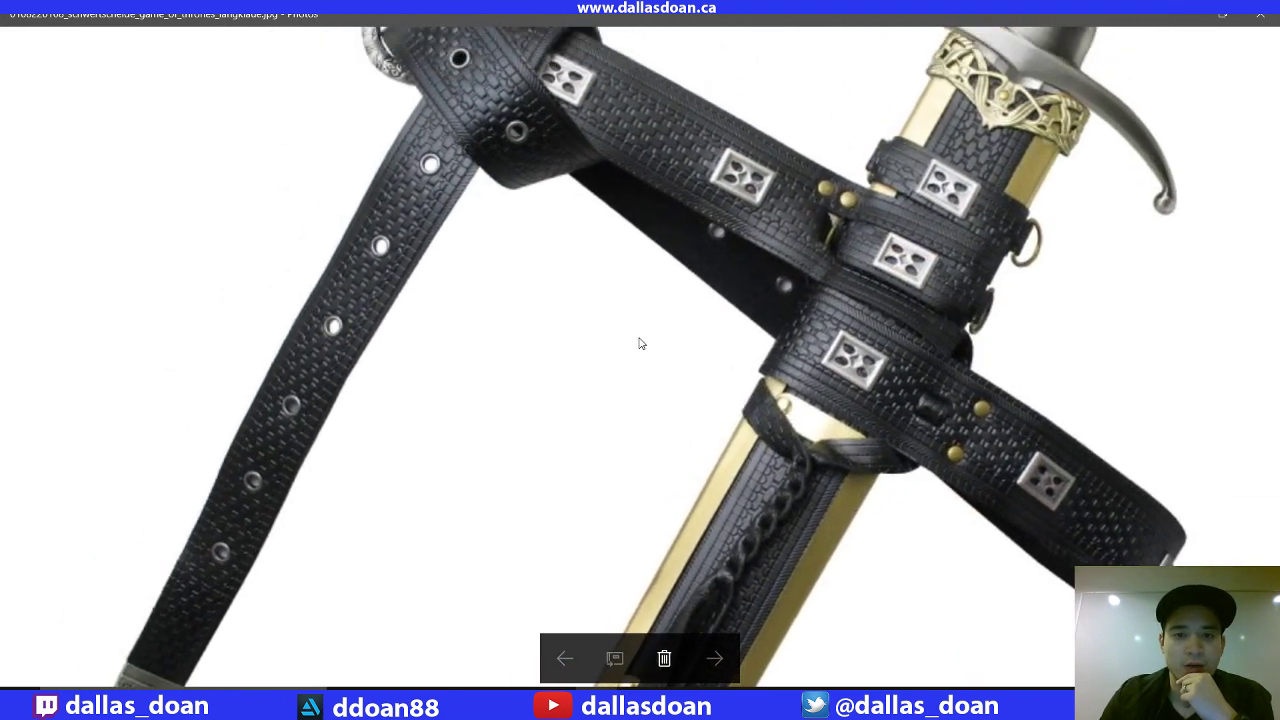
drag(576, 503, 604, 456)
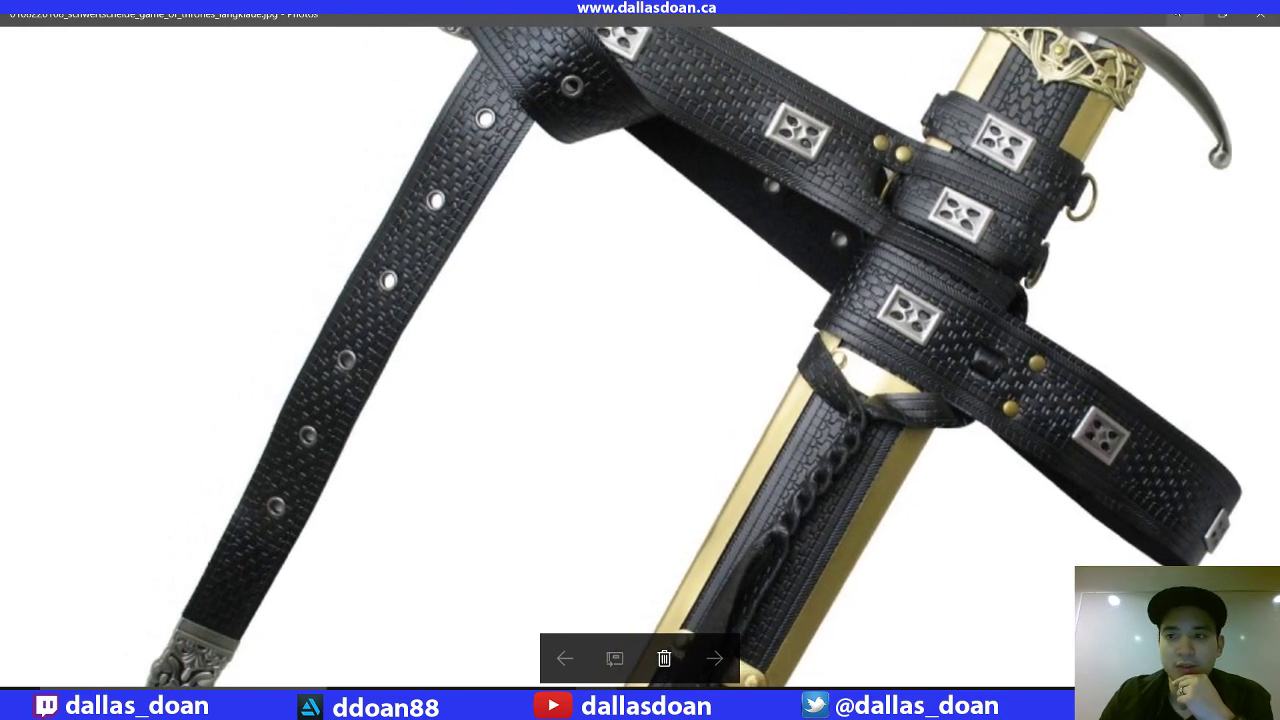
click(1176, 14)
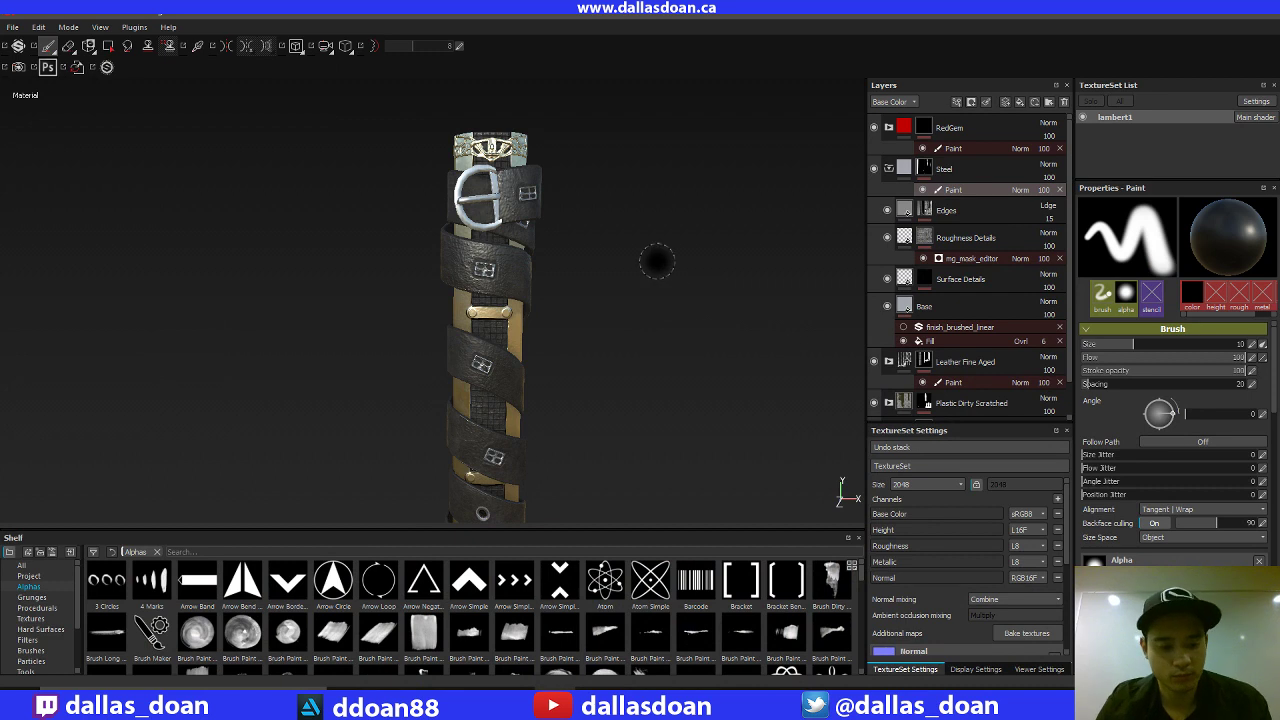
Frame the scabbard's wrapped leather straps up close and show the 3D and 2D UV views side by side.
alt+middle_drag(587, 249, 627, 191)
alt+drag(614, 204, 628, 262)
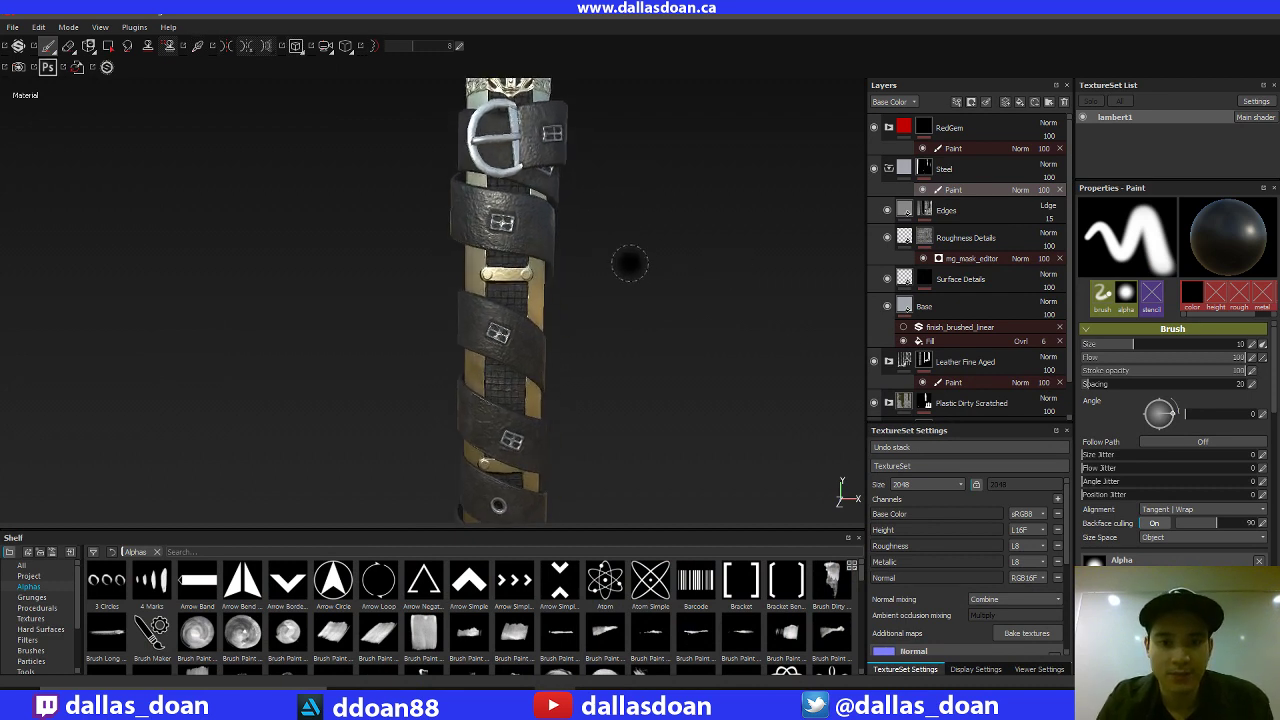
alt+right_drag(629, 264, 746, 267)
mouse_move(723, 263)
alt+mouse_down()
mouse_move(703, 206)
mouse_move(709, 280)
mouse_move(703, 197)
mouse_move(689, 263)
alt+mouse_up()
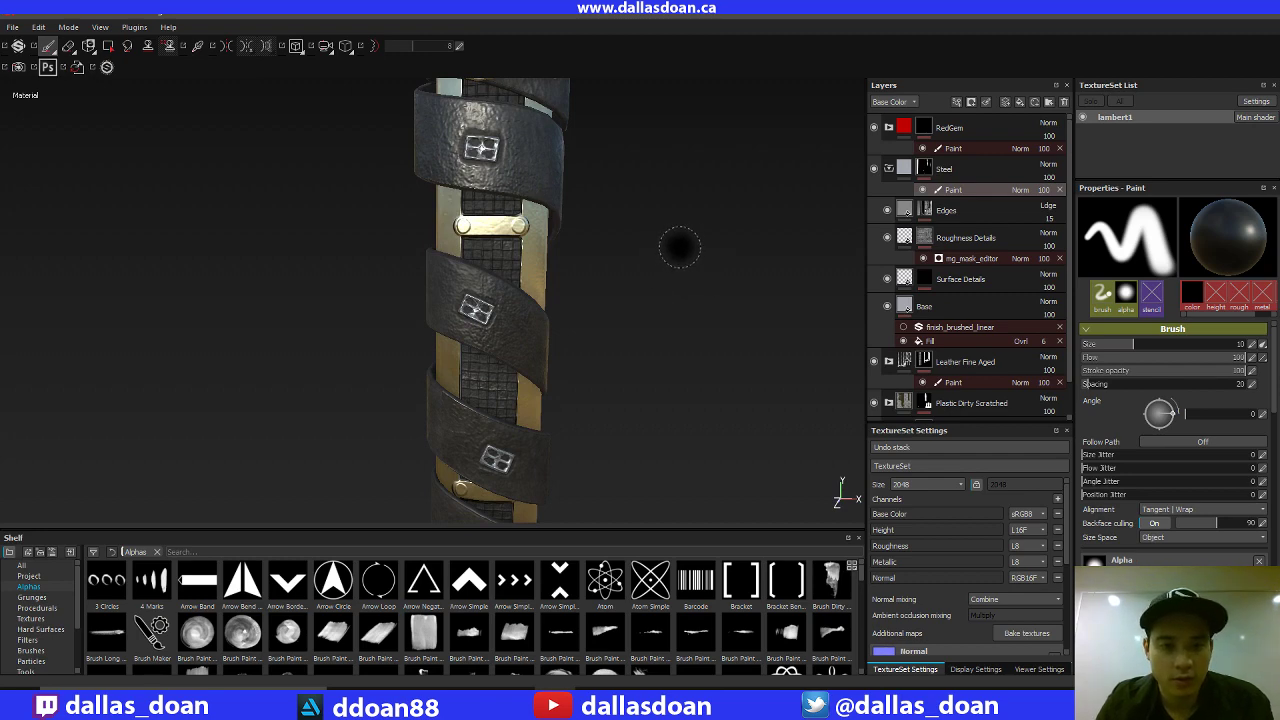
alt+middle_drag(672, 243, 674, 264)
key(F1)
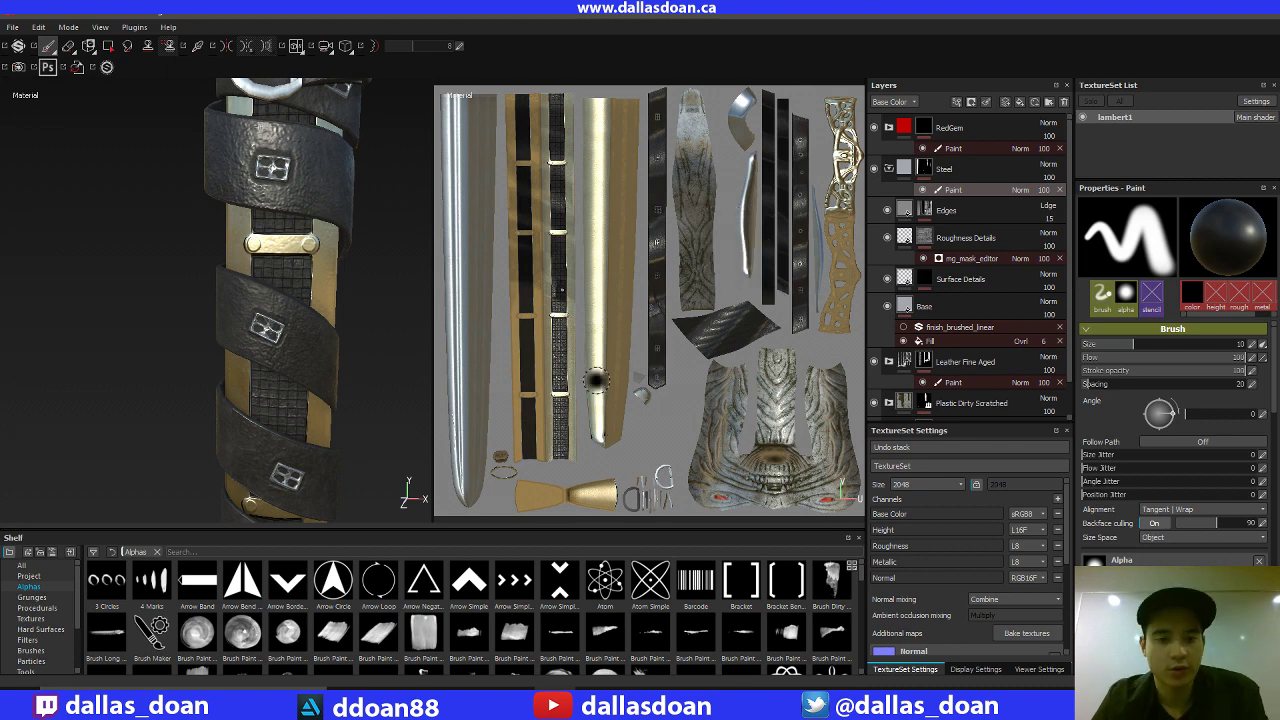
Show only the 3D view and examine the scabbard's wrapped straps, eyelets and woven inlay from several sides.
alt+middle_drag(337, 367, 351, 371)
key(F2)
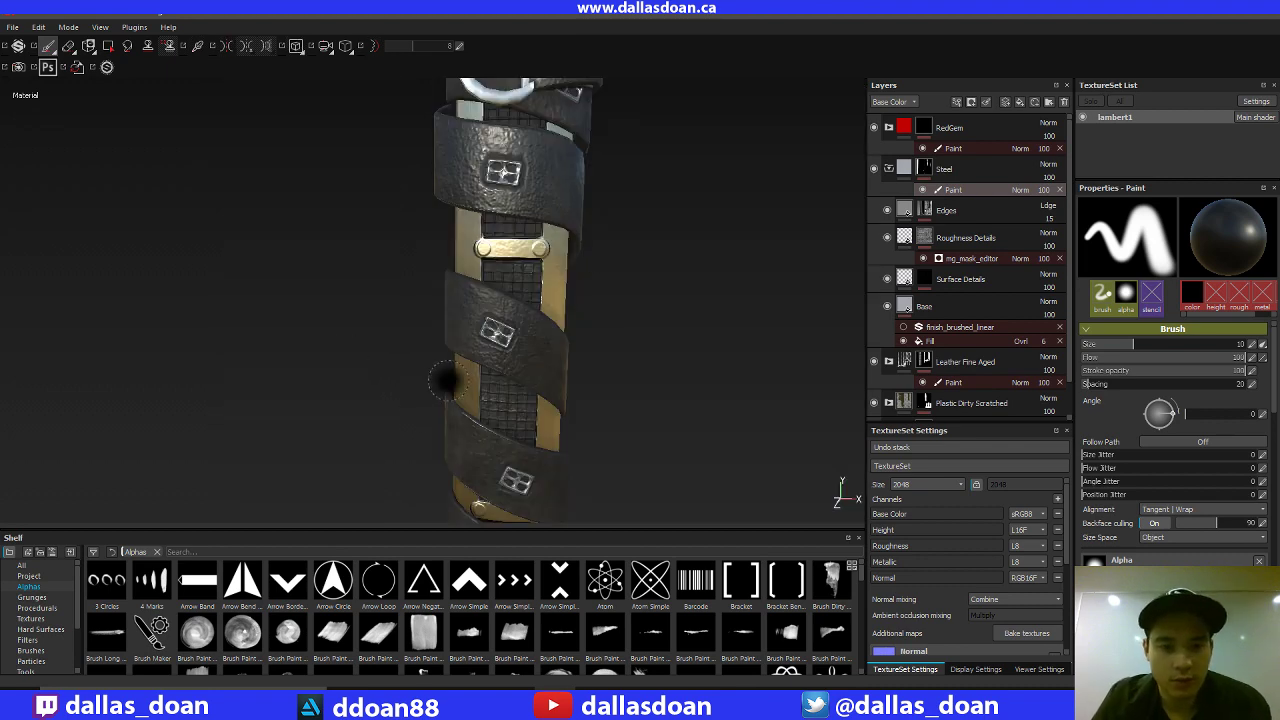
alt+drag(443, 374, 594, 300)
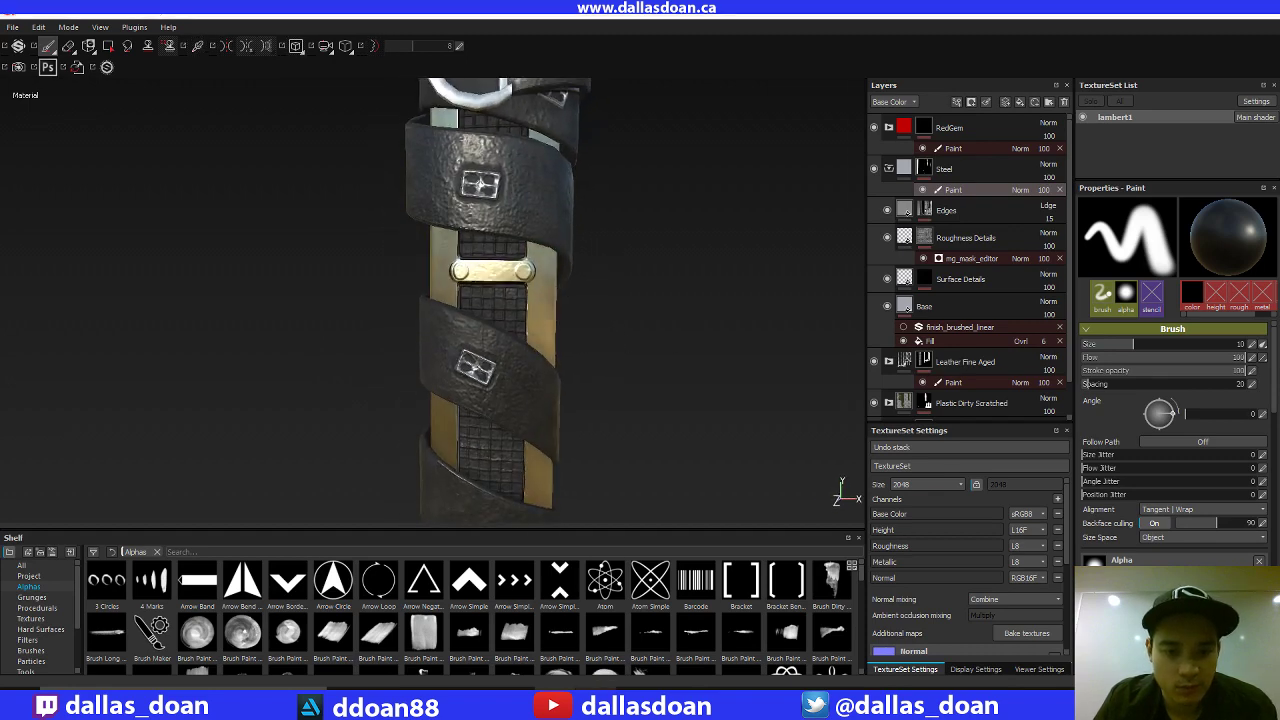
key(alt+Tab)
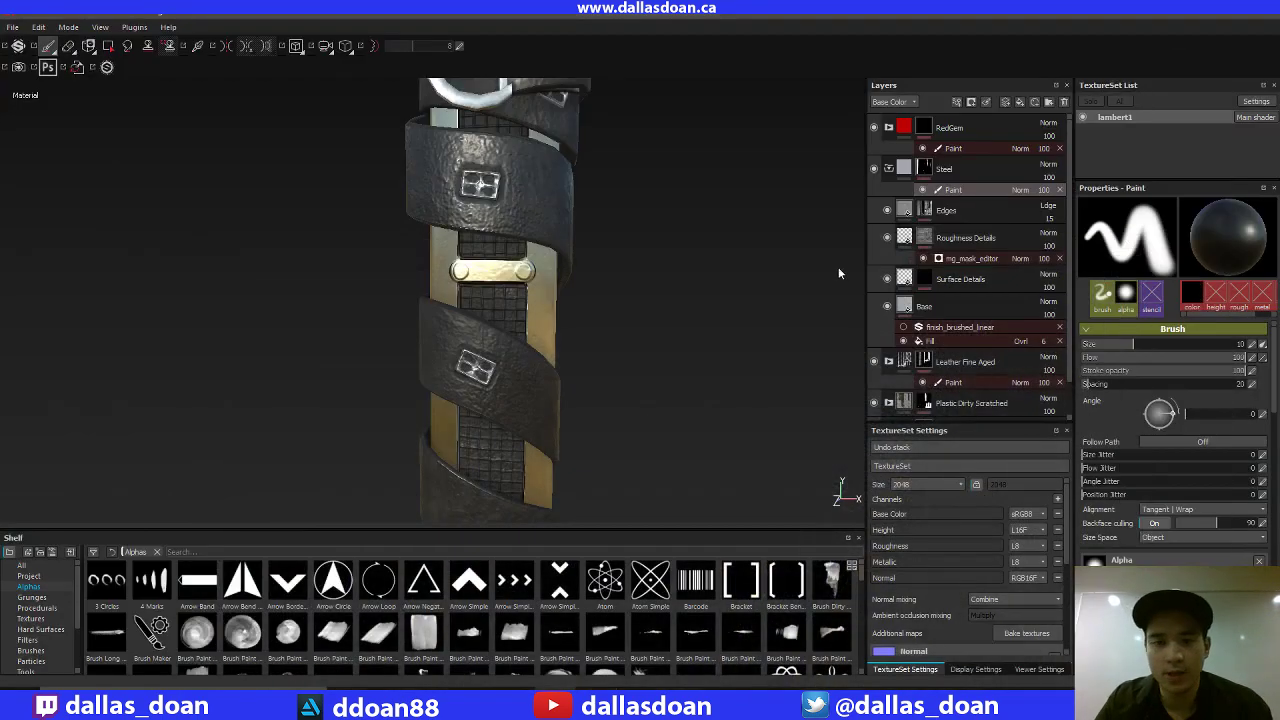
mouse_move(535, 305)
alt+mouse_down()
mouse_move(669, 277)
mouse_move(650, 314)
mouse_move(688, 222)
mouse_move(731, 209)
mouse_move(664, 215)
alt+mouse_up()
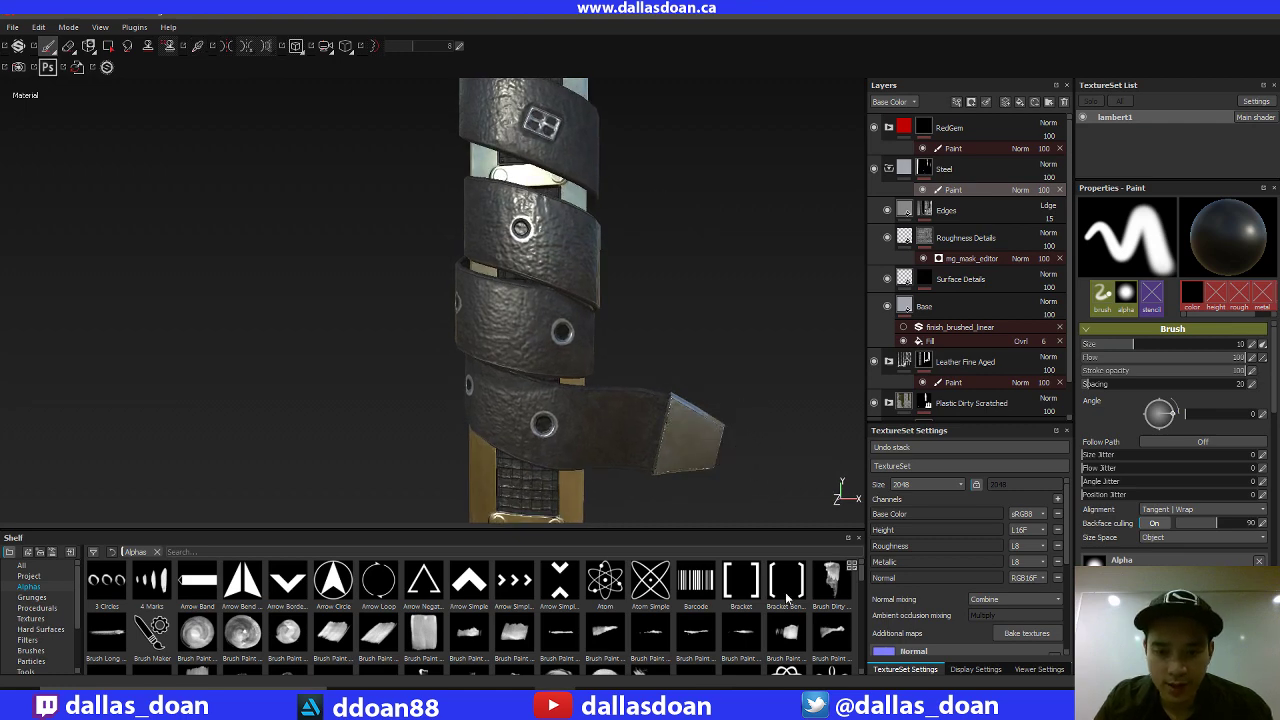
mouse_move(860, 573)
mouse_down()
mouse_move(862, 606)
mouse_move(869, 538)
mouse_up()
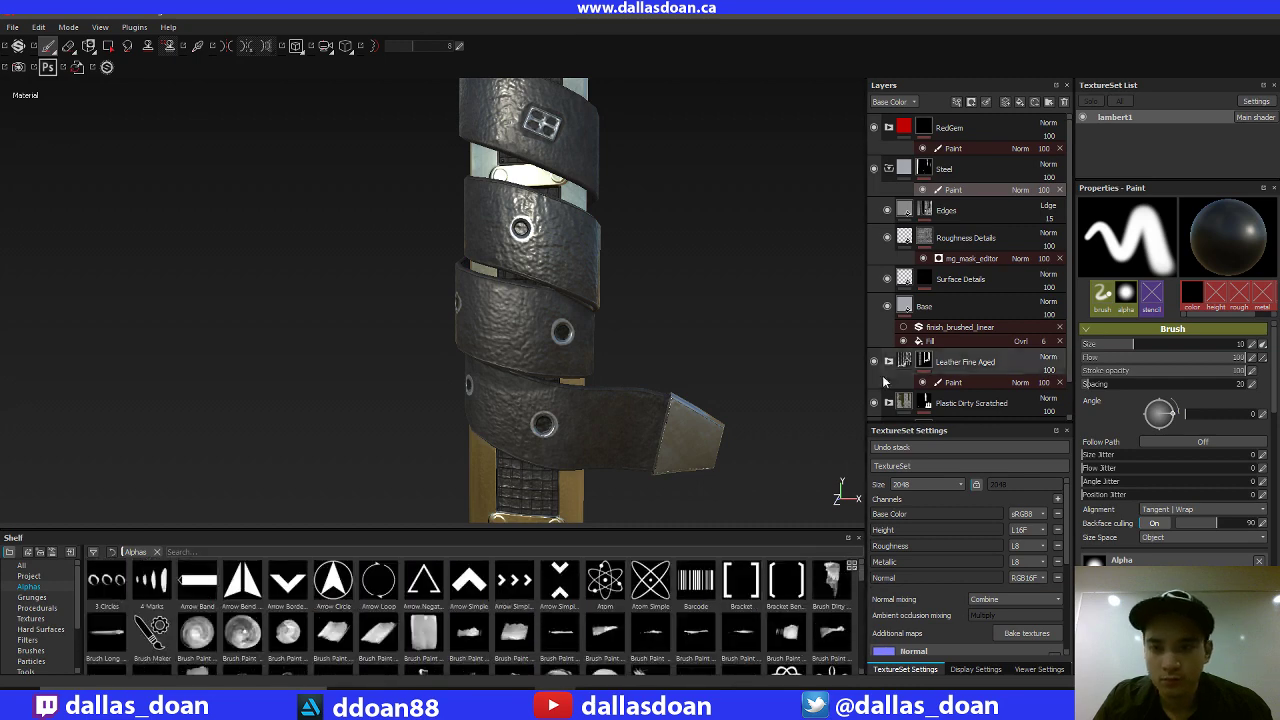
Collapse the Steel folder, expand Leather Fine Aged and rename its SheathPattern layer to SheathPattern_Test.
click(888, 168)
click(888, 210)
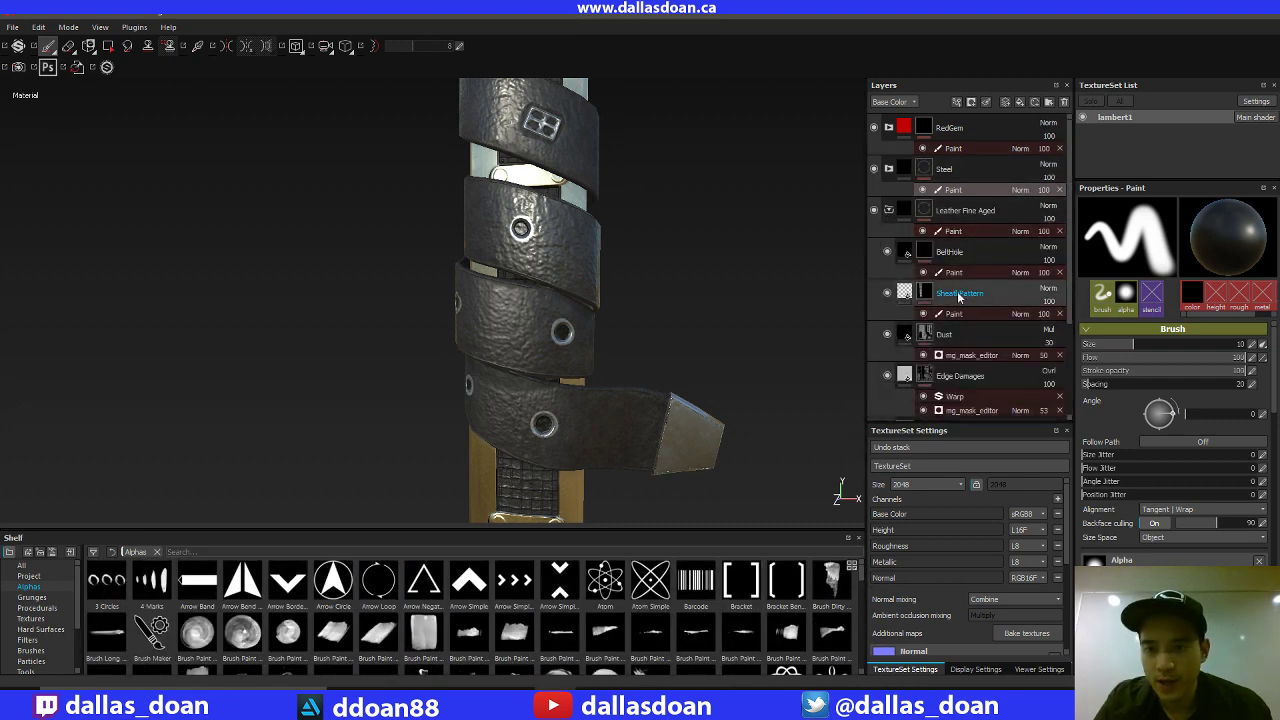
click(938, 300)
double_click(975, 294)
double_click(981, 296)
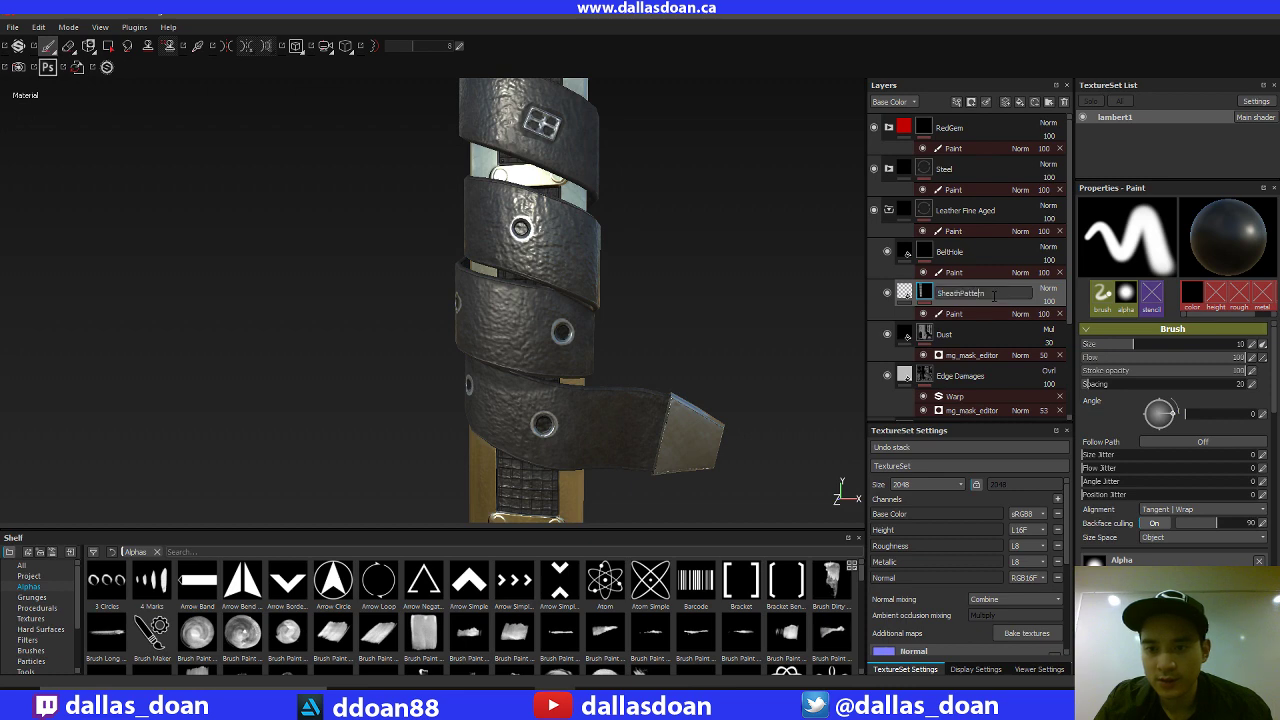
text(_Test)
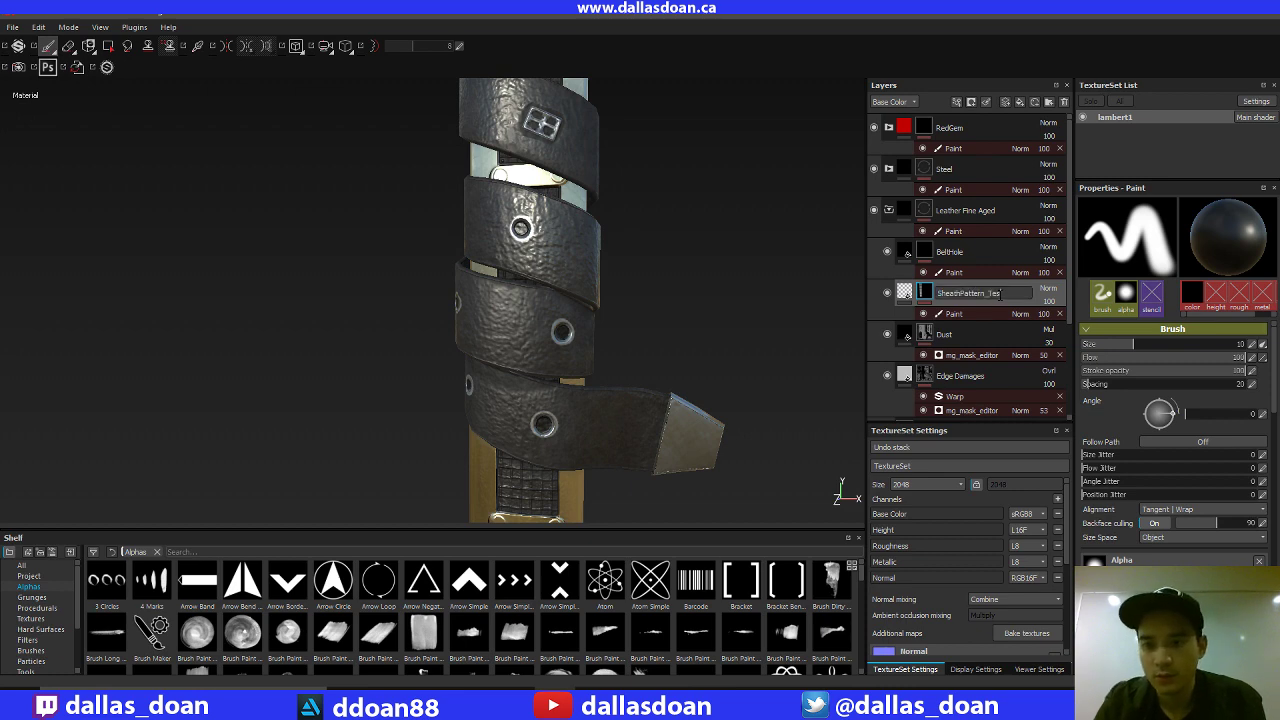
key(Return)
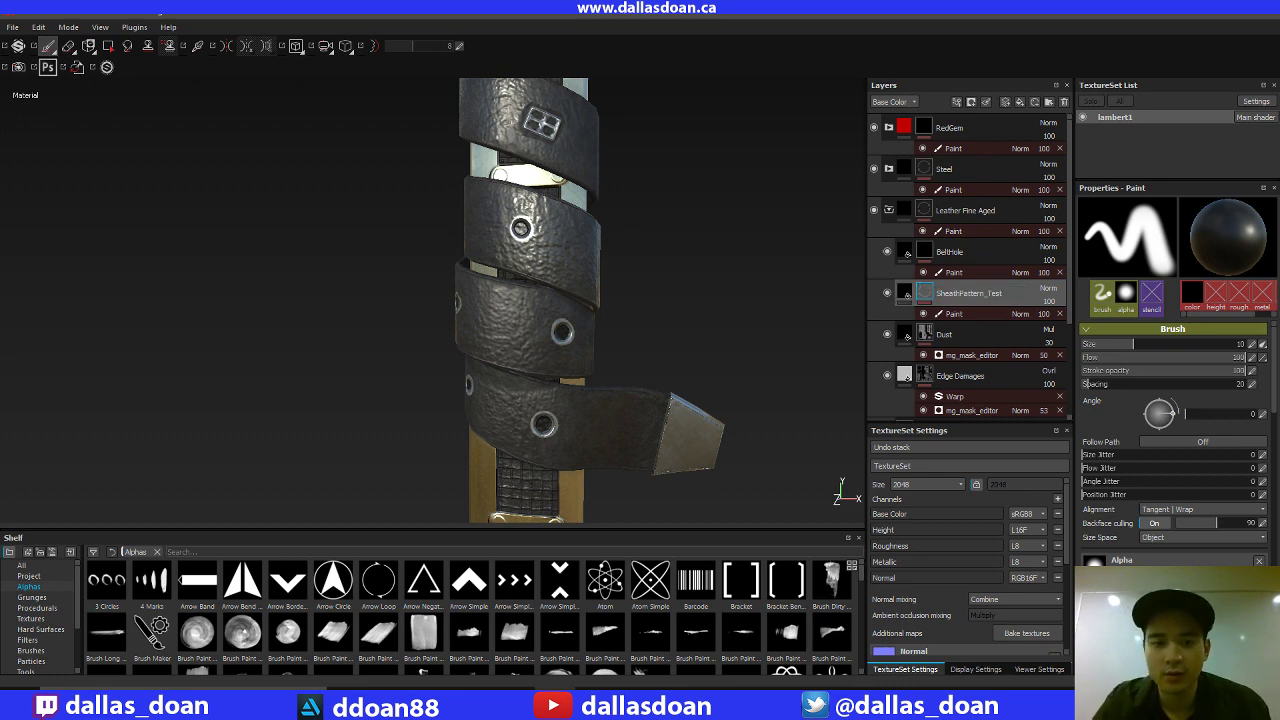
Duplicate the SheathPattern_Test layer and hide the original.
middle_drag(752, 343, 738, 185)
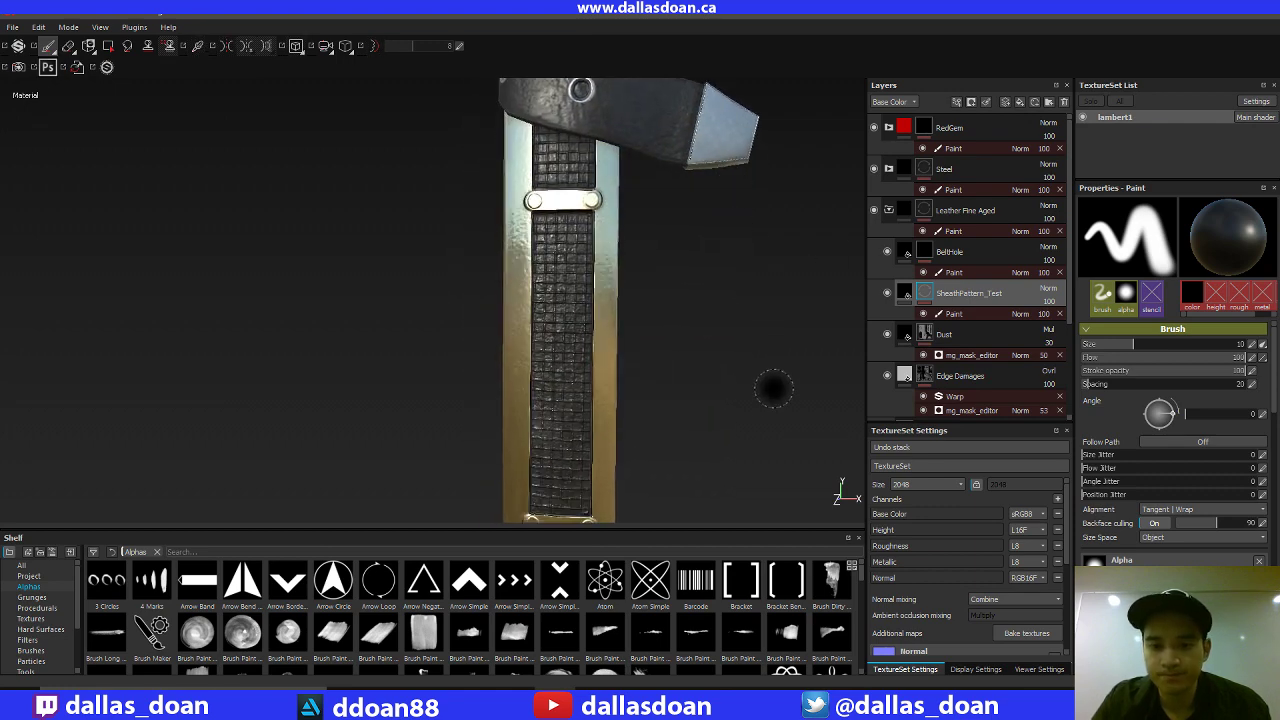
alt+middle_drag(772, 387, 771, 349)
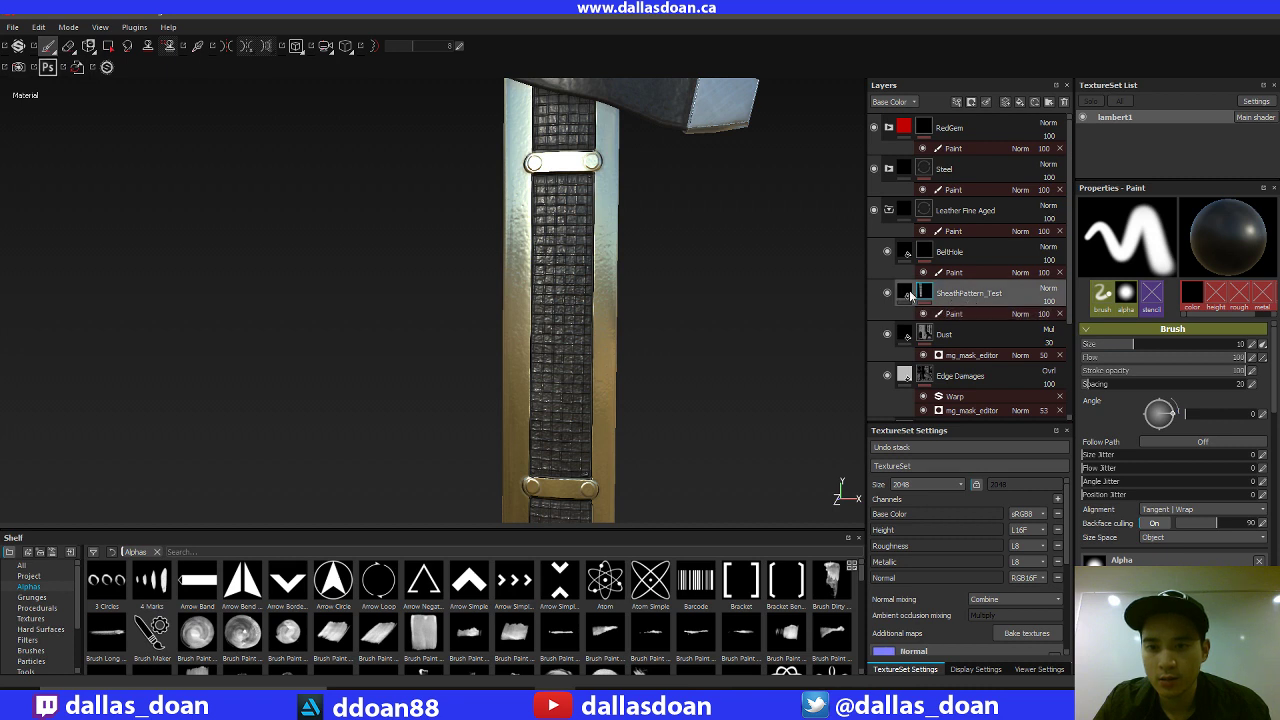
click(976, 298)
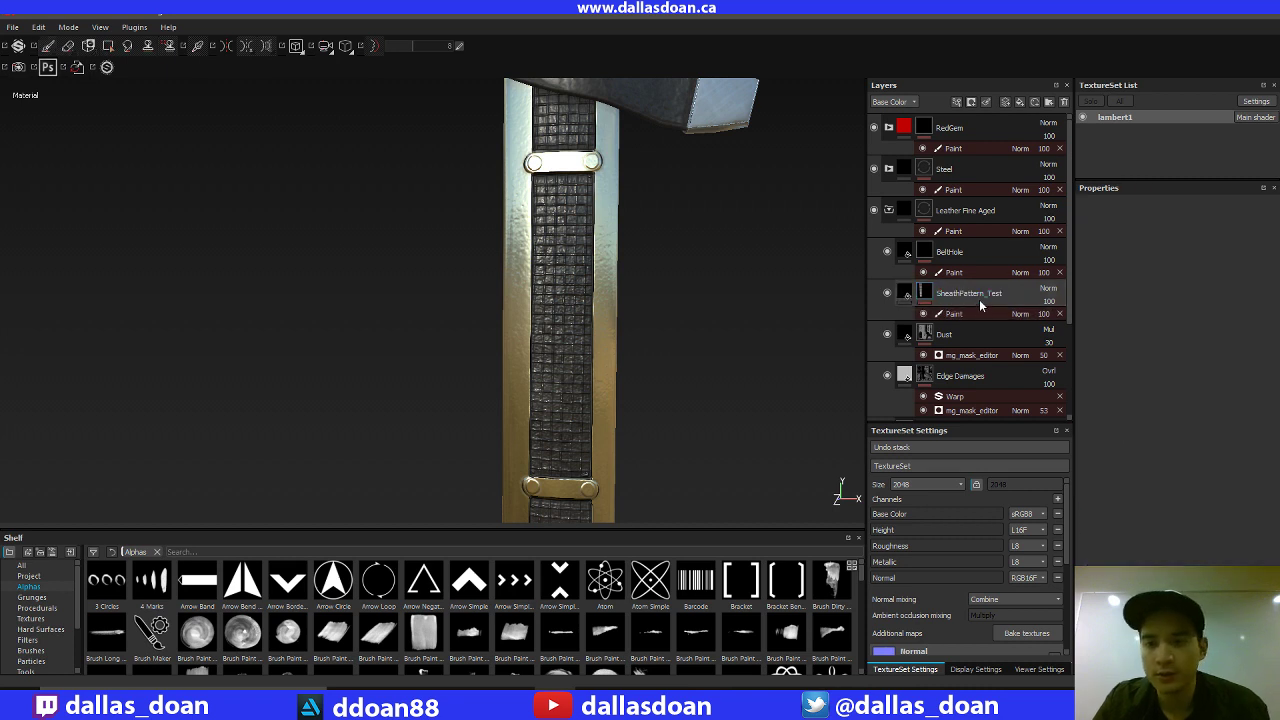
click(955, 314)
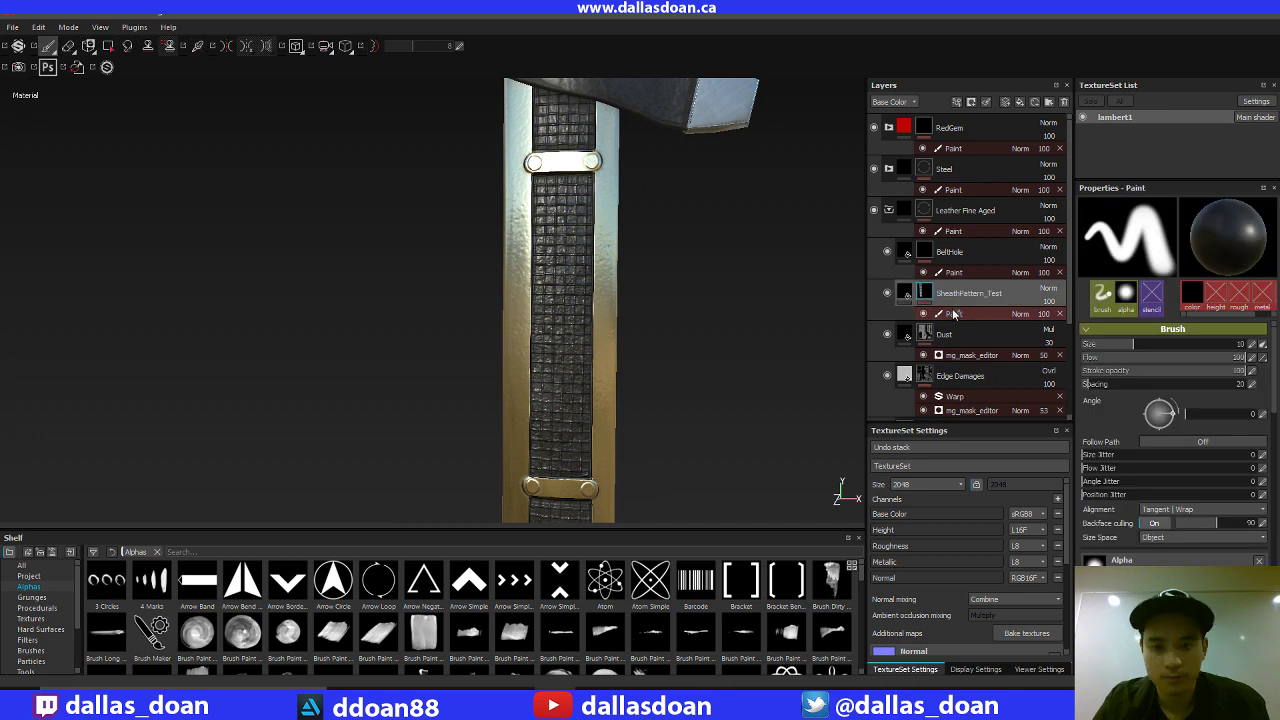
key(ctrl+d)
click(887, 335)
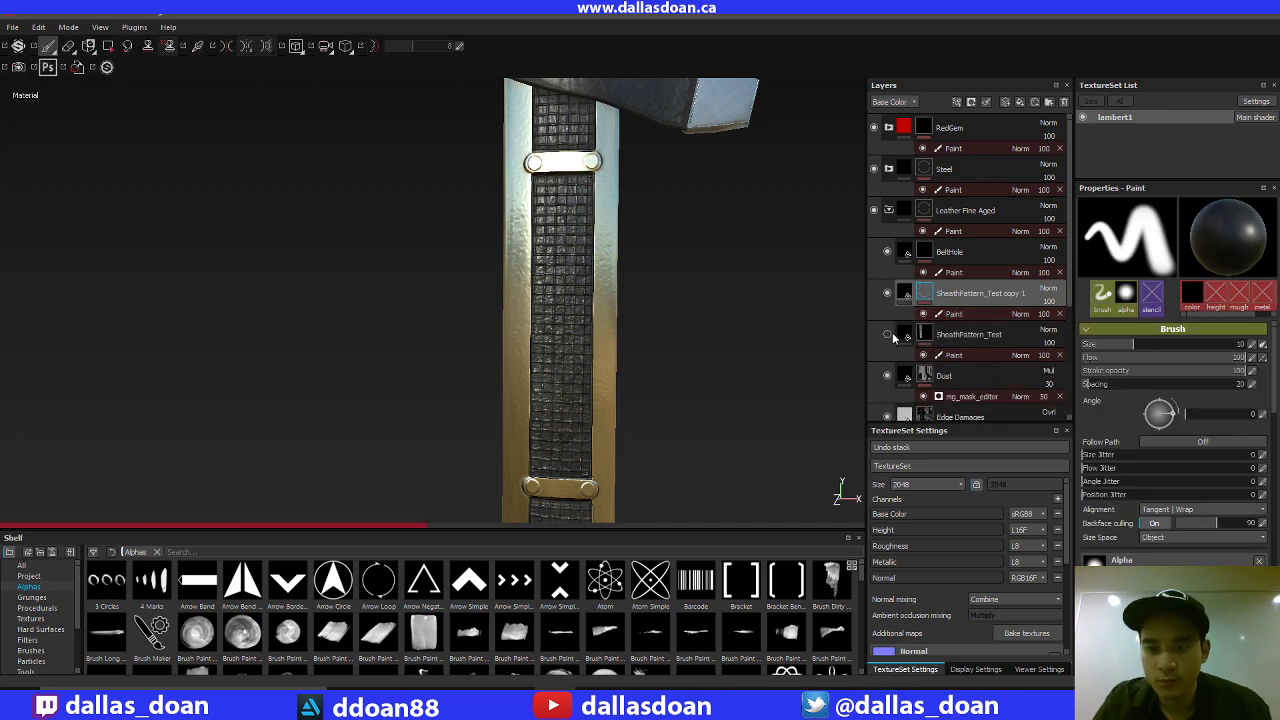
Delete the Paint effect from the duplicated sheath pattern layer and show that layer's fill properties.
alt+drag(725, 325, 806, 312)
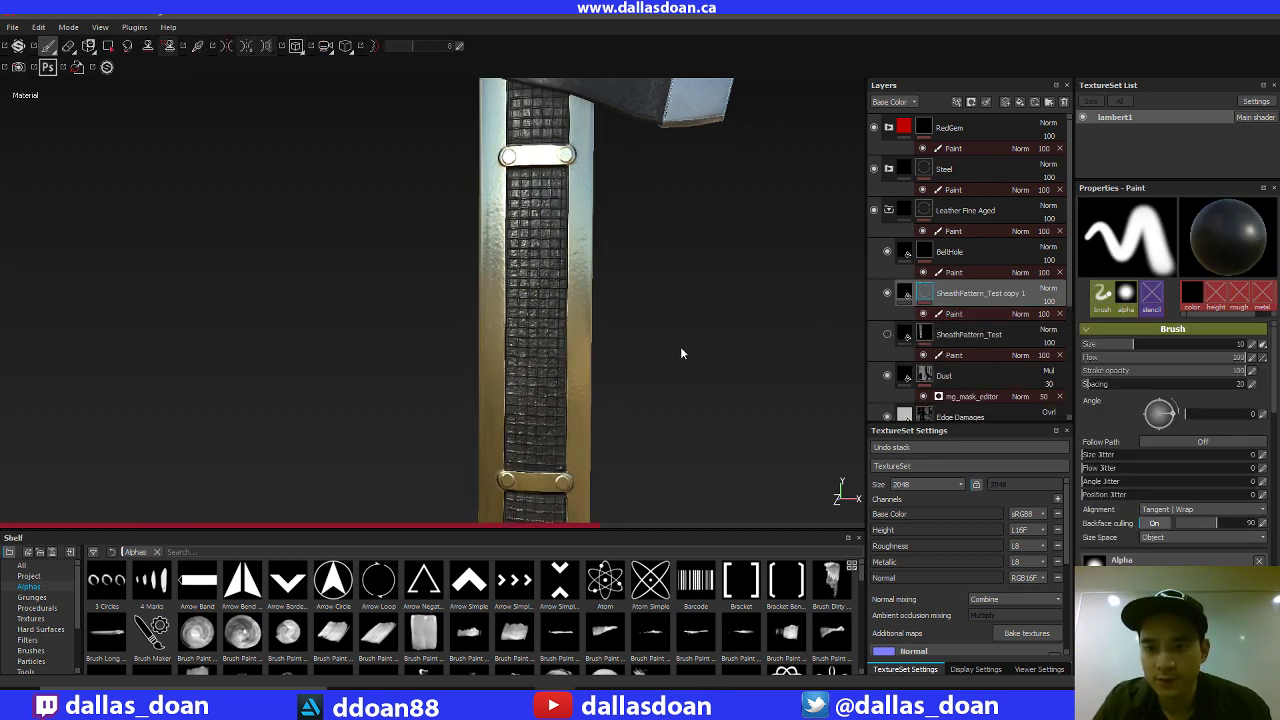
key(Delete)
alt+middle_drag(680, 343, 720, 332)
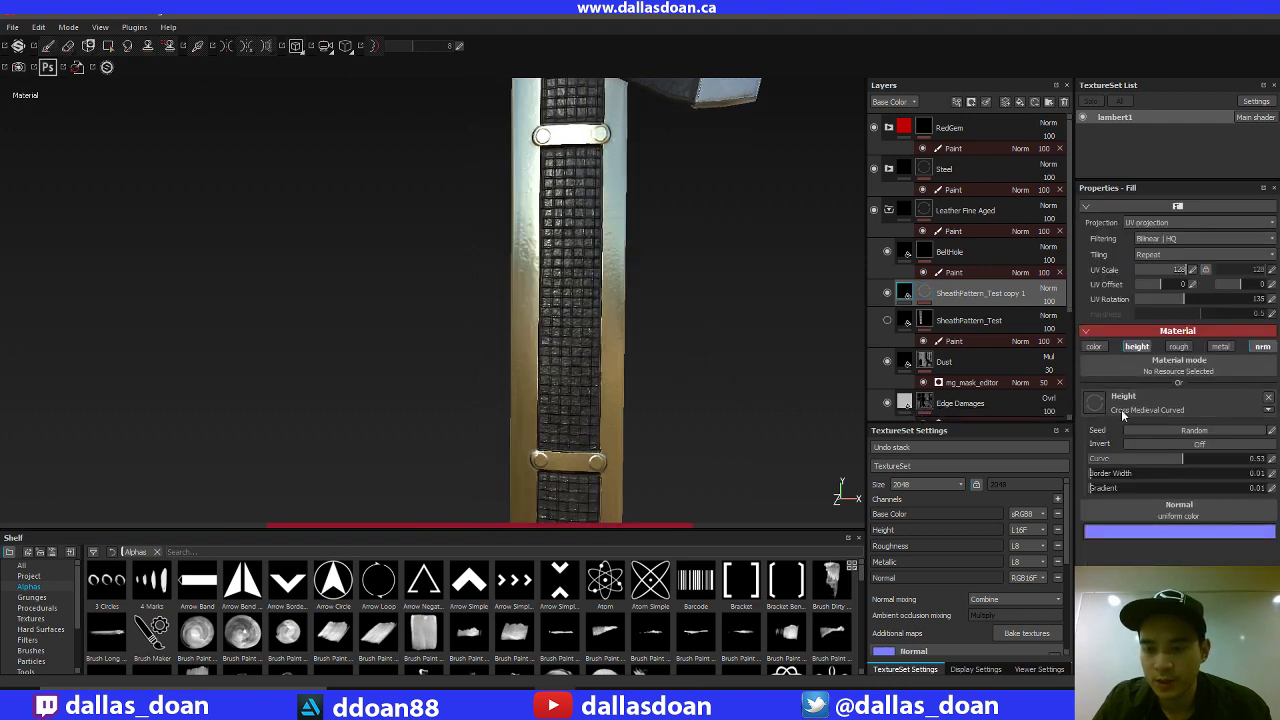
Try the Barcode alpha as the duplicated pattern layer's height and check it on the scabbard inlay.
click(695, 582)
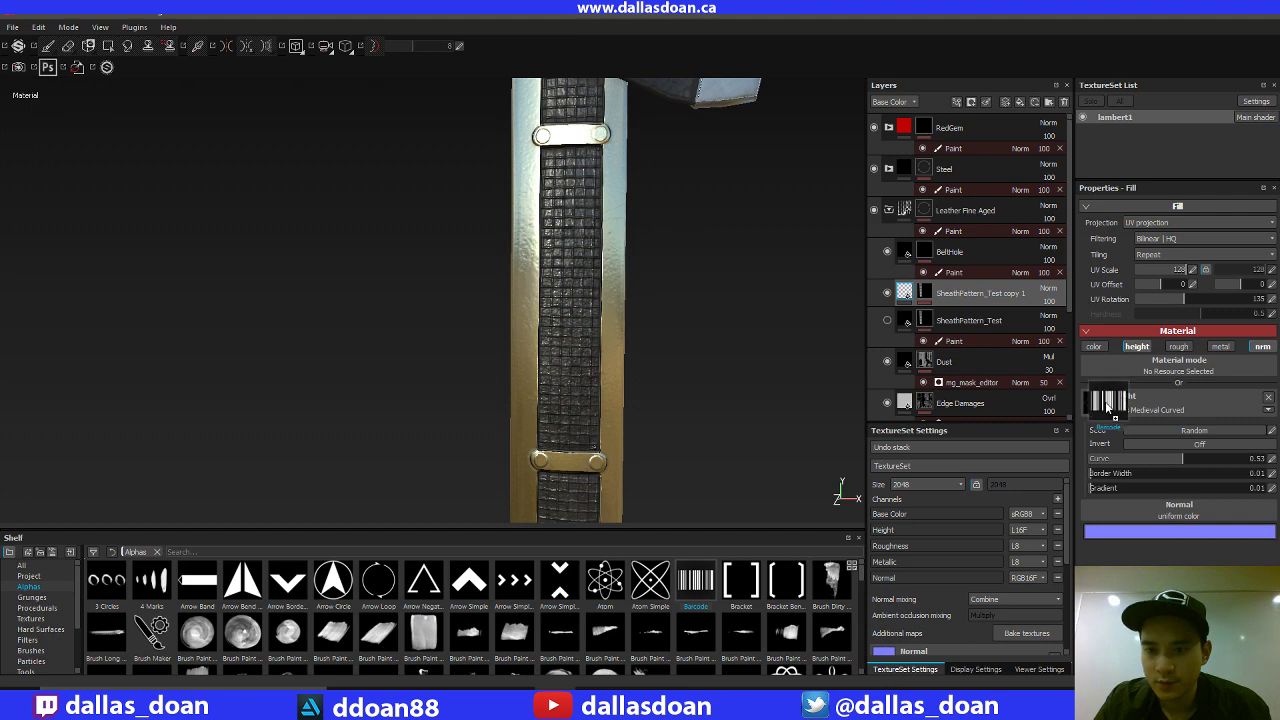
drag(1107, 405, 1107, 407)
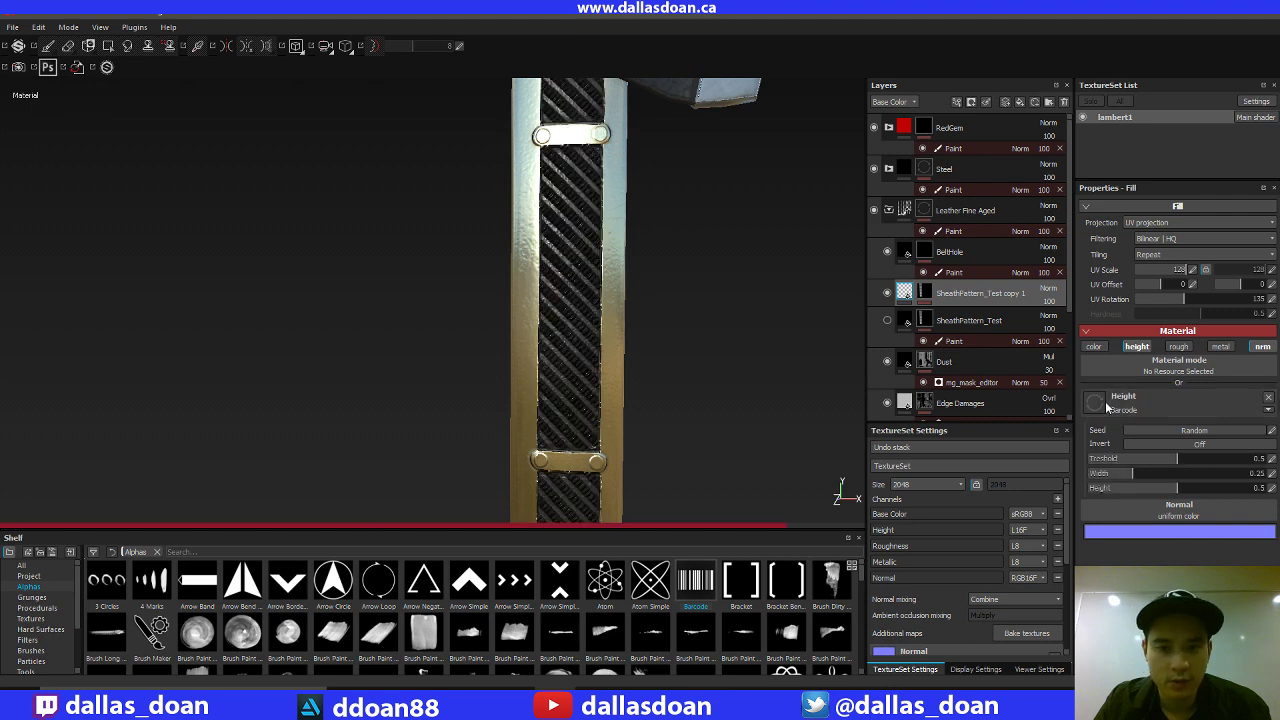
alt+drag(689, 331, 723, 291)
alt+middle_drag(723, 291, 740, 314)
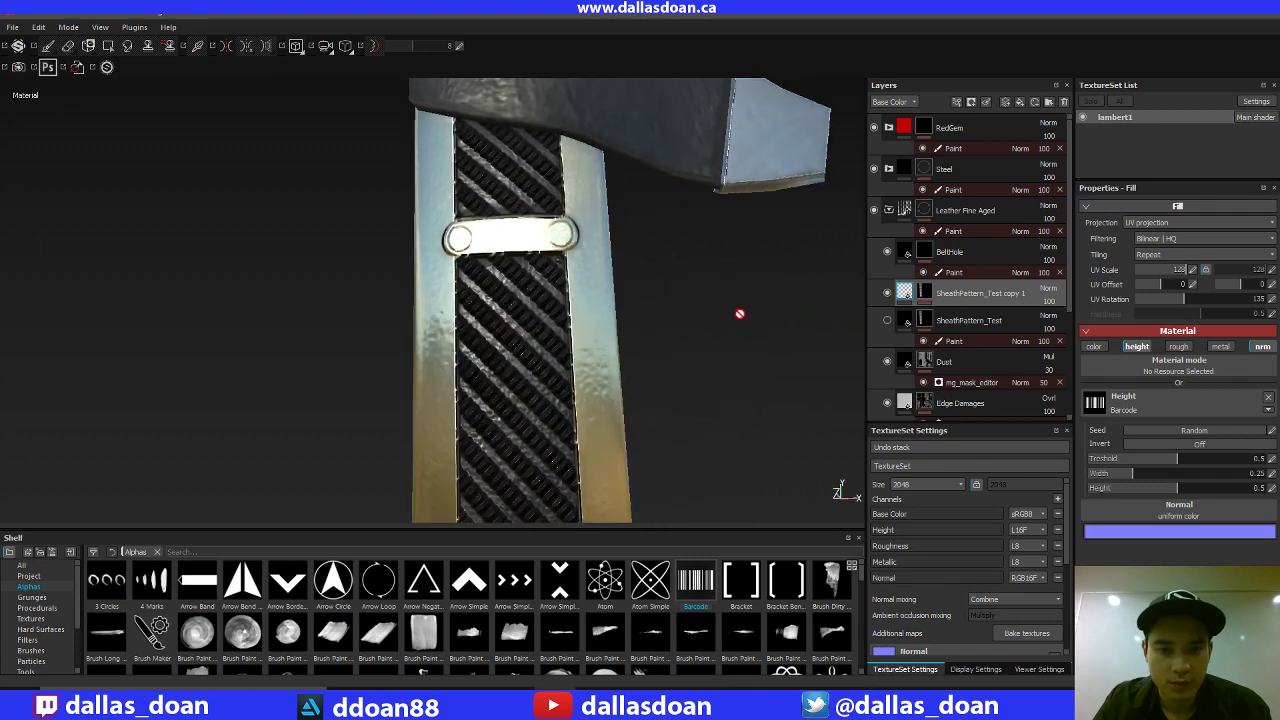
alt+drag(740, 314, 710, 268)
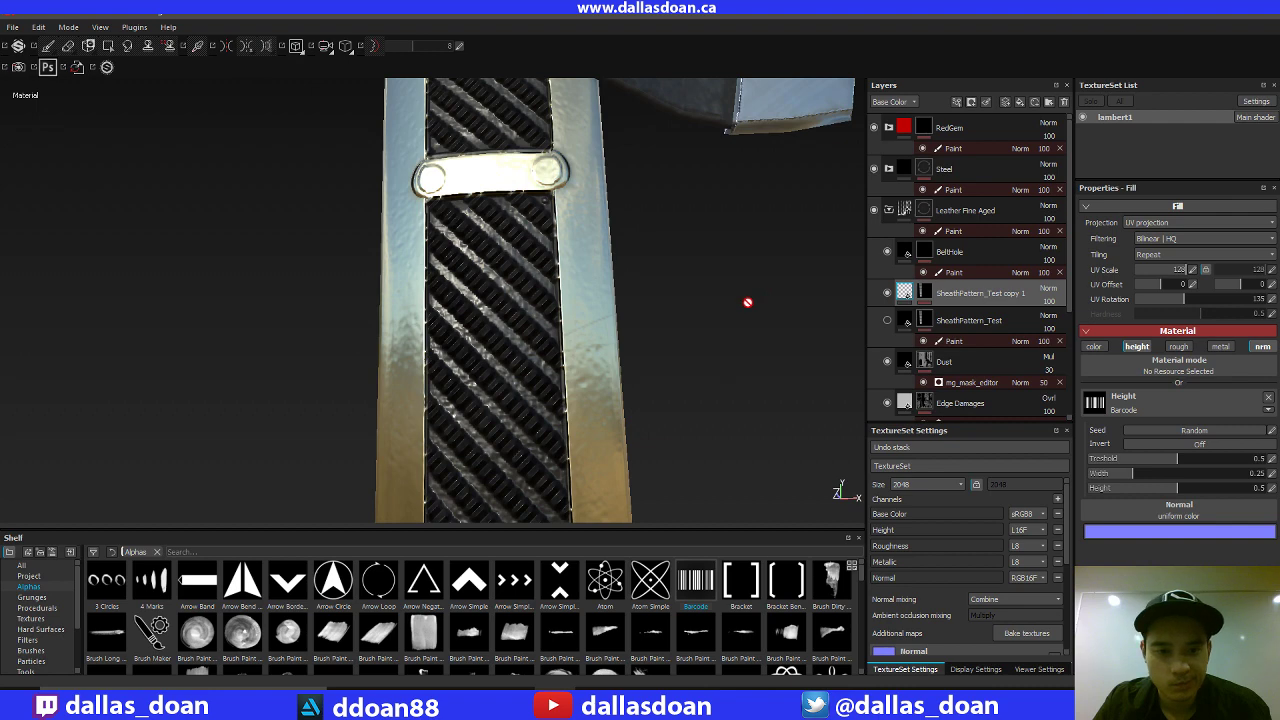
alt+middle_drag(711, 386, 734, 309)
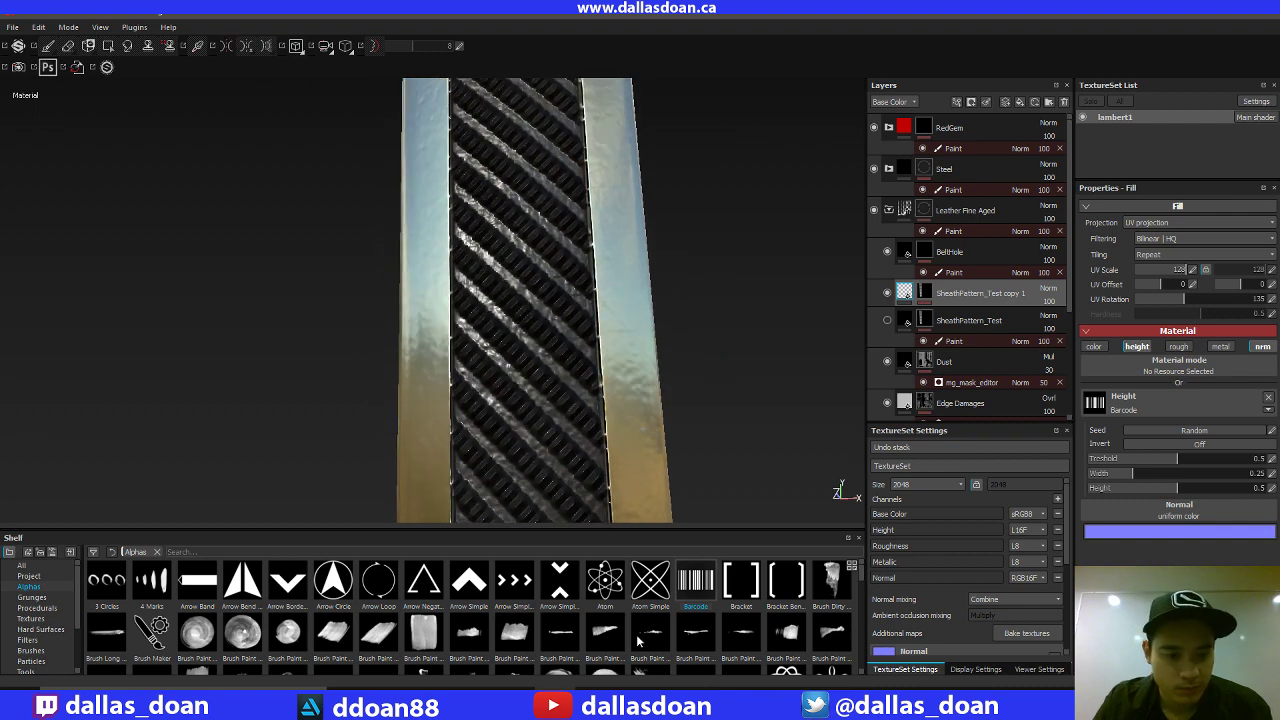
Find the Shape Lines Bending alpha in the shelf and assign it to the duplicated layer's height channel.
scroll(640, 635, down, 6)
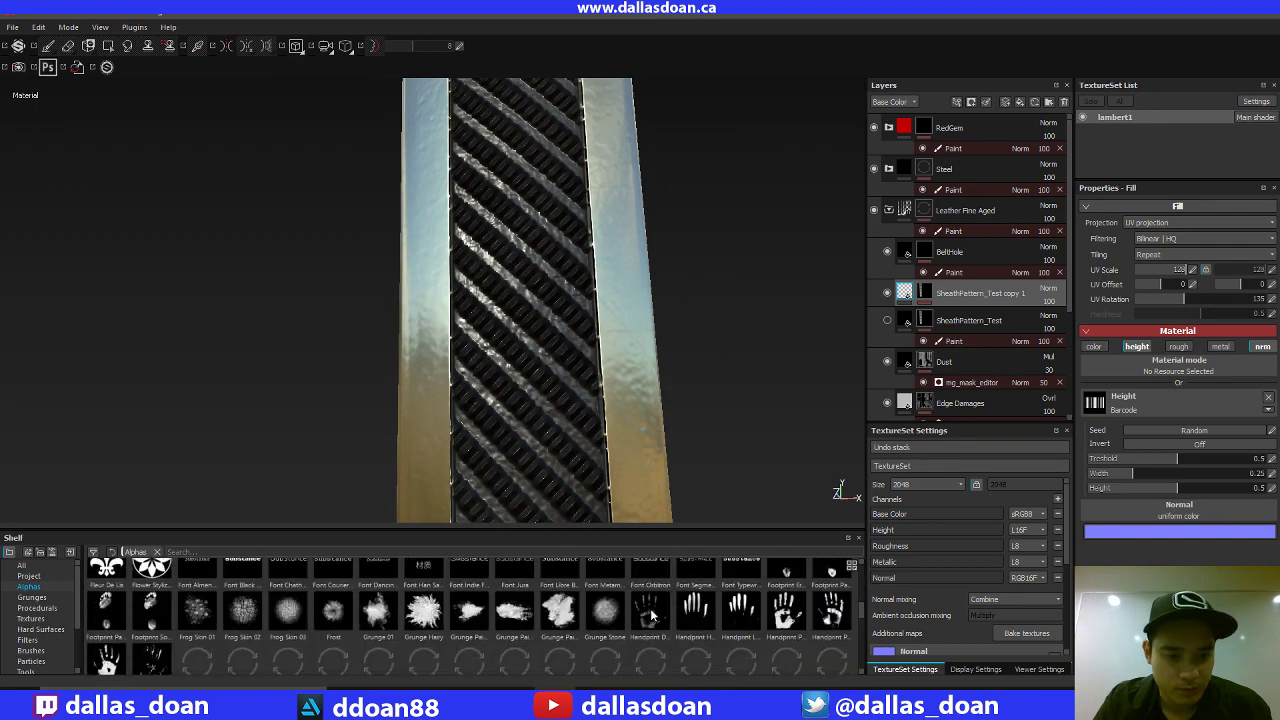
scroll(652, 617, down, 5)
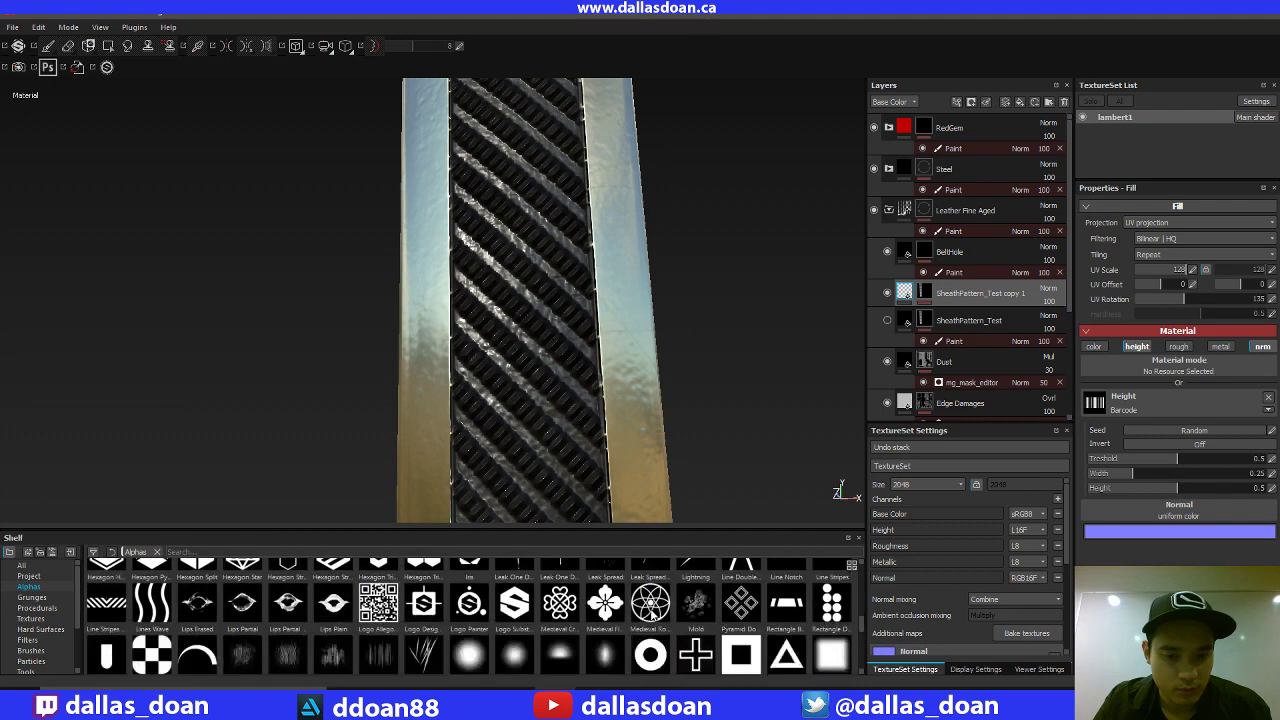
scroll(651, 617, down, 1)
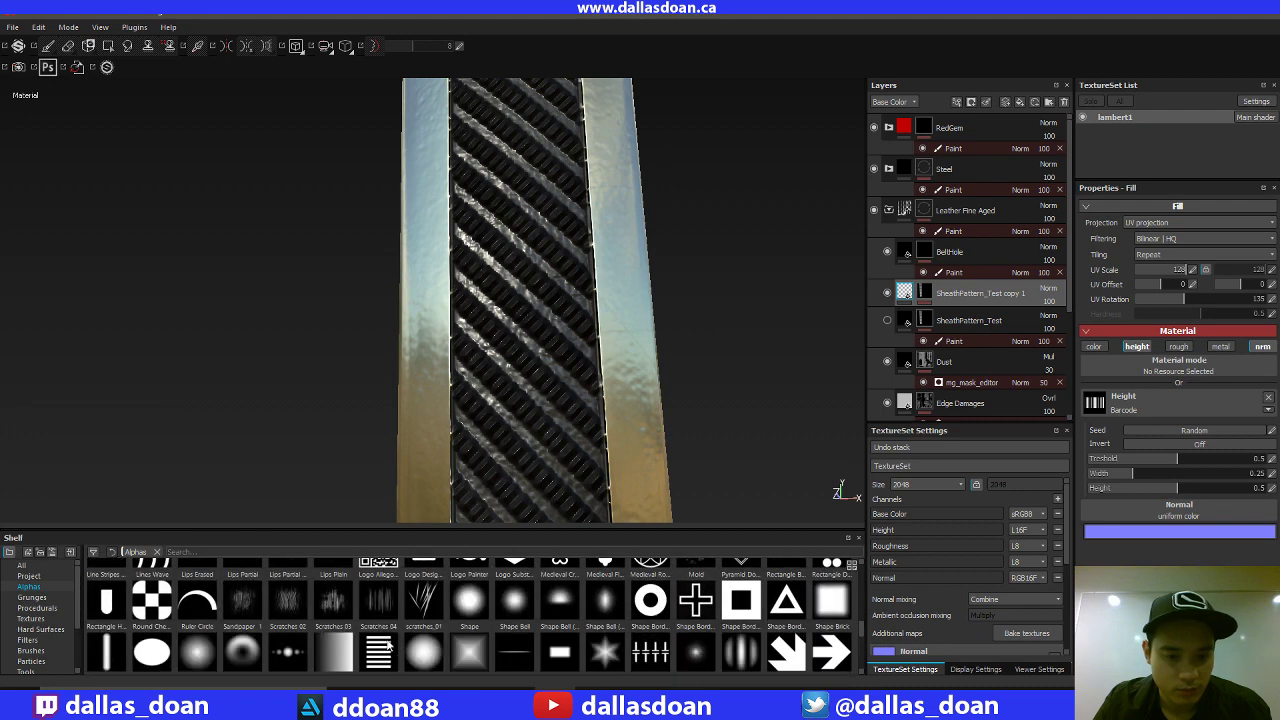
drag(388, 648, 1108, 410)
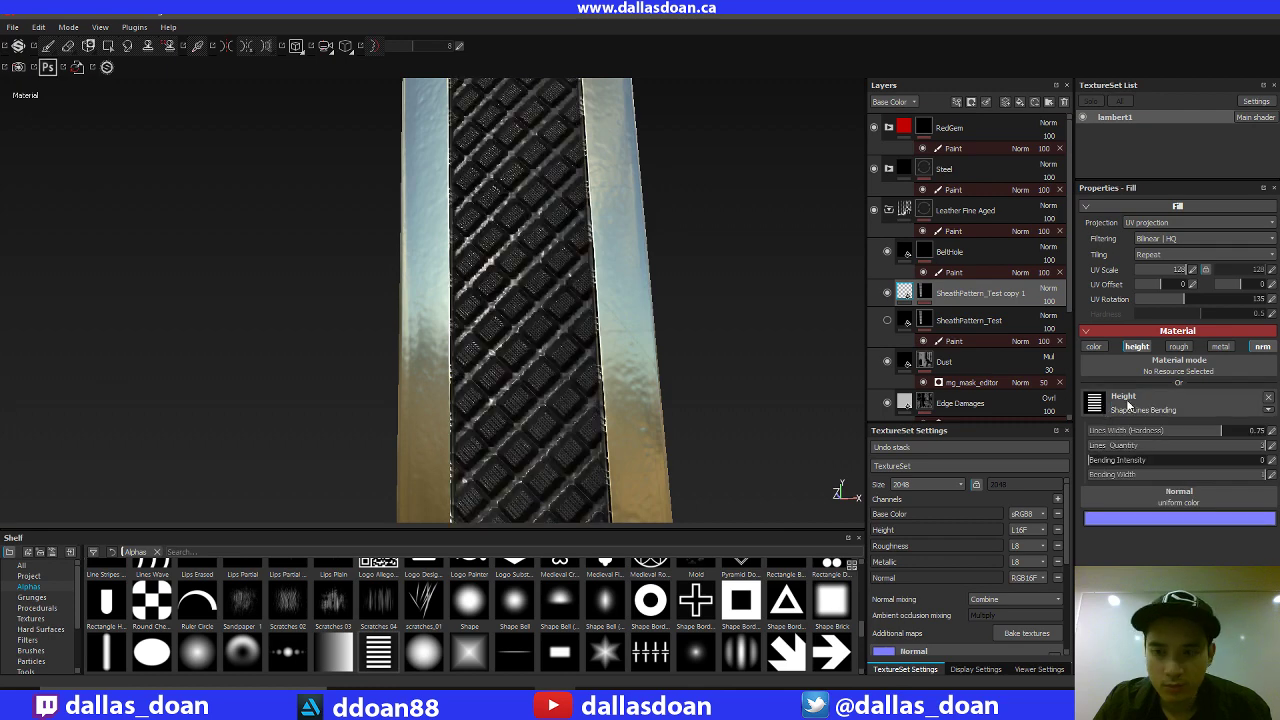
Try UV scales of 1 and 10 on the duplicated layer's line pattern.
click(1193, 270)
text(1)
key(Return)
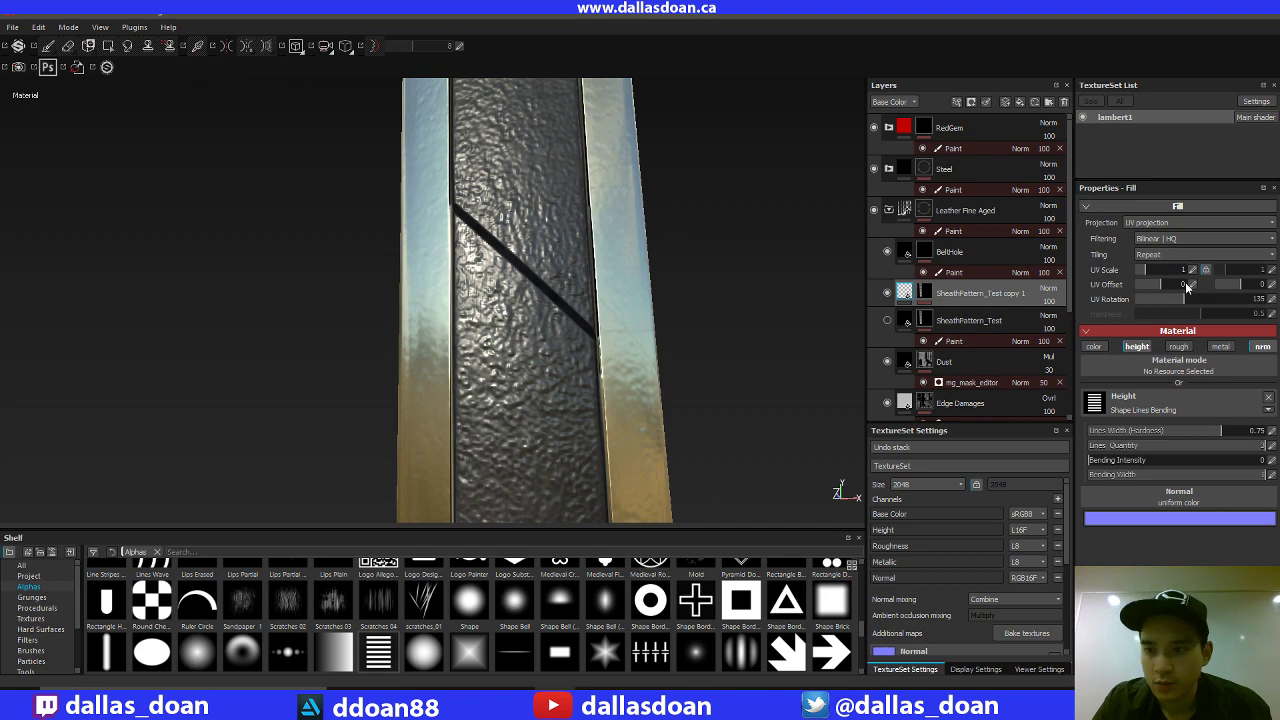
double_click(1192, 272)
key(Return)
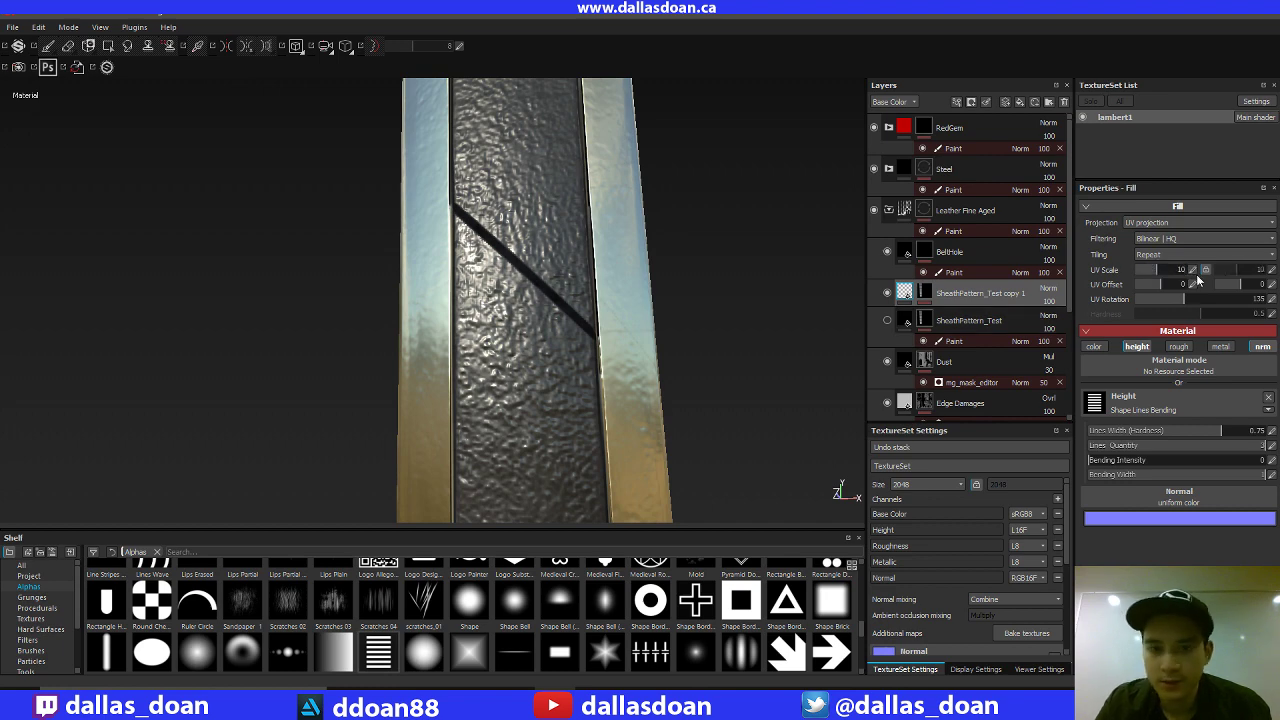
Set the duplicated layer's UV scale to 50 and check the line pattern around the scabbard's metal clasp.
double_click(1190, 272)
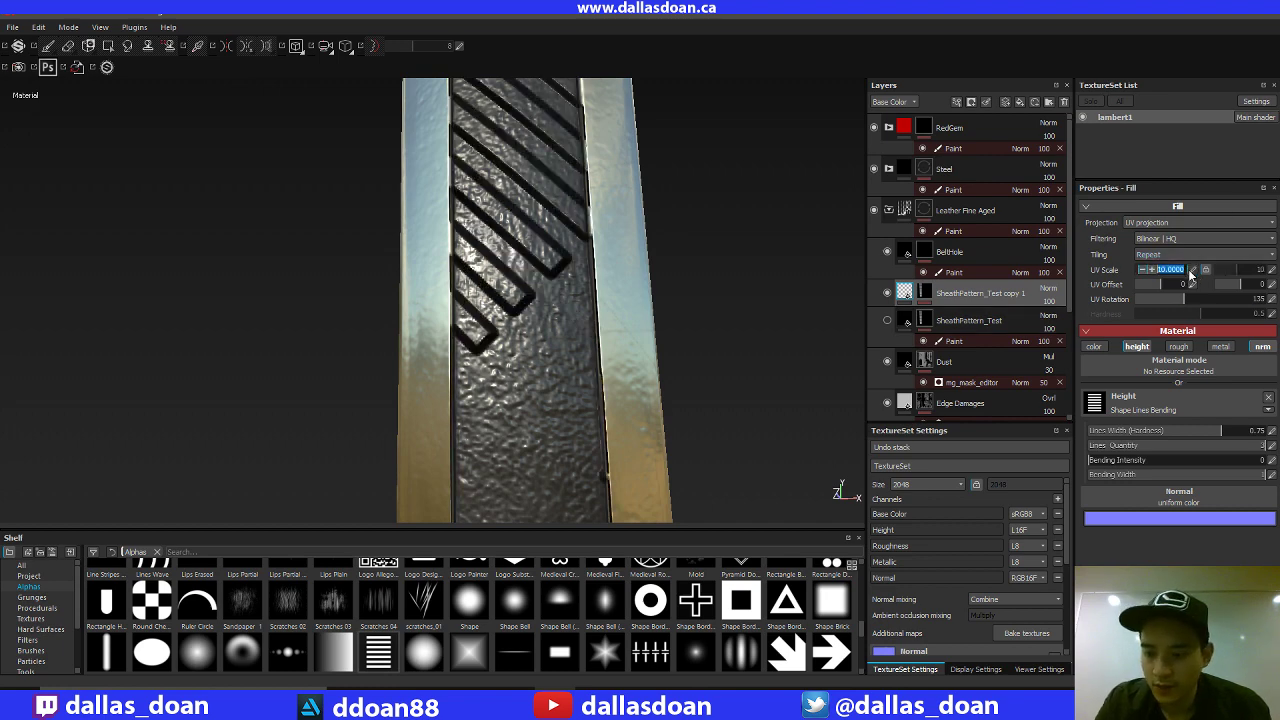
text(50)
key(Return)
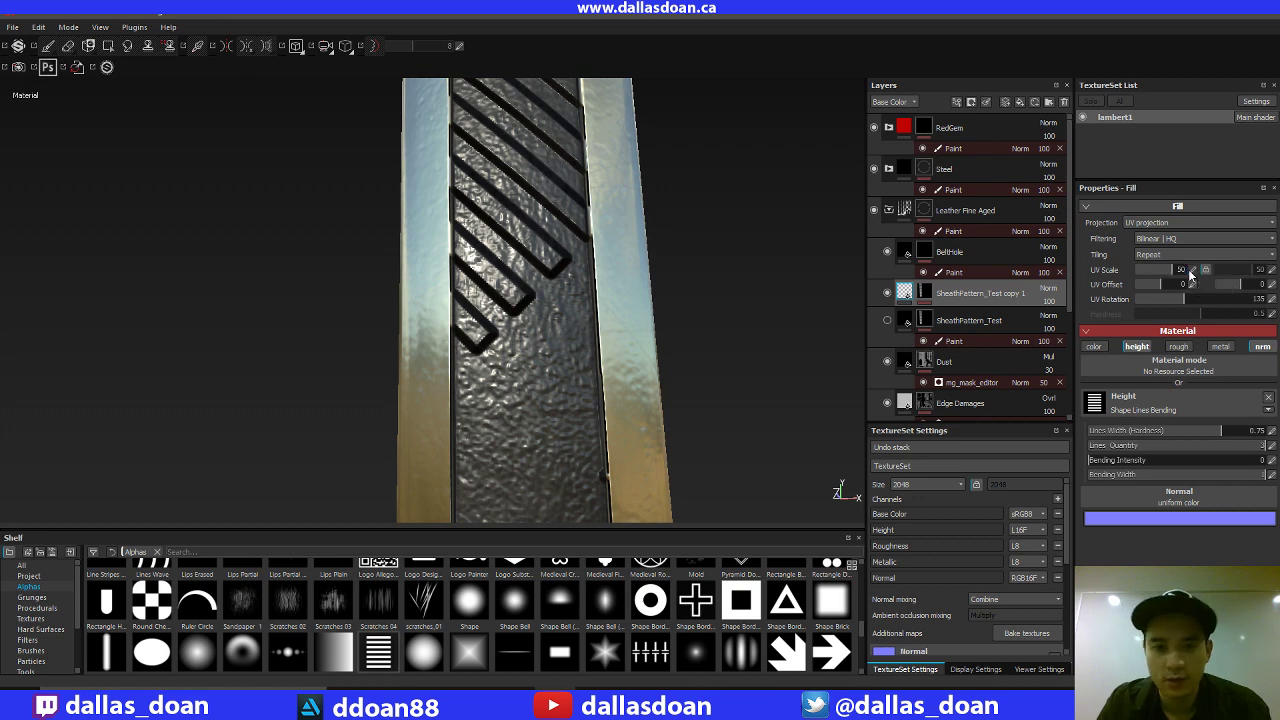
scroll(650, 257, down, 1)
alt+drag(650, 257, 631, 217)
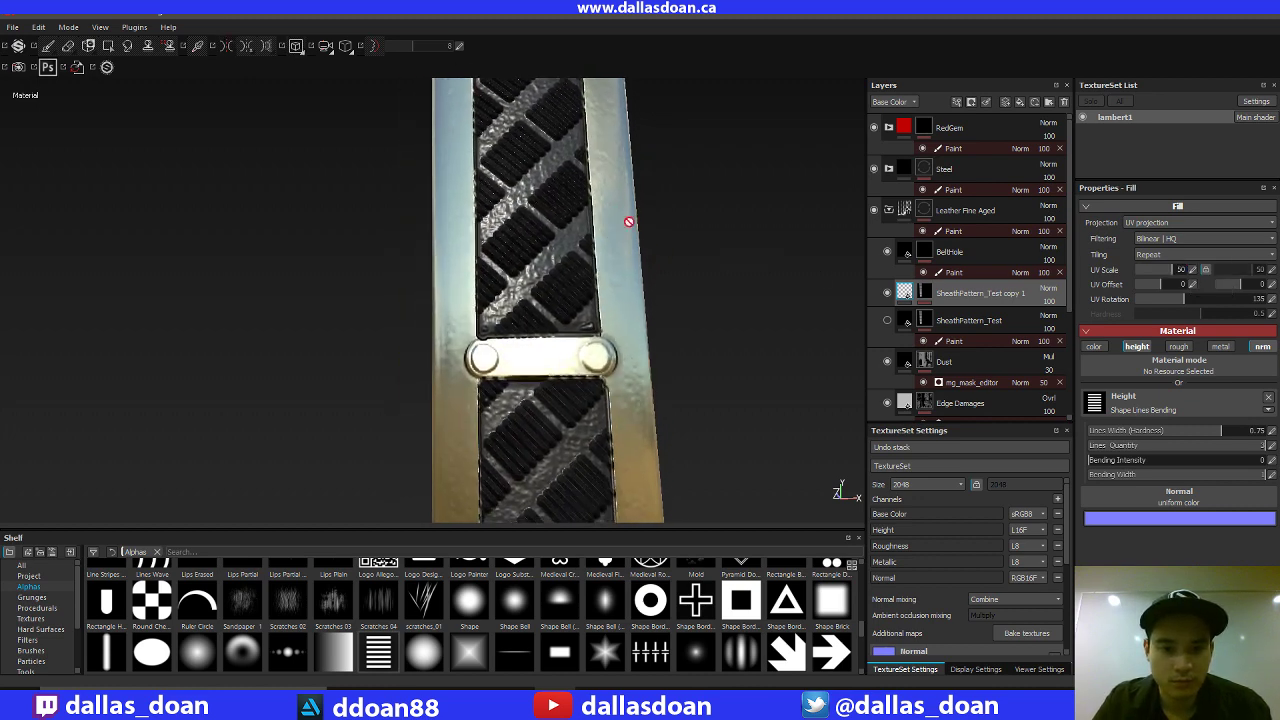
Hide the duplicated pattern layer and show the original SheathPattern_Test layer again, keeping the duplicate's name.
mouse_move(862, 632)
mouse_down()
mouse_move(864, 666)
mouse_move(868, 564)
mouse_up()
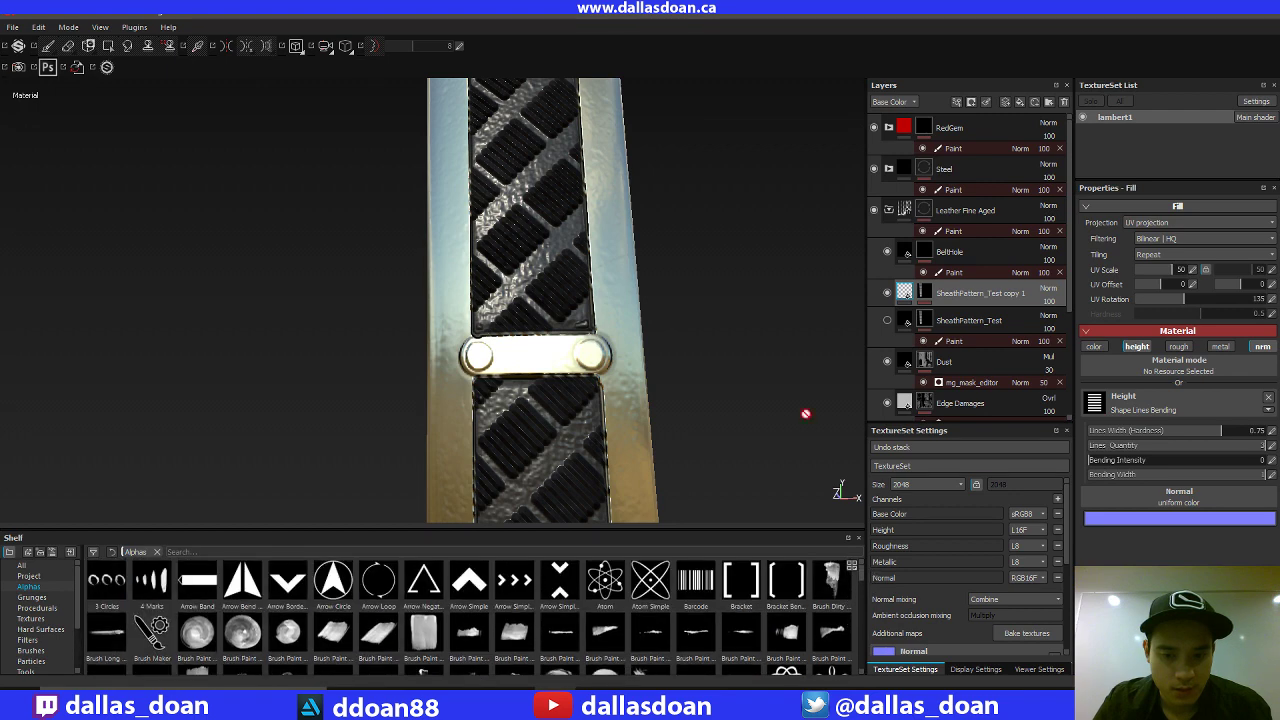
alt+drag(806, 413, 709, 422)
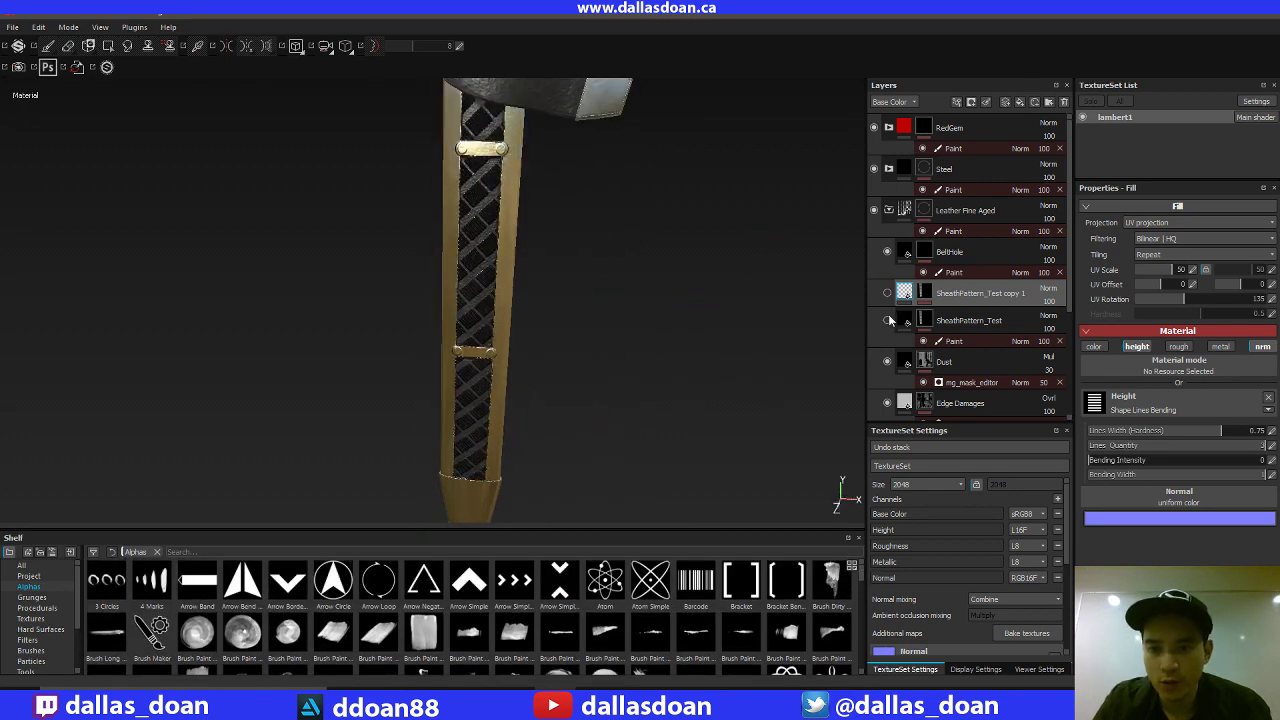
click(887, 320)
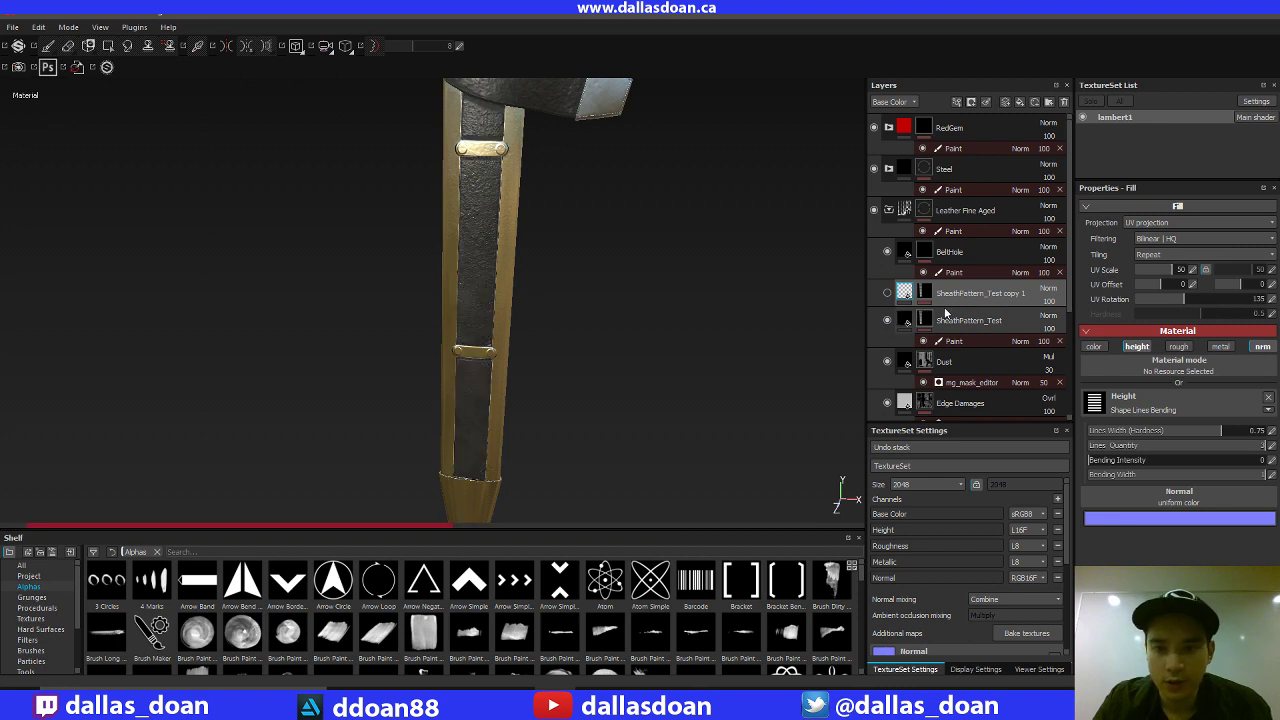
double_click(975, 295)
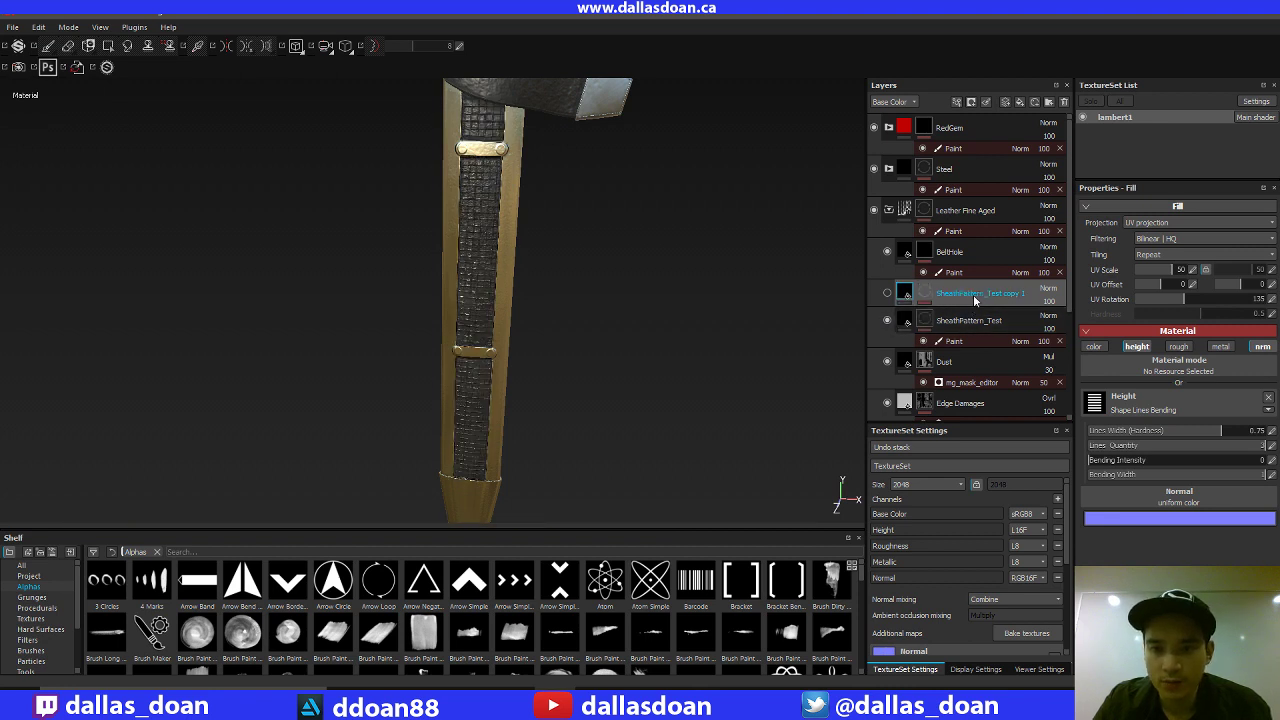
key(Return)
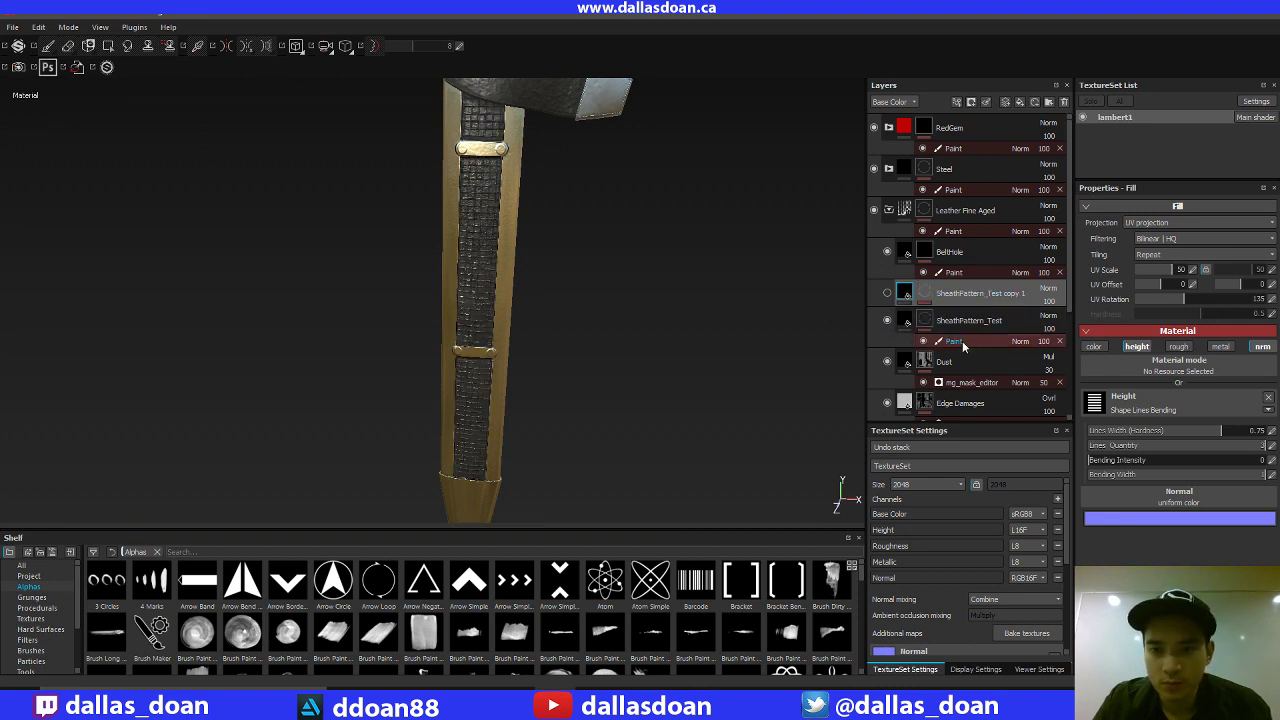
Delete the hidden SheathPattern_Test copy 1 layer, keeping the original SheathPattern_Test layer.
alt+drag(734, 314, 727, 361)
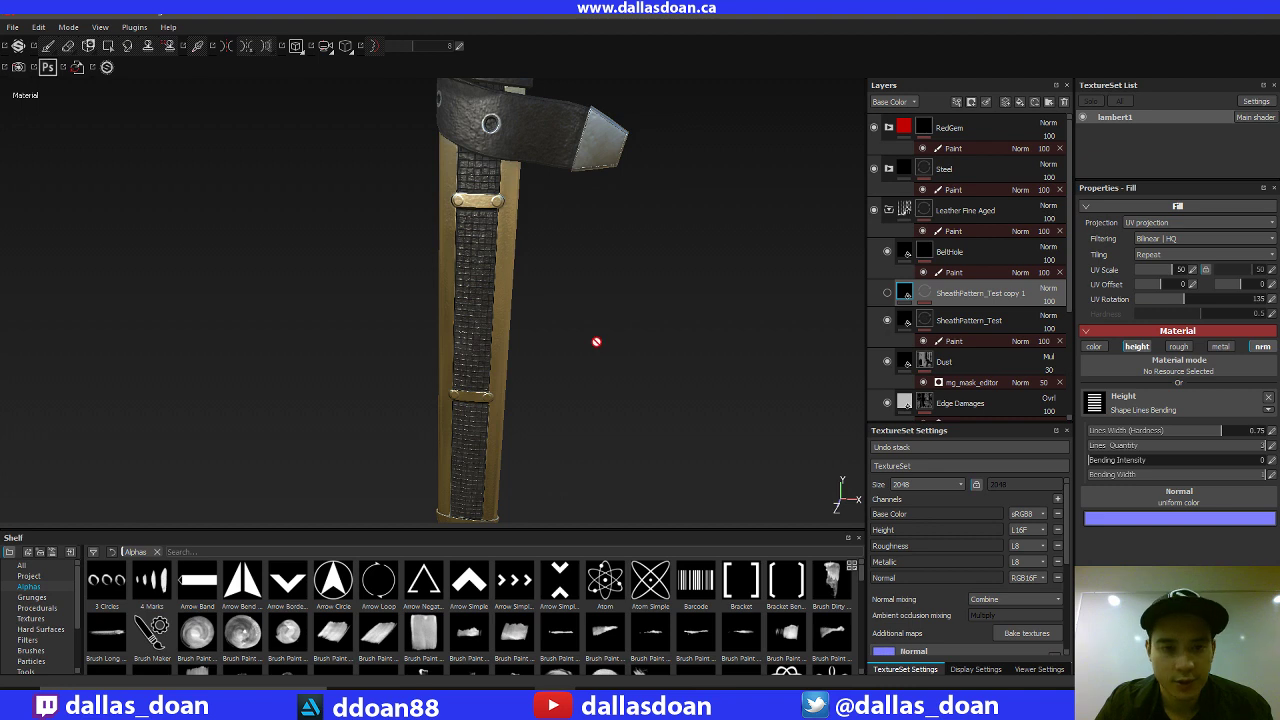
double_click(966, 322)
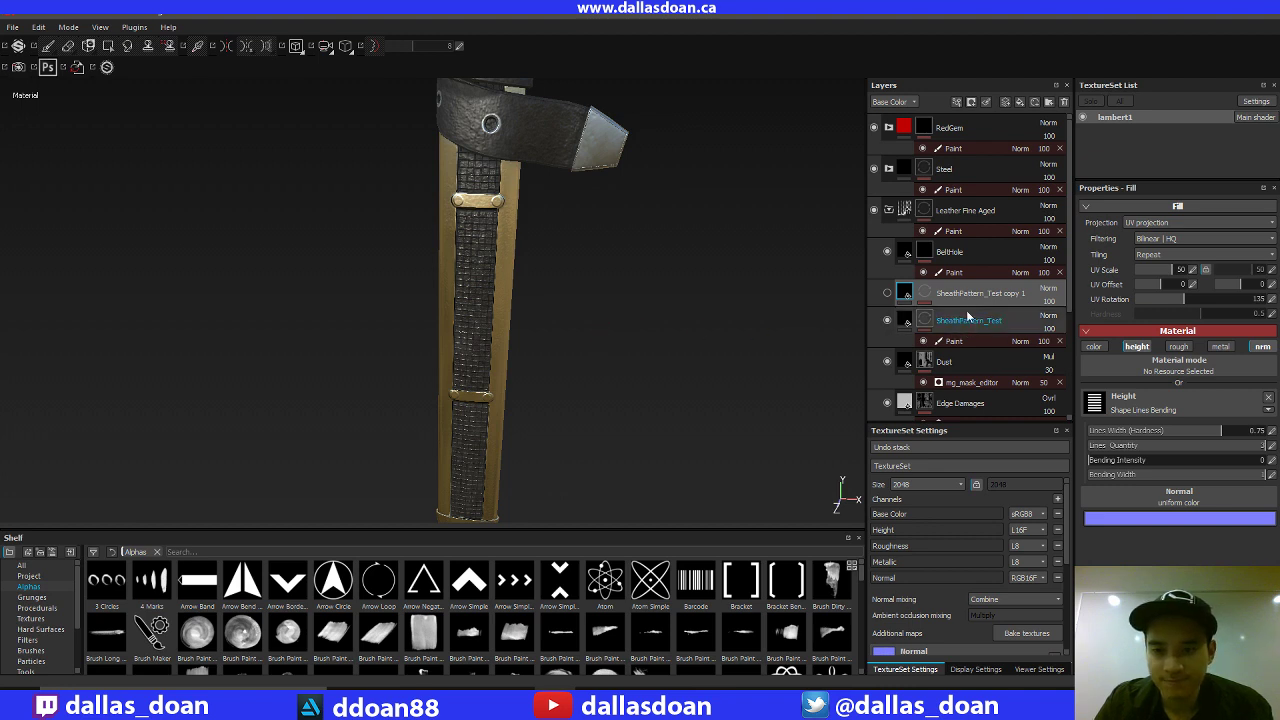
click(973, 296)
click(937, 310)
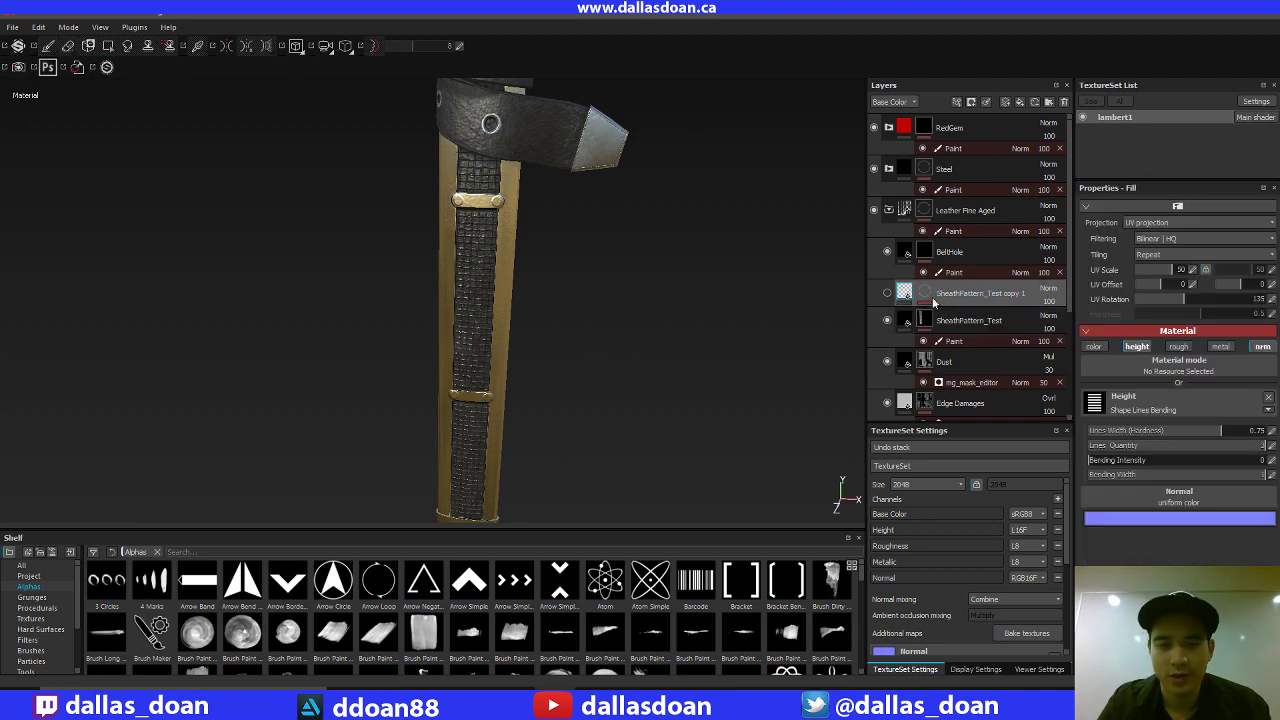
alt+drag(652, 310, 654, 252)
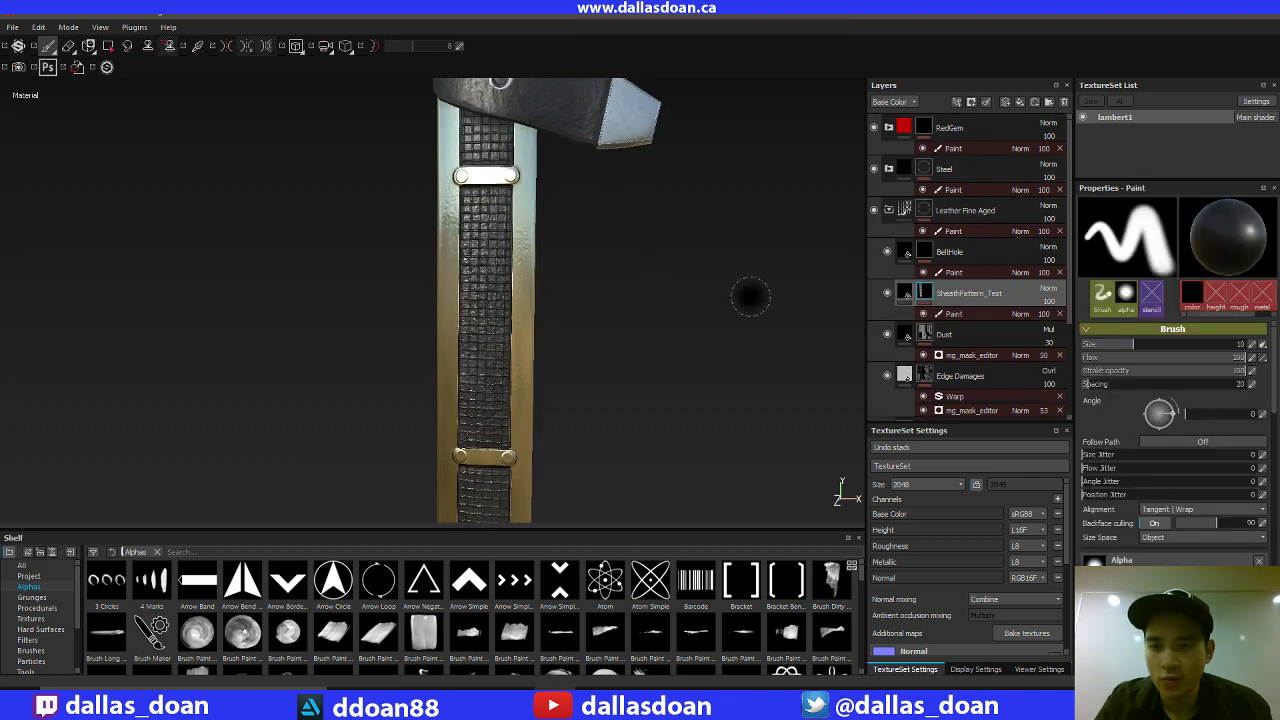
Examine the woven height pattern of the sheath's leather inlay between the wrapped belt straps and metal clasps.
alt+middle_drag(717, 242, 705, 381)
alt+right_drag(717, 340, 734, 266)
alt+middle_drag(734, 266, 730, 345)
alt+drag(706, 330, 675, 278)
mouse_move(675, 278)
alt+middle_down()
mouse_move(643, 305)
mouse_move(702, 355)
alt+middle_up()
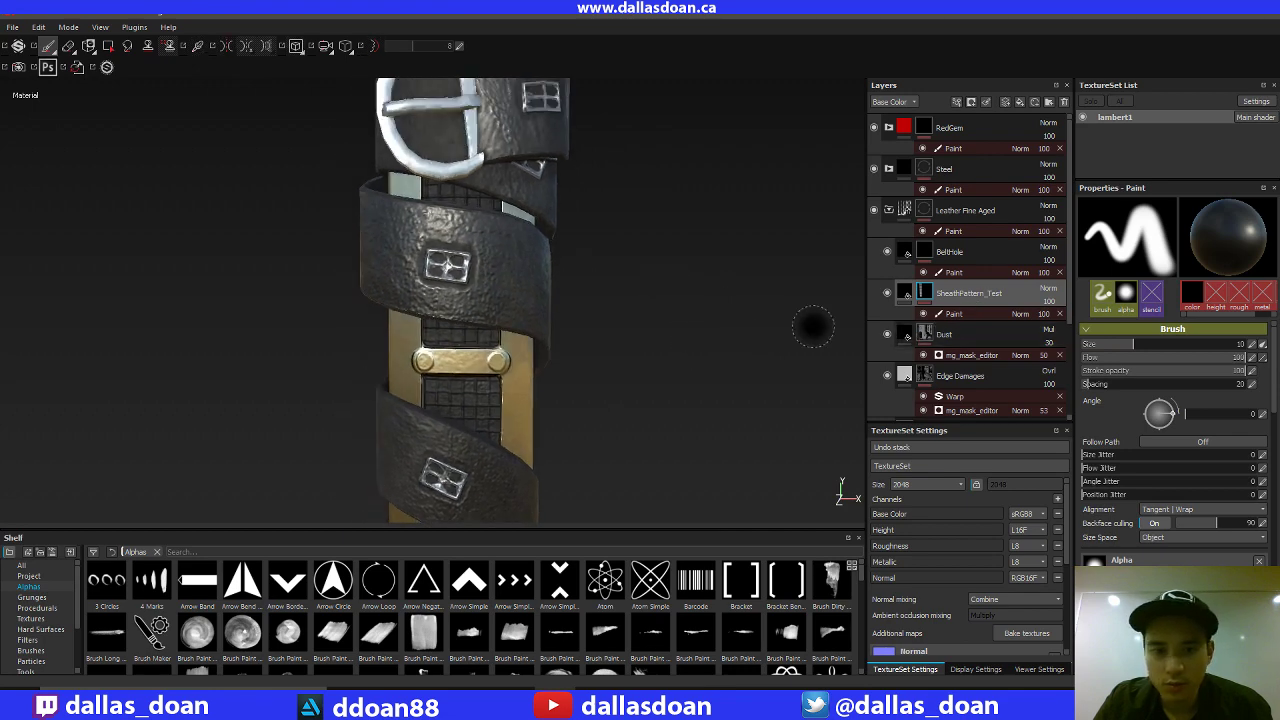
alt+drag(675, 297, 671, 267)
alt+drag(731, 402, 737, 357)
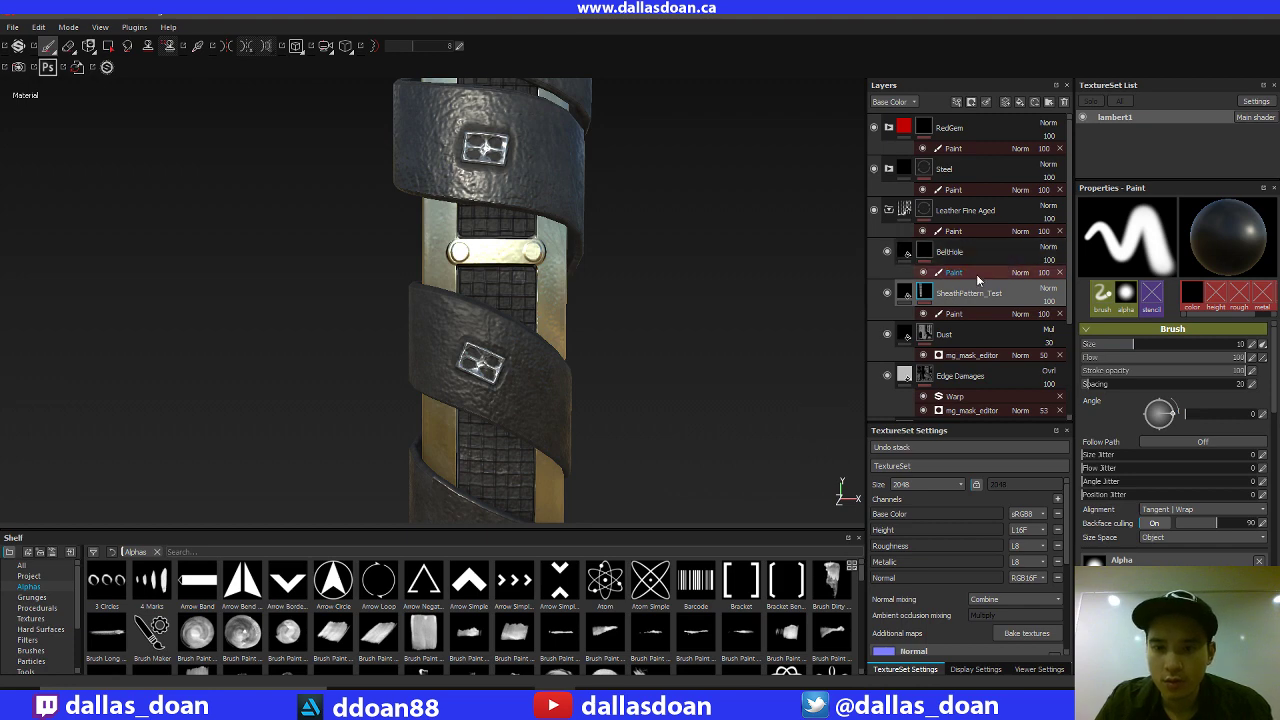
double_click(959, 294)
key(Return)
alt+drag(714, 266, 803, 297)
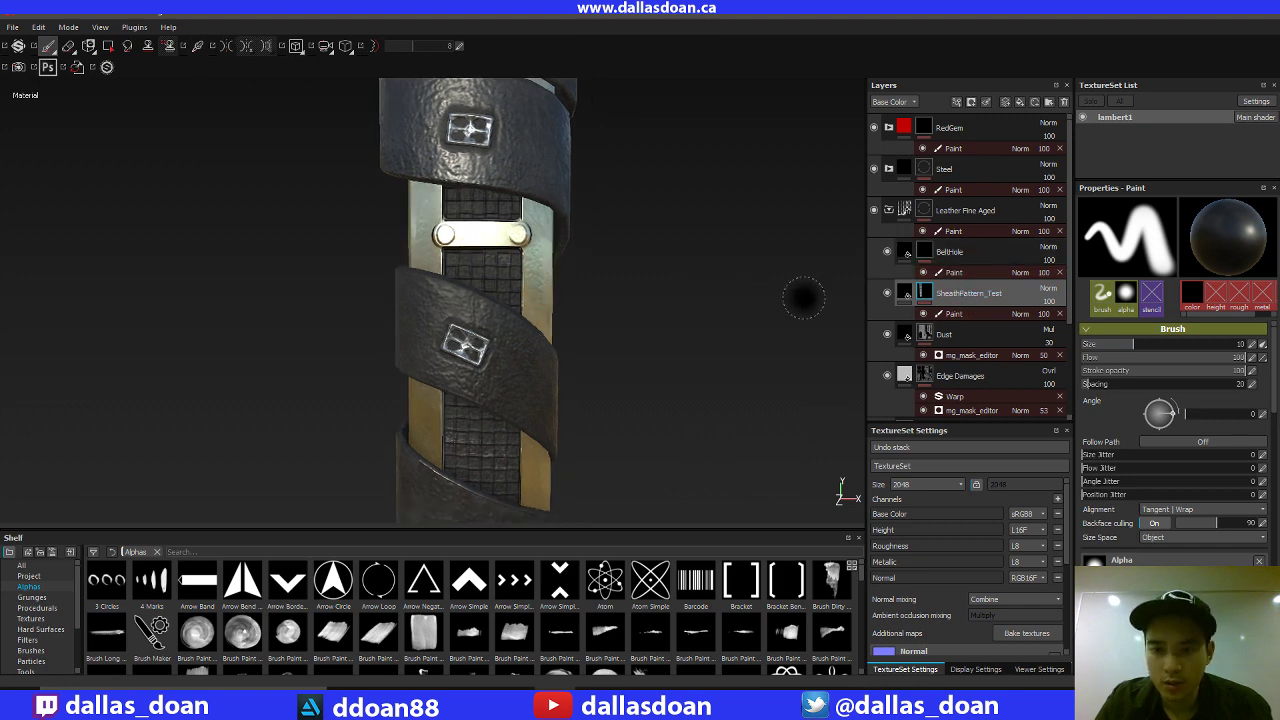
key(ctrl+d)
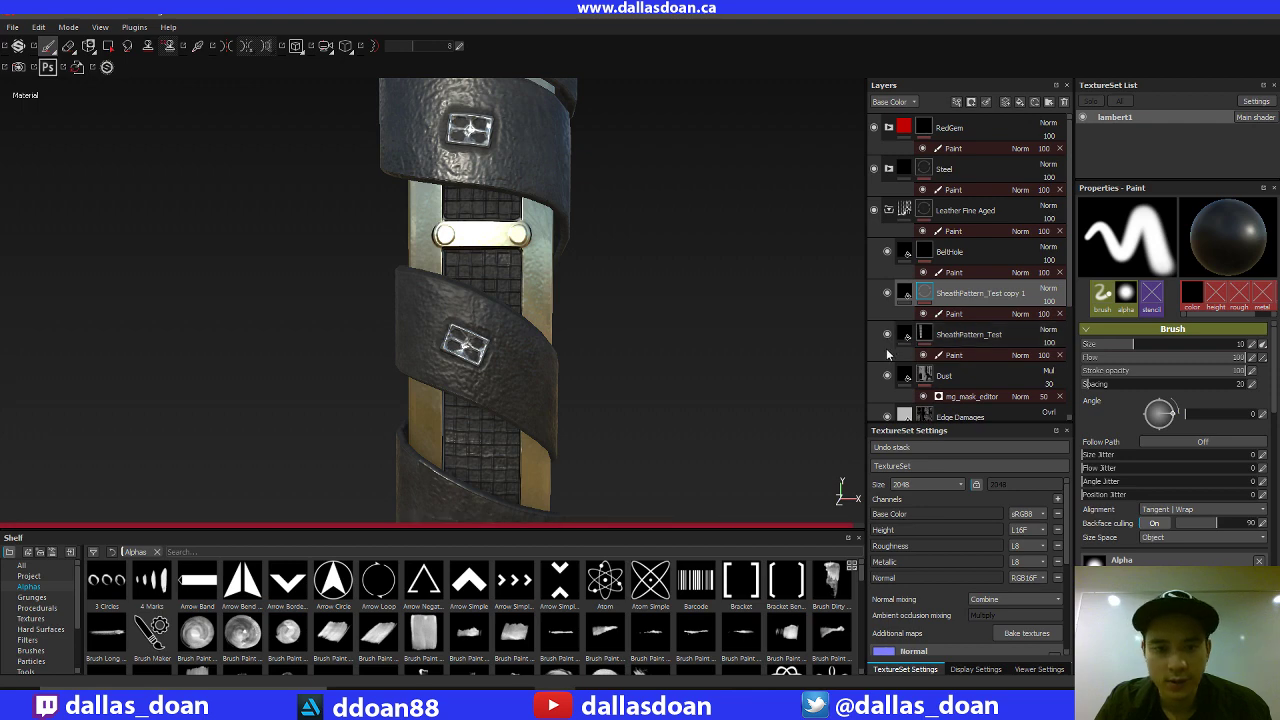
alt+drag(723, 314, 770, 340)
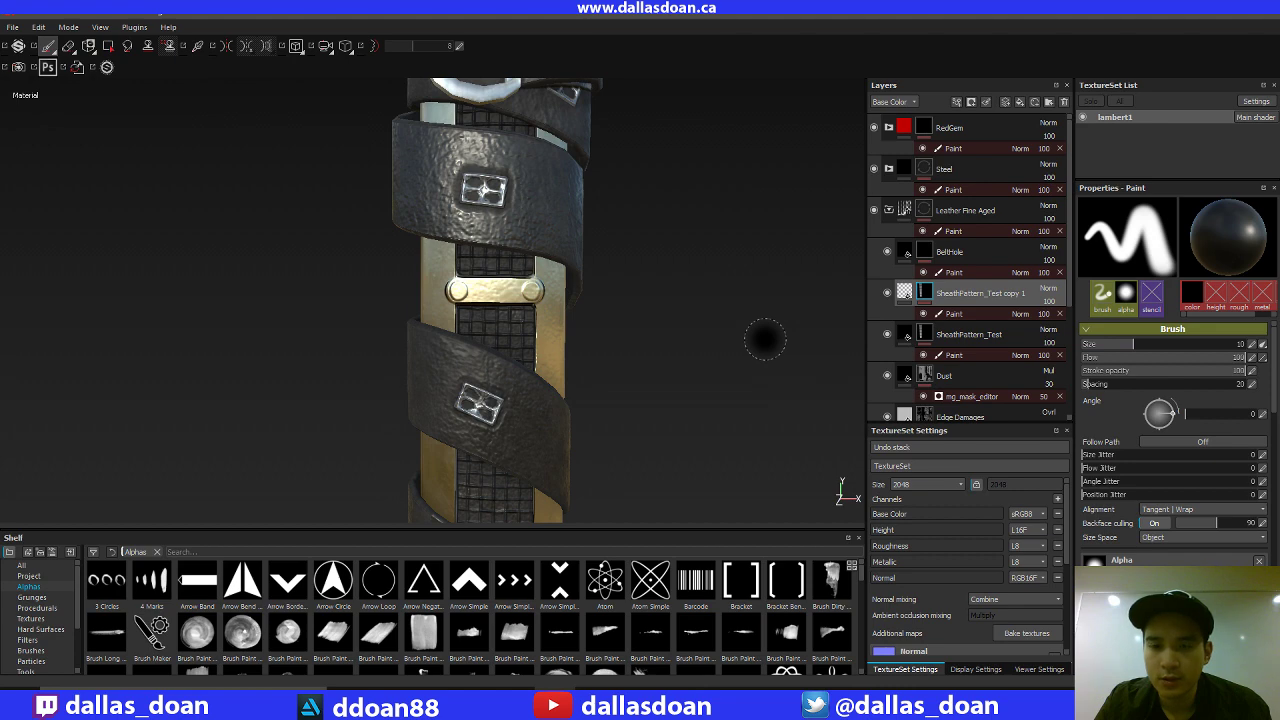
mouse_move(765, 340)
alt+mouse_down()
mouse_move(757, 305)
mouse_move(749, 323)
alt+mouse_up()
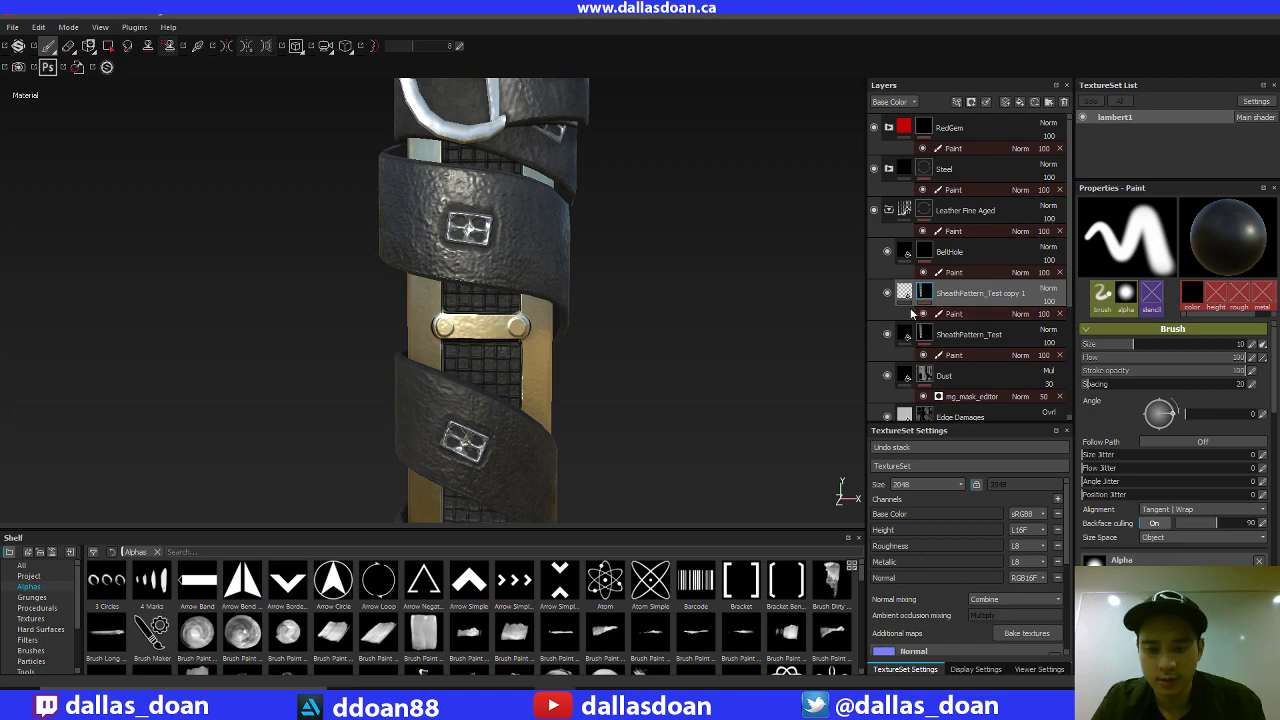
key(Delete)
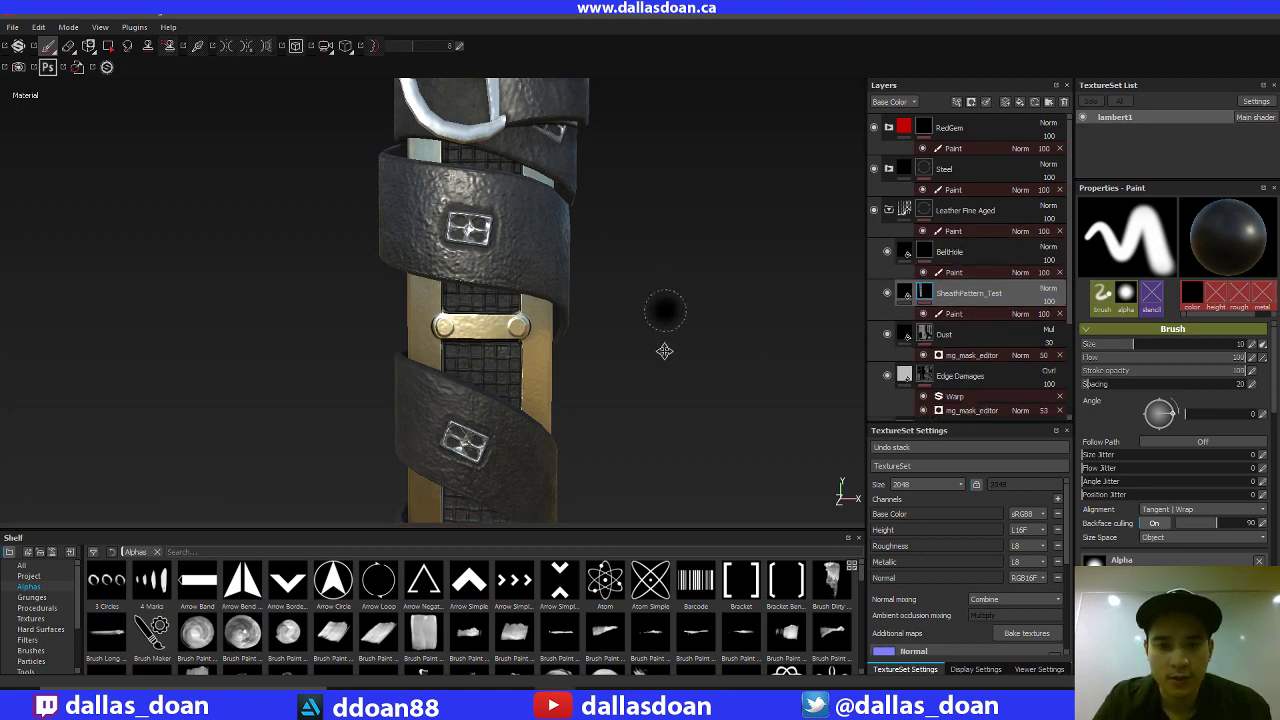
Set the brush to a size of 0.83 with a hard edge for masking the inlay near the scabbard's mouth.
mouse_move(665, 311)
alt+mouse_down()
mouse_move(682, 255)
mouse_move(689, 318)
alt+mouse_up()
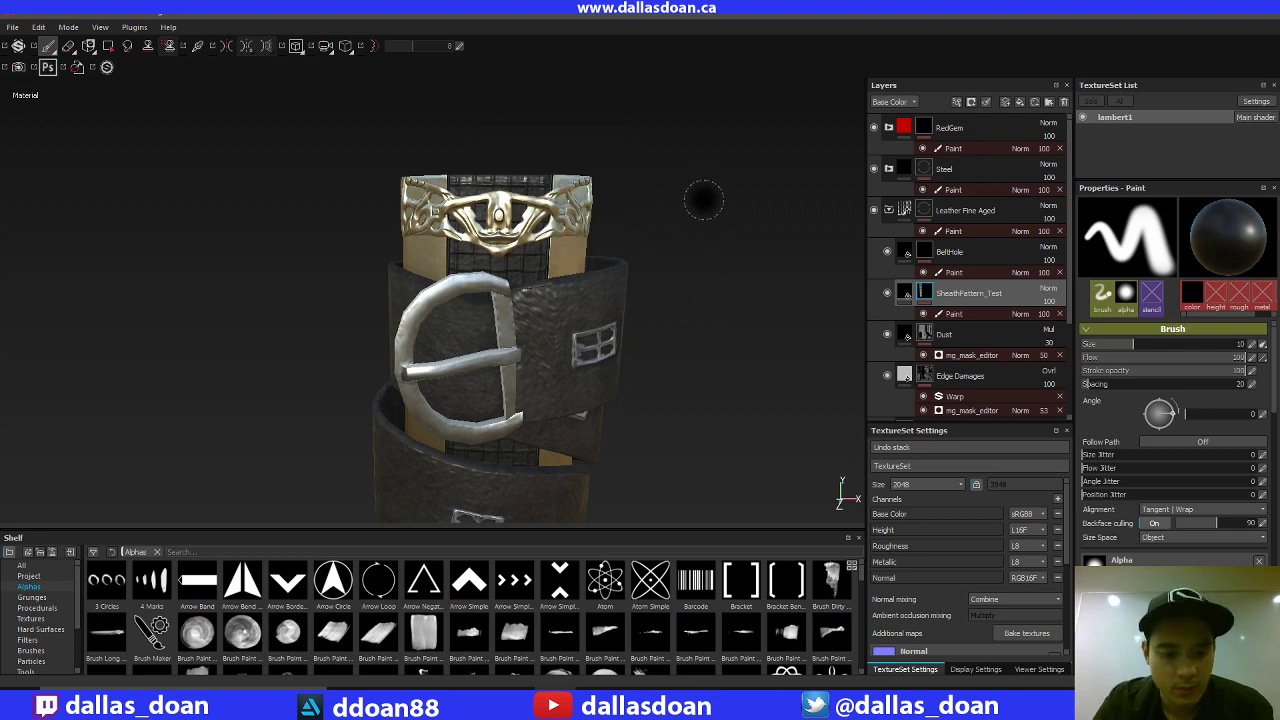
ctrl+right_drag(534, 193, 490, 193)
key(bracketleft)
key(bracketleft)
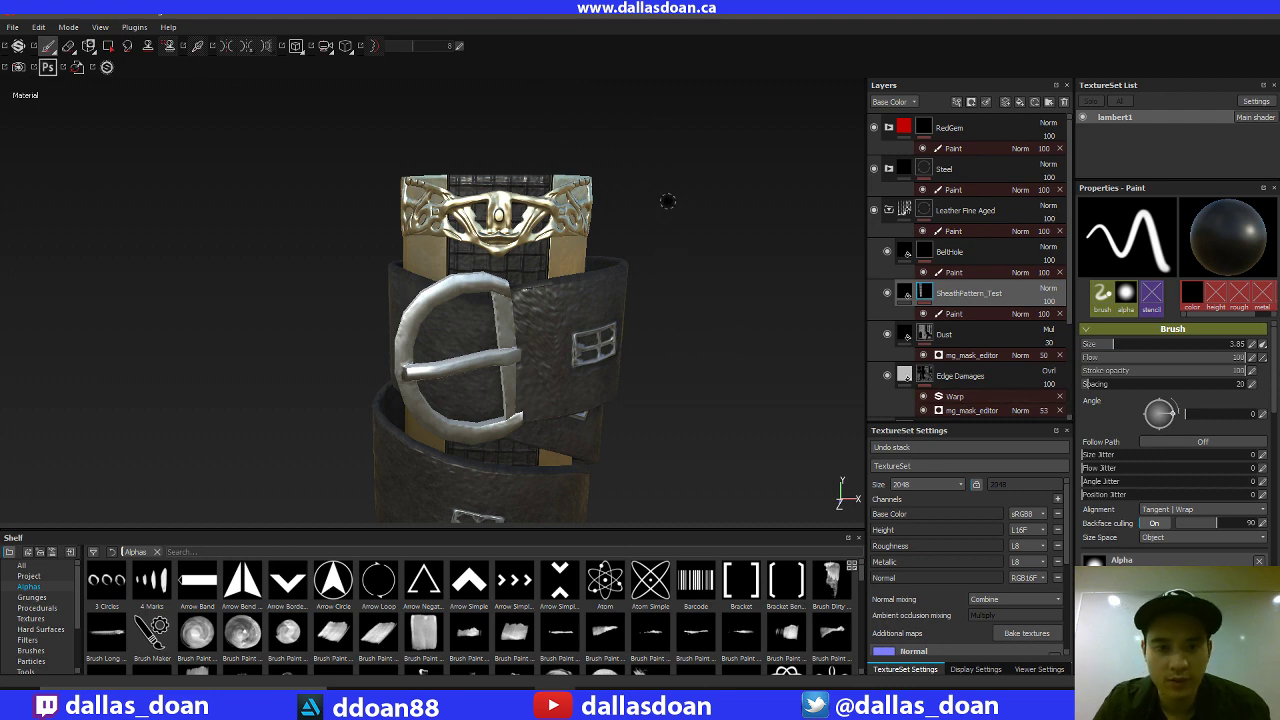
key(bracketright)
key(bracketright)
key(bracketright)
key(bracketright)
key(bracketright)
key(bracketright)
key(bracketright)
ctrl+right_drag(660, 205, 660, 170)
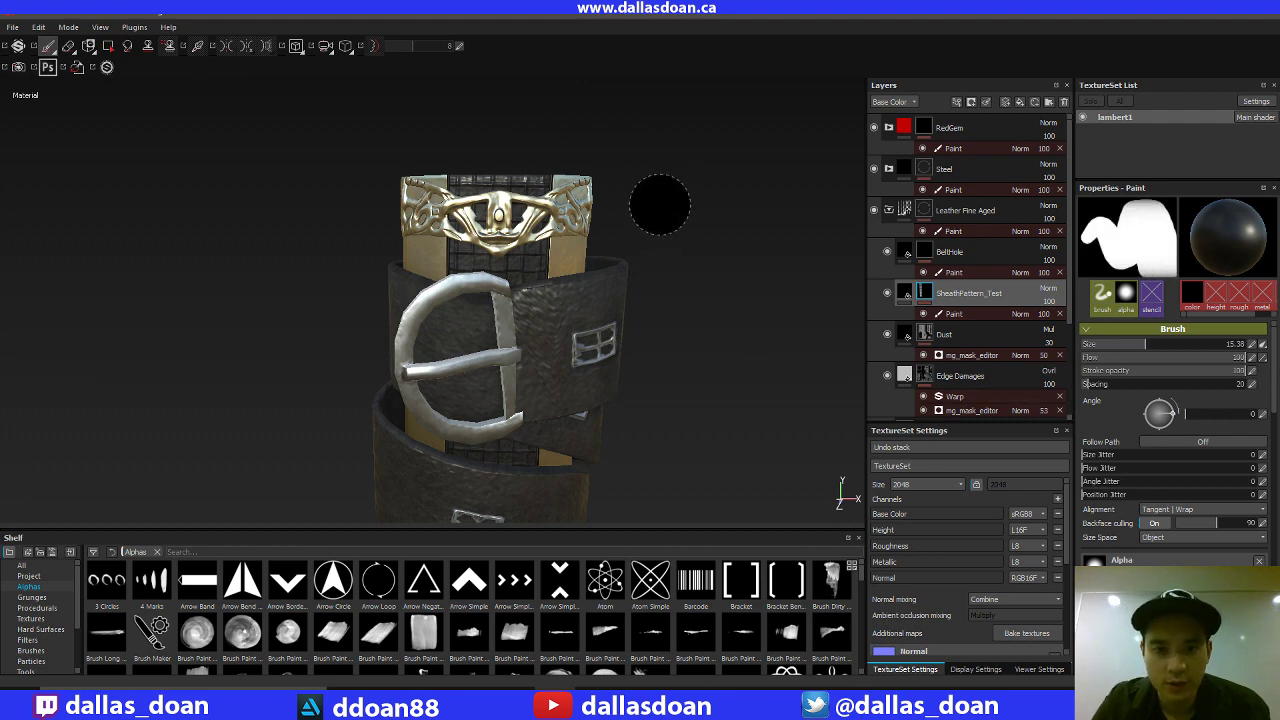
mouse_move(513, 249)
ctrl+right_down()
mouse_move(560, 257)
mouse_move(537, 200)
mouse_move(546, 166)
mouse_move(566, 178)
mouse_move(543, 181)
ctrl+right_up()
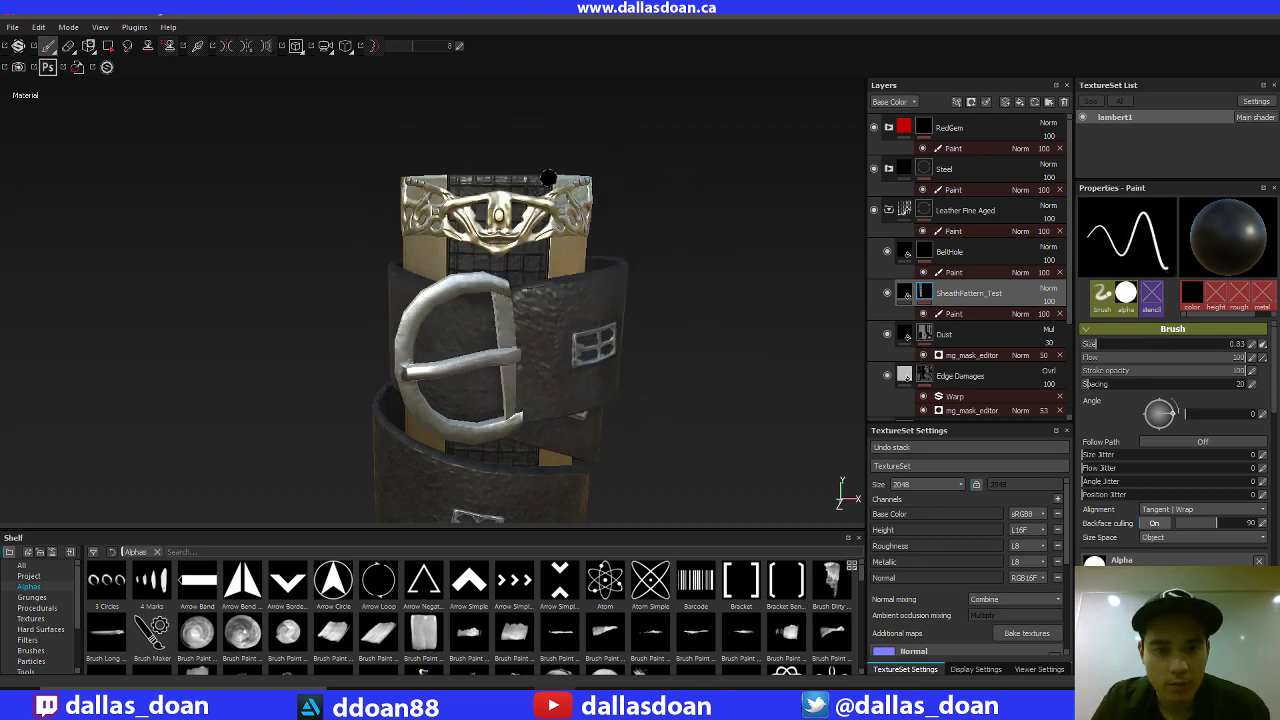
Paint a straight black line on the SheathPattern_Test mask along the inlay's edge, from the scabbard's mouth to the belt.
click(548, 178)
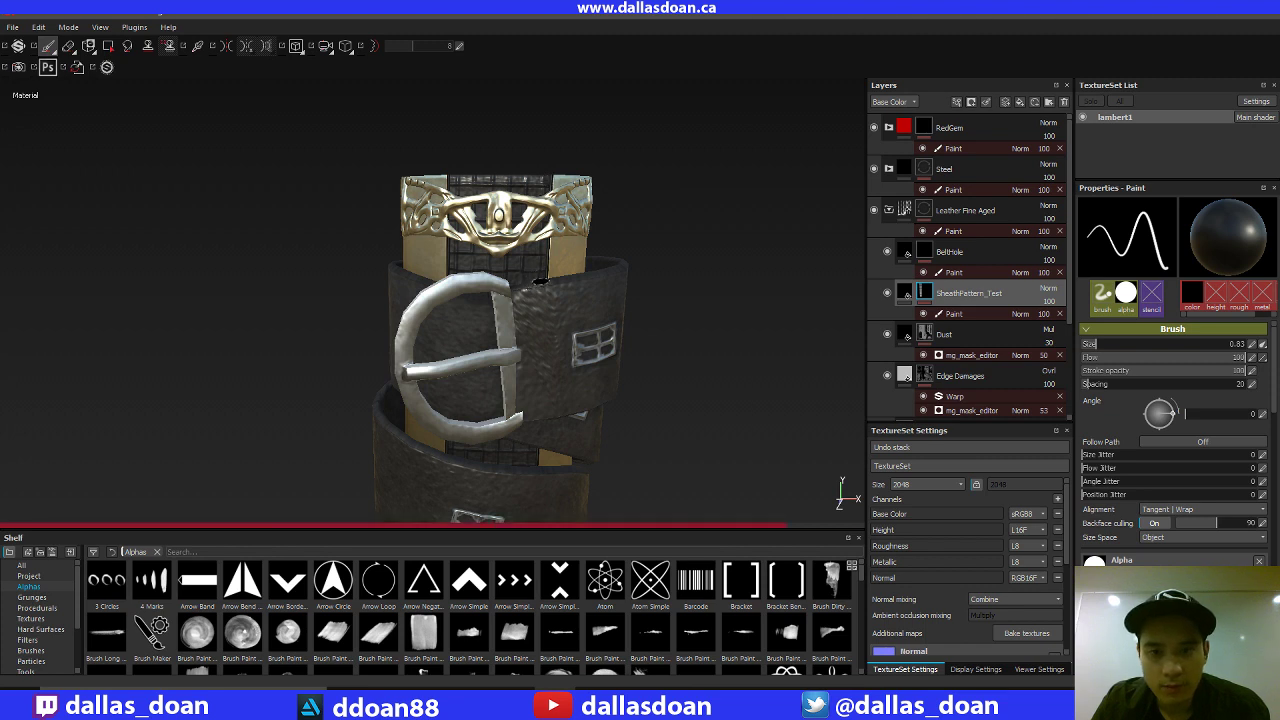
click(976, 313)
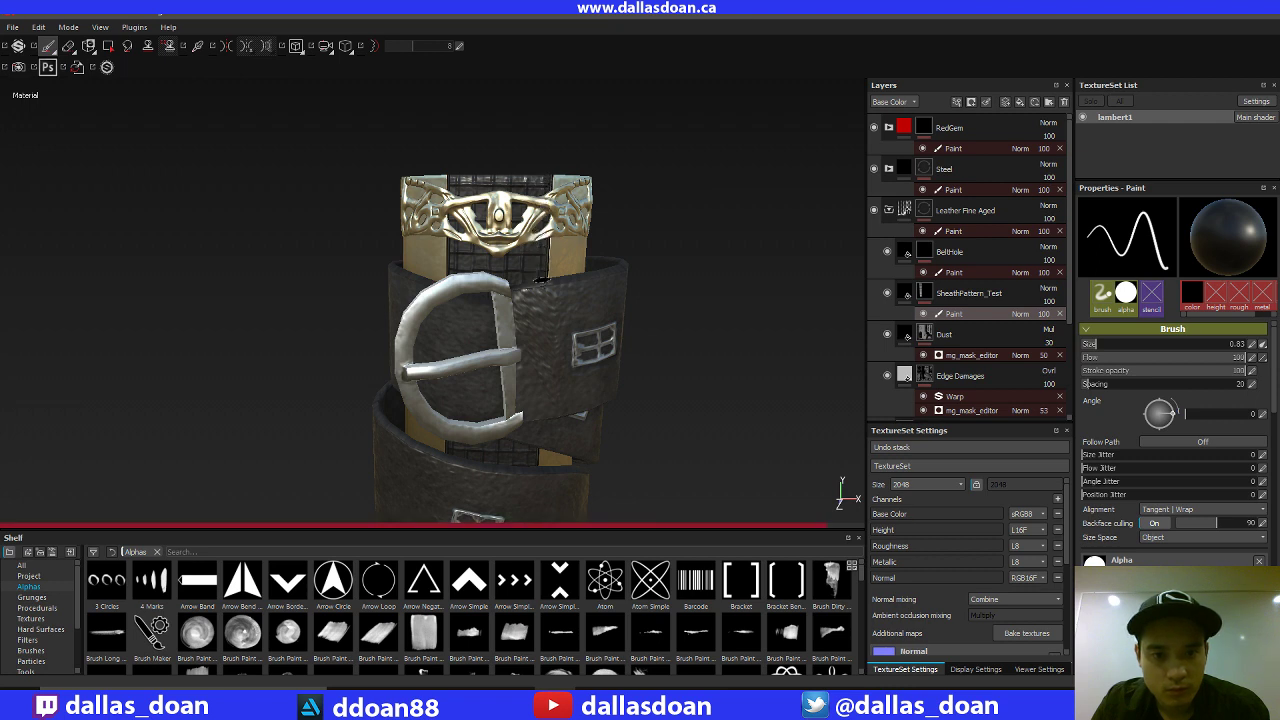
key(shift)
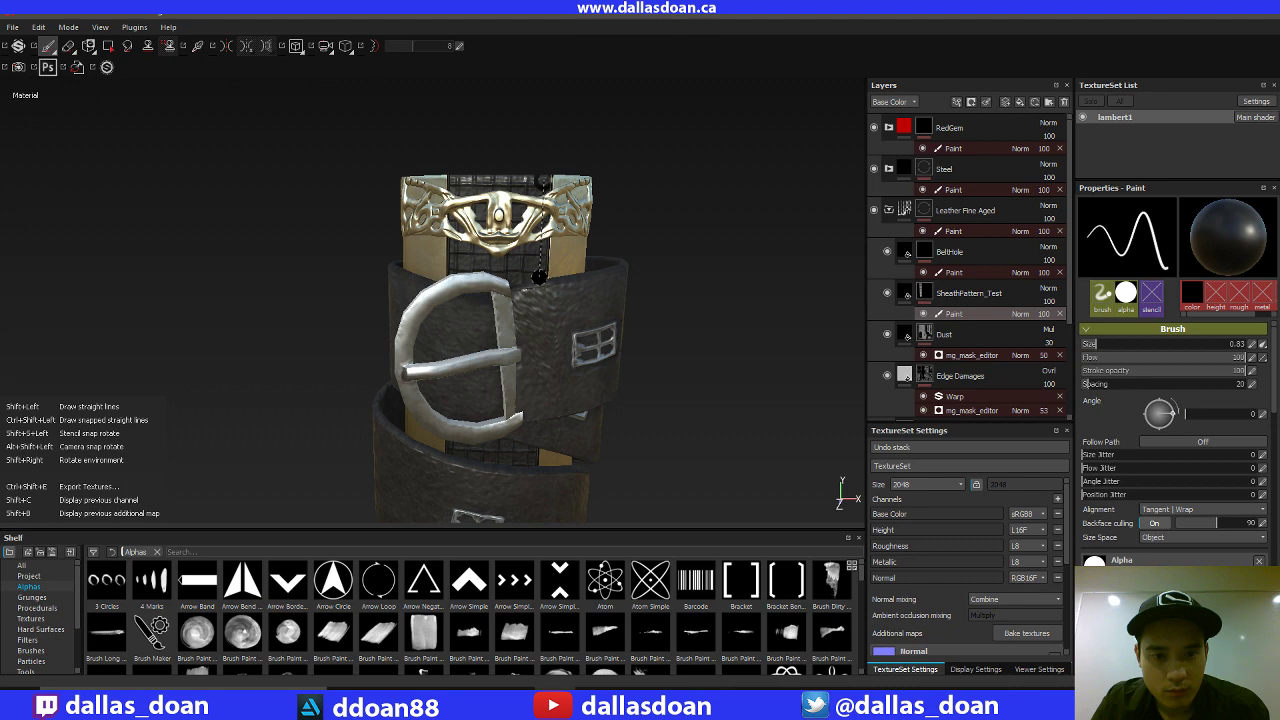
shift+click(539, 277)
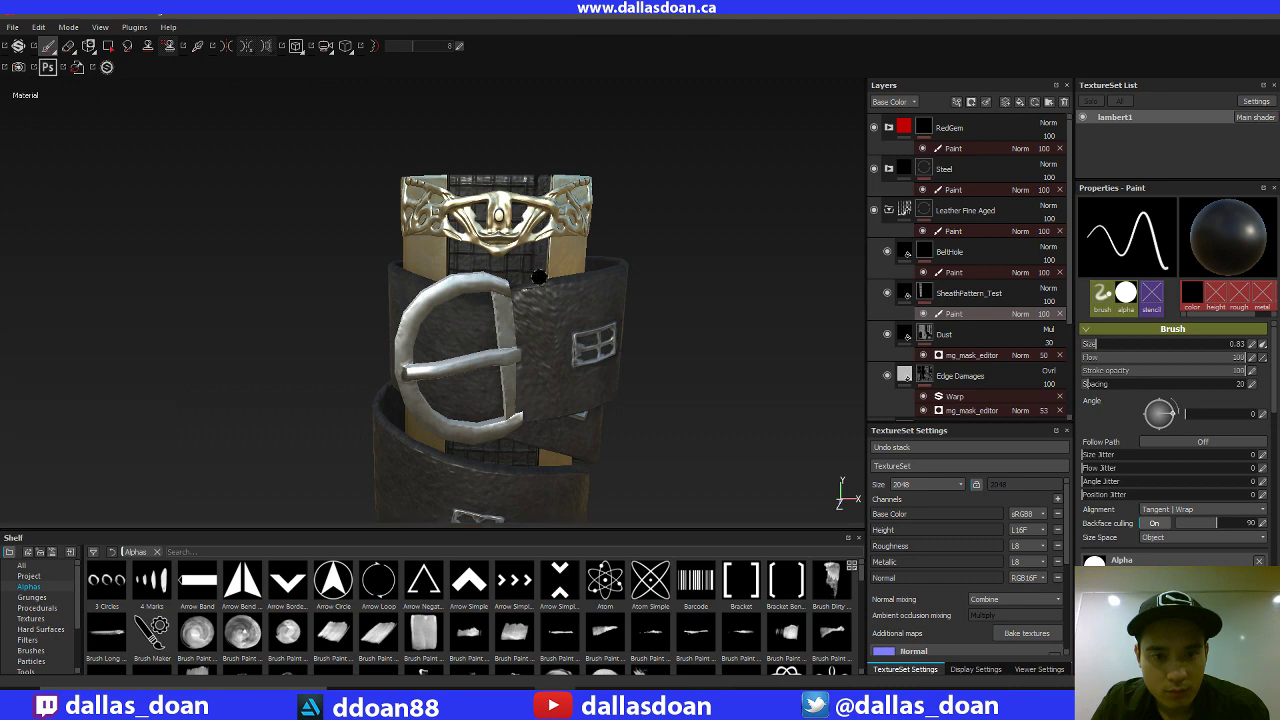
Examine the masked border along the inlay's edge around the gold throat fitting and belt buckle.
alt+drag(700, 248, 716, 196)
scroll(716, 196, down, 3)
alt+drag(680, 237, 690, 254)
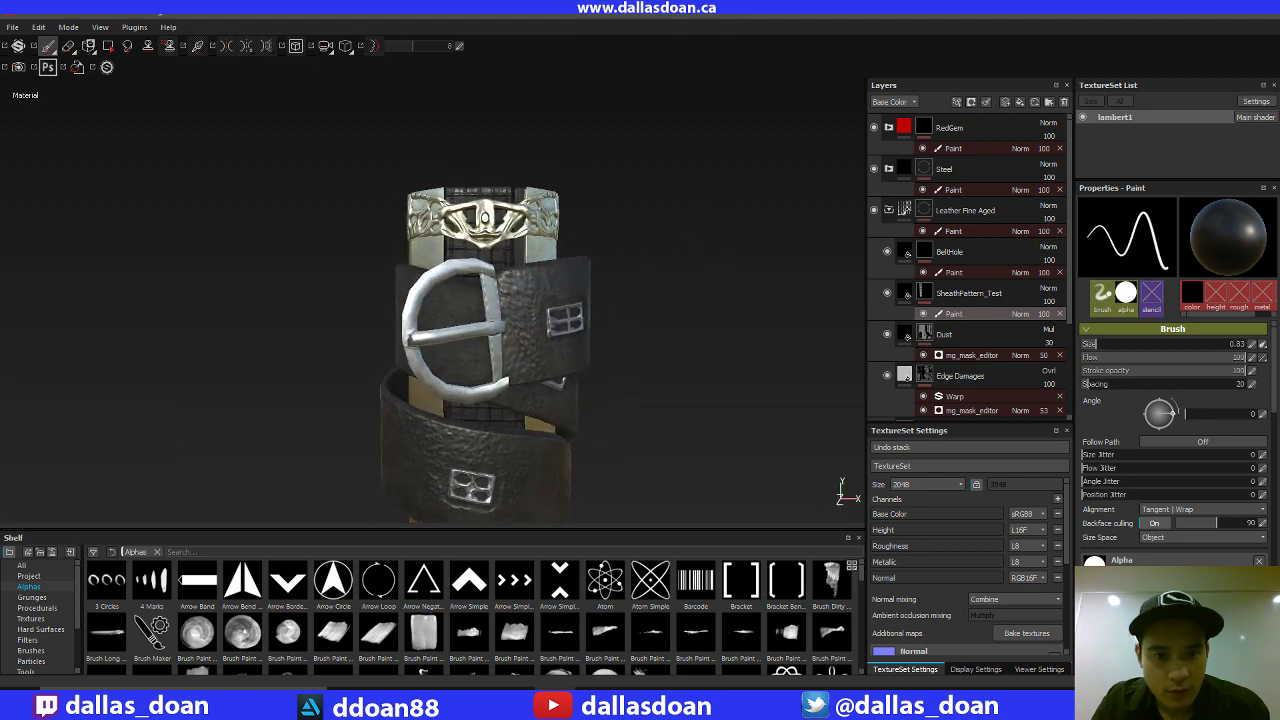
alt+middle_drag(697, 250, 700, 220)
alt+drag(698, 222, 694, 246)
alt+middle_drag(697, 256, 699, 230)
mouse_move(699, 230)
alt+mouse_down()
mouse_move(676, 318)
mouse_move(656, 289)
mouse_move(669, 303)
alt+mouse_up()
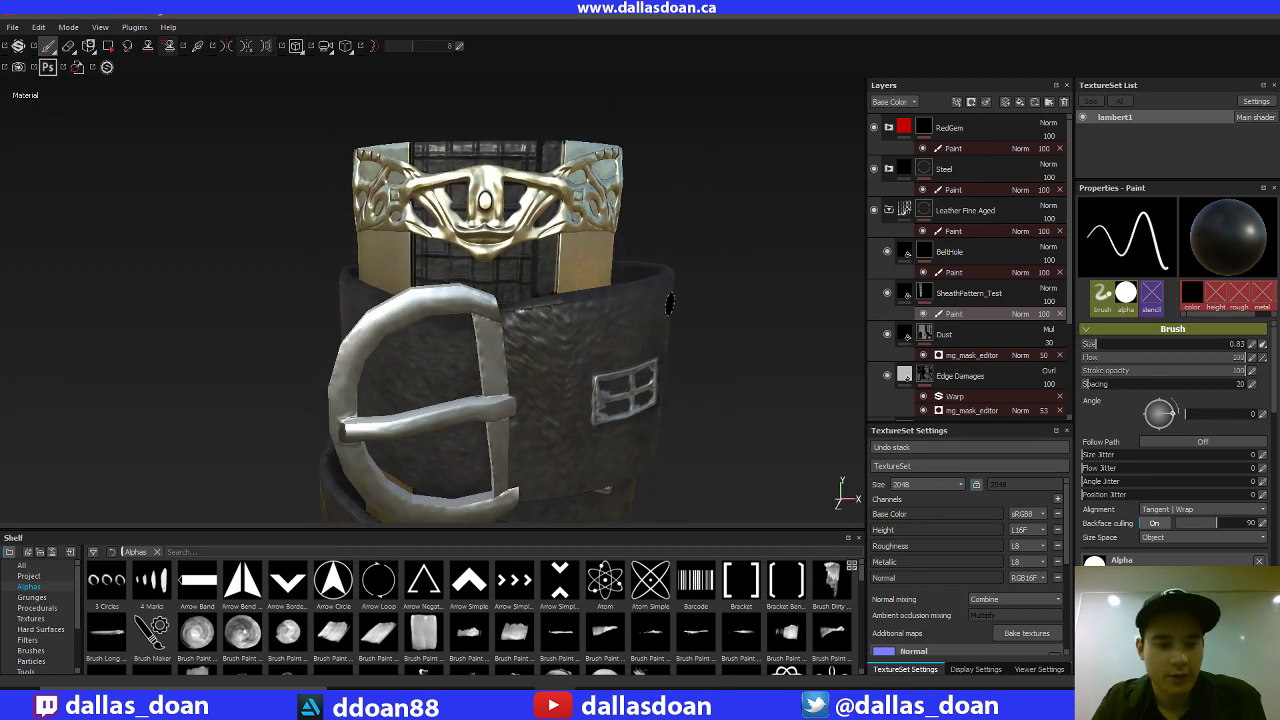
Show only the 2D texture view, framed on the upper end of the sheath's patterned inlay strip.
key(F1)
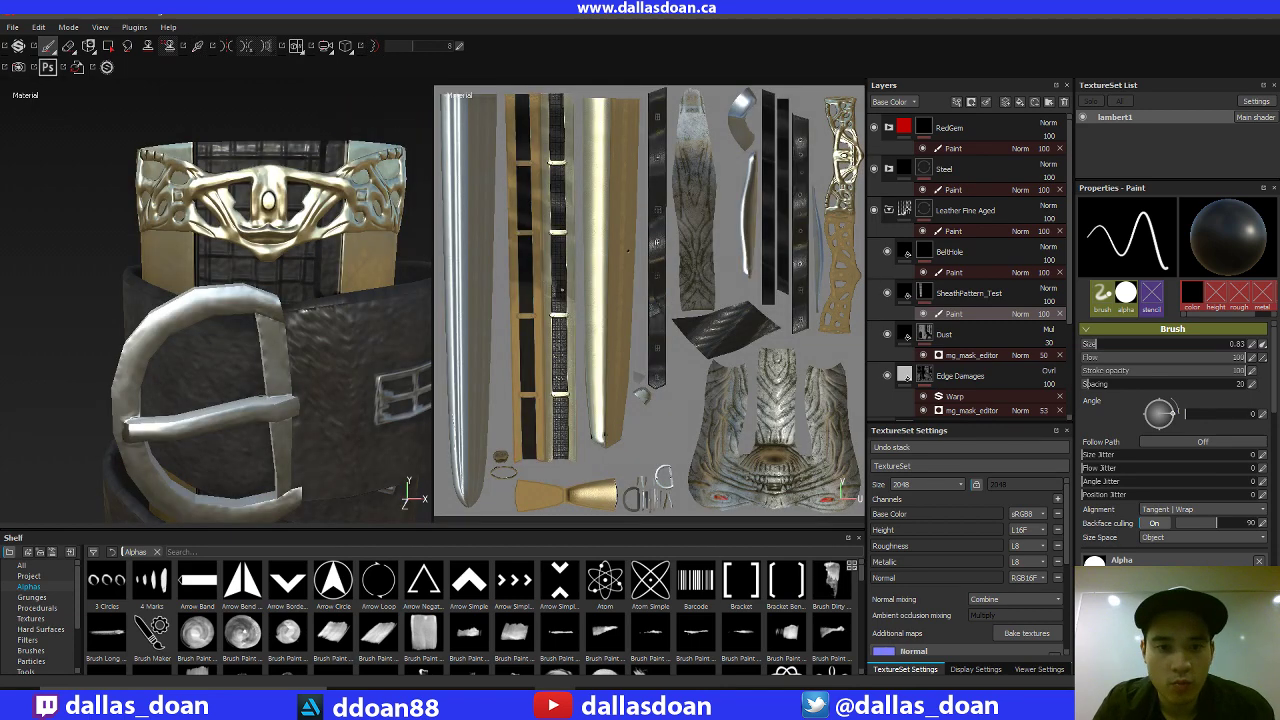
key(F2)
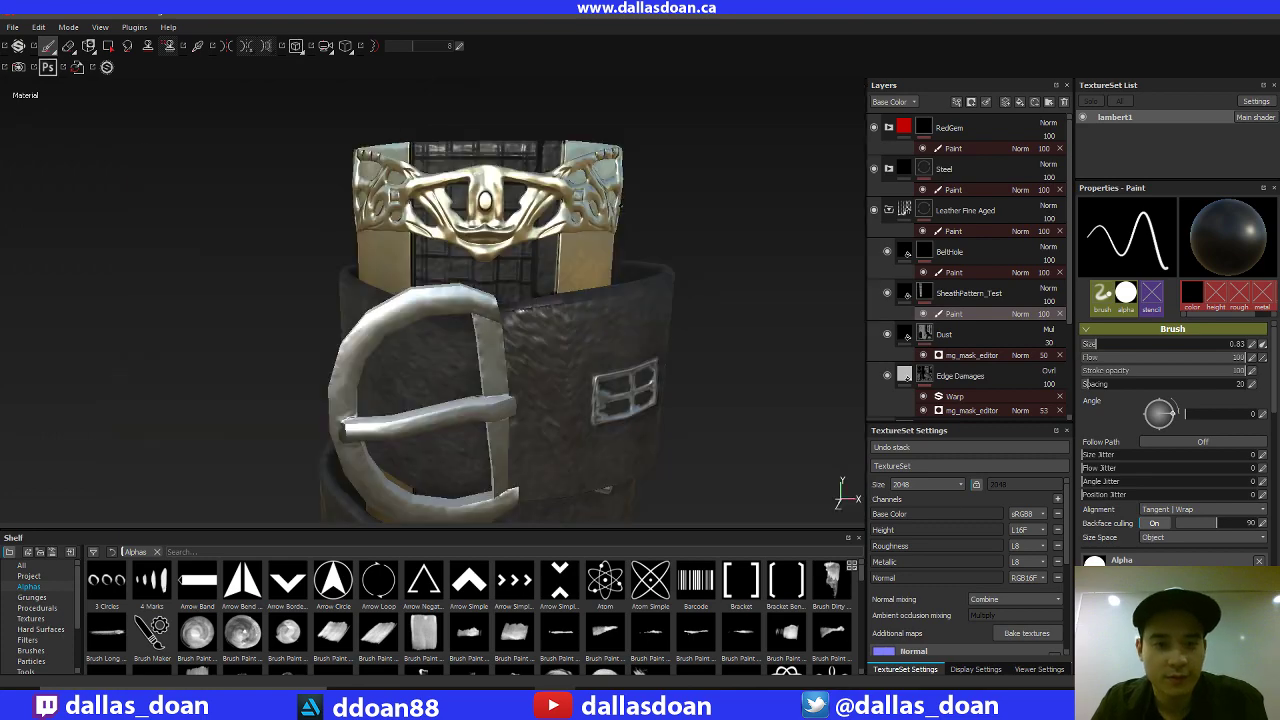
key(F3)
scroll(323, 203, up, 3)
mouse_move(360, 373)
alt+right_down()
mouse_move(450, 450)
mouse_move(515, 475)
alt+right_up()
mouse_move(515, 475)
alt+middle_down()
mouse_move(480, 168)
mouse_move(489, 540)
alt+middle_up()
scroll(498, 234, down, 3)
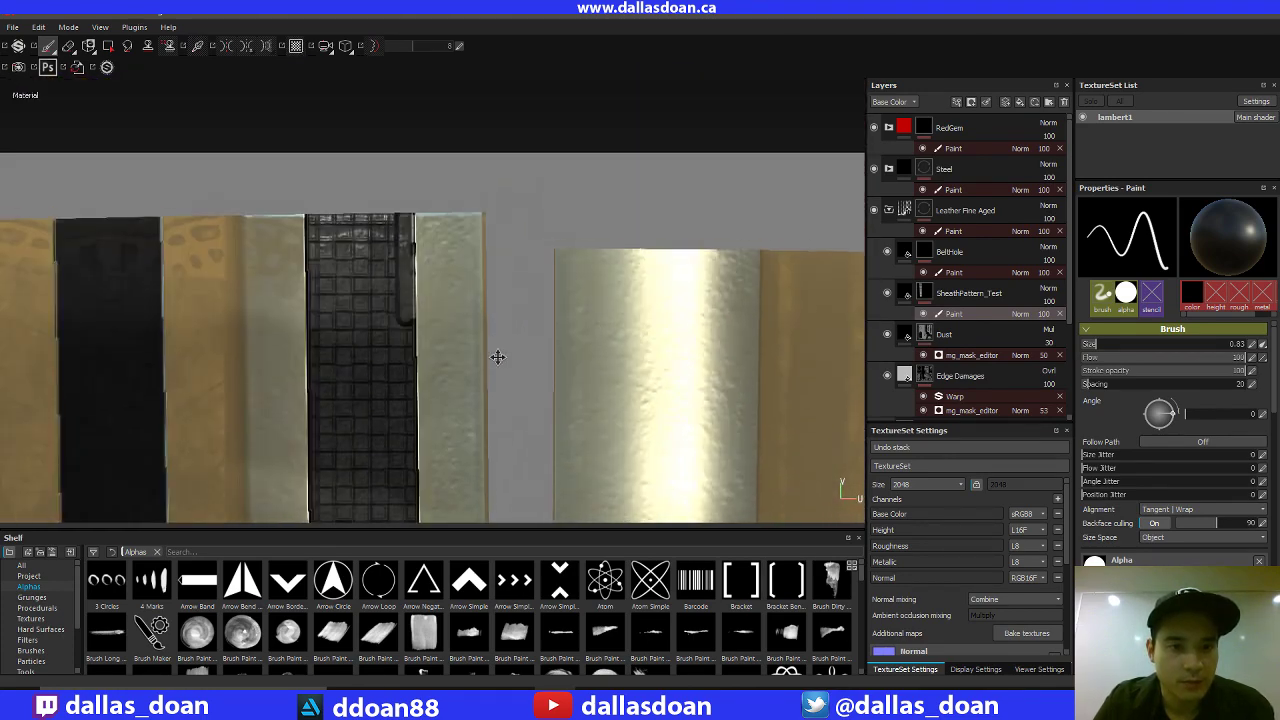
middle_drag(491, 357, 520, 203)
scroll(461, 166, up, 2)
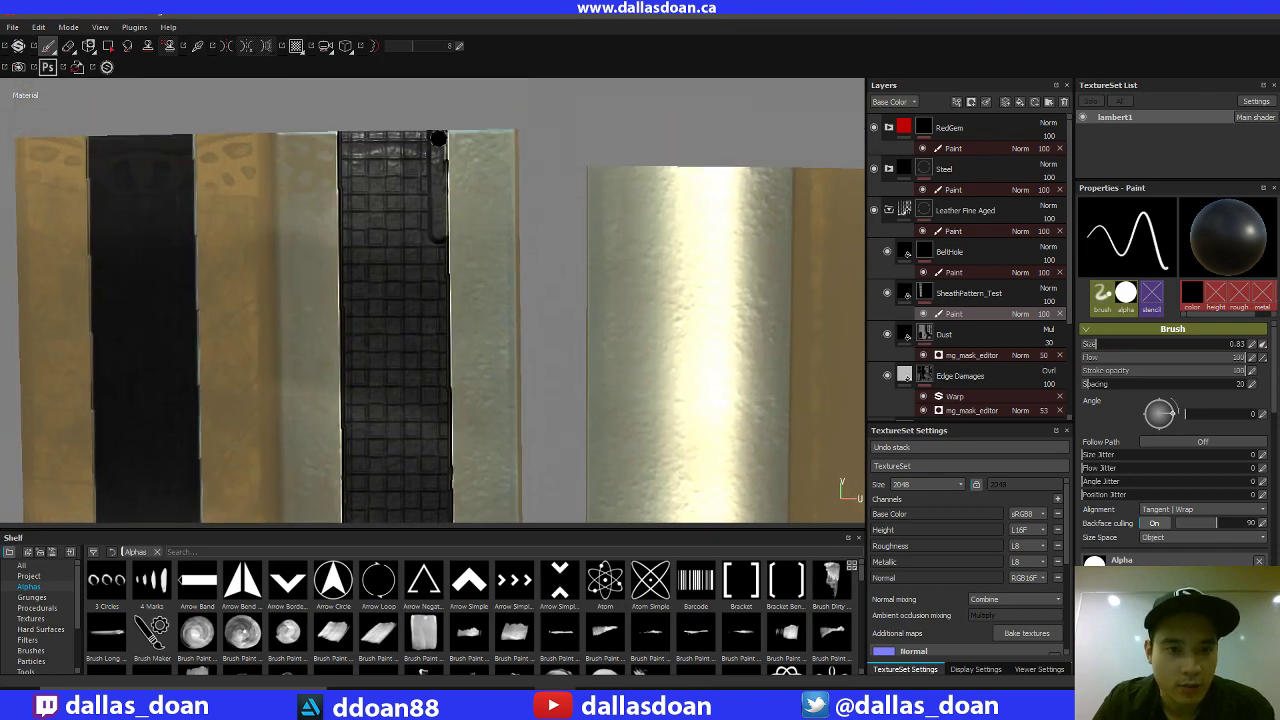
Extend the black mask line straight down the inlay's edge to the first metal clasp in the 2D view.
alt+middle_drag(460, 175, 468, 125)
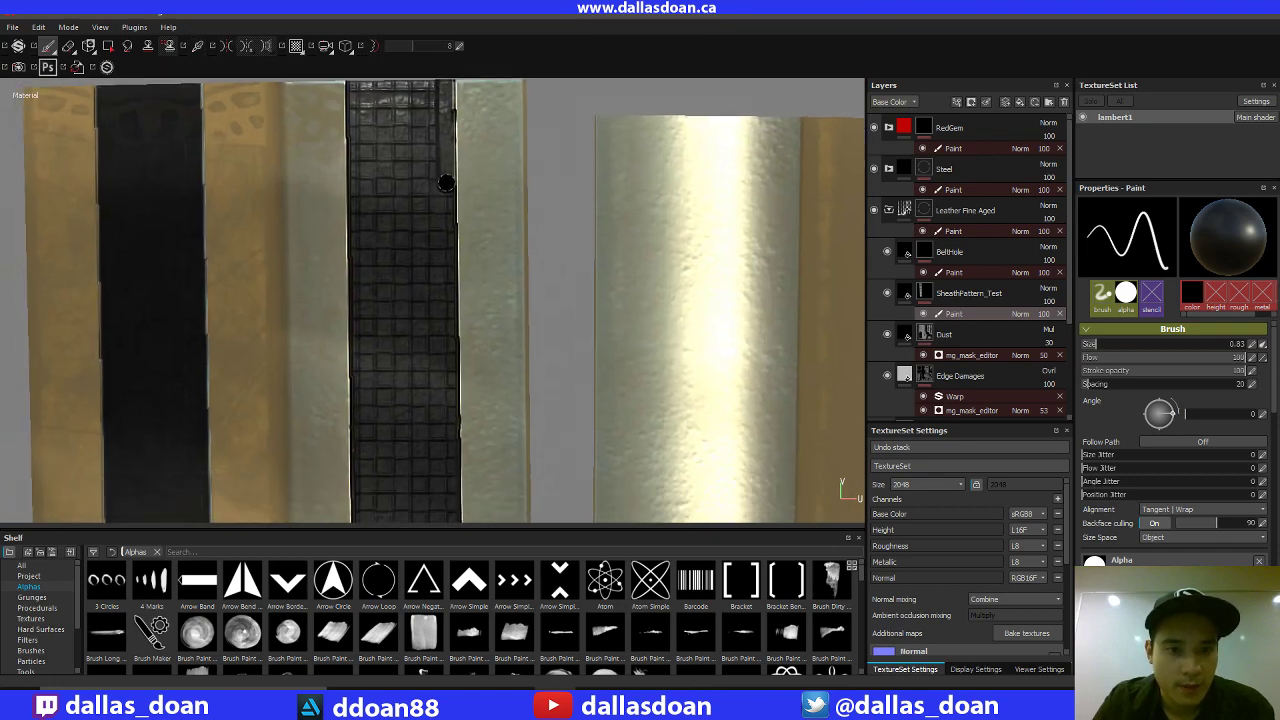
alt+middle_drag(469, 333, 479, 163)
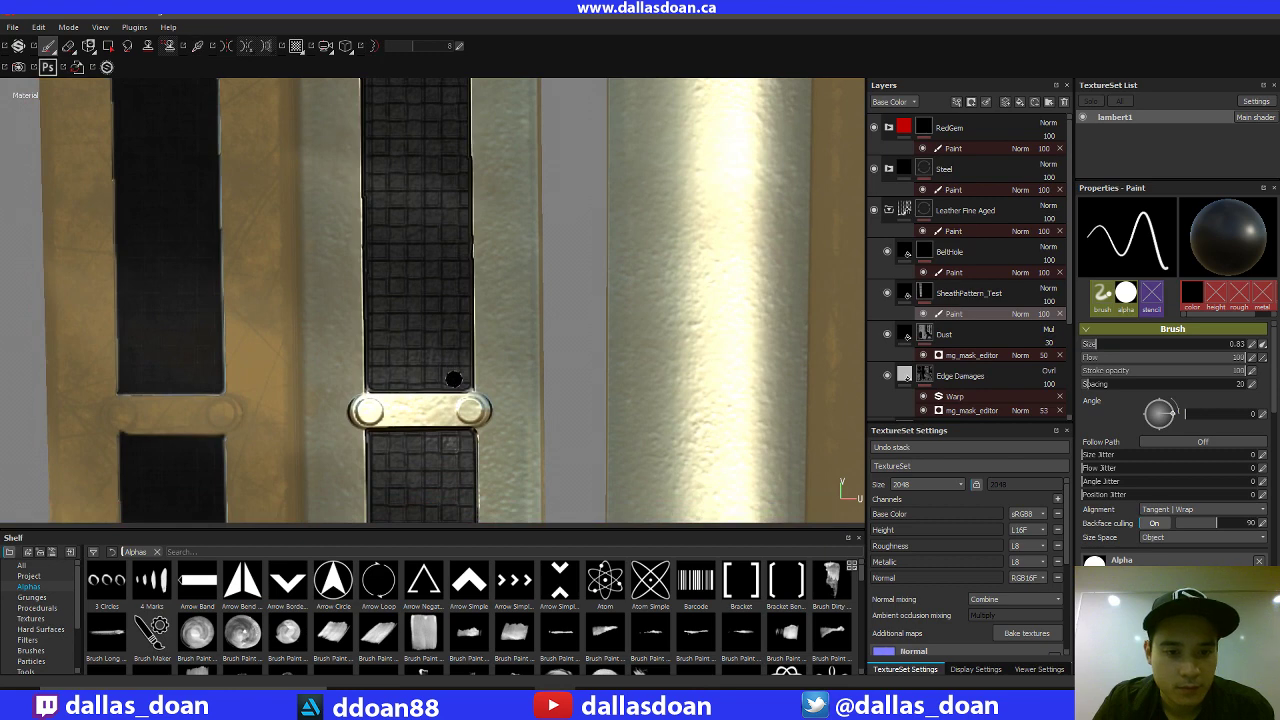
alt+middle_drag(577, 252, 569, 323)
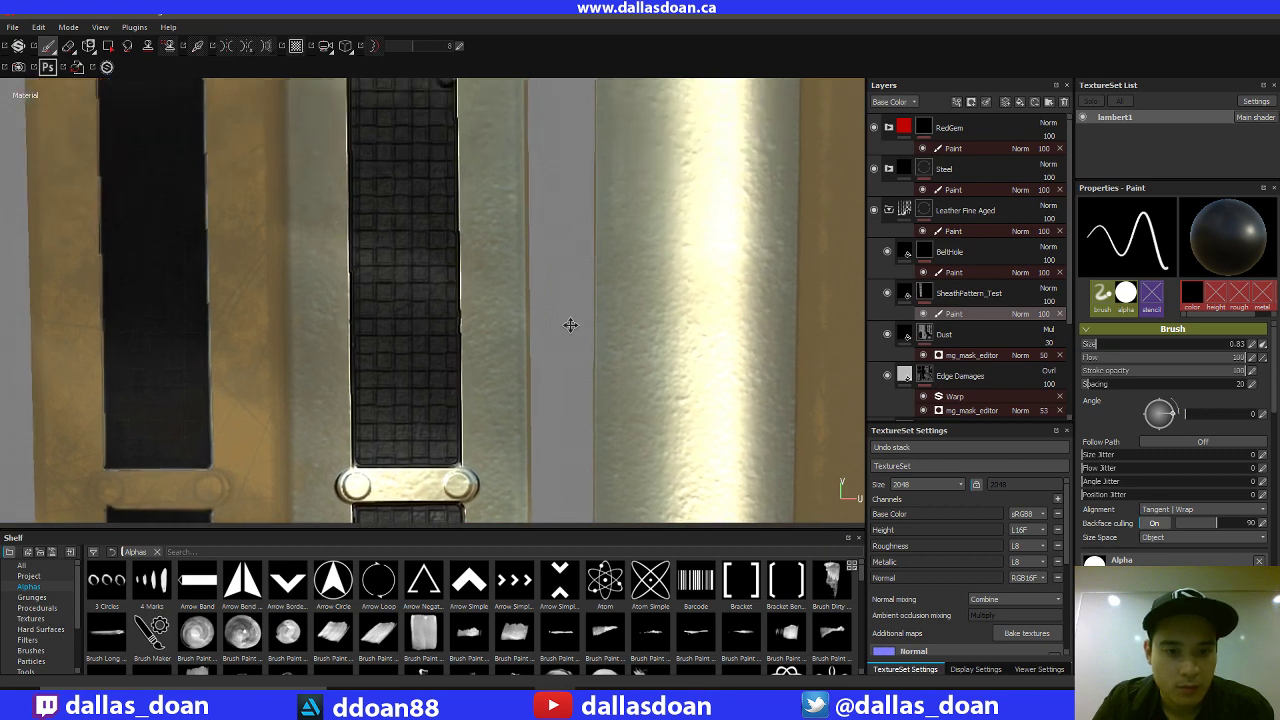
alt+right_drag(569, 323, 418, 298)
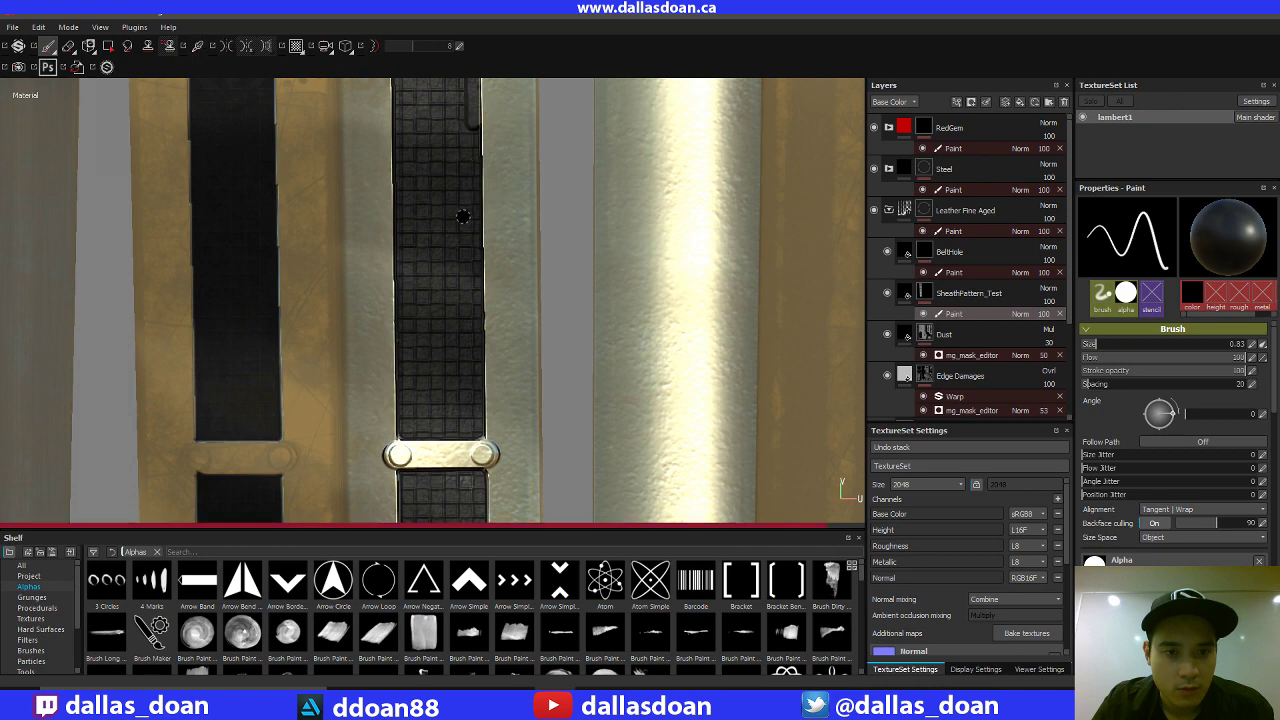
key(shift)
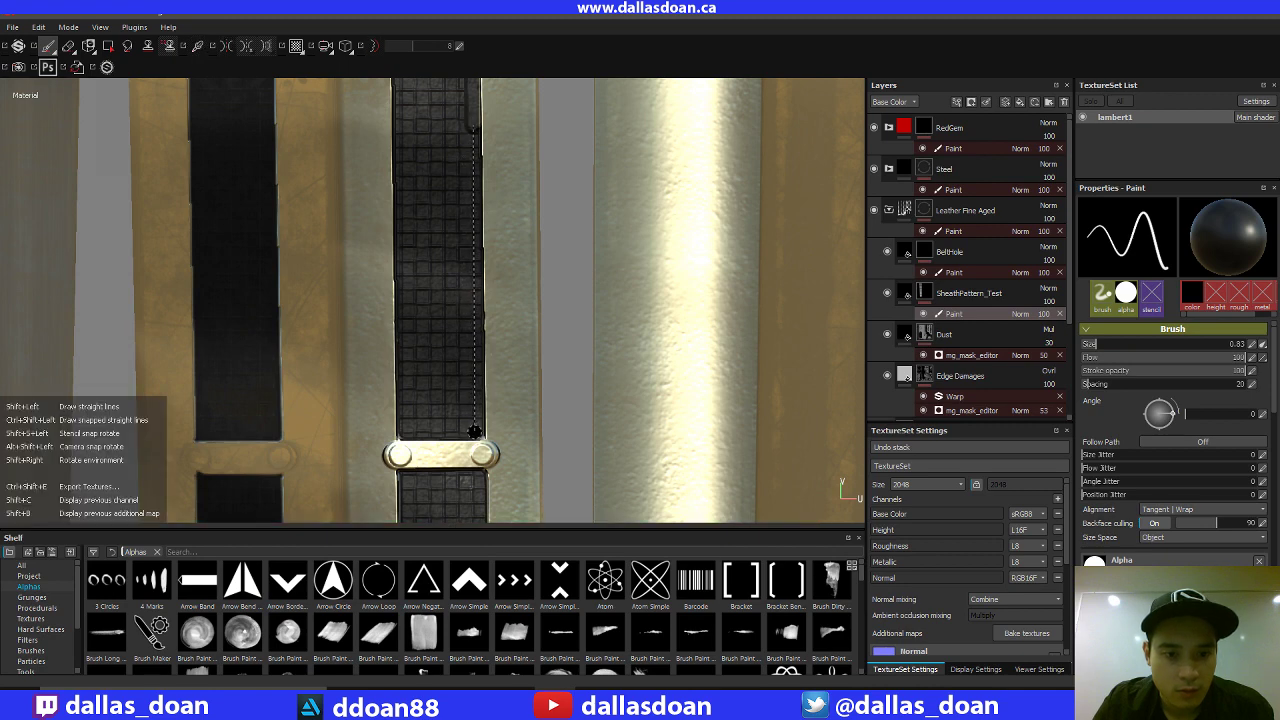
shift+click(477, 431)
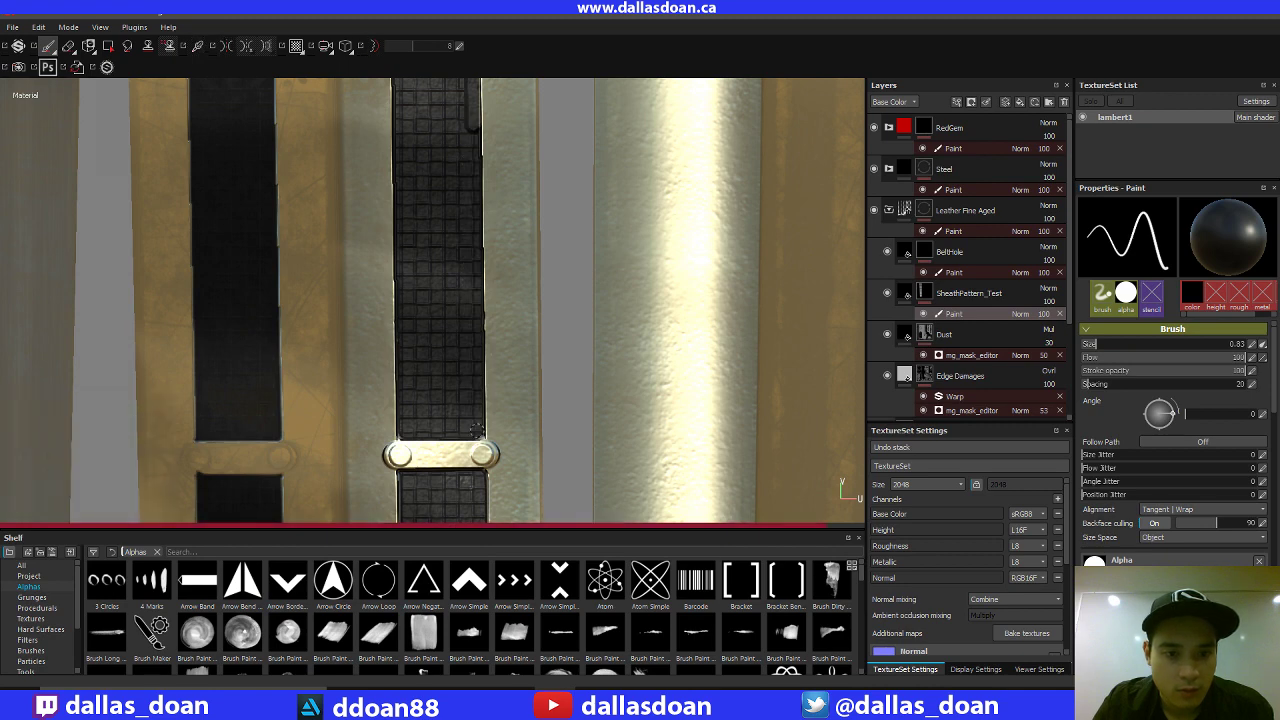
Paint a straight black mask line down the inlay's right edge between the first and second metal clasps.
mouse_move(590, 229)
alt+middle_down()
mouse_move(593, 310)
mouse_move(599, 234)
alt+middle_up()
click(597, 702)
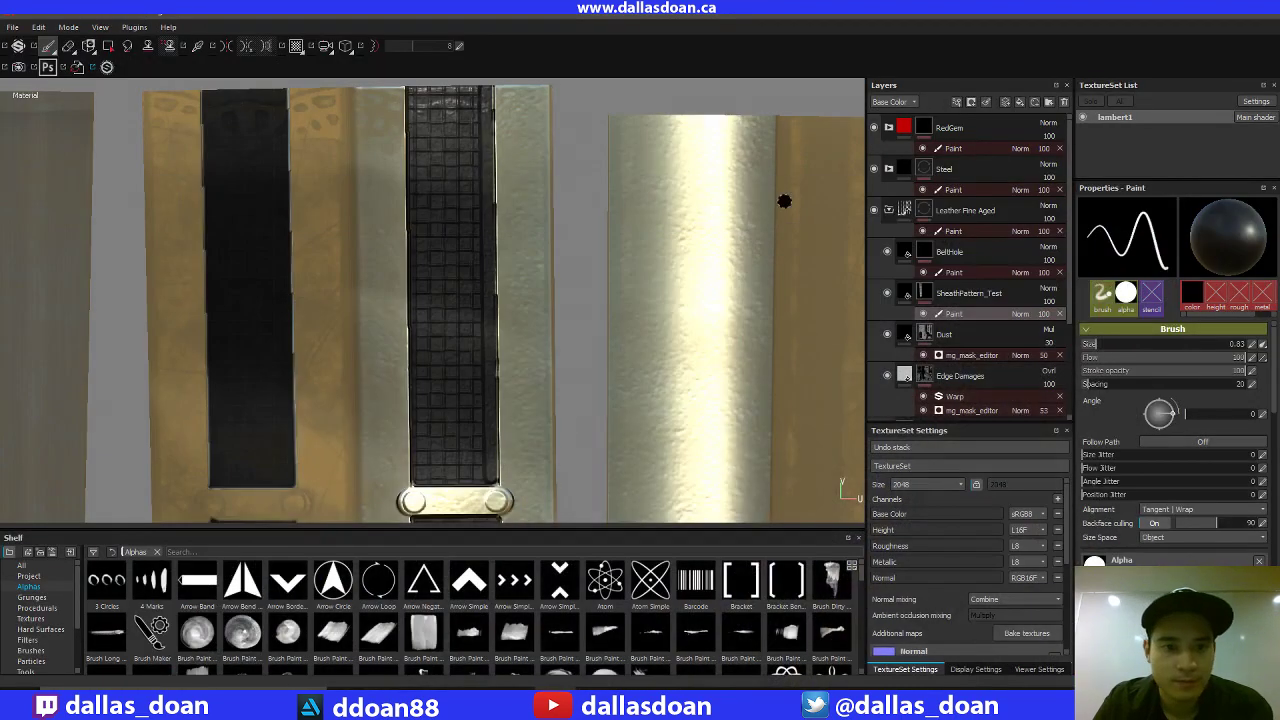
alt+middle_drag(626, 274, 666, 174)
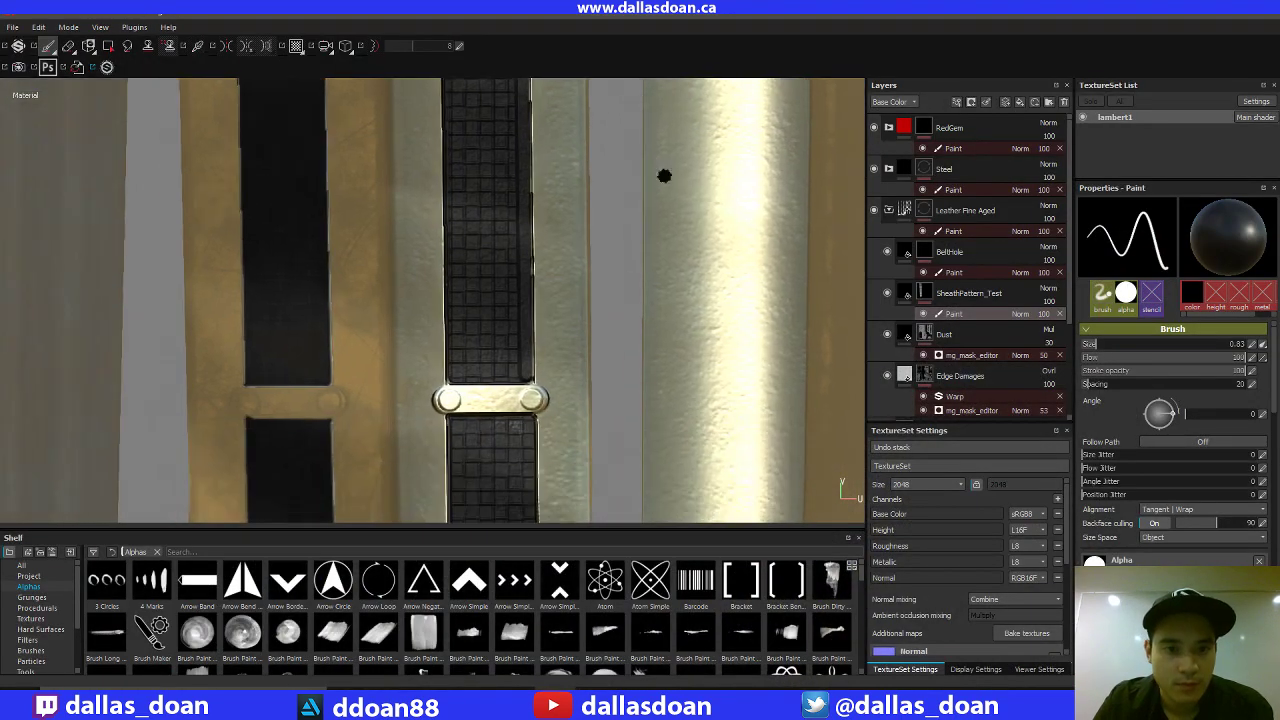
alt+middle_drag(600, 396, 618, 170)
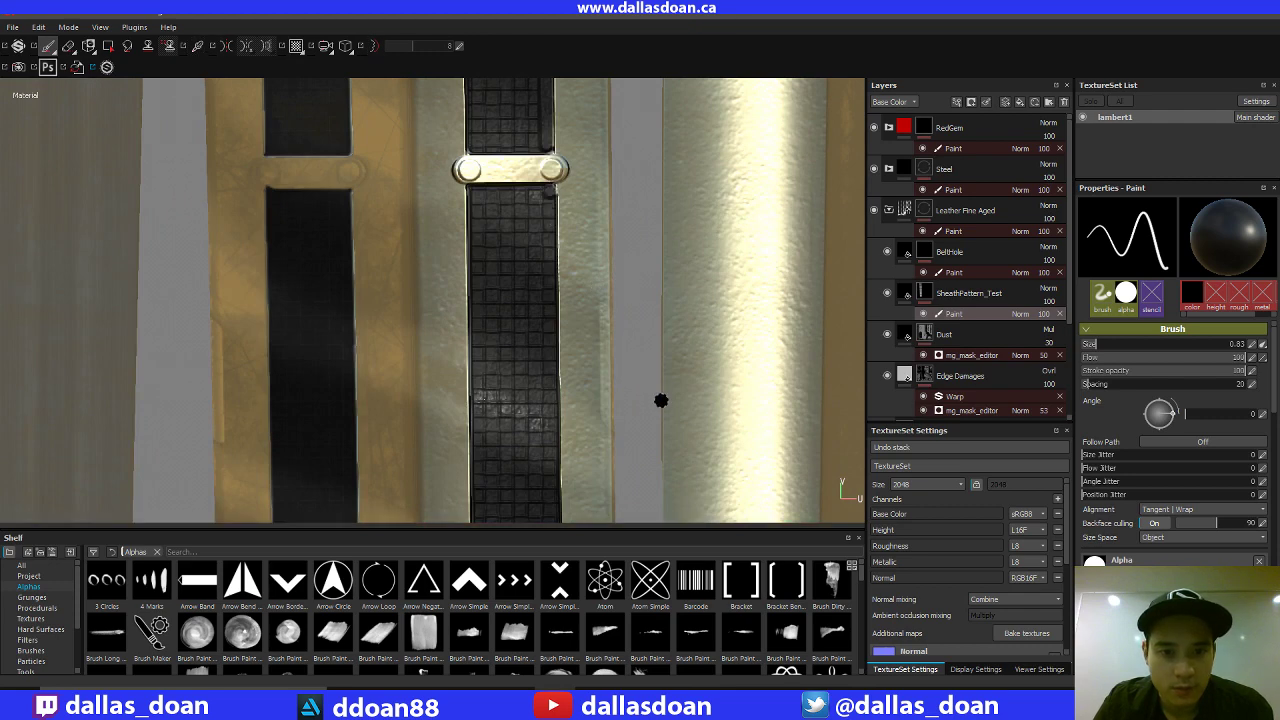
alt+middle_drag(663, 358, 693, 141)
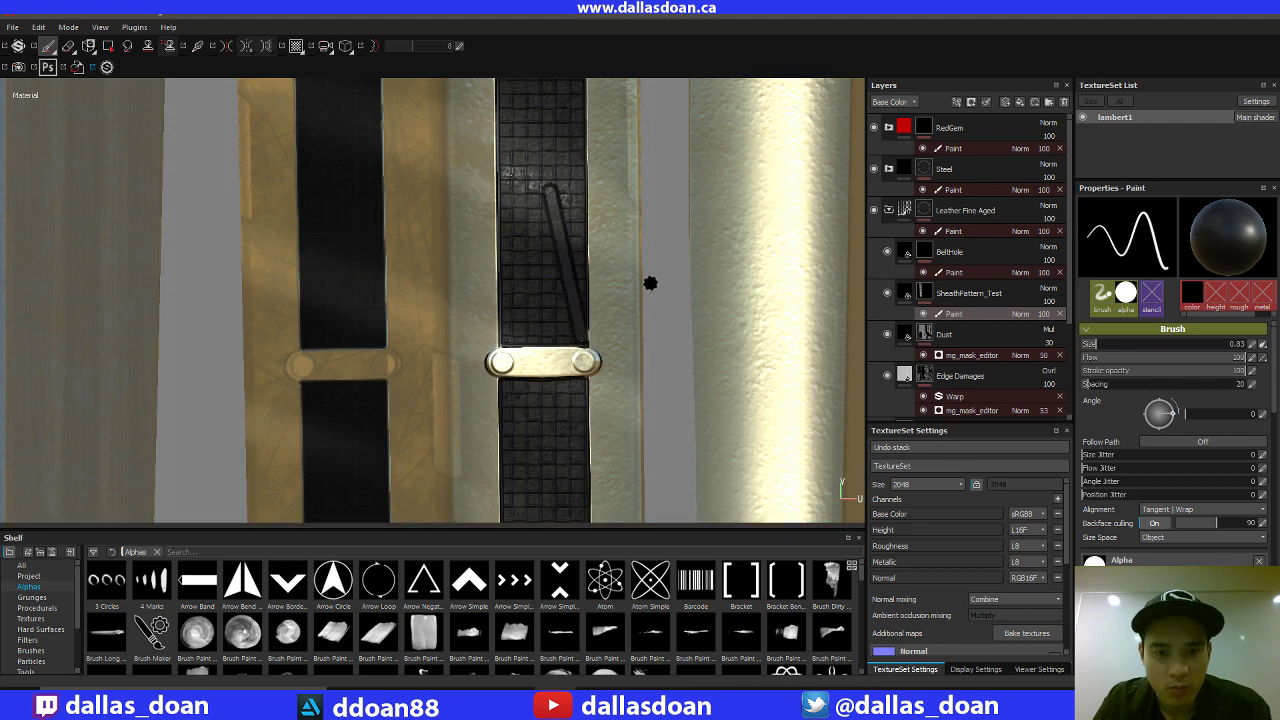
middle_drag(657, 129, 632, 264)
alt+right_drag(632, 264, 629, 251)
alt+middle_drag(629, 251, 618, 307)
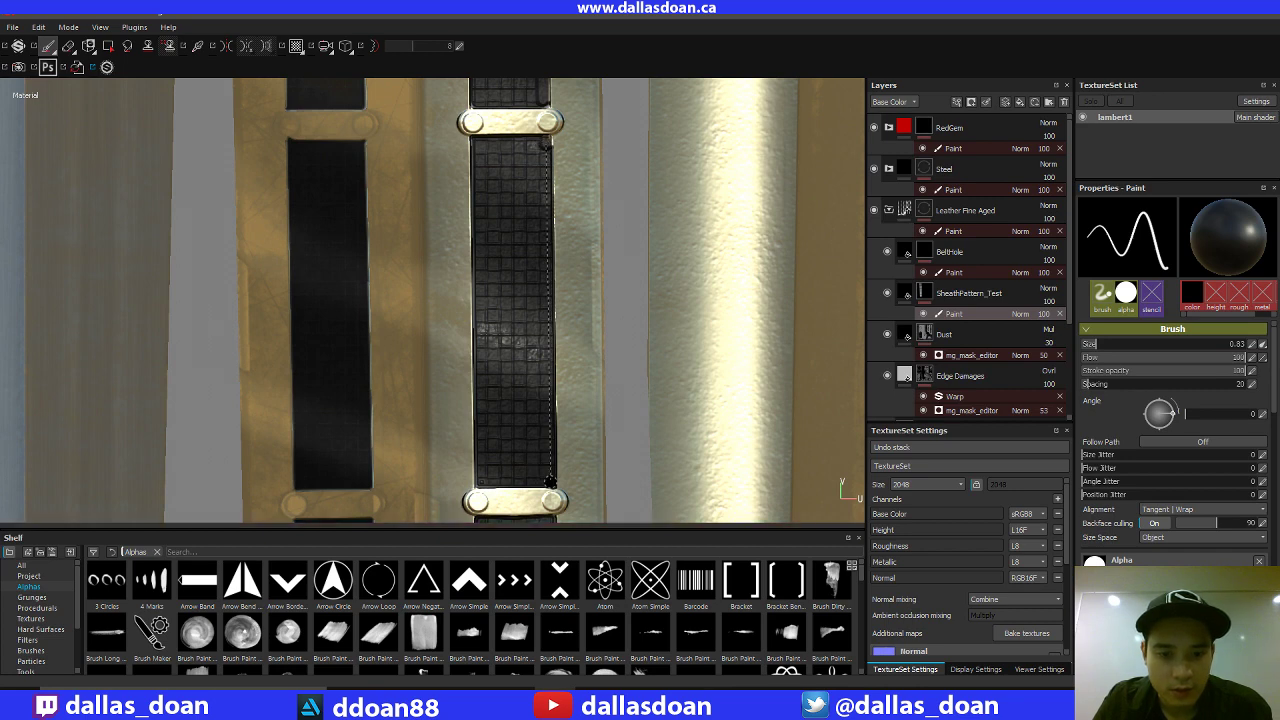
shift+click(549, 482)
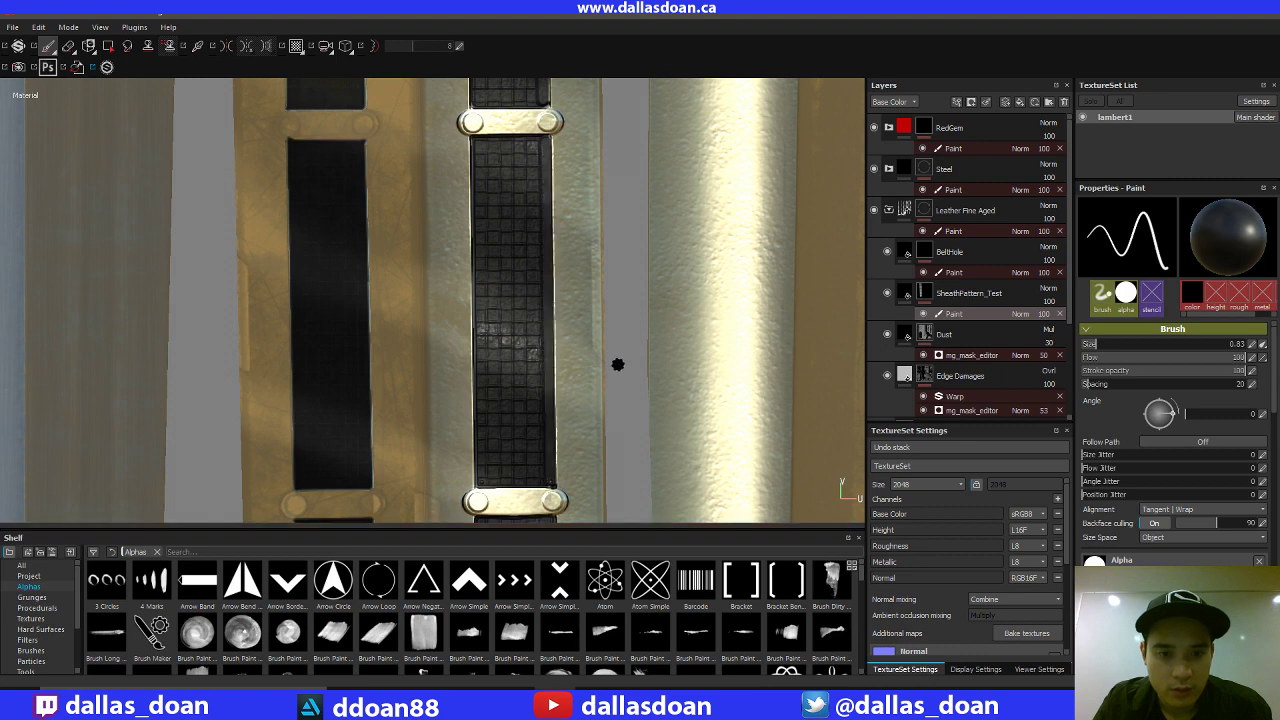
Continue the black mask line along the inlay's right edge from the second metal clasp down to the third.
alt+drag(664, 365, 685, 224)
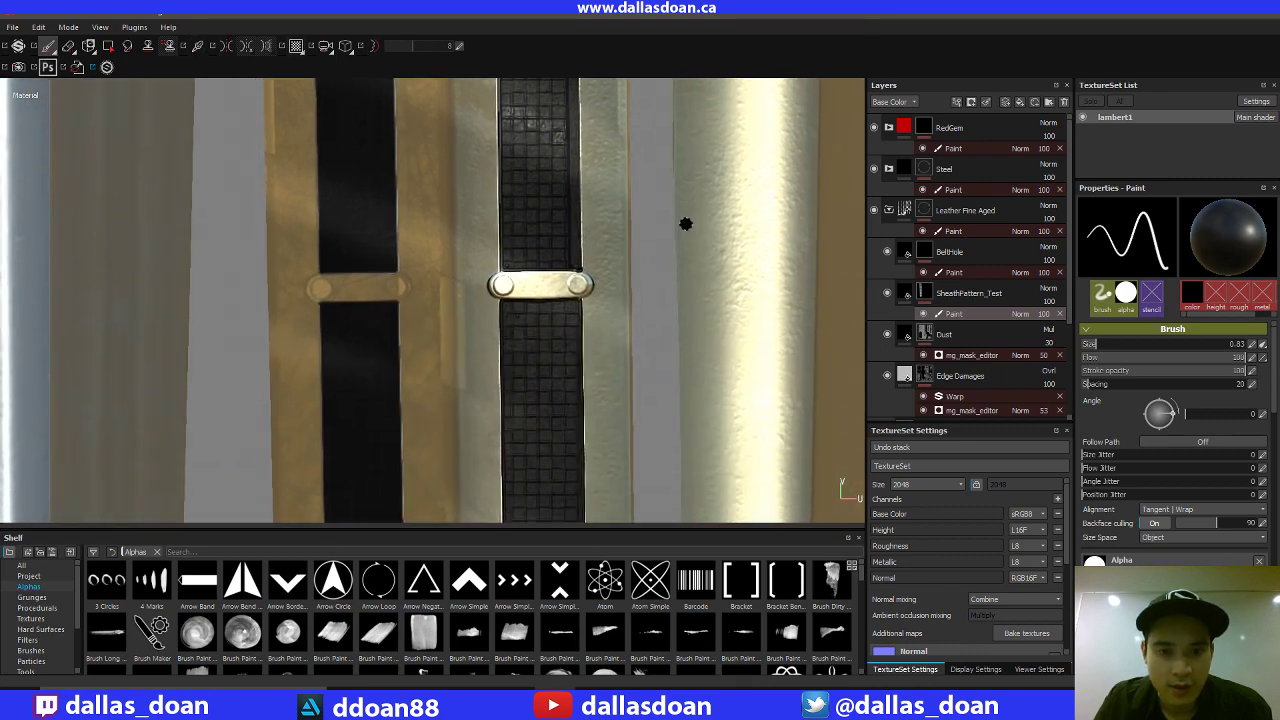
alt+drag(654, 316, 605, 265)
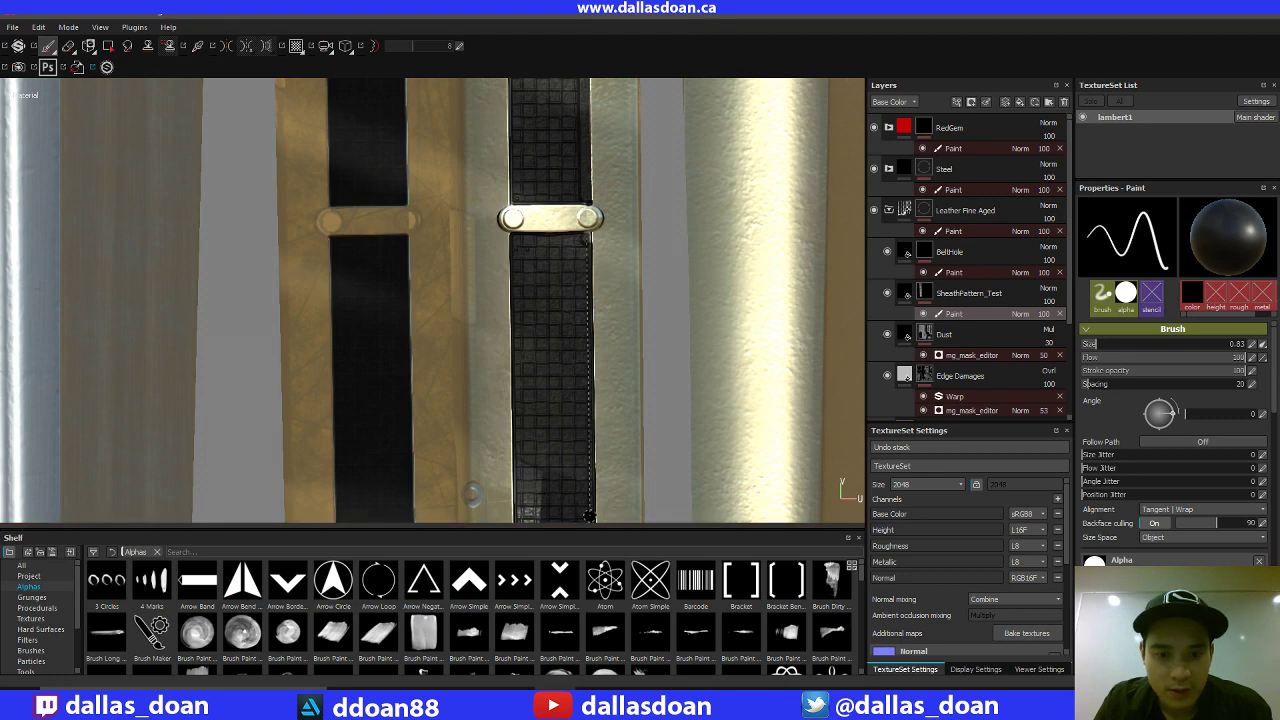
alt+middle_drag(694, 426, 699, 290)
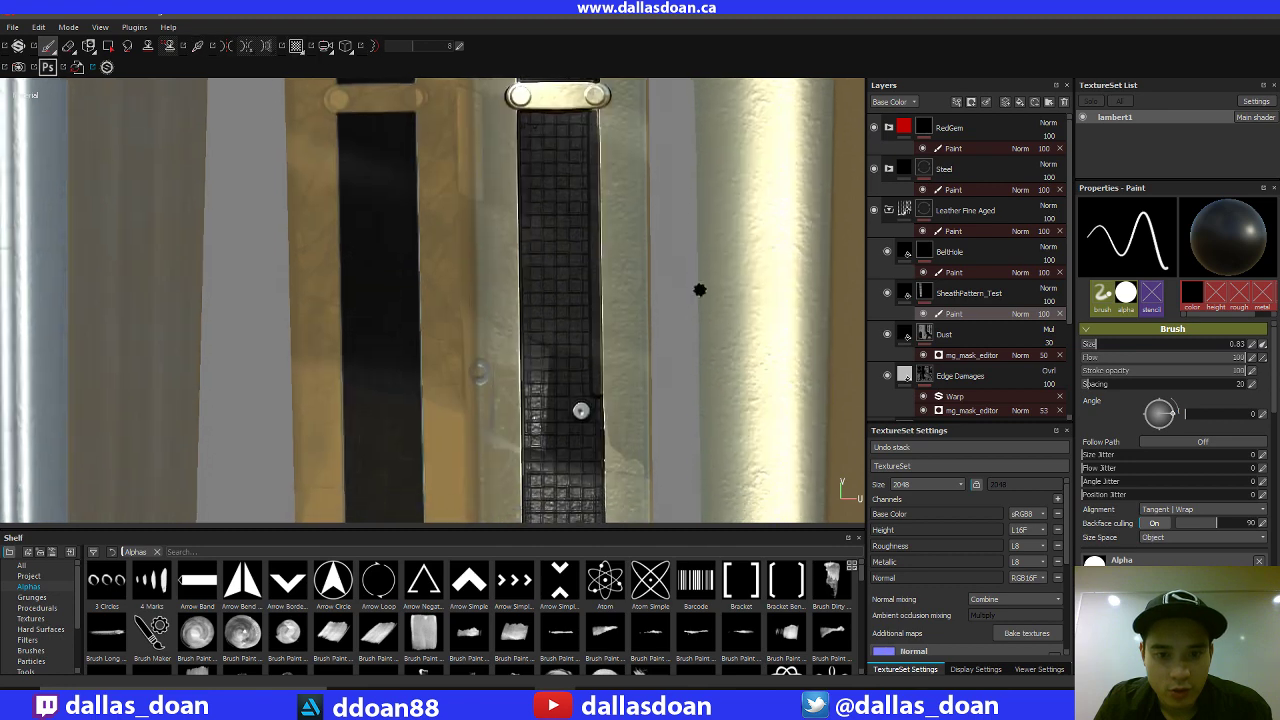
alt+middle_drag(698, 360, 694, 196)
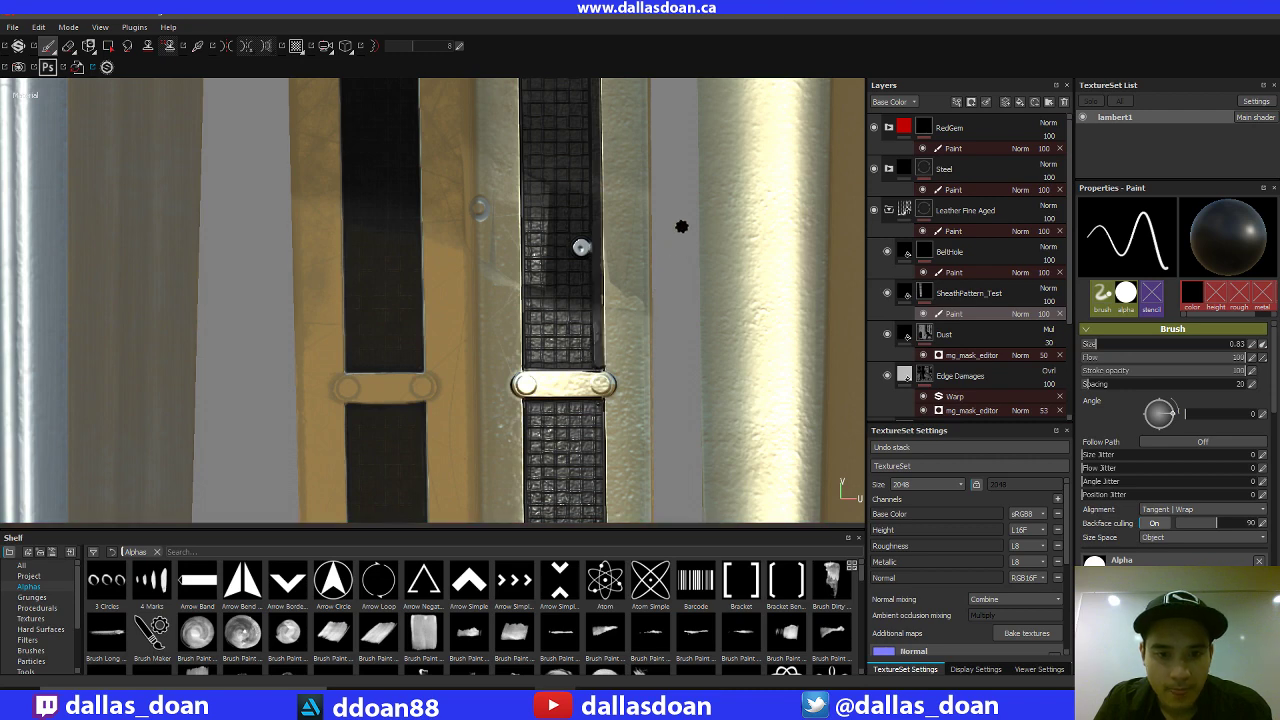
Paint the black mask line along the inlay's right edge between the third and fourth metal clasps.
mouse_move(681, 226)
alt+mouse_down()
mouse_move(663, 434)
mouse_move(665, 221)
mouse_move(643, 191)
mouse_move(594, 237)
alt+mouse_up()
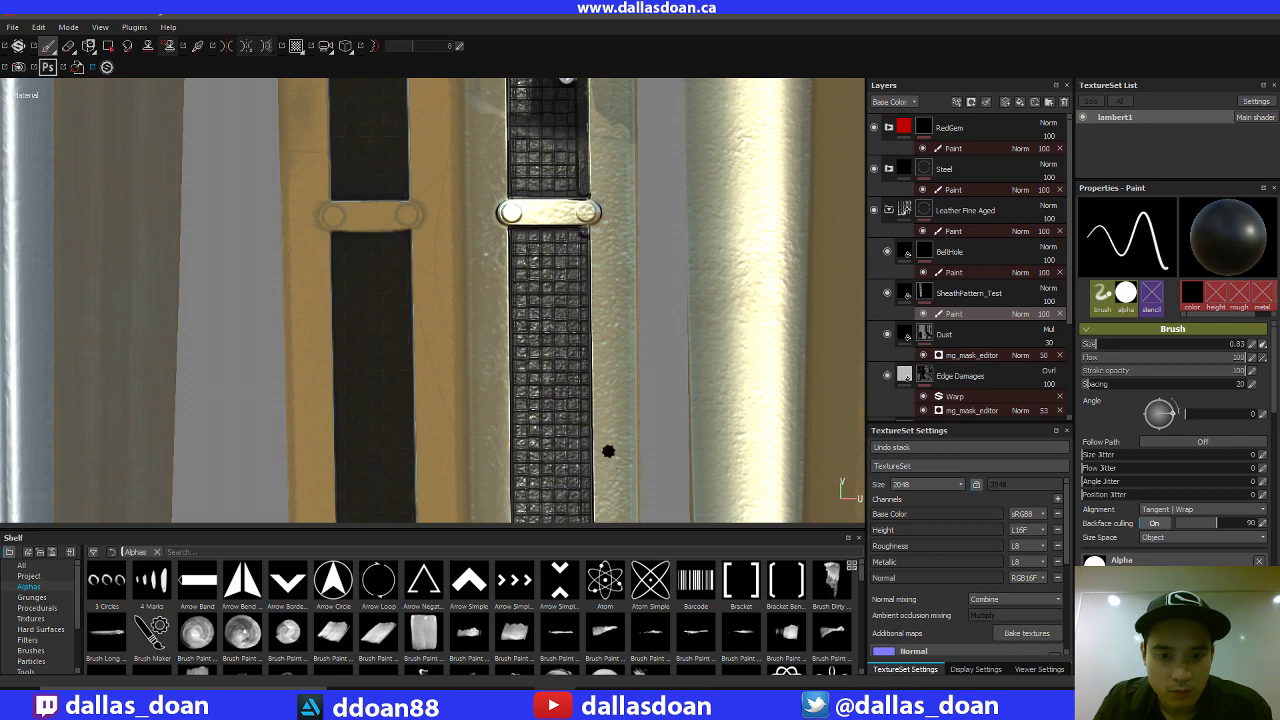
shift+click(584, 518)
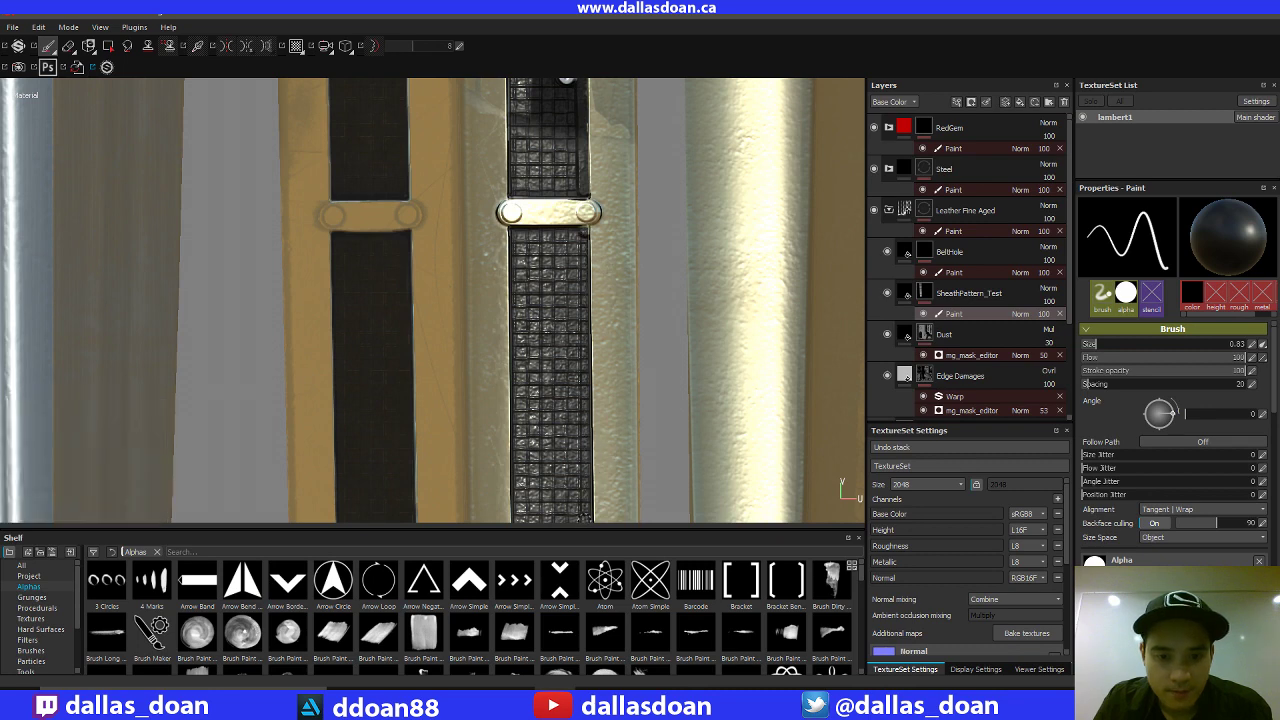
mouse_move(648, 440)
alt+middle_down()
mouse_move(648, 300)
mouse_move(637, 303)
alt+middle_up()
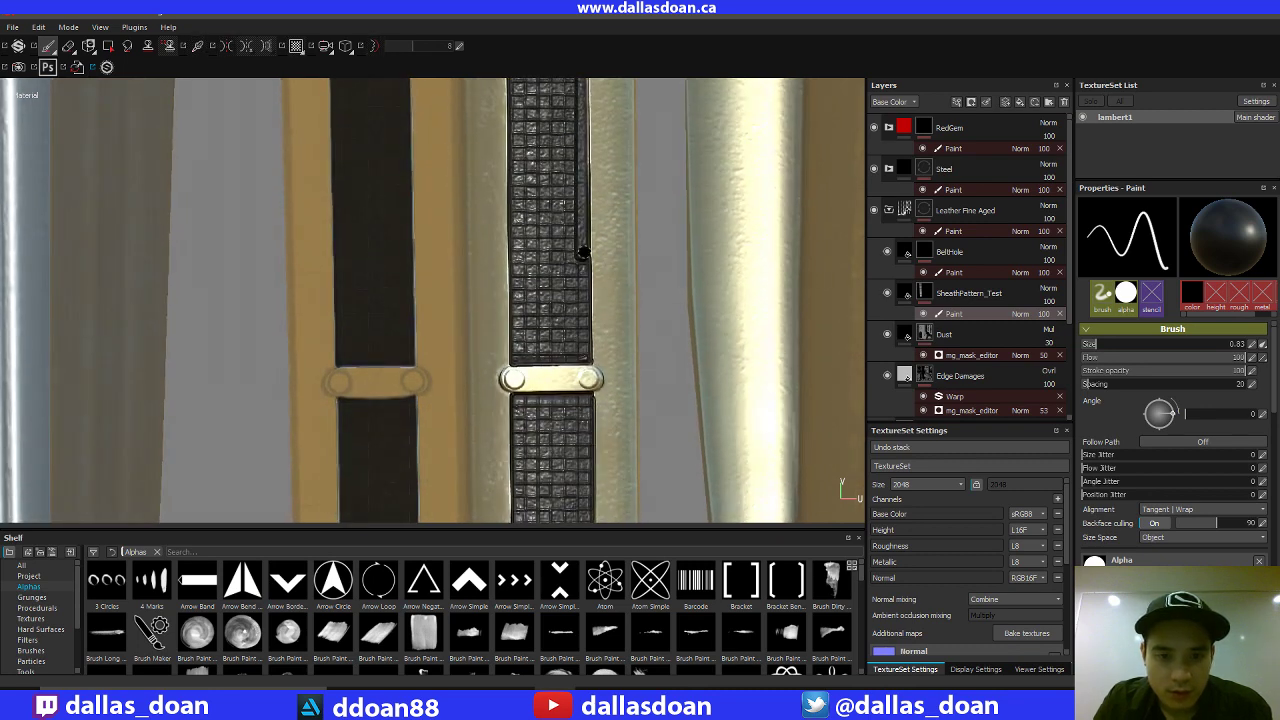
key(shift)
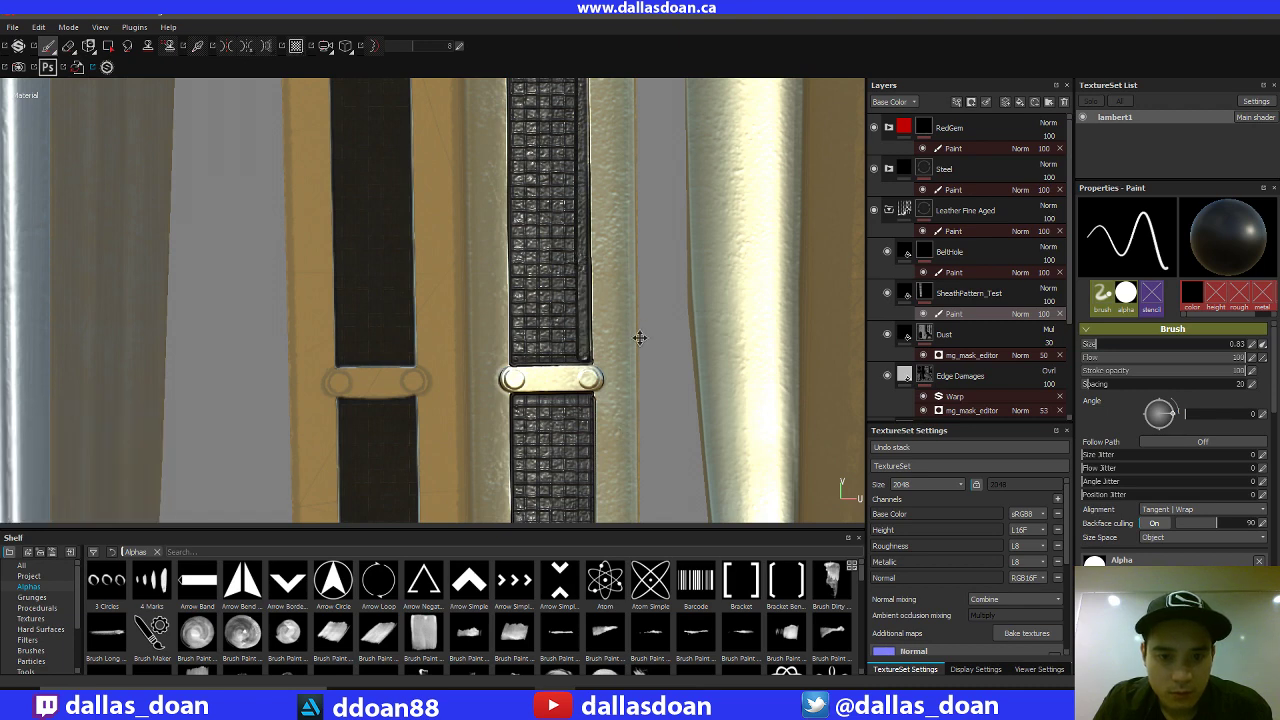
Extend the black mask line down the inlay's right edge from the fourth clasp to the strip's lower end.
alt+middle_drag(640, 334, 643, 264)
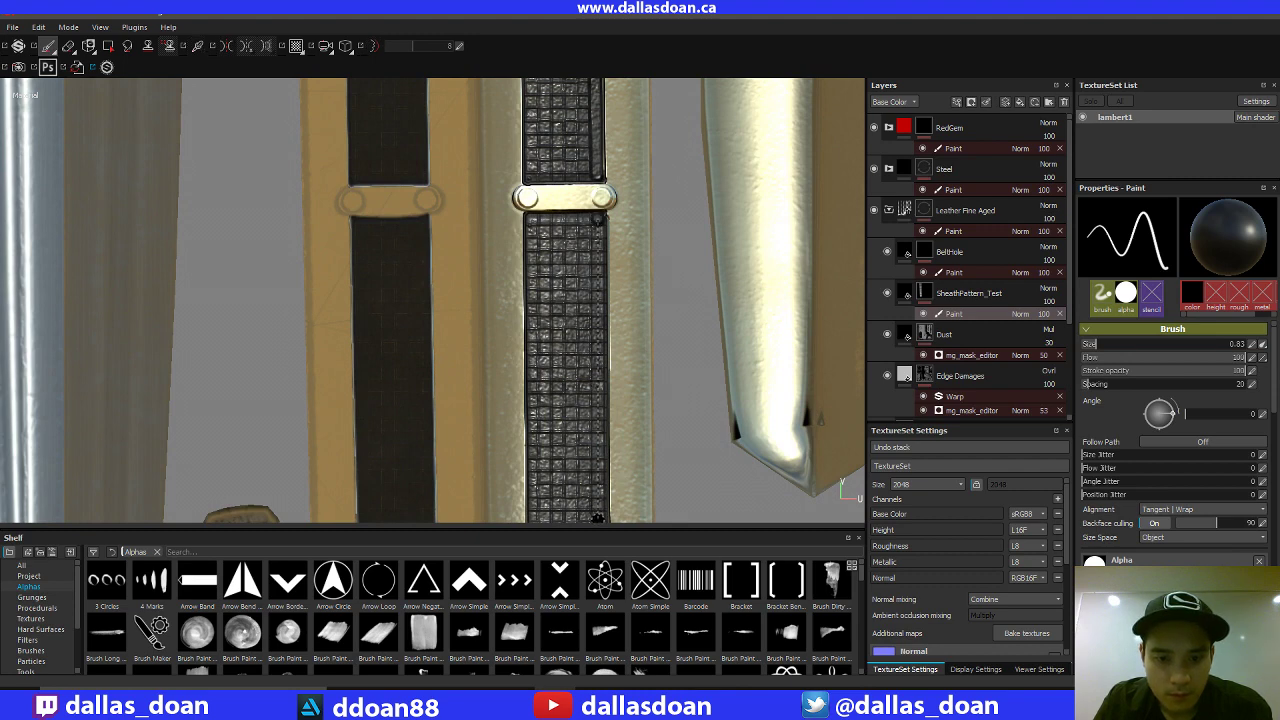
shift+click(597, 518)
middle_drag(687, 461, 680, 270)
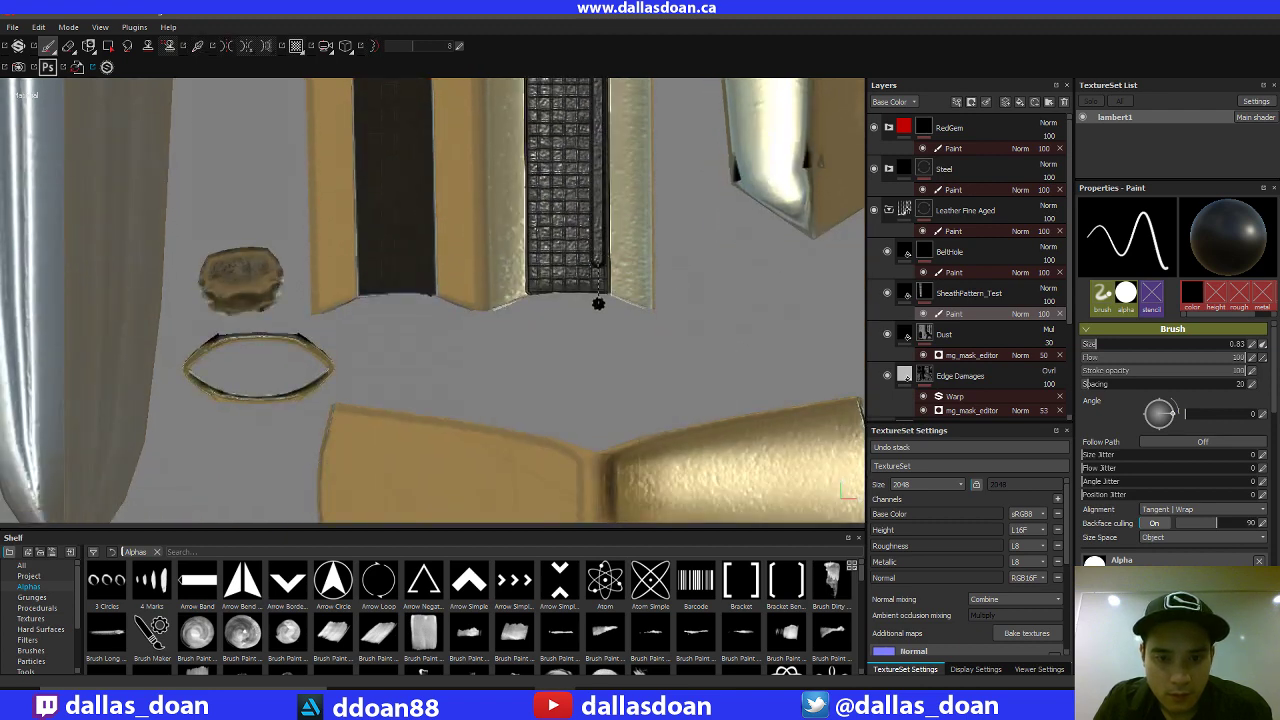
Show only the 3D view and examine the masked inlay border along the scabbard between the belt wraps.
alt+middle_drag(726, 198, 692, 496)
alt+middle_drag(712, 230, 687, 425)
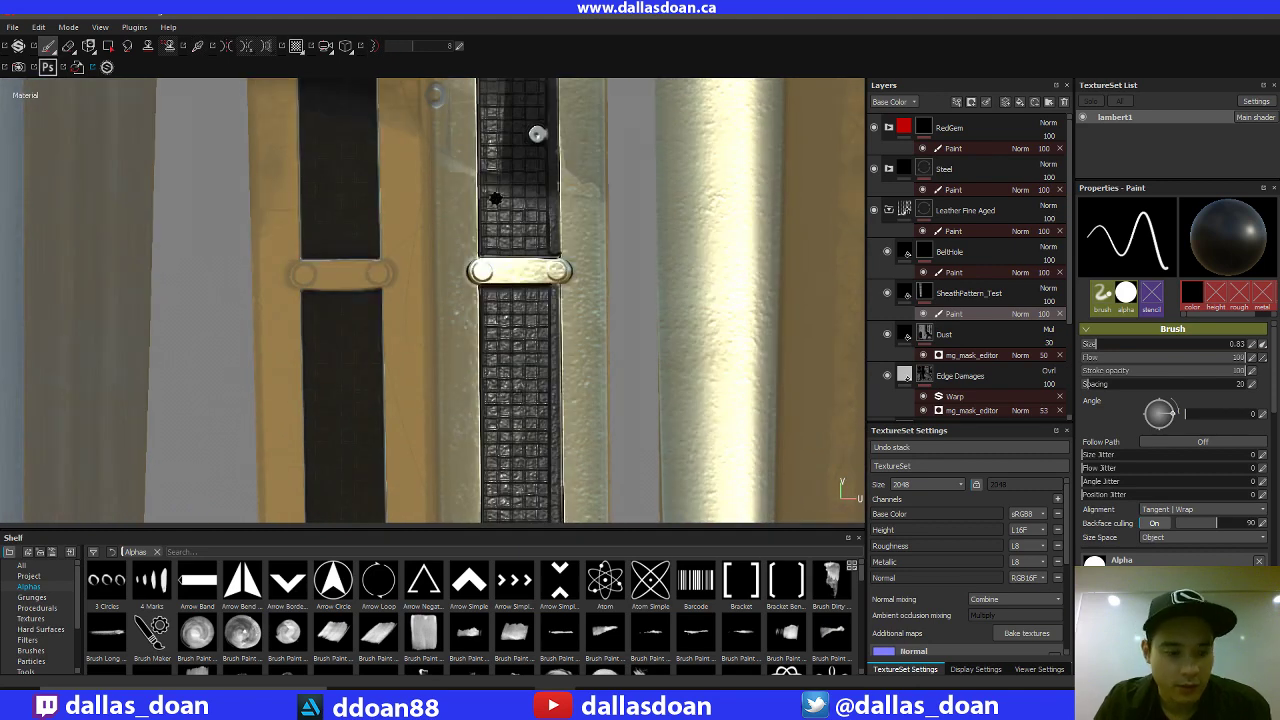
key(F2)
alt+middle_drag(579, 329, 560, 246)
alt+drag(645, 332, 516, 156)
alt+drag(535, 430, 579, 264)
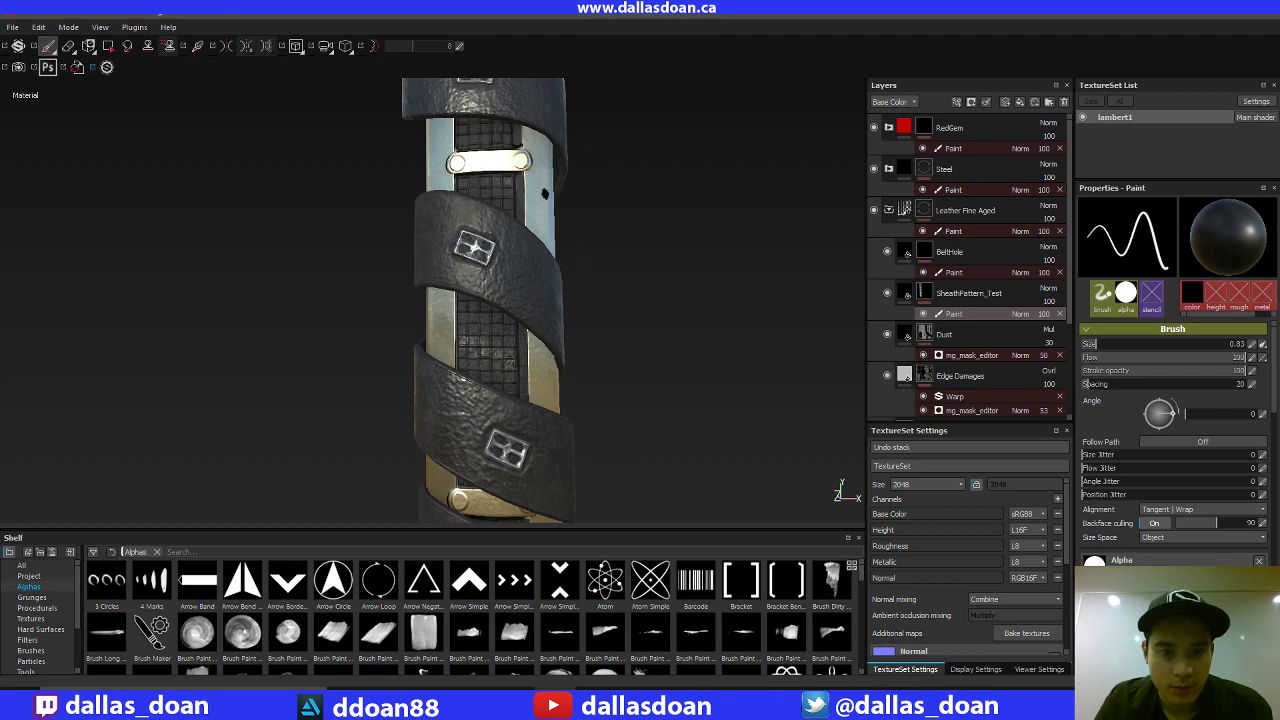
alt+drag(527, 181, 618, 316)
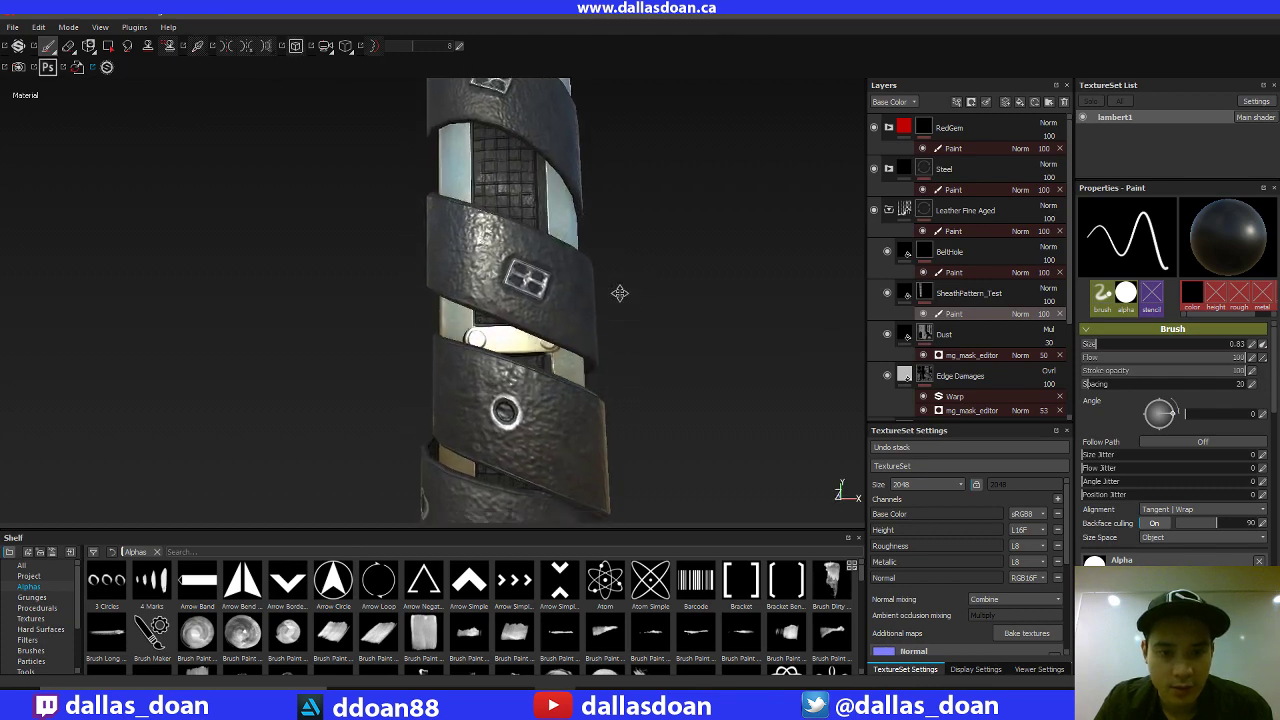
alt+middle_drag(620, 293, 625, 150)
alt+right_drag(640, 235, 603, 271)
alt+drag(603, 271, 514, 309)
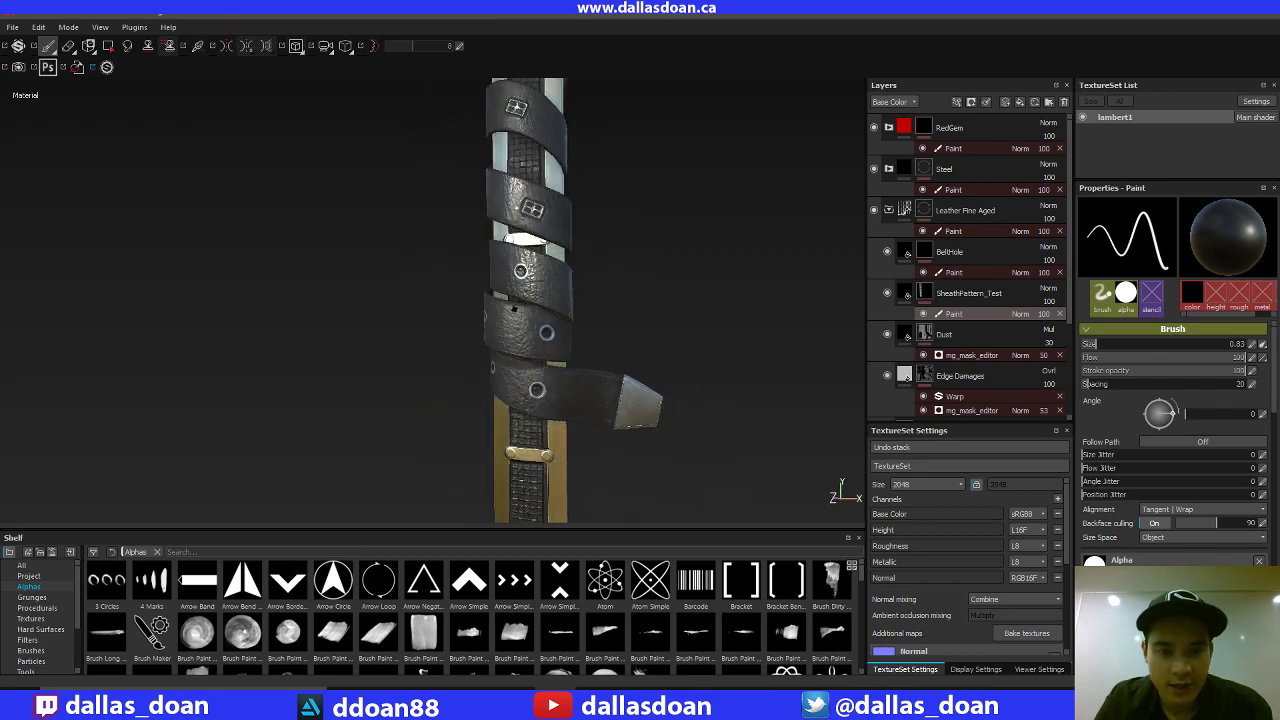
alt+right_drag(514, 309, 460, 338)
alt+drag(460, 338, 484, 336)
alt+right_drag(484, 336, 571, 307)
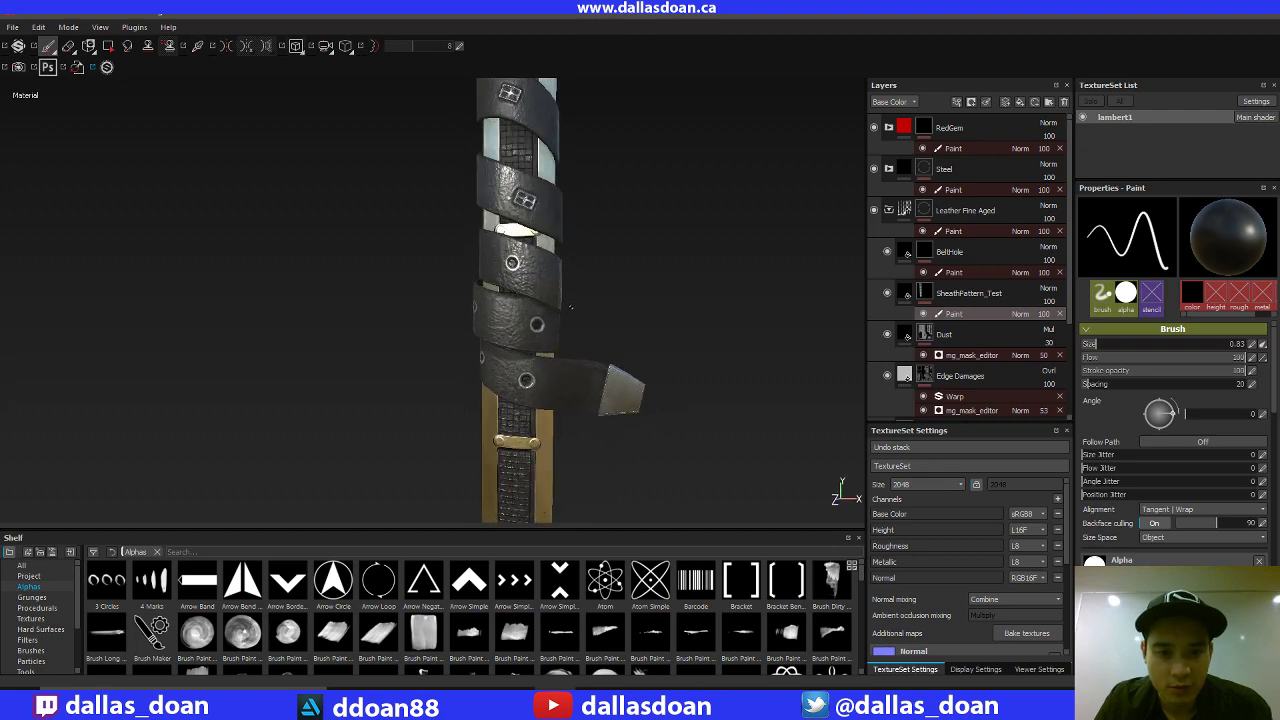
alt+drag(570, 307, 583, 282)
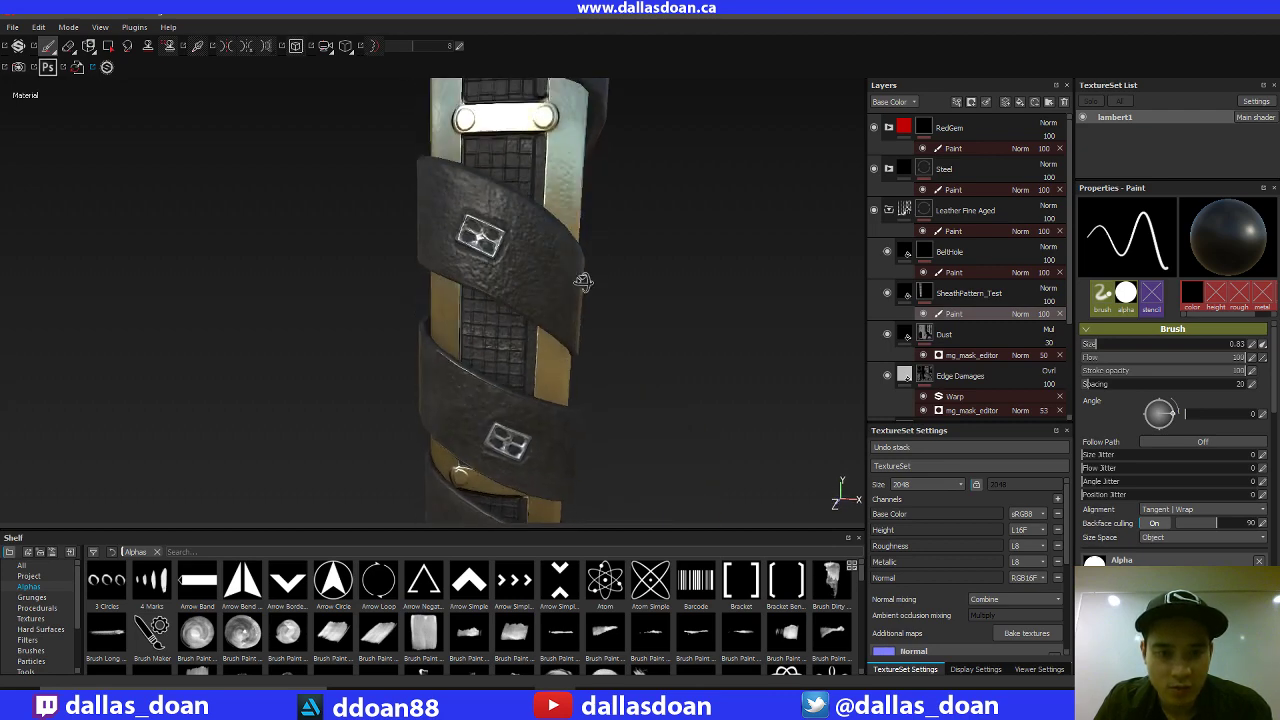
alt+middle_drag(583, 282, 628, 400)
alt+right_drag(628, 328, 628, 304)
alt+middle_drag(628, 304, 620, 279)
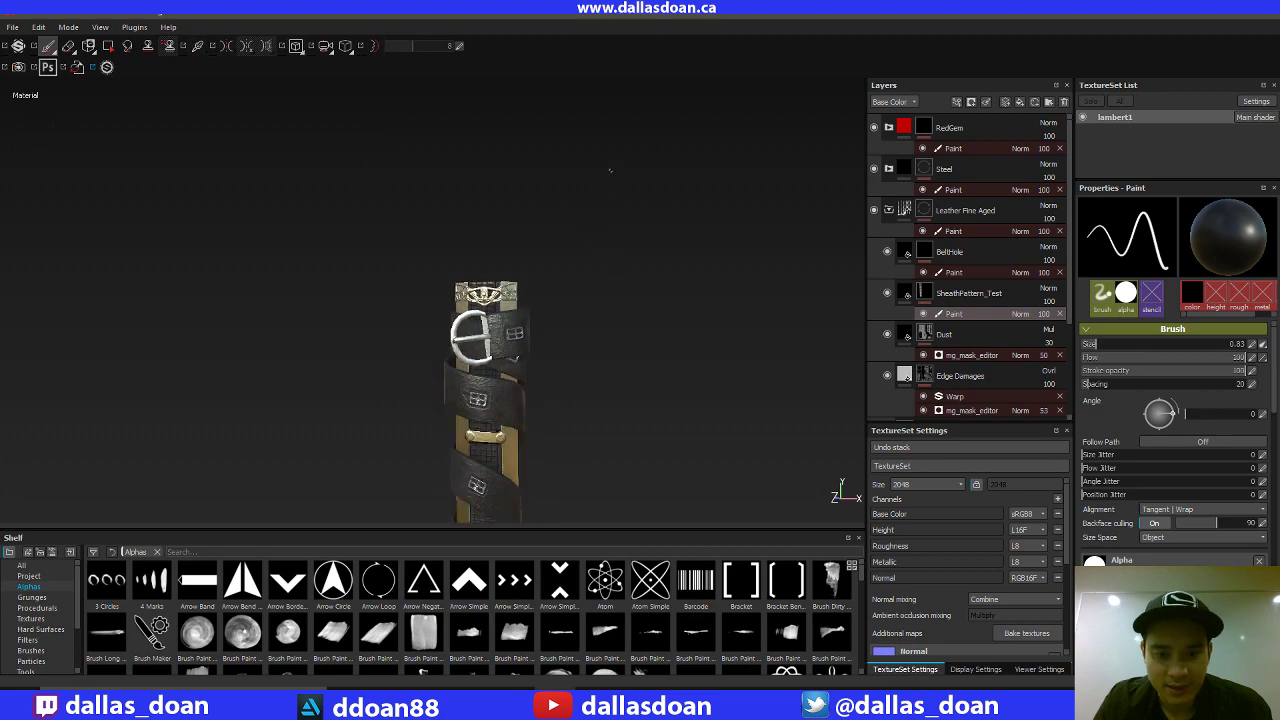
Check the inlay's border in the reference photo, returning to the scabbard model for comparison.
key(alt+Tab)
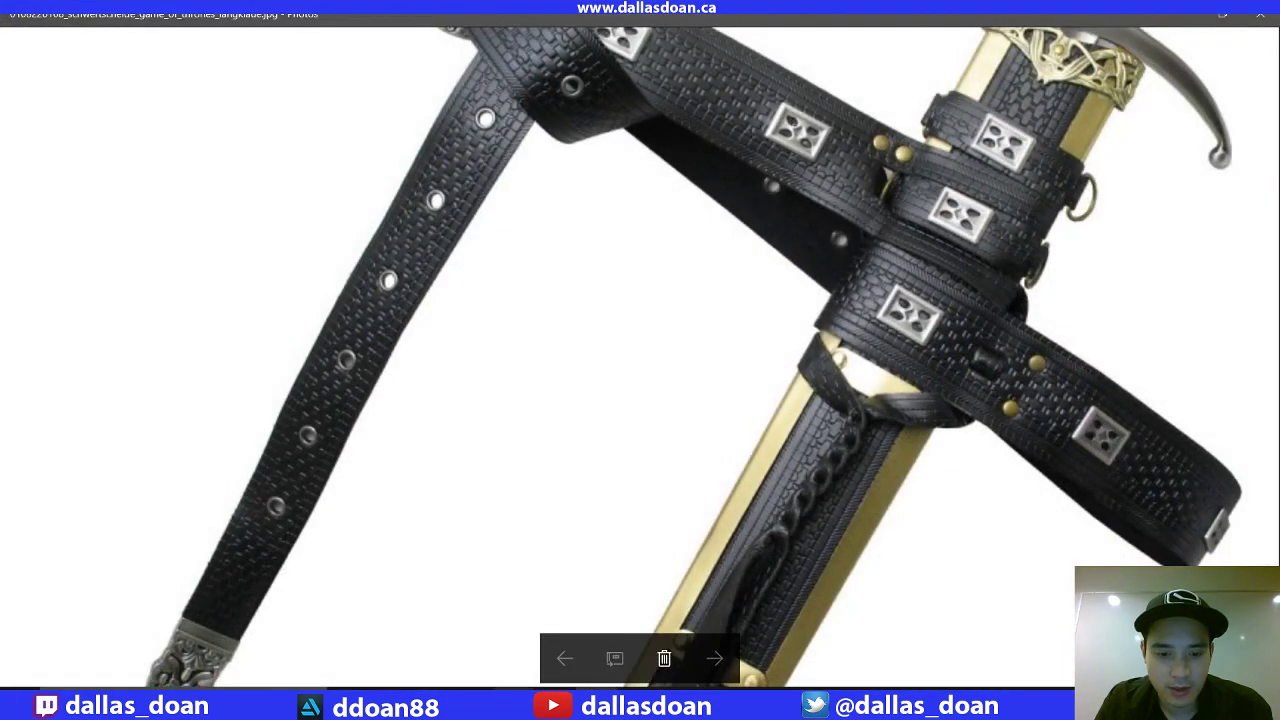
key(alt+Tab)
middle_drag(609, 491, 629, 350)
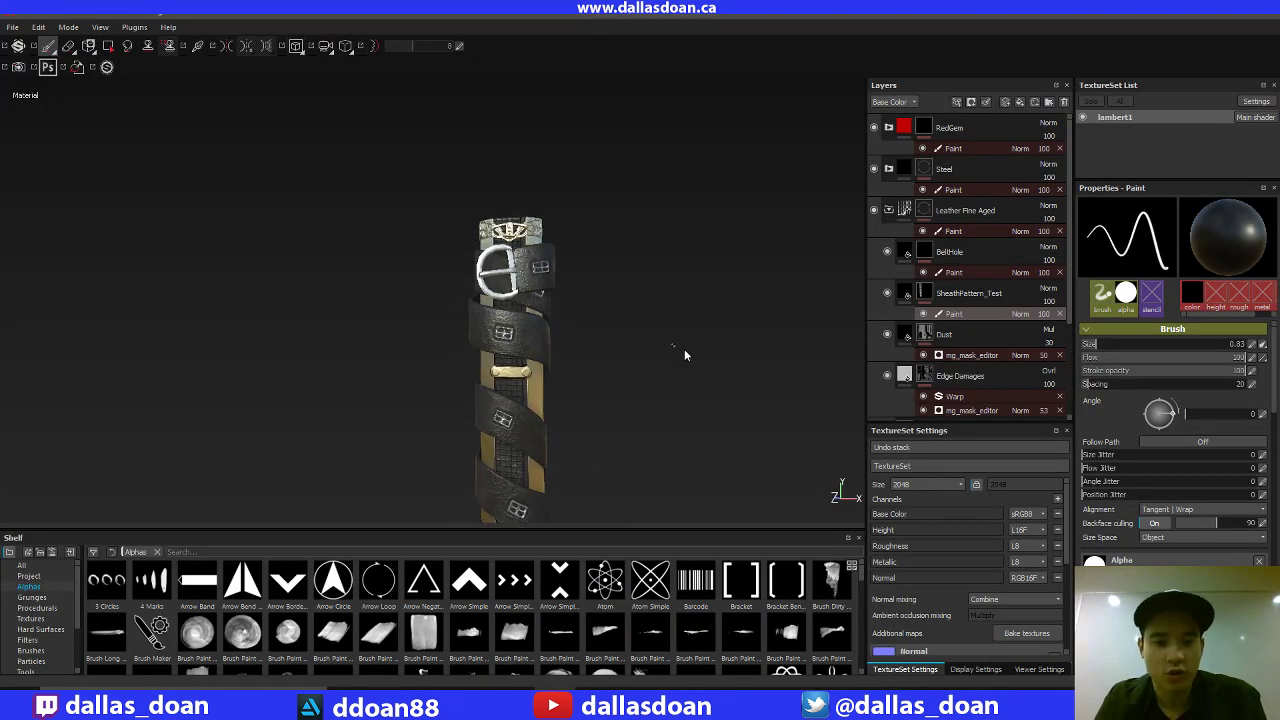
Show only the 2D view and paint a straight black mask line down the inlay's left edge below the fourth clasp.
key(F3)
alt+middle_drag(592, 172, 640, 186)
mouse_move(668, 450)
alt+middle_down()
mouse_move(657, 186)
mouse_move(662, 230)
alt+middle_up()
alt+right_drag(655, 285, 666, 323)
alt+middle_drag(666, 165, 681, 340)
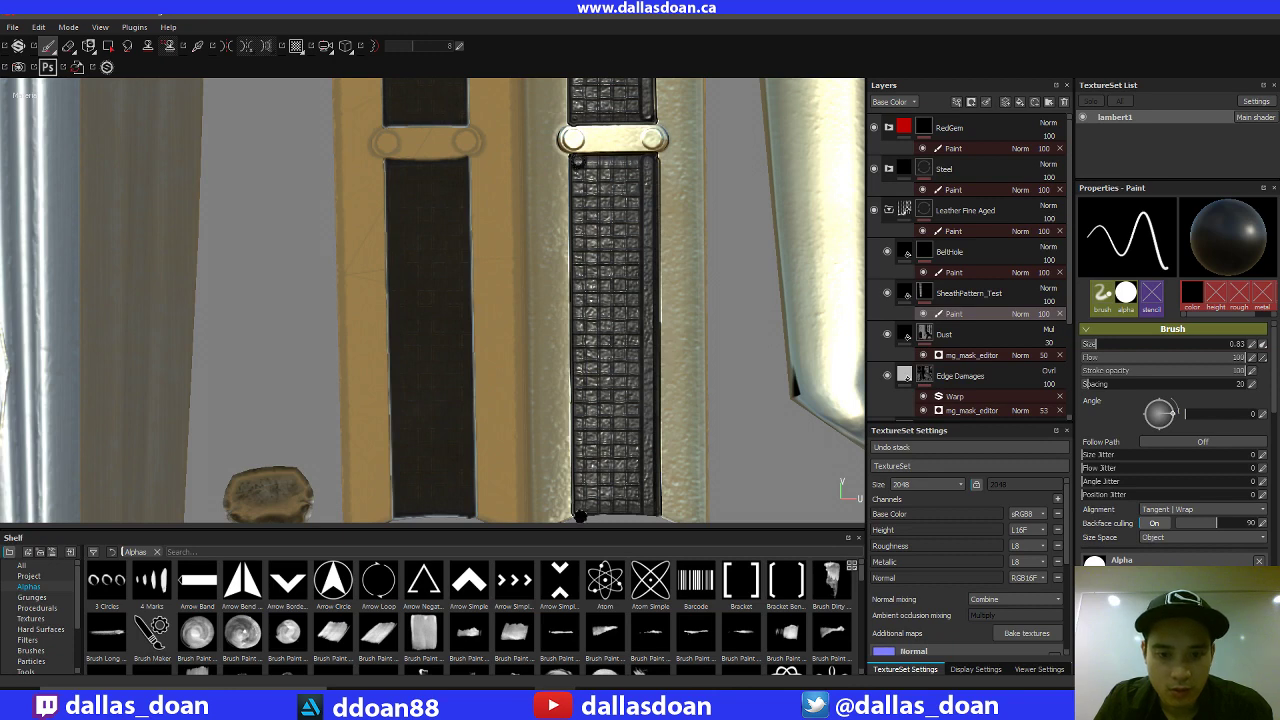
shift+click(580, 515)
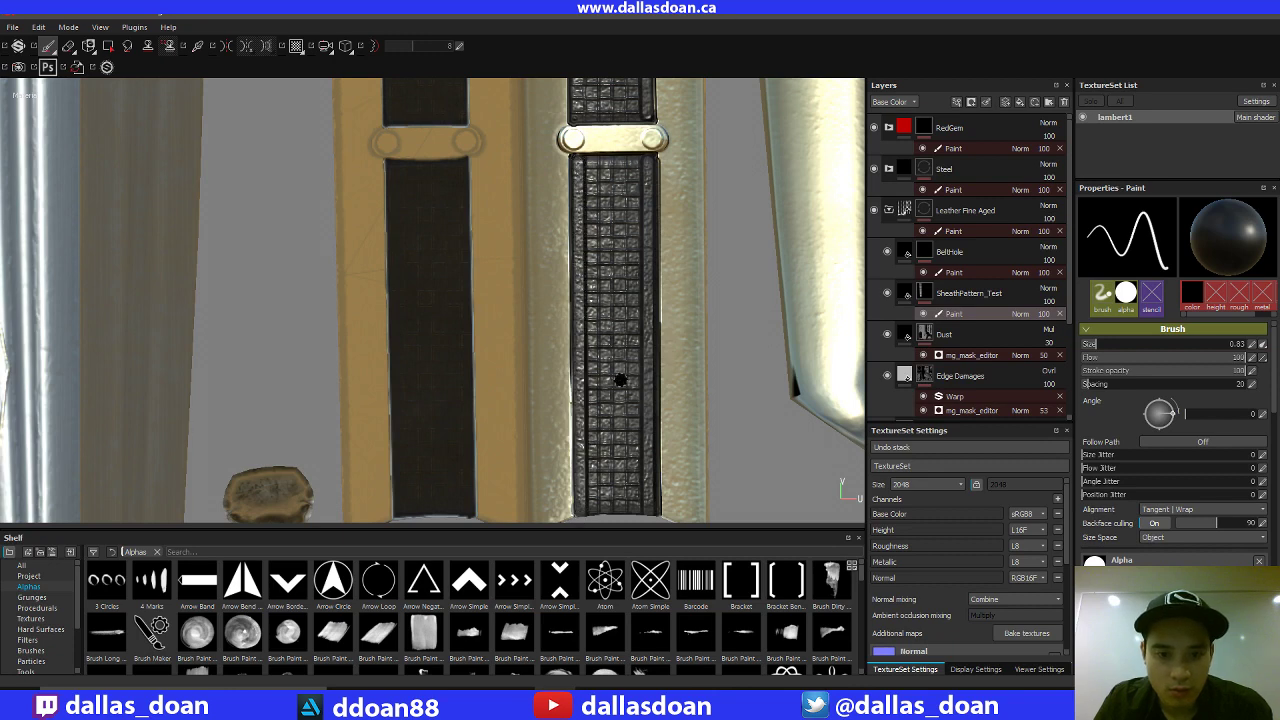
Paint the left-edge mask line between the third and fourth clasps, and hide the interface panels to enlarge the 2D view.
alt+middle_drag(630, 202, 622, 346)
alt+middle_drag(637, 100, 640, 306)
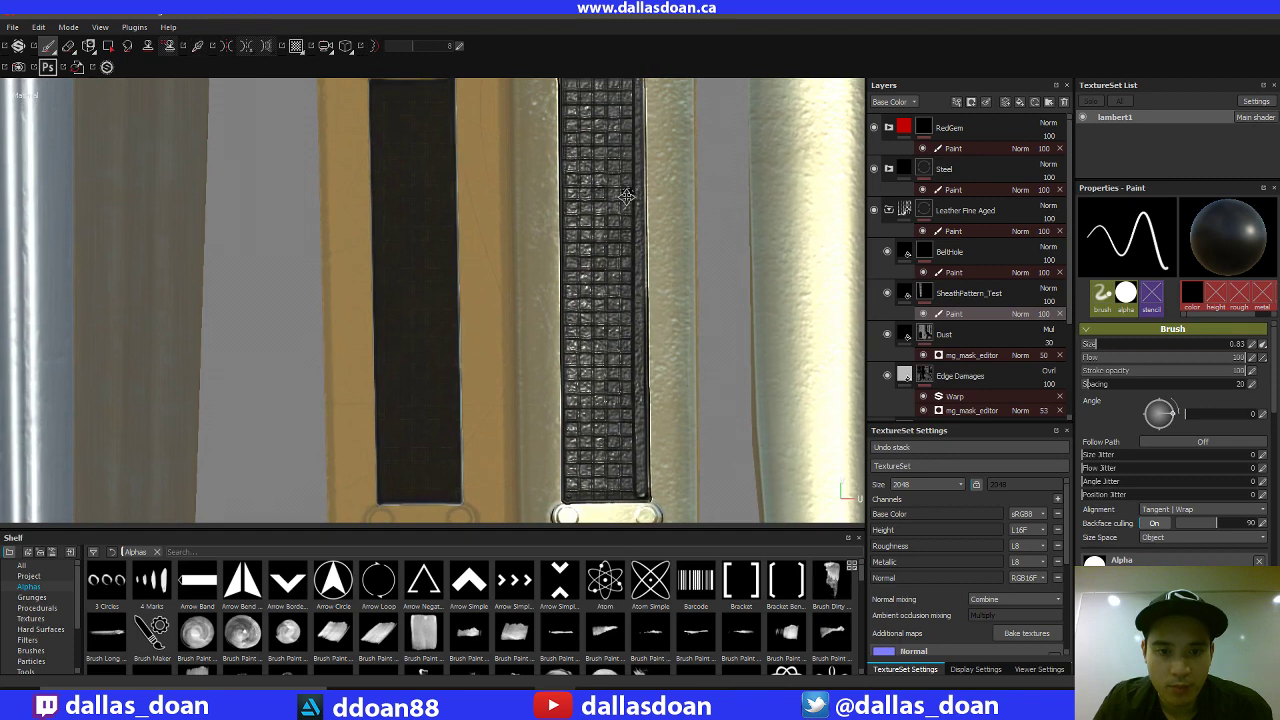
middle_drag(625, 196, 615, 142)
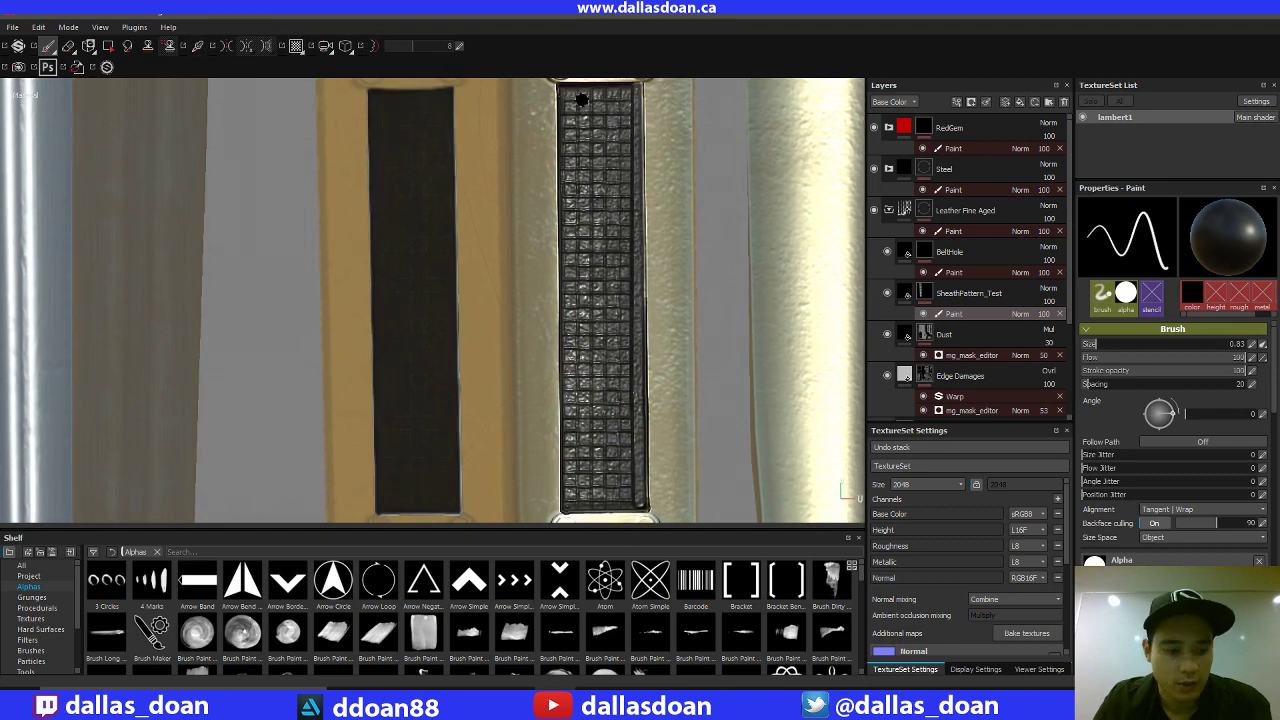
key(Tab)
middle_drag(766, 220, 612, 142)
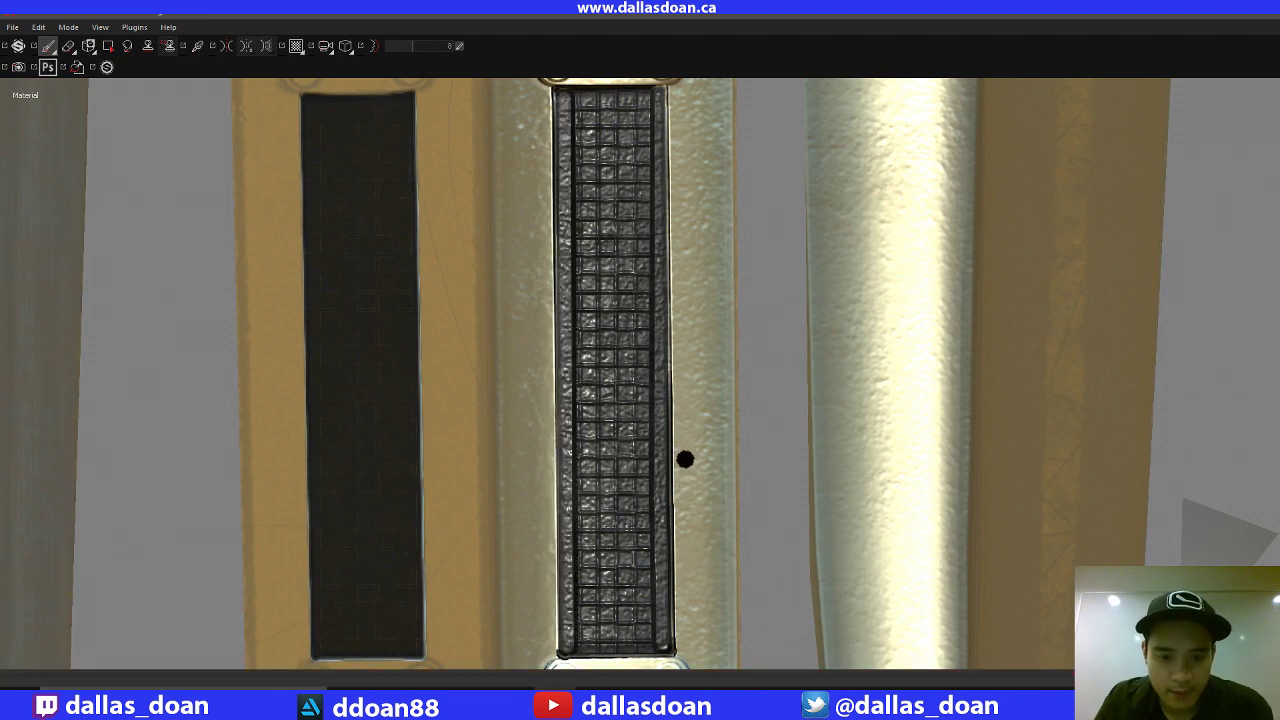
Paint a straight mask line along the left edge of the woven inlay between the second and third clasps.
middle_drag(683, 271, 683, 471)
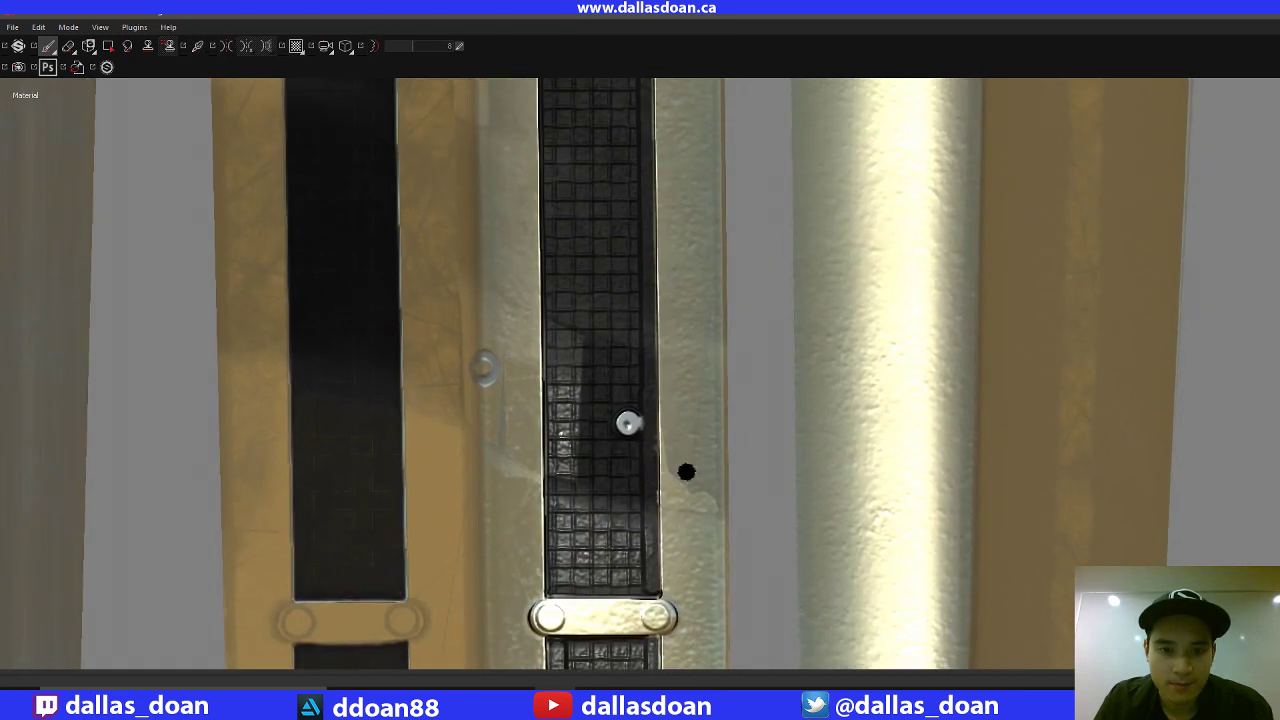
middle_drag(611, 509, 641, 527)
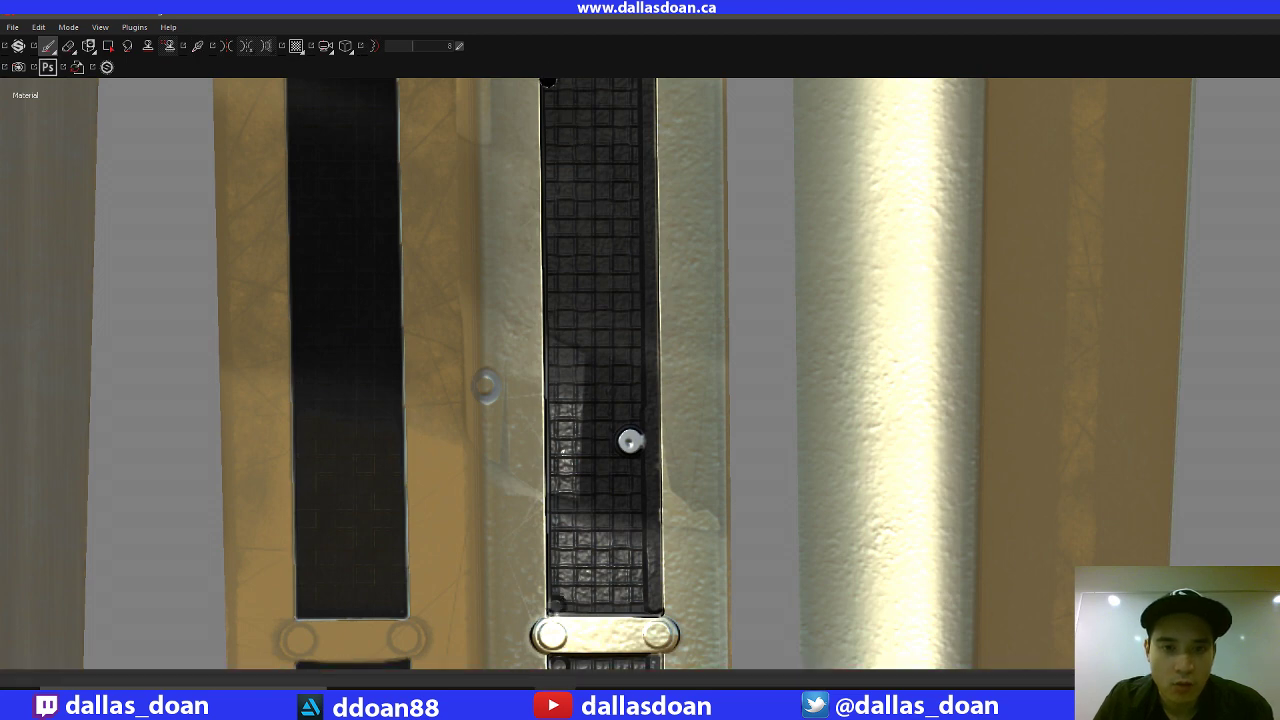
shift+click(551, 84)
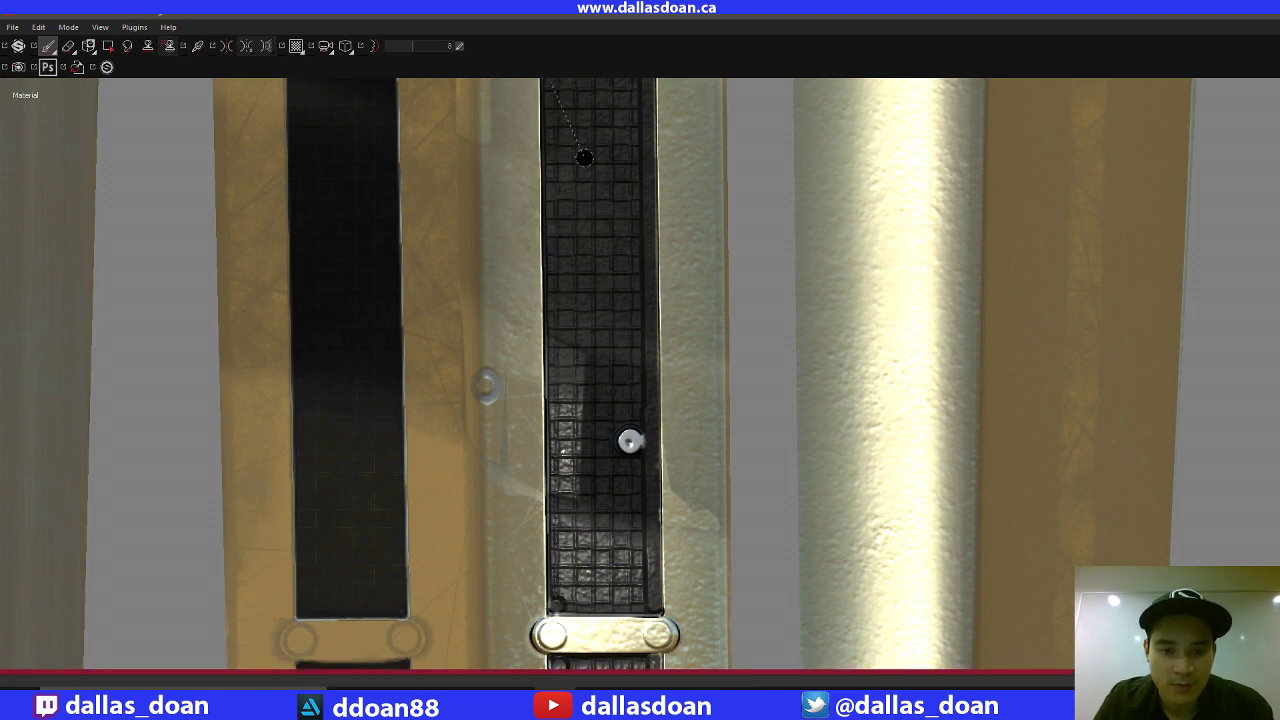
alt+middle_drag(723, 252, 710, 368)
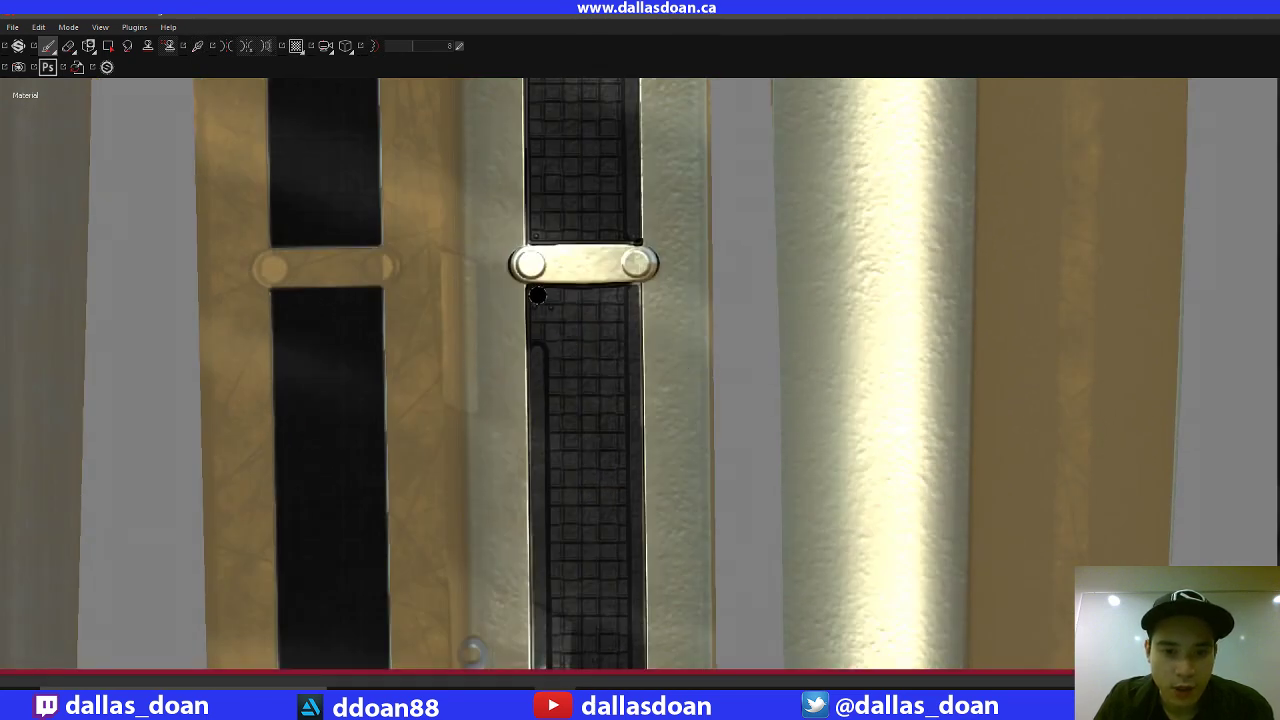
key(shift)
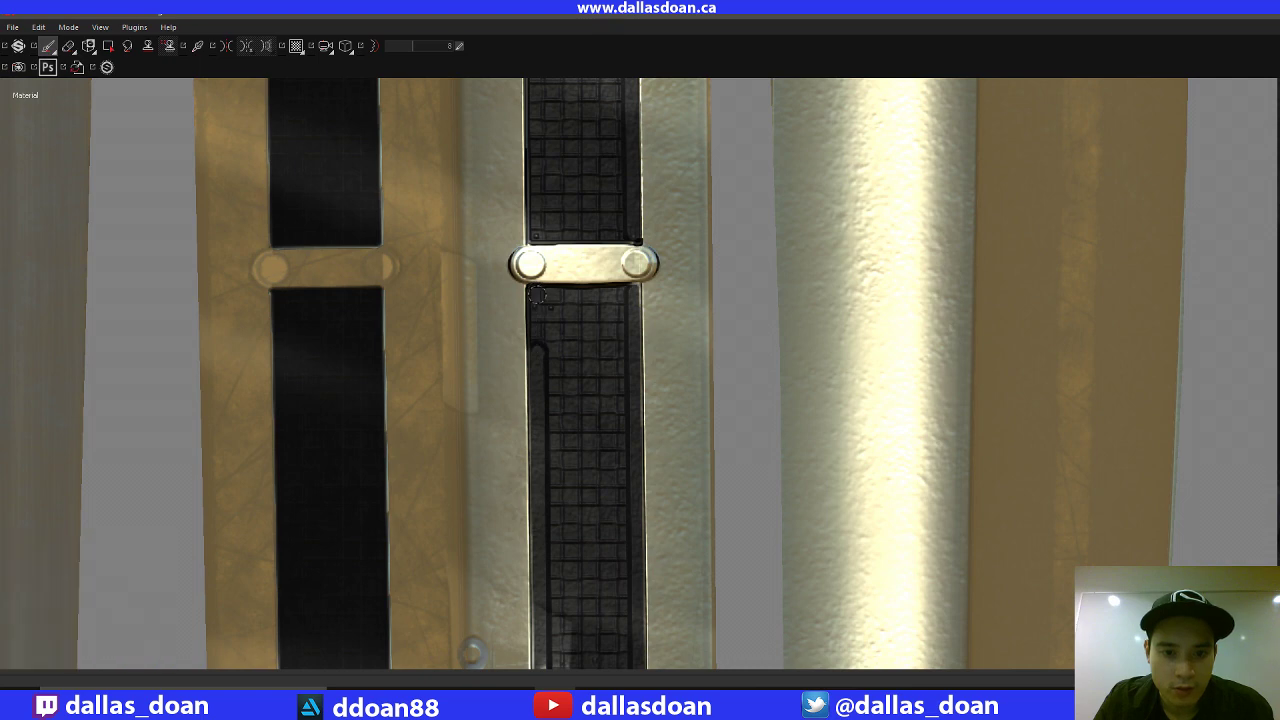
Paint the left-edge mask line on the woven inlay between the first and second clasps.
alt+middle_drag(640, 256, 648, 440)
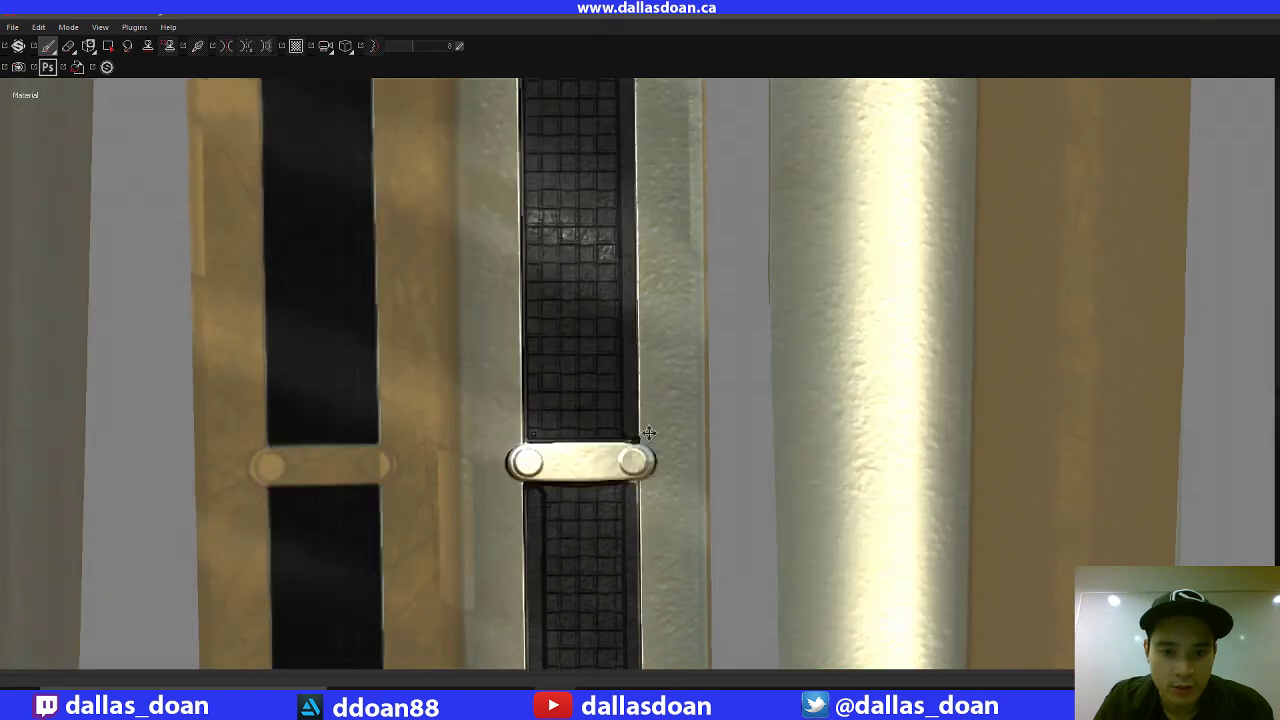
alt+middle_drag(613, 323, 626, 460)
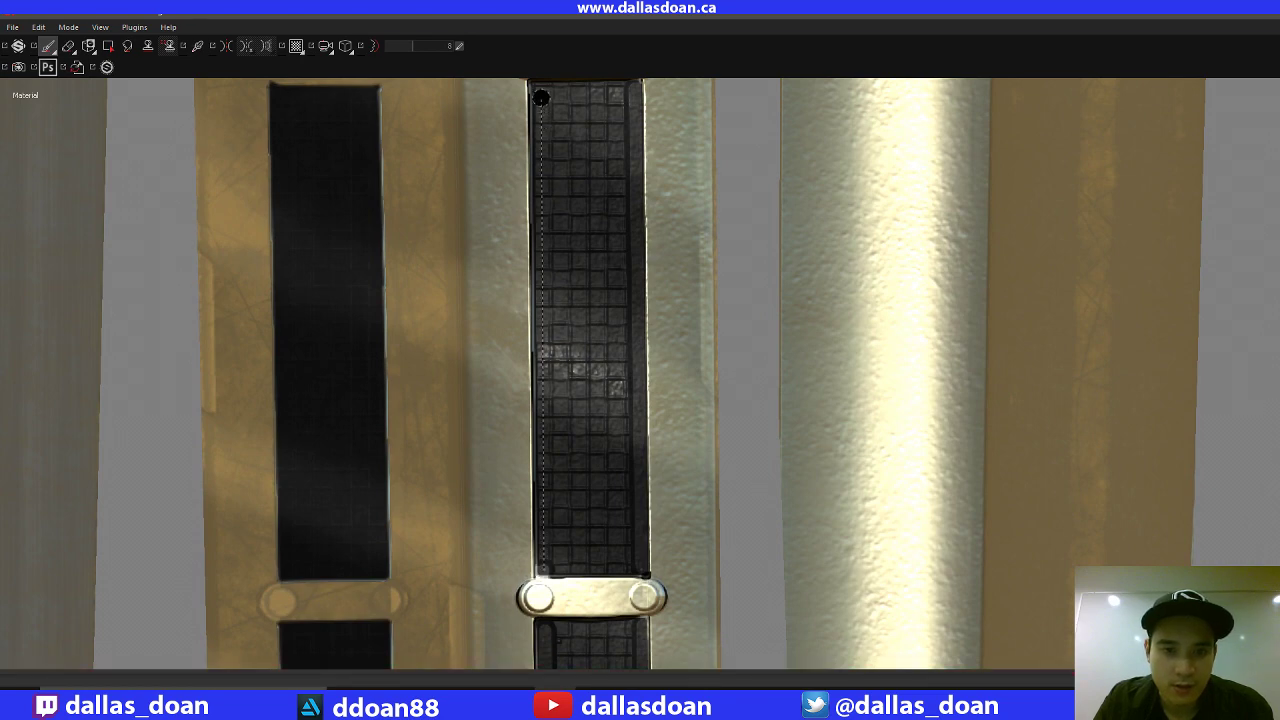
key(shift)
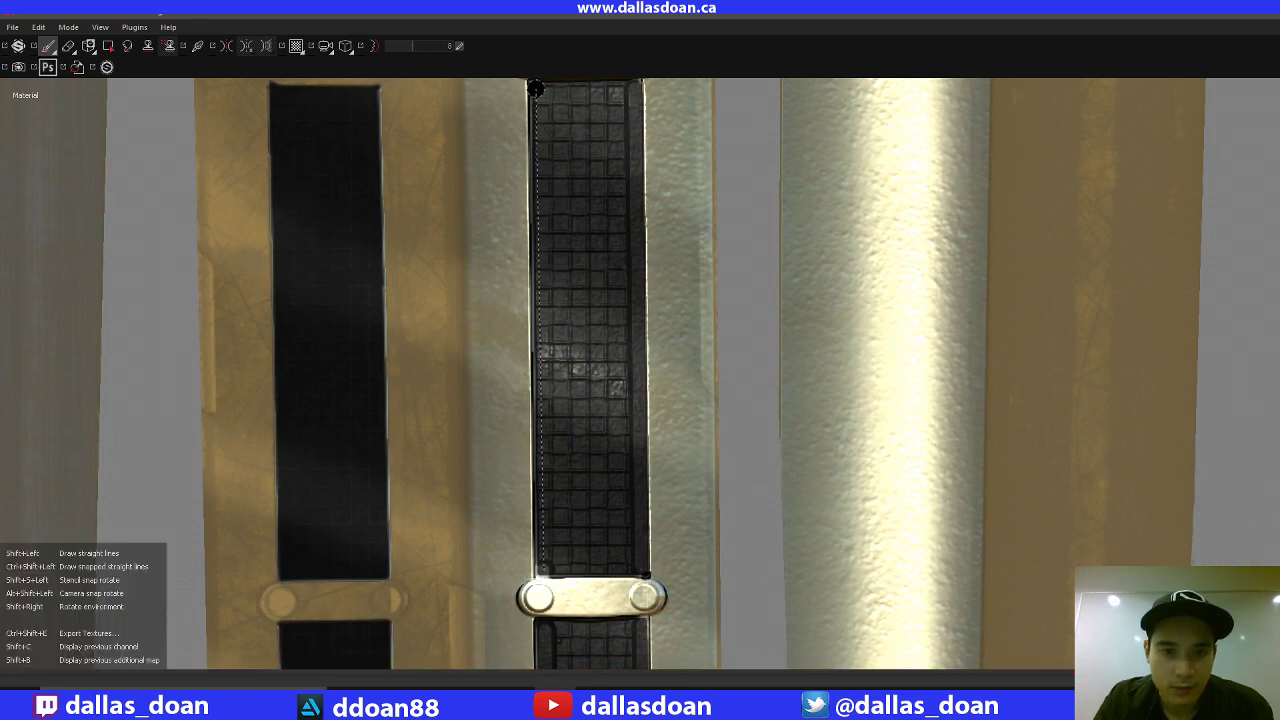
shift+click(536, 89)
Paint the left-edge mask line from the first clasp up to the woven inlay's upper end.
mouse_move(585, 131)
alt+middle_down()
mouse_move(590, 341)
mouse_move(574, 551)
mouse_move(538, 599)
alt+middle_up()
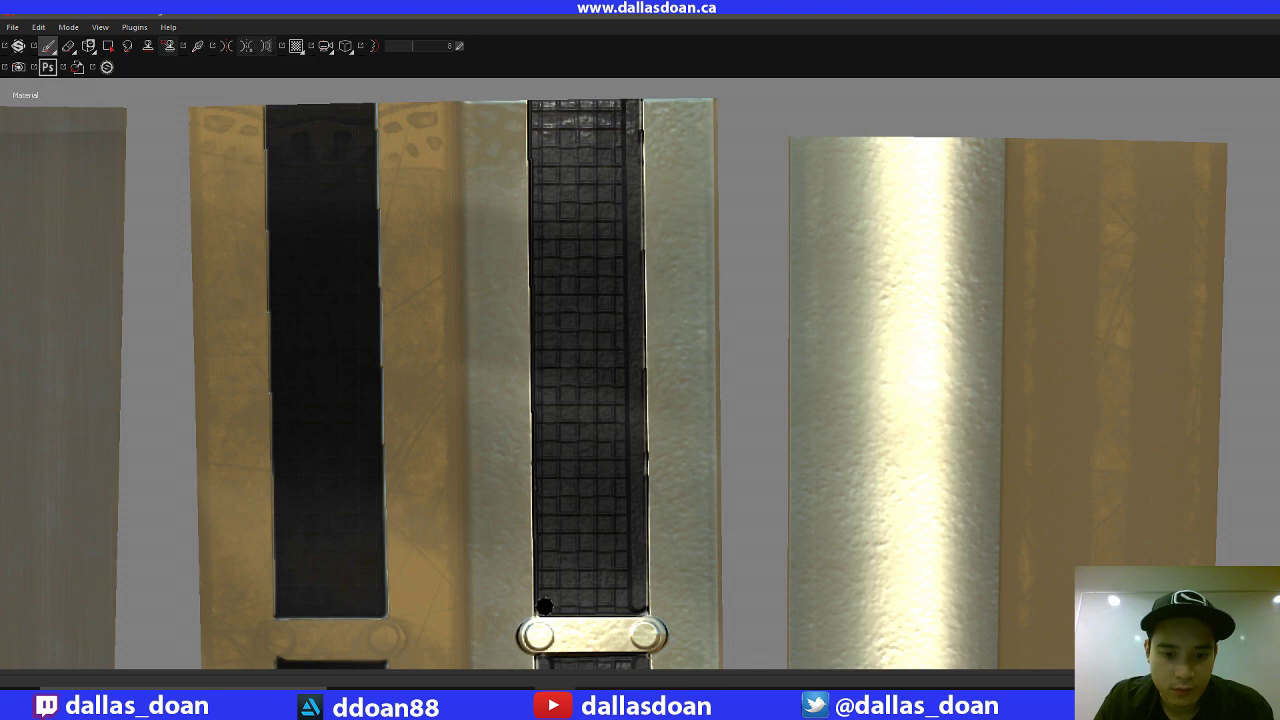
shift+click(537, 107)
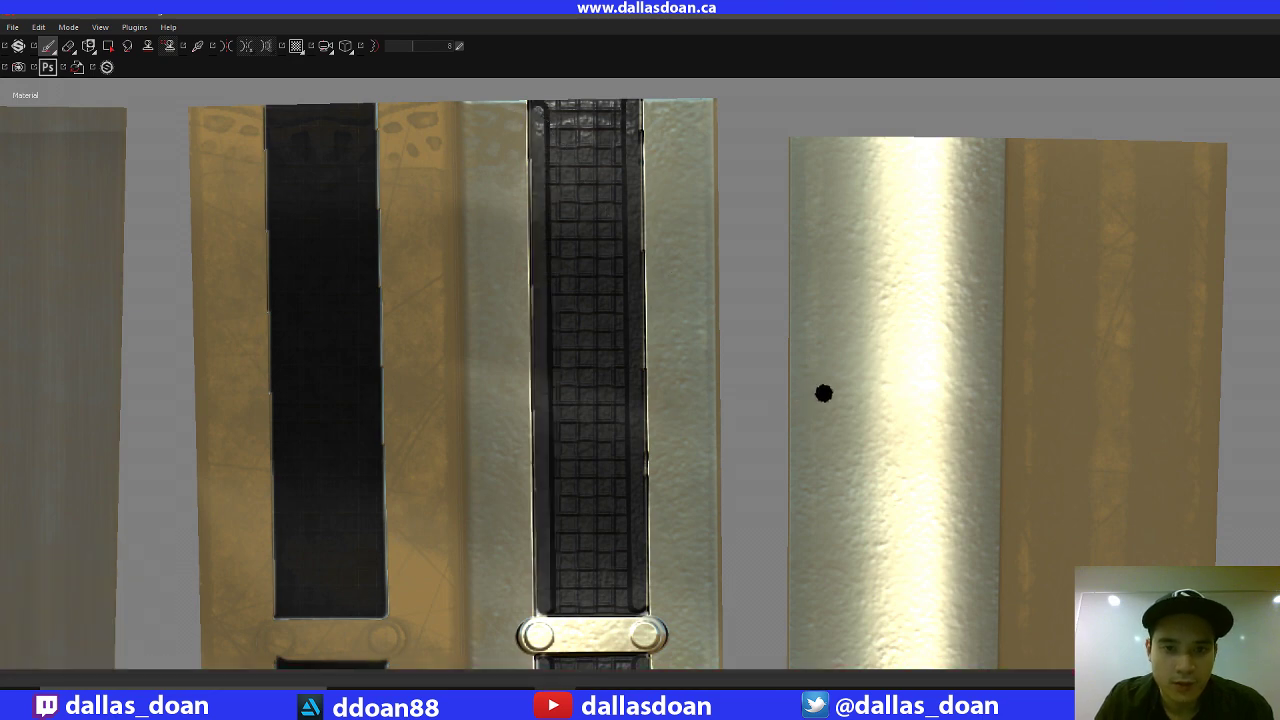
key(shift)
shift+click(538, 87)
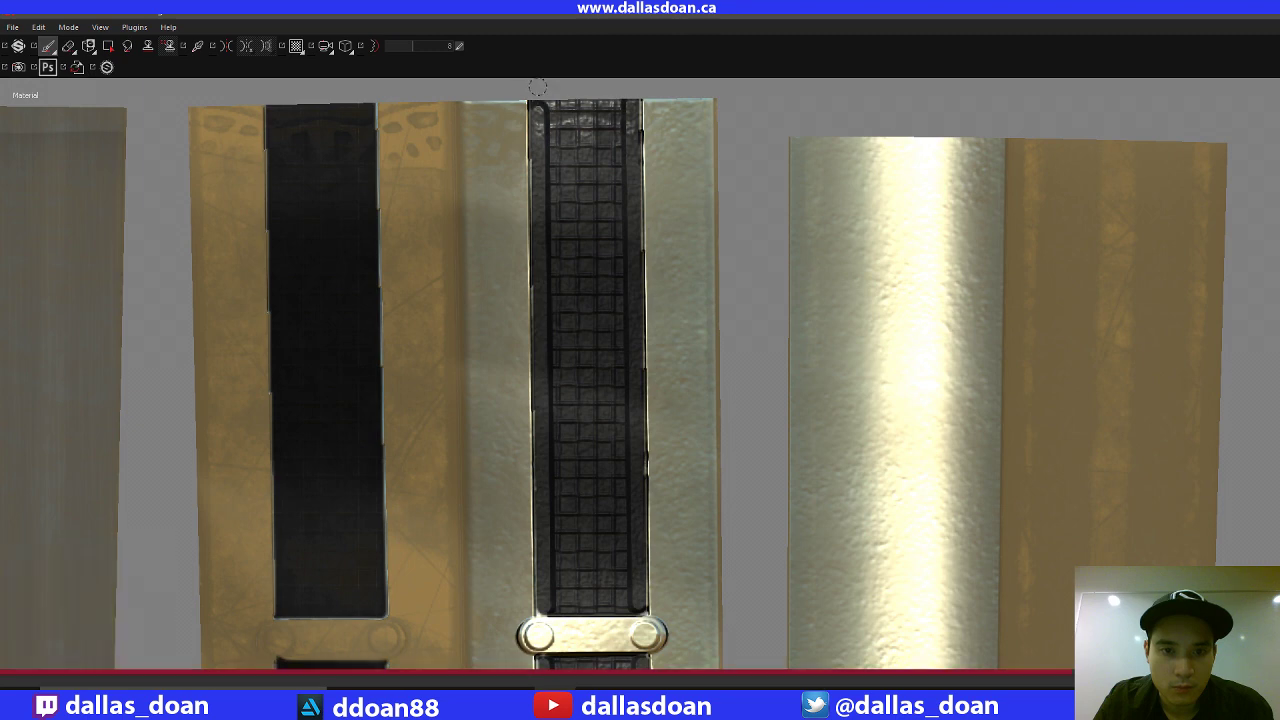
Show the 3D and 2D views side by side and examine the masked inlay borders along the scabbard from several angles.
scroll(843, 400, down, 3)
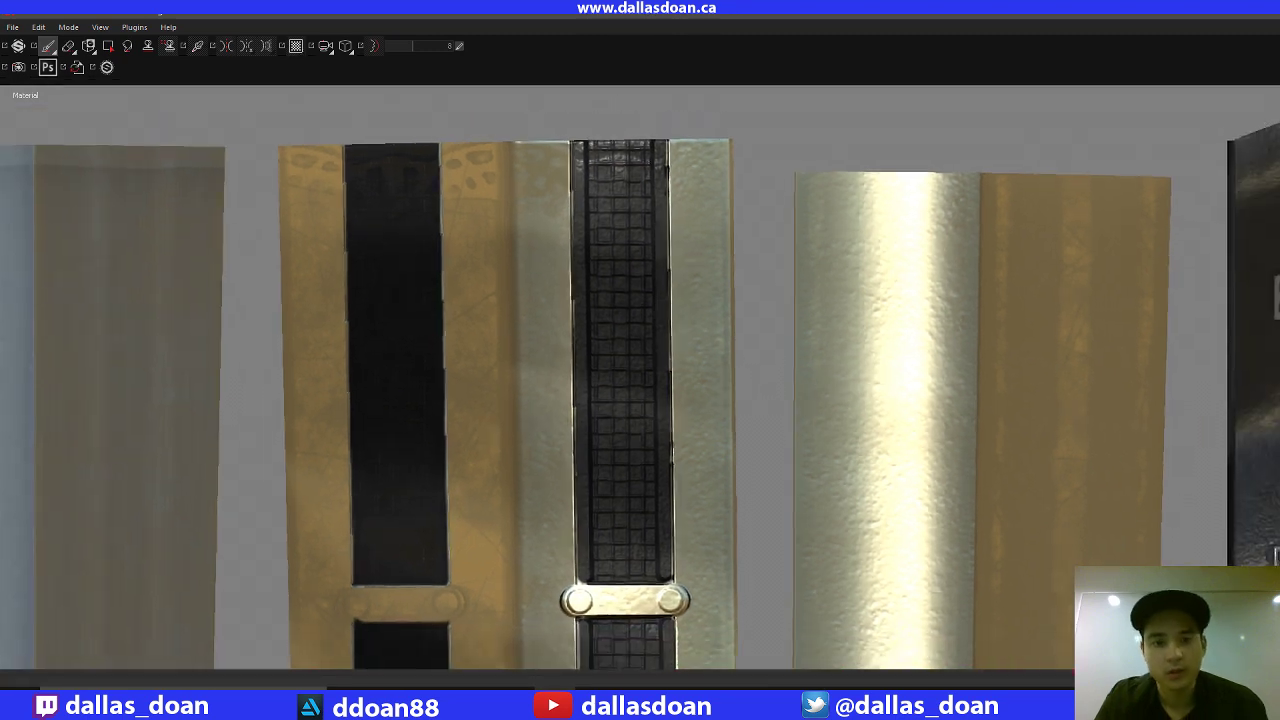
key(F1)
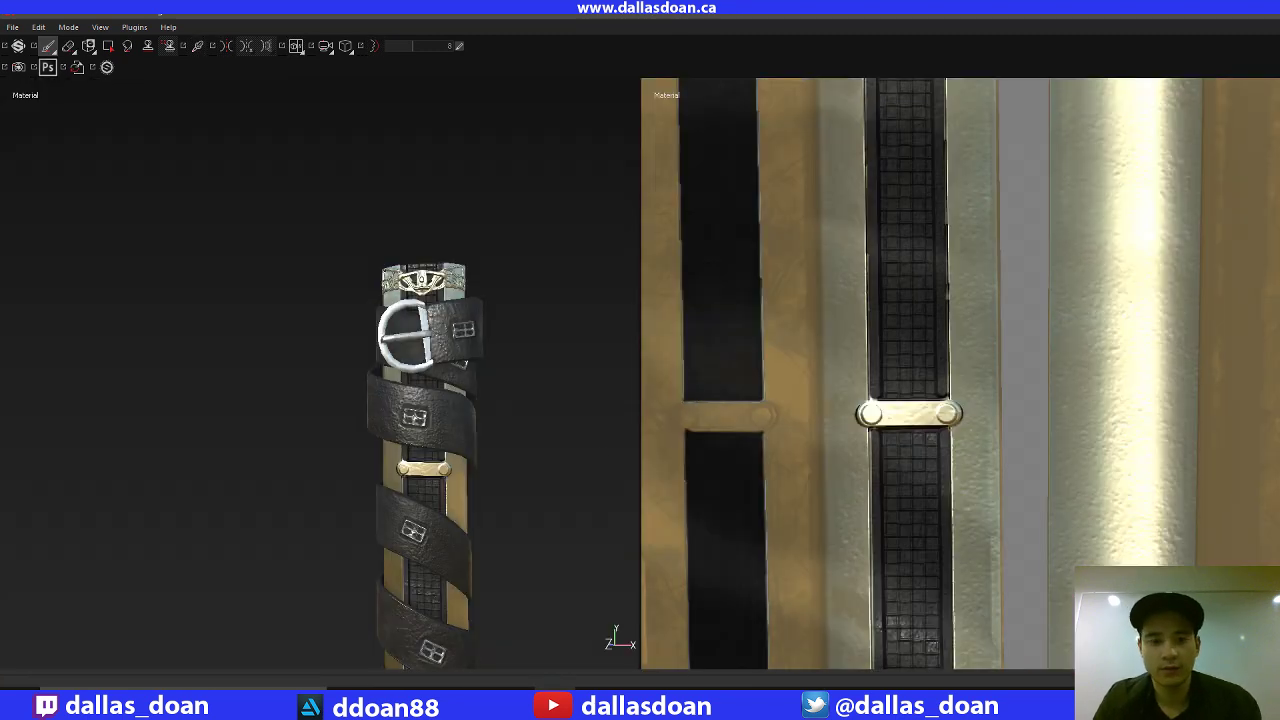
alt+middle_drag(471, 359, 475, 303)
alt+drag(480, 411, 437, 431)
alt+right_drag(437, 431, 463, 410)
alt+drag(463, 410, 480, 428)
alt+middle_drag(482, 475, 491, 377)
alt+drag(491, 377, 486, 366)
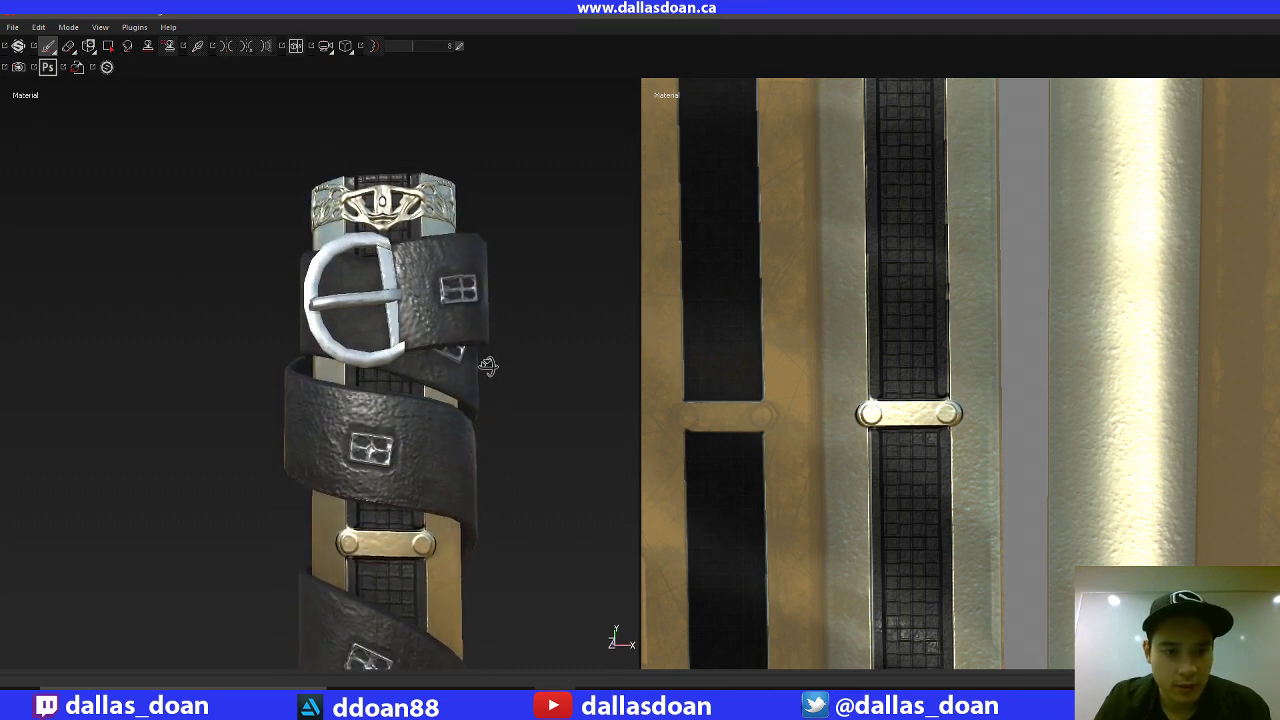
alt+middle_drag(486, 366, 486, 313)
alt+middle_drag(488, 484, 548, 270)
alt+right_drag(575, 450, 545, 390)
alt+middle_drag(550, 440, 573, 370)
alt+drag(573, 370, 804, 353)
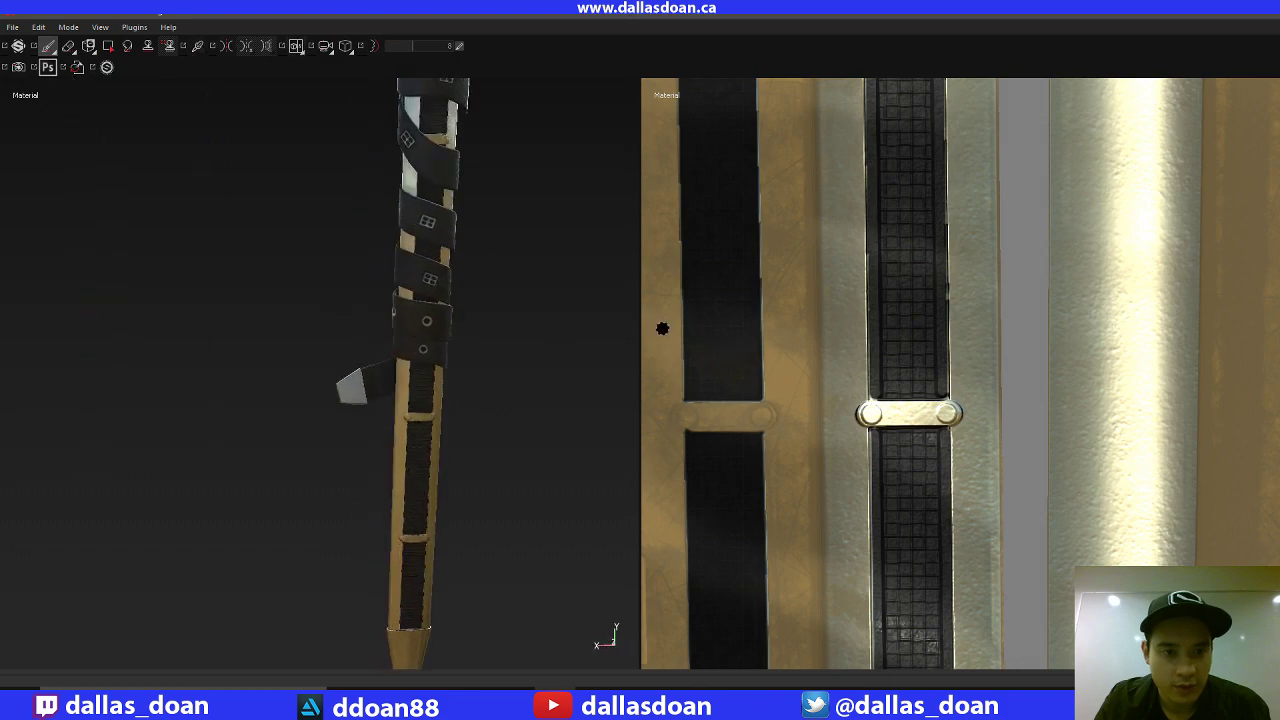
Rotate the environment lighting and orbit the scabbard to examine the inlay borders under different light.
shift+right_drag(663, 329, 586, 323)
mouse_move(586, 323)
alt+mouse_down()
mouse_move(503, 294)
mouse_move(263, 309)
alt+mouse_up()
alt+drag(340, 309, 252, 308)
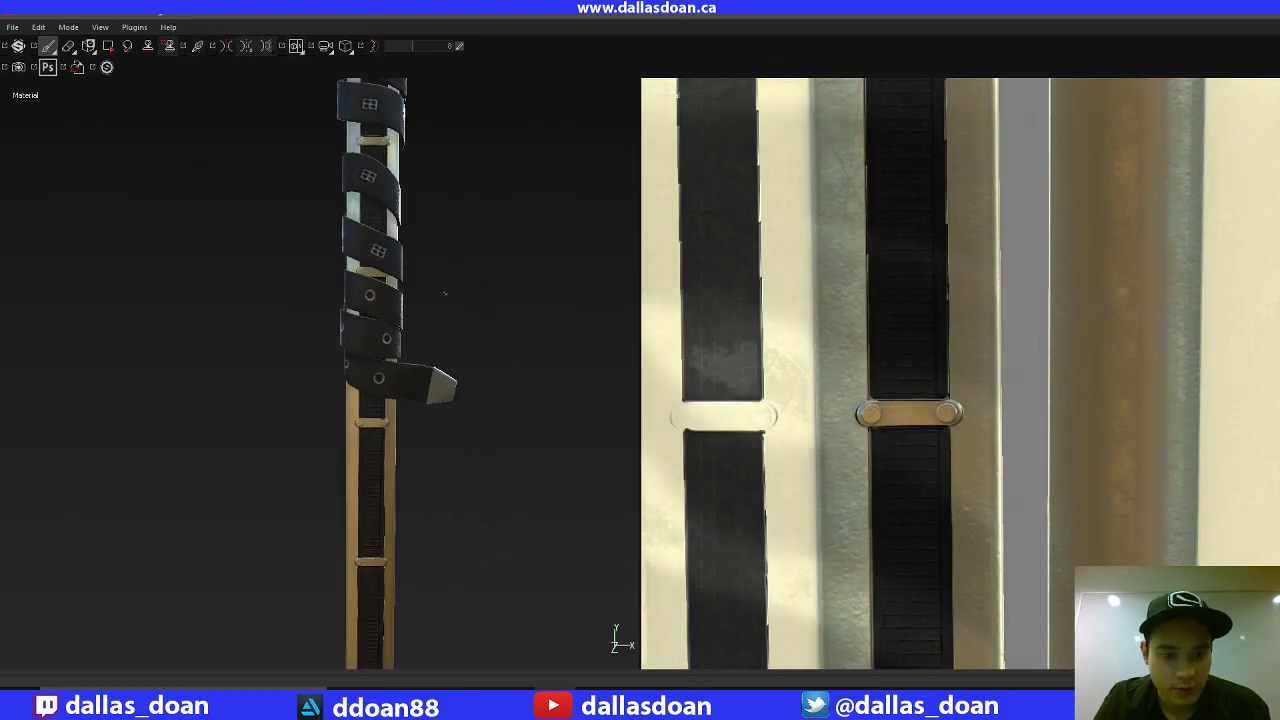
mouse_move(443, 291)
shift+right_down()
mouse_move(358, 292)
mouse_move(380, 310)
shift+right_up()
alt+drag(380, 310, 405, 340)
alt+middle_drag(445, 303, 398, 386)
Examine the upper end of the unbordered inlay strip beside the bordered one in the 2D view, checking the 3D scabbard alone as well.
alt+middle_drag(788, 296, 780, 417)
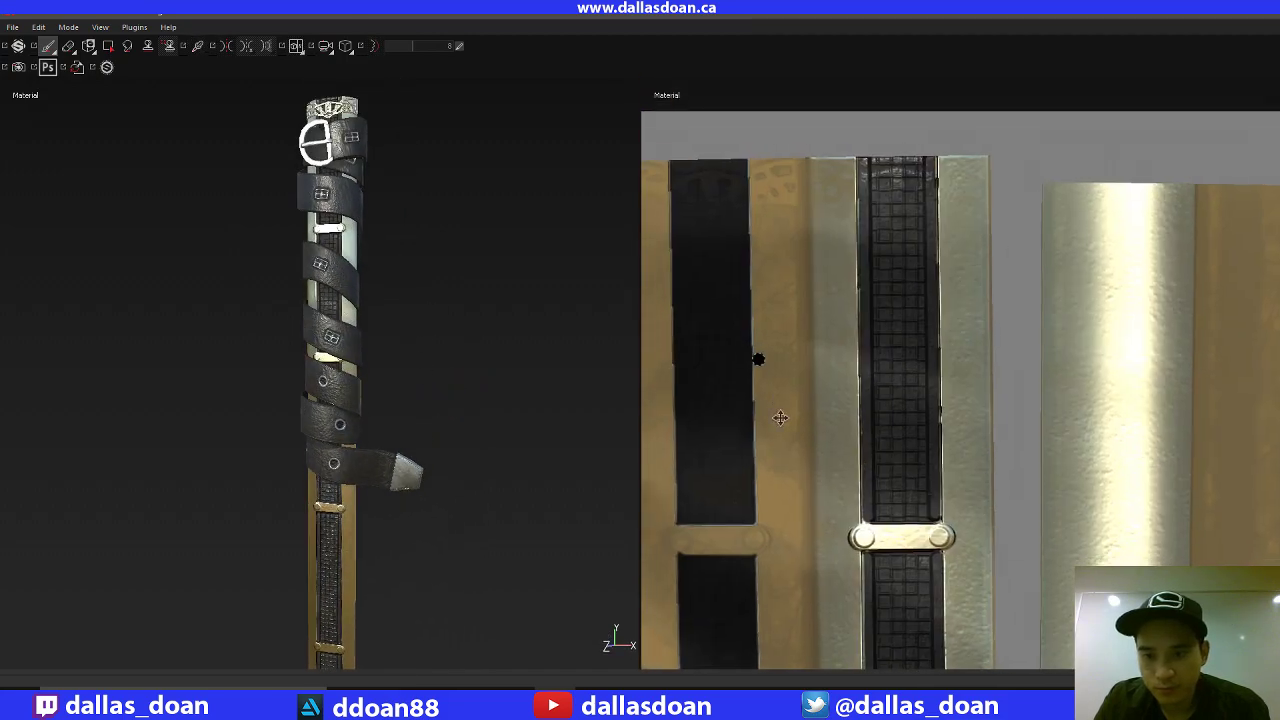
alt+right_drag(780, 417, 860, 420)
mouse_move(860, 420)
alt+middle_down()
mouse_move(800, 346)
mouse_move(751, 346)
mouse_move(831, 386)
mouse_move(844, 433)
alt+middle_up()
scroll(844, 433, up, 5)
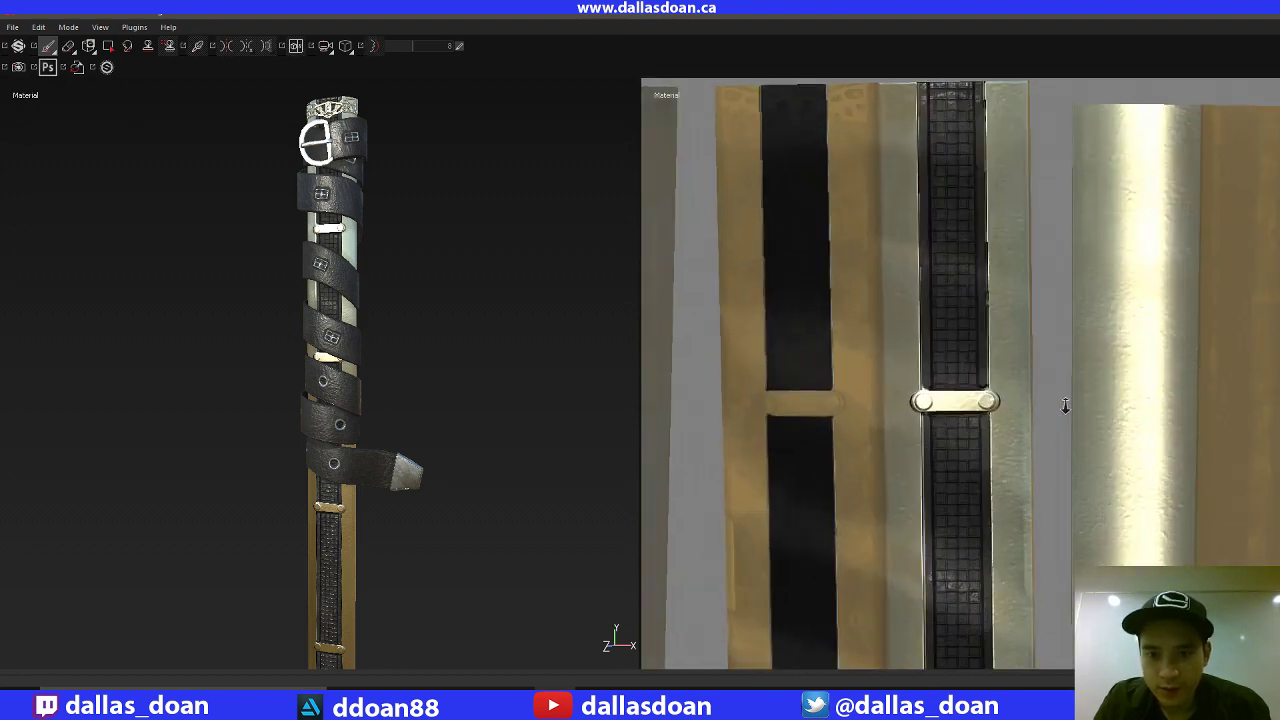
alt+middle_drag(861, 366, 894, 457)
alt+right_drag(851, 367, 1090, 448)
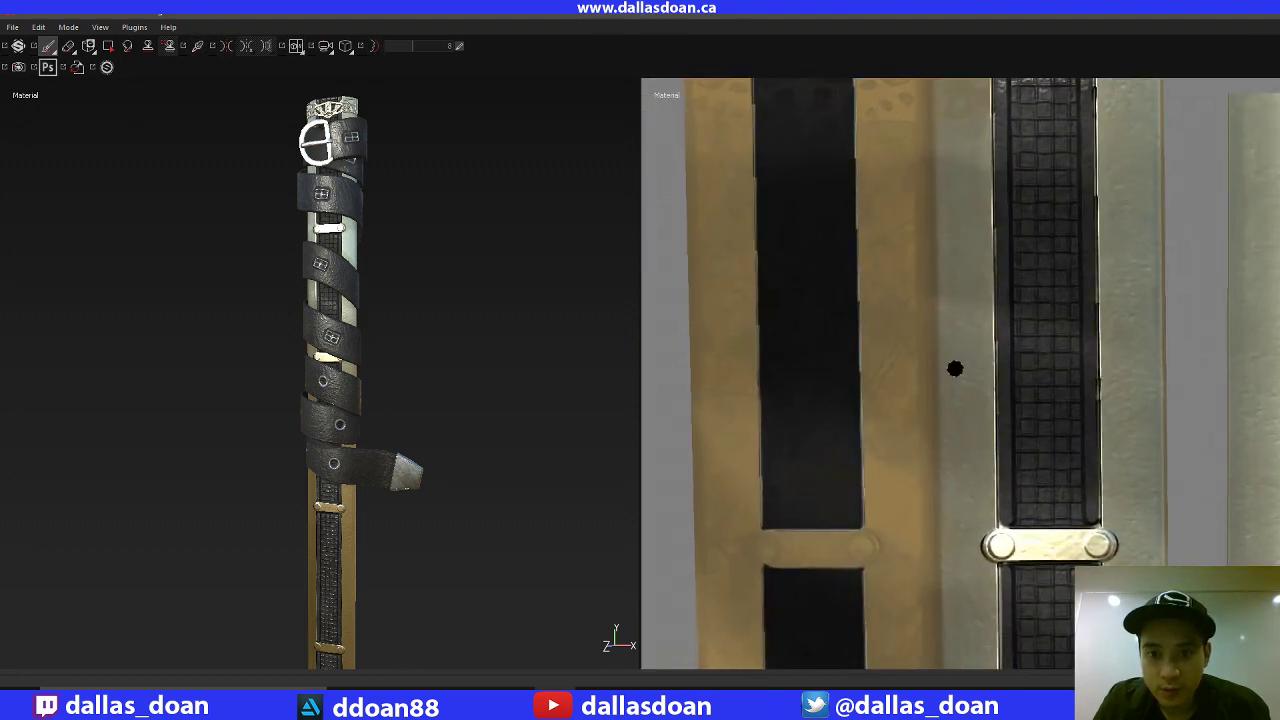
alt+middle_drag(954, 374, 954, 455)
middle_drag(825, 334, 824, 358)
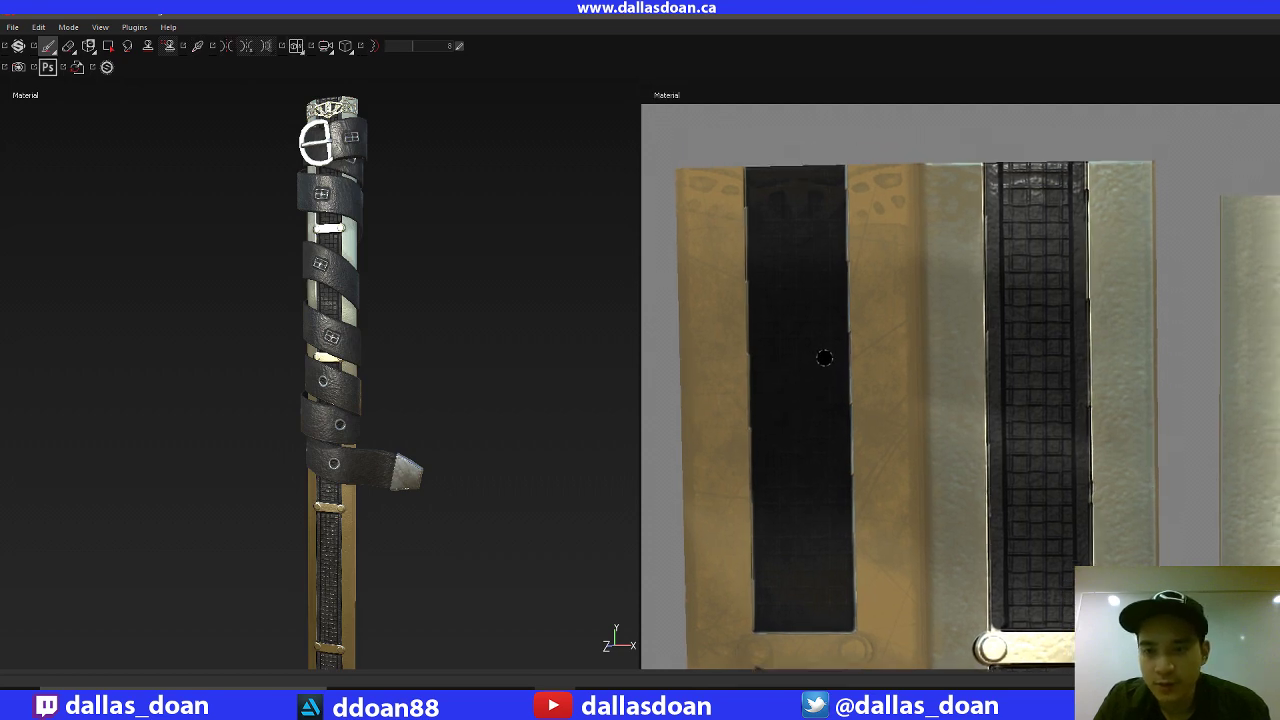
key(F2)
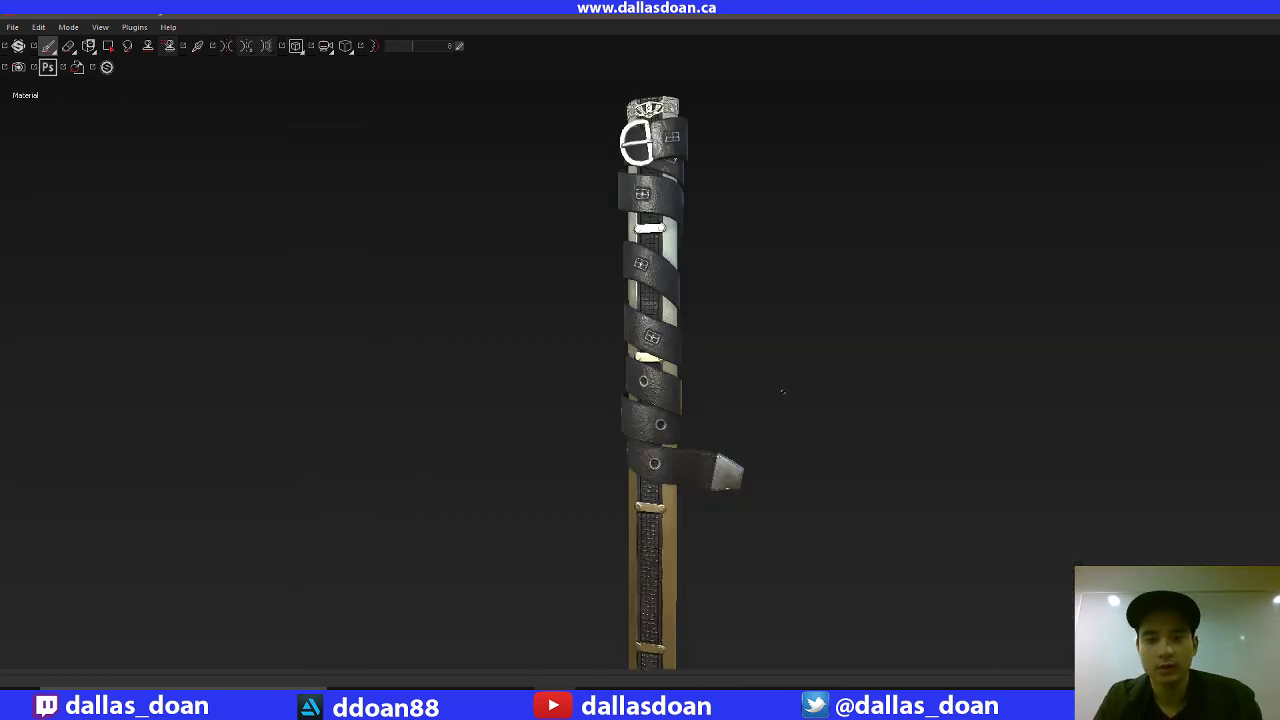
key(F1)
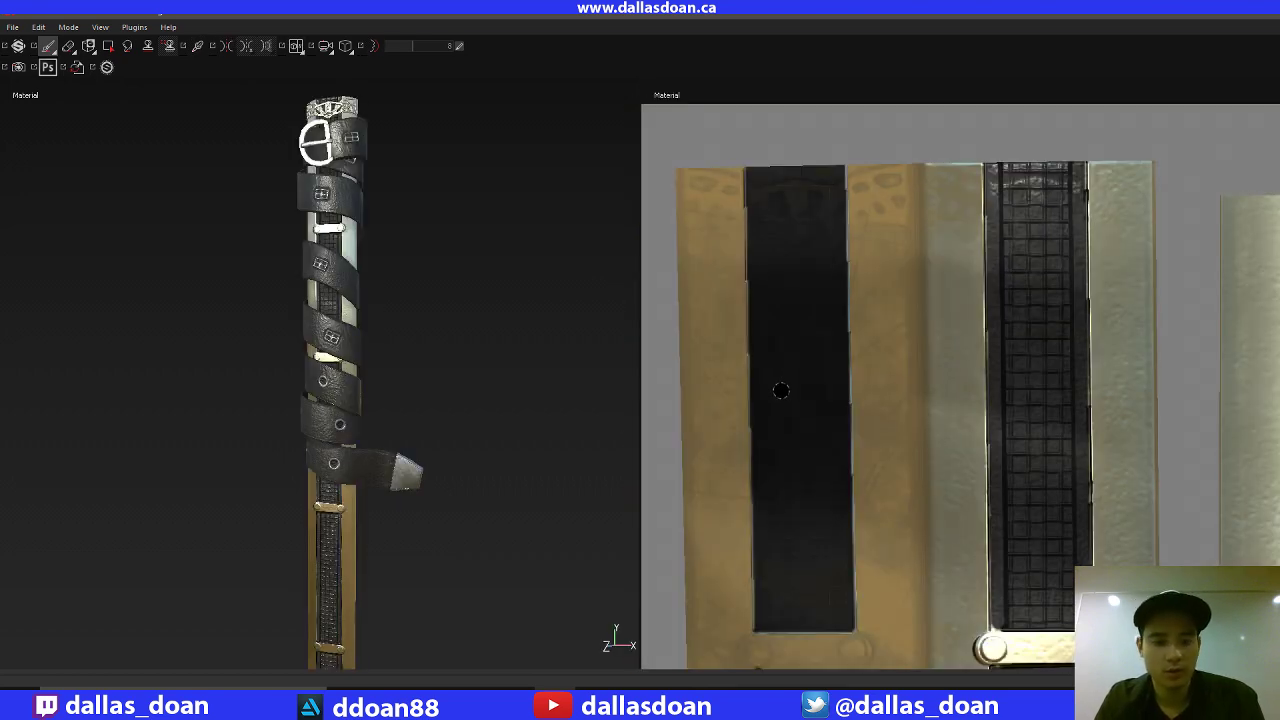
Show only the 2D view and paint straight mask lines down both edges of the other inlay strip above its first clasp.
key(F3)
alt+middle_drag(527, 334, 652, 395)
alt+right_drag(619, 360, 622, 298)
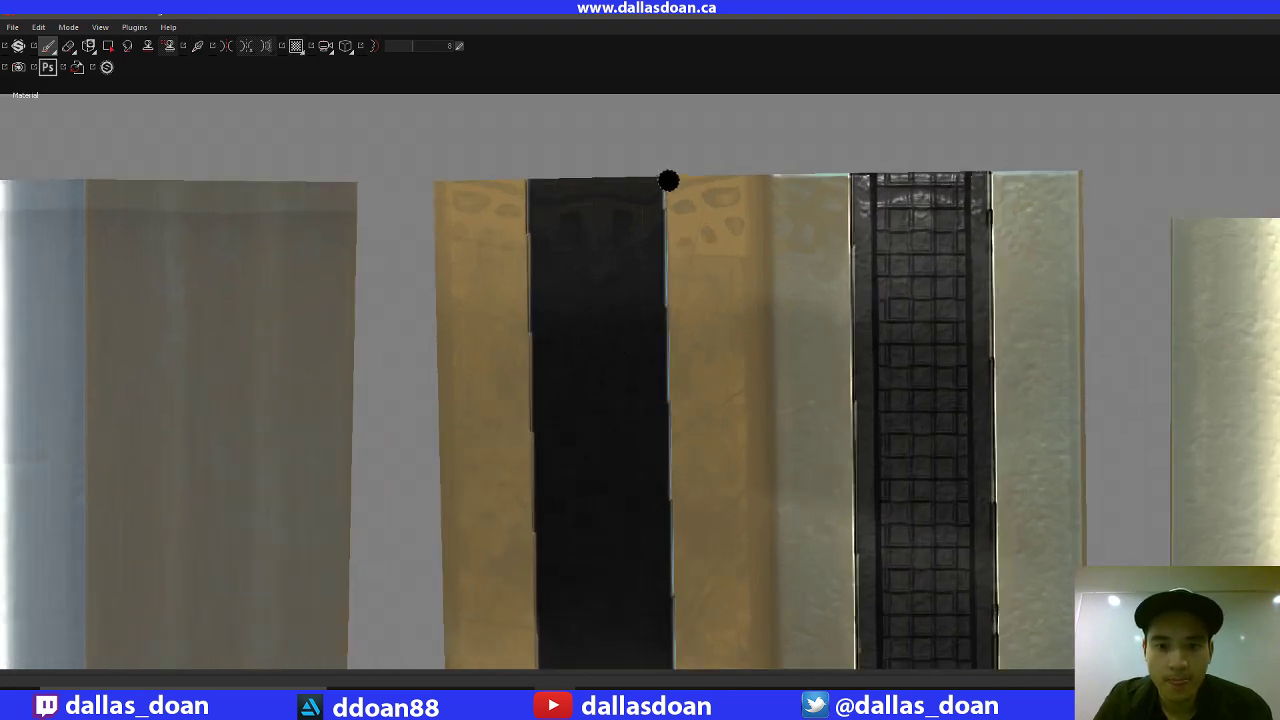
scroll(617, 276, down, 2)
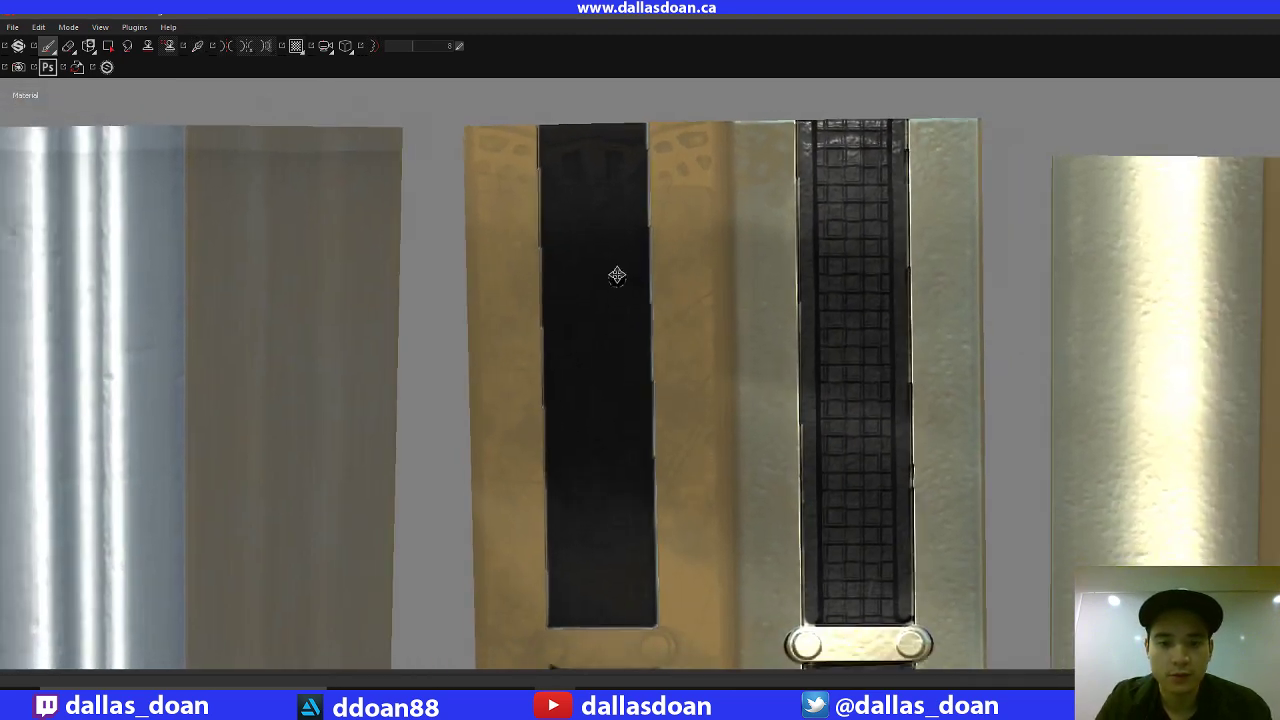
alt+middle_drag(617, 276, 571, 269)
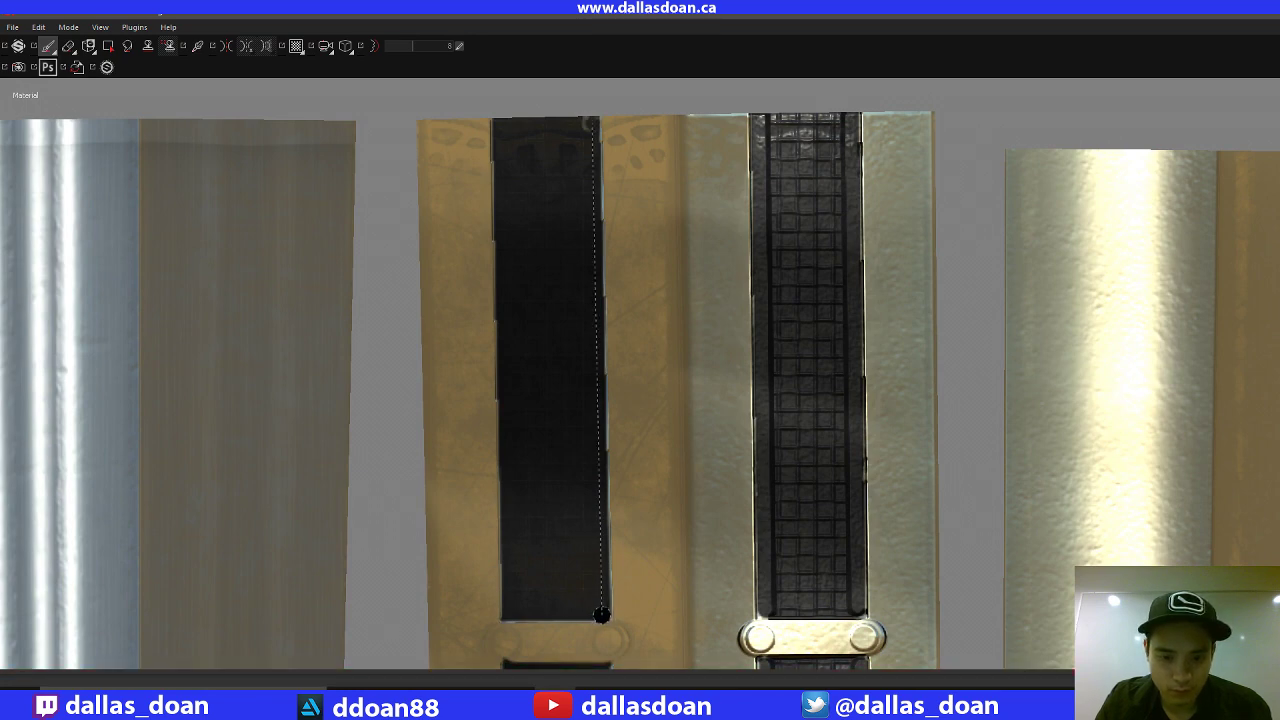
shift+click(601, 614)
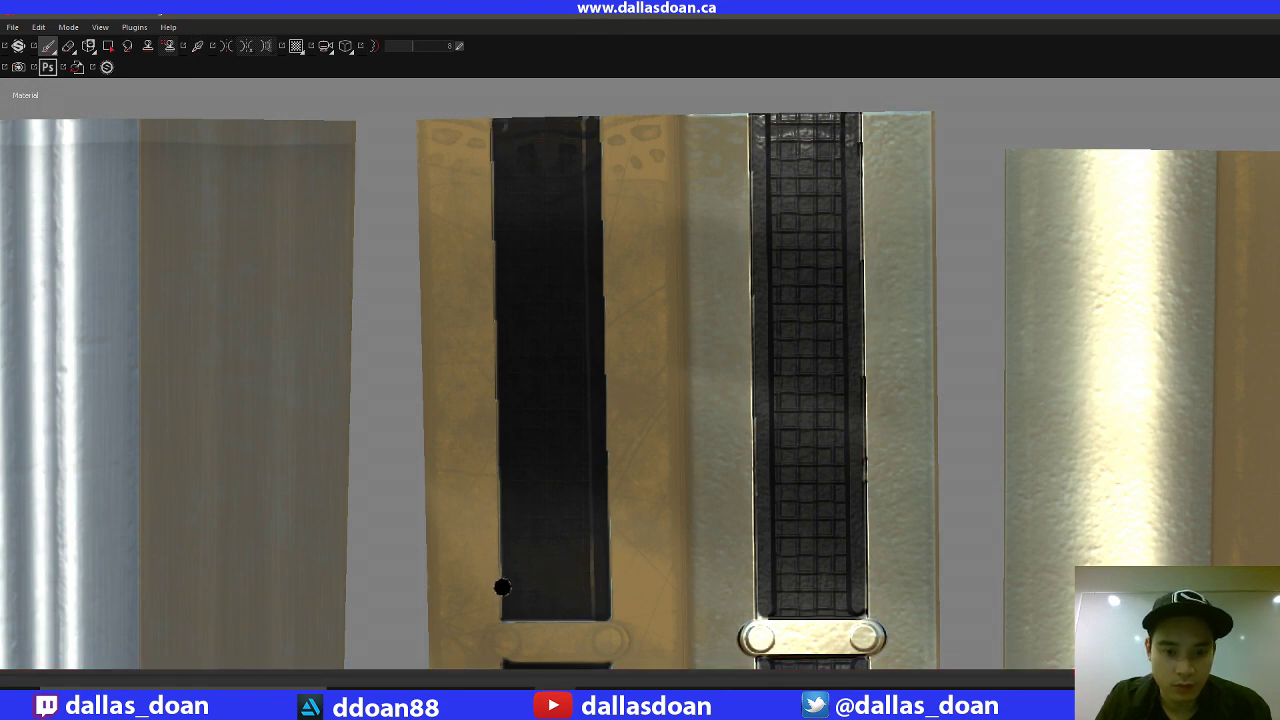
shift+click(508, 615)
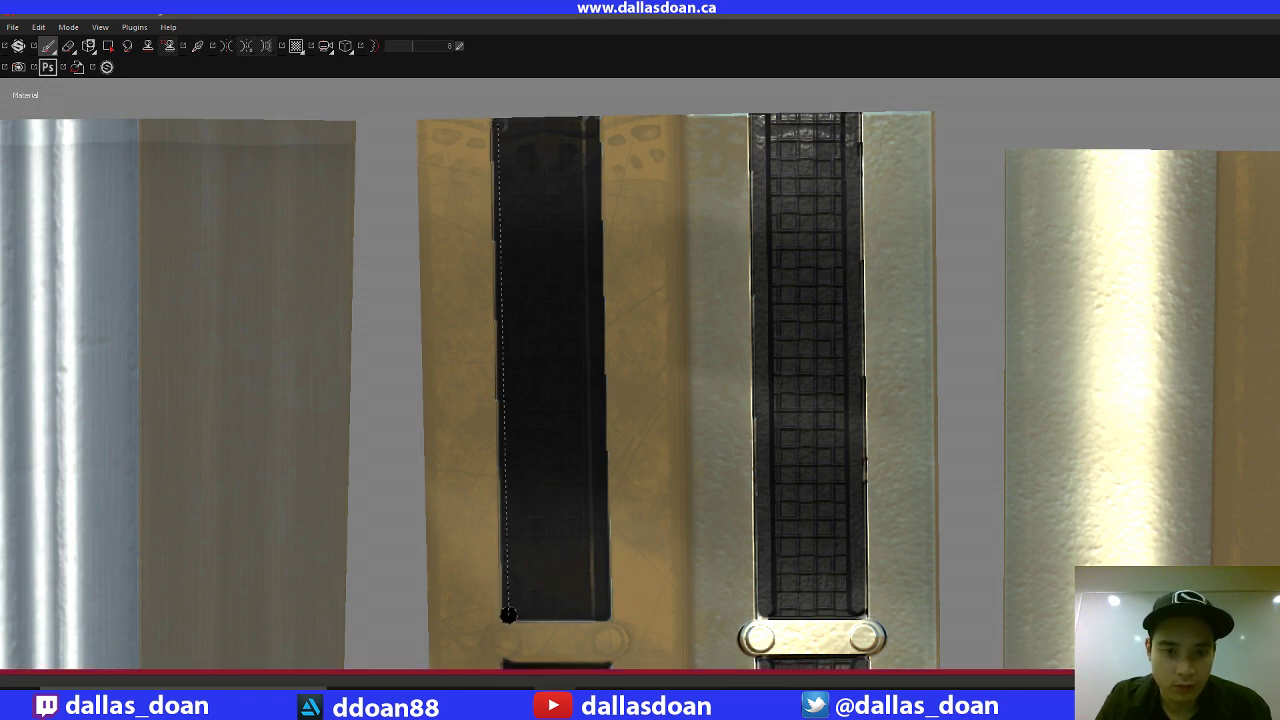
shift+click(508, 614)
Paint mask lines down both edges of the darker inlay strip between the first and second clasps.
alt+middle_drag(656, 515, 670, 229)
alt+middle_drag(671, 297, 648, 105)
middle_drag(589, 218, 629, 173)
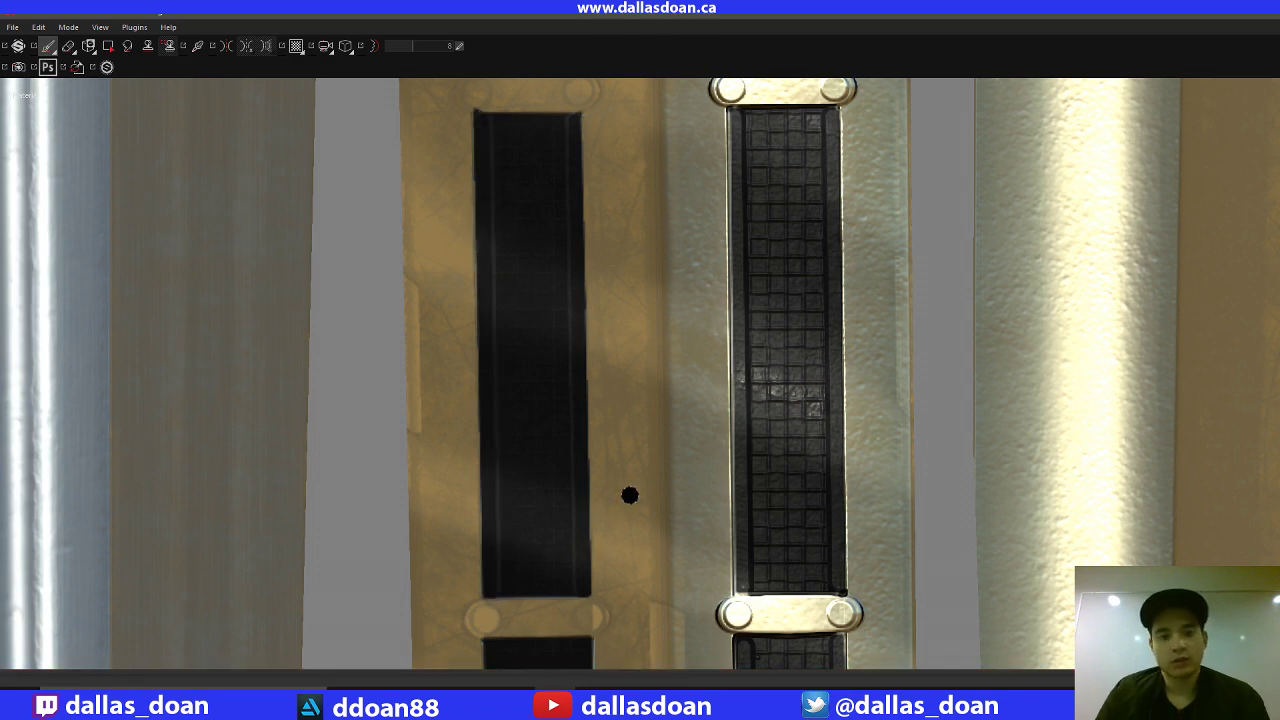
Paint straight mask lines down both edges of the darker inlay strip between the second and third clasps.
mouse_move(627, 494)
middle_down()
mouse_move(607, 378)
mouse_move(617, 303)
mouse_move(674, 277)
mouse_move(667, 265)
middle_up()
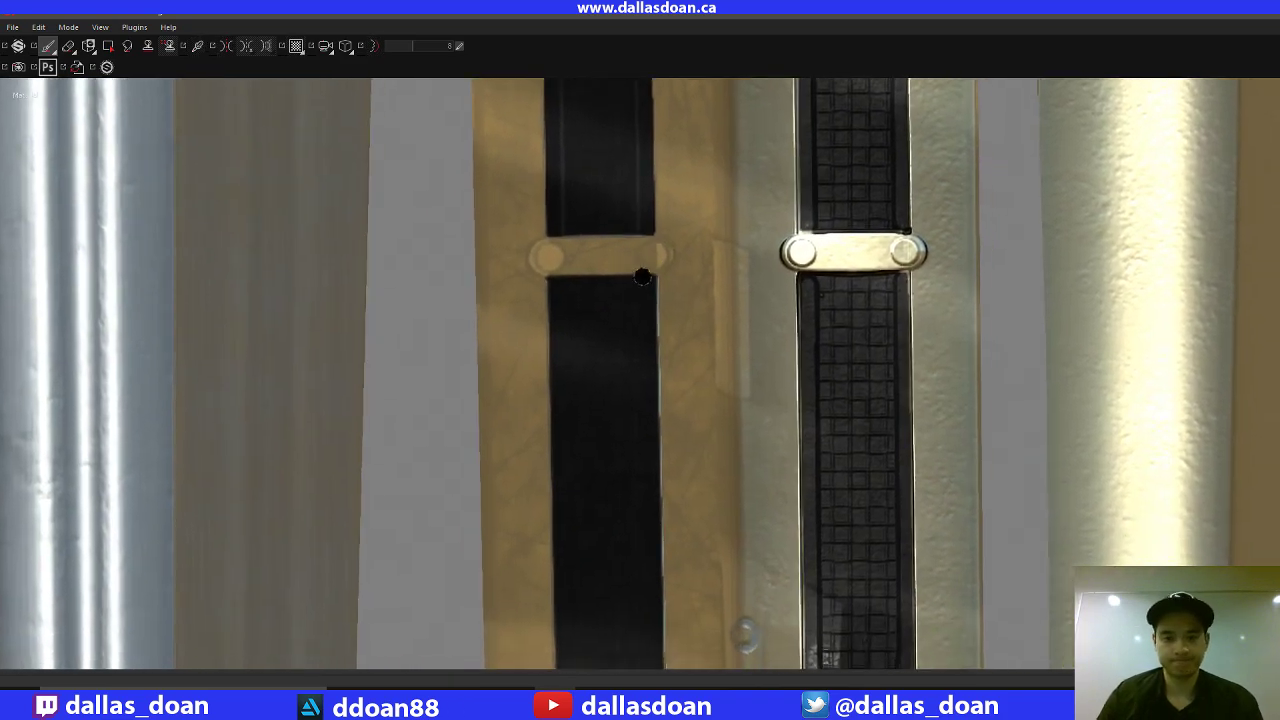
mouse_move(650, 320)
alt+middle_down()
mouse_move(622, 313)
mouse_move(676, 313)
mouse_move(608, 308)
alt+middle_up()
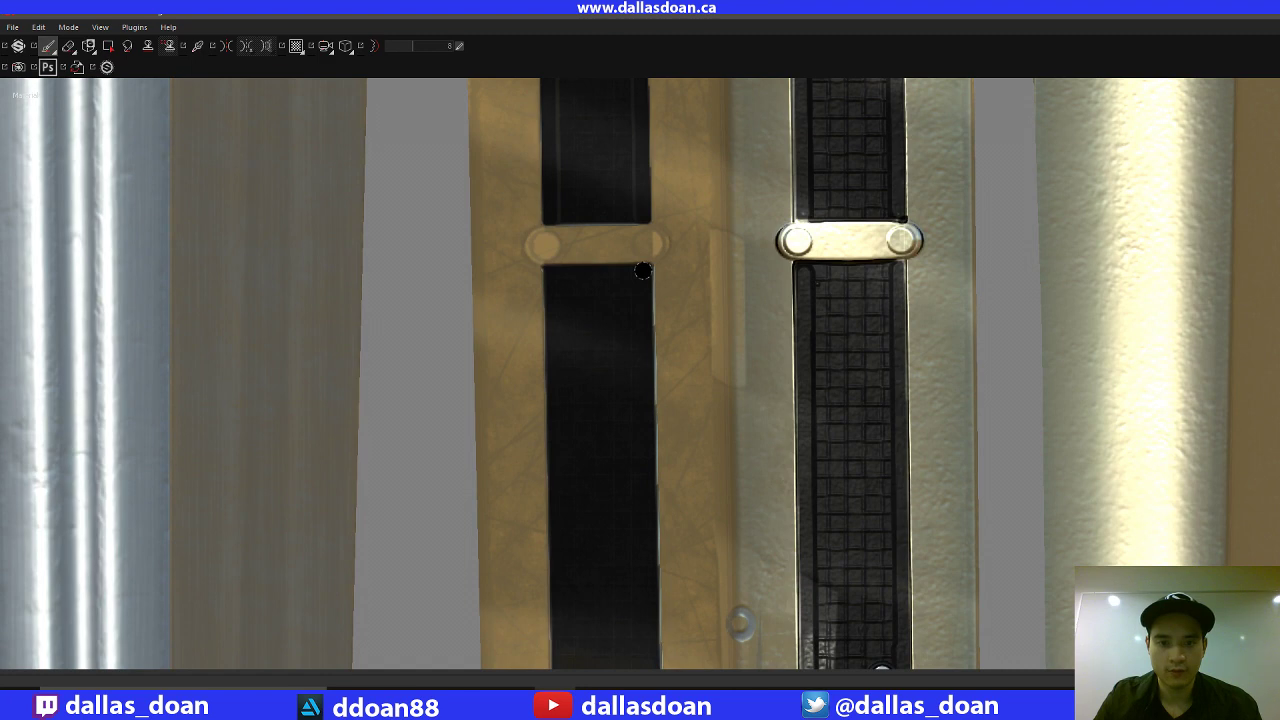
alt+middle_drag(654, 330, 626, 204)
alt+middle_drag(651, 275, 700, 206)
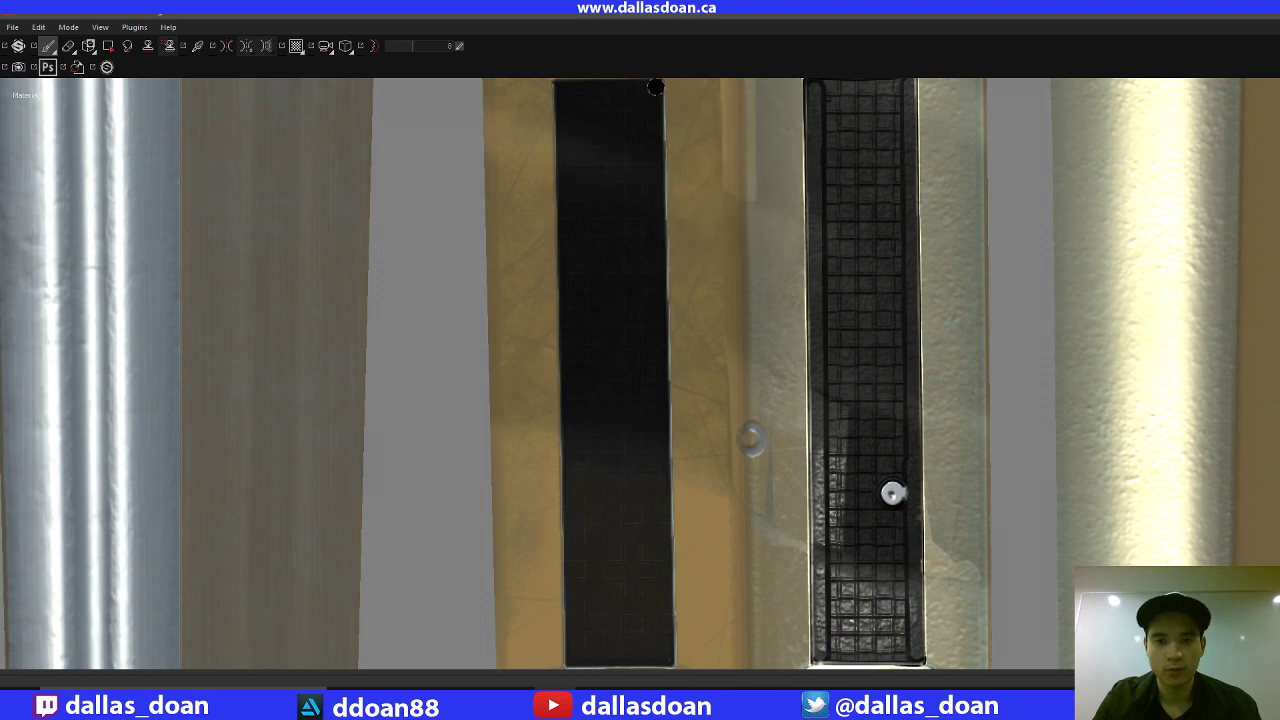
shift+click(666, 658)
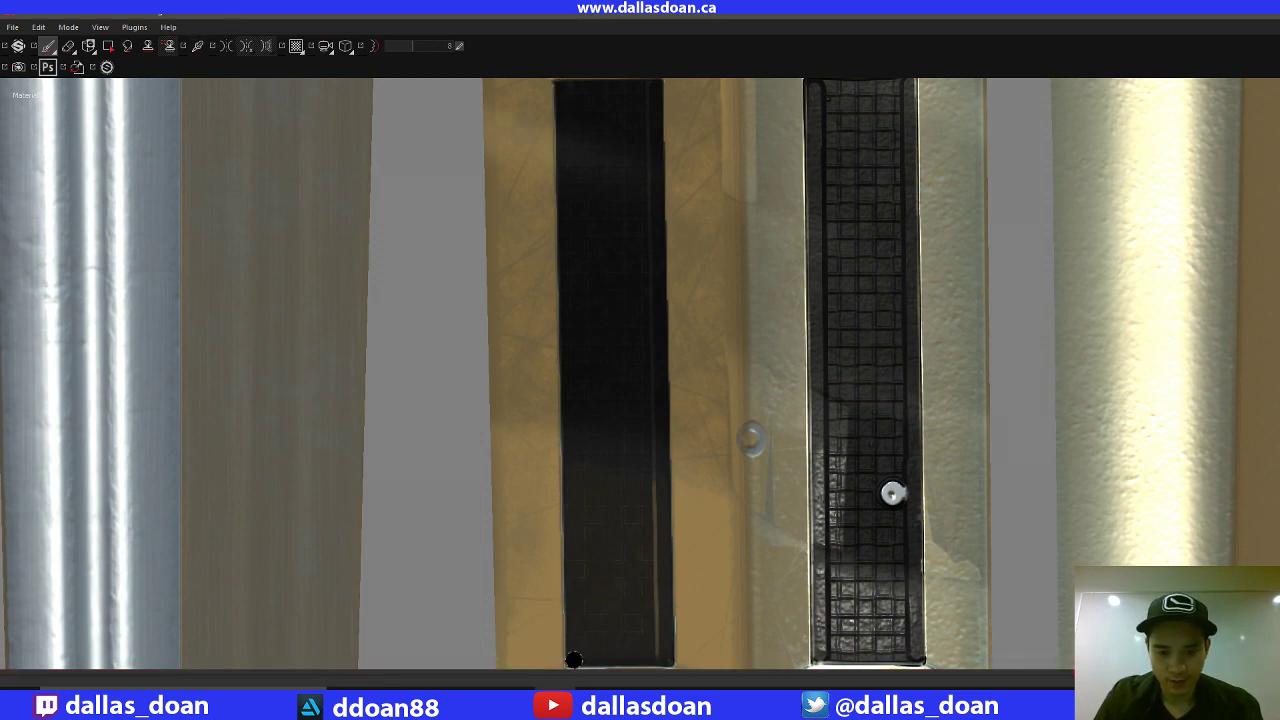
shift+click(573, 660)
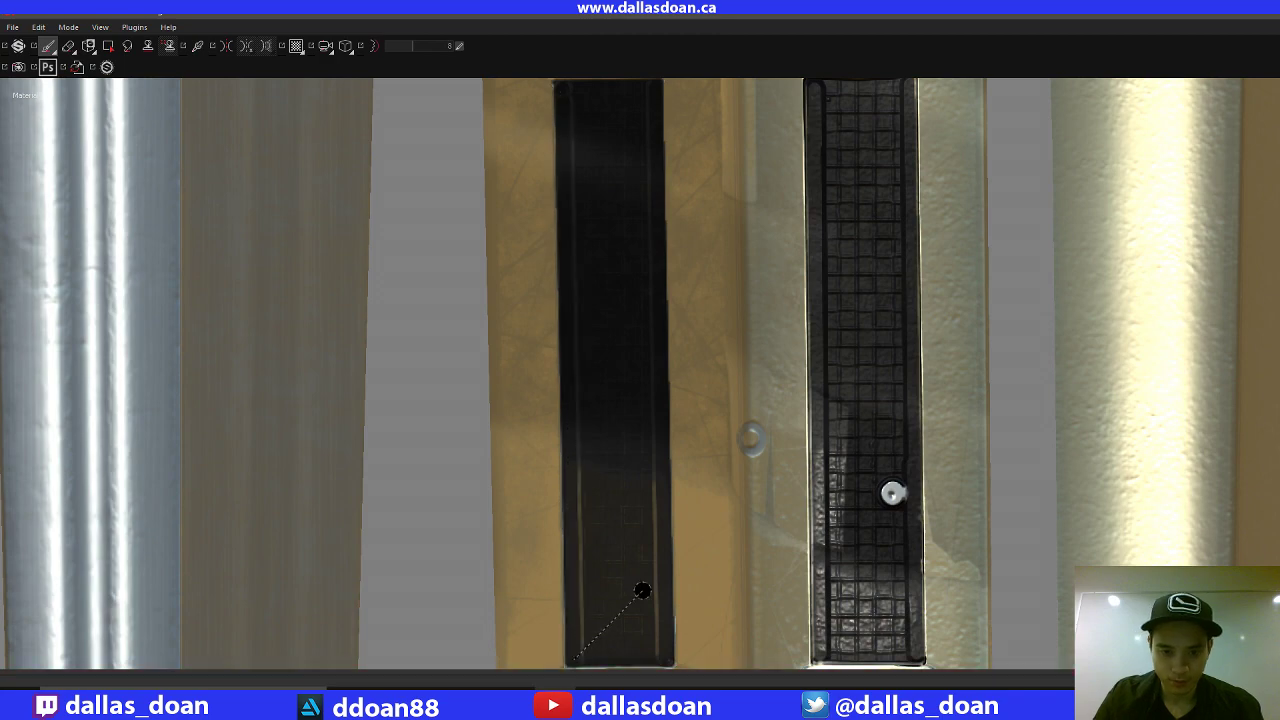
Paint straight mask lines down both edges of the darker inlay strip between the third and fourth clasps.
mouse_move(684, 580)
alt+middle_down()
mouse_move(655, 289)
mouse_move(658, 84)
alt+middle_up()
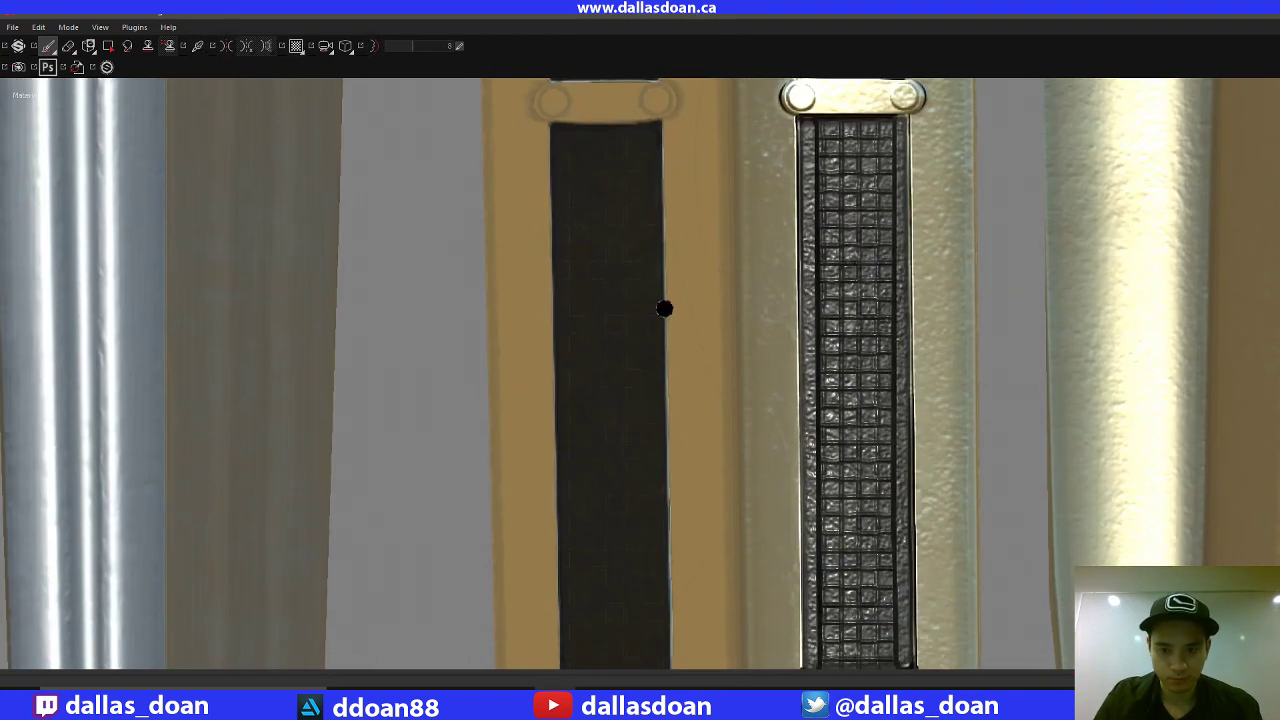
alt+middle_drag(662, 306, 657, 277)
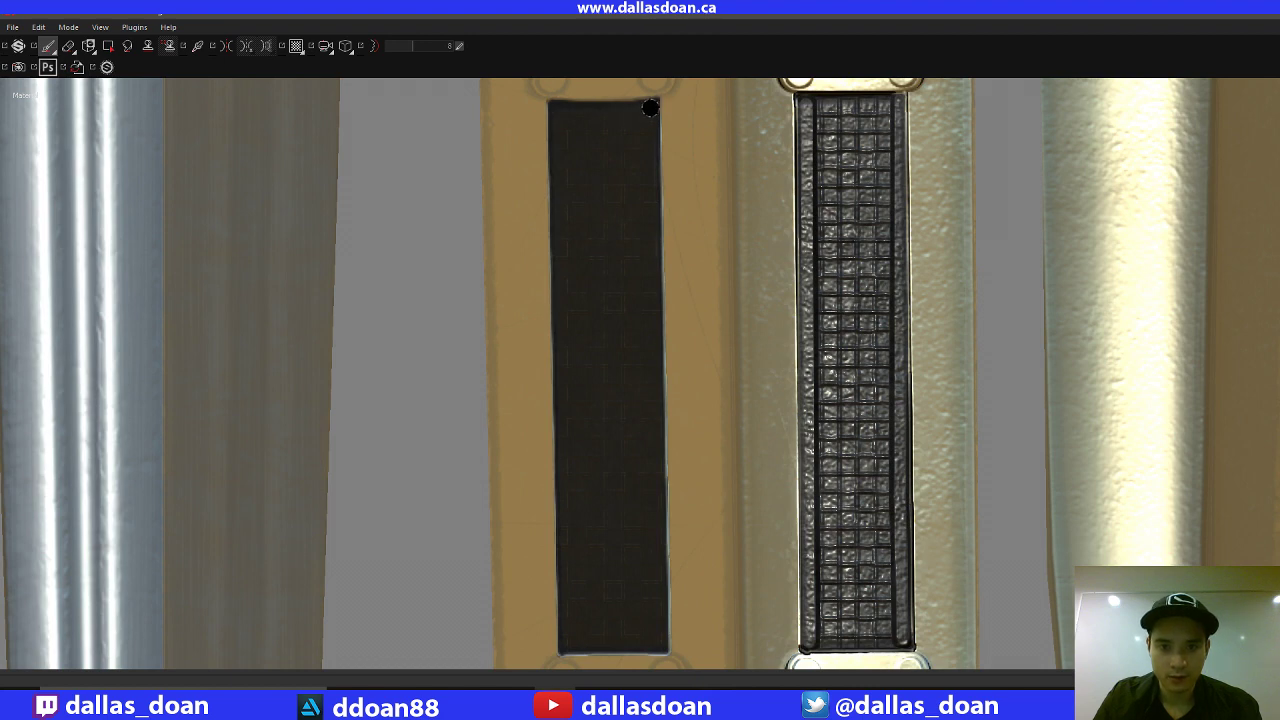
shift+click(662, 647)
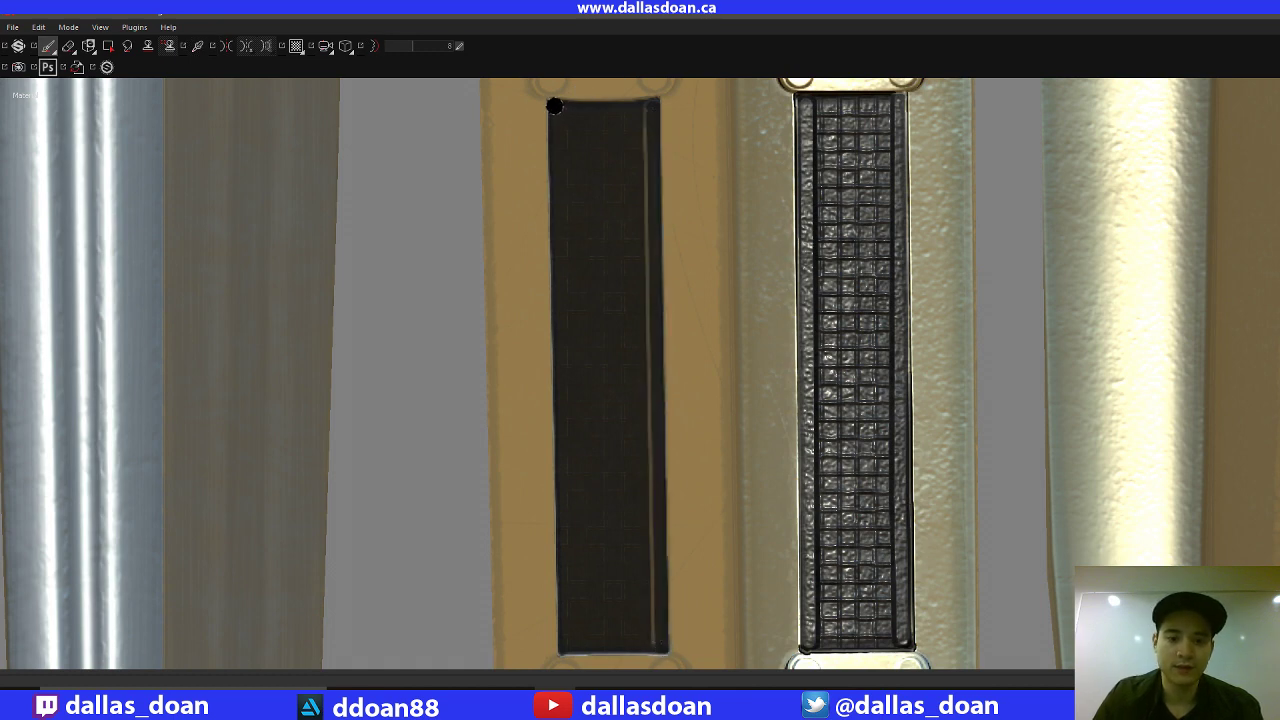
shift+click(566, 649)
Paint straight mask lines down both edges of the darker inlay strip below the last clasp, redoing the left one.
mouse_move(651, 521)
alt+middle_down()
mouse_move(666, 374)
mouse_move(660, 125)
alt+middle_up()
alt+drag(650, 380, 631, 183)
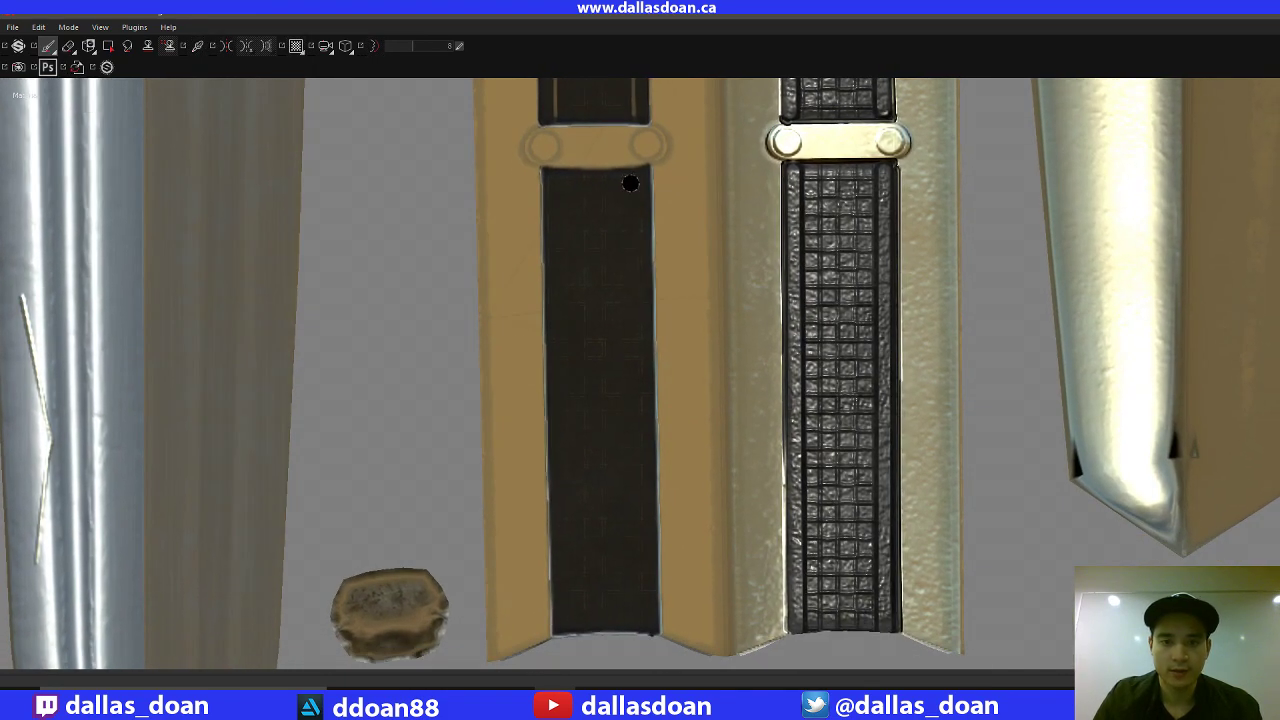
click(643, 172)
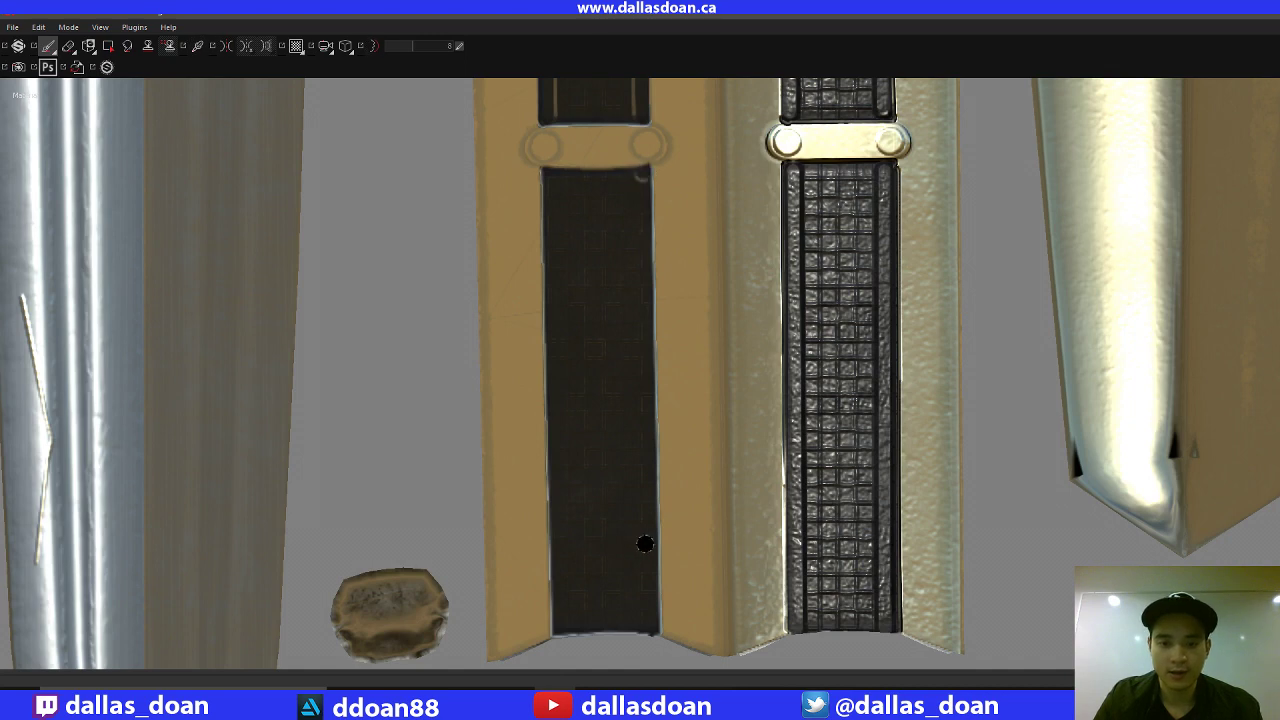
shift+click(652, 628)
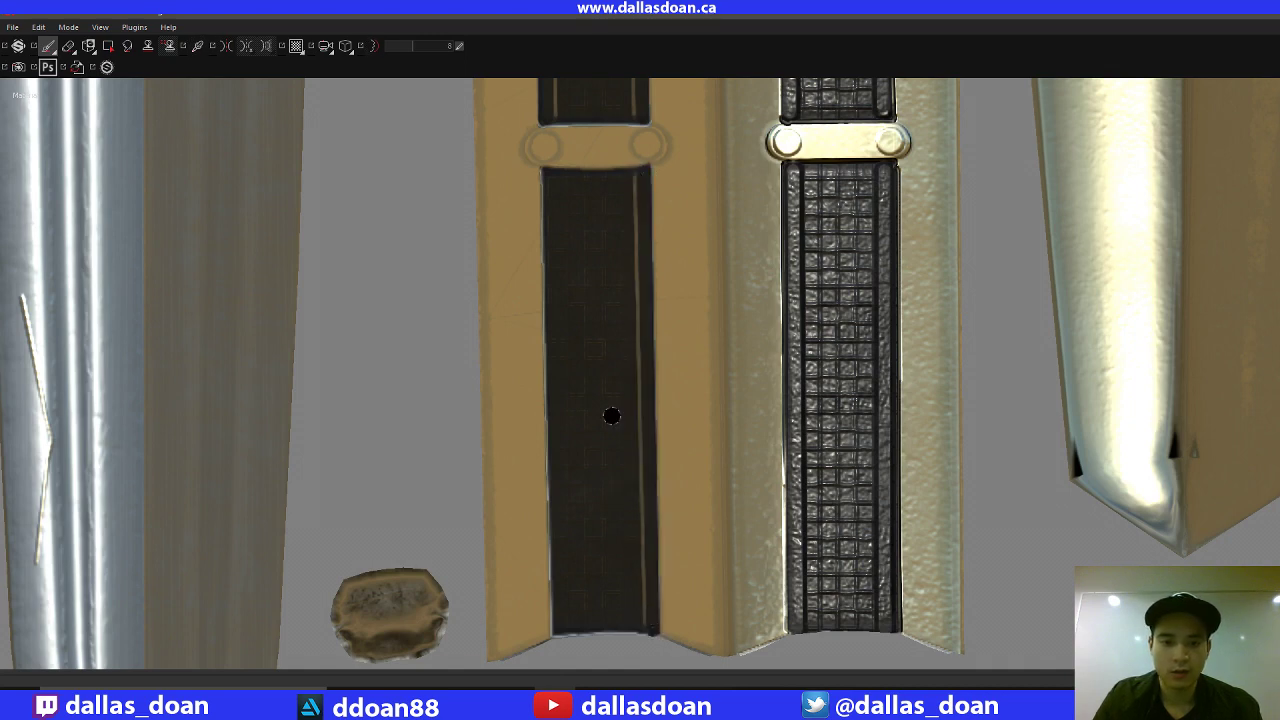
click(548, 177)
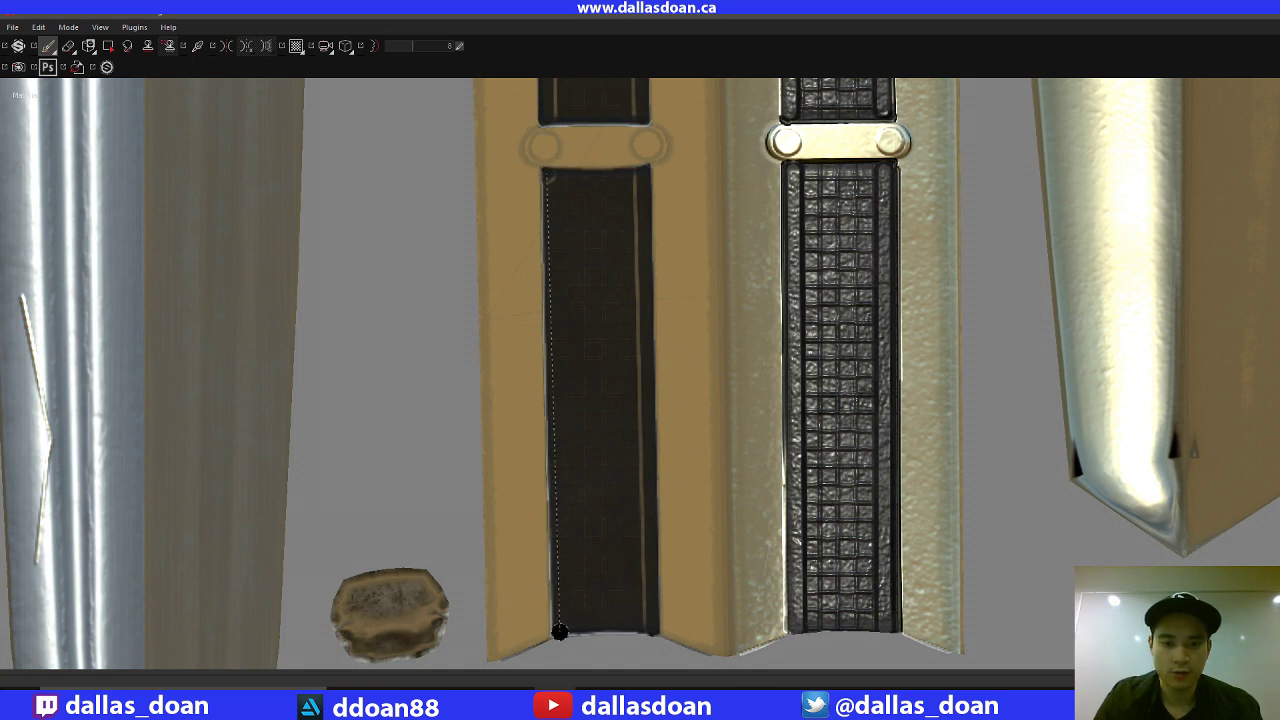
shift+click(559, 632)
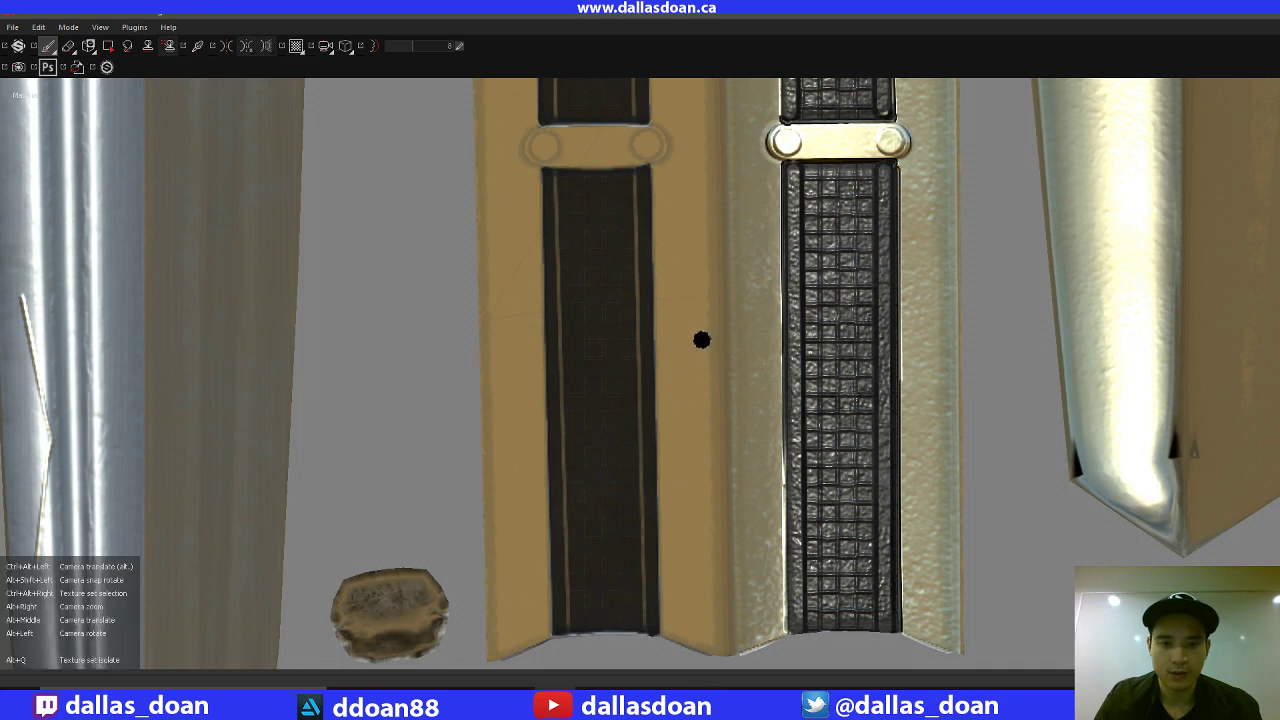
alt+middle_drag(701, 340, 697, 440)
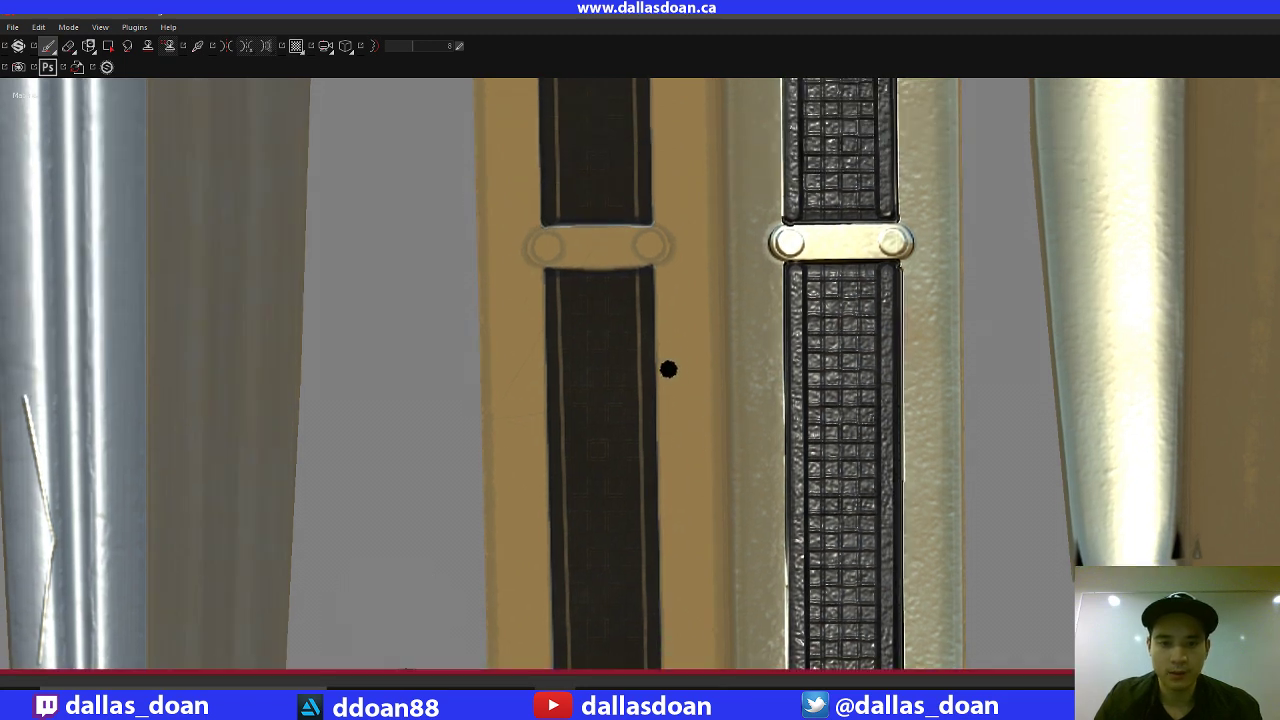
alt+middle_drag(620, 366, 620, 209)
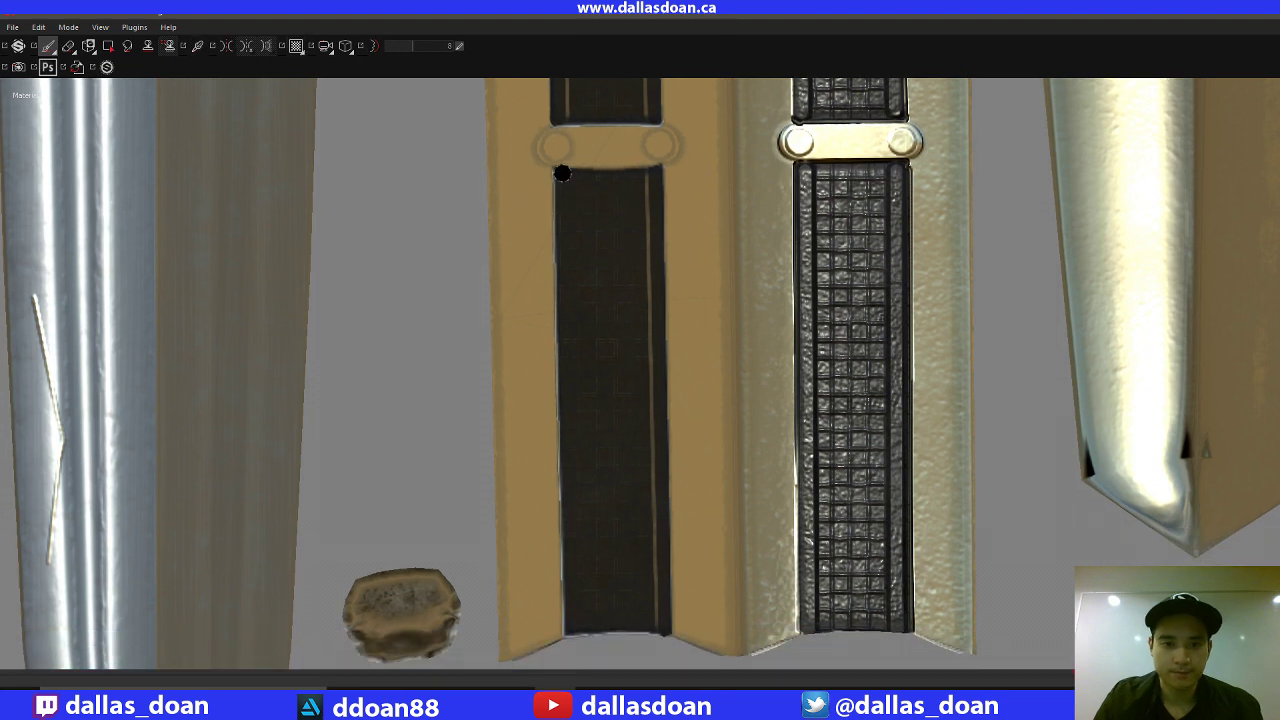
shift+click(569, 633)
Check the border lines along the full inlay strips in 2D, and show the 3D view alongside to examine them on the scabbard.
alt+middle_drag(838, 450, 717, 446)
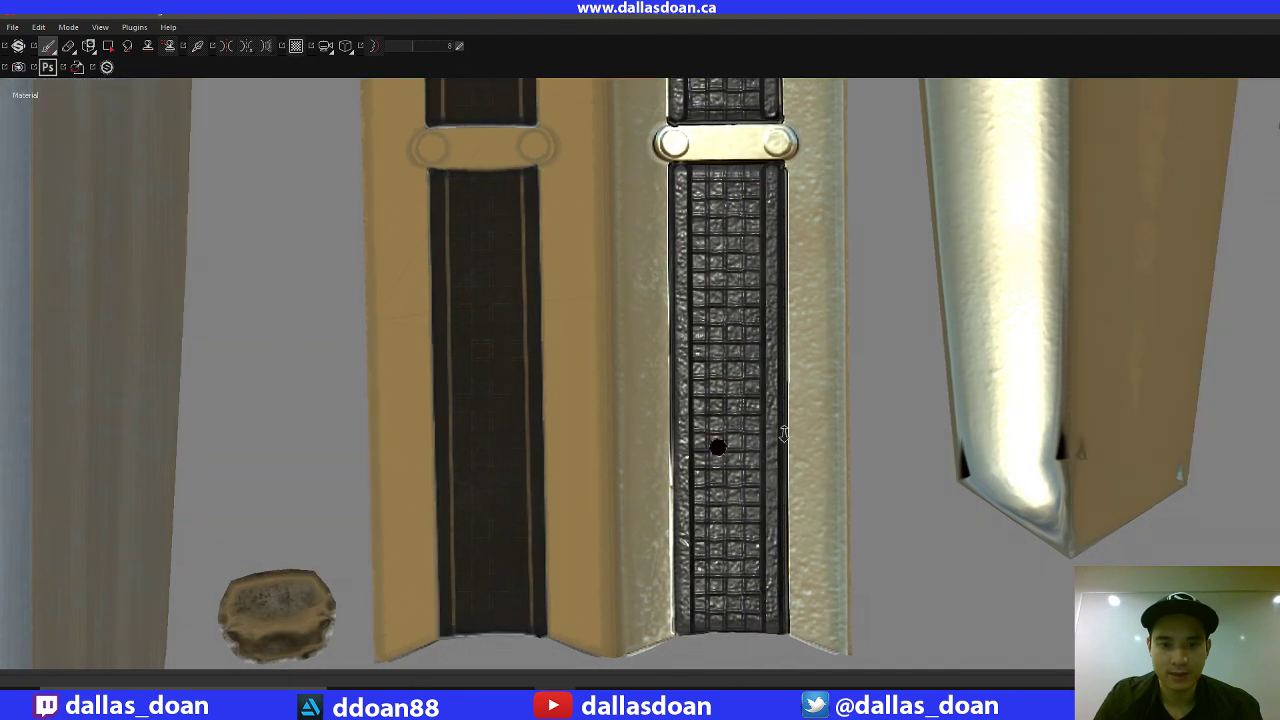
mouse_move(717, 446)
alt+right_down()
mouse_move(516, 399)
mouse_move(382, 402)
alt+right_up()
alt+middle_drag(590, 417, 618, 685)
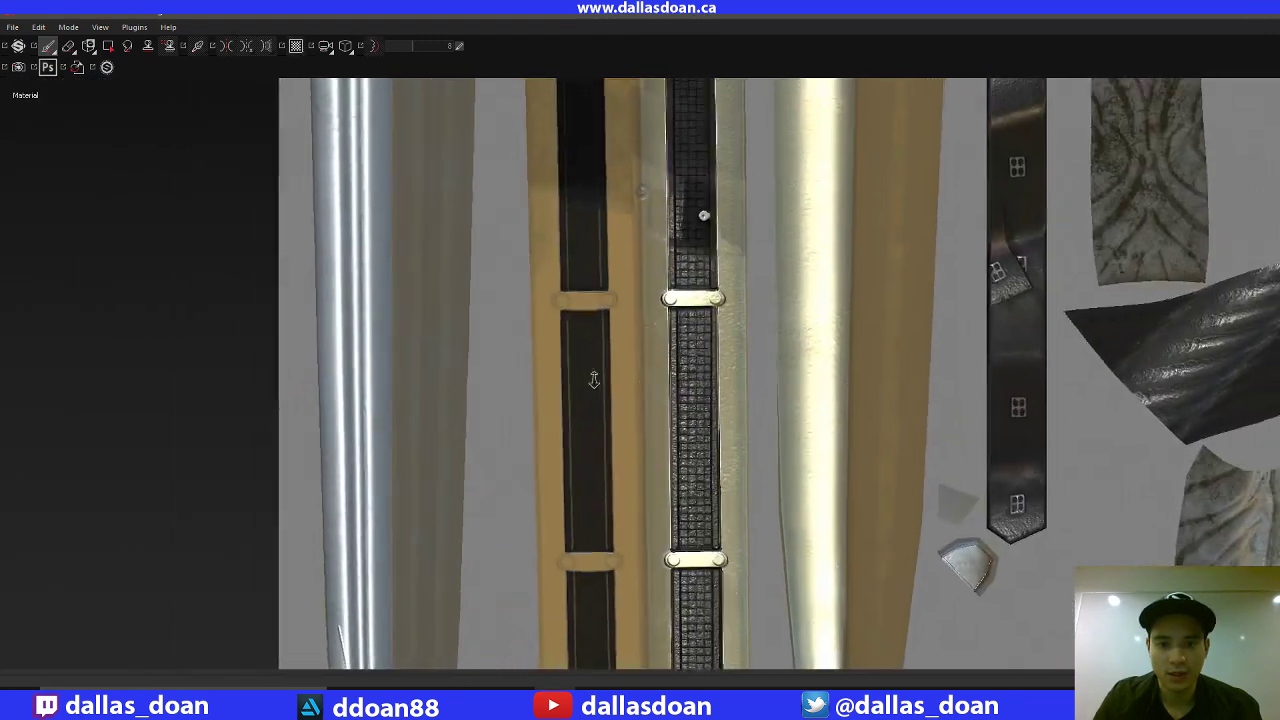
alt+right_drag(594, 377, 524, 371)
alt+middle_drag(523, 371, 619, 370)
alt+right_drag(619, 370, 391, 371)
key(F1)
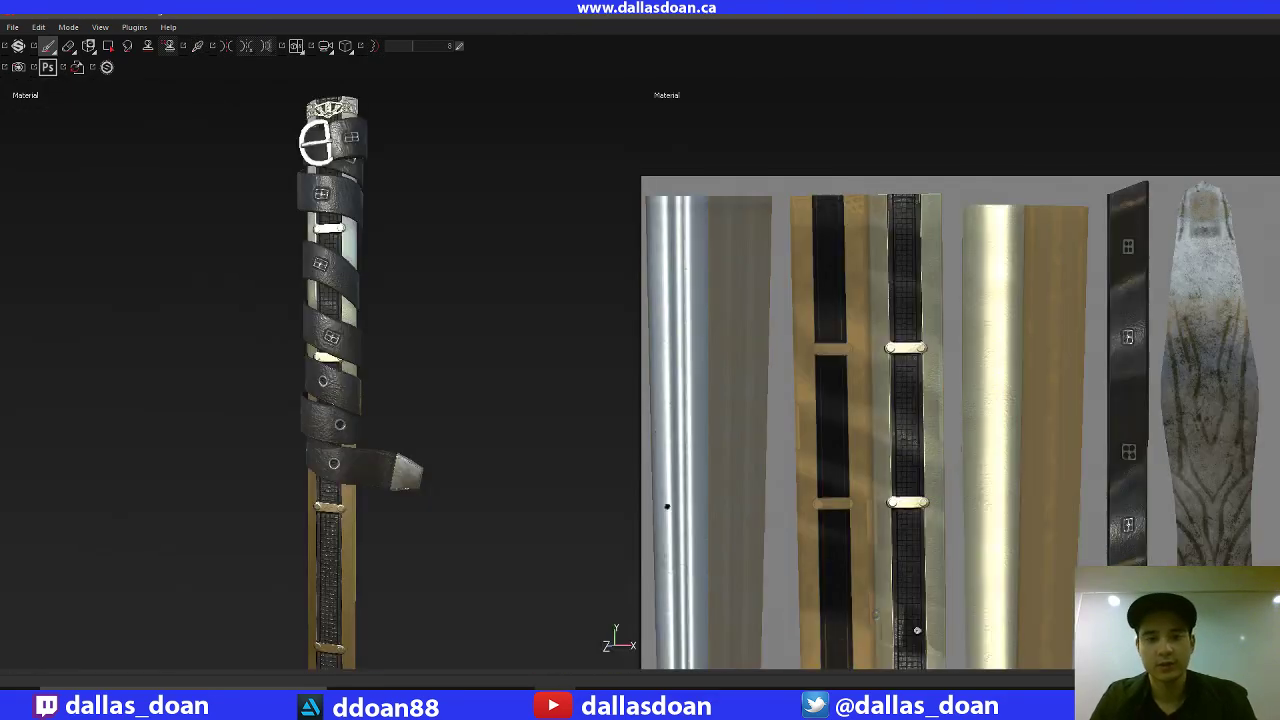
alt+middle_drag(517, 419, 548, 357)
alt+right_drag(548, 357, 645, 365)
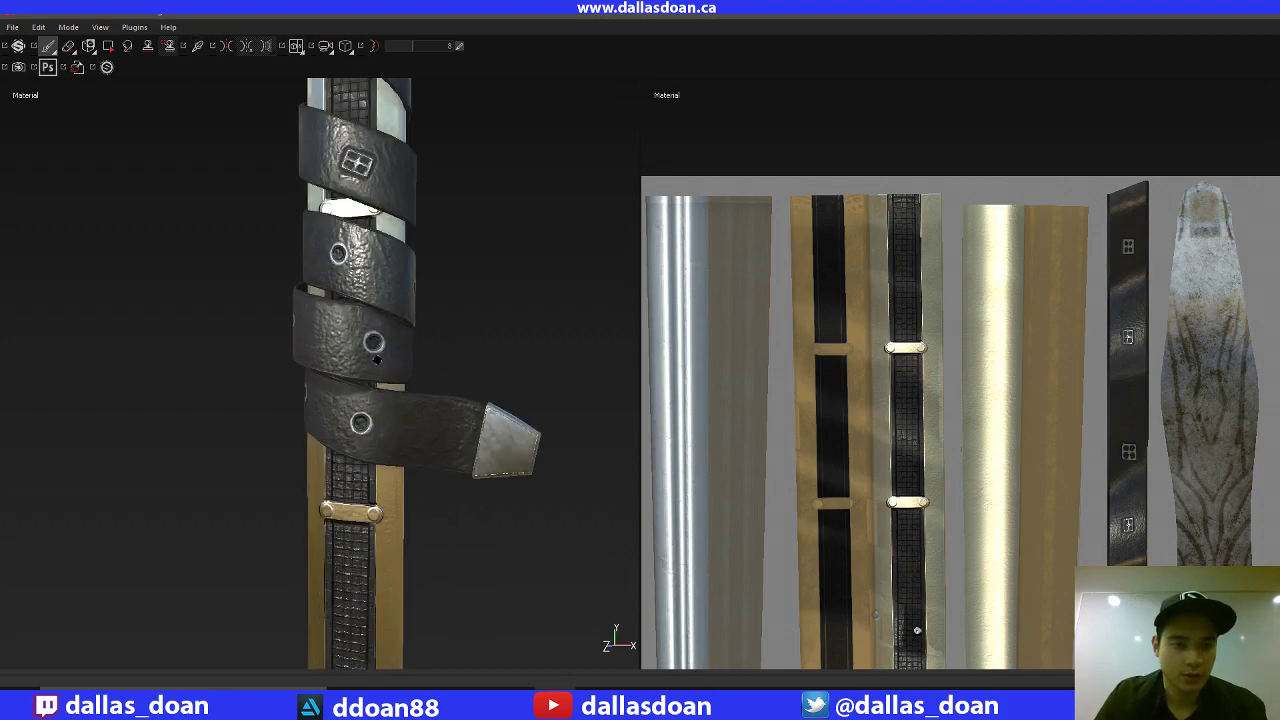
alt+middle_drag(645, 365, 648, 306)
alt+right_drag(500, 360, 540, 362)
alt+drag(530, 370, 526, 291)
alt+middle_drag(543, 396, 606, 371)
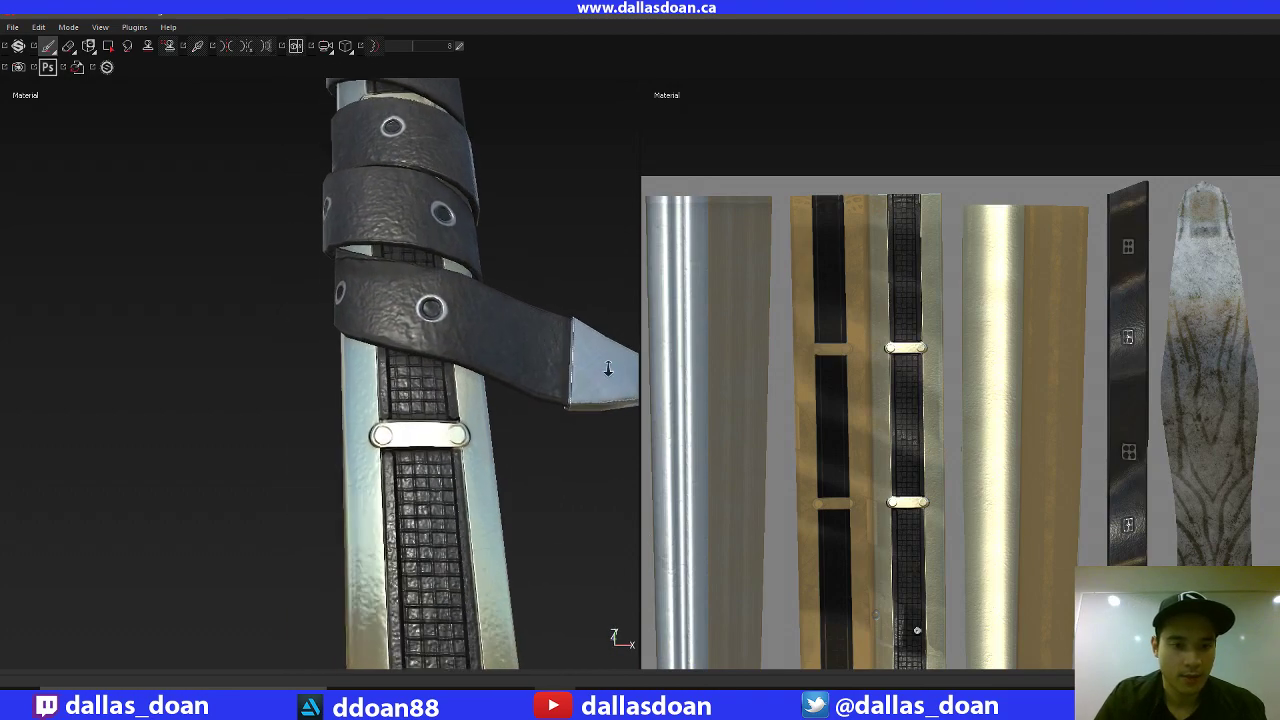
alt+drag(540, 345, 471, 458)
Compare the wrapped belt and inlay strips on the 3D scabbard with the reference image in Photos.
key(alt+Tab)
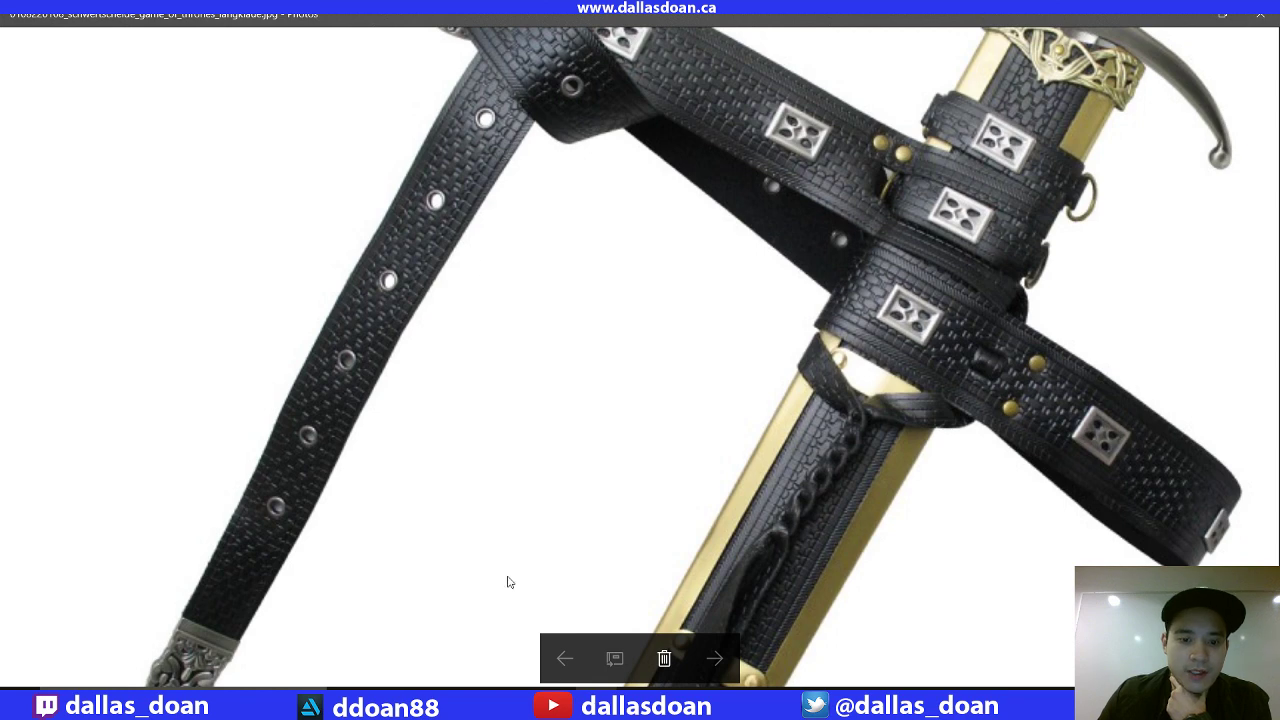
key(alt+Tab)
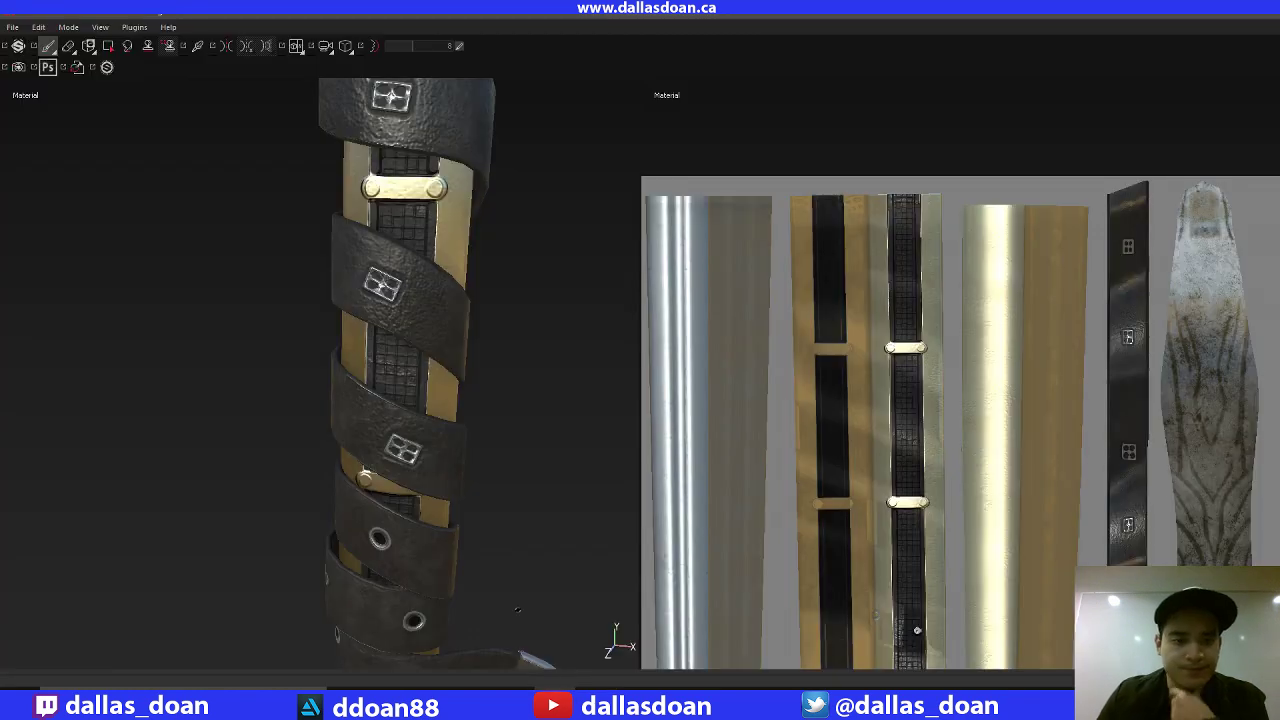
drag(510, 415, 502, 315)
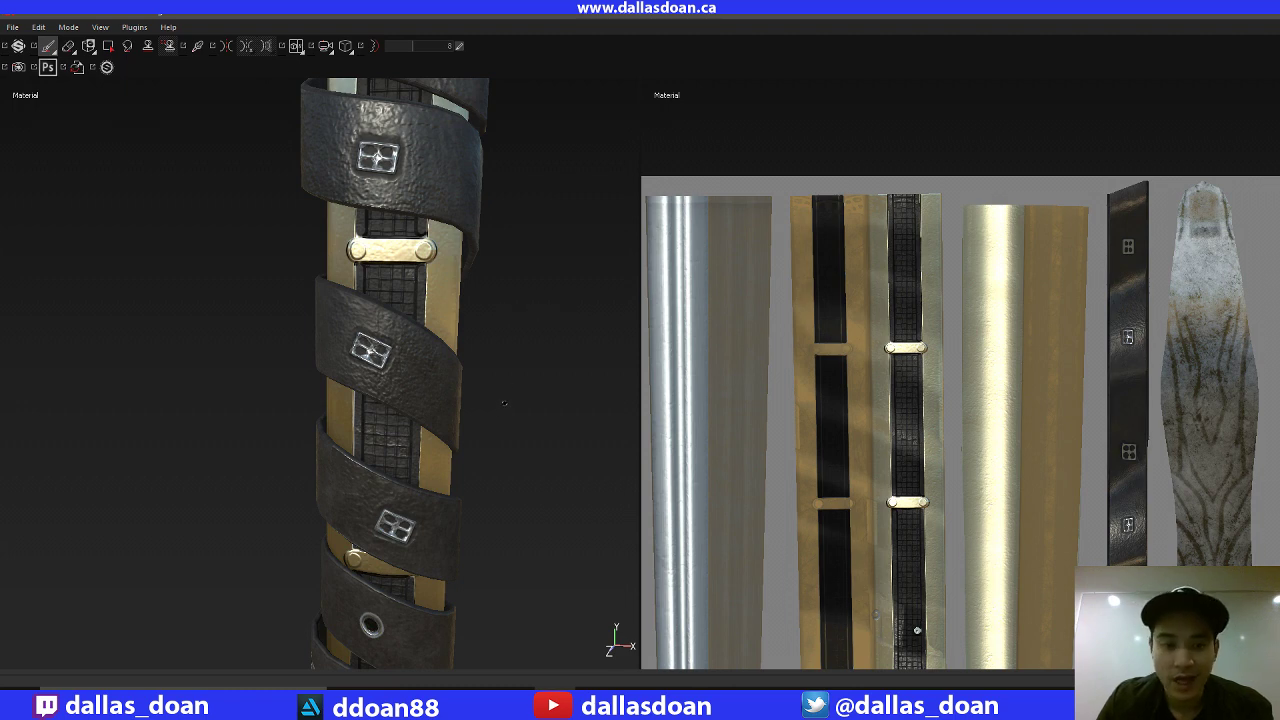
alt+middle_drag(504, 403, 492, 332)
scroll(482, 370, down, 5)
alt+drag(478, 385, 458, 336)
scroll(458, 336, up, 5)
alt+middle_drag(458, 336, 475, 463)
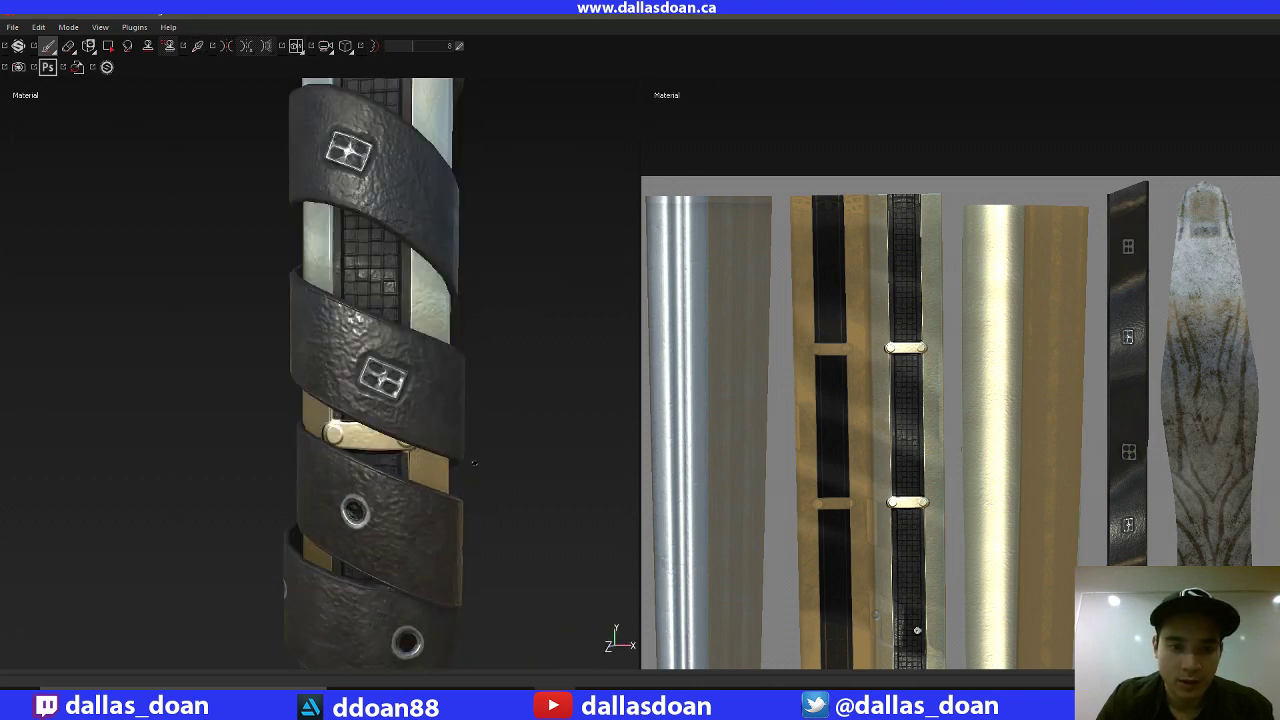
scroll(475, 463, up, 2)
alt+middle_drag(480, 343, 491, 442)
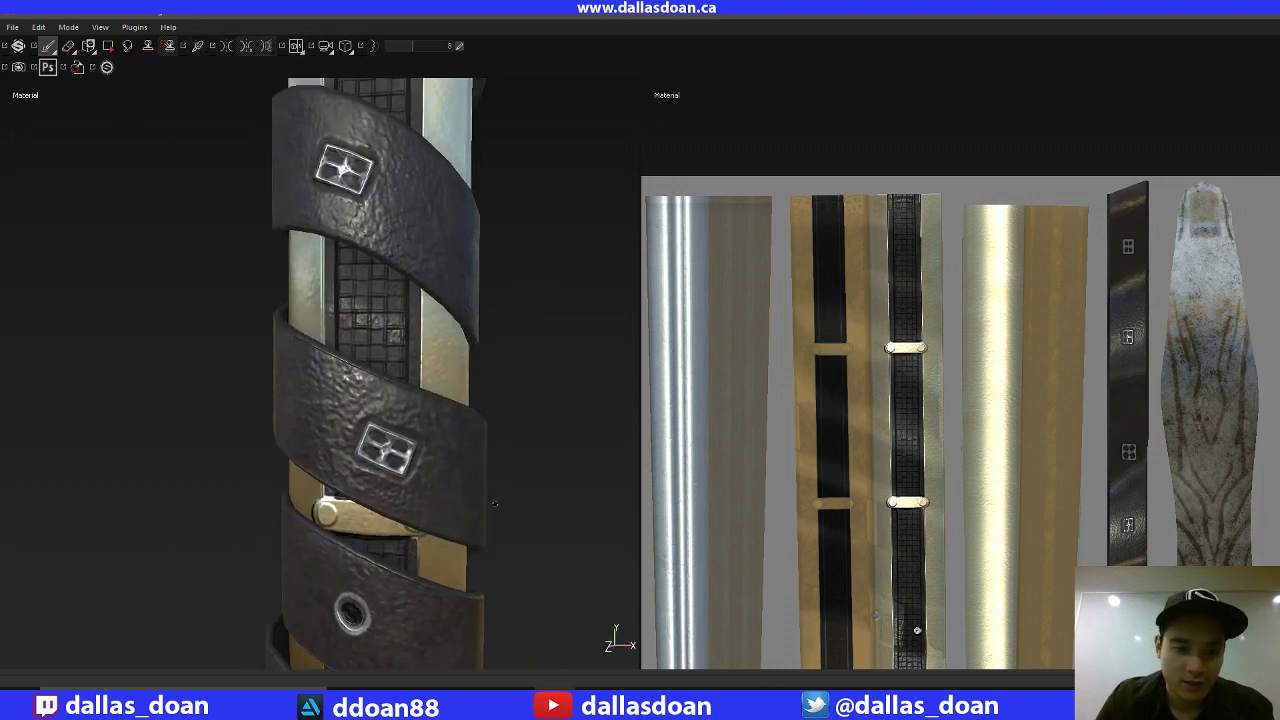
key(alt+Tab)
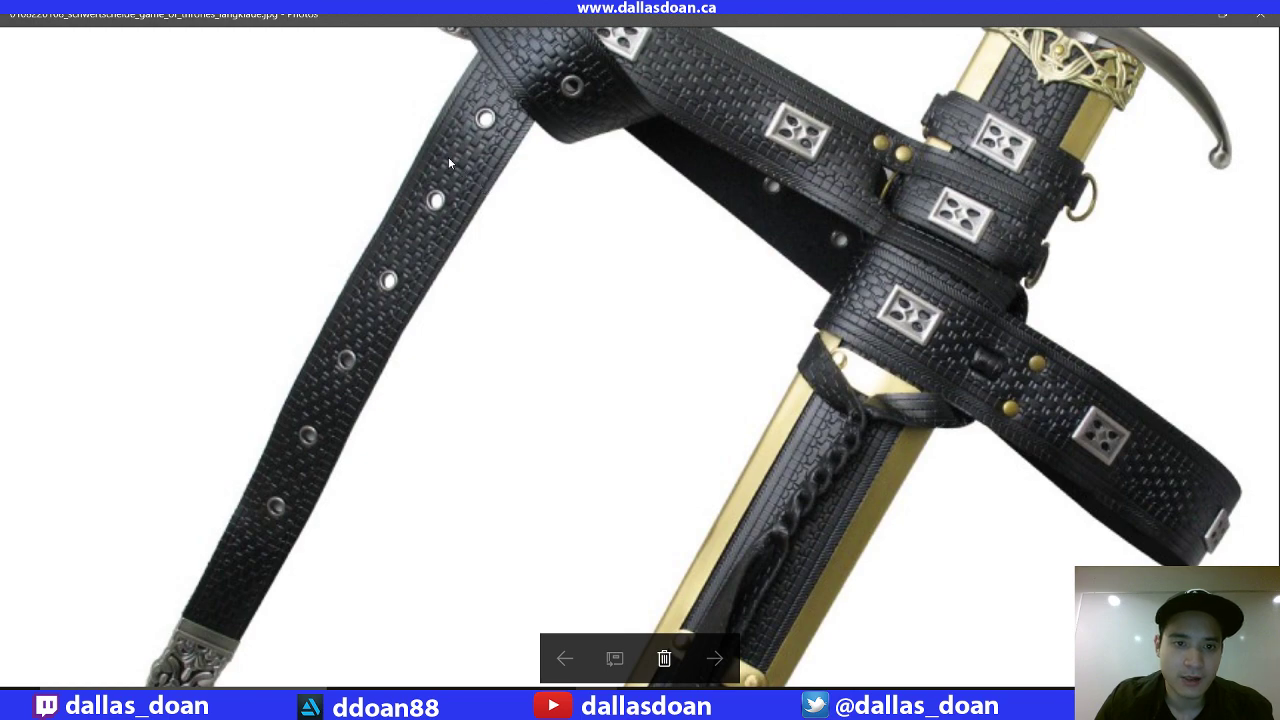
key(alt+Tab)
Try a single mask dab on the grid pattern near the upper end of the inlay strip and undo it.
scroll(425, 378, up, 2)
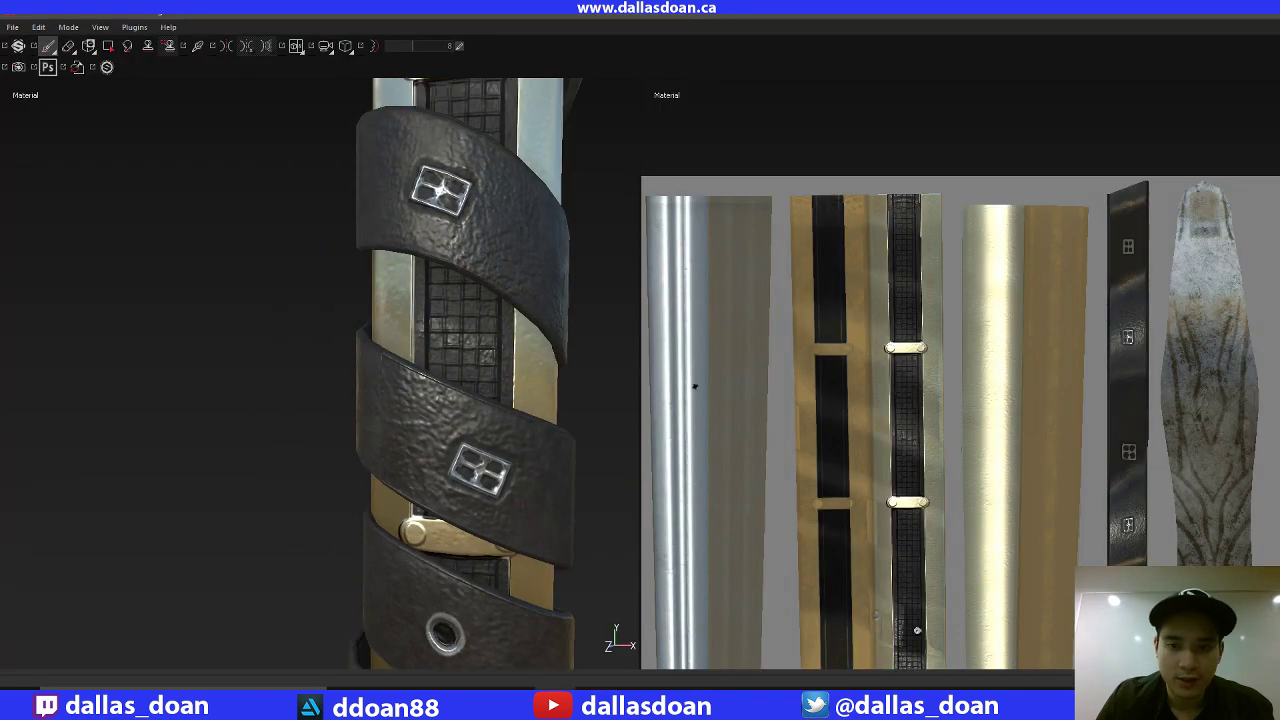
scroll(854, 400, up, 5)
scroll(920, 250, up, 3)
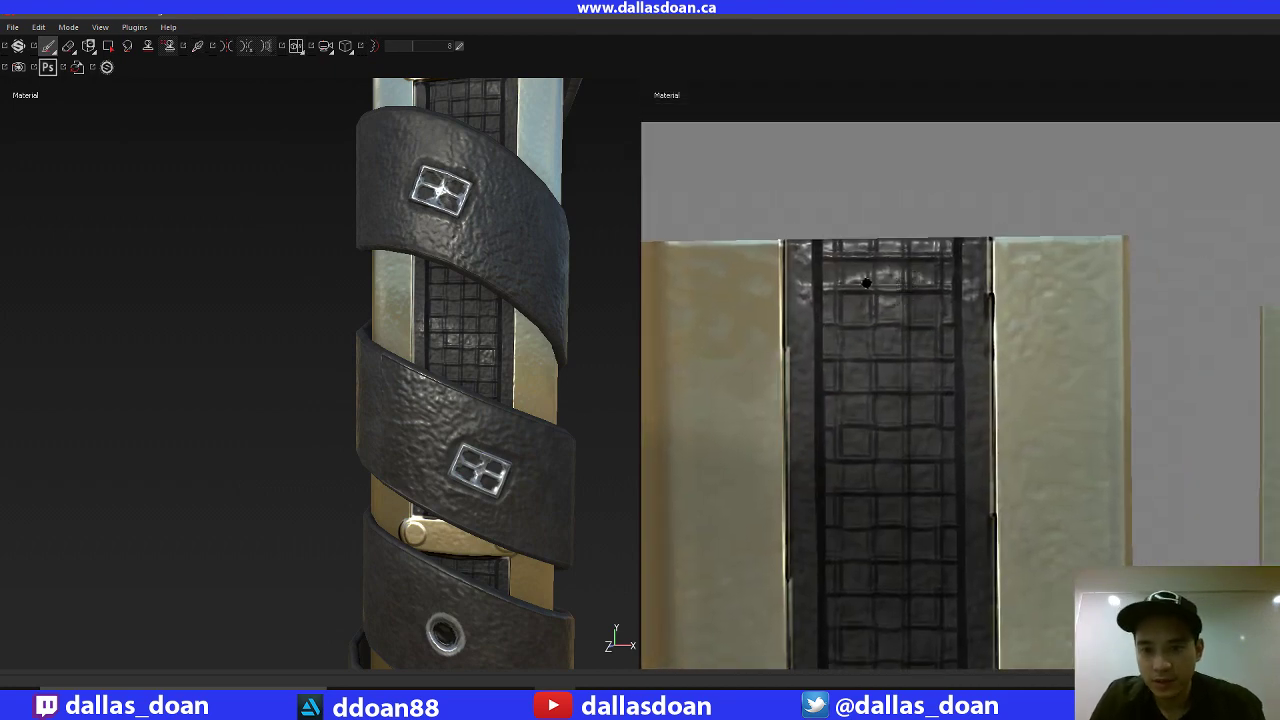
click(850, 286)
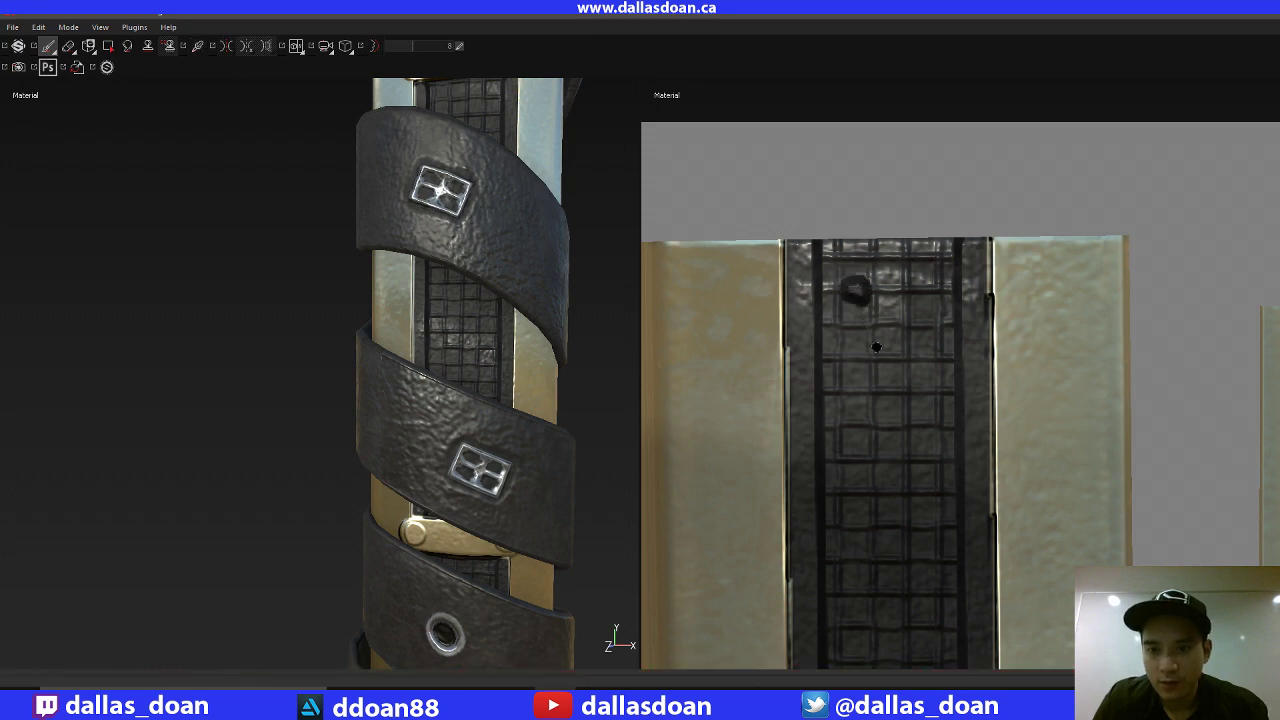
key(ctrl+z)
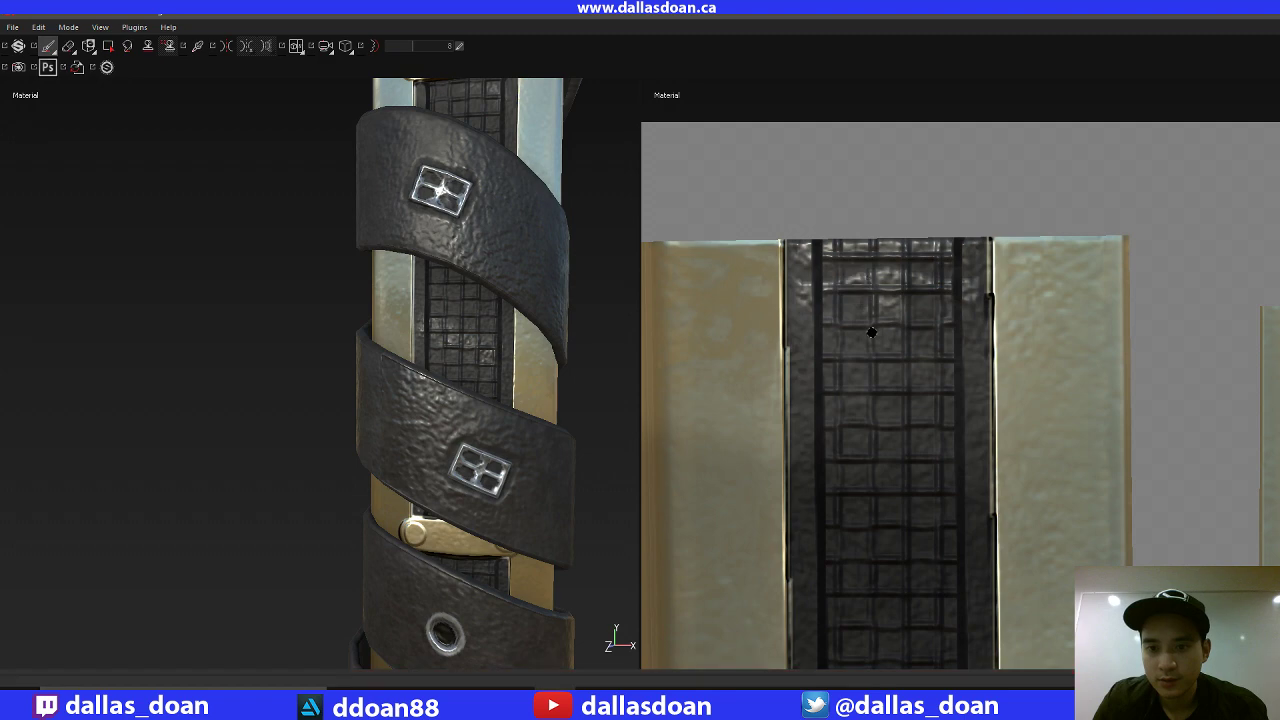
Examine the whole scabbard in 3D from several angles and distances, including the belt wraps, inlay and clasps.
alt+right_drag(938, 338, 730, 366)
alt+middle_drag(540, 400, 466, 237)
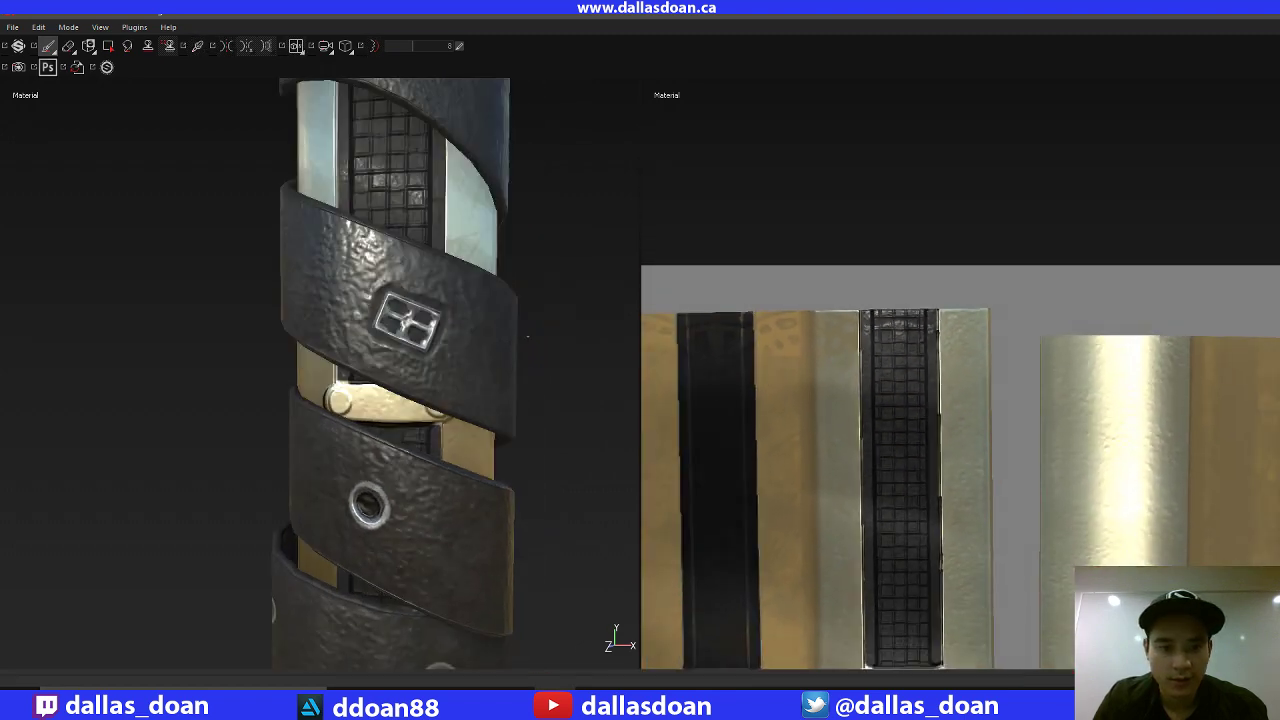
alt+right_drag(590, 270, 477, 229)
mouse_move(477, 229)
alt+middle_down()
mouse_move(532, 545)
mouse_move(464, 220)
alt+middle_up()
alt+drag(464, 220, 498, 268)
alt+right_drag(498, 268, 471, 306)
alt+drag(471, 306, 442, 306)
scroll(442, 305, up, 8)
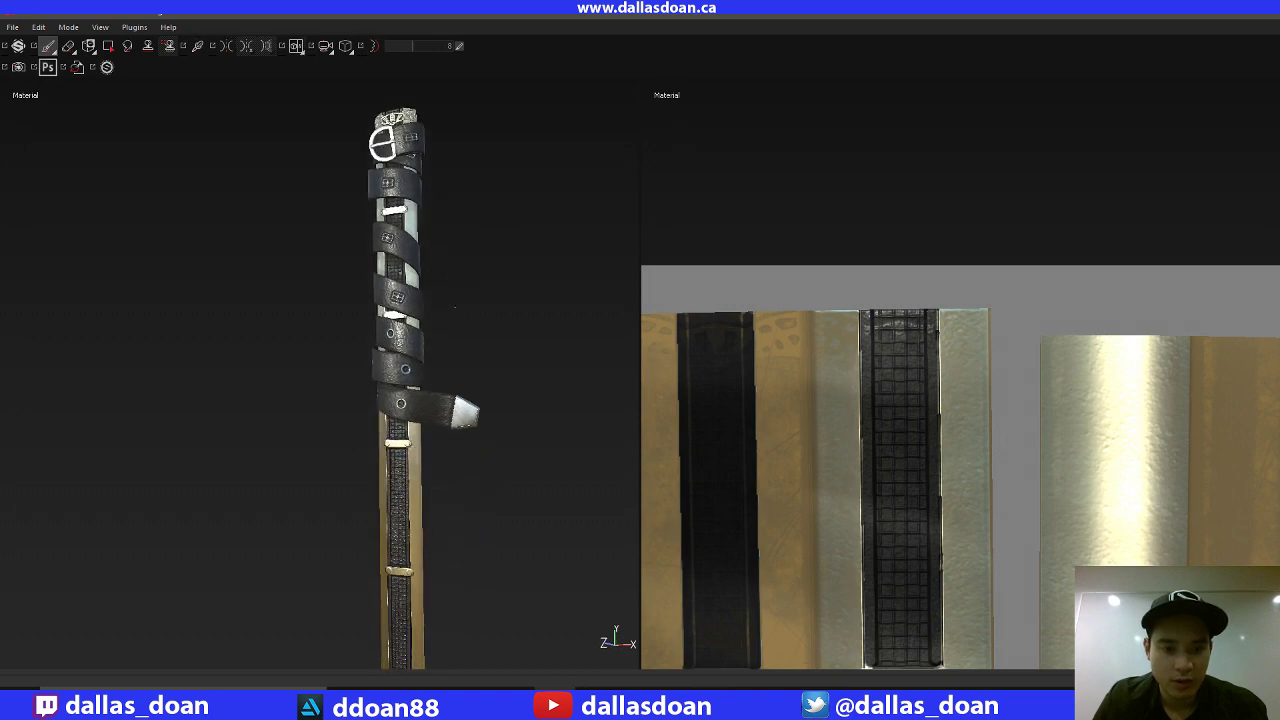
scroll(426, 415, down, 8)
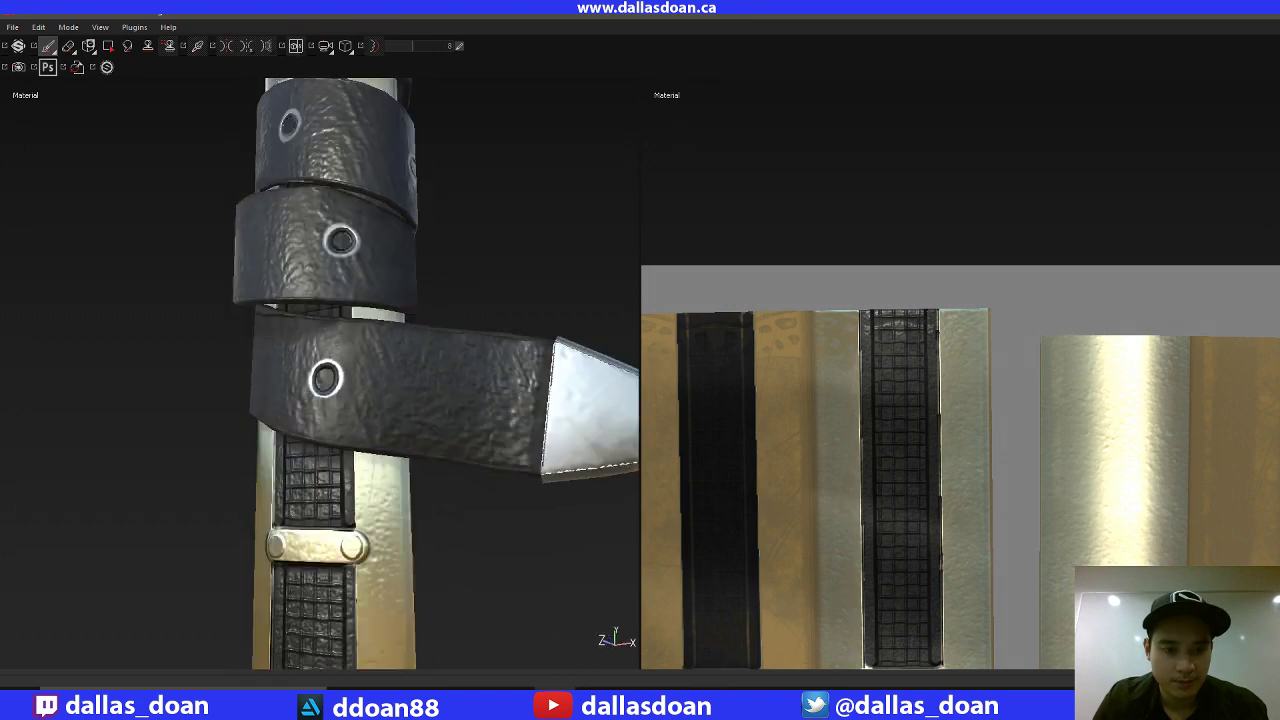
alt+right_drag(384, 518, 370, 556)
alt+drag(486, 414, 449, 420)
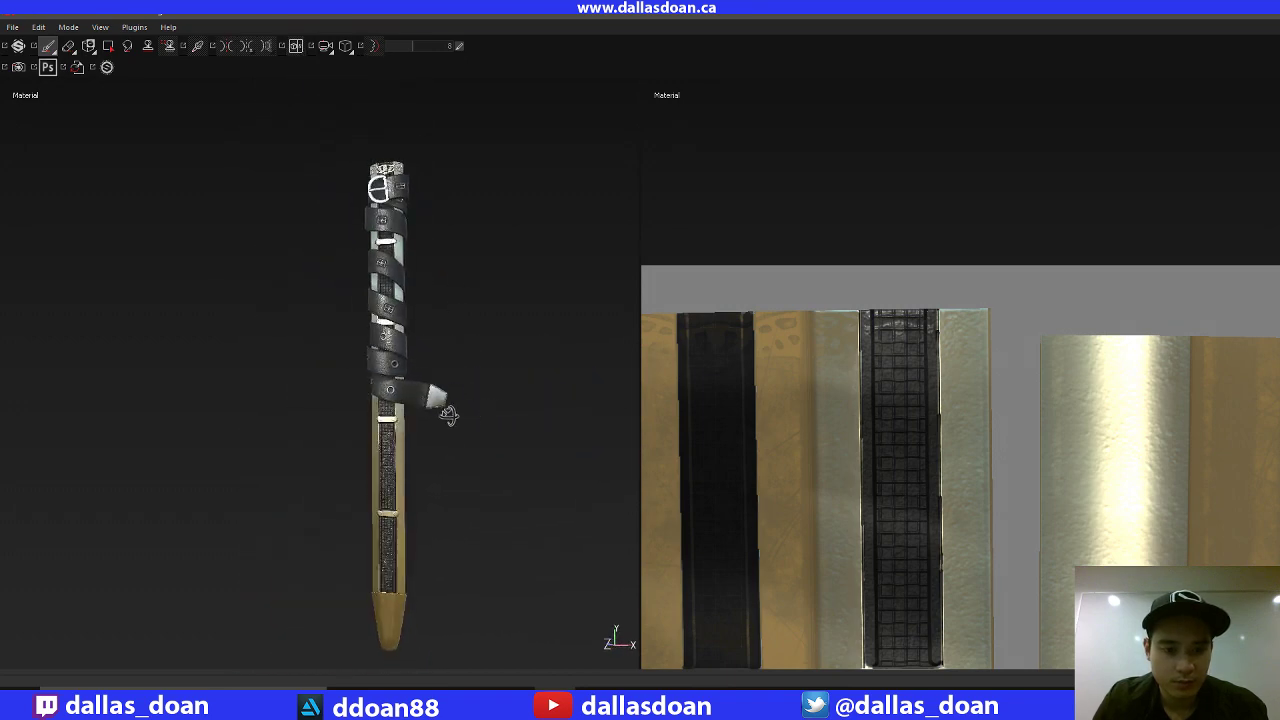
mouse_move(449, 420)
alt+right_down()
mouse_move(450, 355)
mouse_move(455, 425)
alt+right_up()
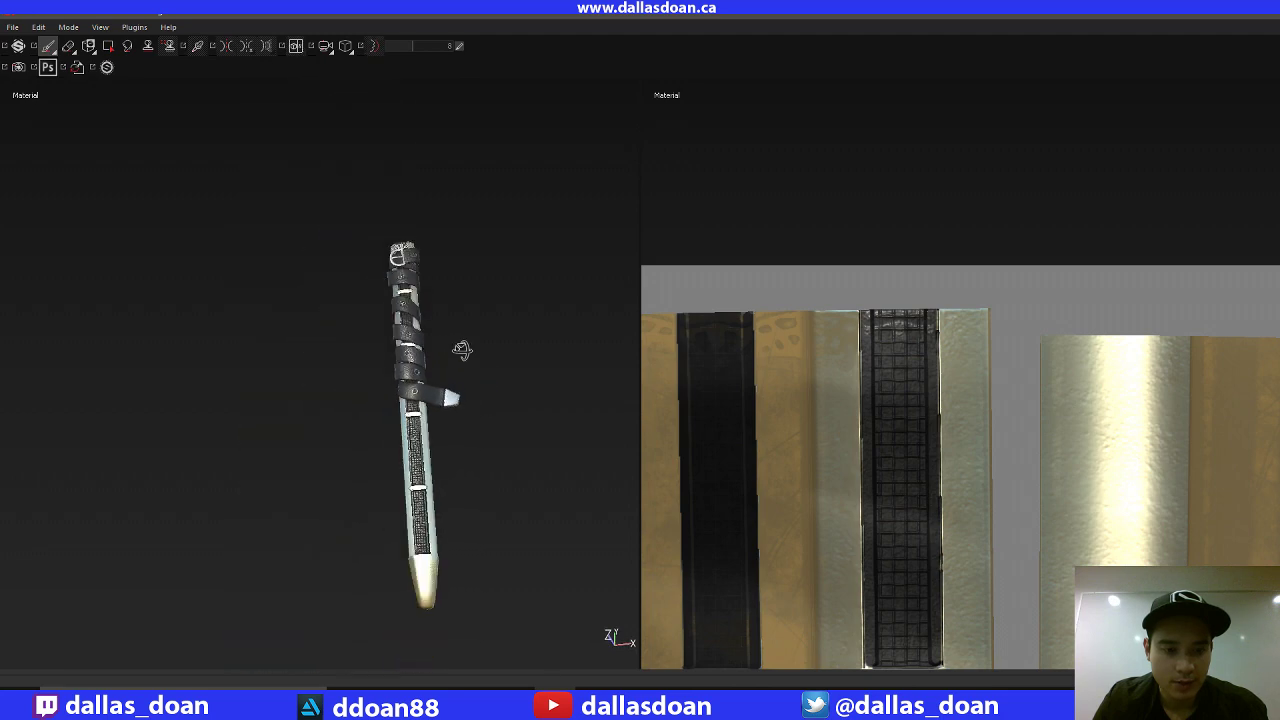
alt+drag(460, 351, 450, 408)
alt+middle_drag(467, 410, 451, 404)
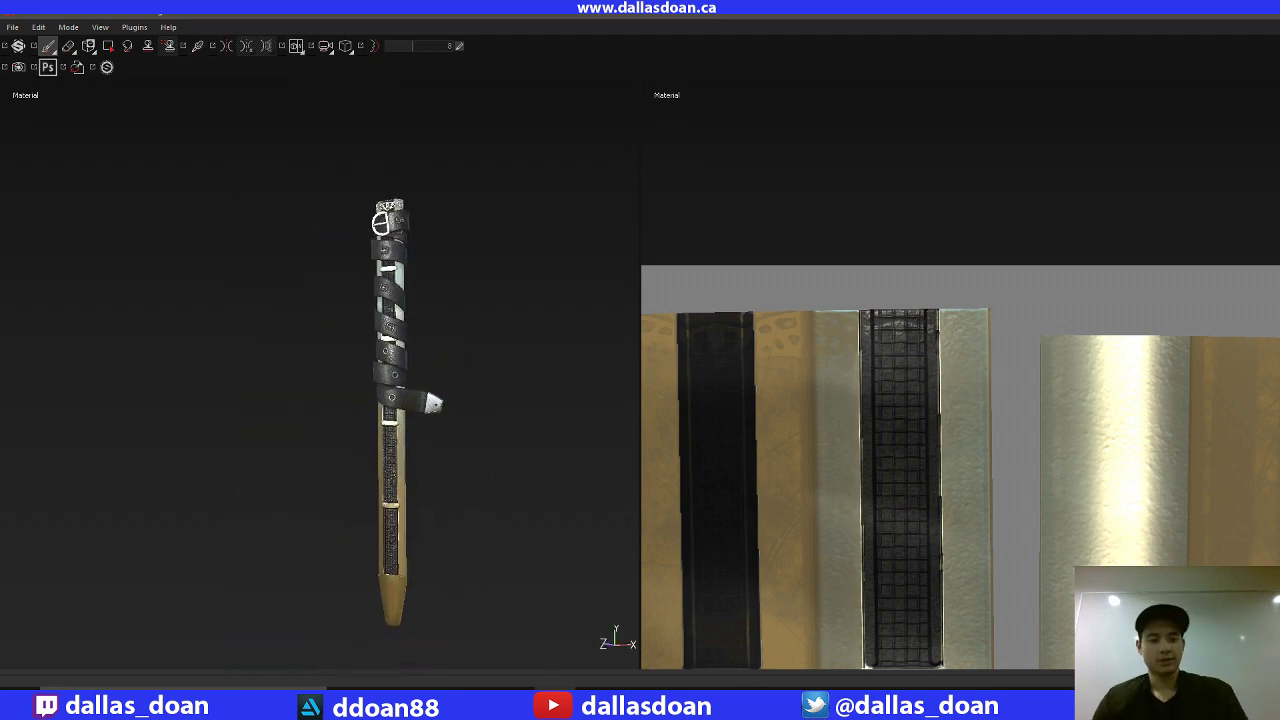
Bring back the interface panels and collapse the Leather Fine Aged layer folder.
key(Tab)
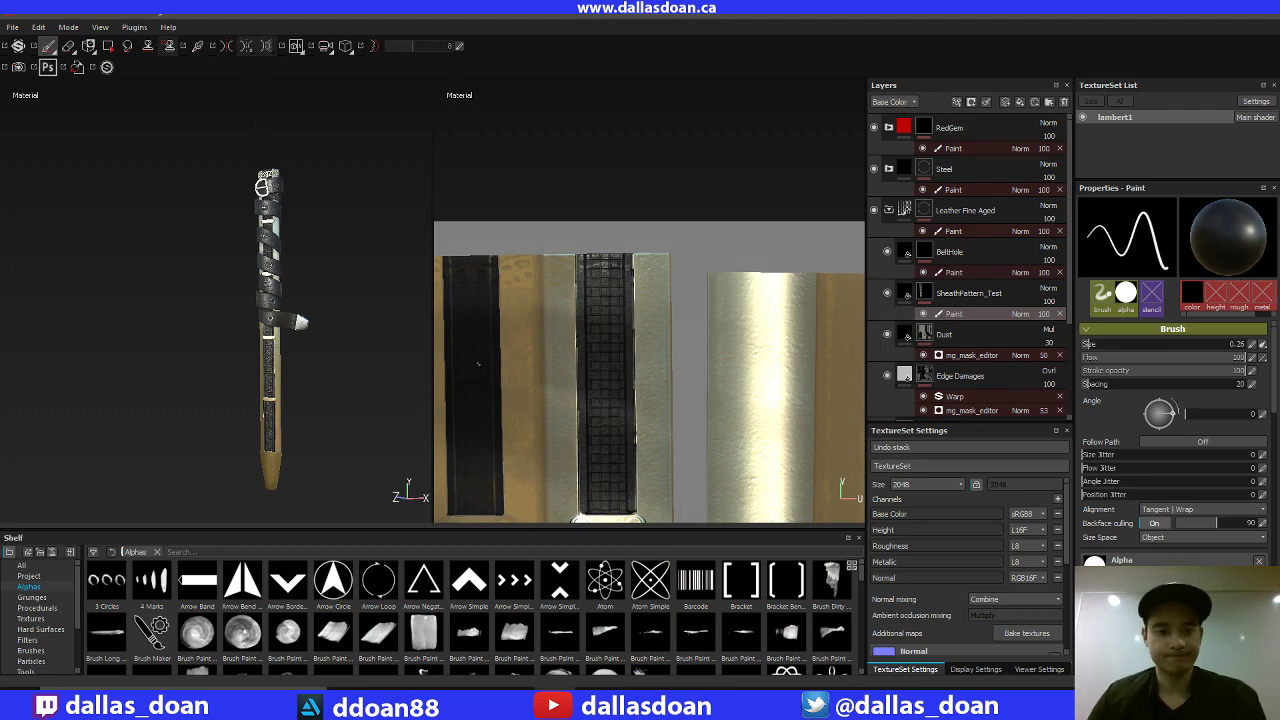
alt+middle_drag(660, 285, 748, 194)
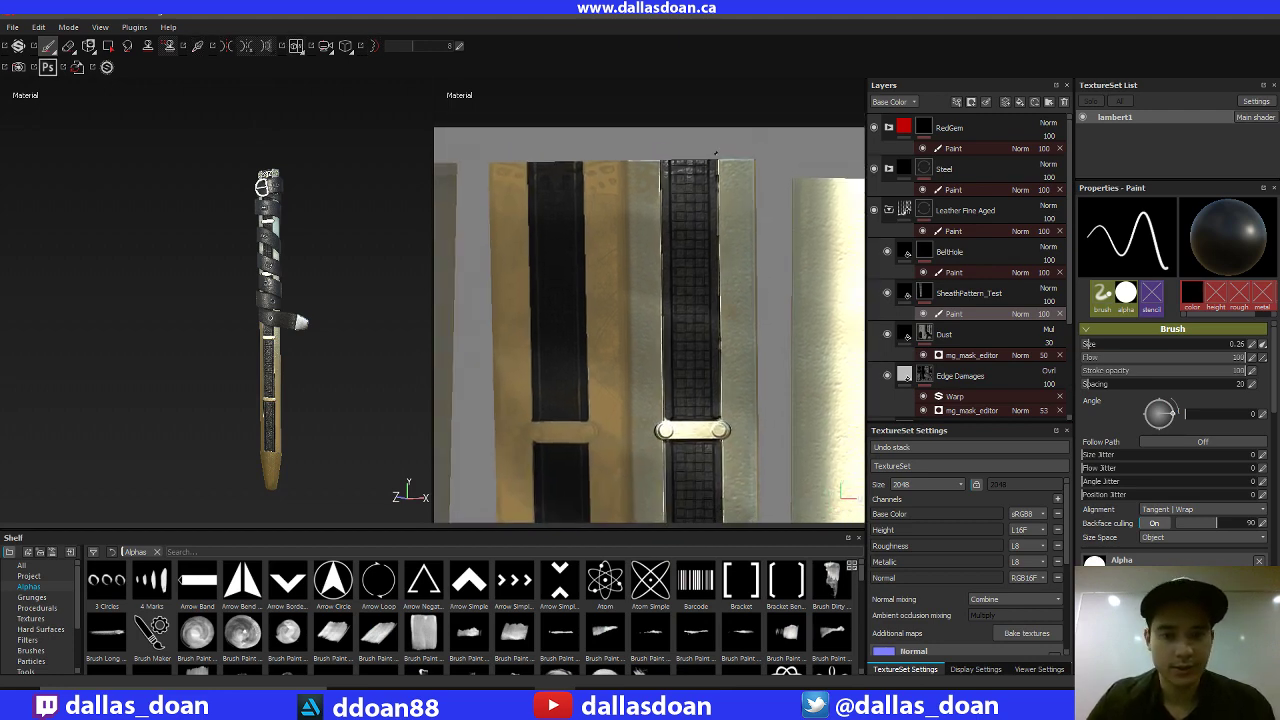
alt+middle_drag(703, 423, 673, 384)
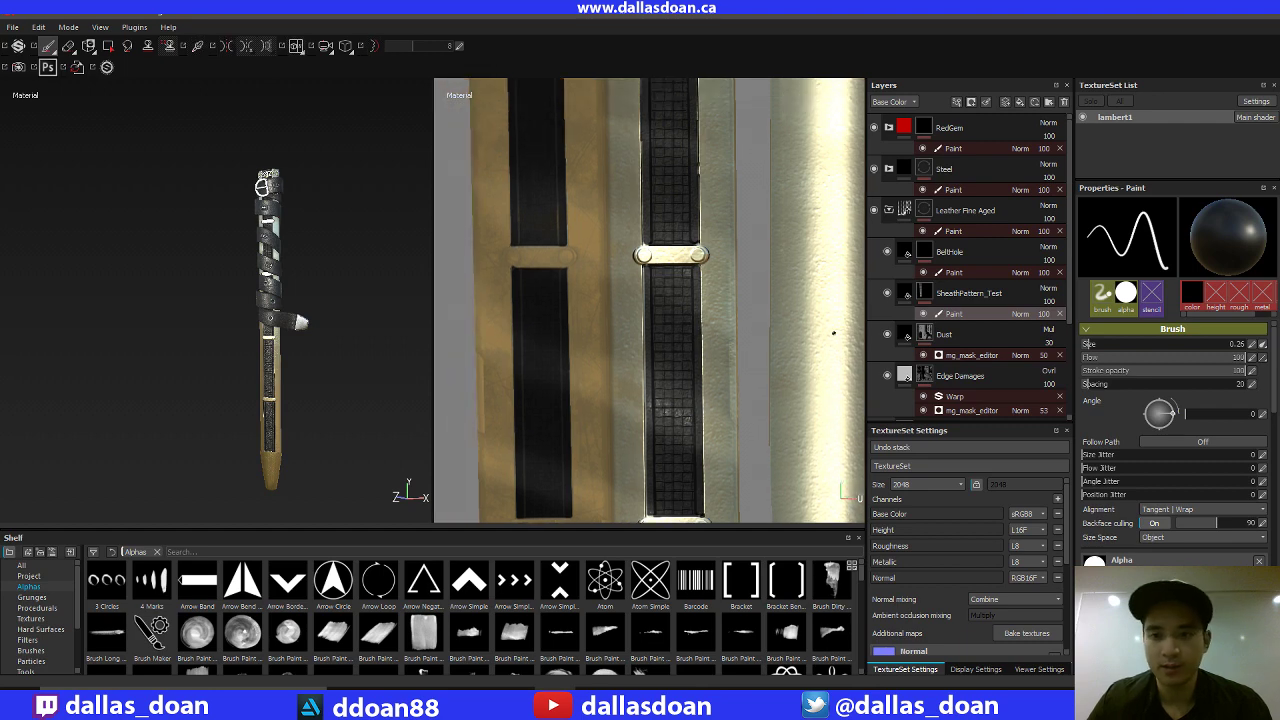
click(888, 211)
alt+middle_drag(614, 278, 648, 308)
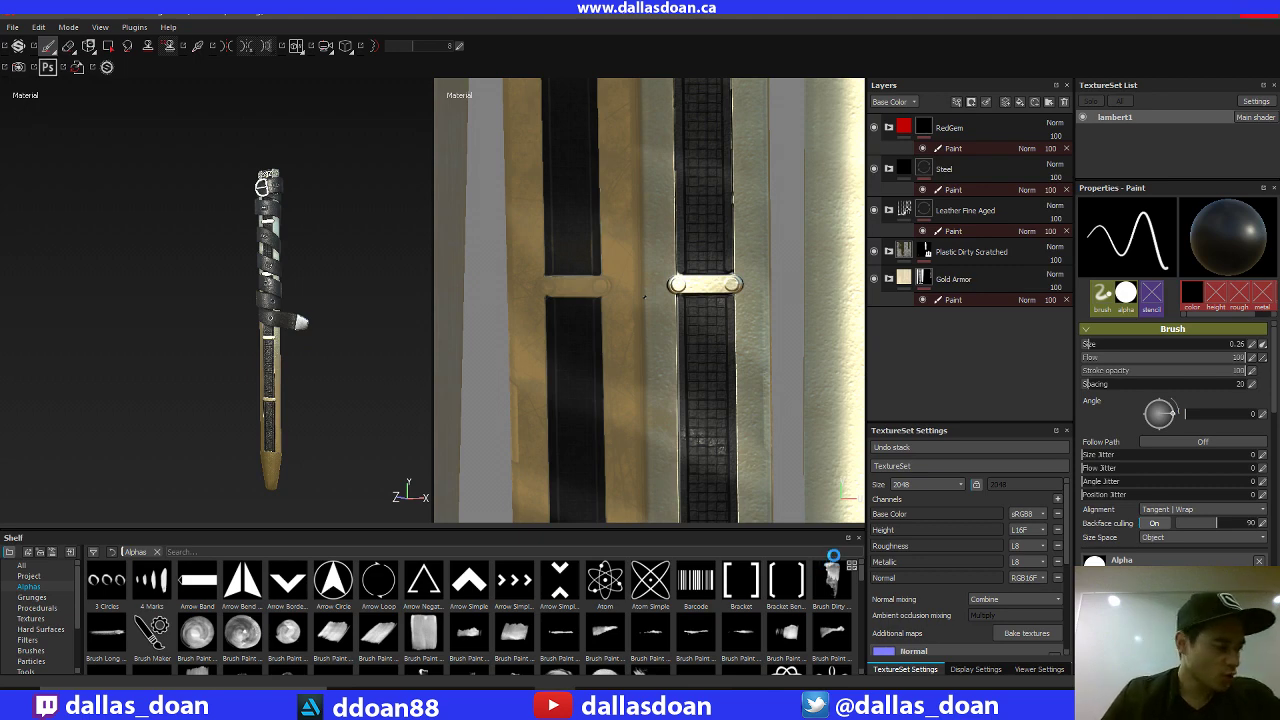
Check the stream status in OBS and the Twitch chat window, minimising both to return to Substance Painter.
click(472, 688)
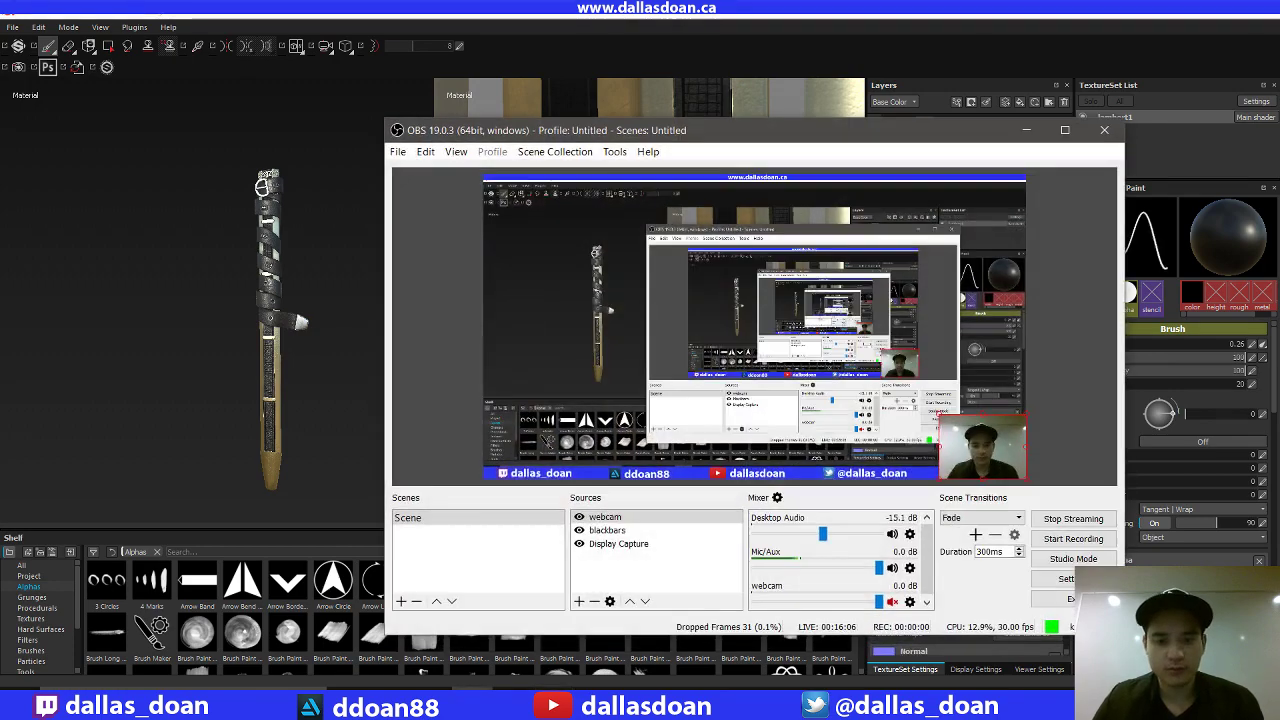
click(1027, 130)
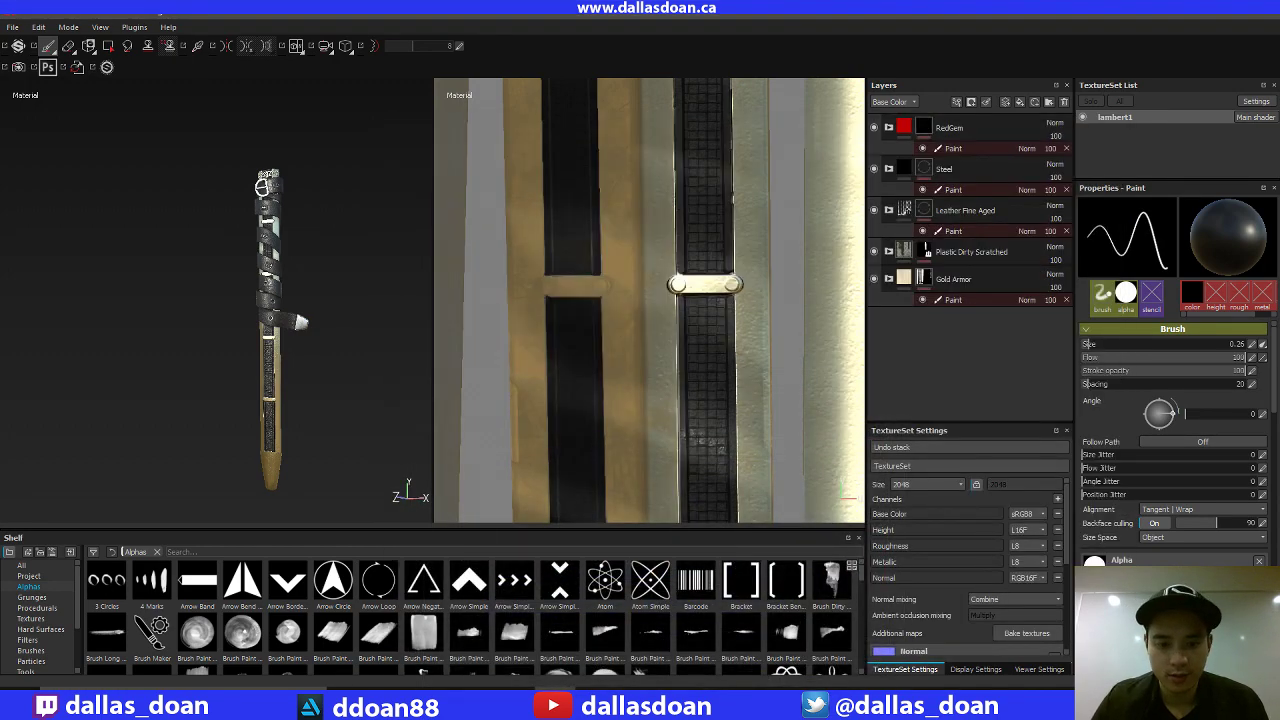
click(478, 686)
click(481, 684)
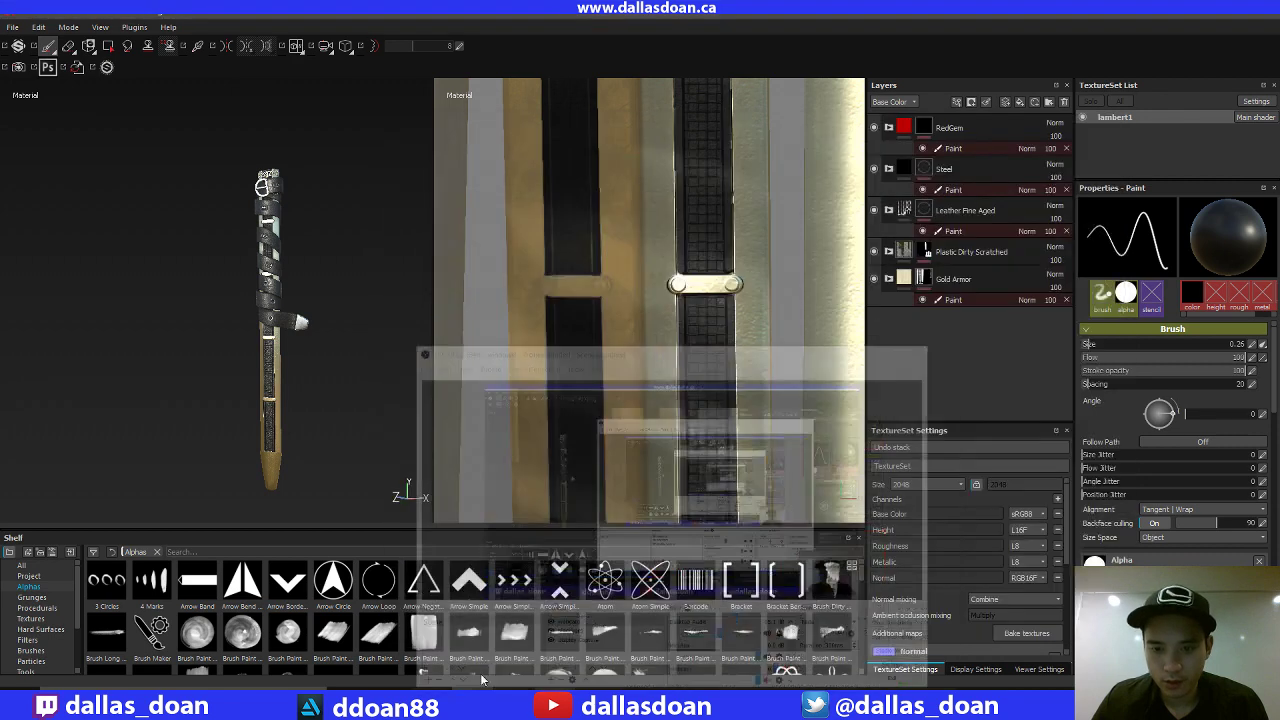
alt+middle_drag(762, 189, 674, 334)
alt+right_drag(674, 334, 648, 494)
alt+middle_drag(648, 494, 640, 323)
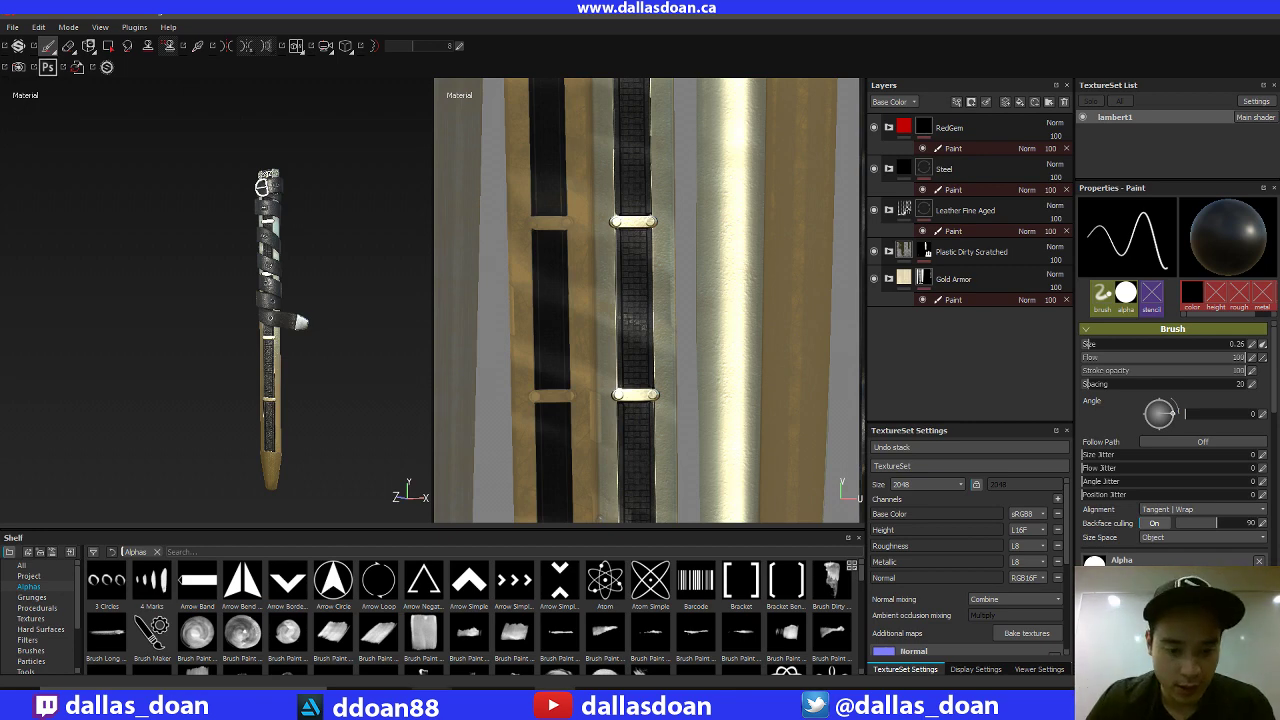
key(alt+Tab)
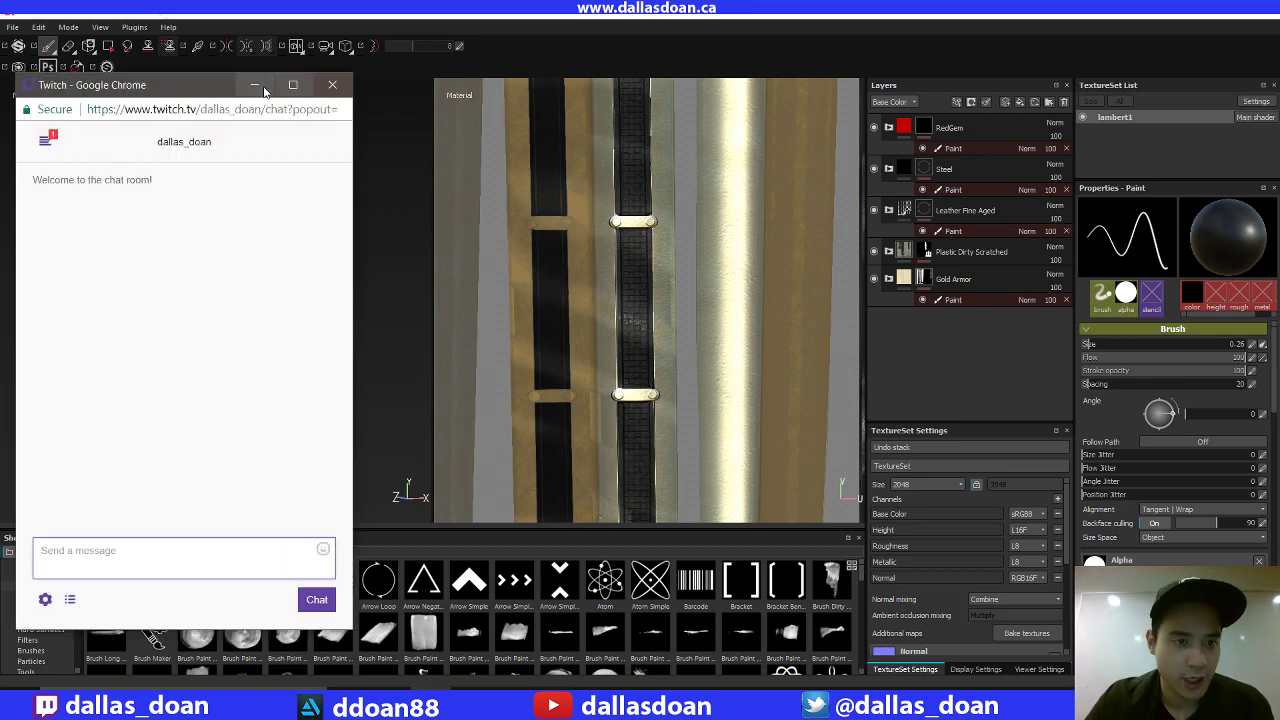
click(256, 85)
click(474, 695)
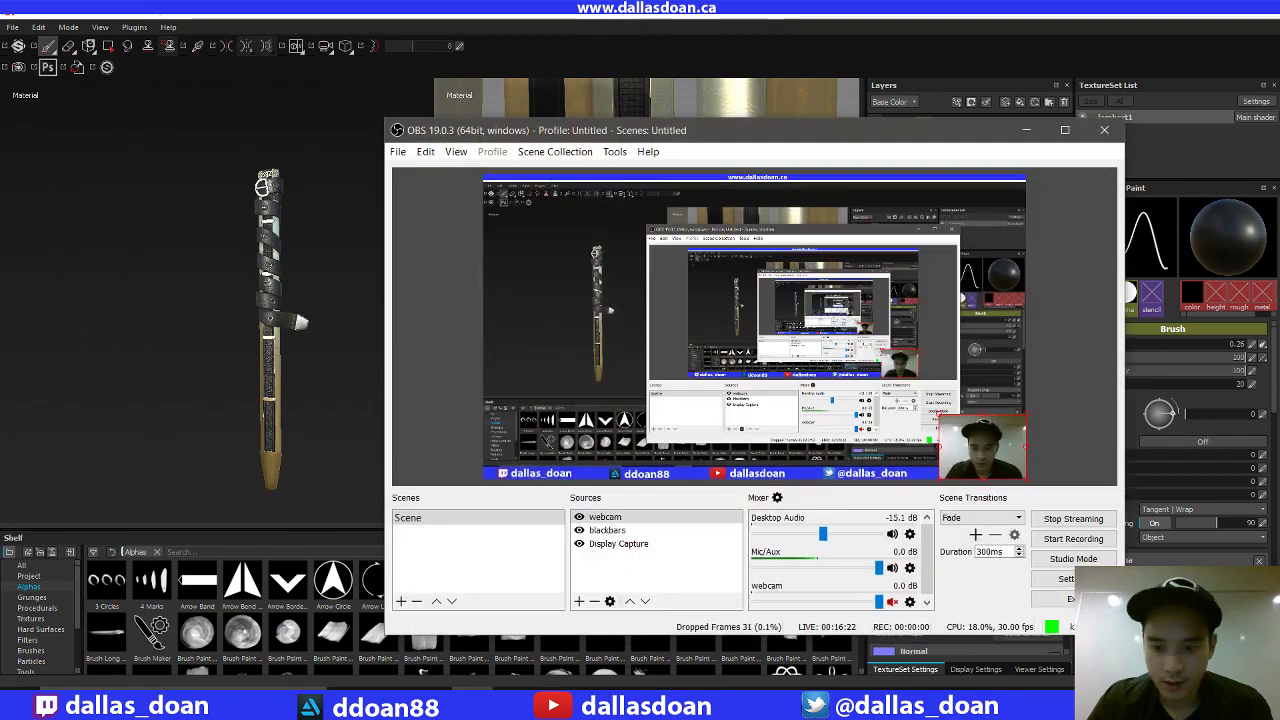
click(1024, 128)
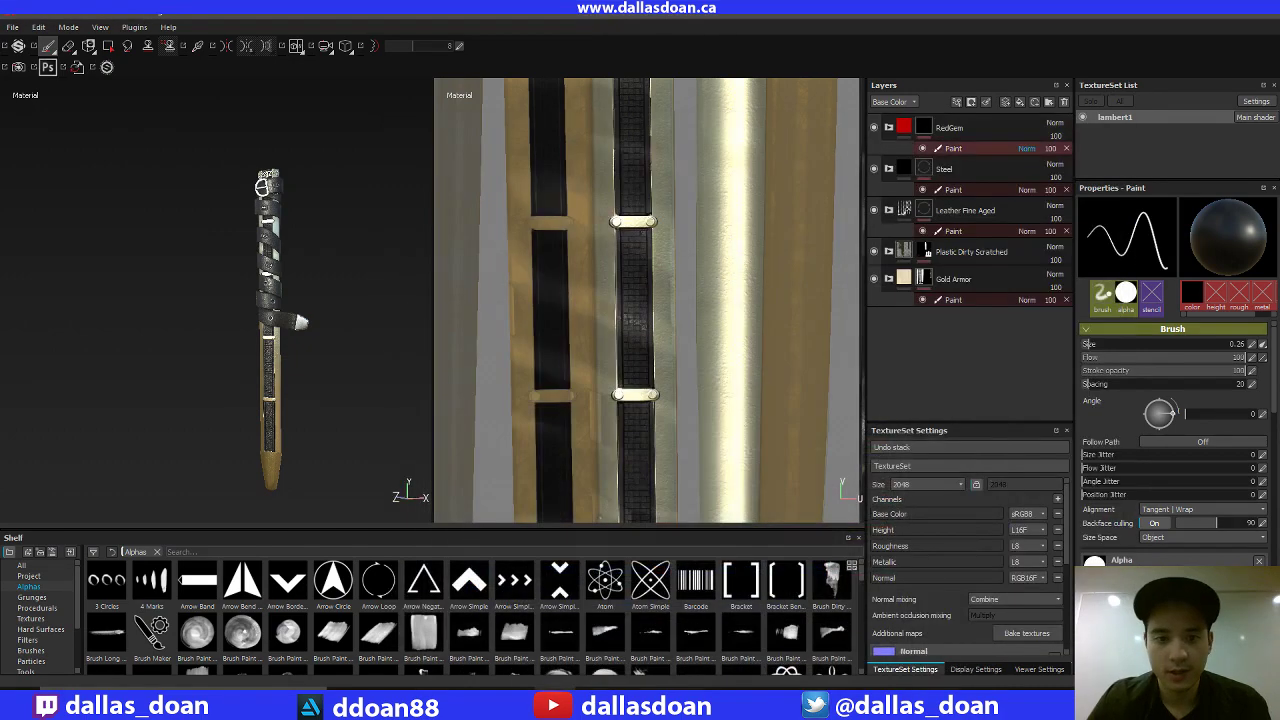
Expand the Leather Fine Aged folder and toggle SheathPattern_Test off and on to check which inlay strips its grid pattern covers.
scroll(702, 464, down, 2)
alt+drag(345, 318, 415, 330)
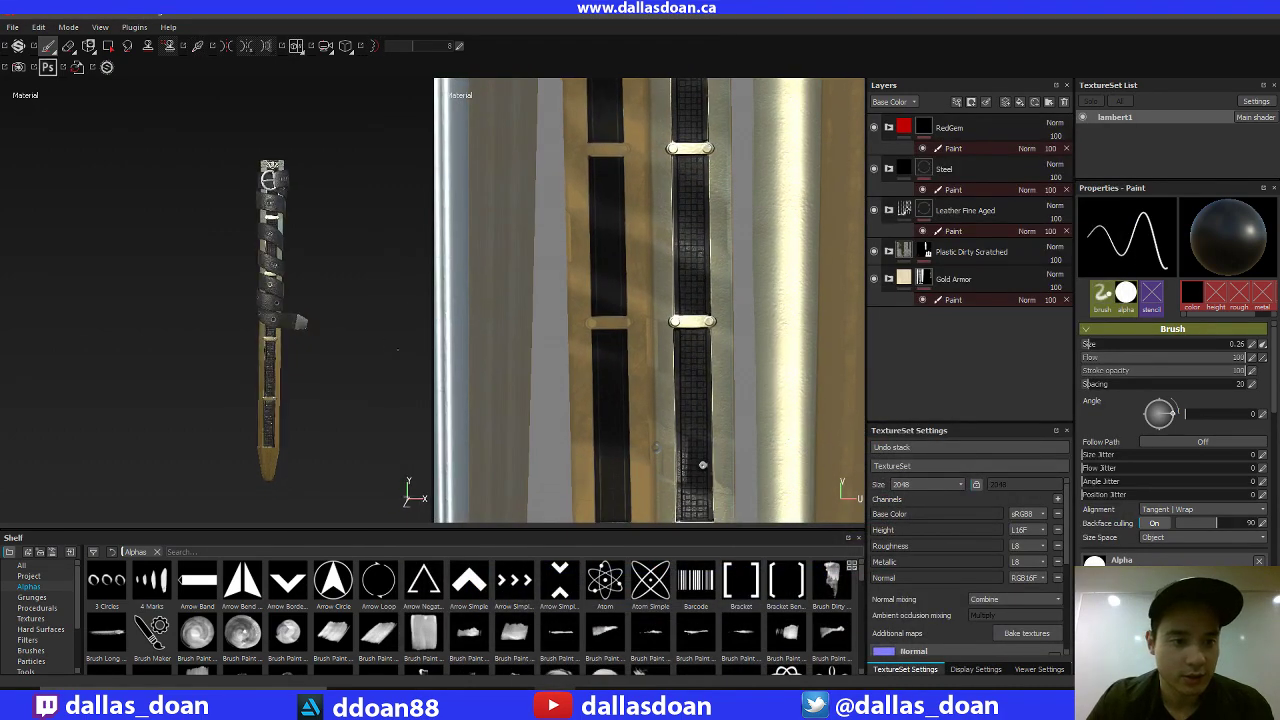
alt+middle_drag(684, 516, 610, 393)
scroll(610, 392, down, 3)
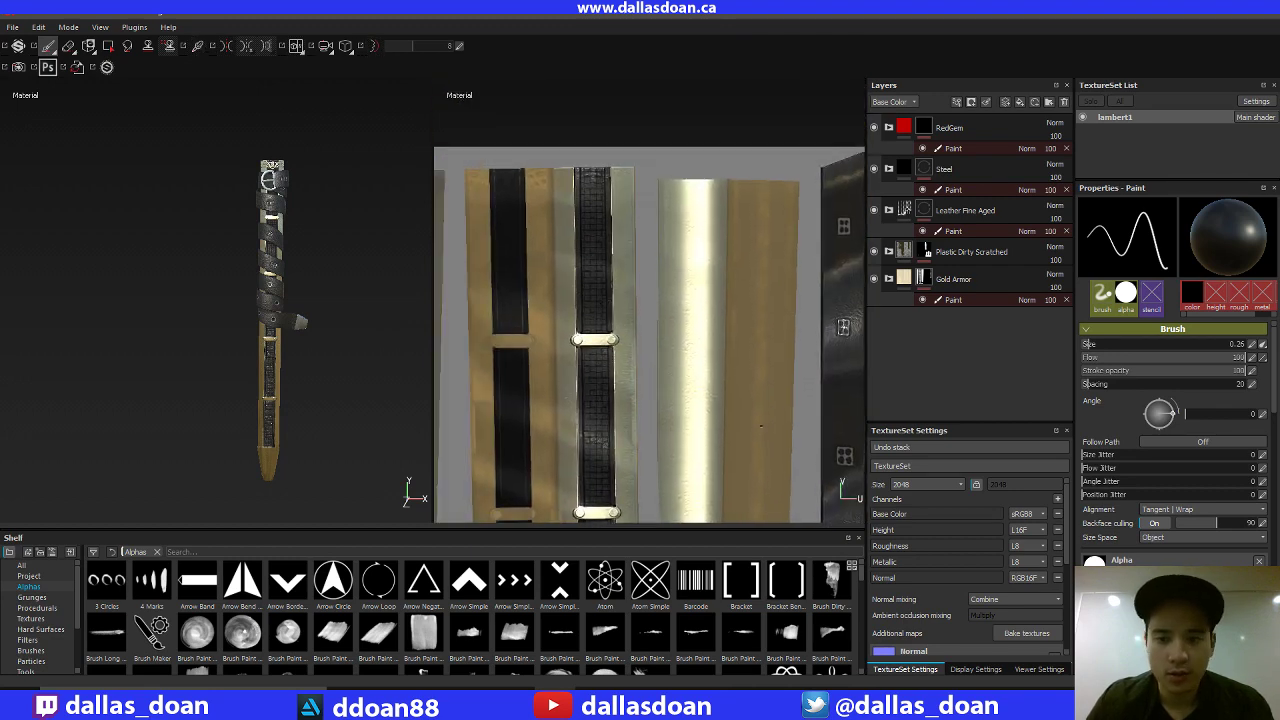
alt+middle_drag(761, 426, 657, 269)
scroll(503, 503, down, 3)
alt+middle_drag(503, 503, 518, 376)
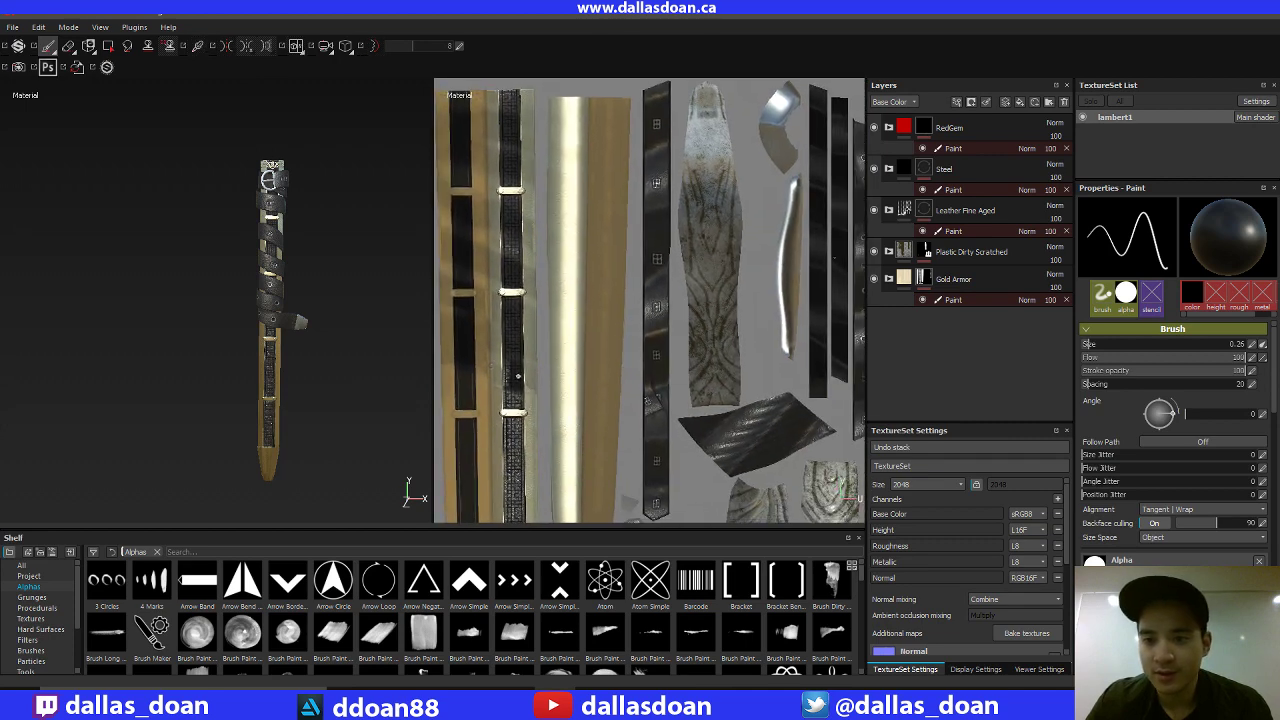
click(887, 211)
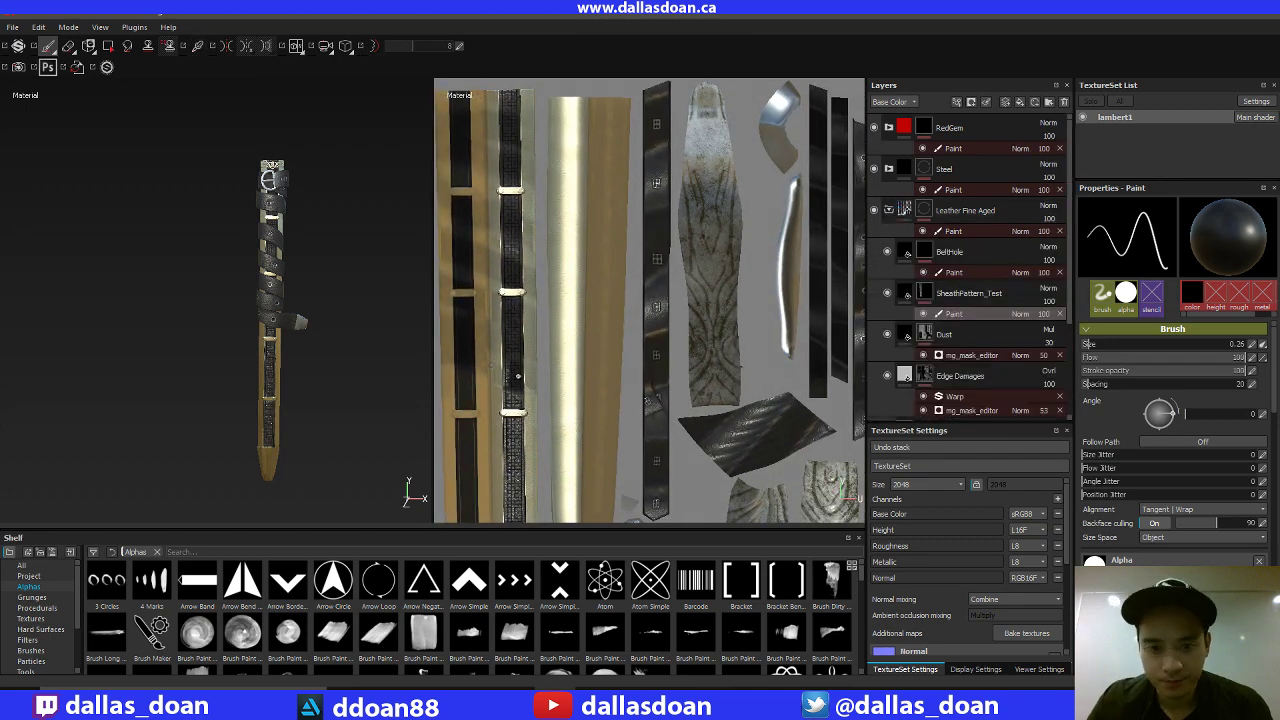
click(944, 293)
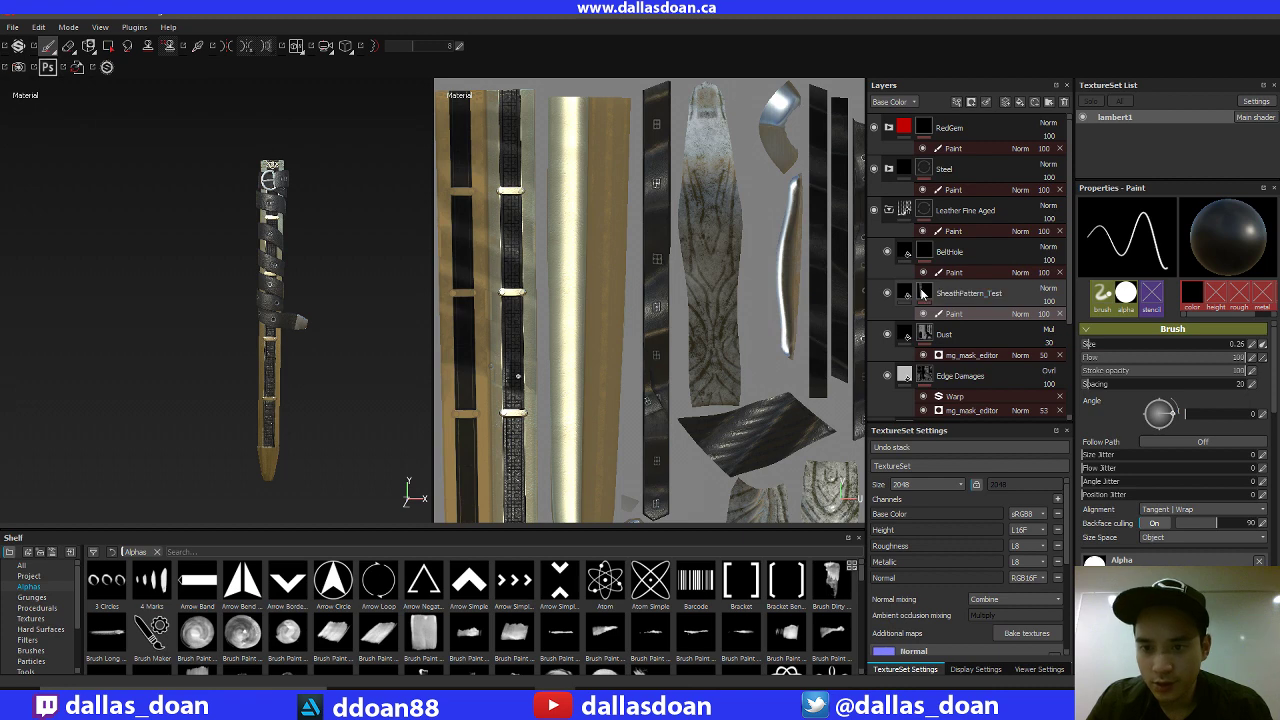
click(922, 292)
click(887, 294)
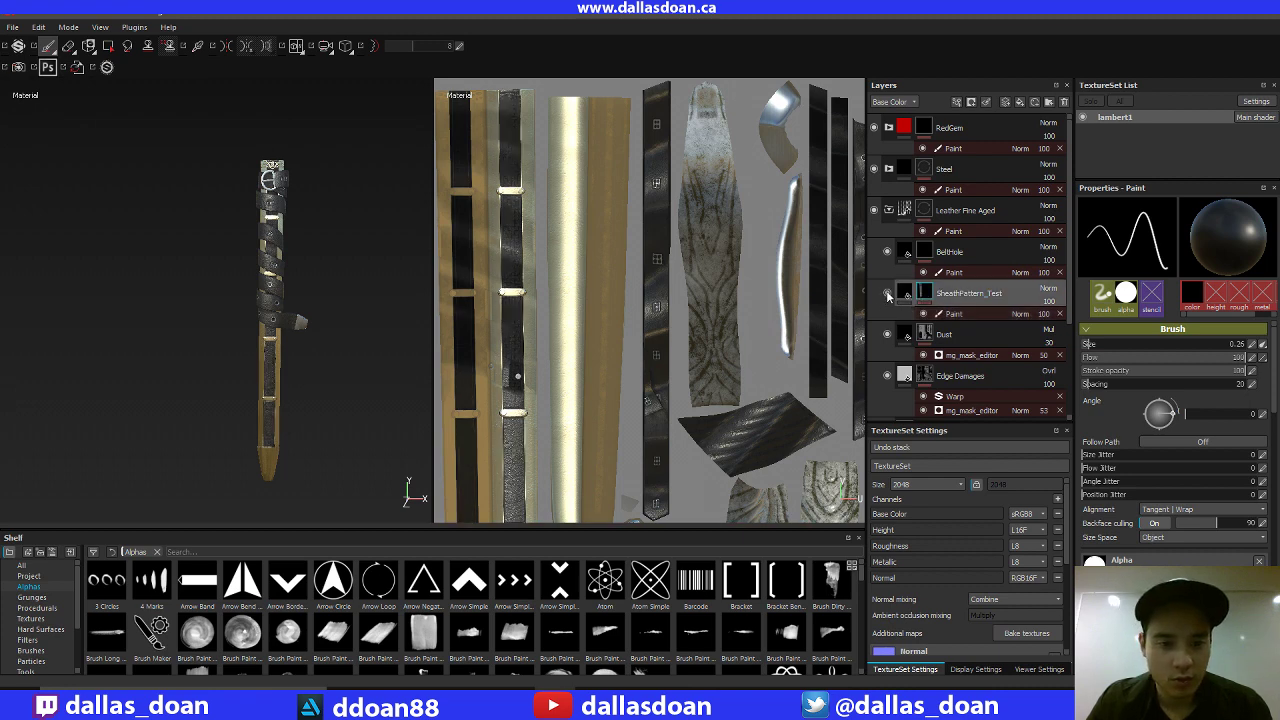
click(887, 294)
Select the paint effect on the SheathPattern_Test mask and switch to the Polygon Fill tool, with all the UV islands in view.
scroll(672, 305, up, 6)
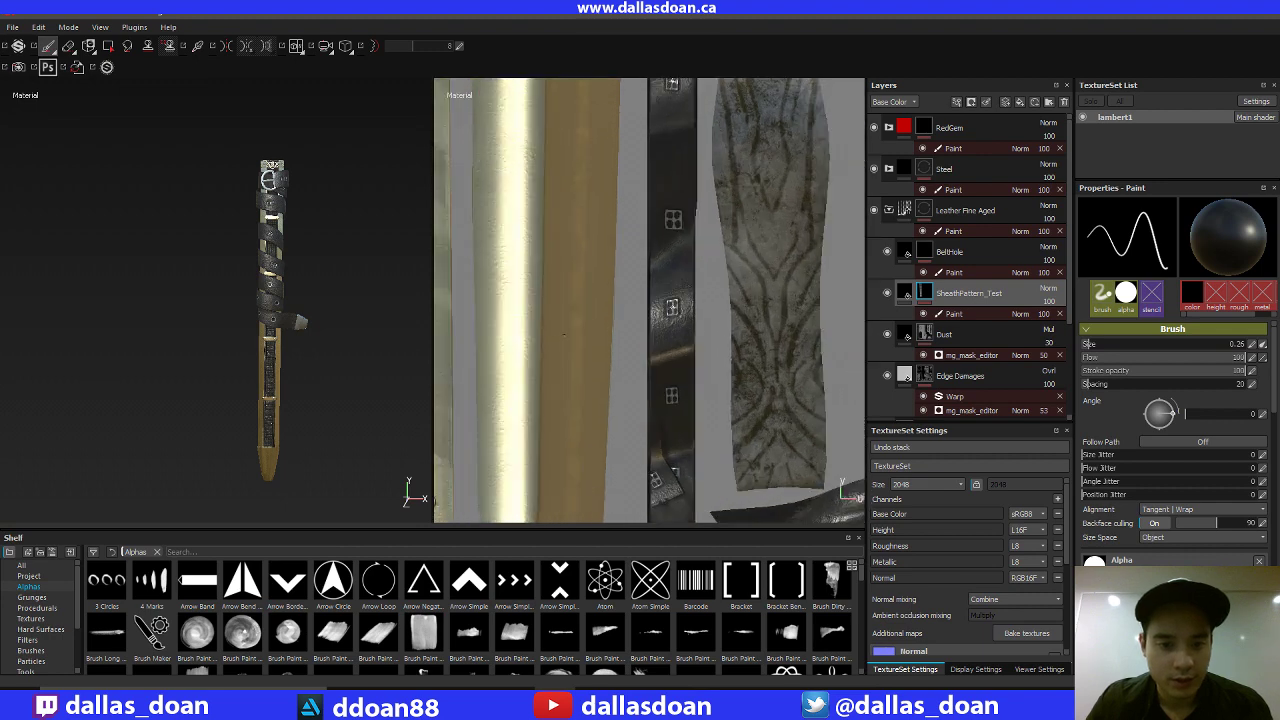
alt+middle_drag(723, 314, 483, 411)
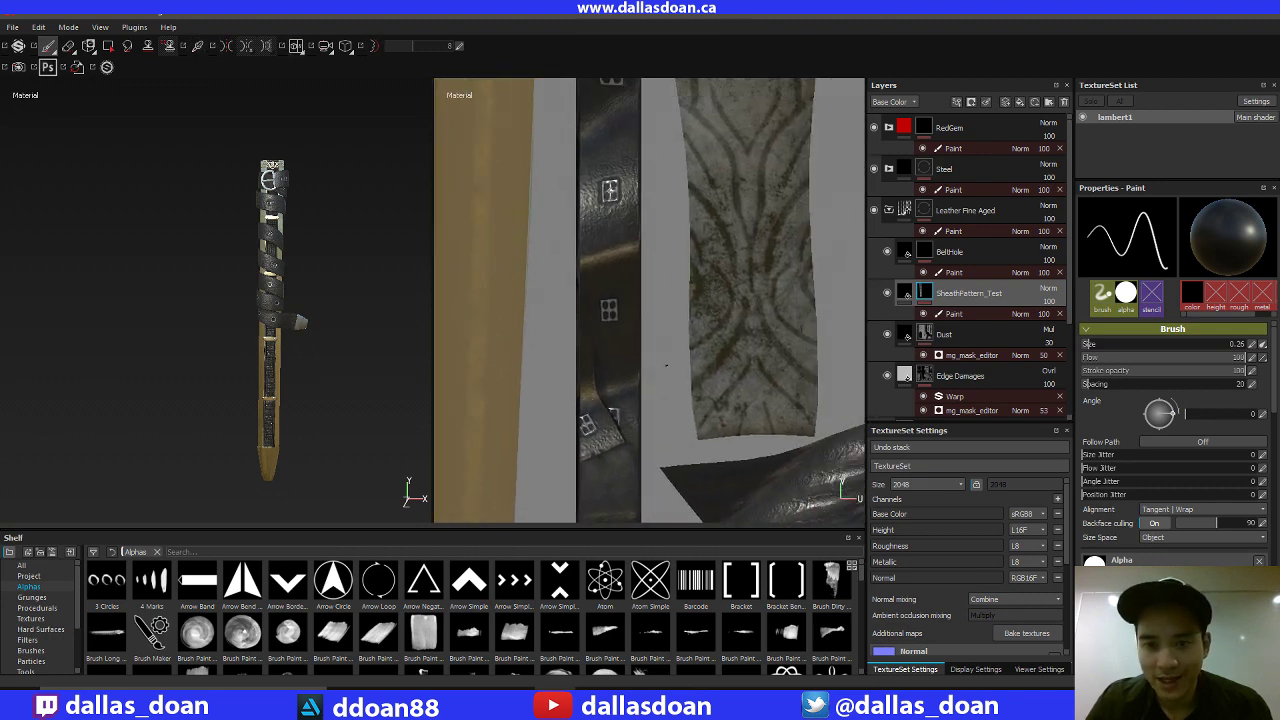
click(955, 314)
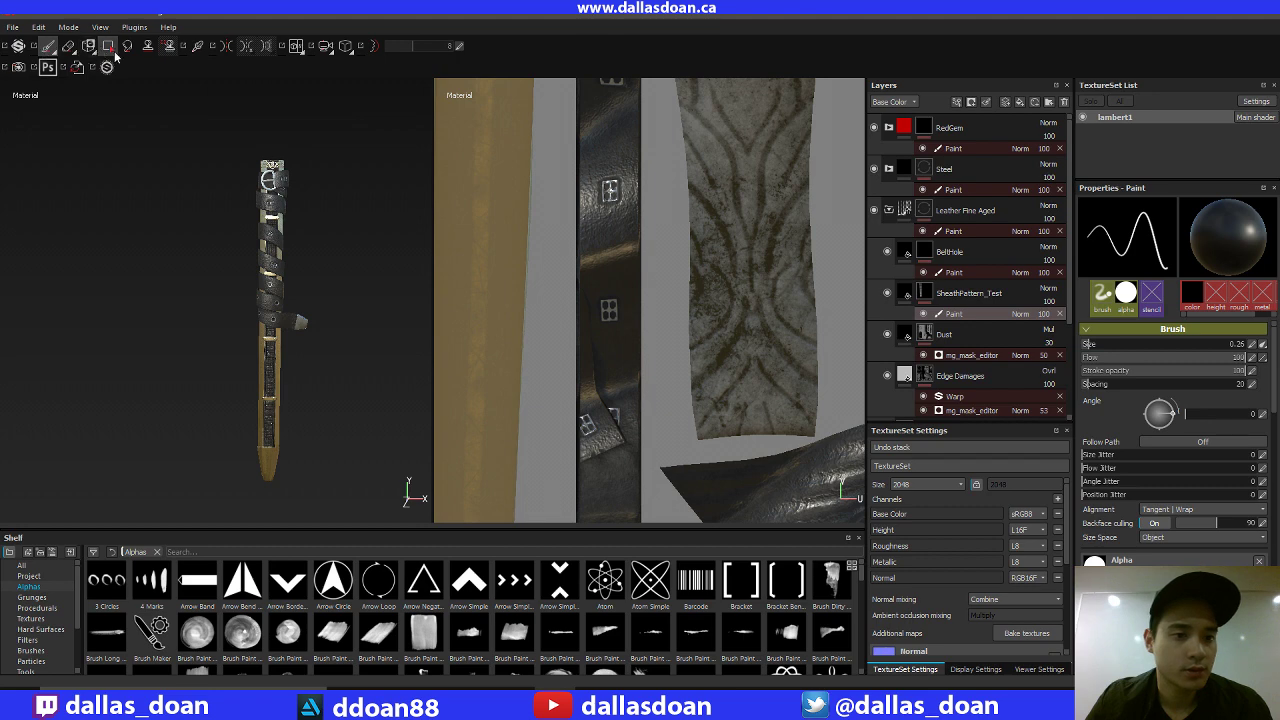
scroll(240, 294, up, 8)
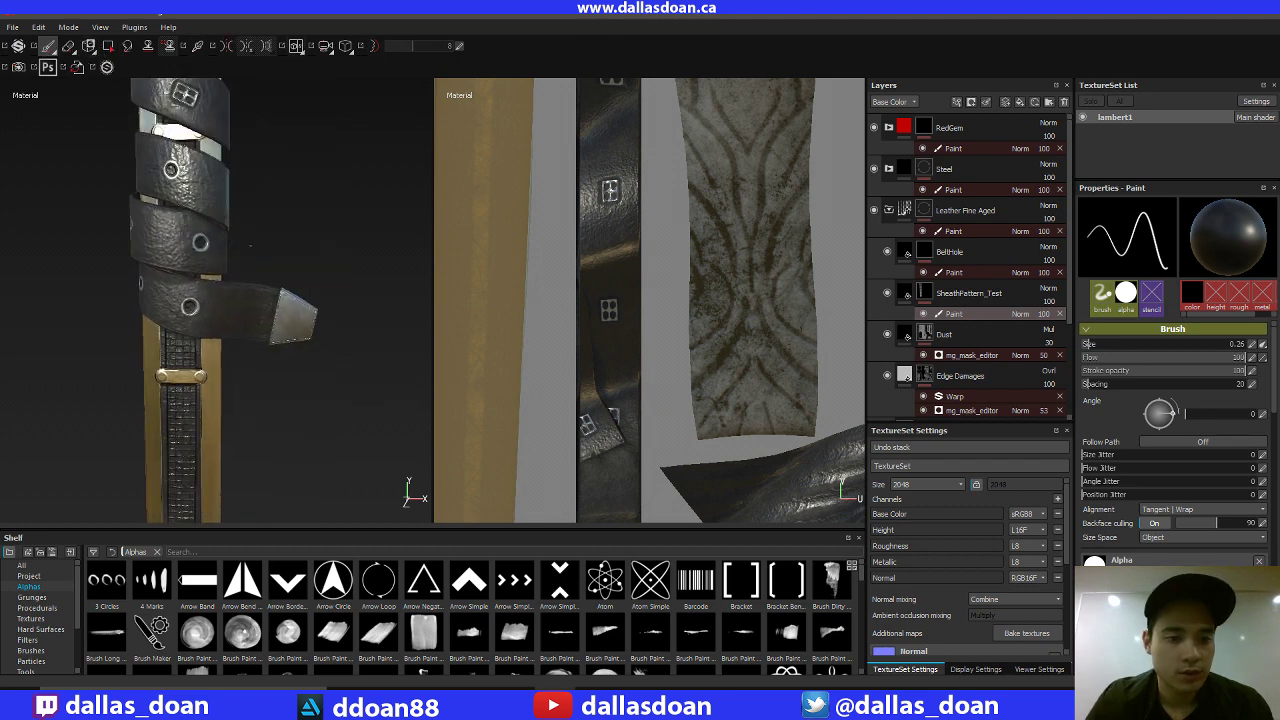
scroll(551, 356, down, 5)
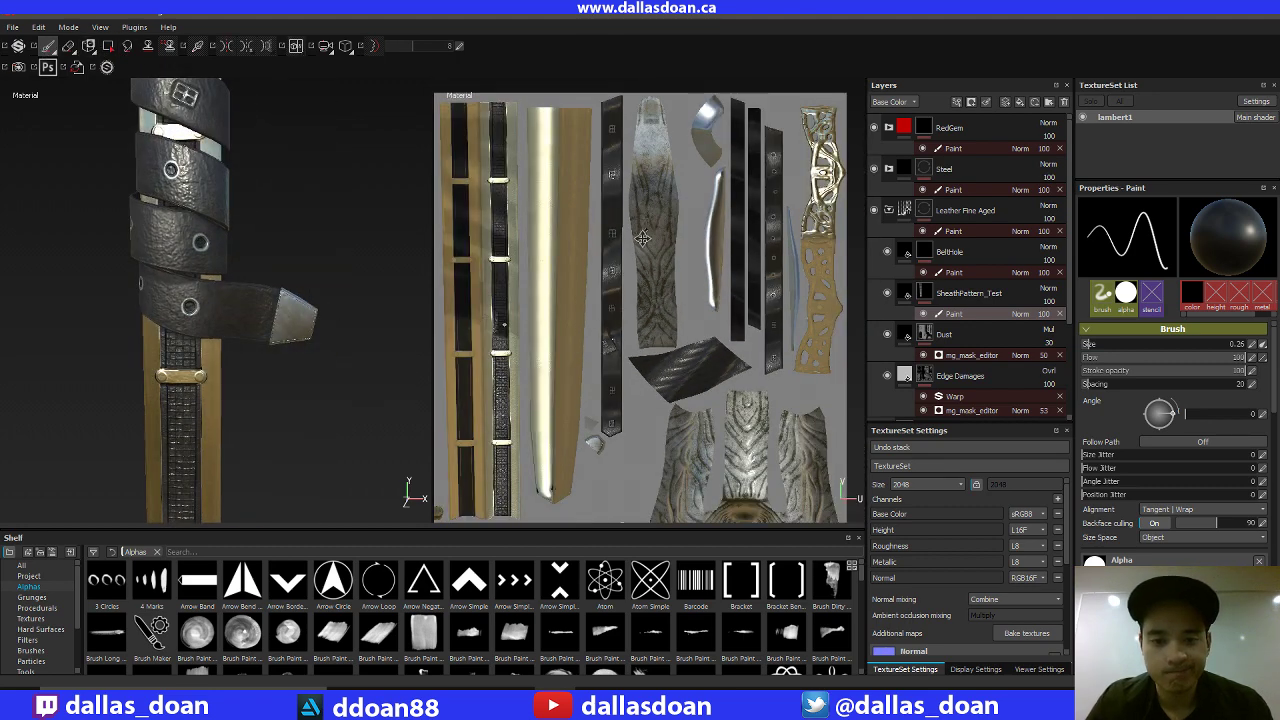
scroll(642, 269, down, 2)
scroll(642, 269, up, 2)
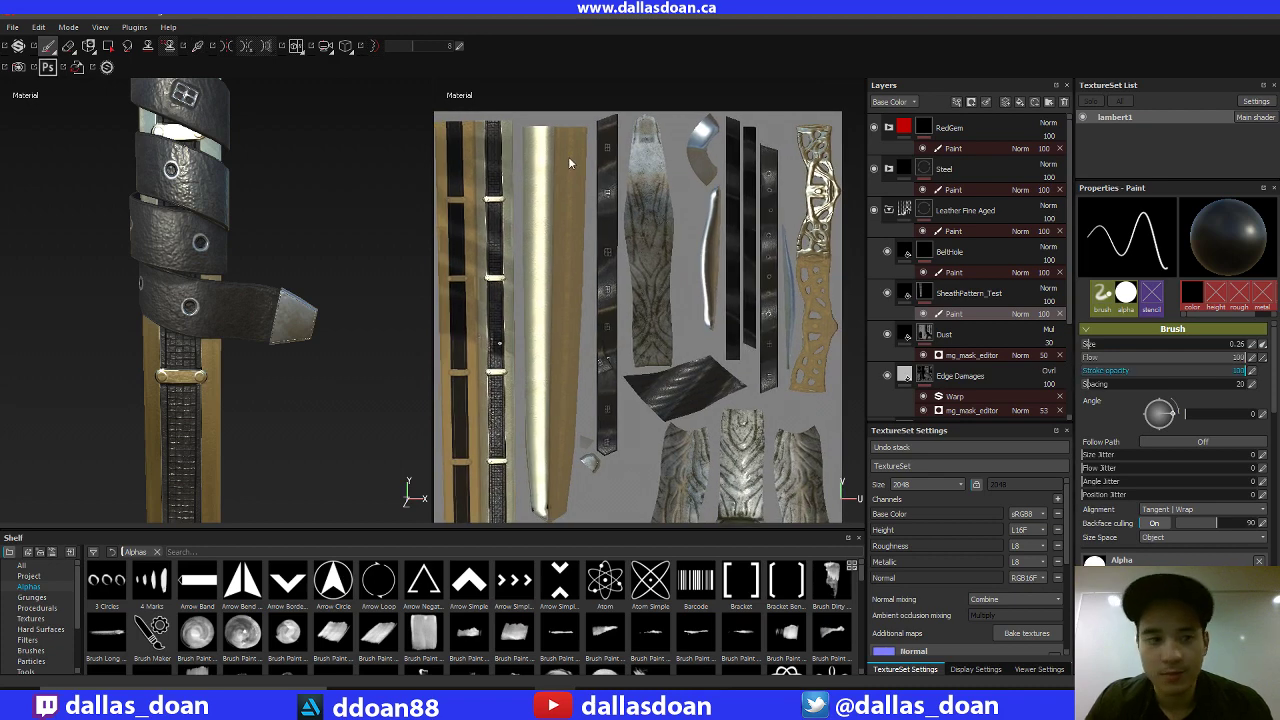
key(4)
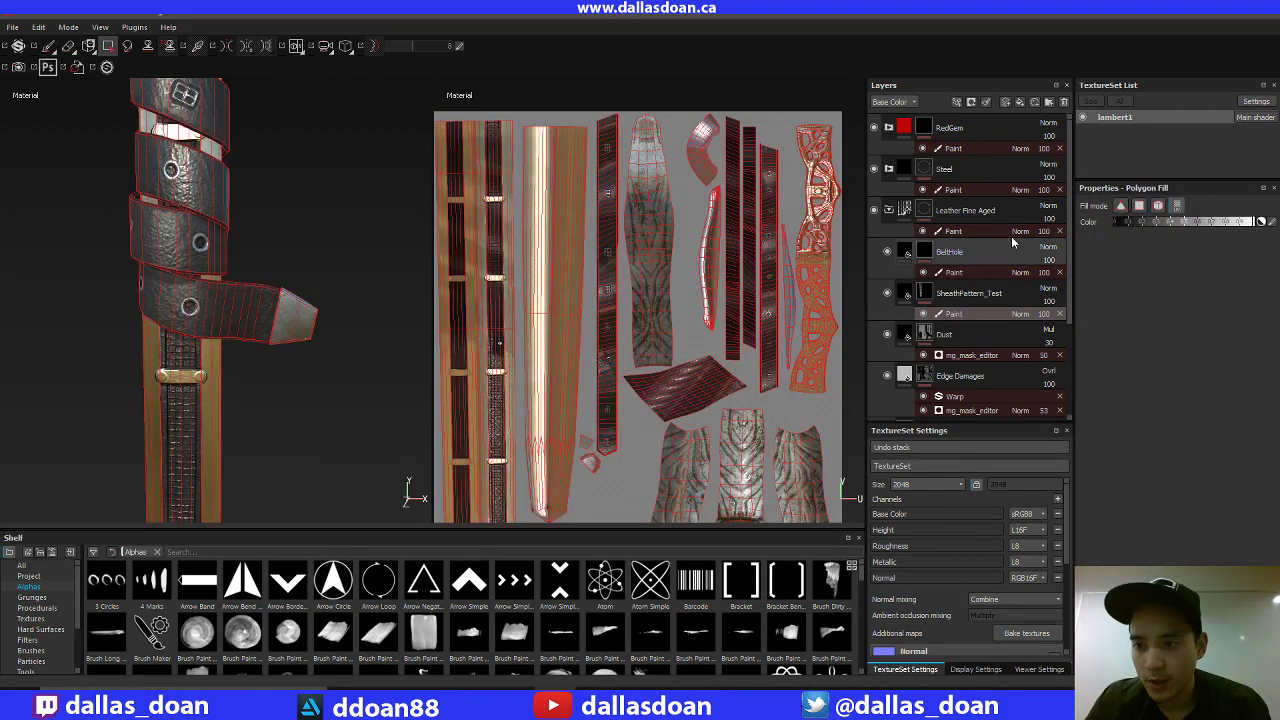
Try filling the belt's UV islands in the SheathPattern_Test mask to spread the grid pattern over the wraps, and undo the fill.
mouse_move(648, 149)
alt+middle_down()
mouse_move(648, 180)
mouse_move(648, 123)
mouse_move(648, 160)
alt+middle_up()
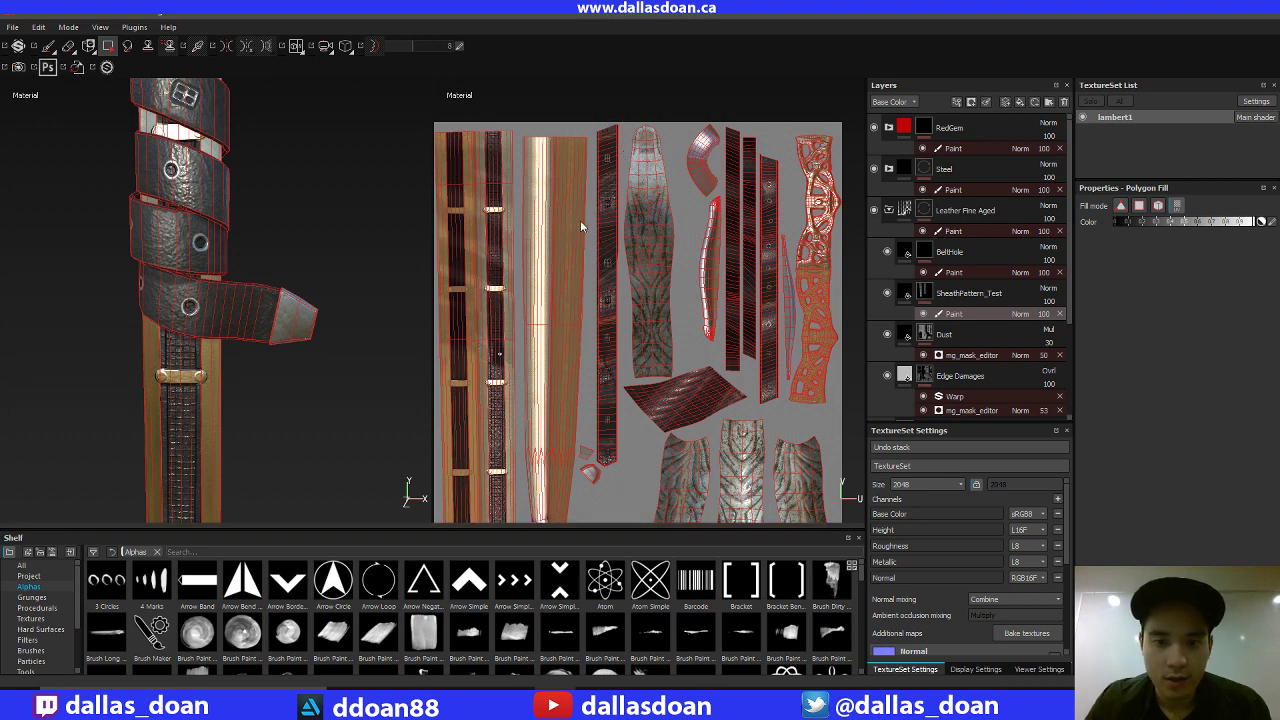
alt+drag(355, 180, 372, 375)
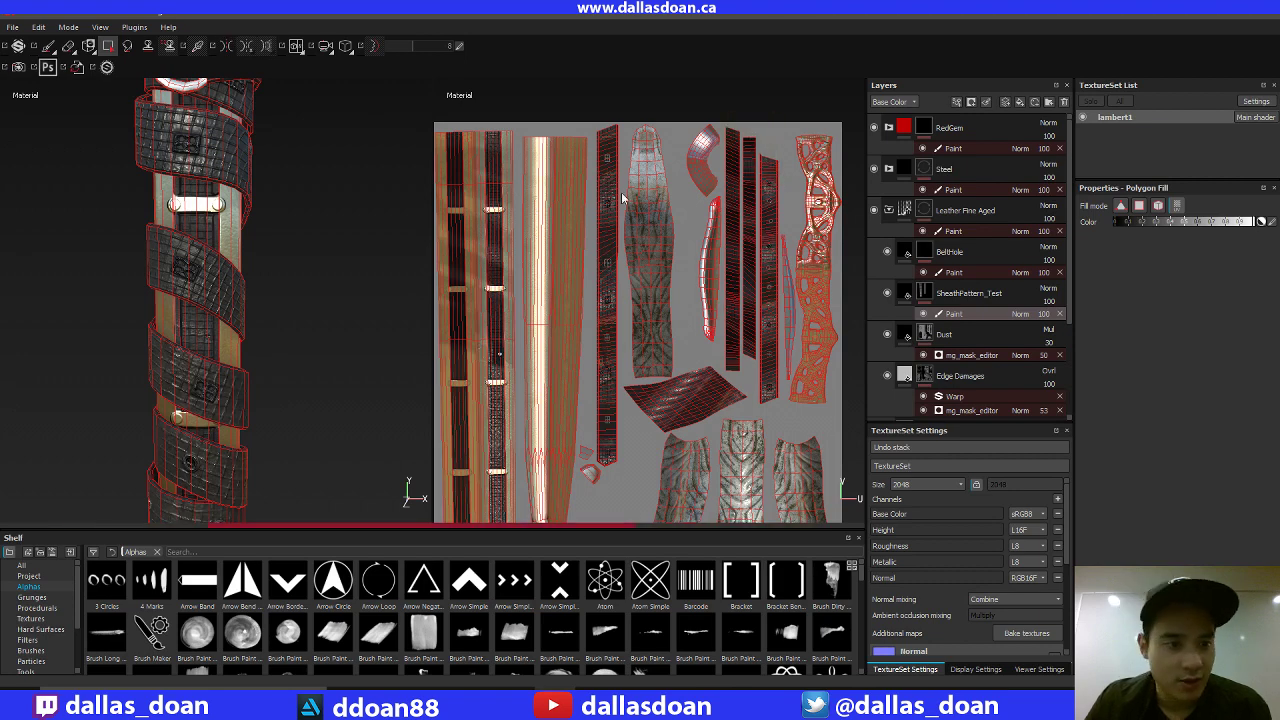
scroll(309, 231, up, 8)
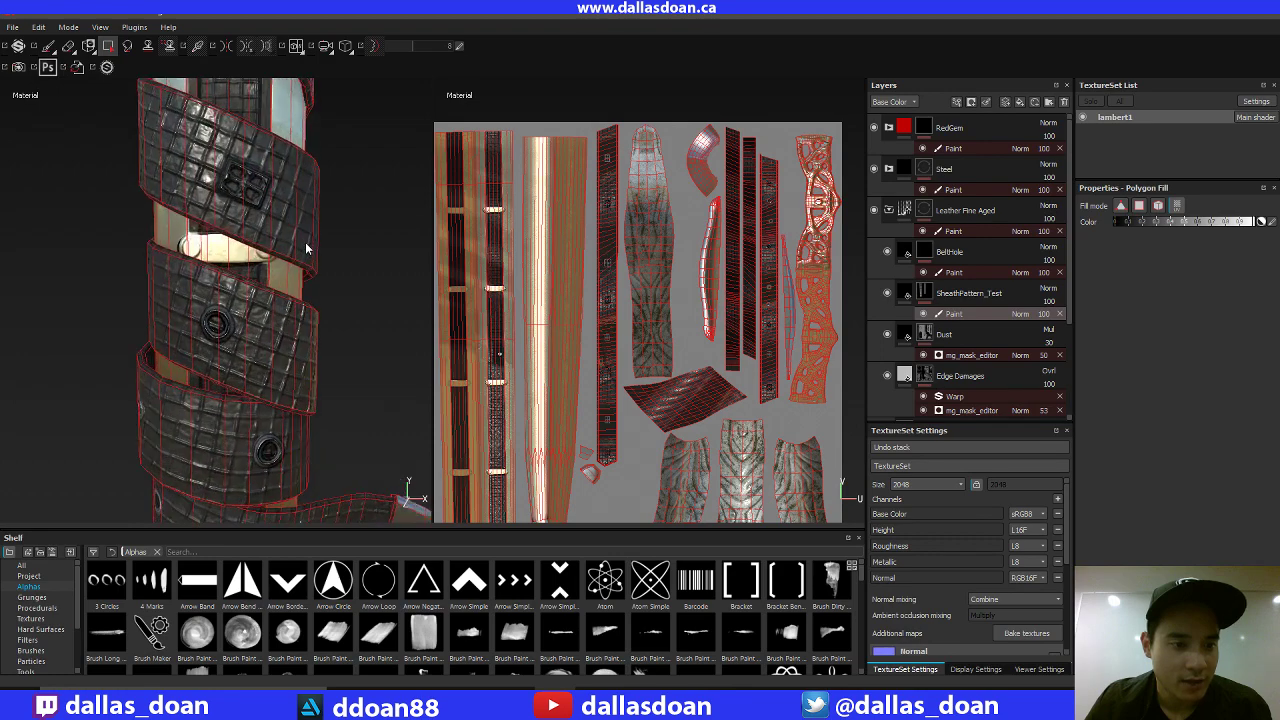
mouse_move(301, 238)
alt+mouse_down()
mouse_move(302, 170)
mouse_move(300, 252)
alt+mouse_up()
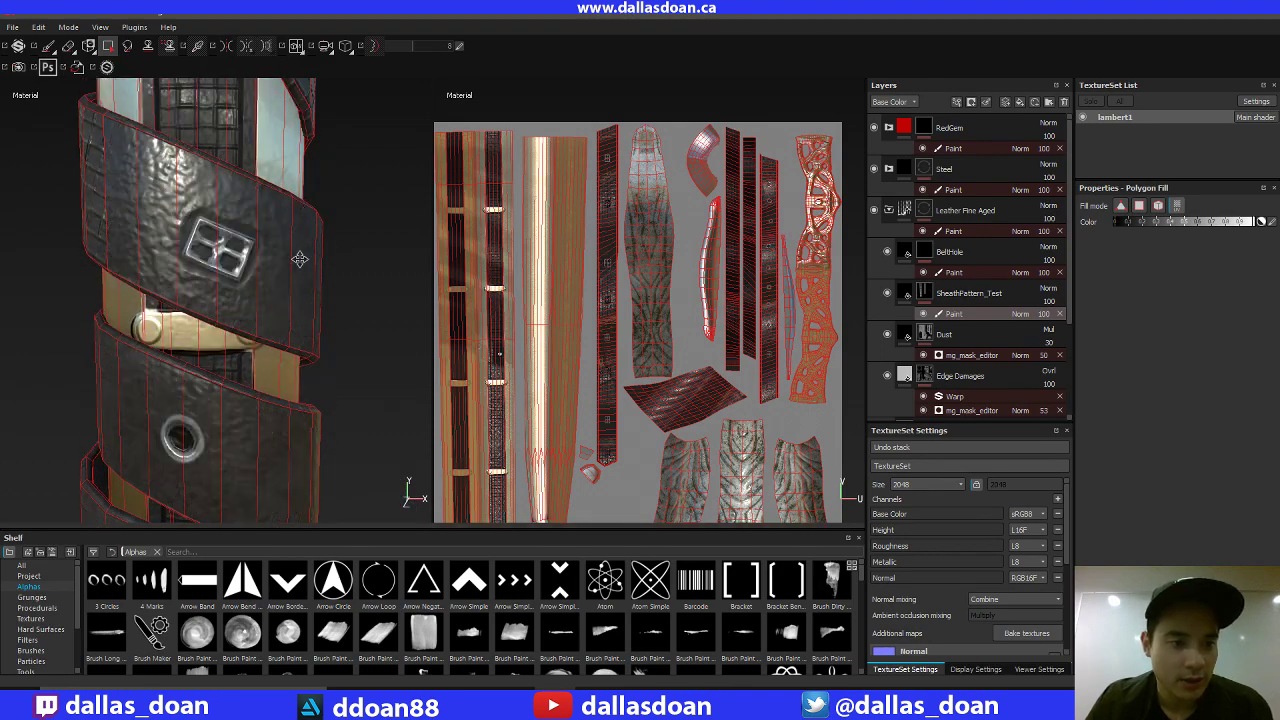
alt+drag(300, 259, 308, 298)
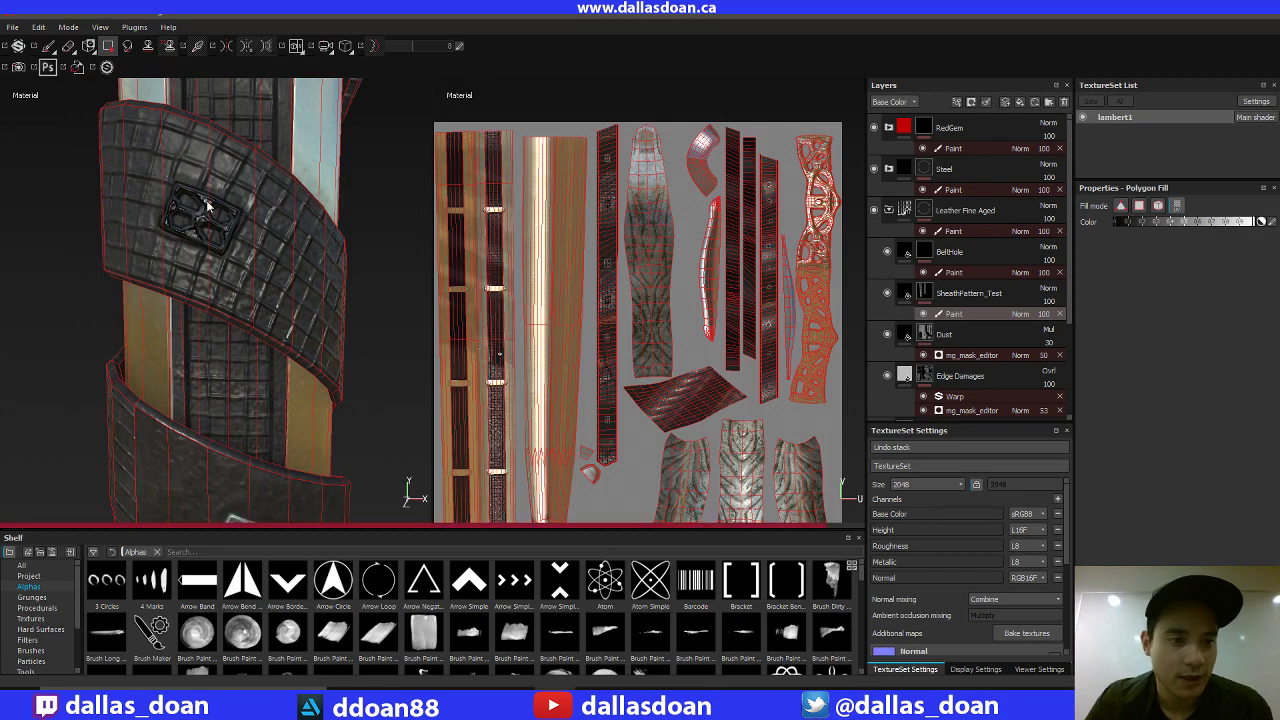
alt+drag(317, 211, 328, 393)
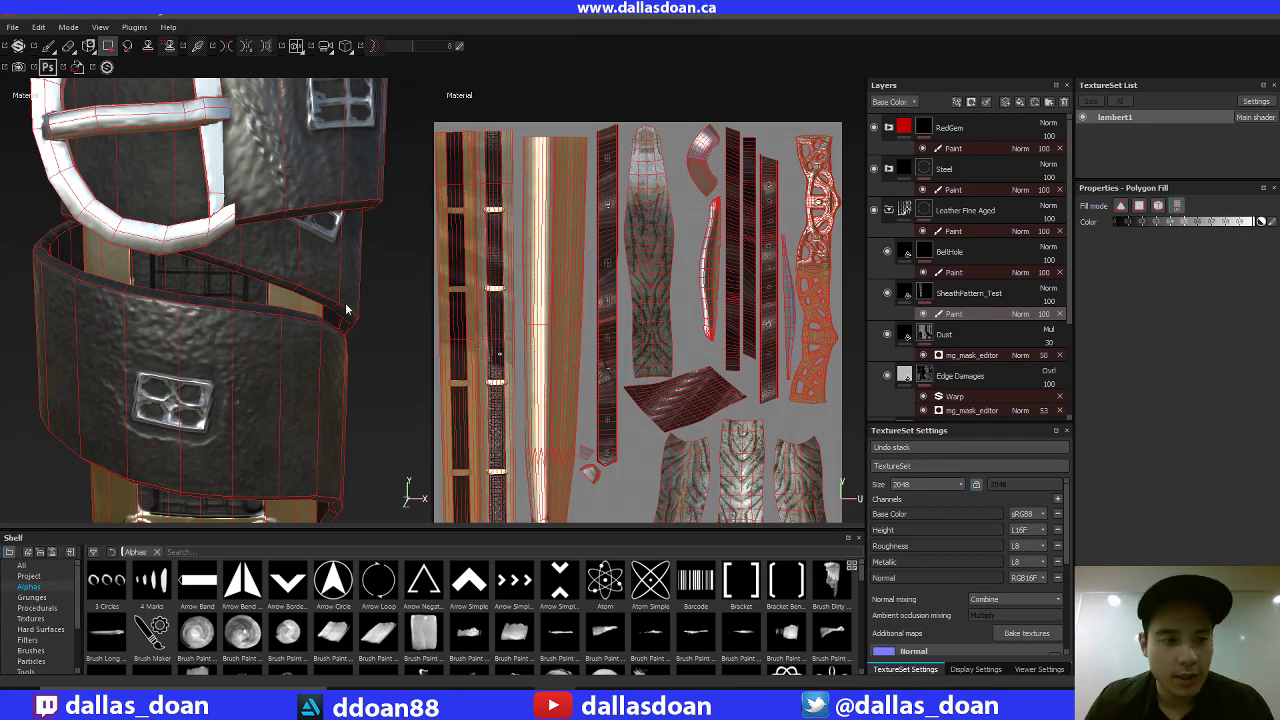
Examine the buckle and plain leather belt wraps in 3D and review the layers inside the Leather Fine Aged folder.
alt+middle_drag(296, 285, 278, 369)
alt+right_drag(280, 341, 279, 367)
alt+drag(280, 372, 240, 288)
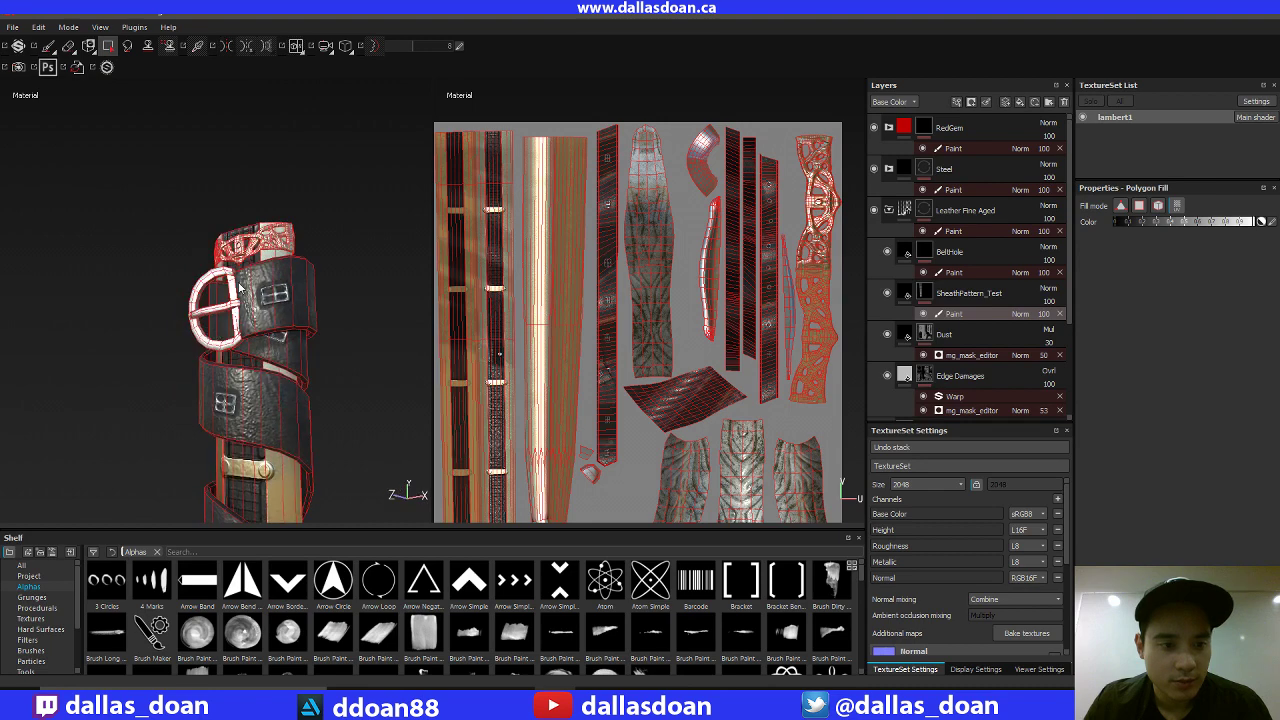
alt+middle_drag(268, 327, 262, 210)
alt+middle_drag(205, 376, 232, 328)
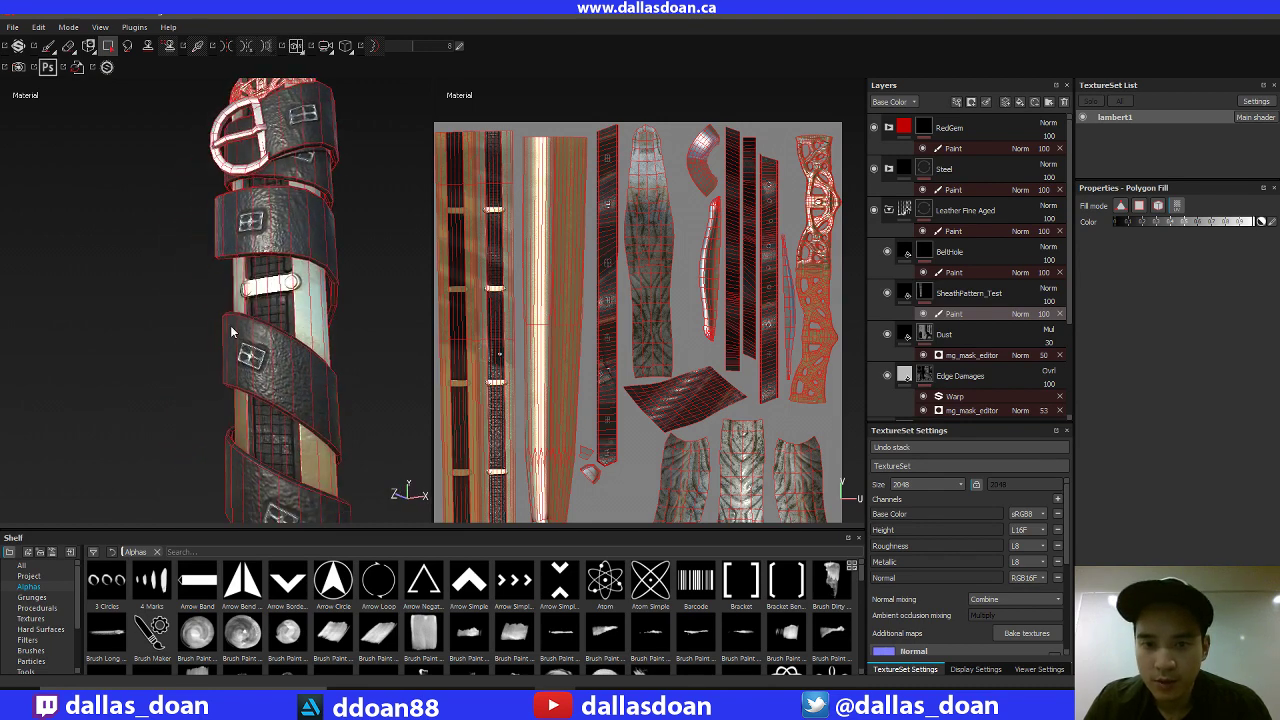
alt+drag(237, 325, 404, 321)
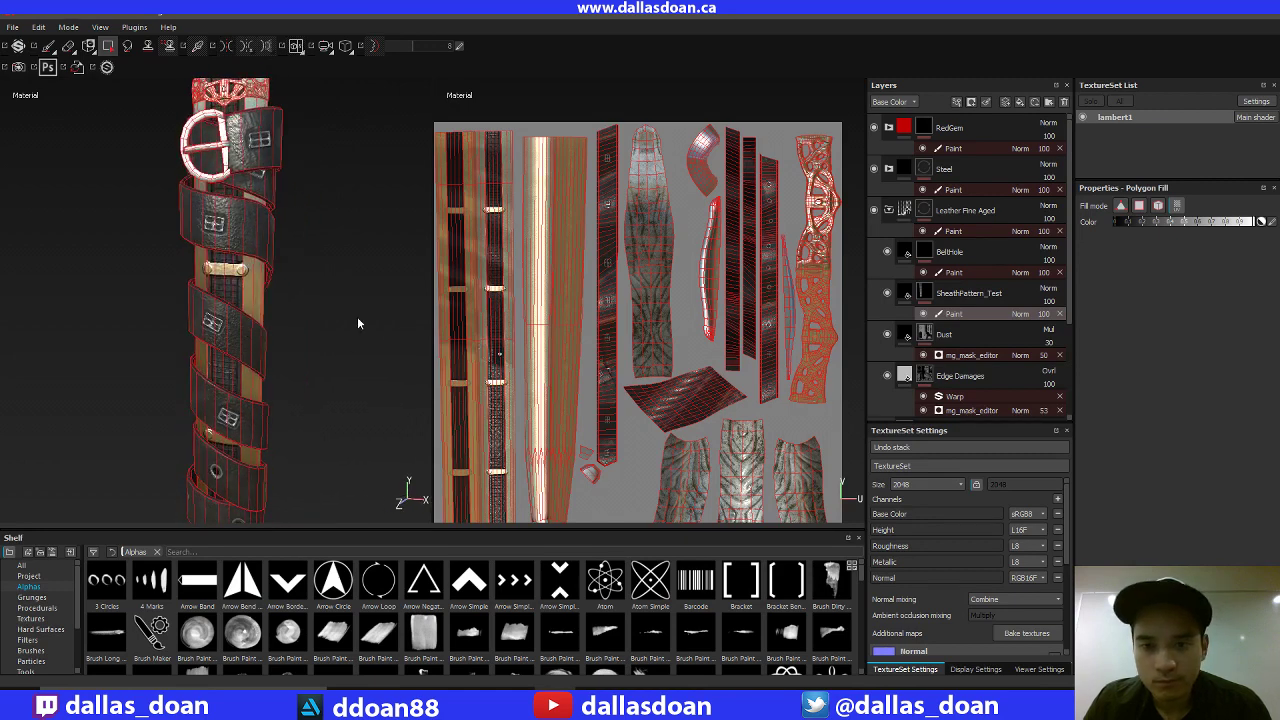
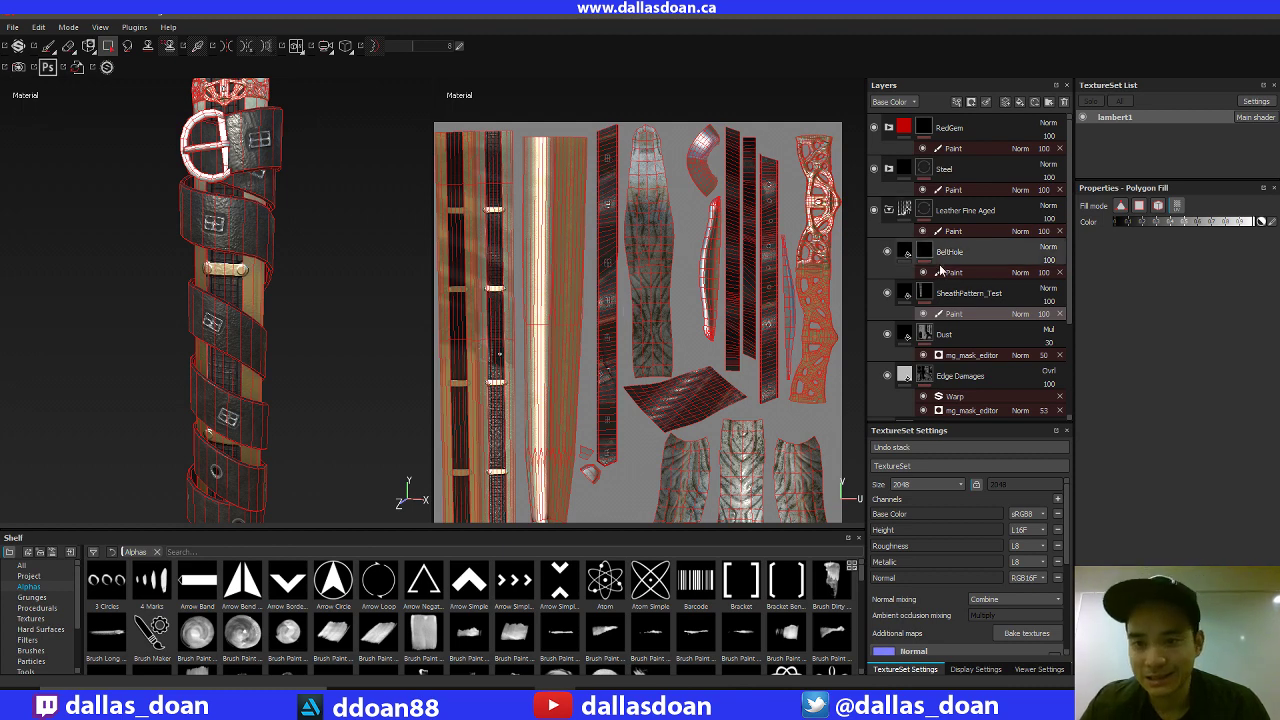
scroll(997, 349, down, 1)
scroll(997, 349, down, 2)
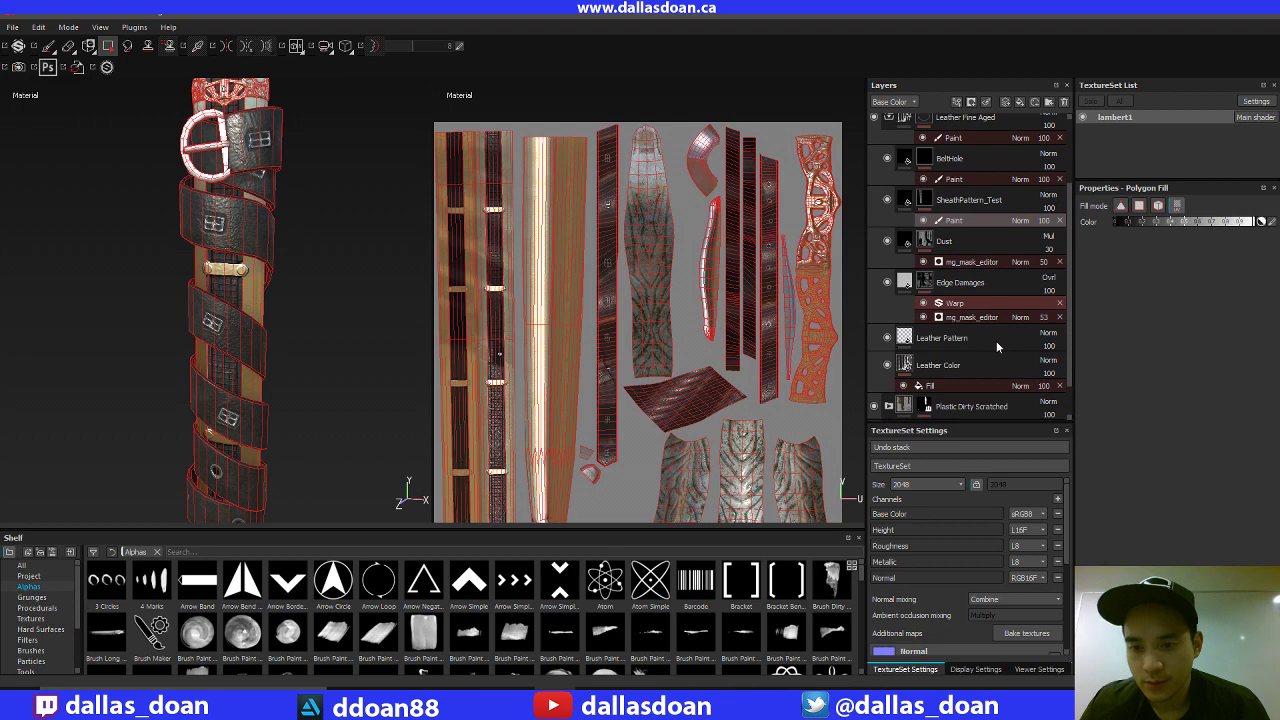
scroll(996, 344, up, 2)
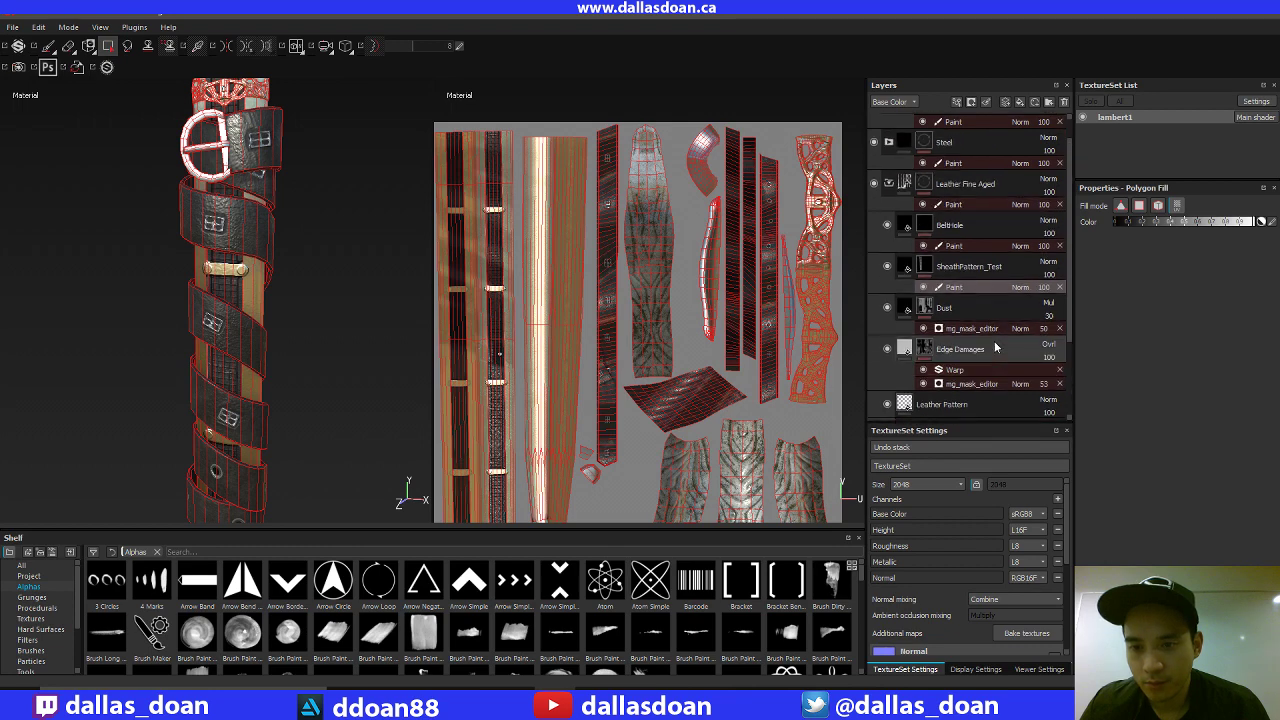
scroll(945, 265, up, 1)
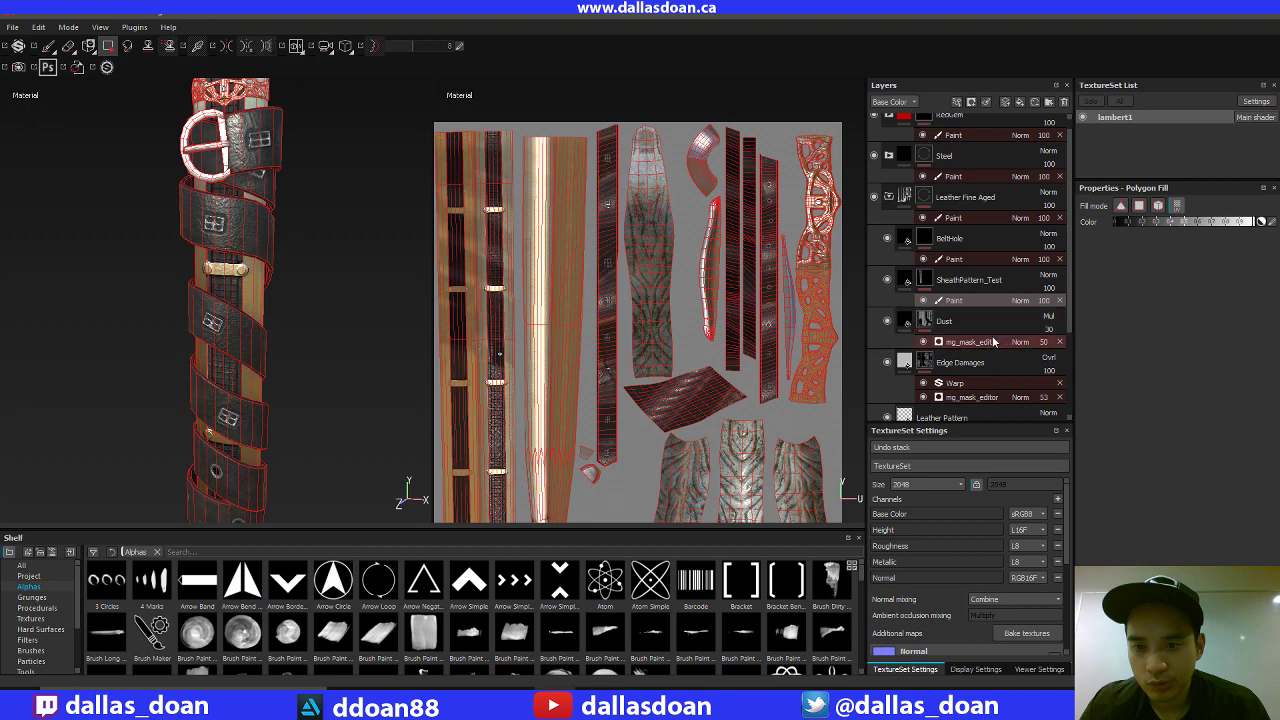
Switch to the 3D-only view and frame the scabbard's buckle and wrapped belt.
alt+drag(424, 304, 276, 355)
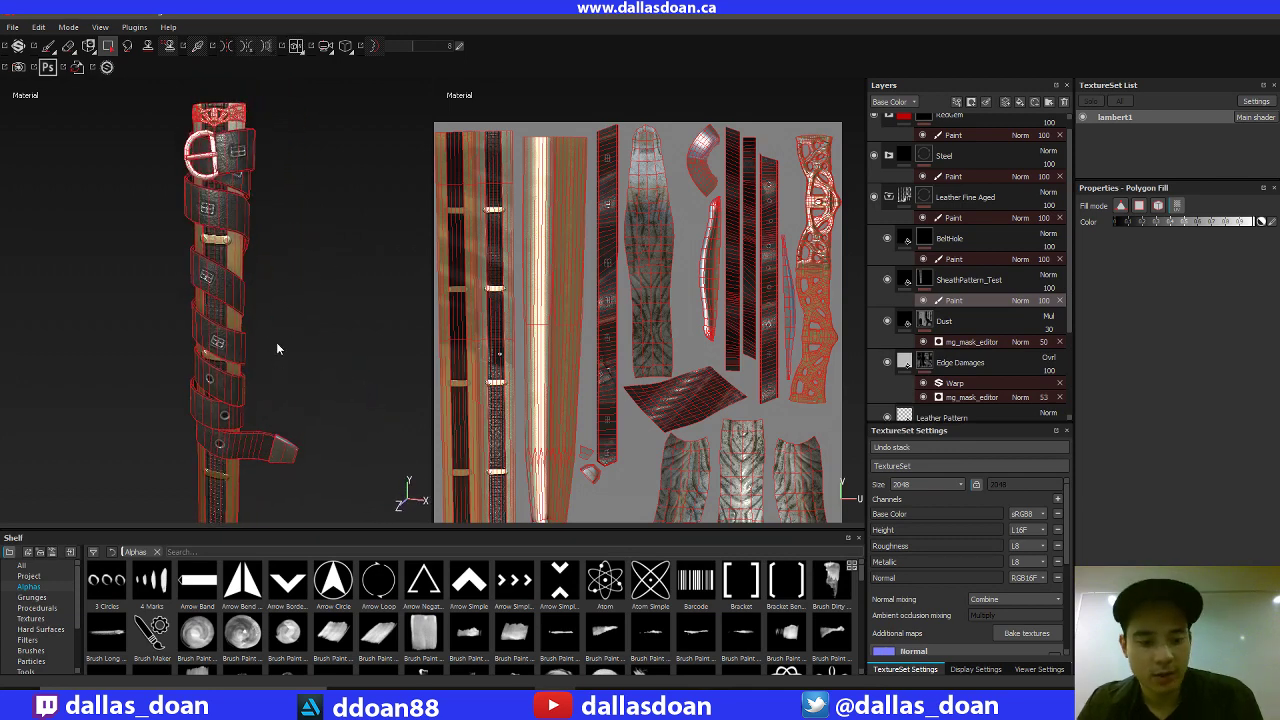
key(F2)
alt+middle_drag(541, 297, 520, 419)
alt+drag(545, 300, 512, 350)
alt+middle_drag(512, 350, 610, 290)
alt+right_drag(610, 290, 665, 368)
alt+middle_drag(665, 368, 591, 330)
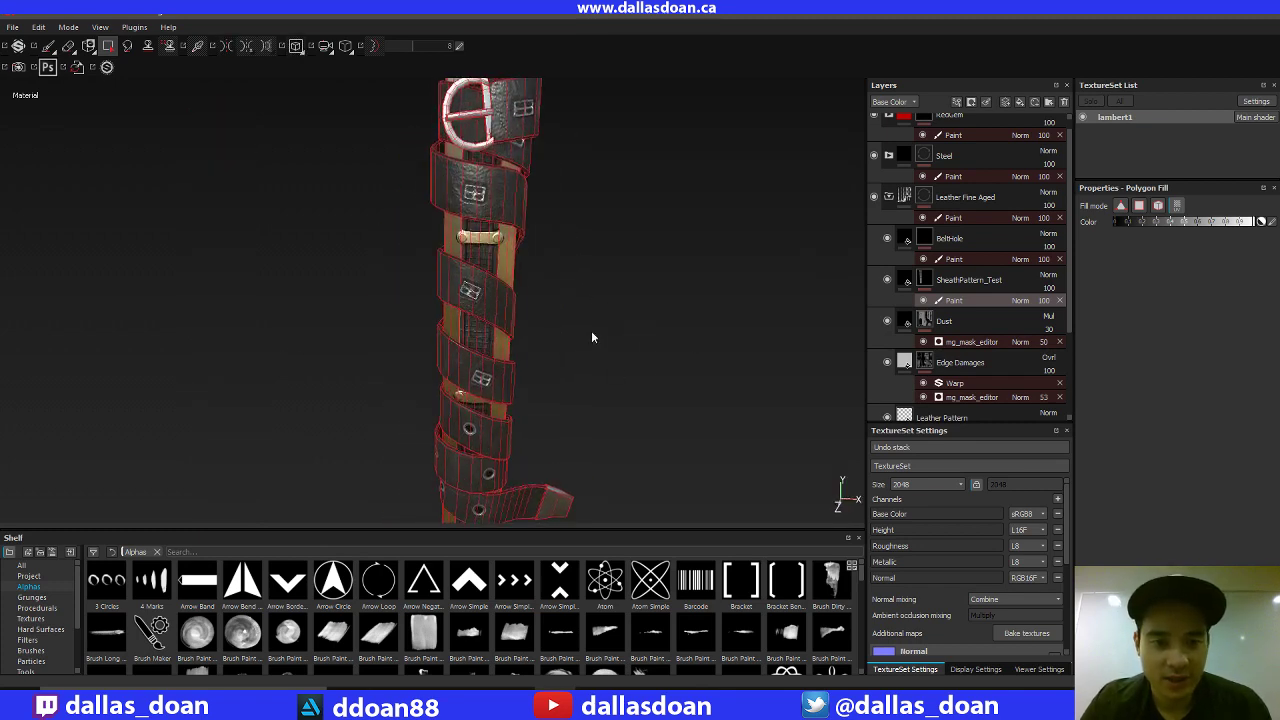
Examine the belt wraps, rivet holes, metal belt tip and scabbard body in 3D, both up close and from a distance.
alt+drag(591, 330, 607, 275)
alt+middle_drag(607, 275, 600, 214)
alt+drag(600, 214, 606, 190)
alt+middle_drag(606, 190, 580, 221)
alt+right_drag(580, 221, 743, 329)
alt+middle_drag(743, 329, 657, 234)
alt+drag(657, 234, 648, 216)
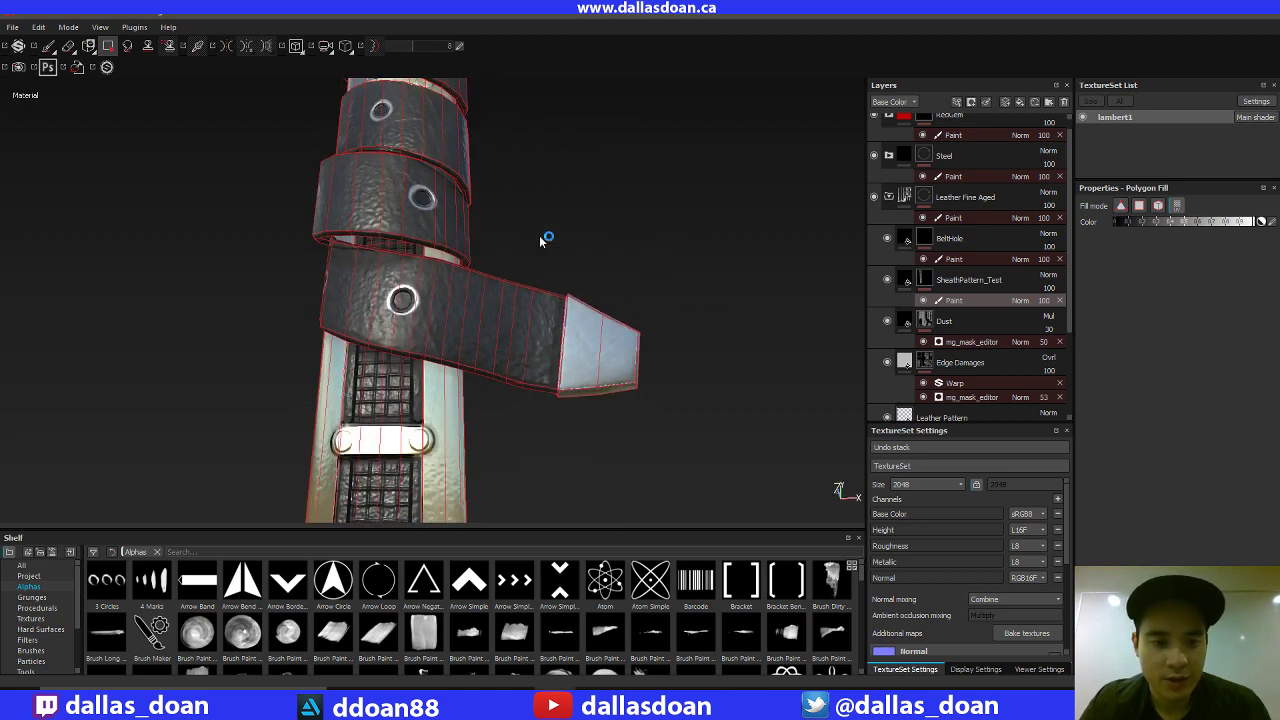
alt+middle_drag(540, 241, 577, 226)
alt+drag(577, 226, 560, 286)
alt+middle_drag(560, 286, 573, 225)
scroll(574, 224, down, 6)
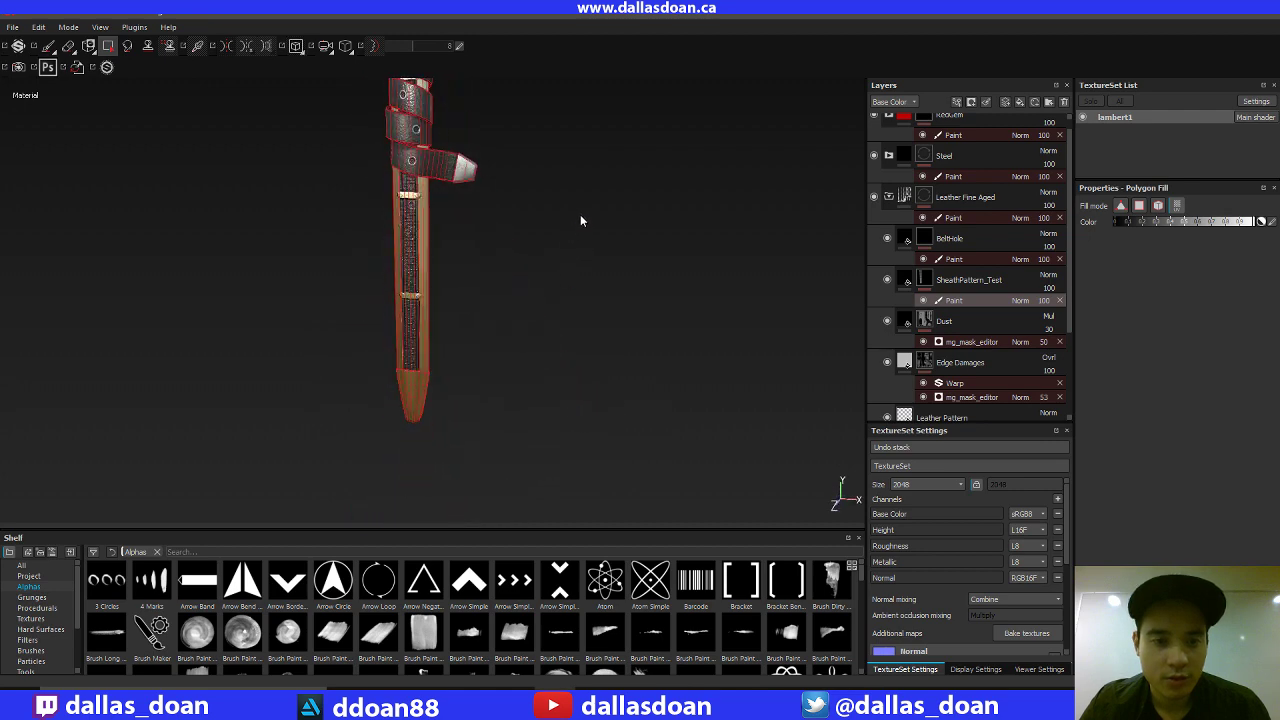
alt+drag(580, 215, 580, 196)
alt+middle_drag(580, 196, 619, 280)
alt+drag(619, 280, 562, 341)
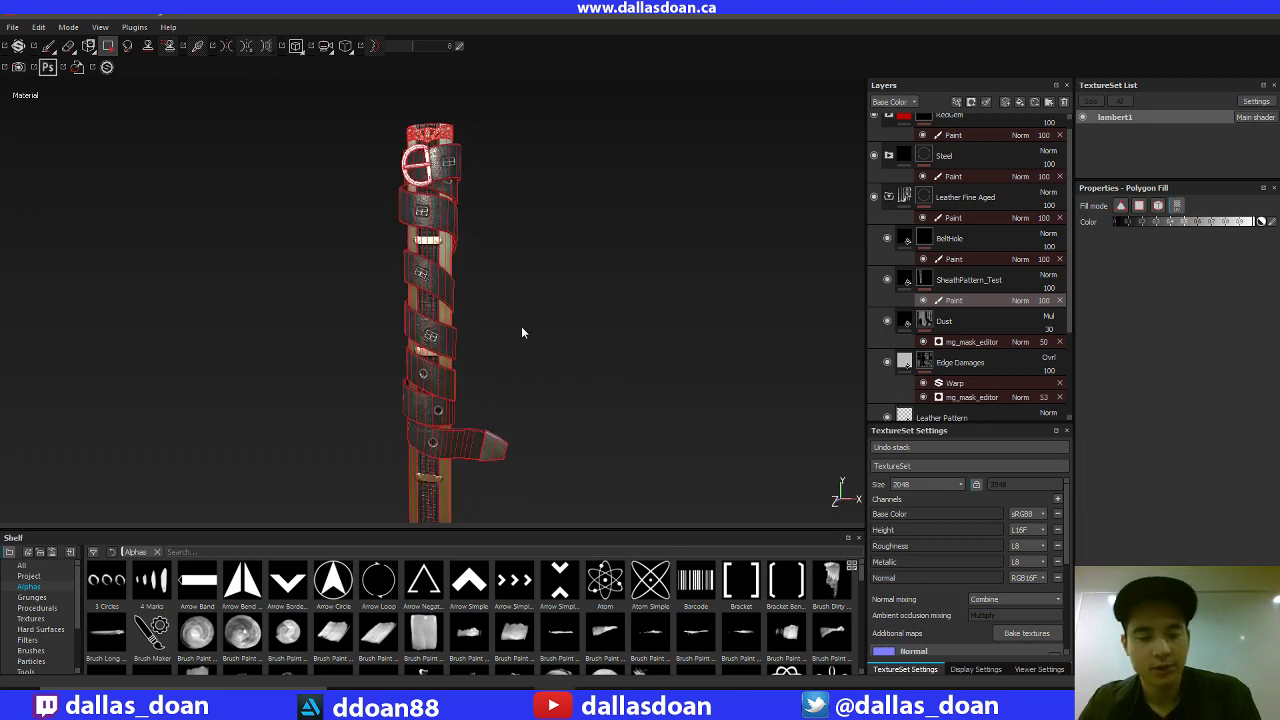
Switch to the Paint tool and check the belt against the reference photo in Photos, zoomed out to show most of the sword.
click(48, 46)
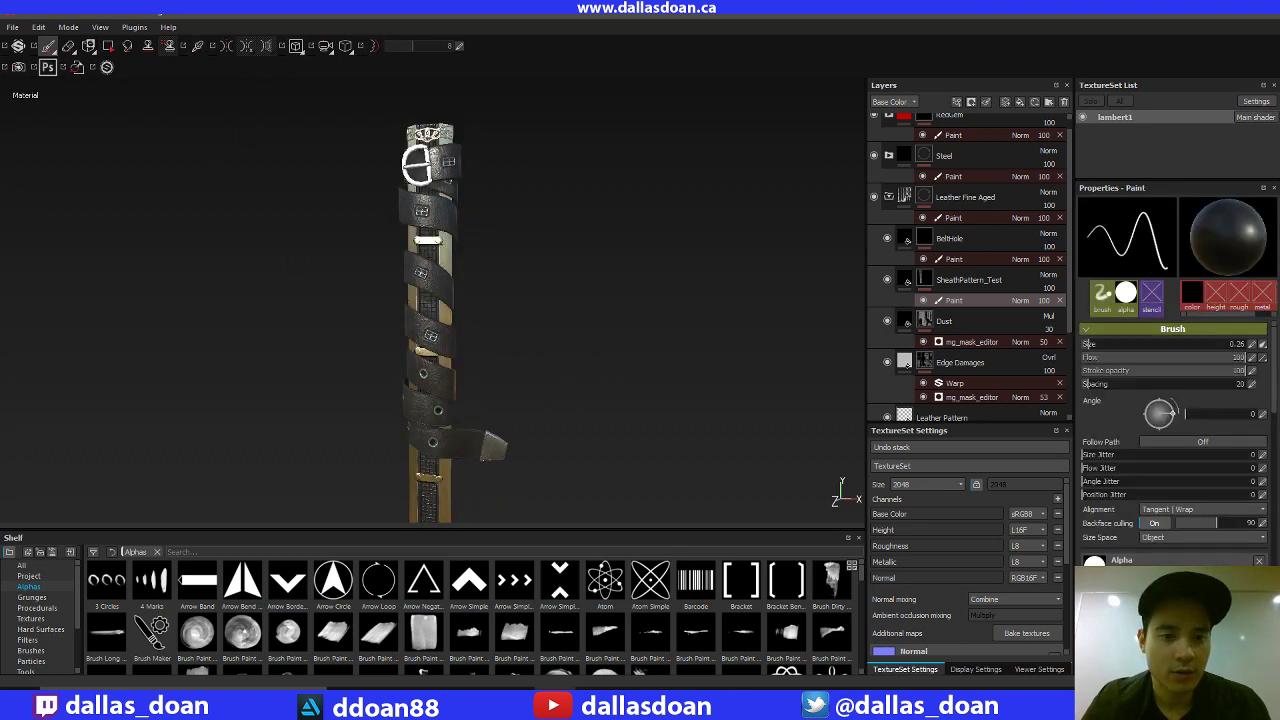
mouse_move(634, 323)
alt+mouse_down()
mouse_move(634, 263)
mouse_move(521, 292)
mouse_move(543, 363)
mouse_move(580, 350)
alt+mouse_up()
click(596, 700)
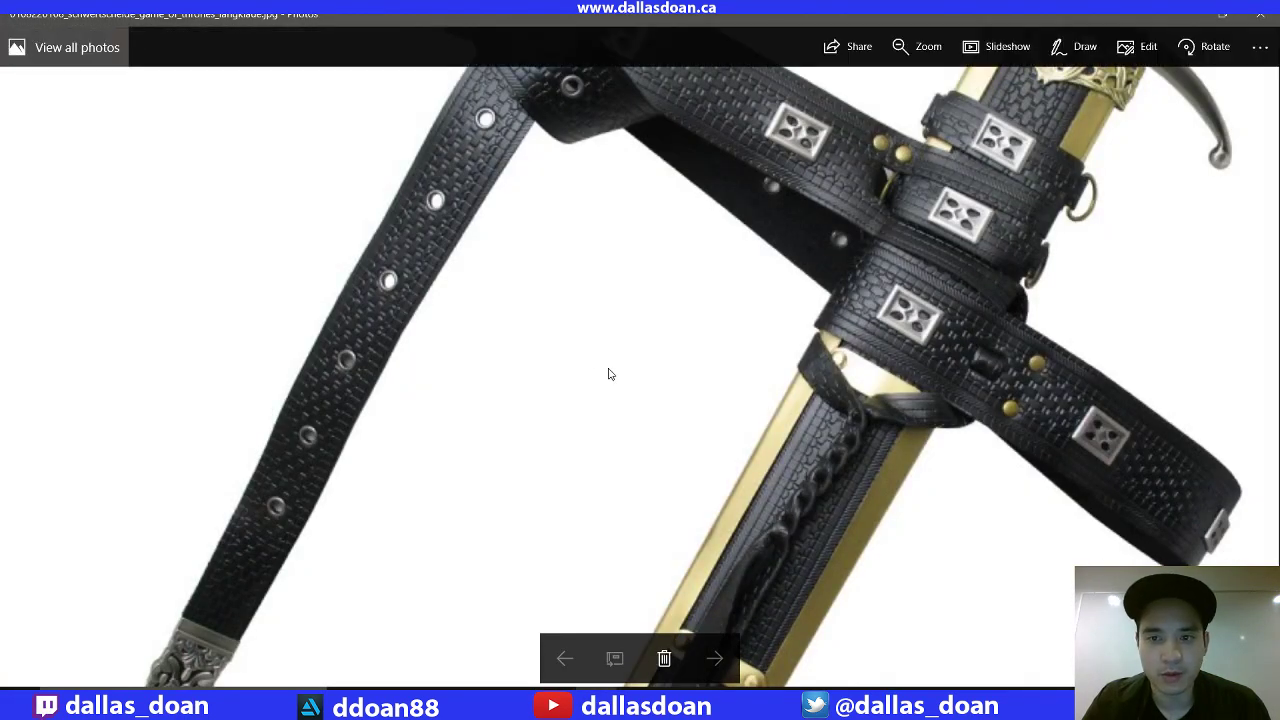
scroll(700, 331, down, 5)
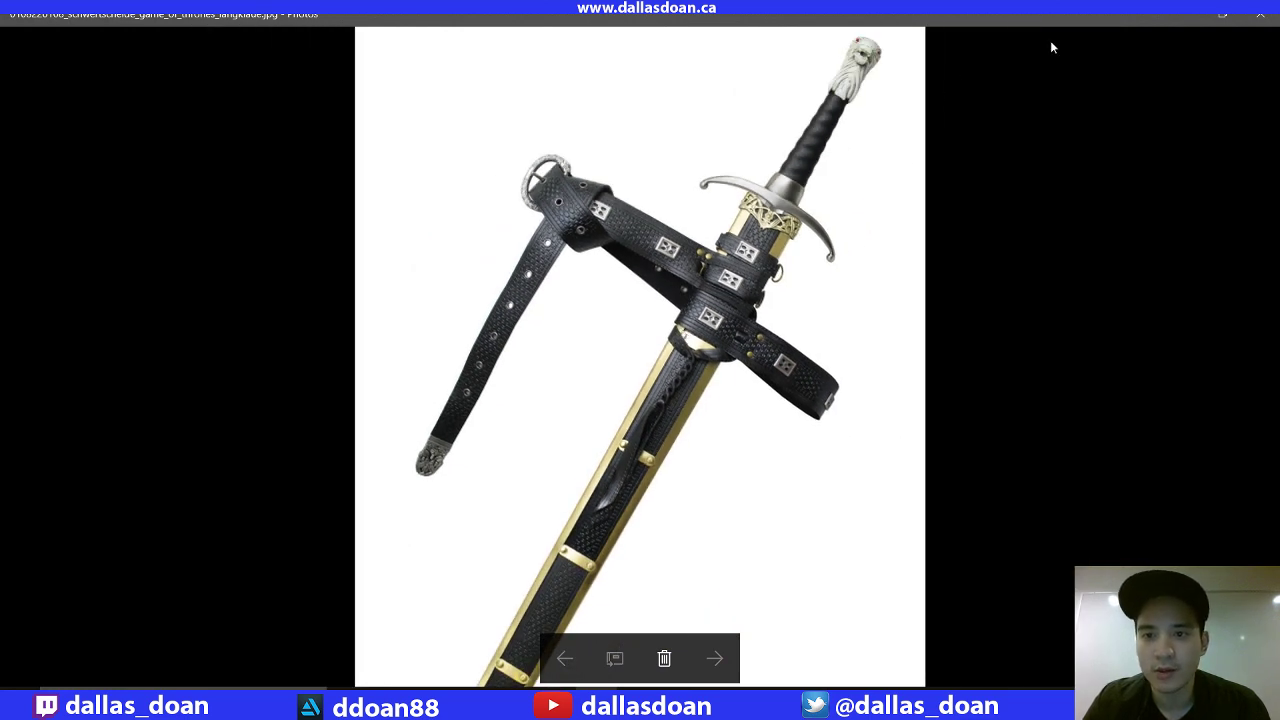
click(1191, 20)
Examine the scabbard's belt wraps and the full sword in 3D, and frame the carved wolf-head pommel.
alt+middle_drag(583, 212, 517, 135)
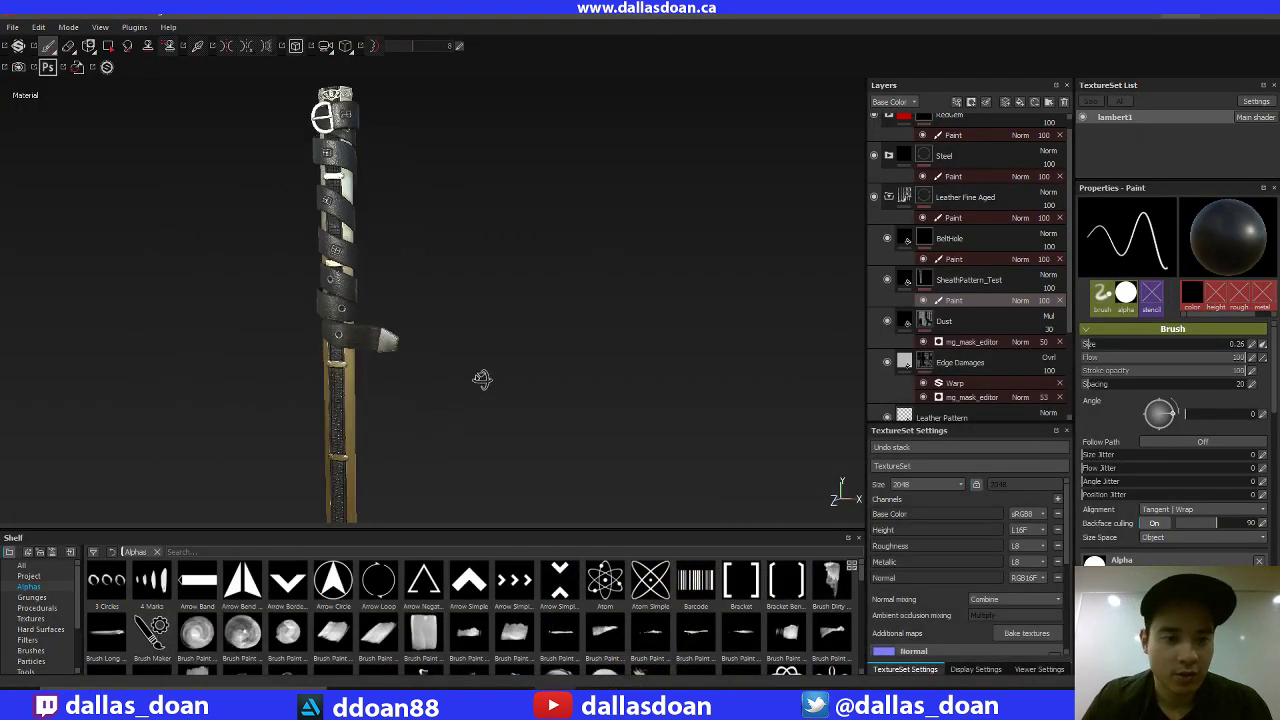
alt+drag(483, 377, 560, 266)
alt+middle_drag(560, 266, 594, 118)
alt+right_drag(594, 118, 643, 132)
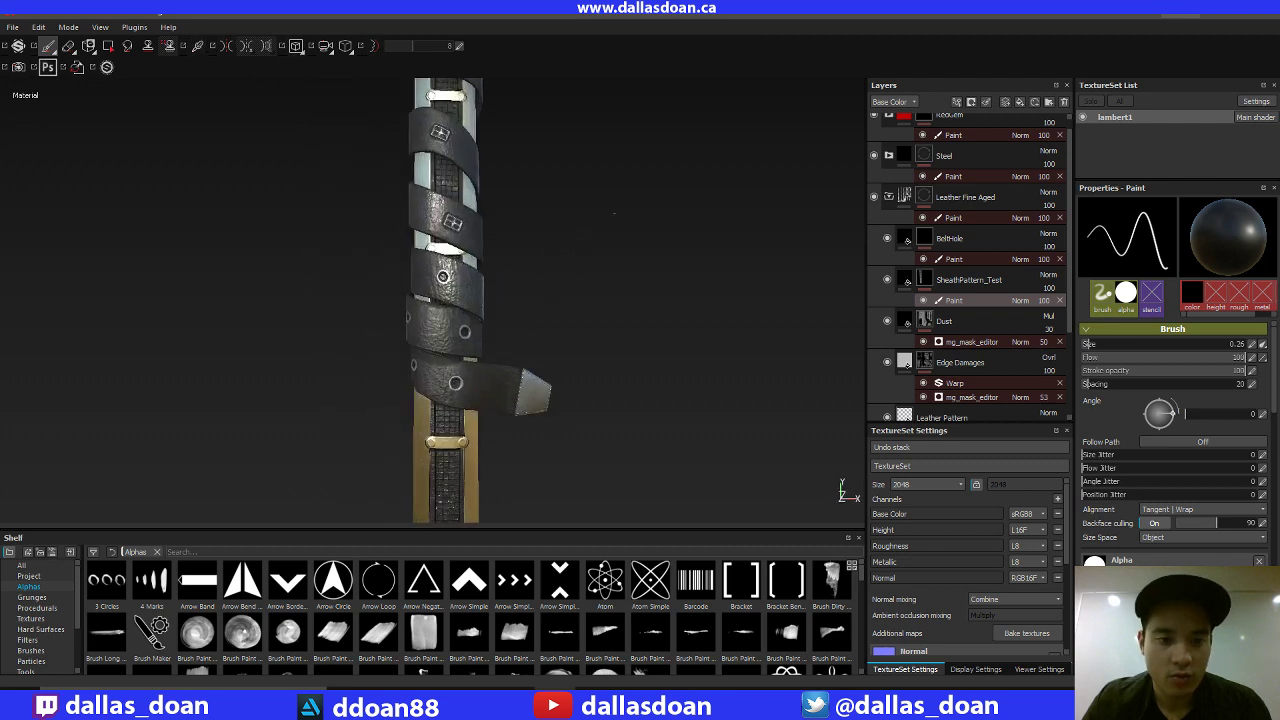
alt+middle_drag(643, 132, 603, 282)
alt+drag(603, 282, 640, 345)
alt+right_drag(740, 400, 675, 405)
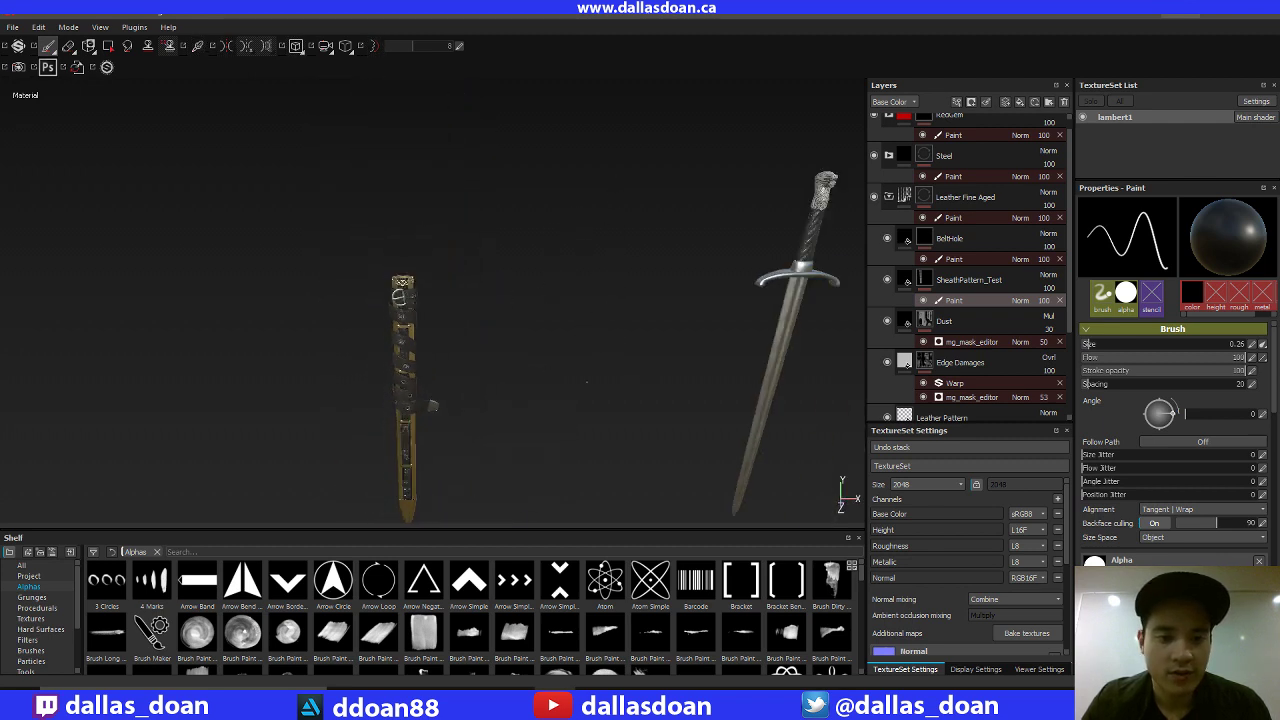
alt+middle_drag(675, 405, 540, 333)
alt+drag(540, 334, 585, 269)
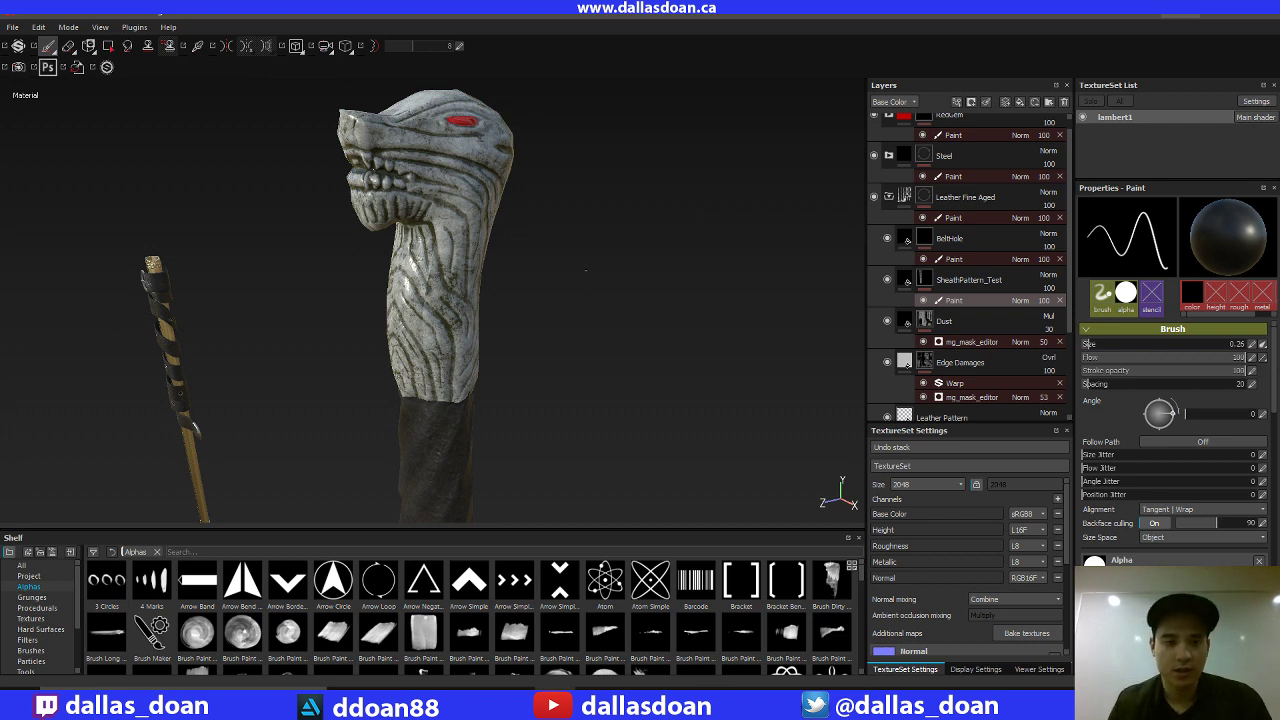
Collapse the Leather Fine Aged folder, expand Plastic Dirty Scratched, and compare the pommel with the PlasticDirt layer hidden and shown.
click(889, 197)
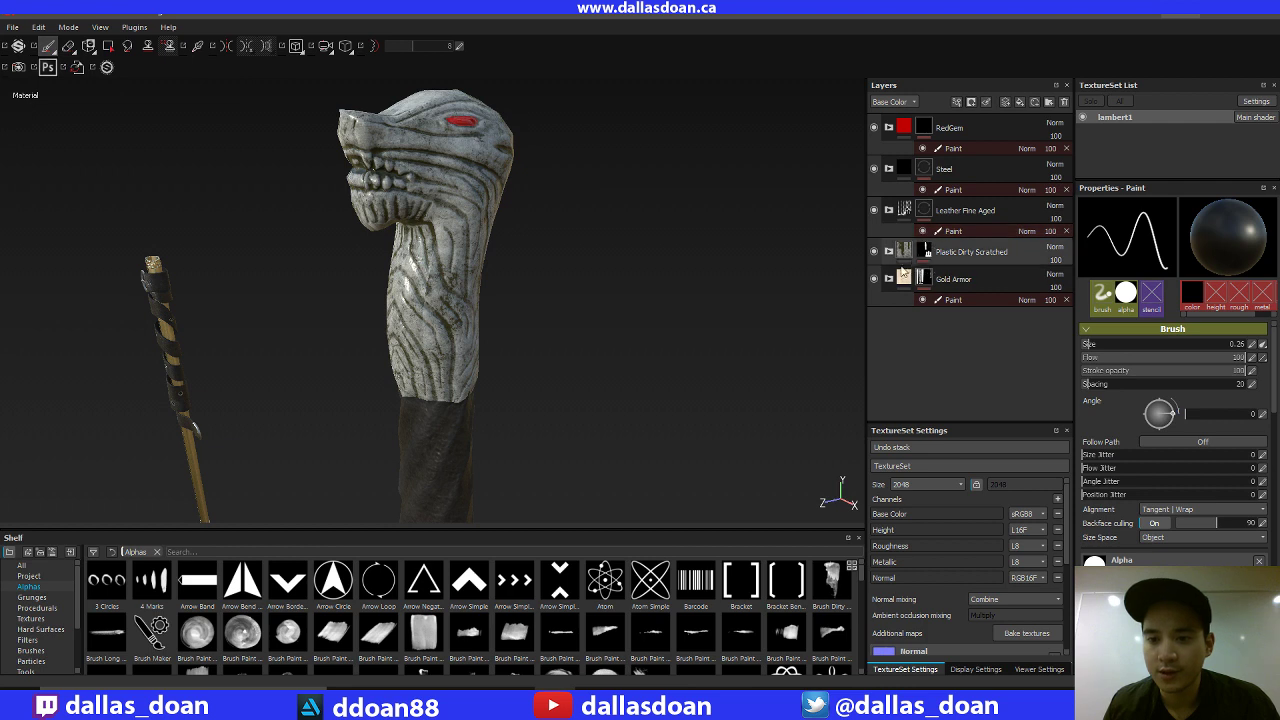
click(889, 252)
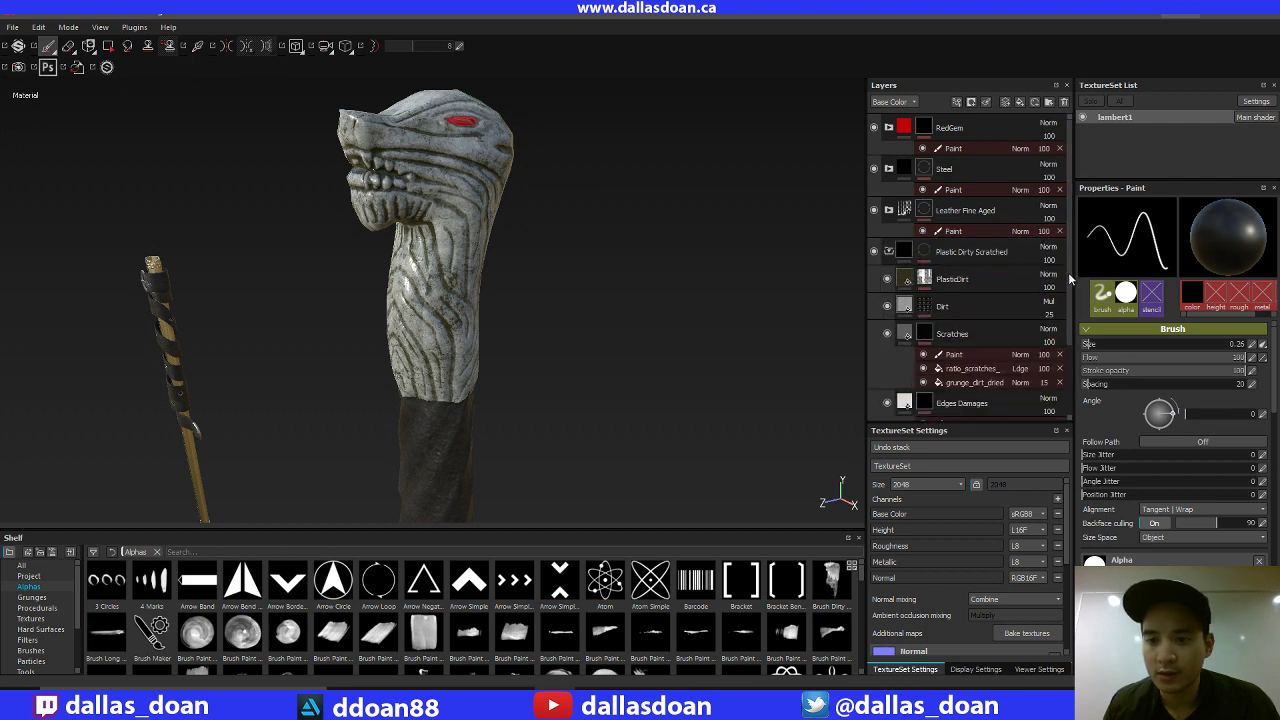
scroll(1068, 272, down, 2)
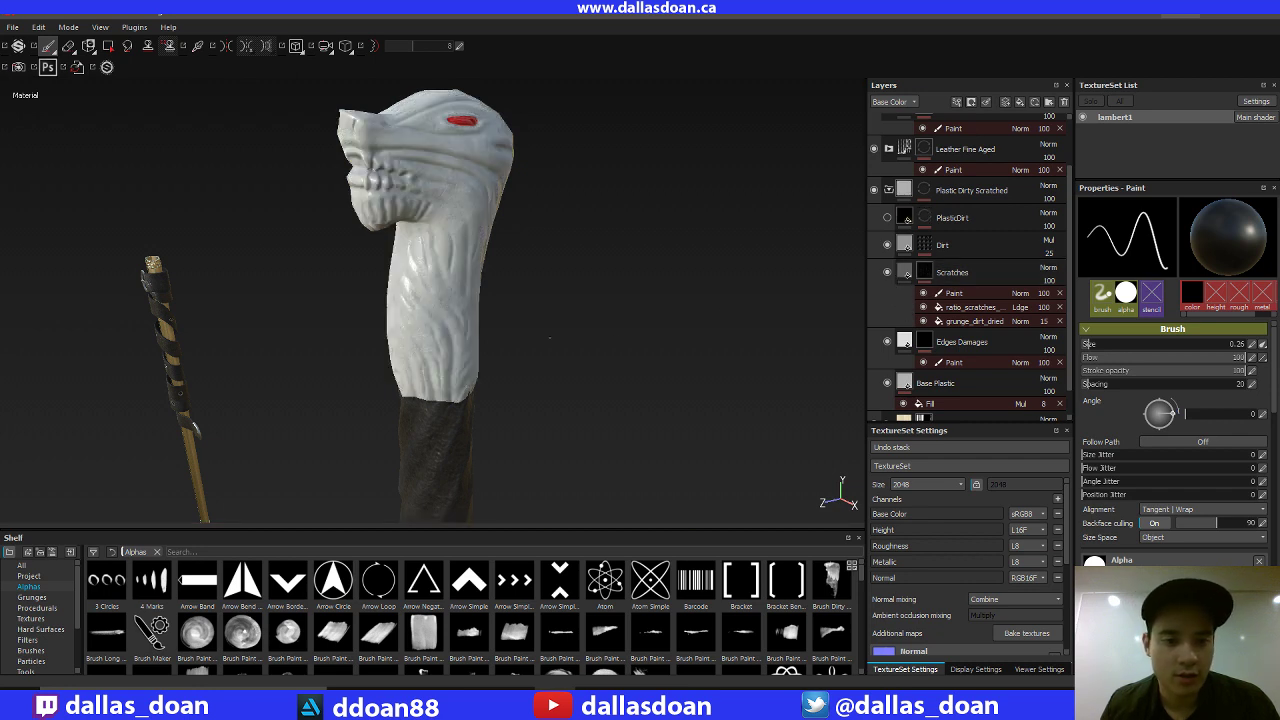
click(887, 217)
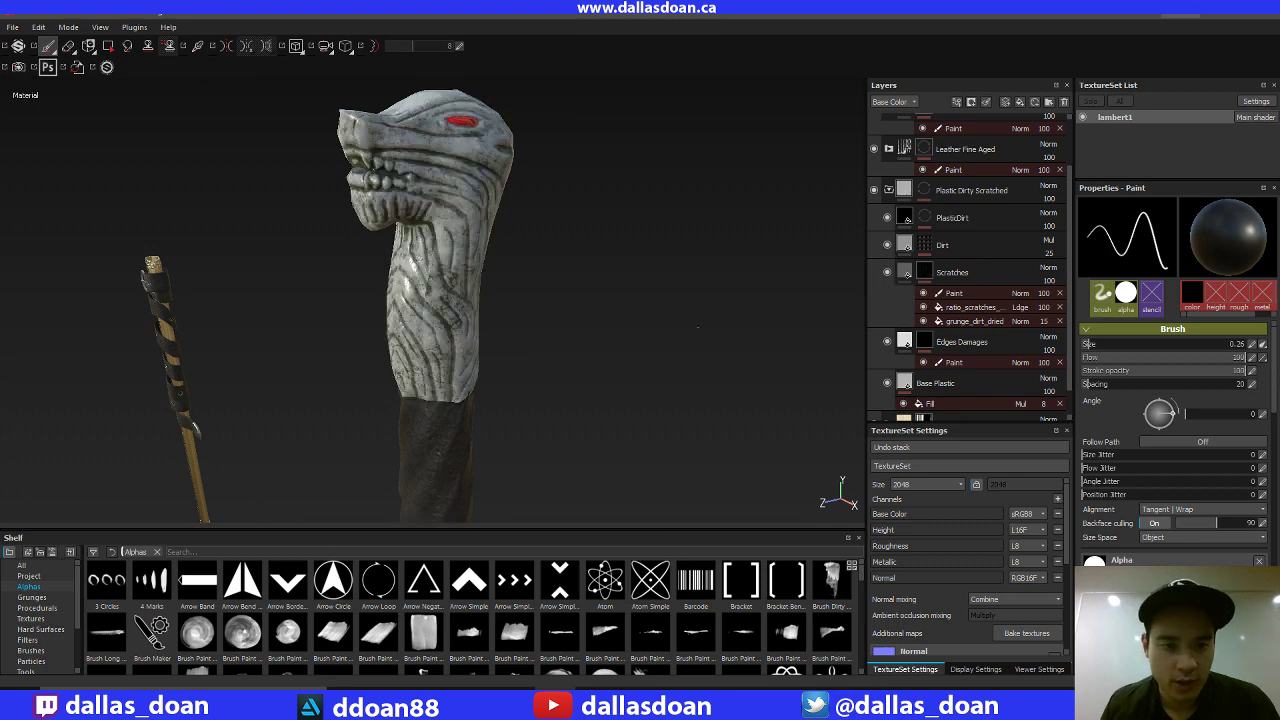
alt+right_drag(697, 323, 674, 297)
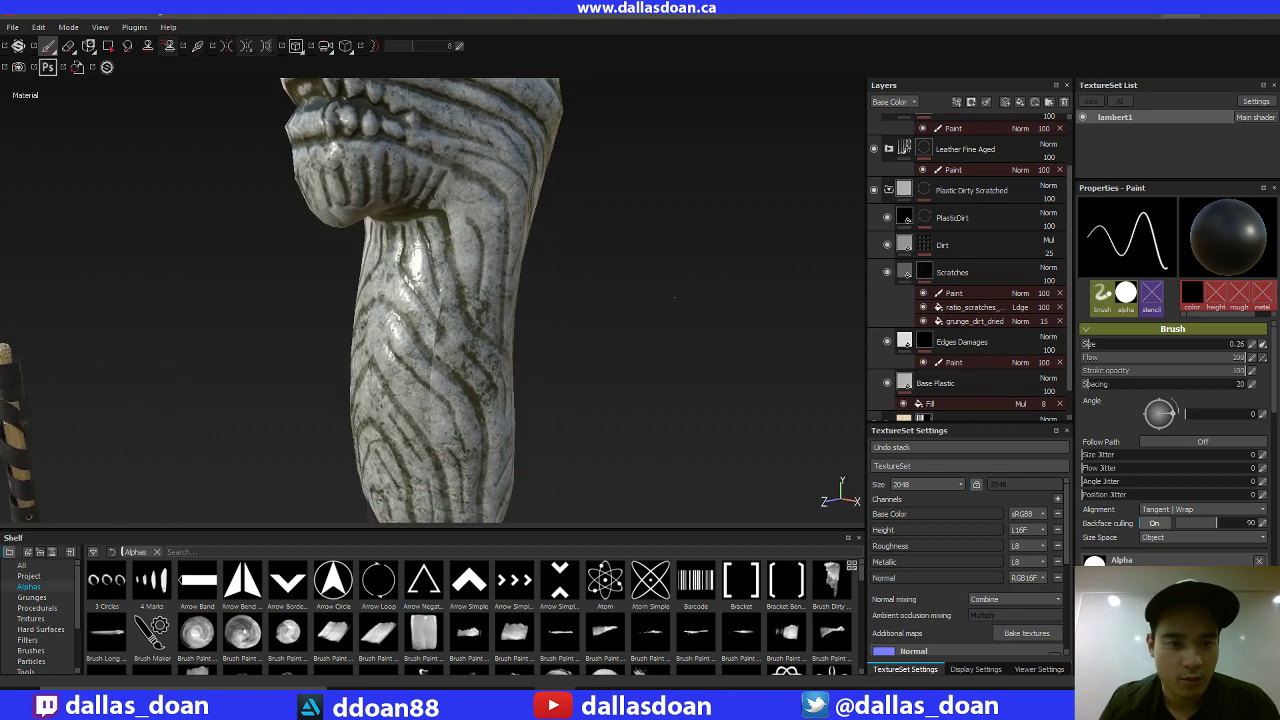
alt+middle_drag(674, 297, 691, 271)
alt+drag(691, 271, 707, 247)
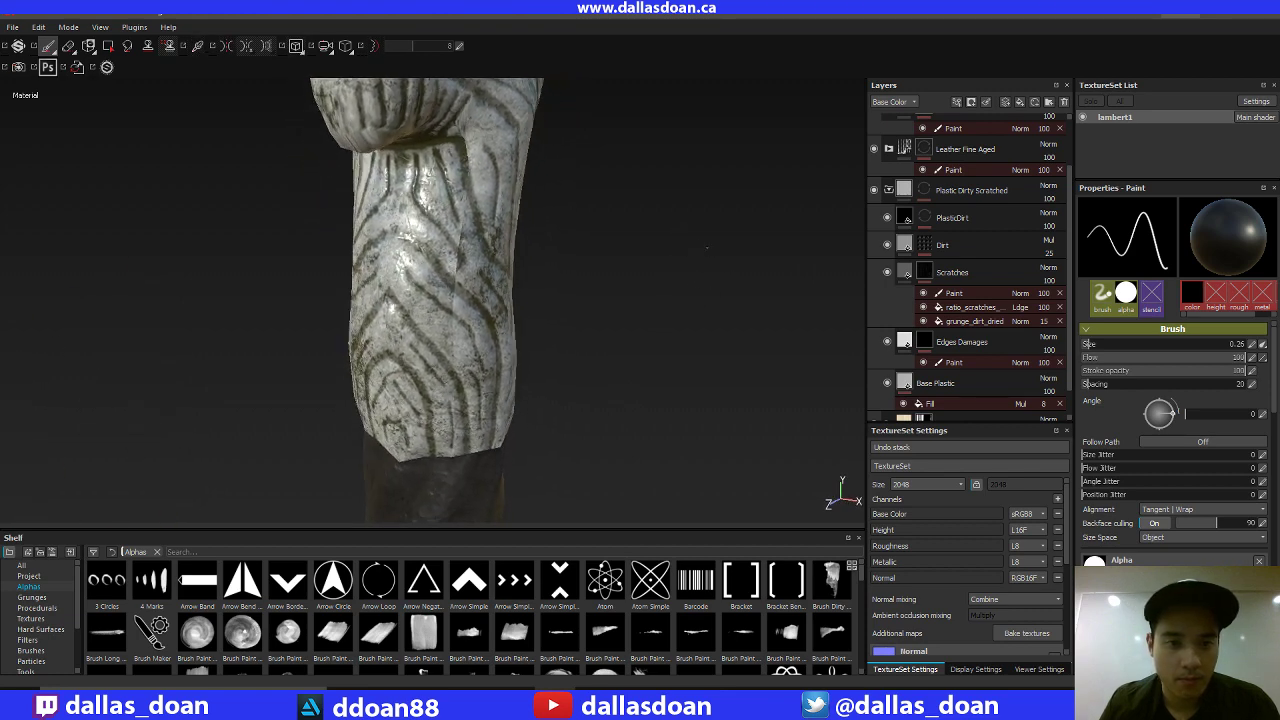
Try a Dirt Contrast of 0.18 in the PlasticDirt mask's MG Dirt generator, and undo the change.
click(916, 228)
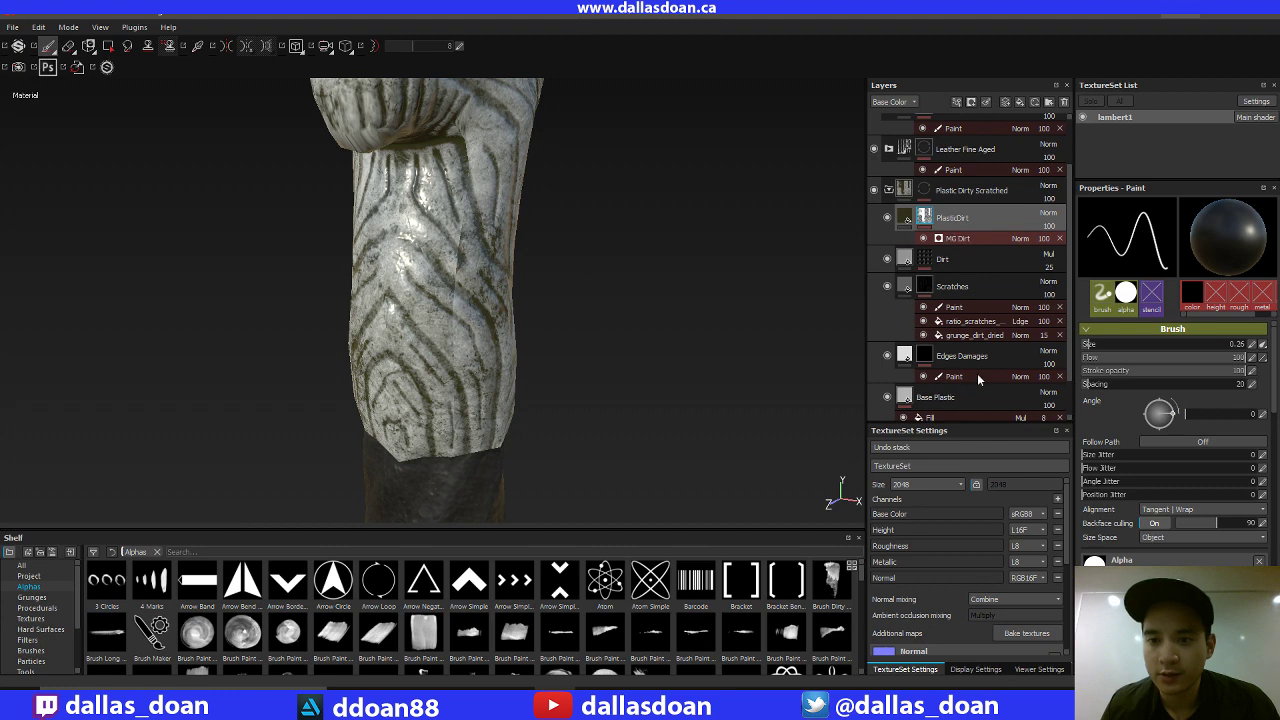
click(956, 238)
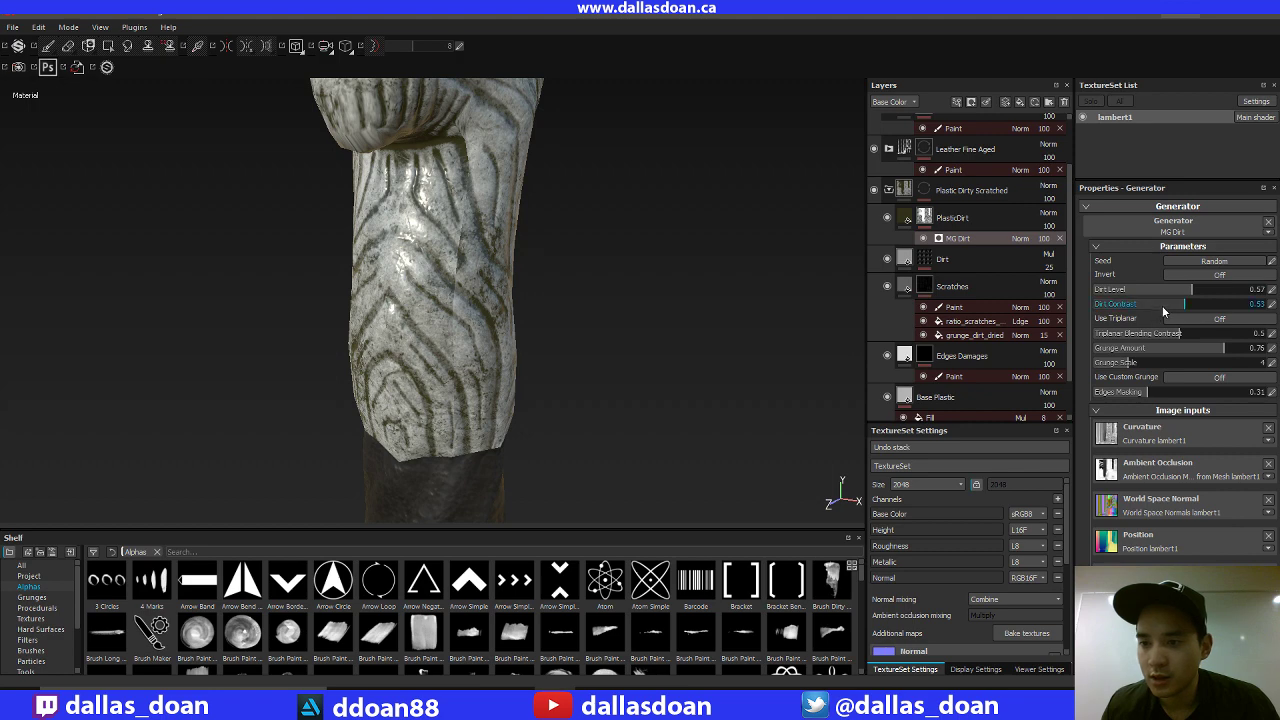
drag(1162, 307, 1125, 306)
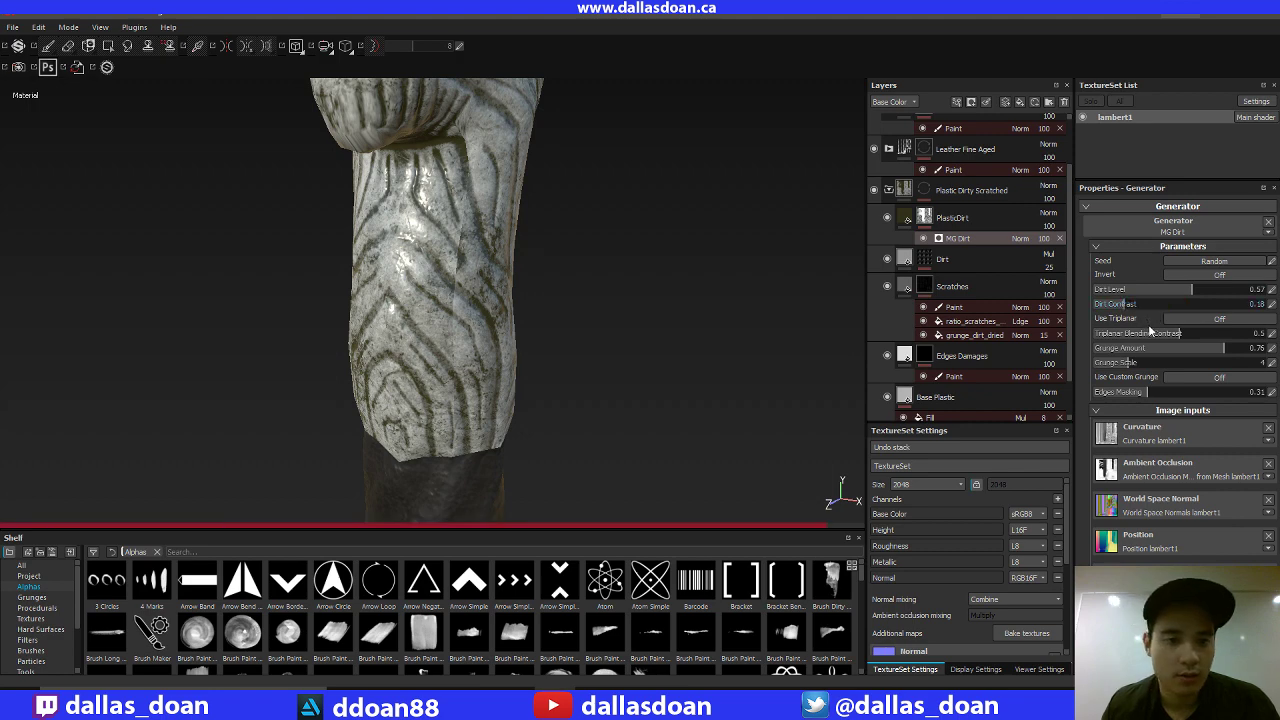
key(ctrl+z)
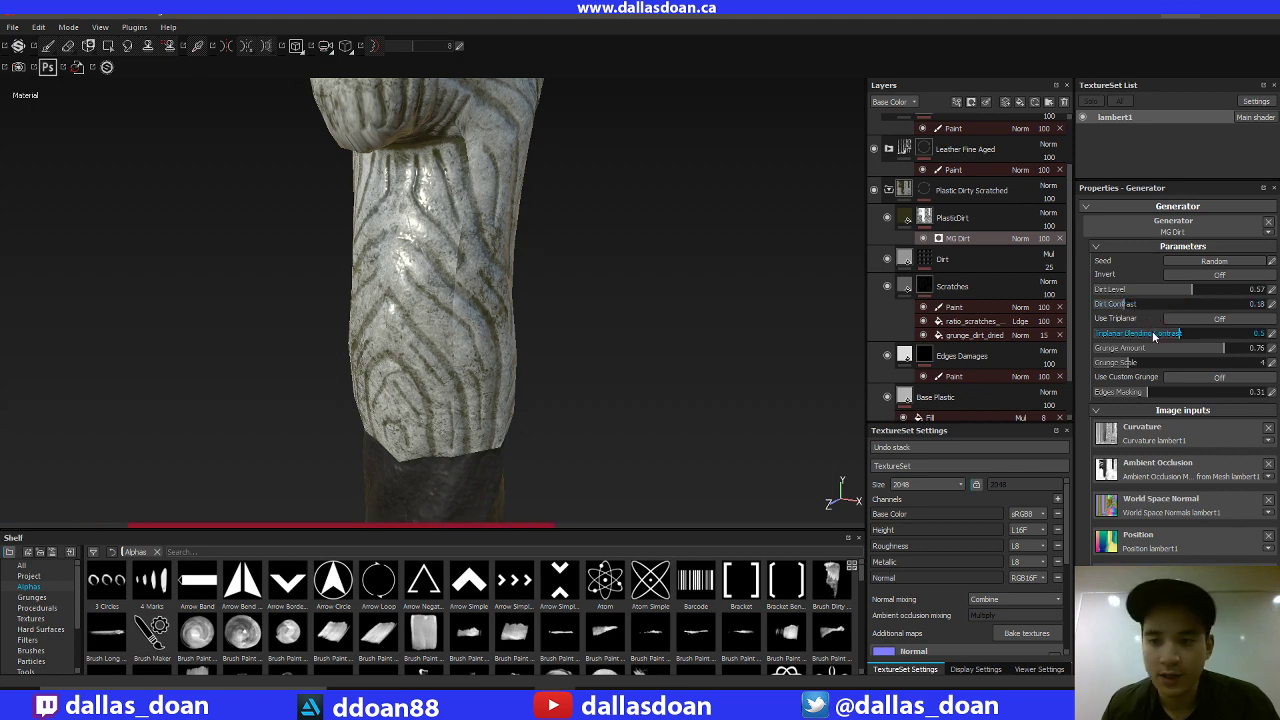
key(ctrl+z)
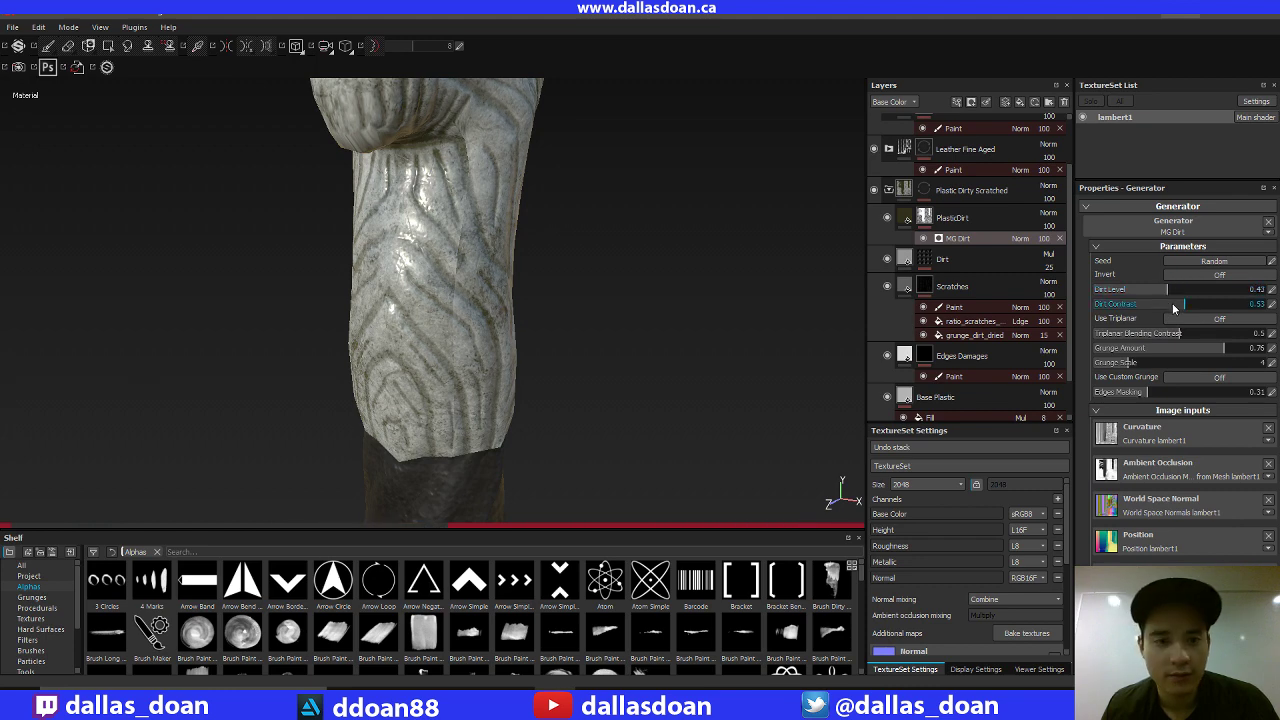
key(ctrl+y)
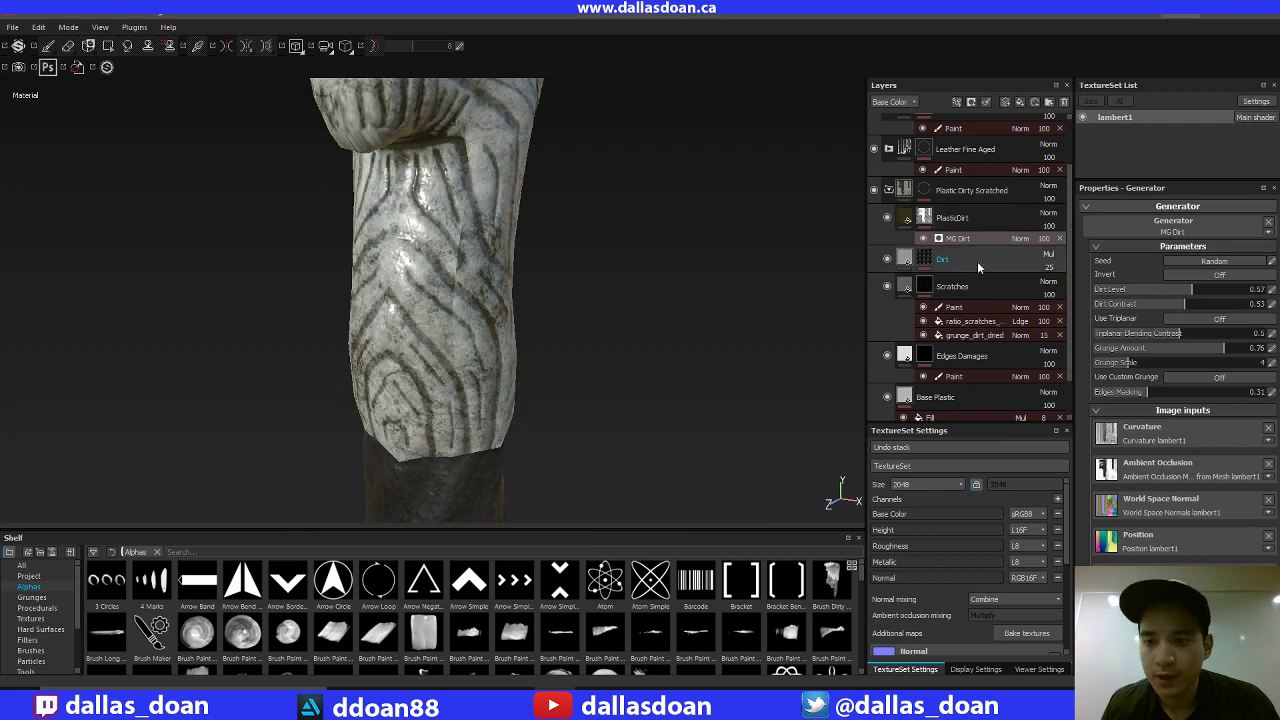
Add a paint effect to the PlasticDirt layer's mask, above the MG Dirt generator.
click(926, 224)
right_click(925, 222)
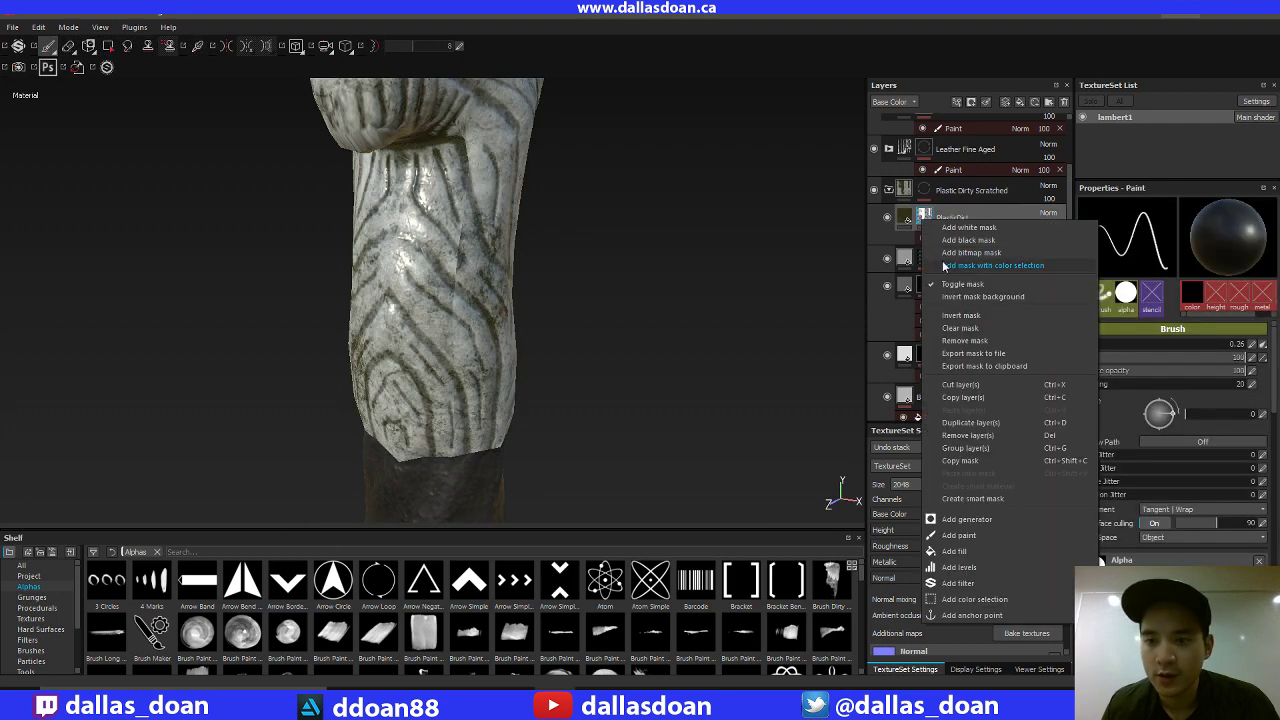
click(978, 551)
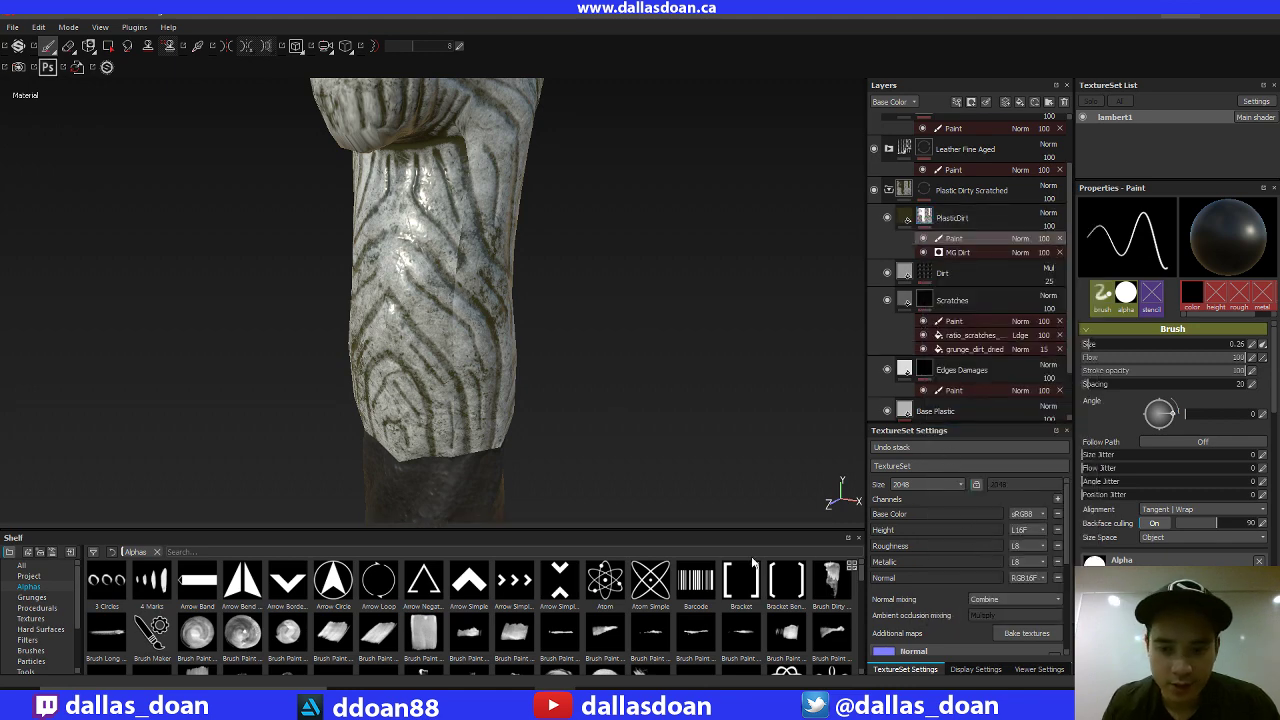
Load the Dirt 04 alpha into the brush and set the spacing to 271.
drag(858, 582, 858, 607)
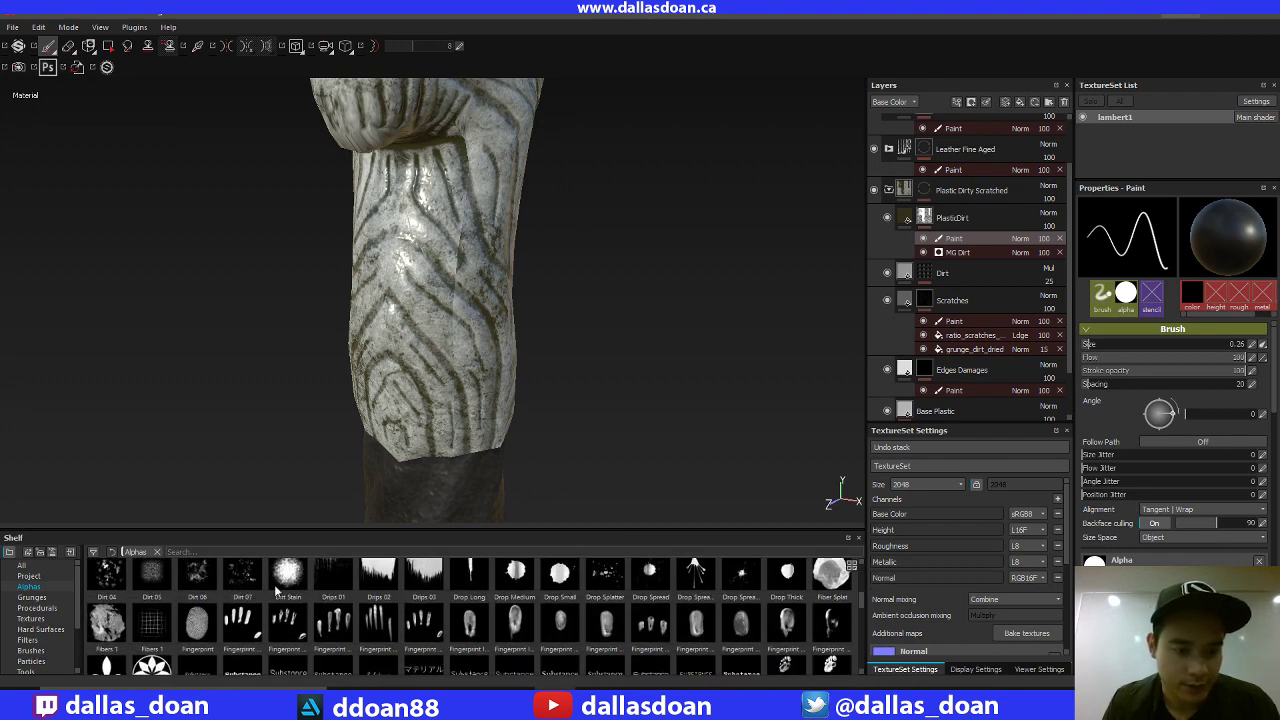
click(110, 578)
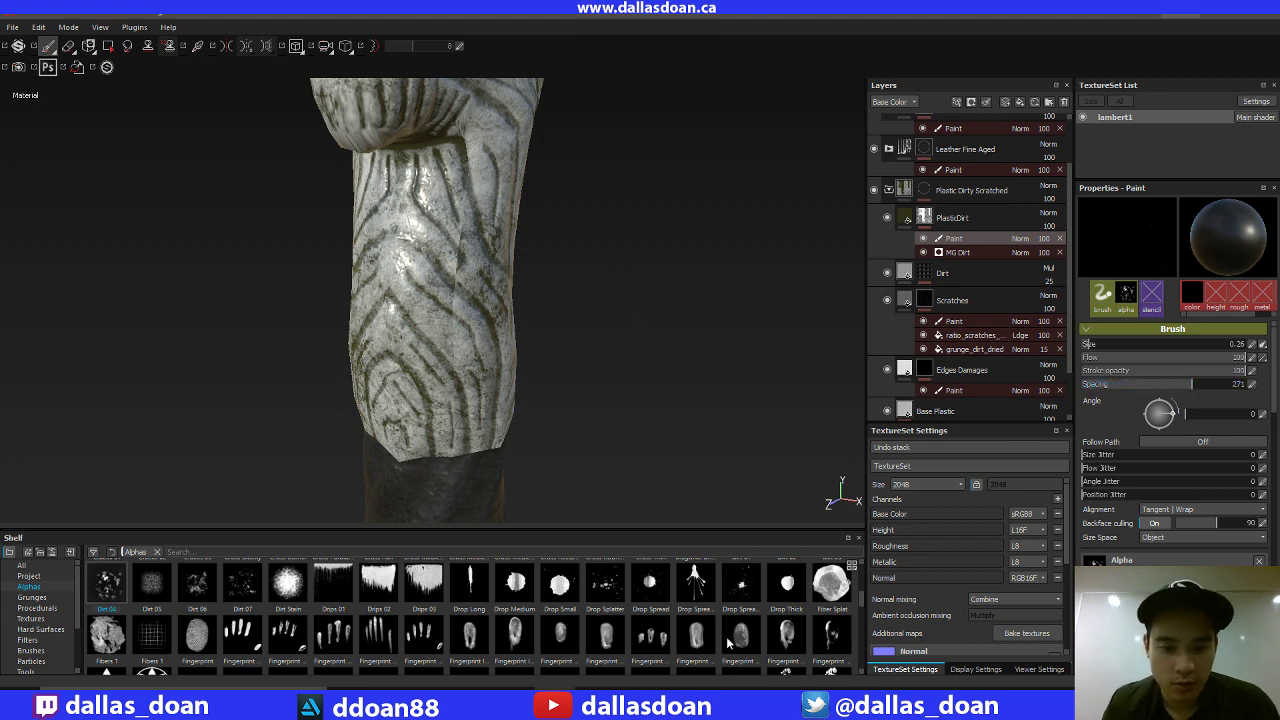
drag(862, 602, 861, 558)
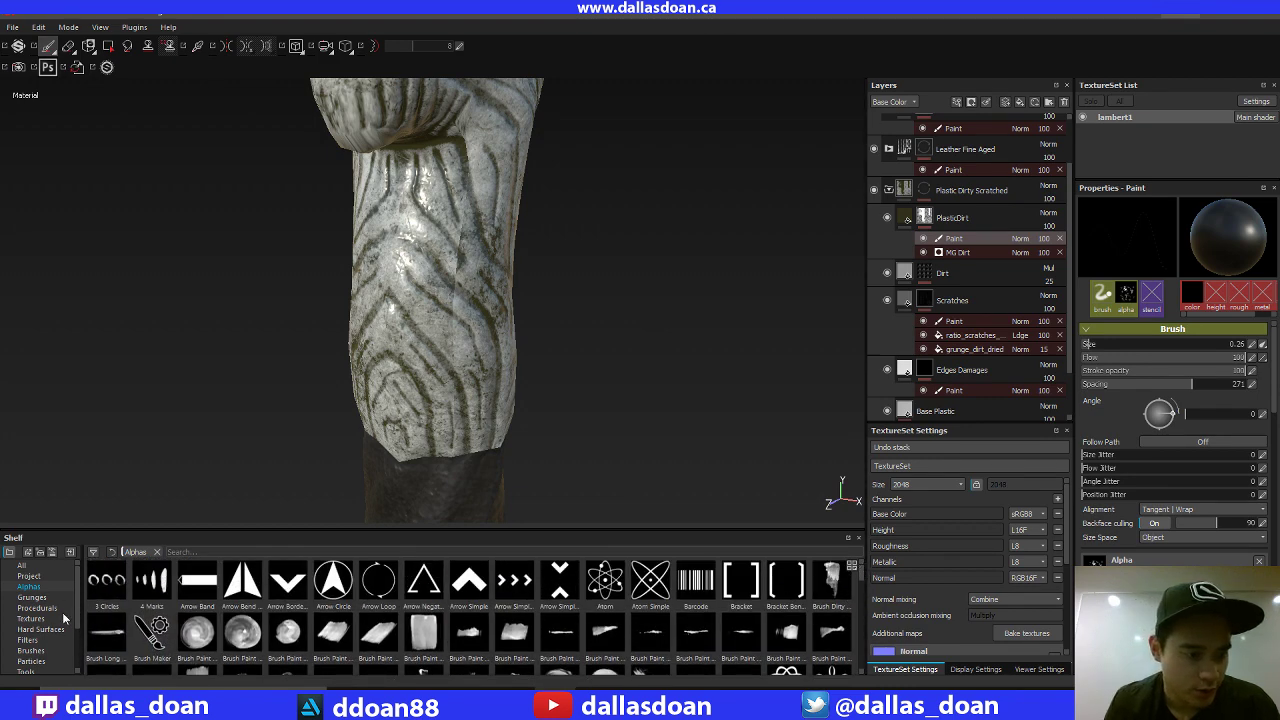
Load the Paint Spray brush preset with white as the painting value, and set the brush size to 3.47.
click(40, 651)
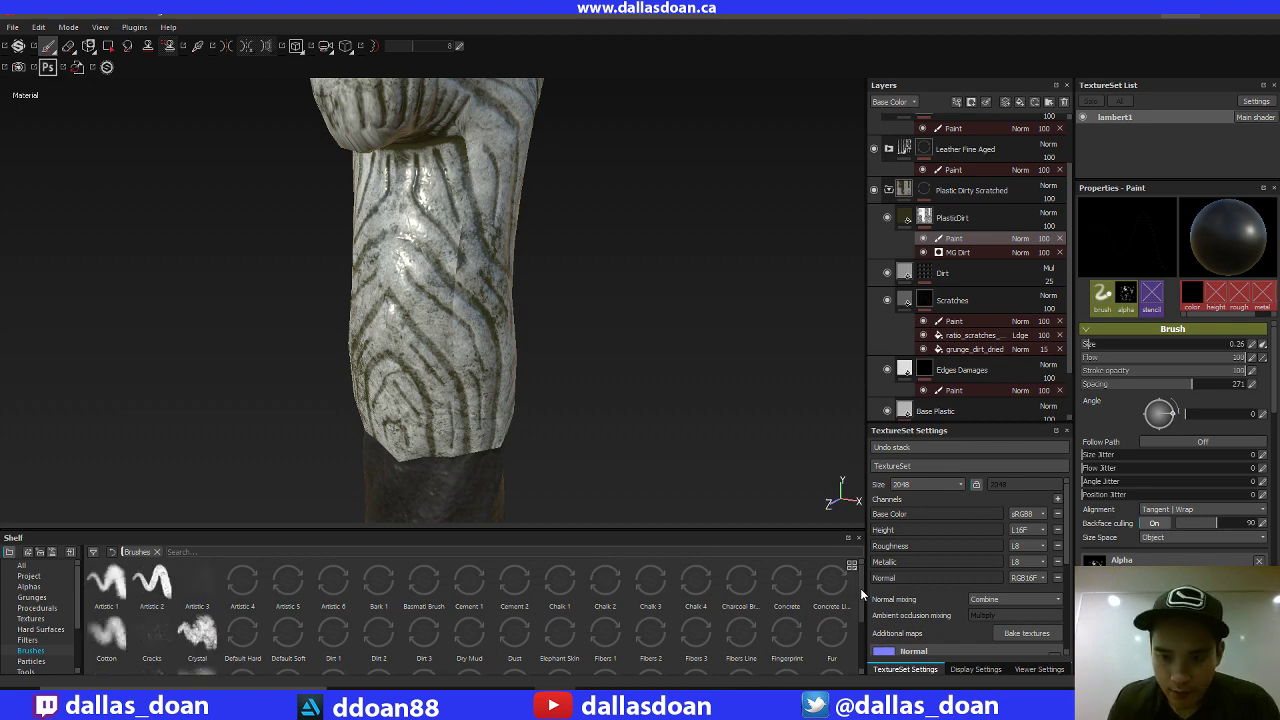
drag(860, 588, 843, 623)
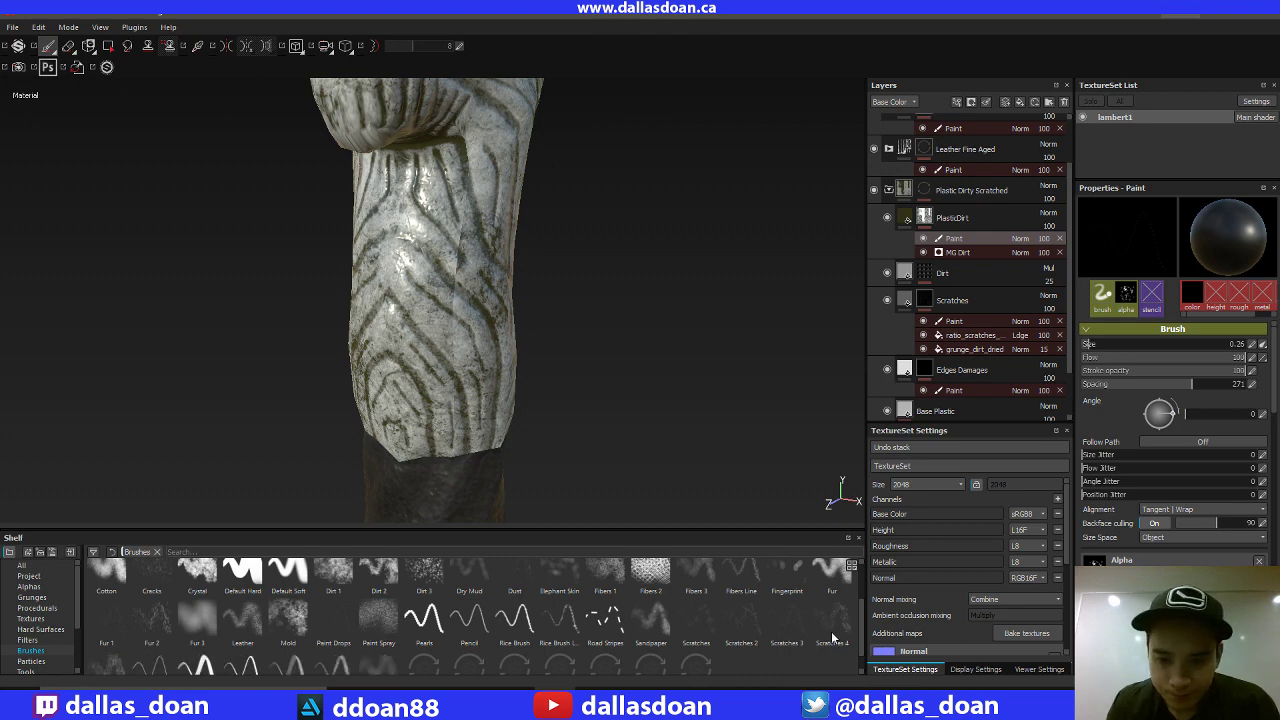
mouse_move(862, 627)
mouse_down()
mouse_move(863, 607)
mouse_move(850, 650)
mouse_up()
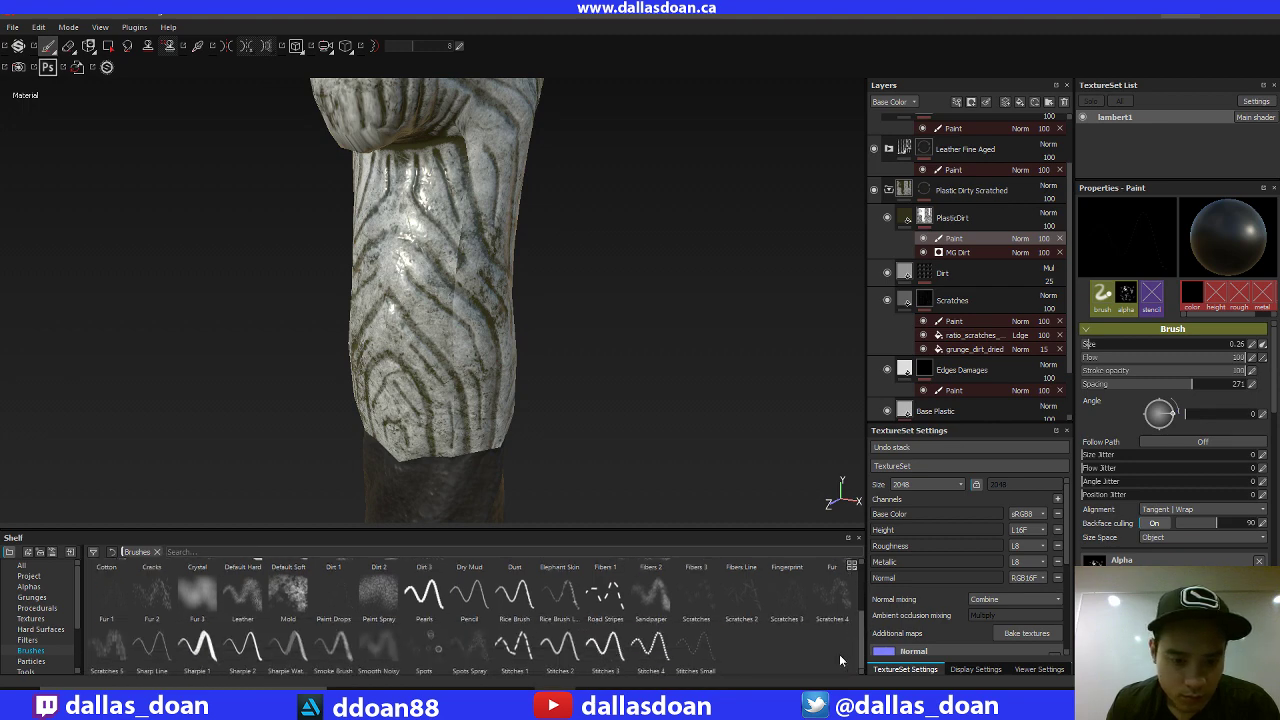
click(478, 648)
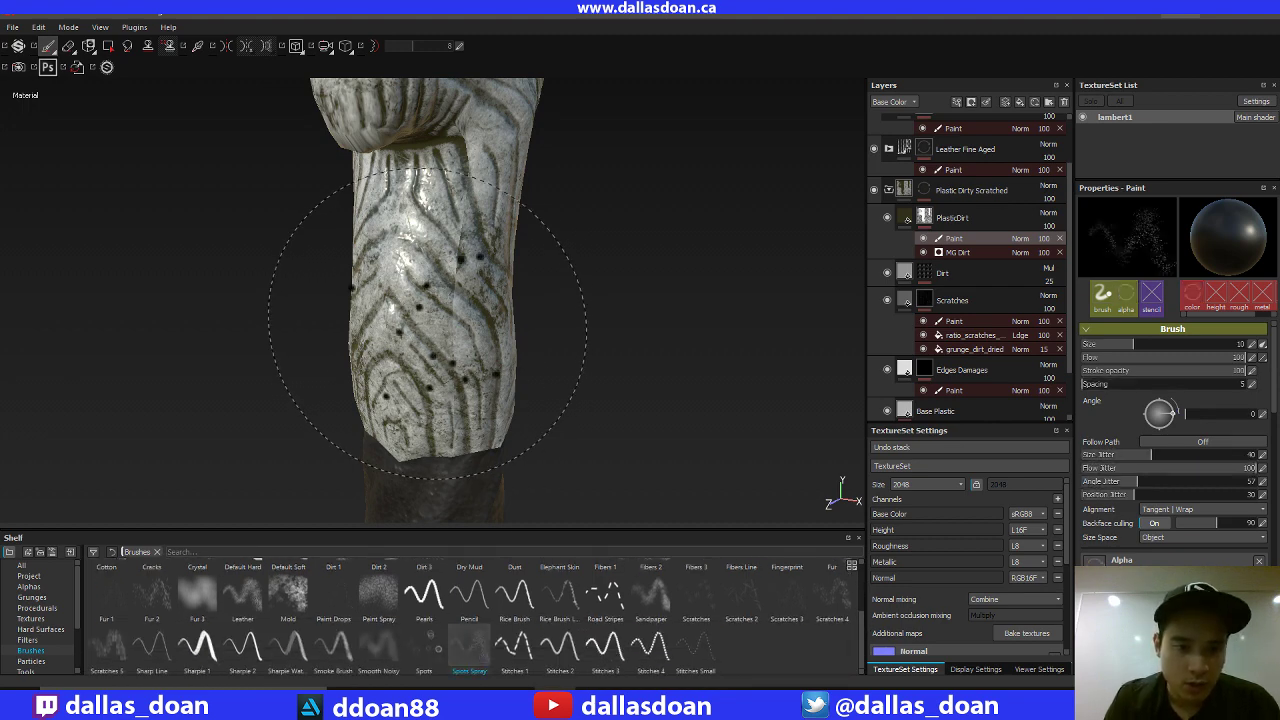
click(364, 593)
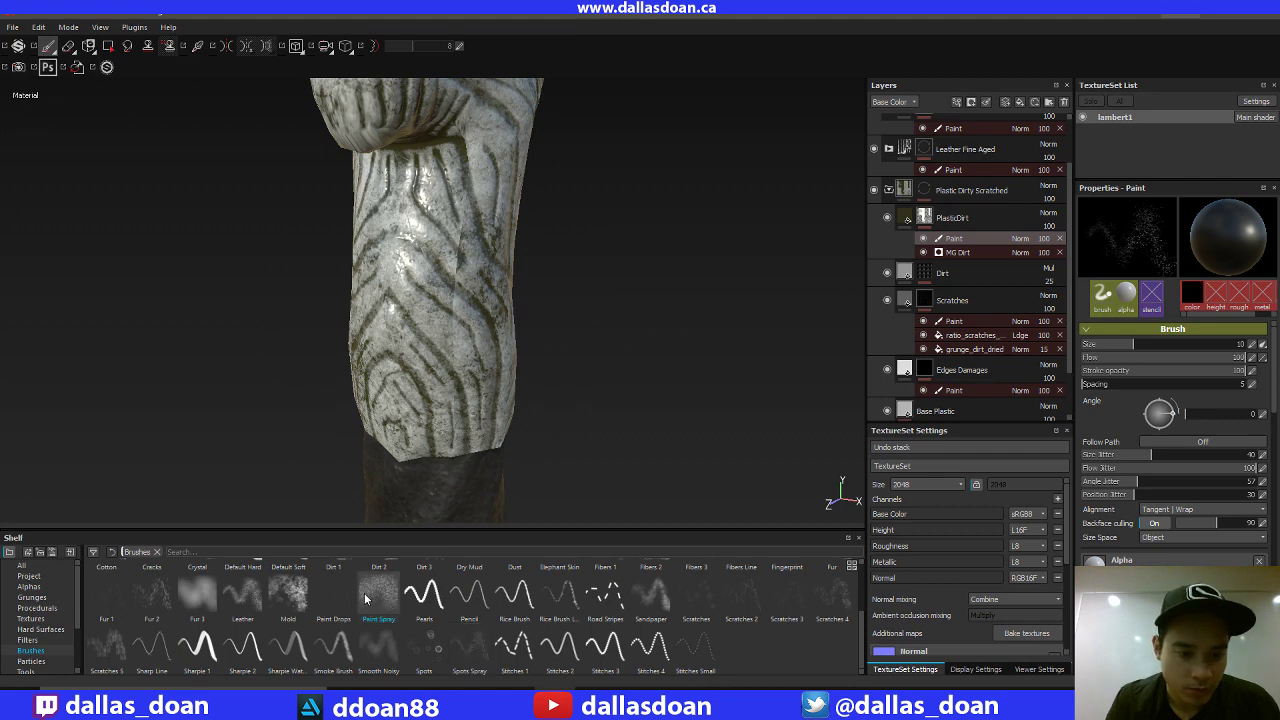
mouse_move(441, 283)
ctrl+right_down()
mouse_move(310, 283)
mouse_move(362, 284)
ctrl+right_up()
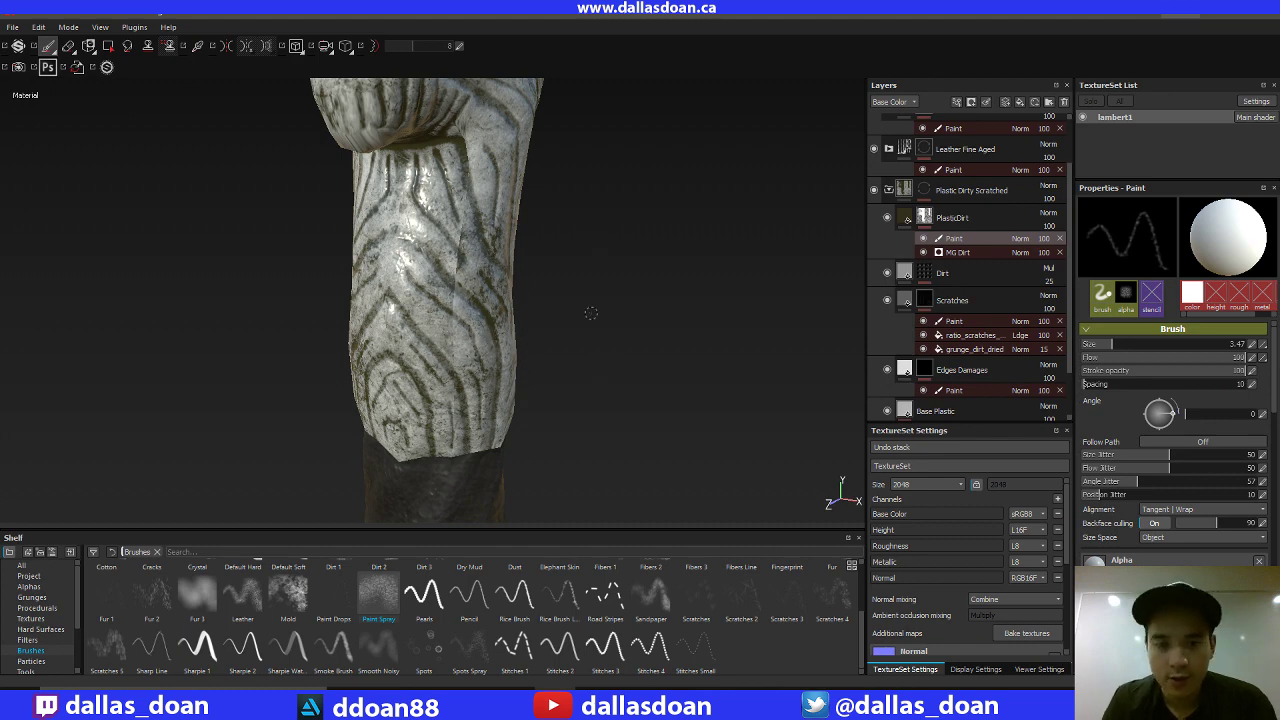
Dab dirt onto the carved neck of the pommel in the PlasticDirt mask and check it from a wider view.
mouse_move(591, 313)
alt+mouse_down()
mouse_move(620, 271)
mouse_move(580, 329)
alt+mouse_up()
alt+right_drag(580, 329, 586, 380)
mouse_move(586, 380)
alt+middle_down()
mouse_move(566, 281)
mouse_move(575, 289)
alt+middle_up()
click(430, 230)
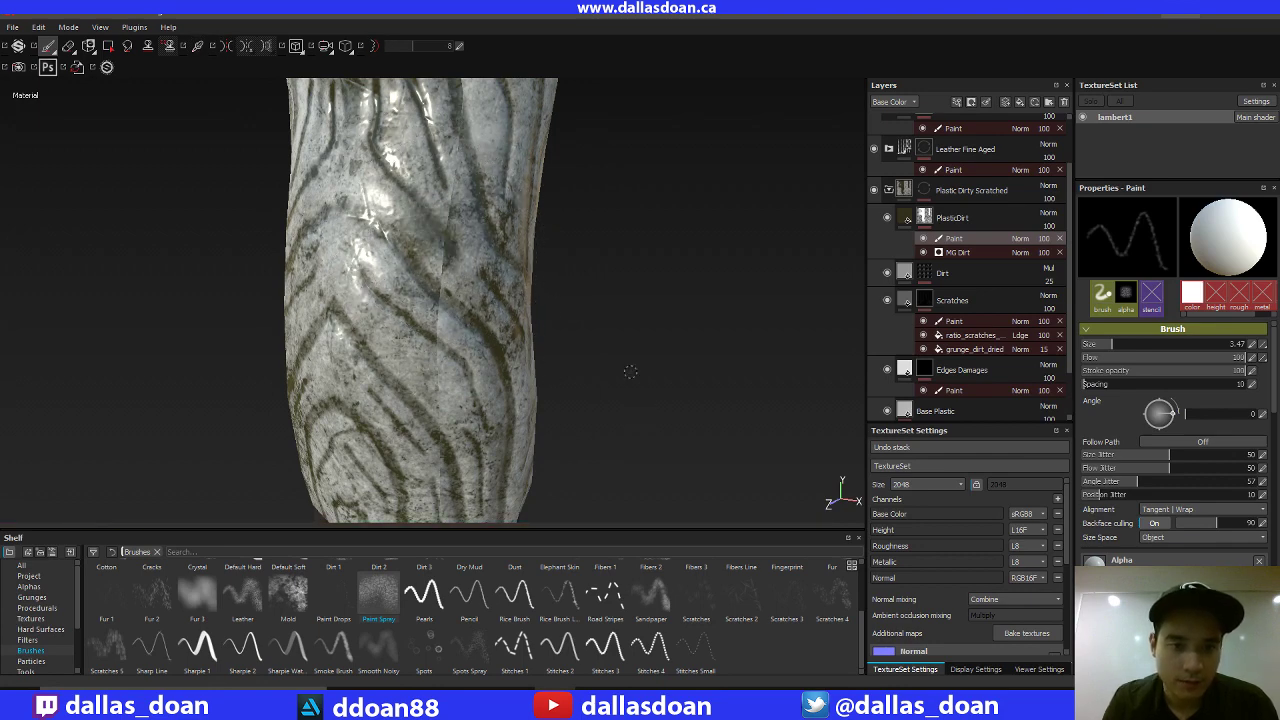
mouse_move(643, 382)
alt+mouse_down()
mouse_move(612, 317)
mouse_move(660, 251)
mouse_move(671, 300)
mouse_move(657, 323)
mouse_move(635, 294)
alt+mouse_up()
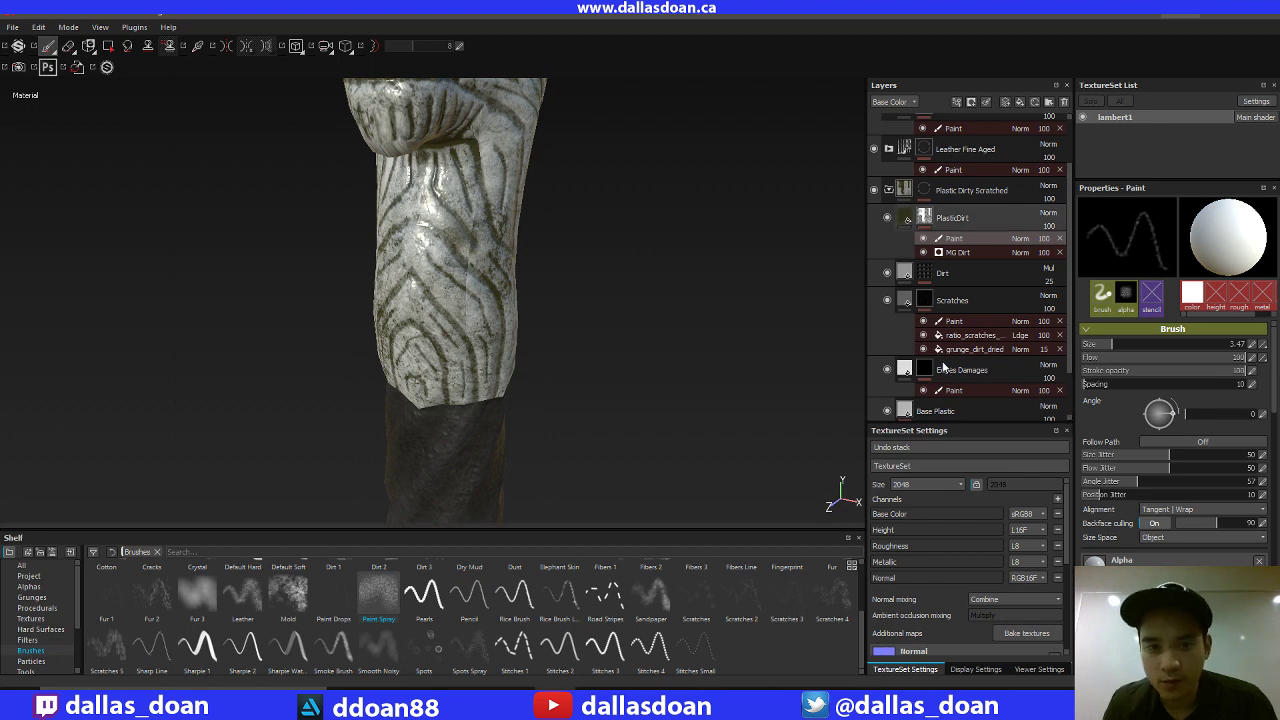
Select the PlasticDirt layer's fill and examine the dirt on the pommel's head and neck from close and wide views.
click(906, 217)
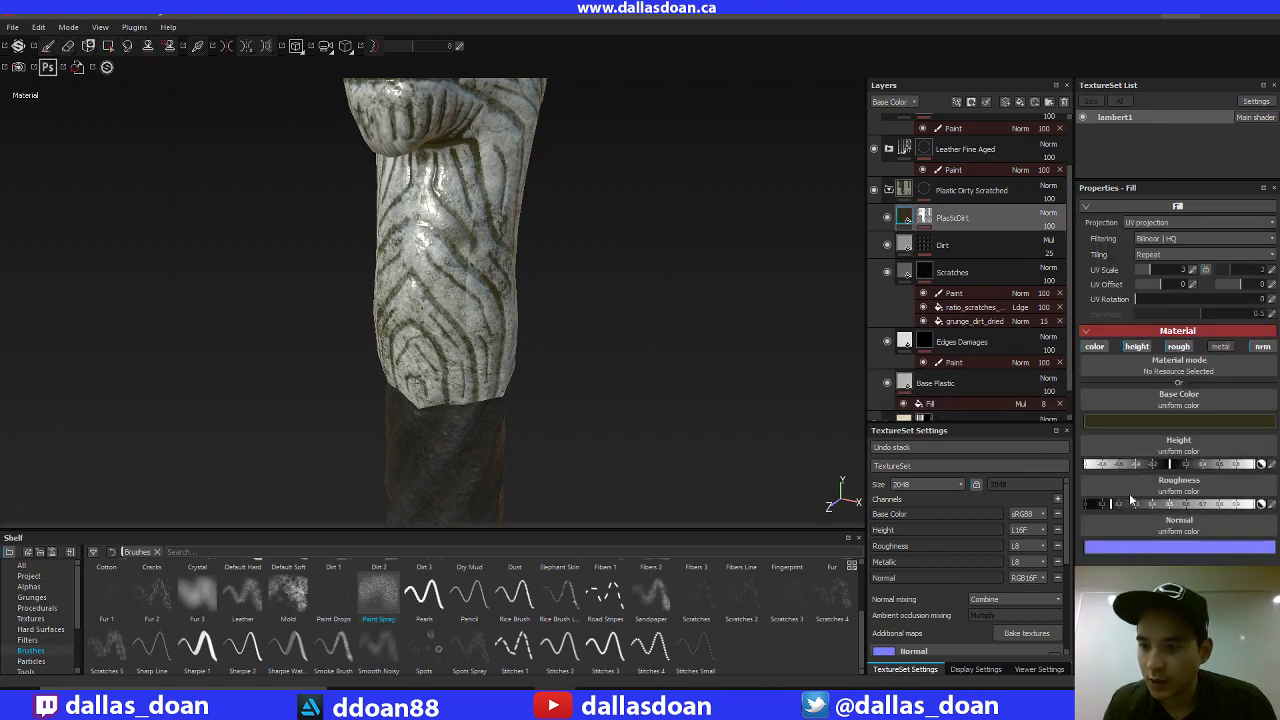
alt+middle_drag(680, 362, 732, 435)
alt+right_drag(732, 435, 617, 294)
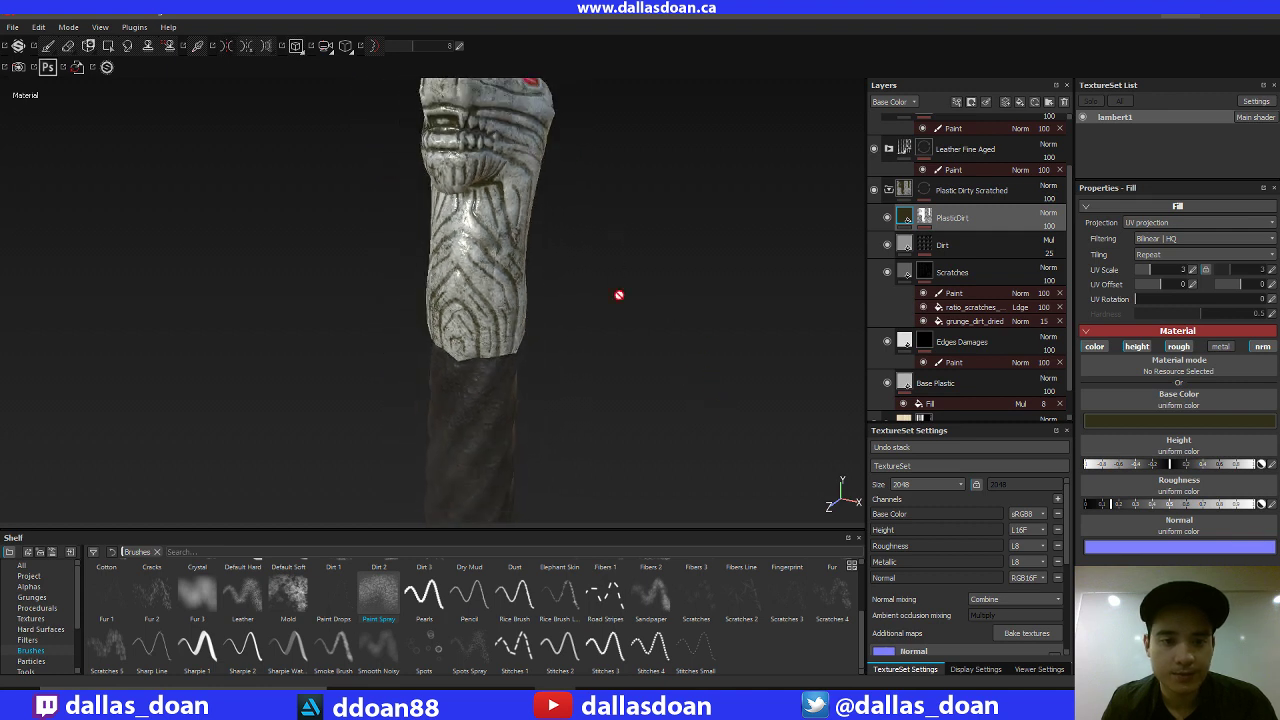
alt+drag(627, 241, 644, 298)
alt+right_drag(644, 299, 662, 410)
alt+middle_drag(662, 410, 631, 297)
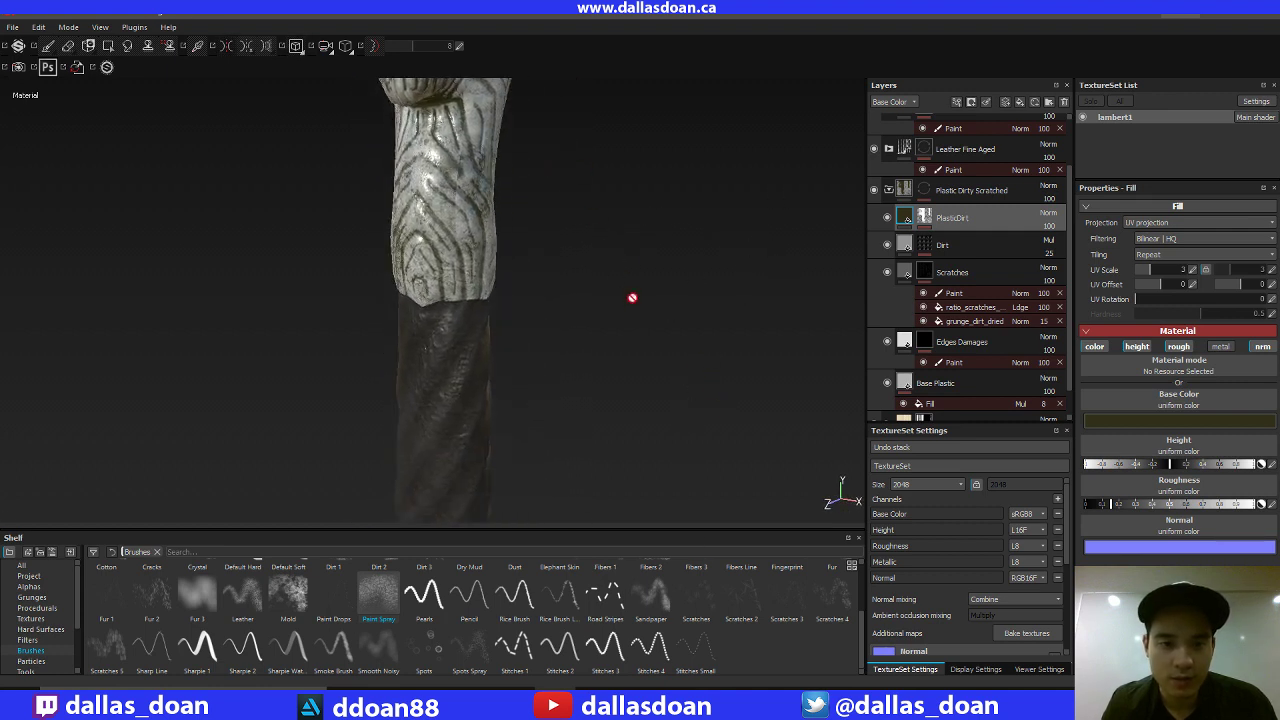
alt+right_drag(631, 297, 601, 85)
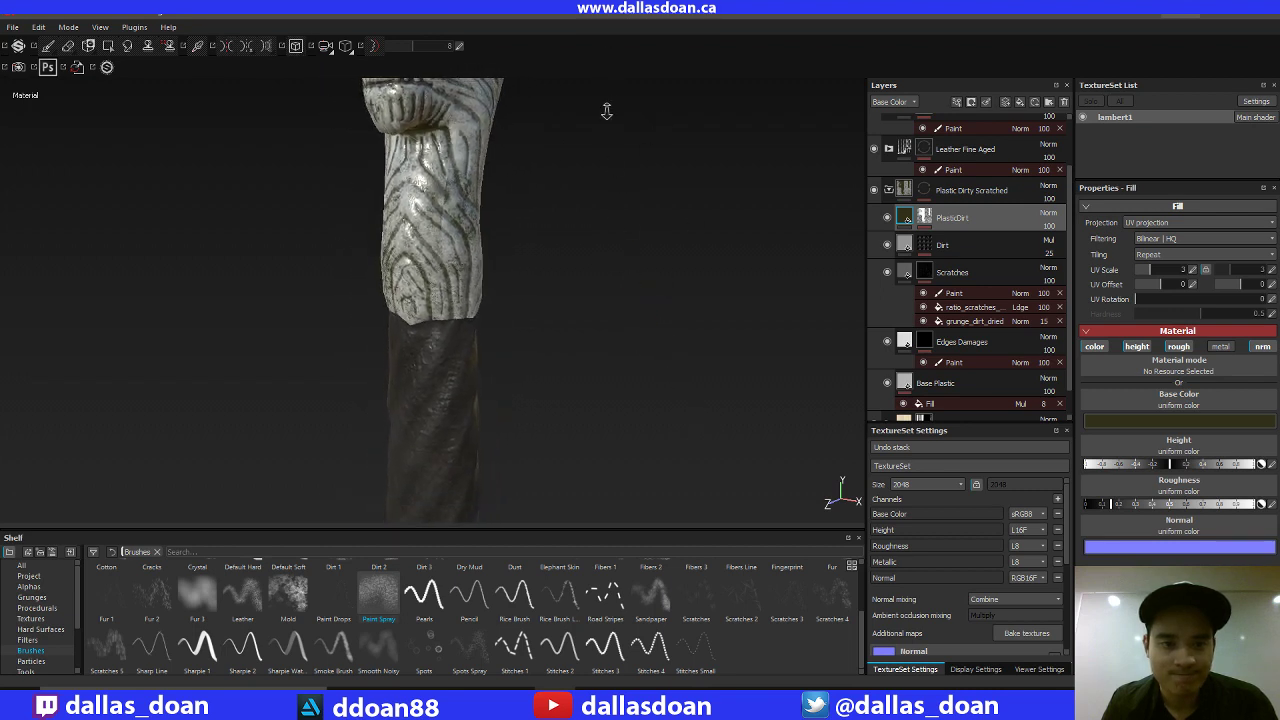
alt+middle_drag(609, 240, 649, 337)
alt+drag(649, 337, 801, 189)
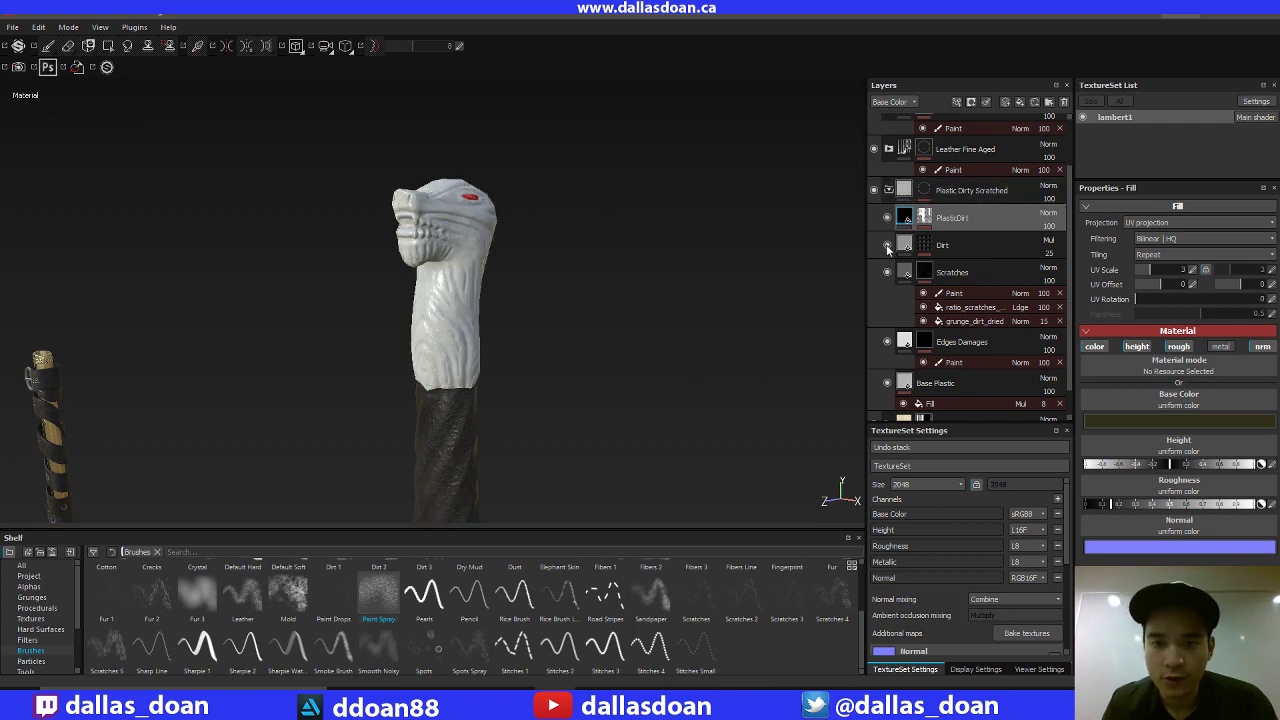
alt+right_drag(646, 374, 682, 514)
alt+middle_drag(682, 514, 649, 414)
alt+right_drag(649, 414, 668, 403)
alt+middle_drag(607, 239, 651, 326)
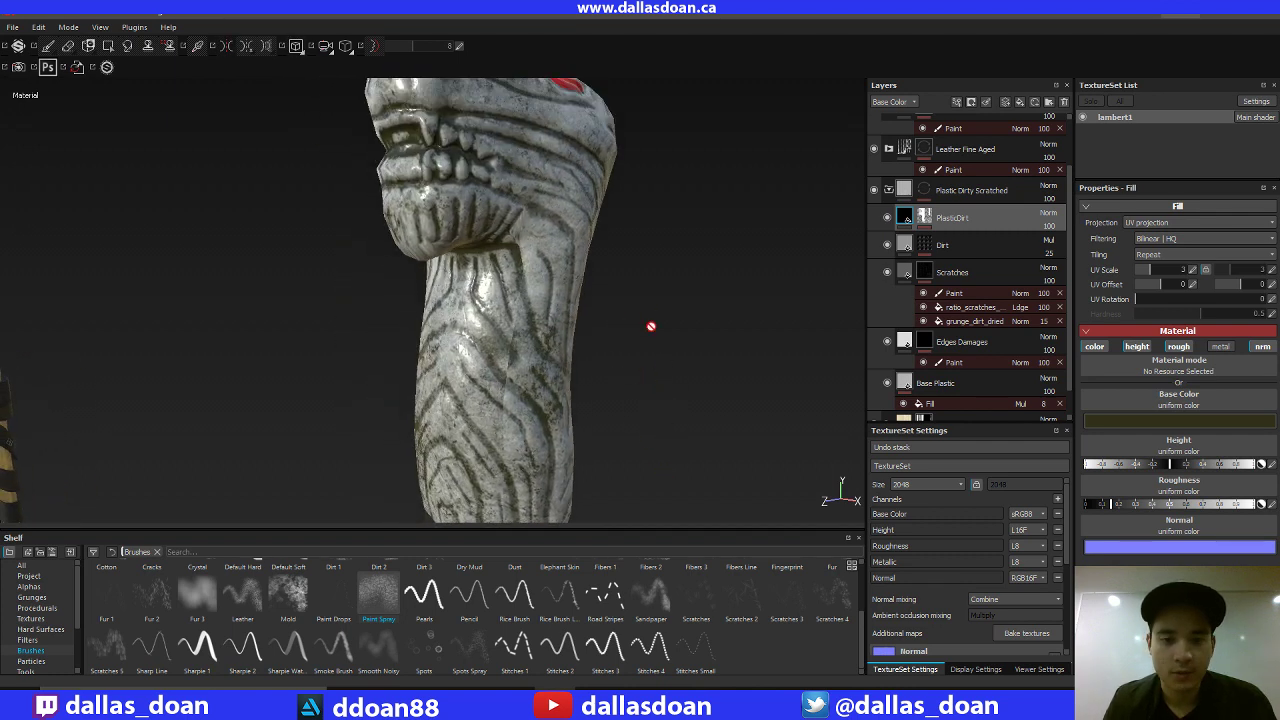
Return to the paint effect on the PlasticDirt mask and spray dirt down the lower front of the carved neck.
click(924, 219)
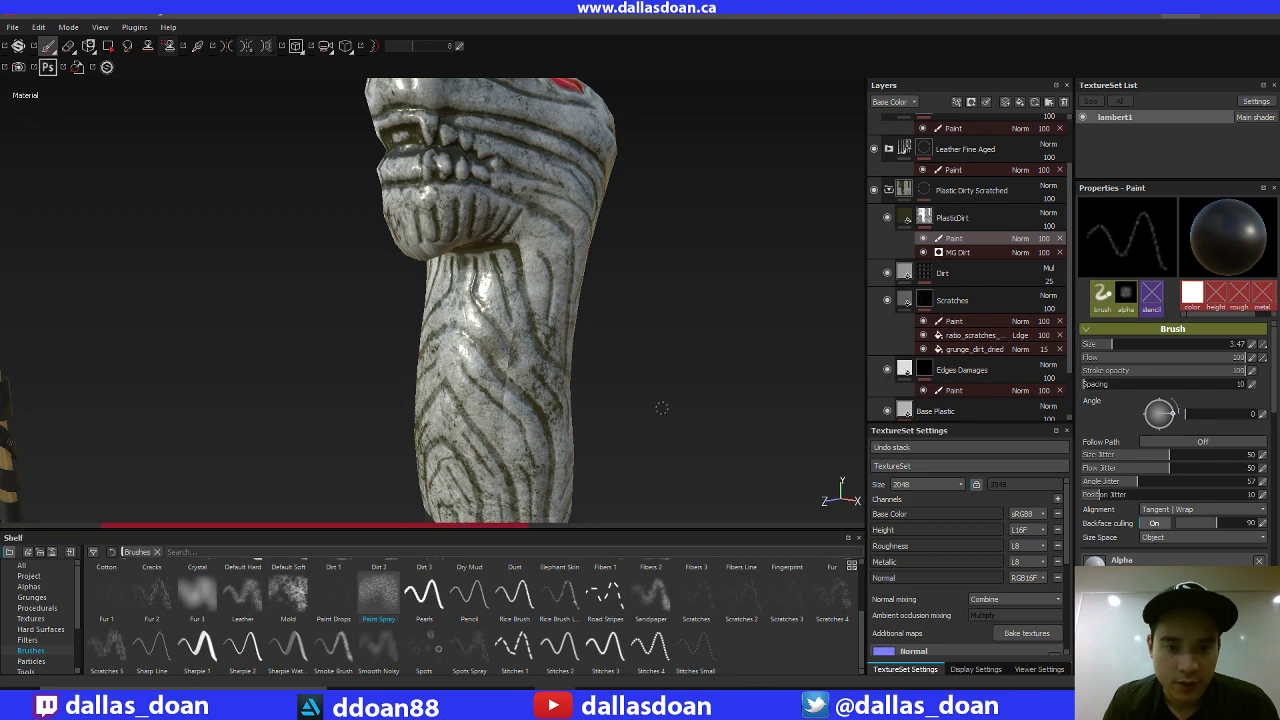
alt+middle_drag(658, 390, 640, 311)
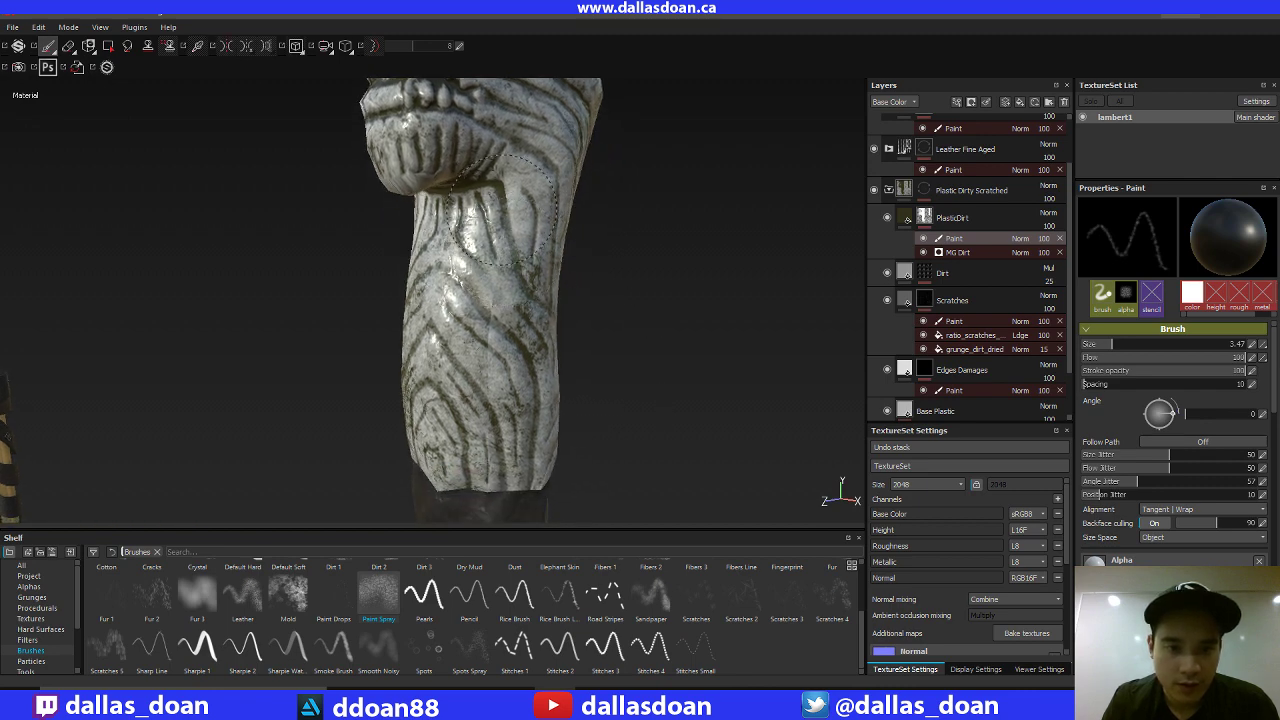
mouse_move(592, 363)
alt+middle_down()
mouse_move(608, 248)
mouse_move(630, 279)
alt+middle_up()
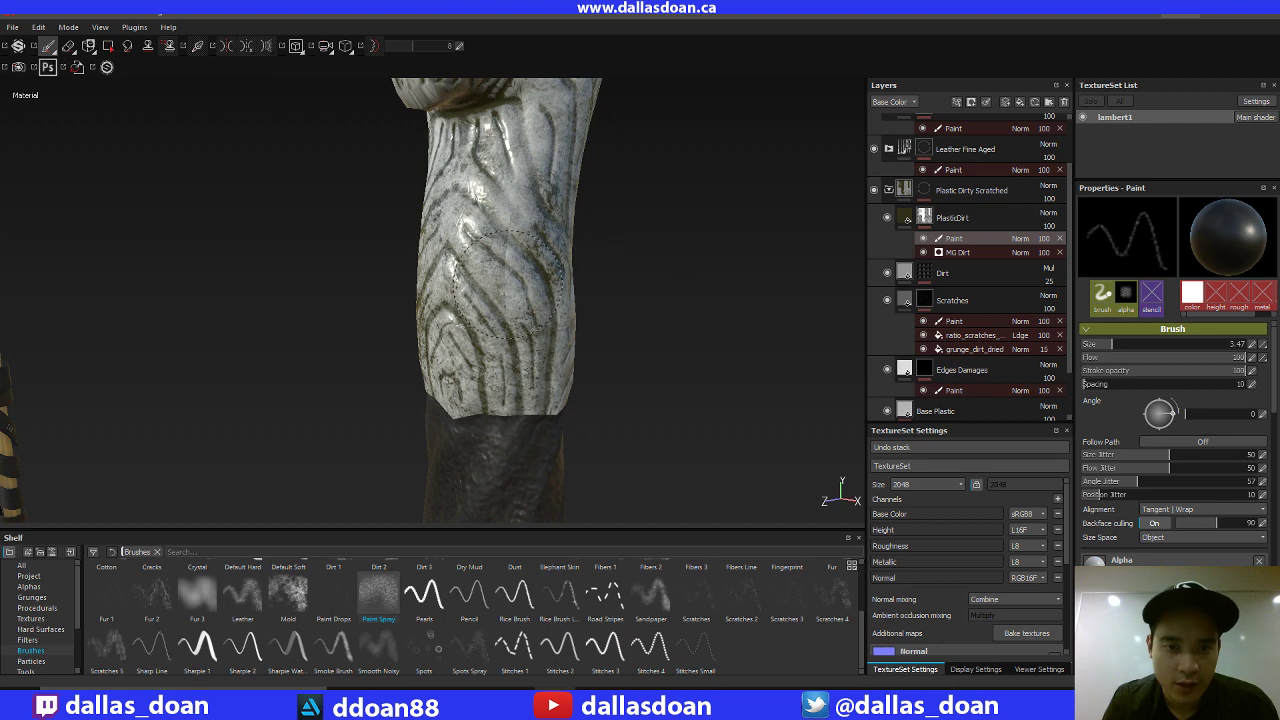
drag(509, 285, 509, 391)
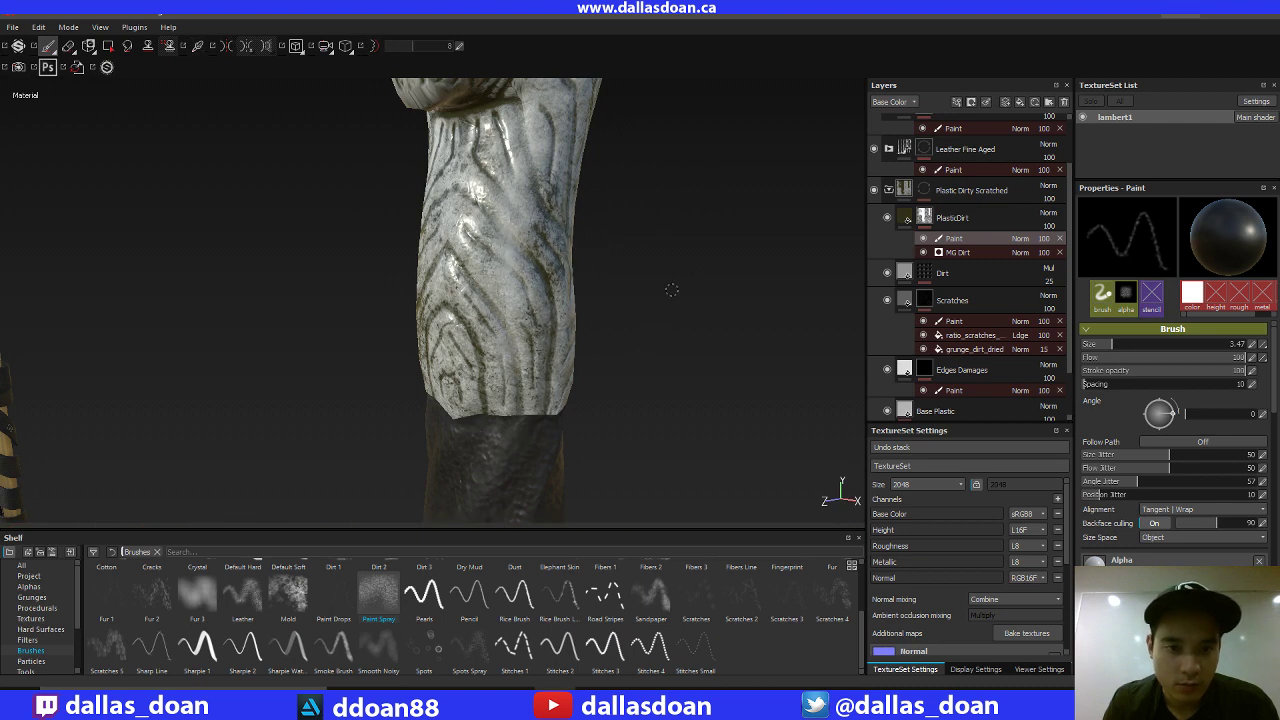
Paint dirt down the opposite side of the neck, from below the jaw toward the grip.
mouse_move(672, 290)
alt+mouse_down()
mouse_move(709, 266)
mouse_move(694, 289)
alt+mouse_up()
alt+drag(663, 329, 650, 266)
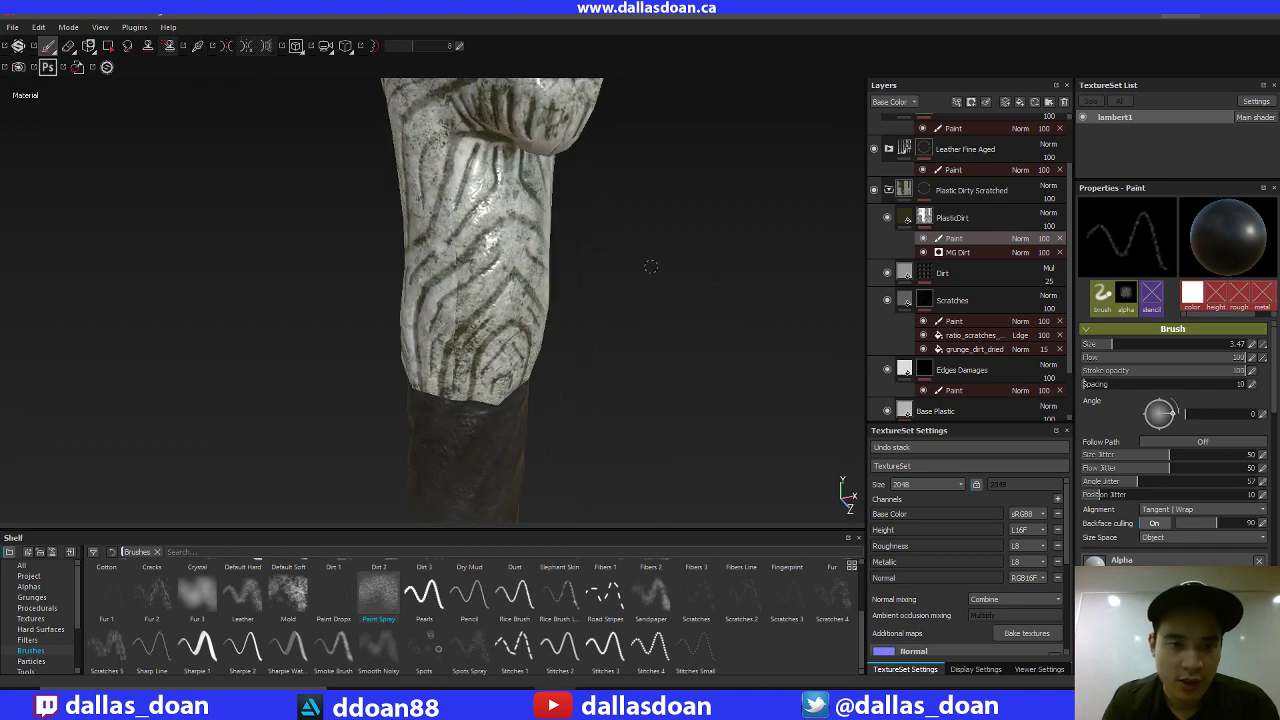
drag(447, 187, 453, 315)
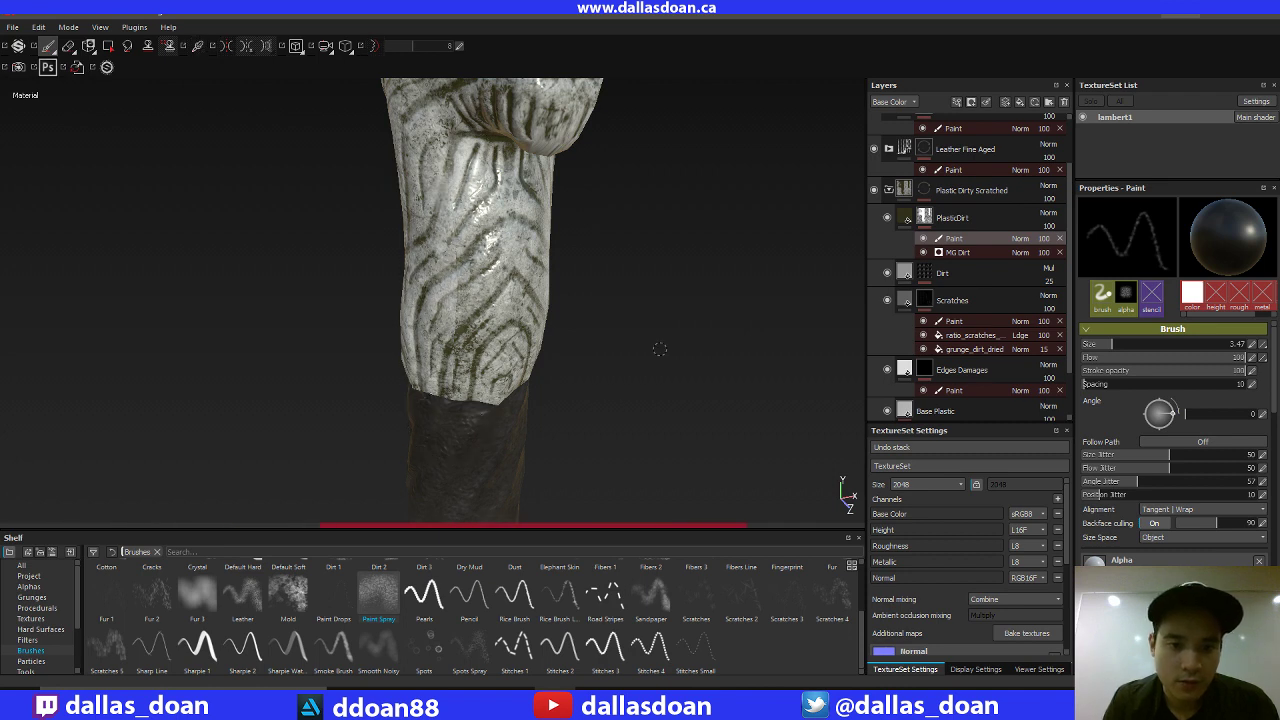
alt+drag(660, 349, 478, 255)
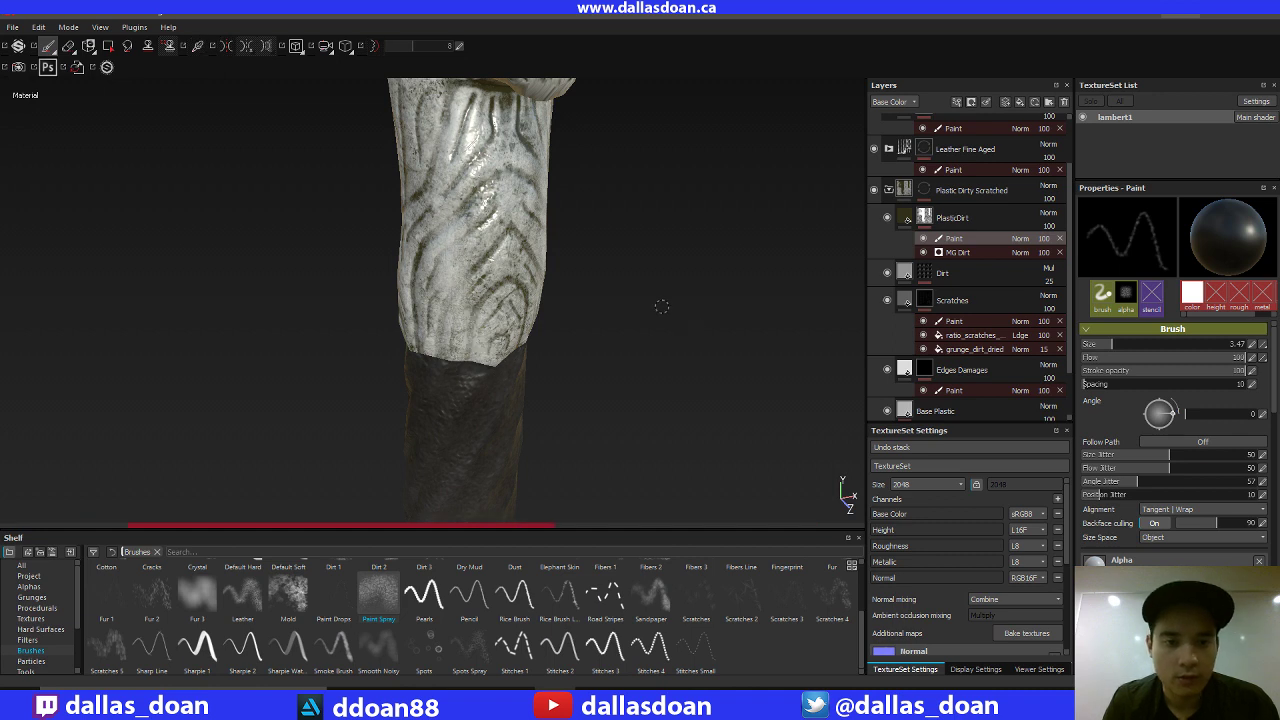
alt+drag(661, 303, 634, 283)
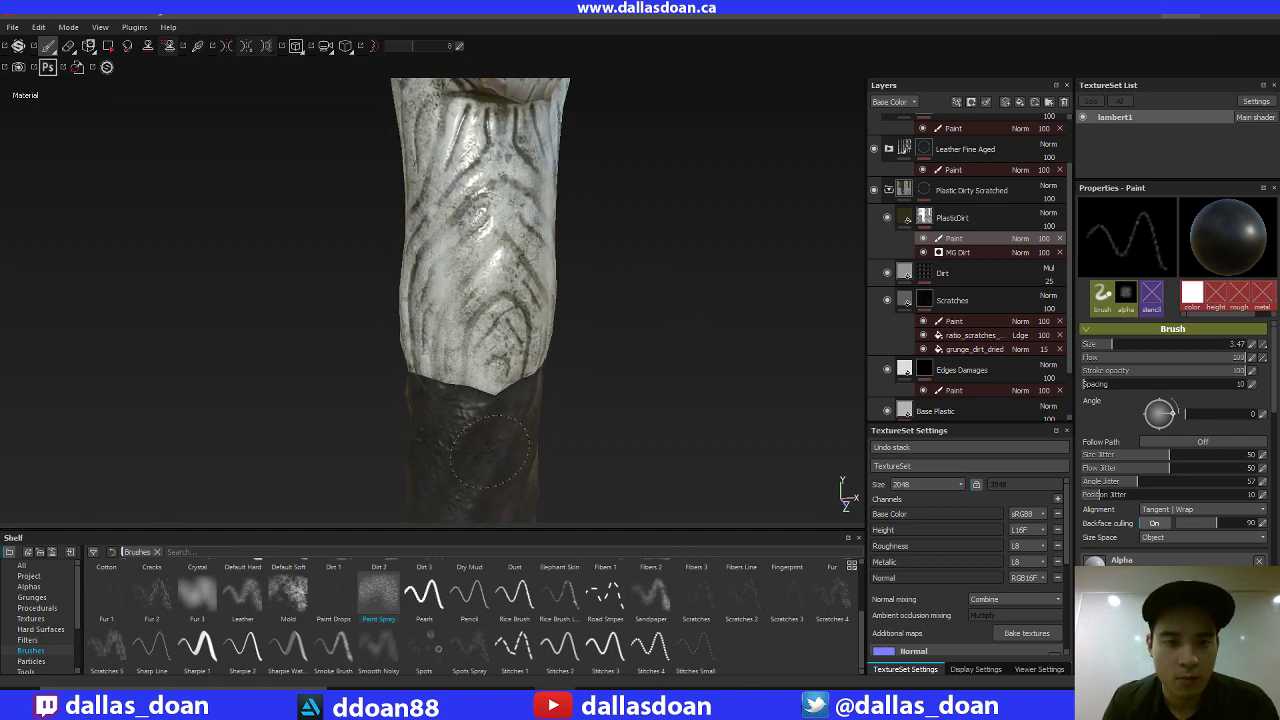
alt+drag(634, 306, 533, 218)
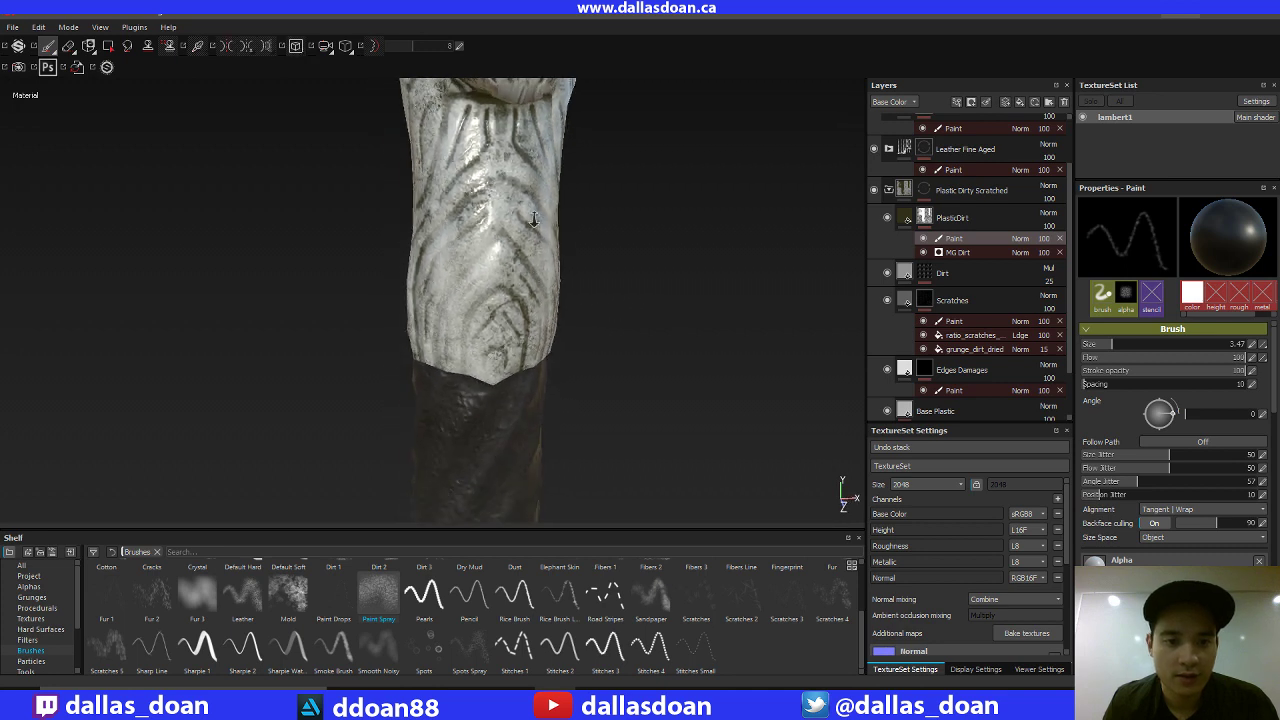
Add a dirt stroke to the lower neck just above the grip and check the pommel from the side.
alt+right_drag(534, 219, 522, 206)
mouse_move(666, 334)
alt+mouse_down()
mouse_move(574, 313)
mouse_move(417, 331)
mouse_move(632, 277)
mouse_move(773, 186)
mouse_move(700, 71)
mouse_move(666, 257)
mouse_move(731, 271)
mouse_move(739, 225)
mouse_move(613, 191)
alt+mouse_up()
drag(535, 281, 545, 345)
alt+drag(678, 300, 548, 292)
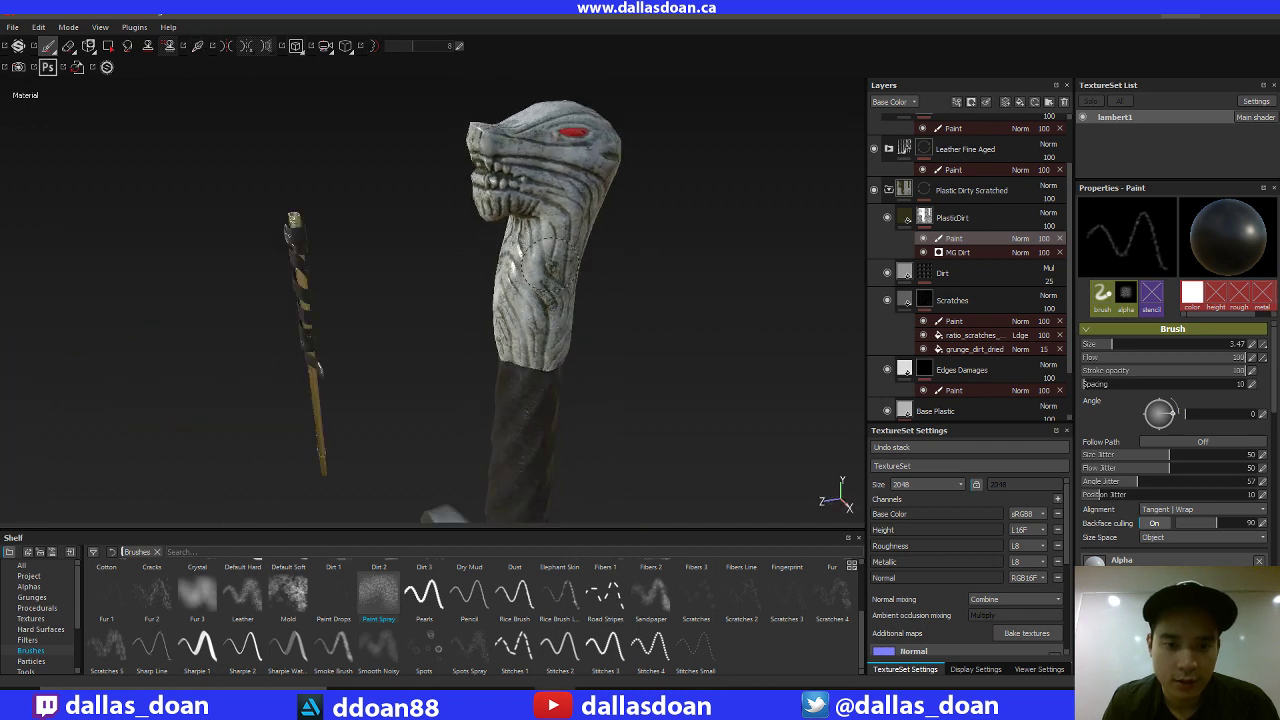
Spray dirt over the back of the wolf head and the upper neck in the PlasticDirt mask.
alt+drag(710, 296, 744, 219)
alt+right_drag(744, 219, 720, 246)
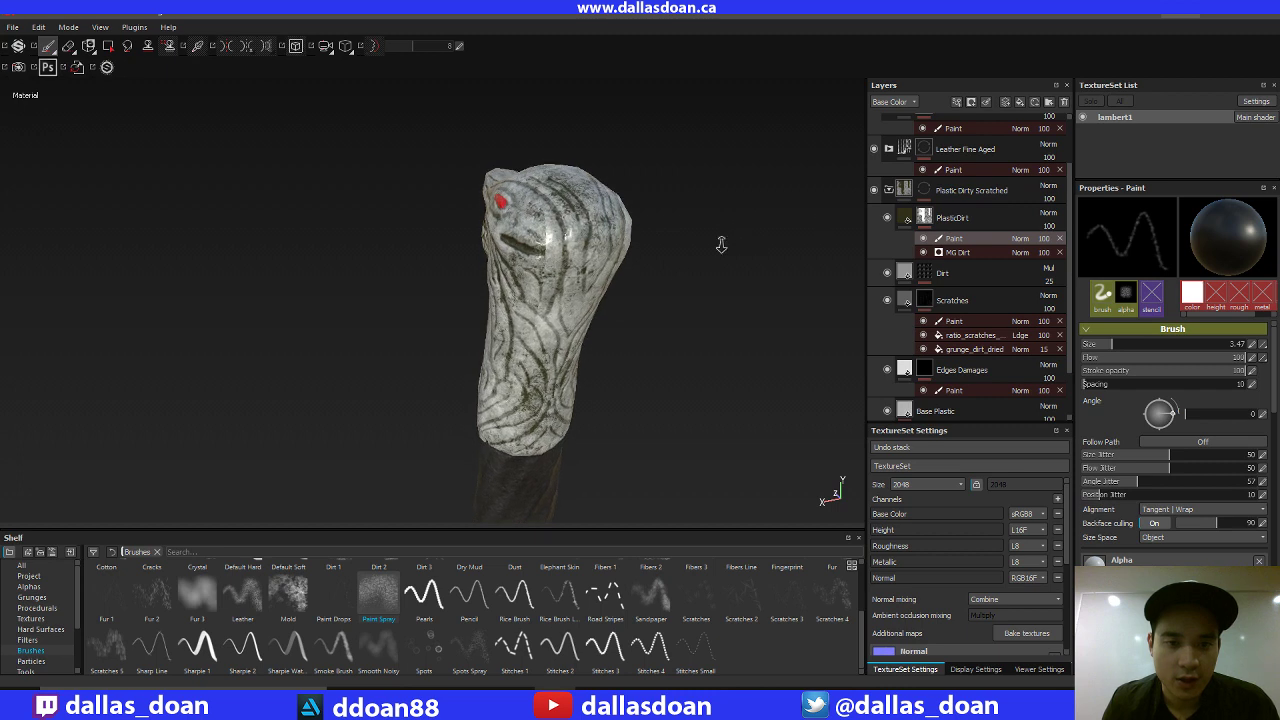
alt+middle_drag(720, 246, 666, 194)
alt+right_drag(690, 248, 769, 207)
alt+drag(769, 207, 574, 349)
alt+right_drag(574, 349, 629, 292)
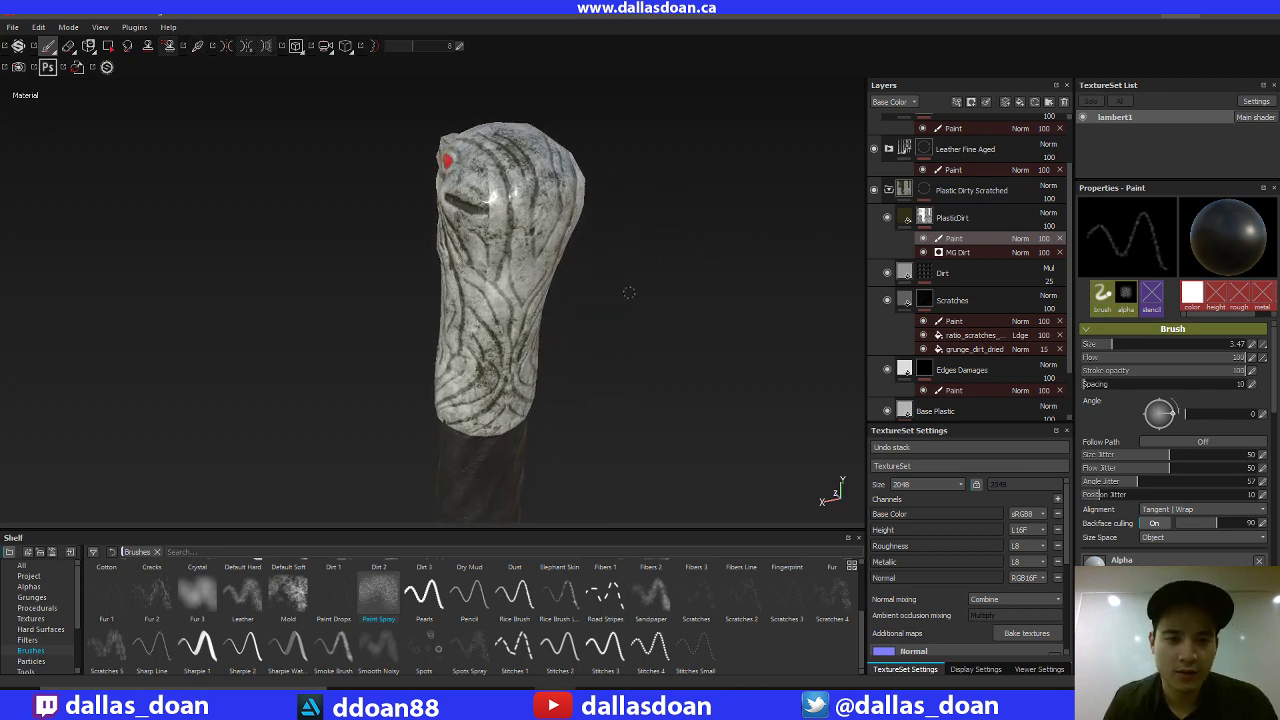
alt+drag(615, 301, 552, 237)
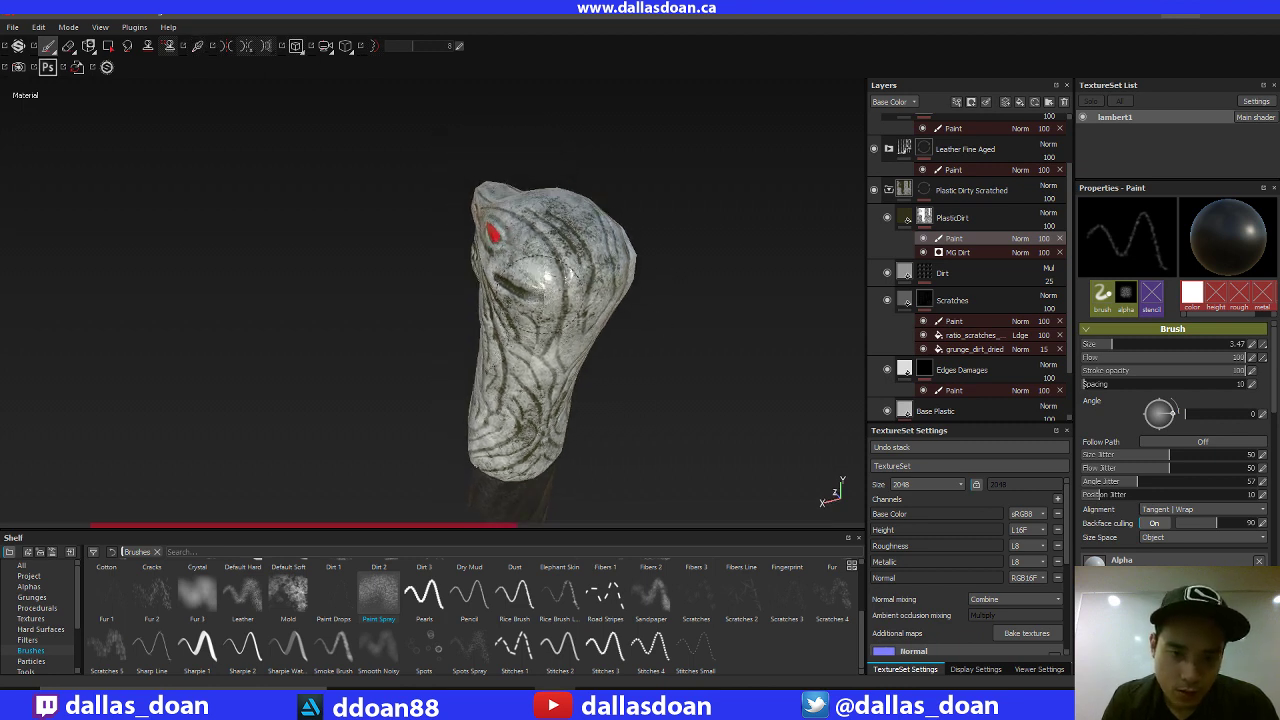
alt+middle_drag(691, 333, 661, 287)
mouse_move(661, 287)
alt+mouse_down()
mouse_move(677, 260)
mouse_move(661, 287)
alt+mouse_up()
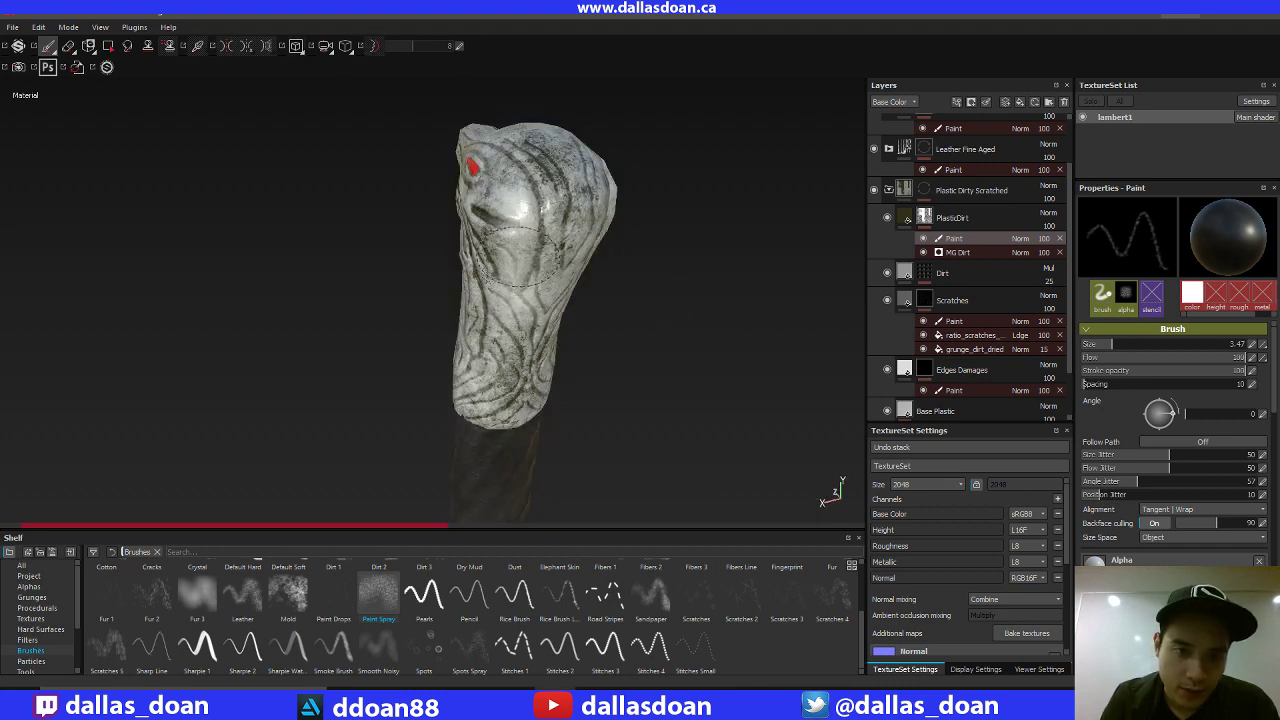
Spray more dirt around the side of the head behind the eye and check it under rotated lighting.
alt+drag(700, 294, 536, 212)
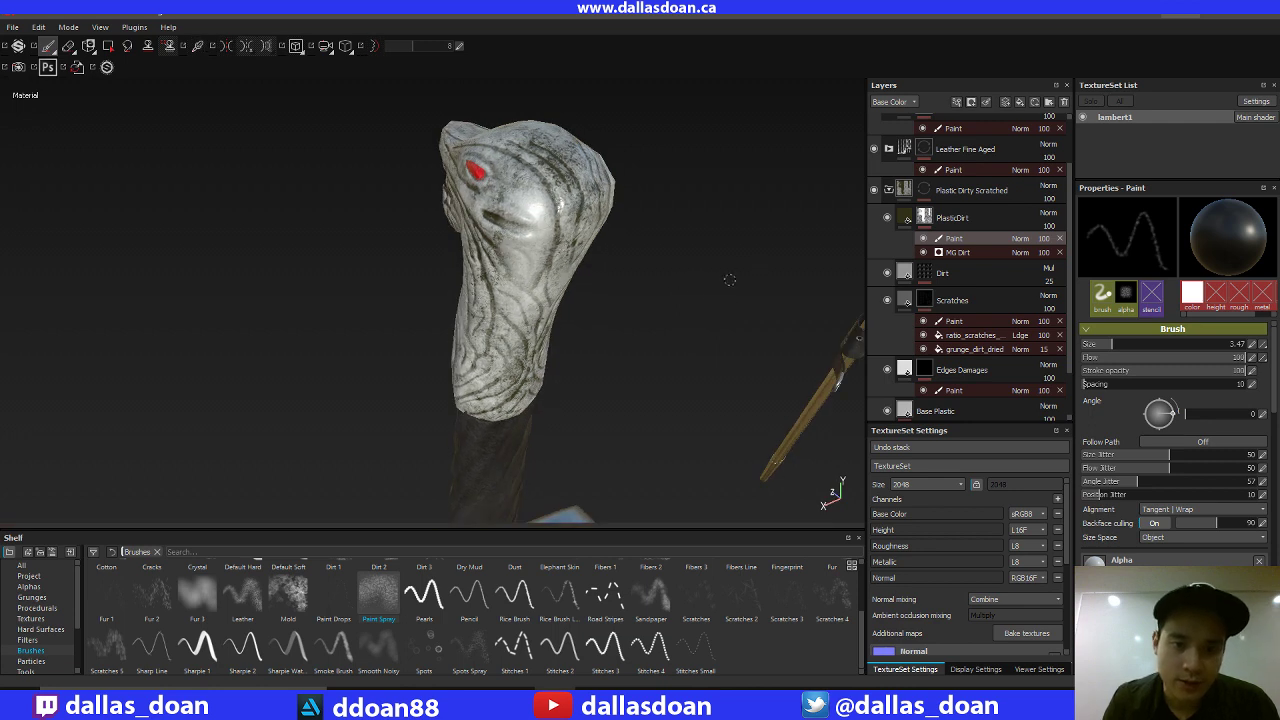
alt+drag(691, 283, 744, 253)
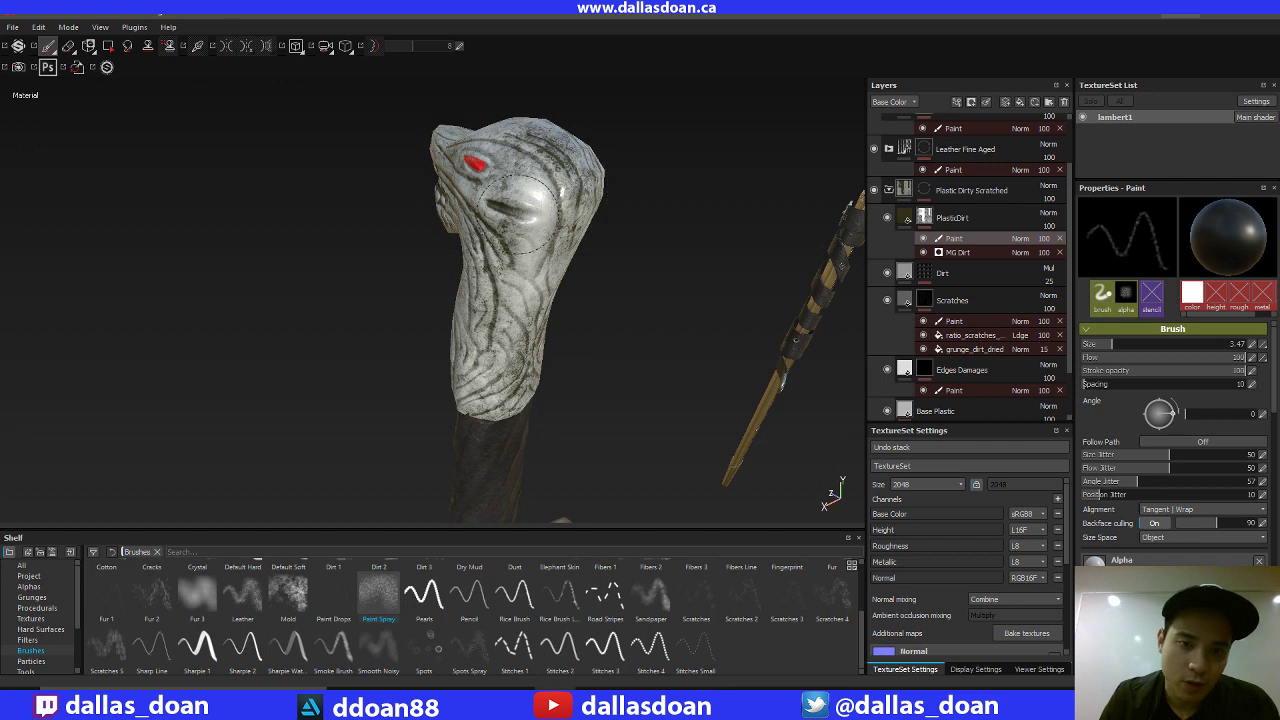
mouse_move(690, 285)
alt+mouse_down()
mouse_move(632, 243)
mouse_move(587, 148)
mouse_move(389, 251)
mouse_move(603, 303)
mouse_move(620, 214)
mouse_move(768, 268)
mouse_move(848, 249)
alt+mouse_up()
mouse_move(520, 238)
alt+mouse_down()
mouse_move(589, 277)
mouse_move(680, 295)
alt+mouse_up()
shift+right_drag(596, 291, 697, 302)
alt+drag(697, 302, 629, 305)
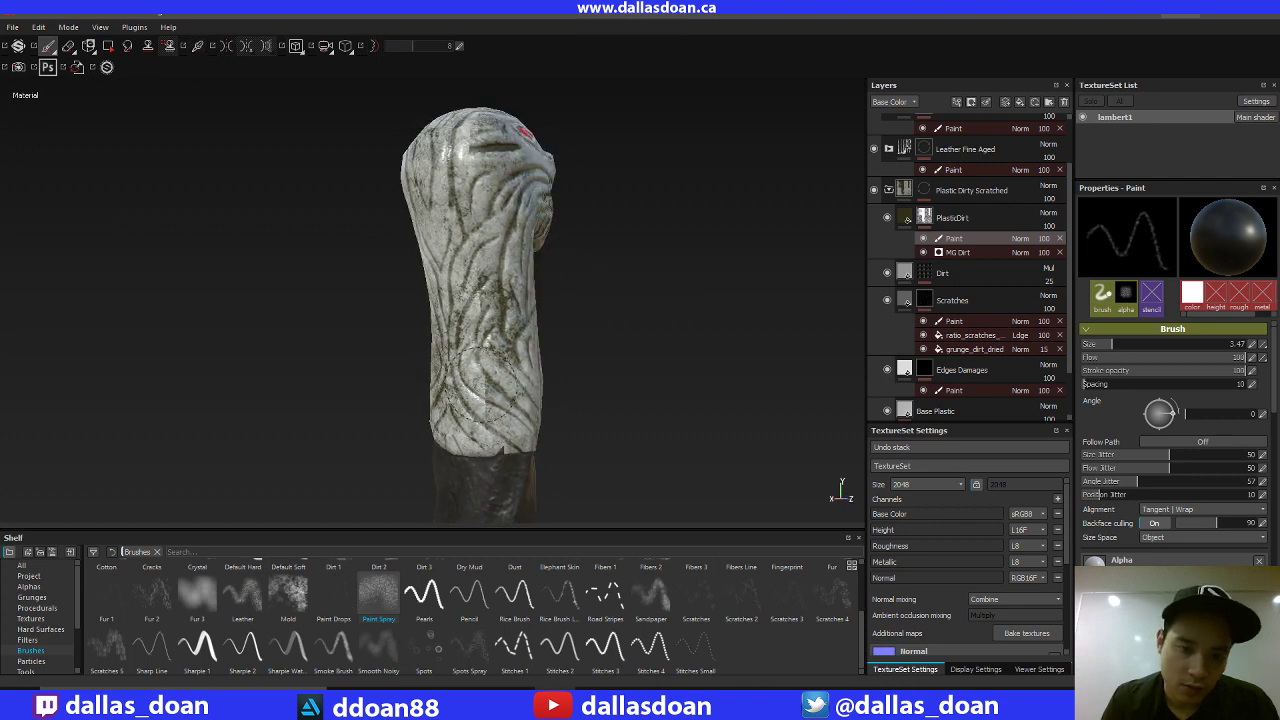
Paint dirt onto the clean area at the lower back of the neck with short strokes.
mouse_move(484, 404)
mouse_down()
mouse_move(530, 395)
mouse_move(502, 396)
mouse_up()
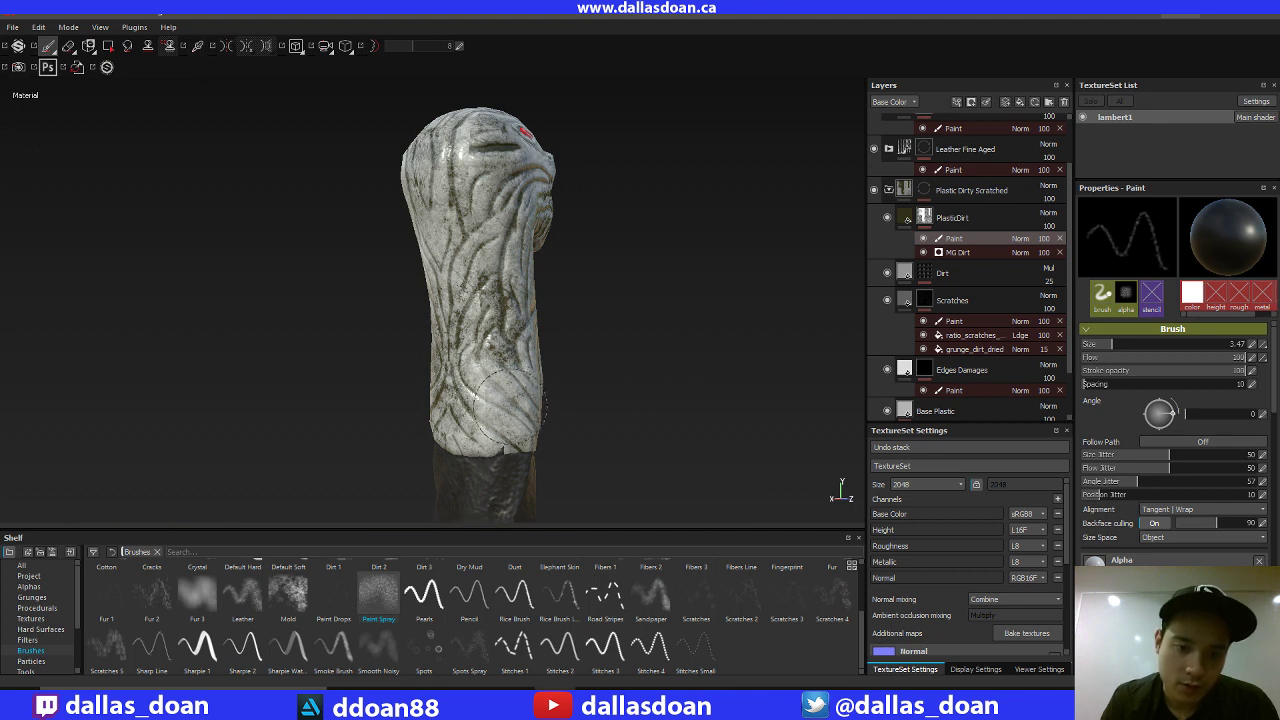
drag(484, 390, 489, 415)
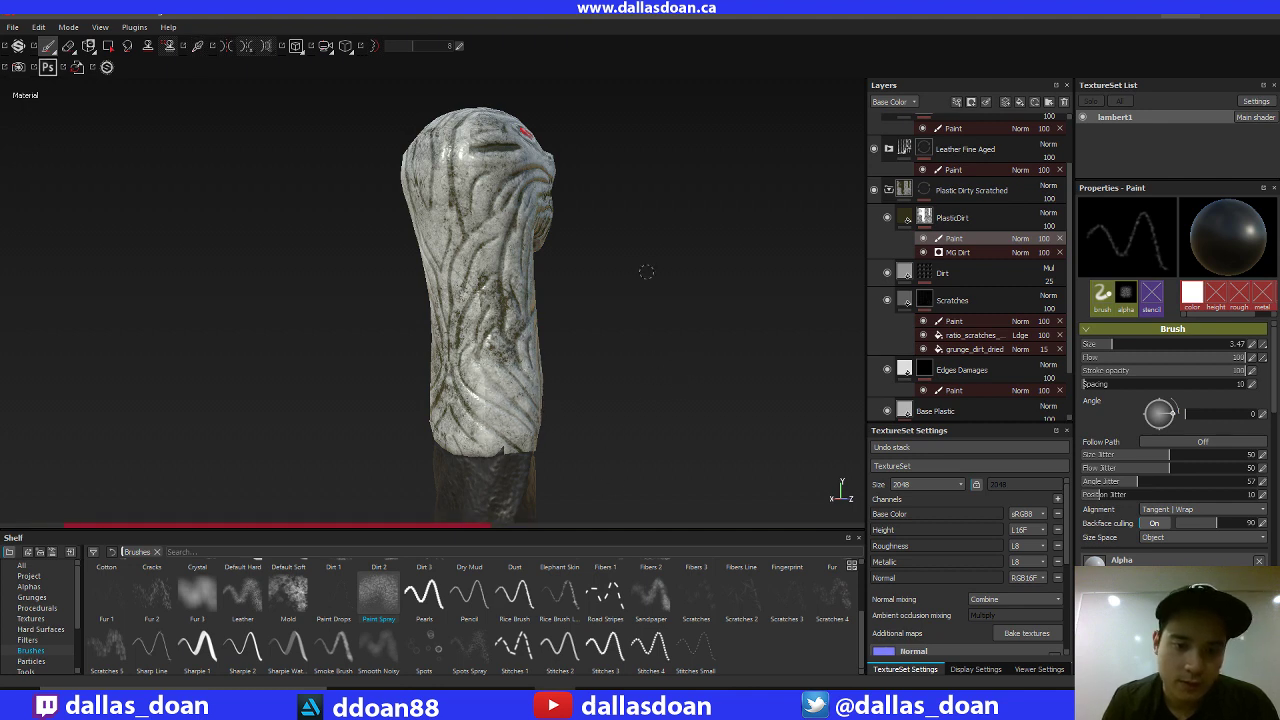
alt+drag(643, 271, 605, 284)
drag(465, 325, 479, 339)
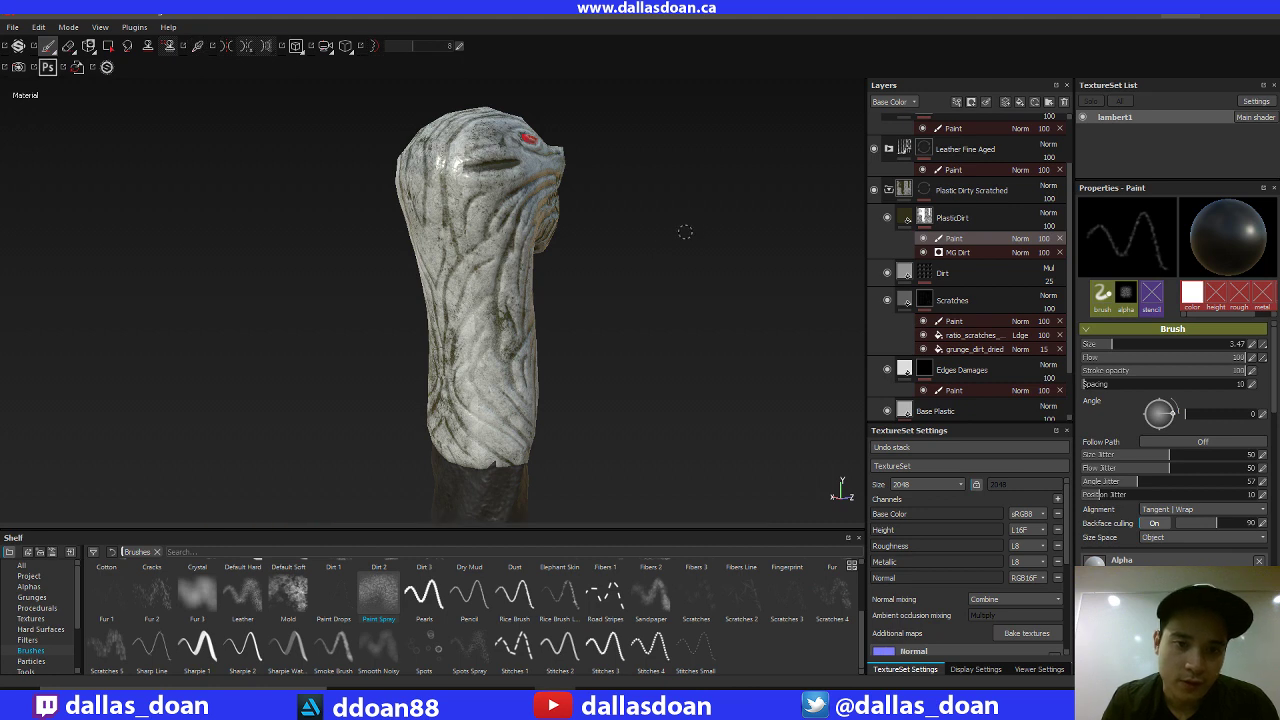
Check the head from the side and paint dirt over the middle of the neck's back.
alt+drag(690, 216, 686, 250)
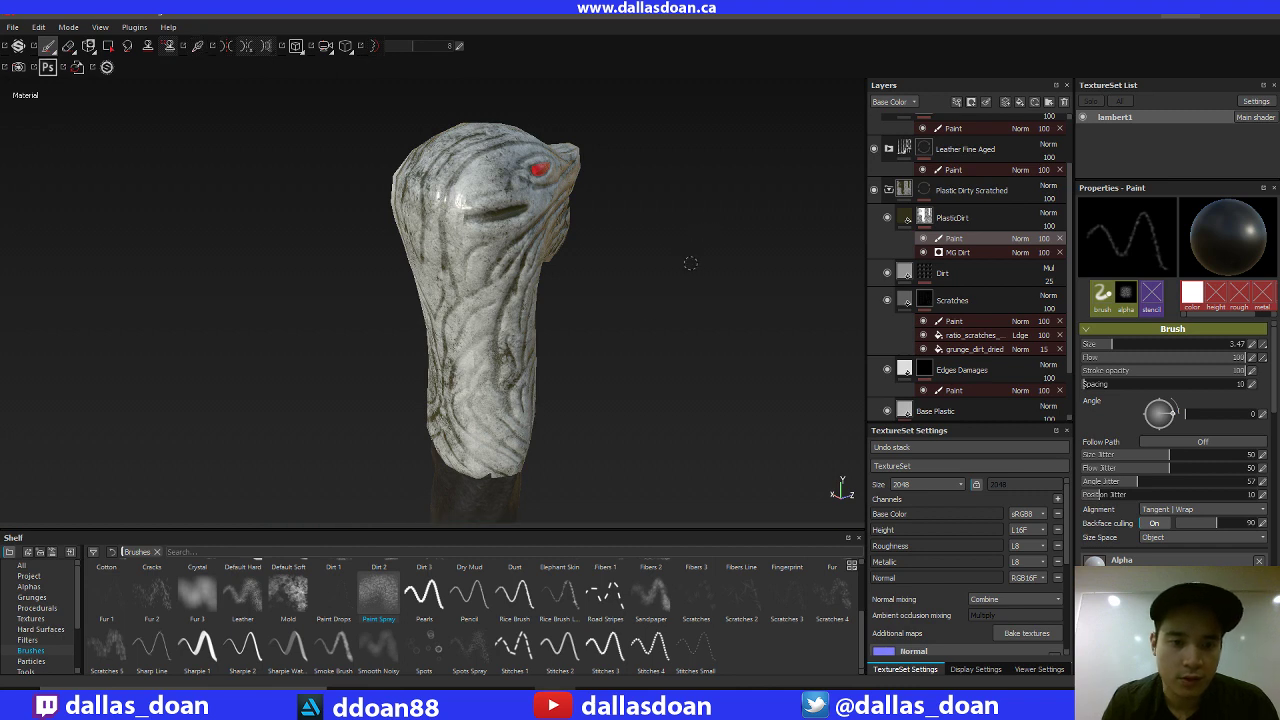
mouse_move(690, 263)
alt+mouse_down()
mouse_move(740, 257)
mouse_move(754, 283)
mouse_move(686, 286)
mouse_move(640, 307)
mouse_move(606, 274)
mouse_move(600, 223)
mouse_move(654, 163)
mouse_move(735, 225)
mouse_move(590, 315)
alt+mouse_up()
mouse_move(502, 283)
mouse_down()
mouse_move(494, 306)
mouse_move(511, 338)
mouse_up()
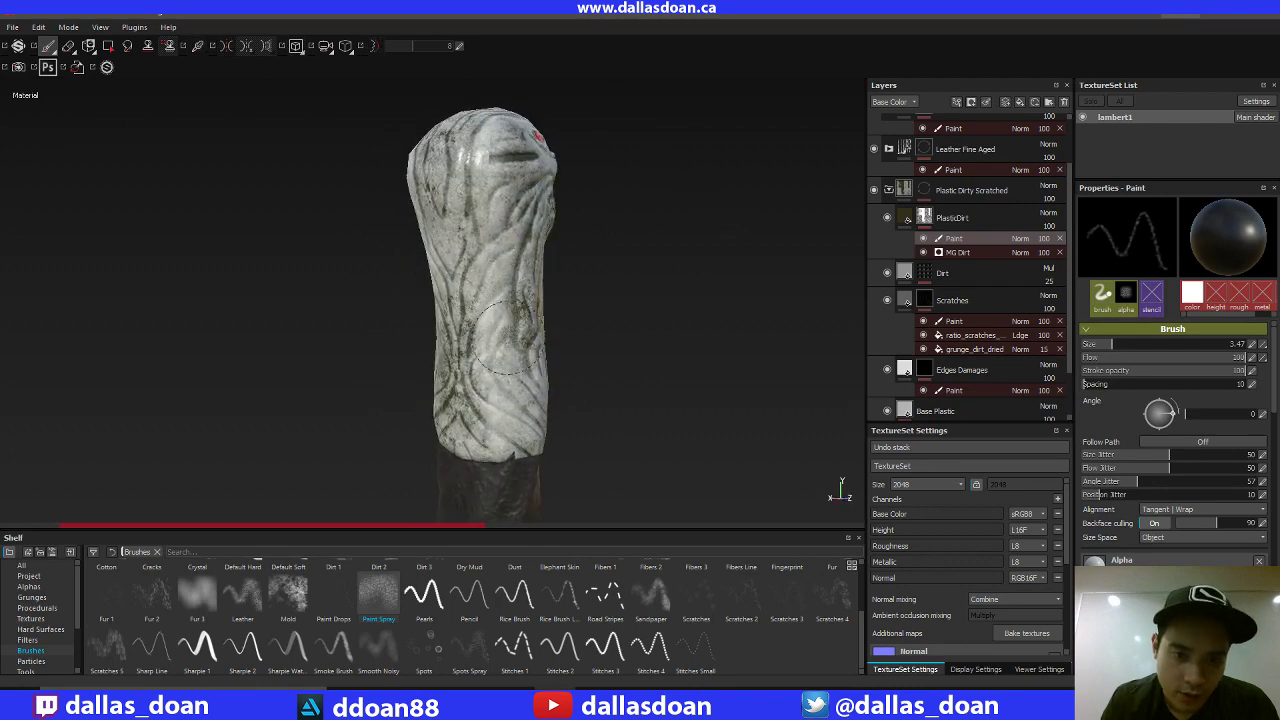
Reduce the brush size to 2.76 and paint finer dirt on the carved lines at the back of the neck.
mouse_move(655, 335)
alt+right_down()
mouse_move(677, 303)
mouse_move(640, 455)
alt+right_up()
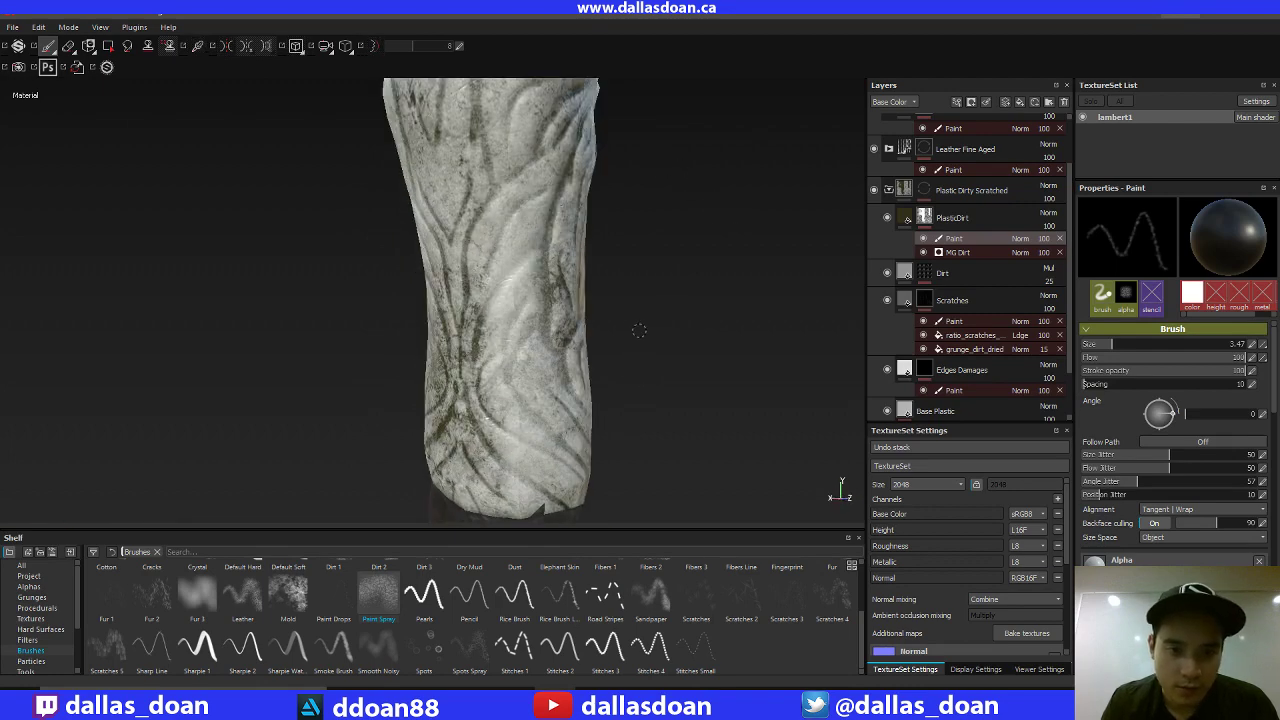
alt+right_drag(653, 252, 641, 236)
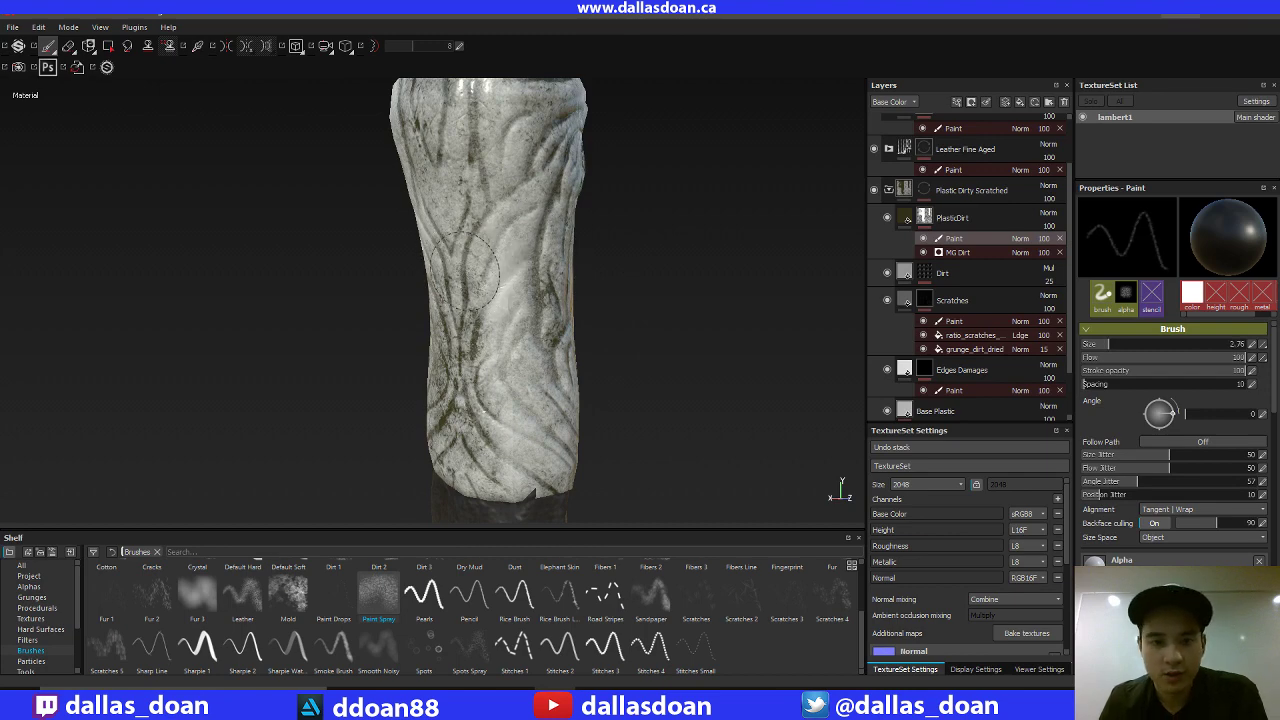
drag(502, 252, 509, 302)
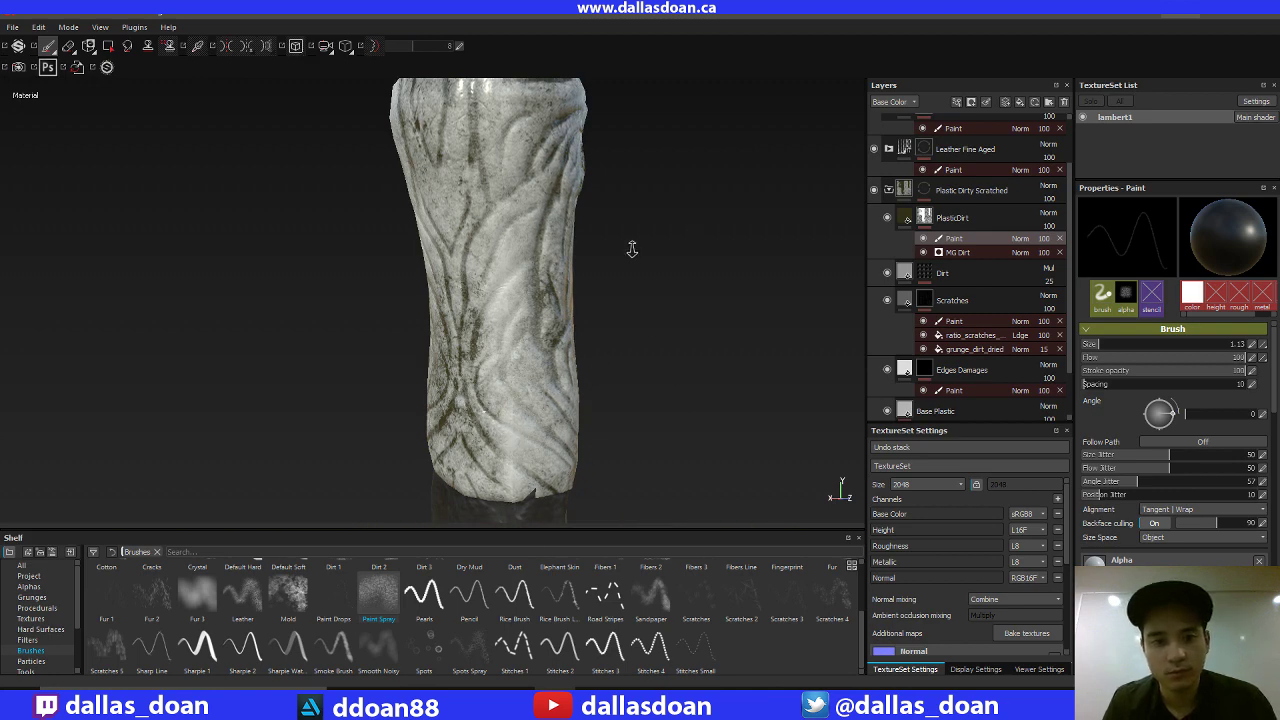
mouse_move(634, 249)
alt+mouse_down()
mouse_move(634, 291)
mouse_move(611, 198)
alt+mouse_up()
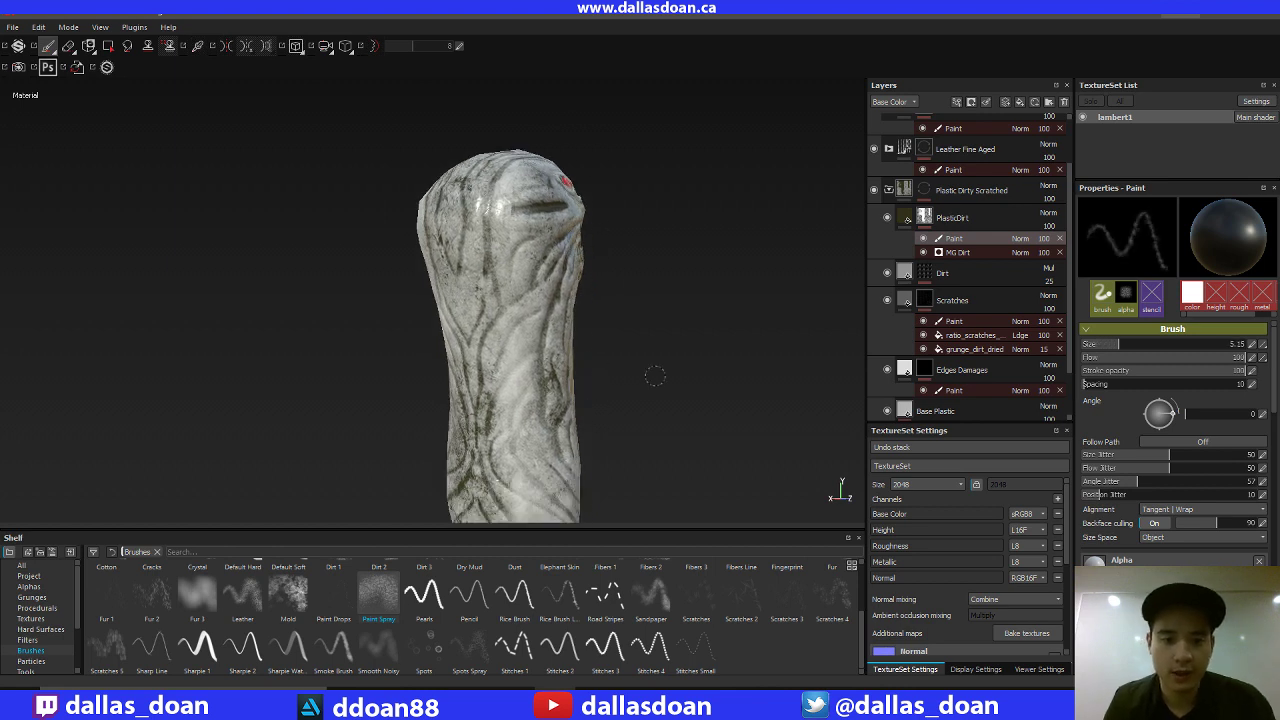
Enlarge the brush to 8.24 and spray a broad dab of dirt over the lower back of the neck.
alt+middle_drag(654, 376, 620, 270)
alt+drag(643, 290, 573, 302)
ctrl+right_drag(523, 330, 540, 331)
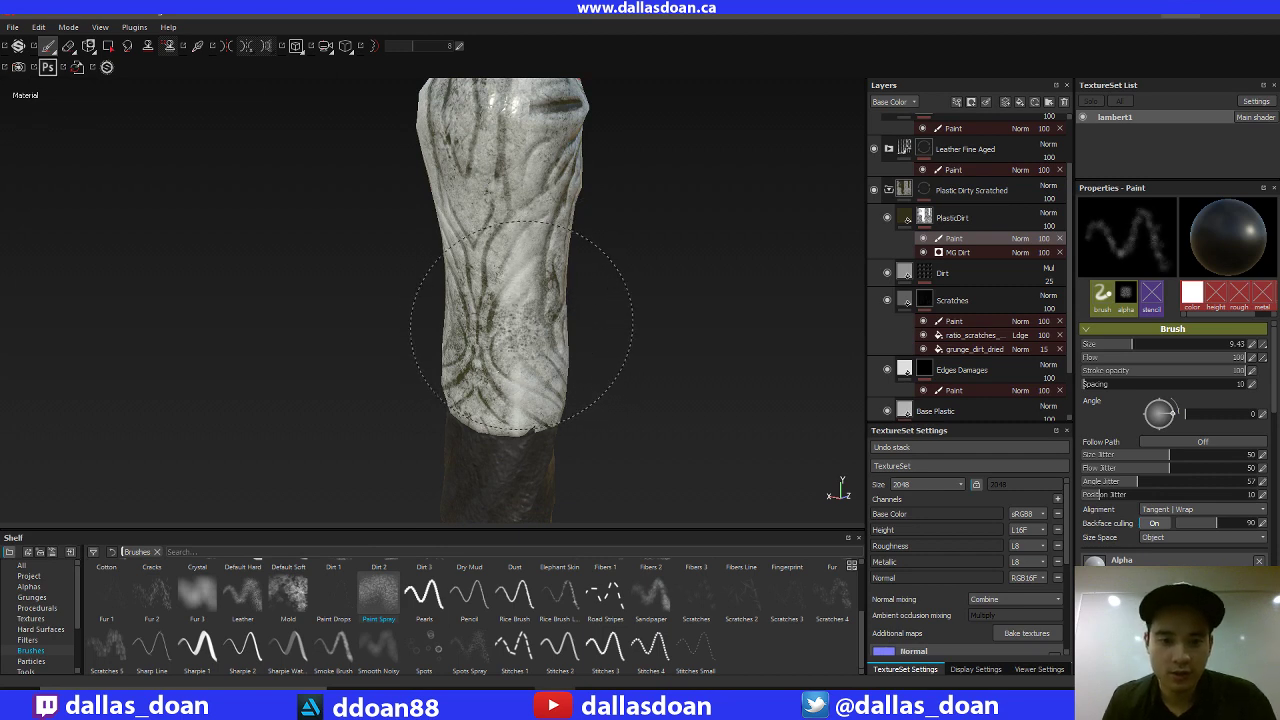
mouse_move(503, 357)
mouse_down()
mouse_move(500, 410)
mouse_move(495, 265)
mouse_move(496, 364)
mouse_up()
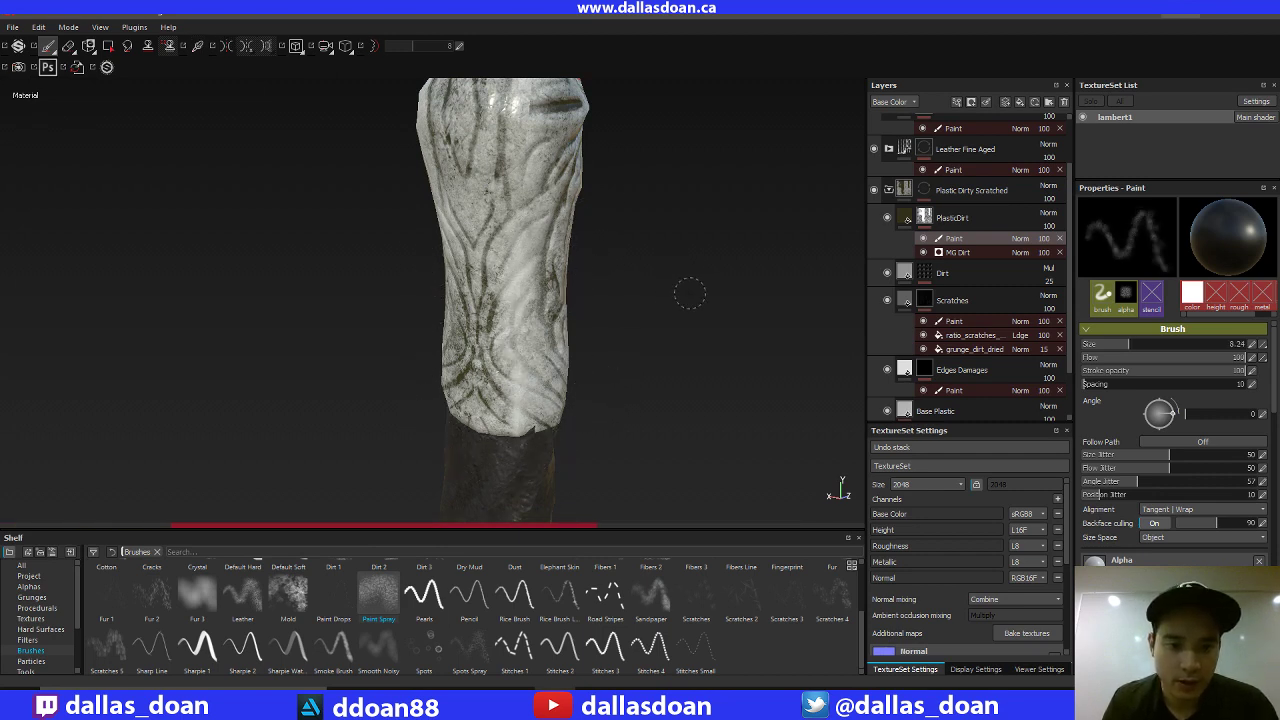
mouse_move(694, 276)
alt+mouse_down()
mouse_move(669, 251)
mouse_move(689, 264)
alt+mouse_up()
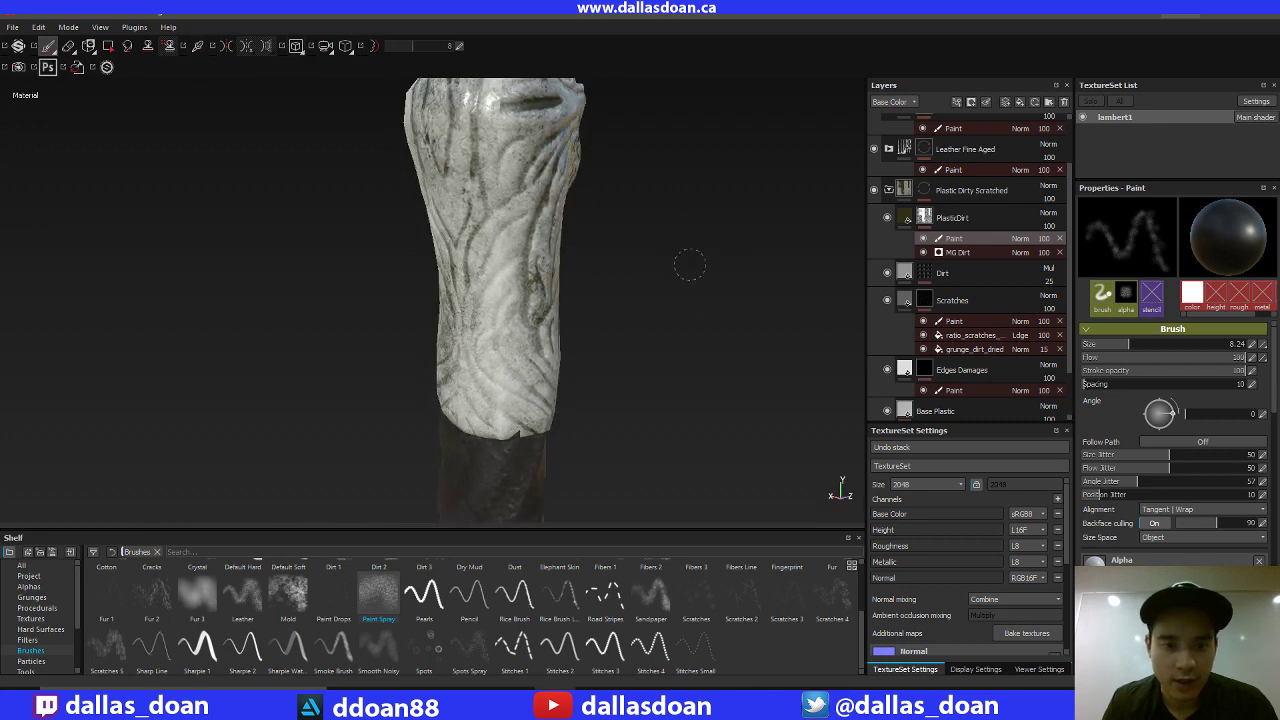
Dab the lower back of the neck and spray a broad patch of dirt over it with the brush at size 7.13.
click(500, 360)
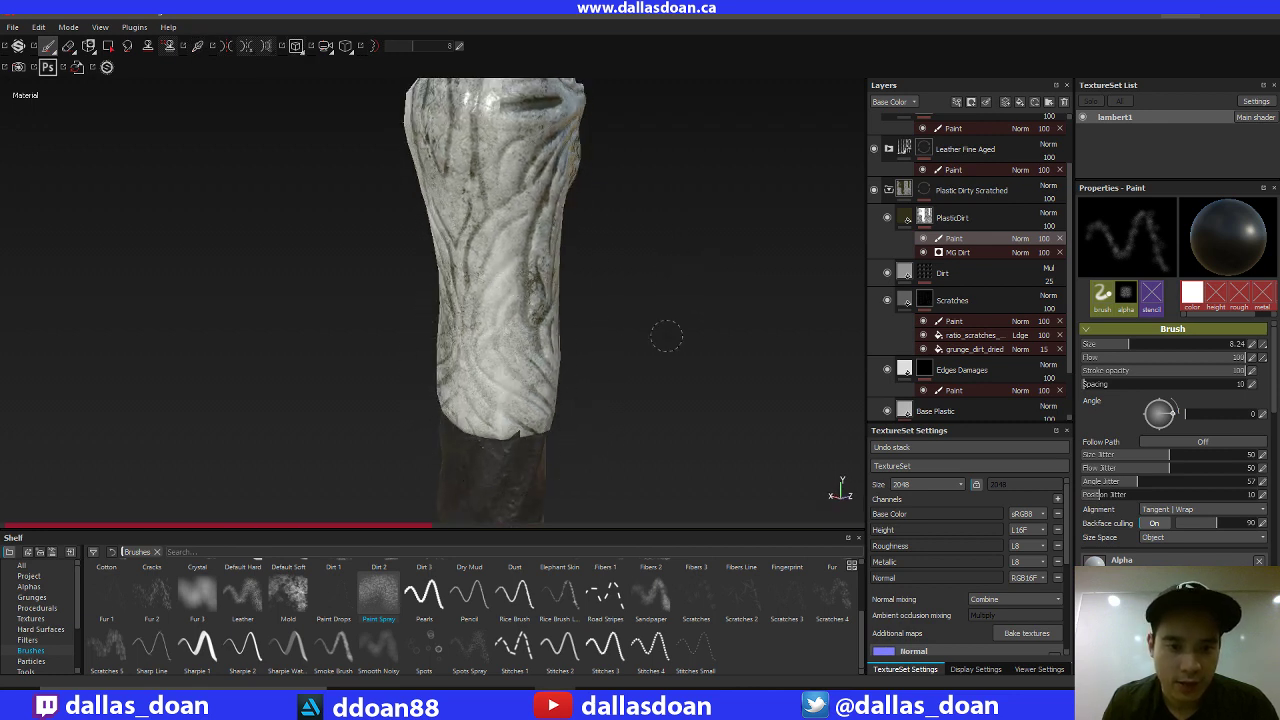
alt+drag(711, 277, 574, 237)
mouse_move(574, 237)
shift+right_down()
mouse_move(579, 166)
mouse_move(566, 222)
shift+right_up()
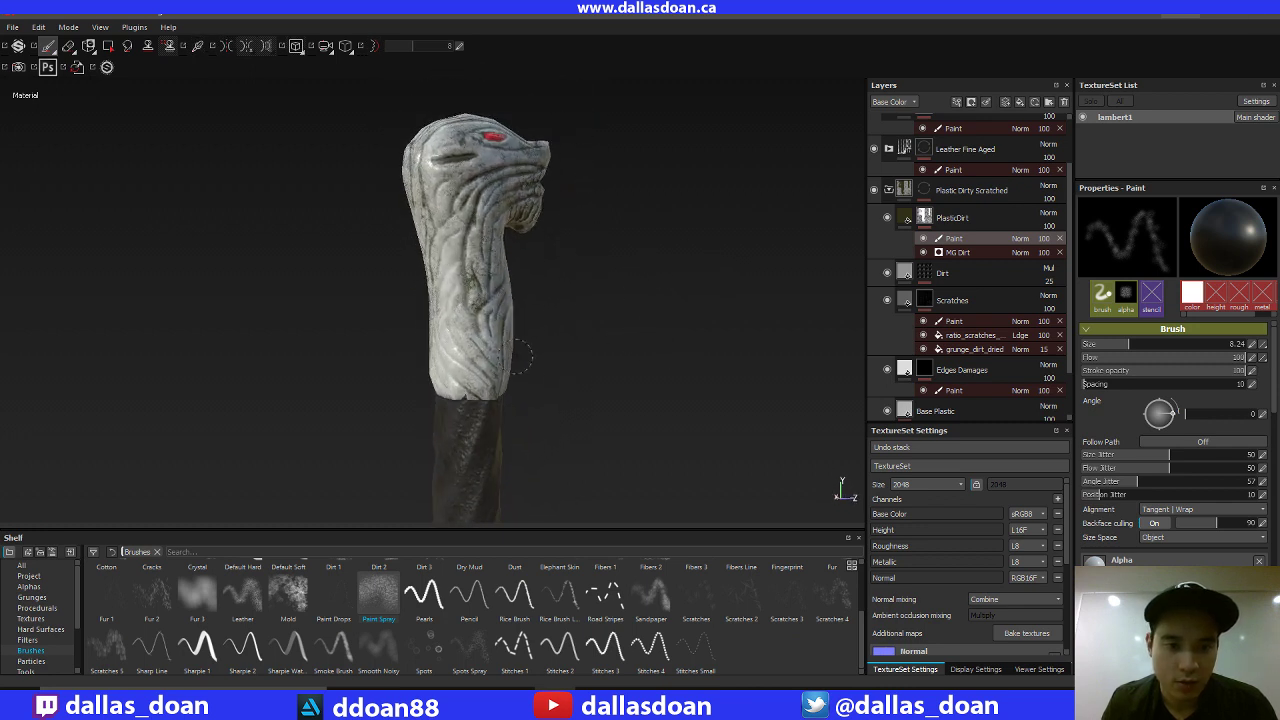
mouse_move(517, 318)
alt+mouse_down()
mouse_move(591, 223)
mouse_move(600, 320)
mouse_move(646, 334)
mouse_move(675, 326)
mouse_move(593, 367)
alt+mouse_up()
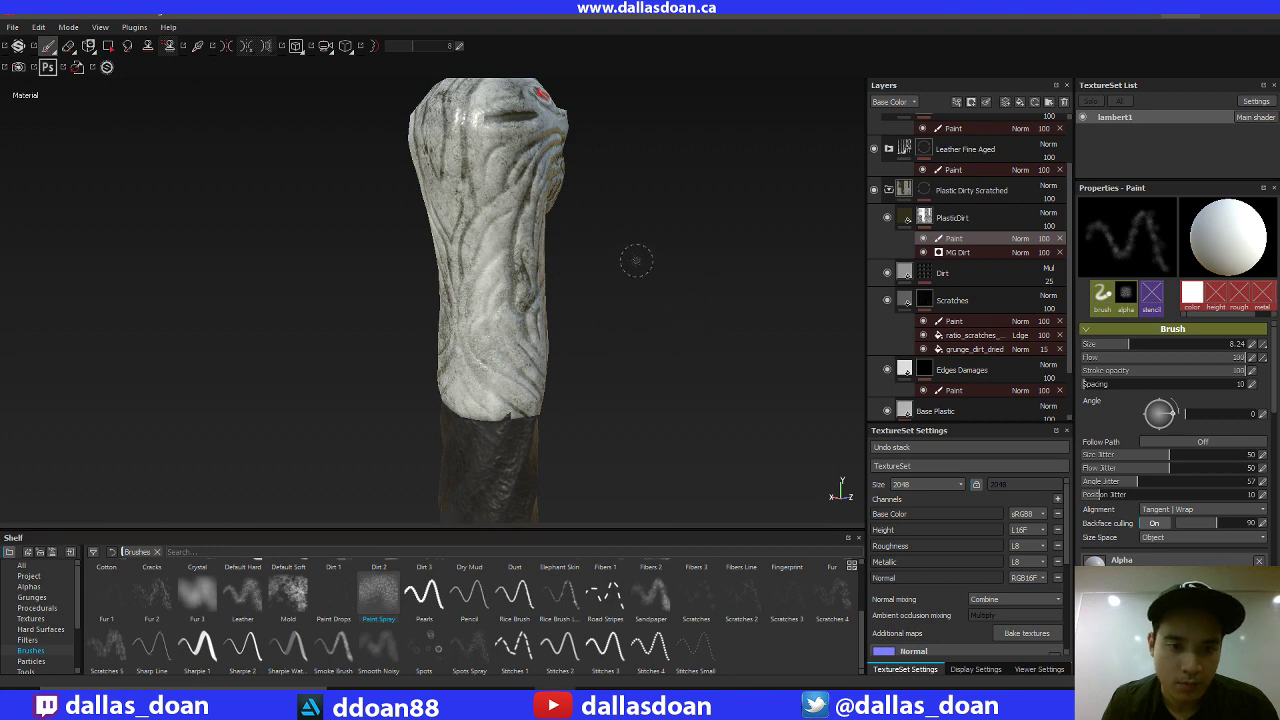
mouse_move(636, 261)
alt+right_down()
mouse_move(666, 260)
mouse_move(580, 290)
mouse_move(568, 312)
alt+right_up()
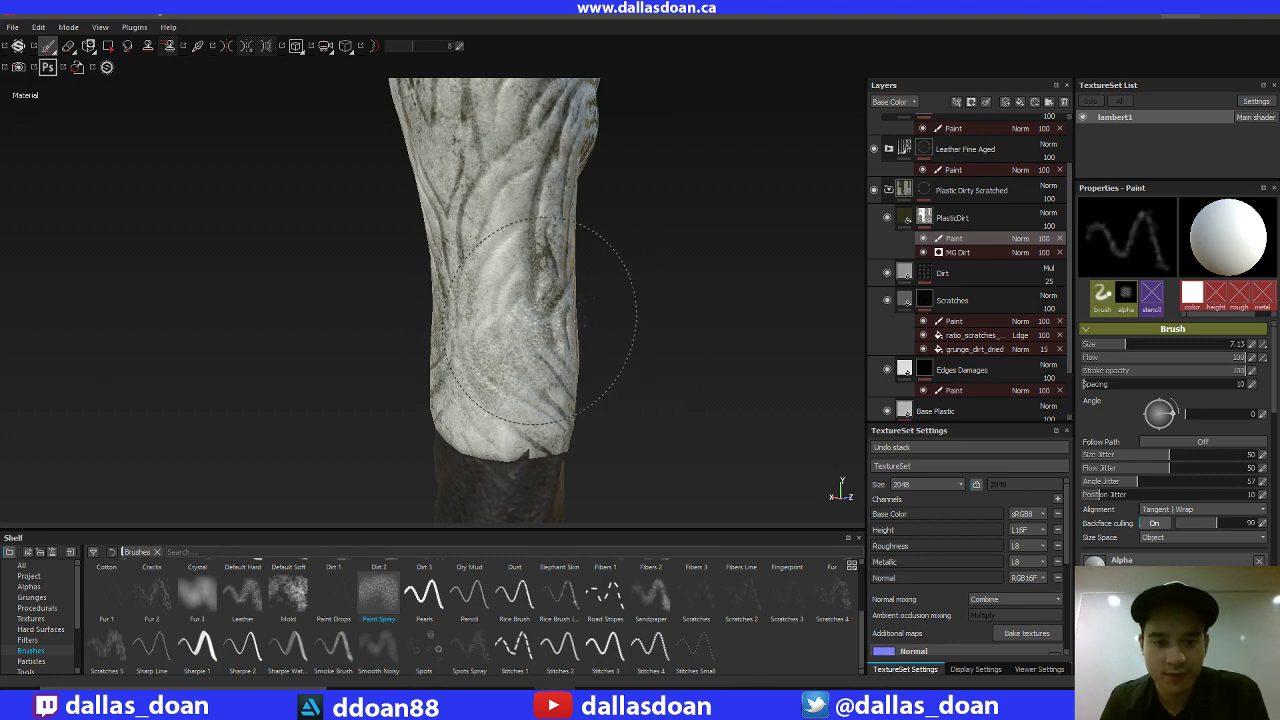
mouse_move(503, 276)
mouse_down()
mouse_move(500, 300)
mouse_move(528, 245)
mouse_up()
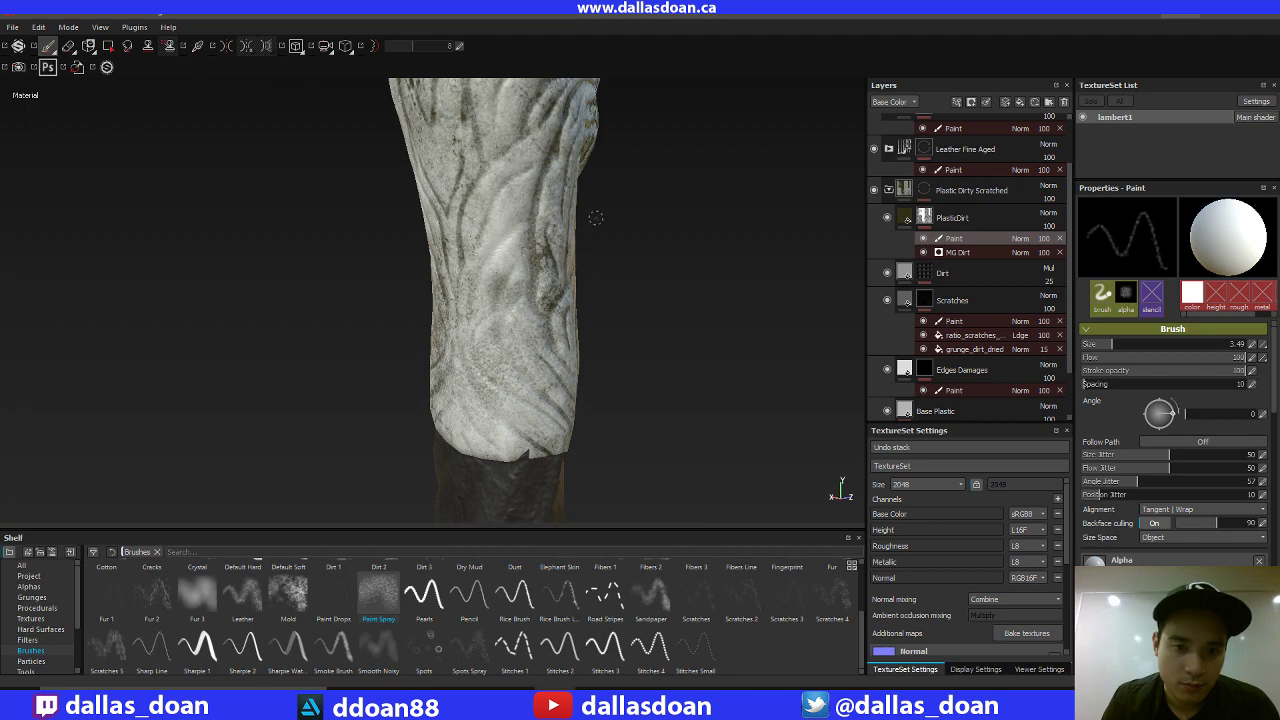
Reduce the brush size to 1.6 and paint fine dirt into the carved grooves on the middle and lower back of the neck.
key(bracketleft)
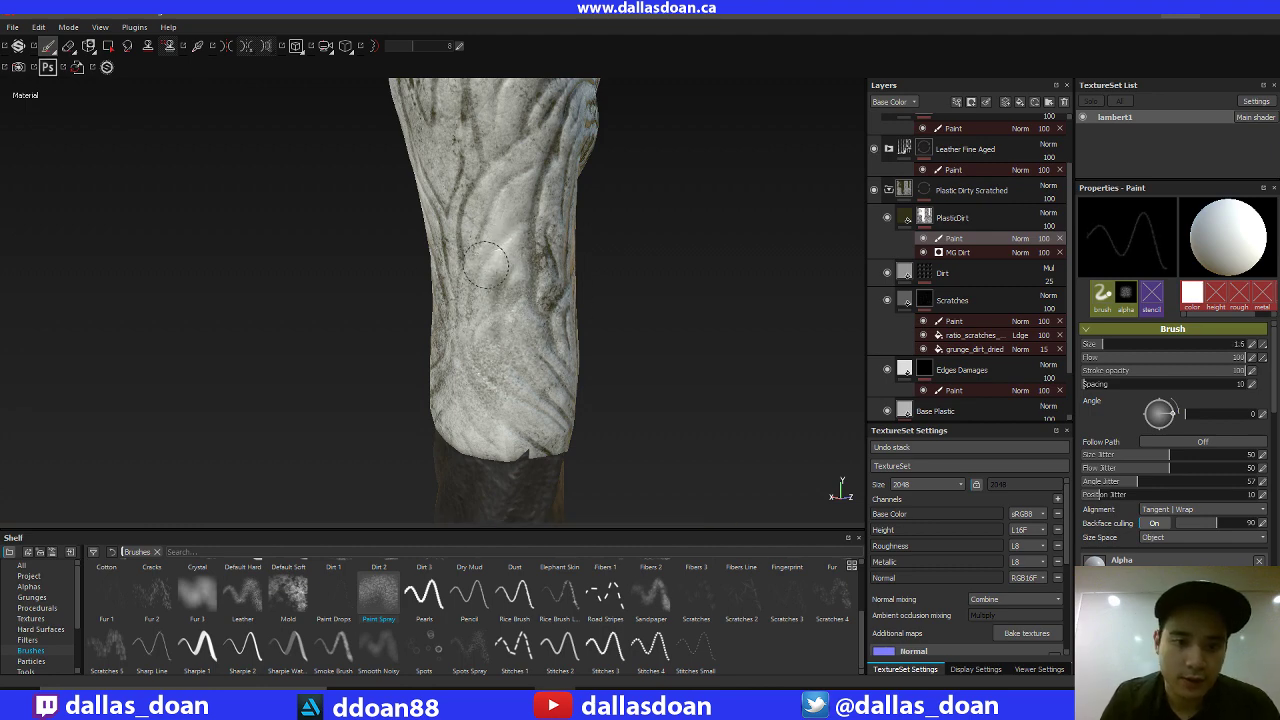
drag(486, 270, 496, 254)
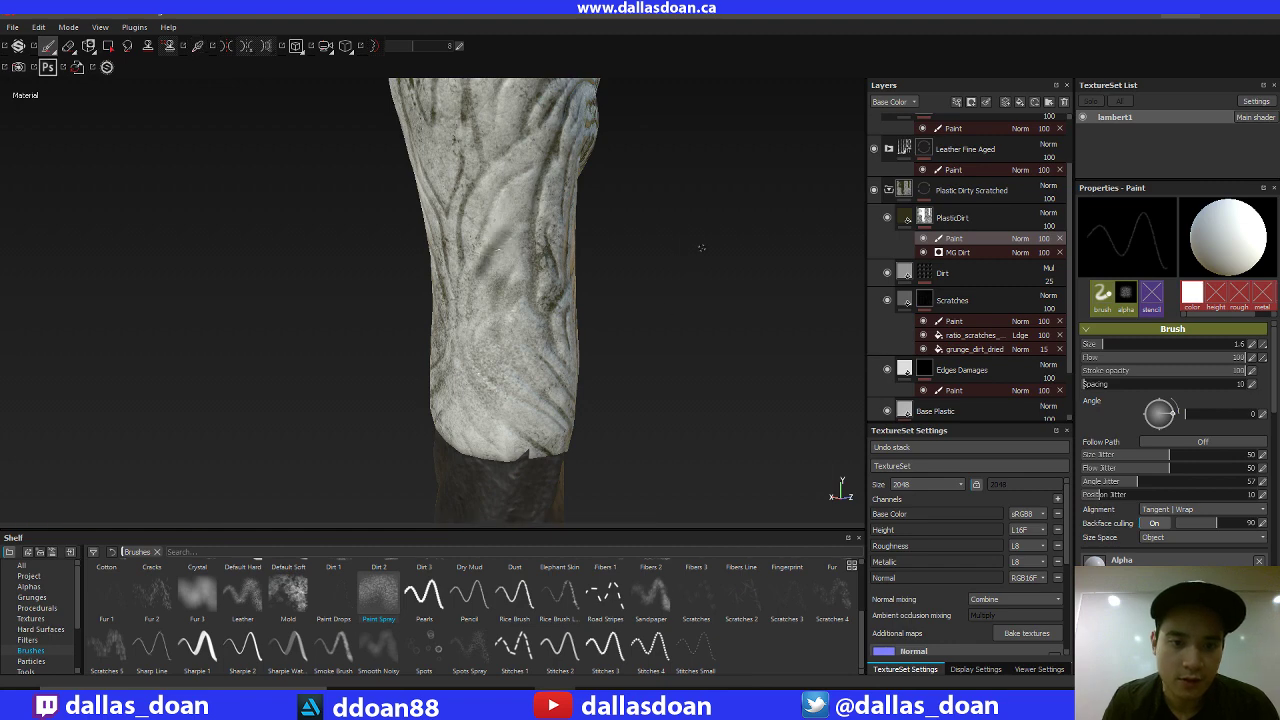
alt+right_drag(716, 311, 708, 289)
alt+drag(708, 289, 693, 215)
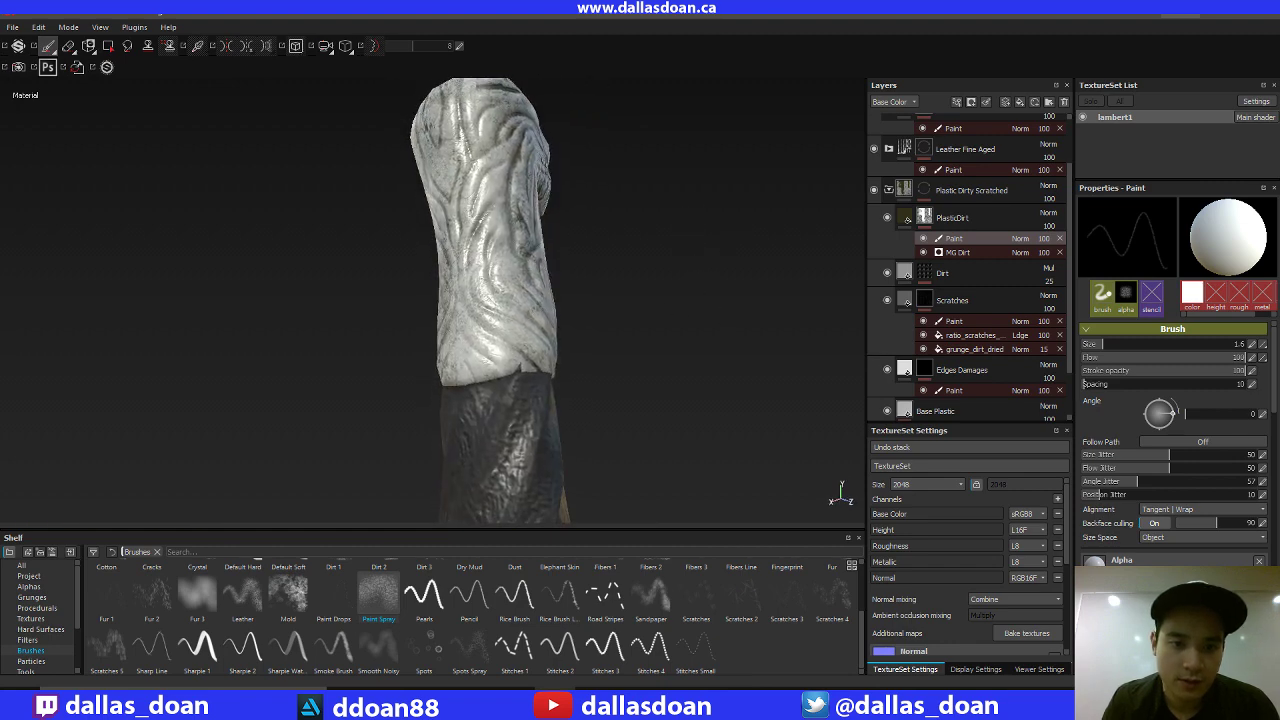
mouse_move(693, 215)
alt+right_down()
mouse_move(732, 200)
mouse_move(646, 166)
mouse_move(680, 351)
alt+right_up()
alt+drag(680, 351, 683, 277)
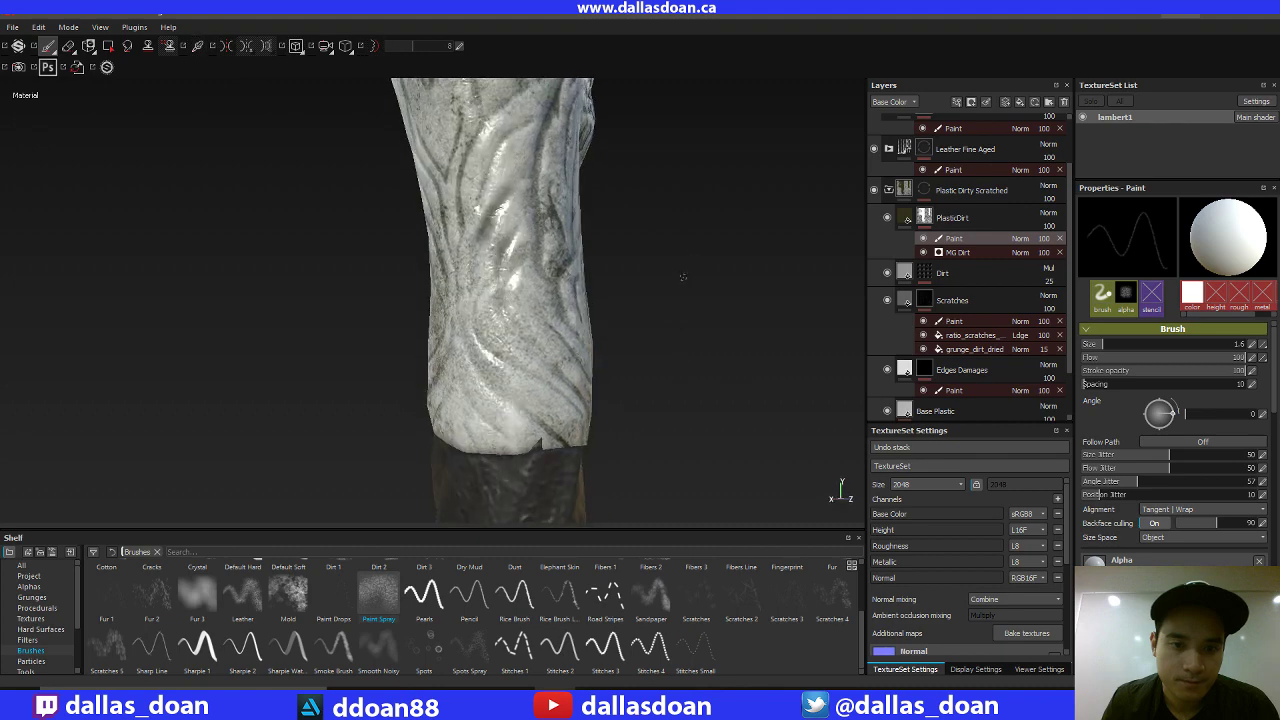
drag(483, 383, 470, 353)
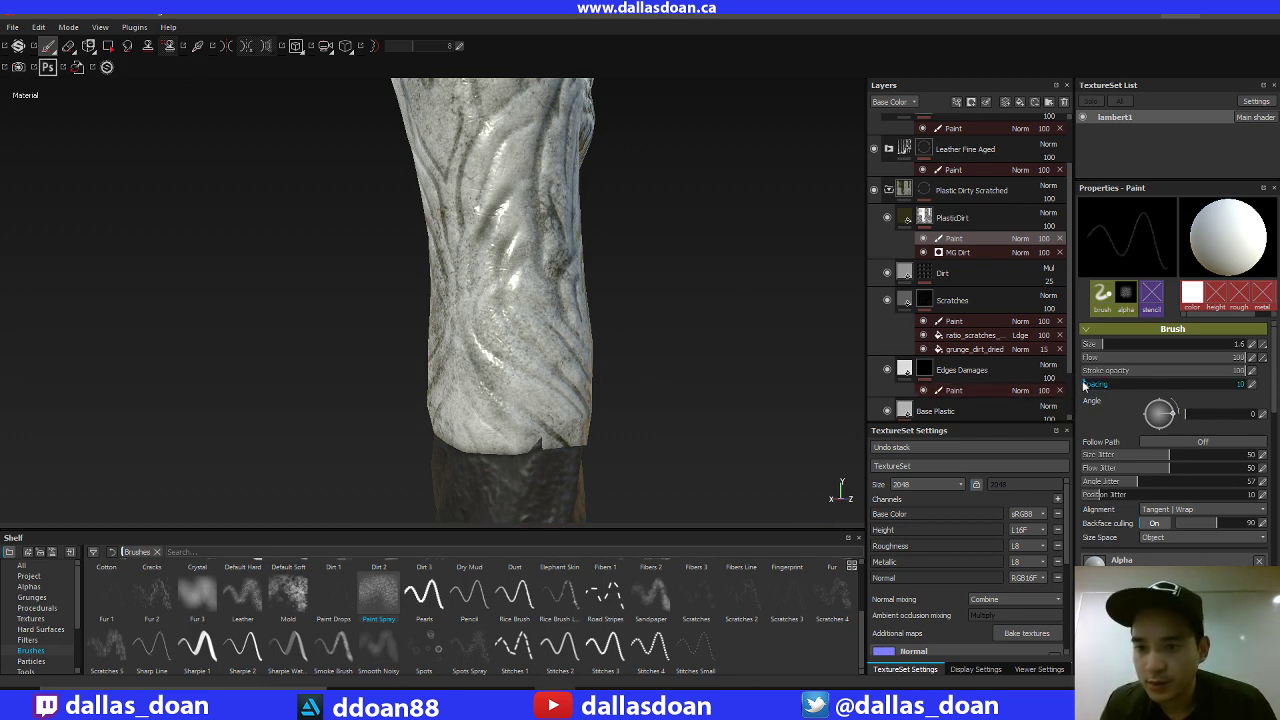
Enlarge the brush to 2.78, undo the stroke on the lower neck, and paint dirt over the carved folds higher up.
ctrl+right_drag(493, 416, 500, 408)
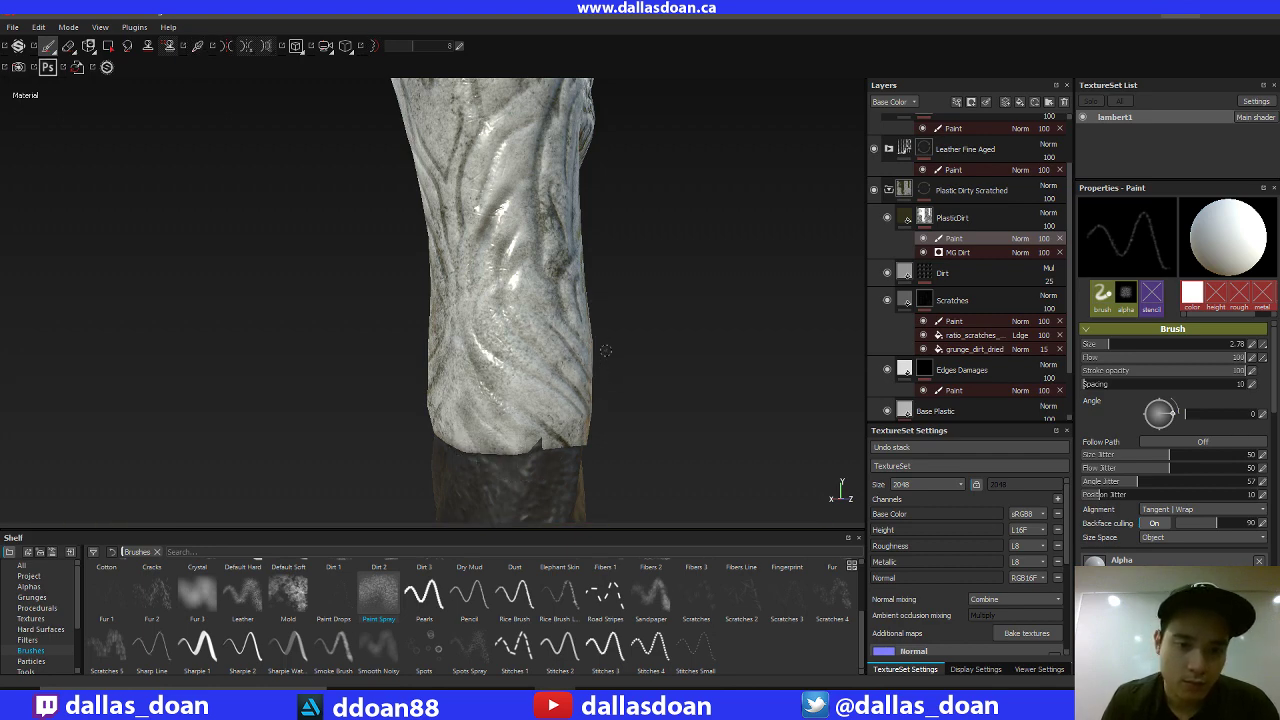
mouse_move(515, 357)
mouse_down()
mouse_move(502, 362)
mouse_move(572, 361)
mouse_up()
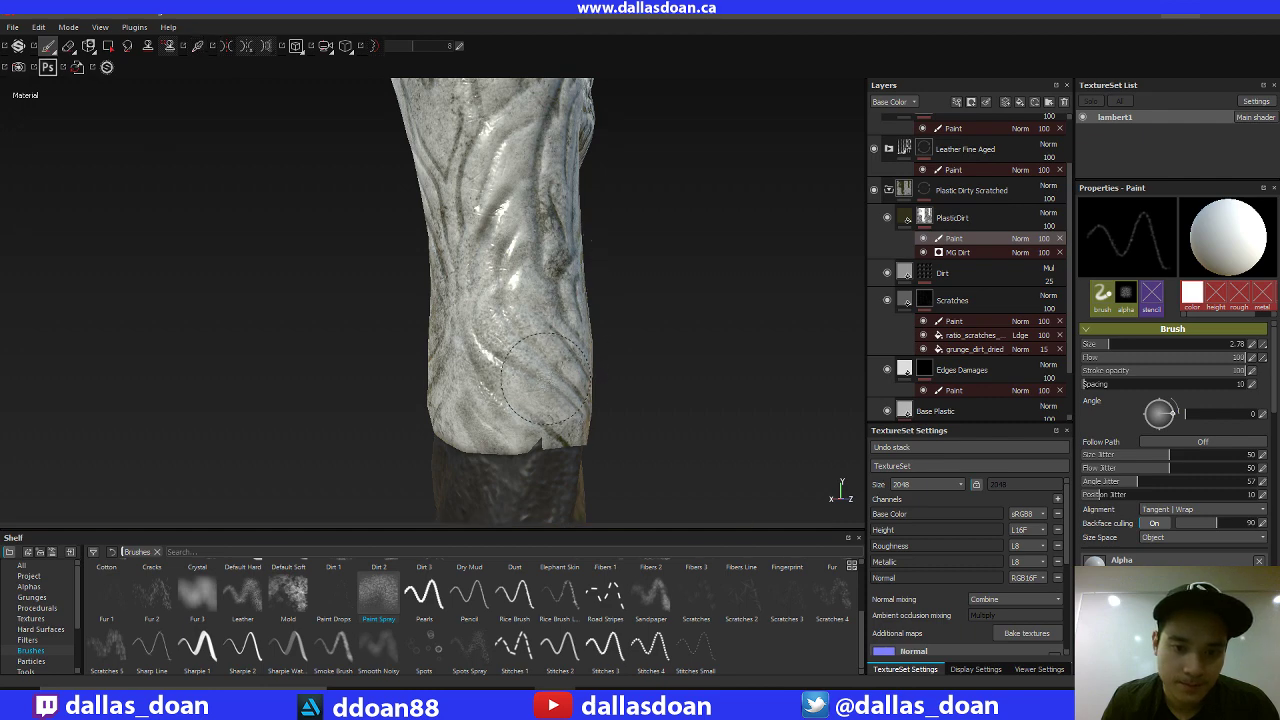
key(ctrl+z)
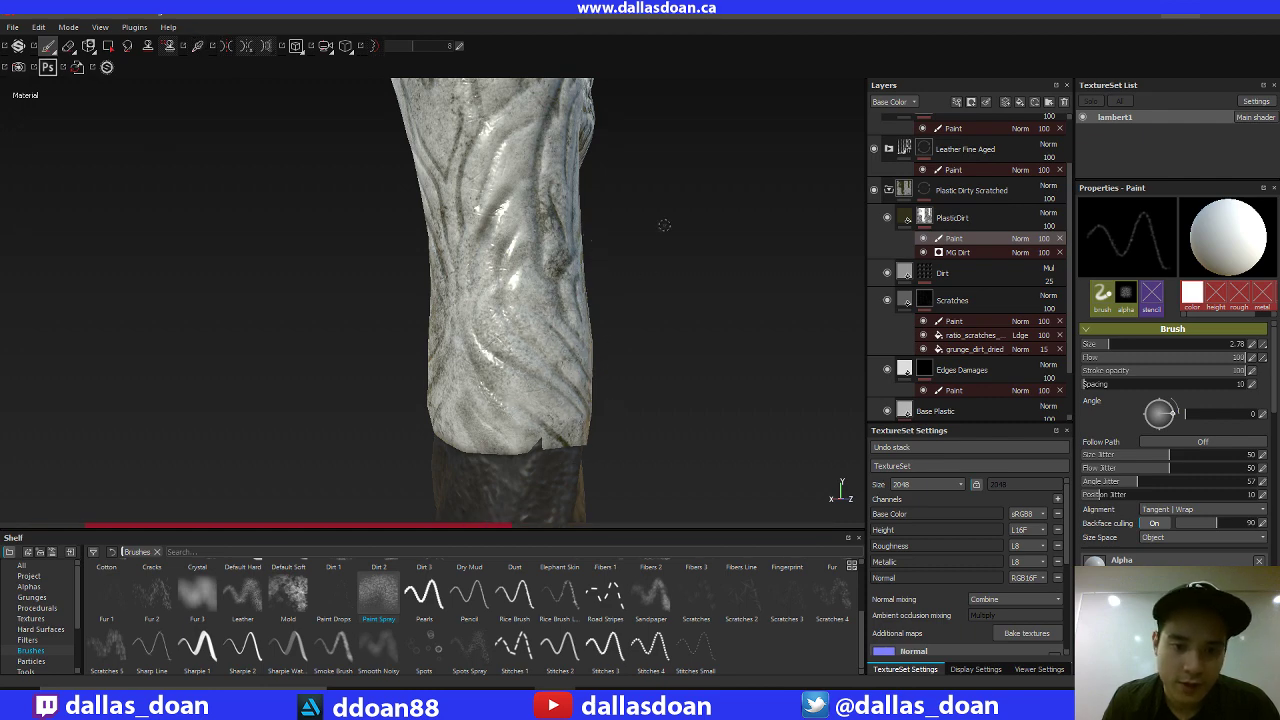
alt+drag(666, 274, 622, 265)
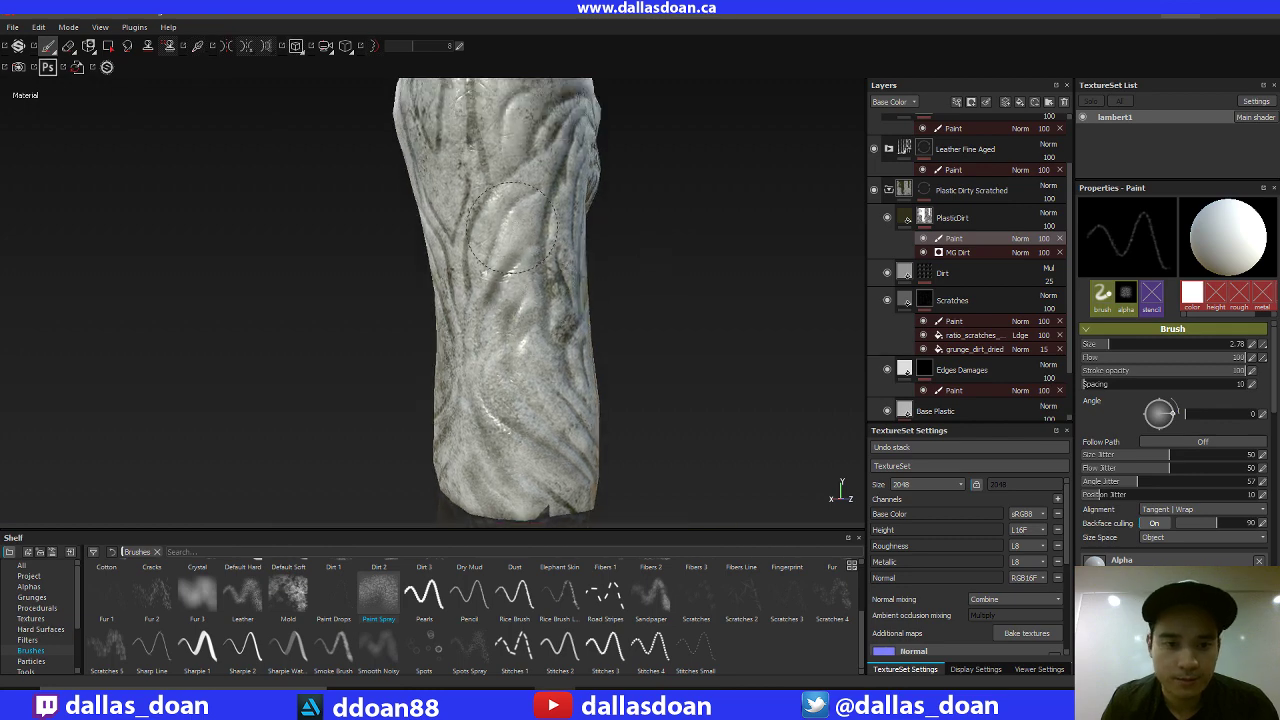
drag(496, 243, 500, 223)
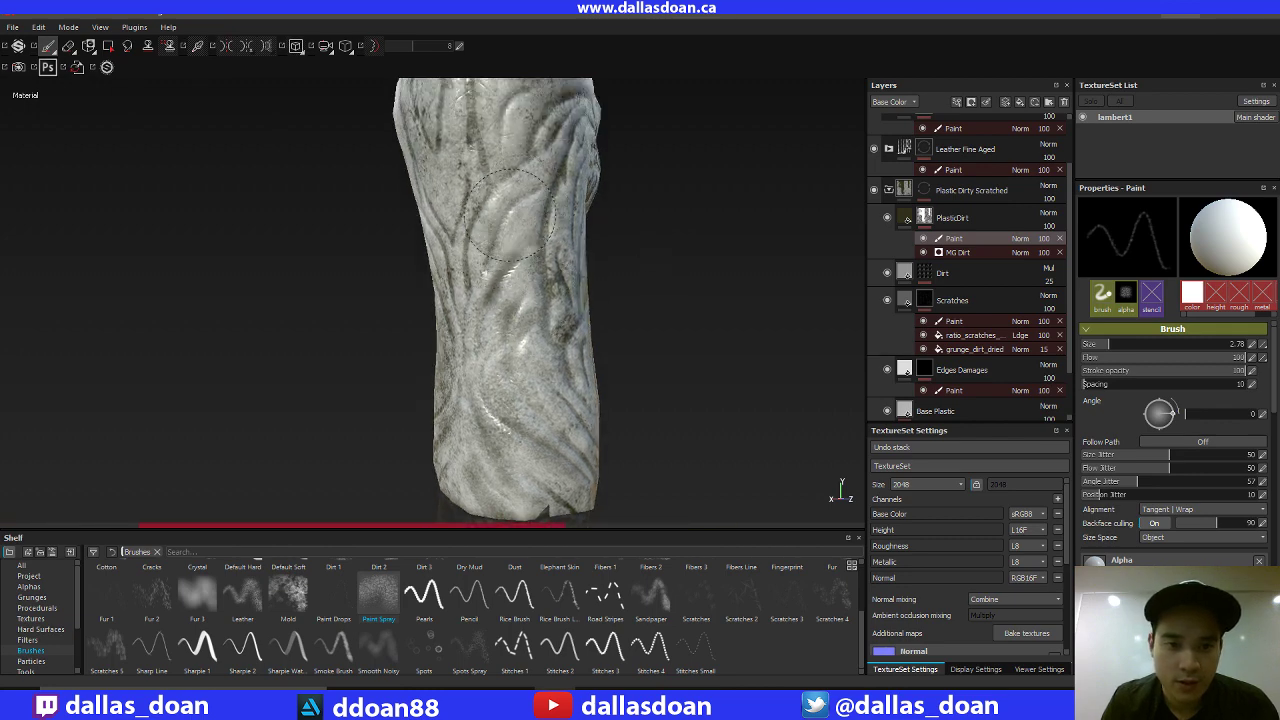
Examine the painted dirt around the neck from the back and sides, down to where it meets the grip.
mouse_move(667, 235)
alt+mouse_down()
mouse_move(686, 217)
mouse_move(717, 240)
mouse_move(707, 209)
mouse_move(586, 131)
mouse_move(654, 274)
mouse_move(652, 258)
mouse_move(760, 229)
mouse_move(804, 276)
mouse_move(734, 209)
mouse_move(762, 156)
mouse_move(740, 200)
mouse_move(666, 214)
alt+mouse_up()
alt+right_drag(666, 214, 697, 338)
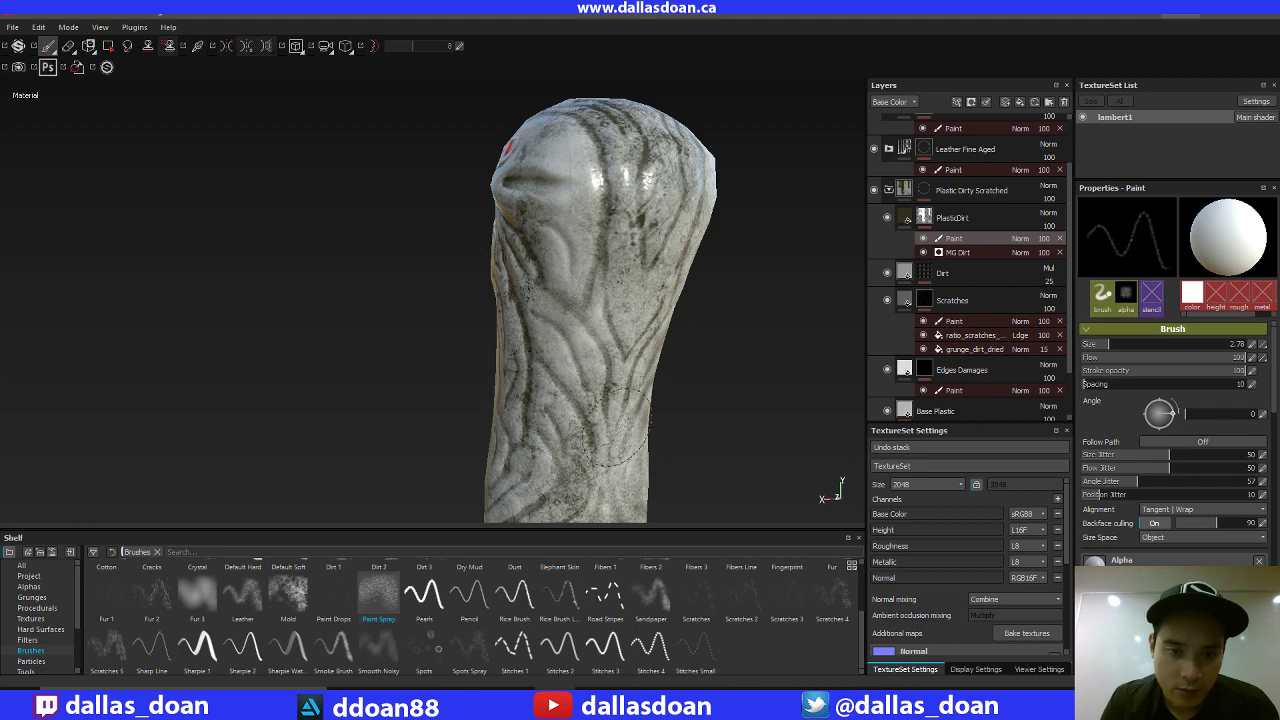
alt+drag(736, 265, 629, 257)
alt+right_drag(647, 212, 658, 252)
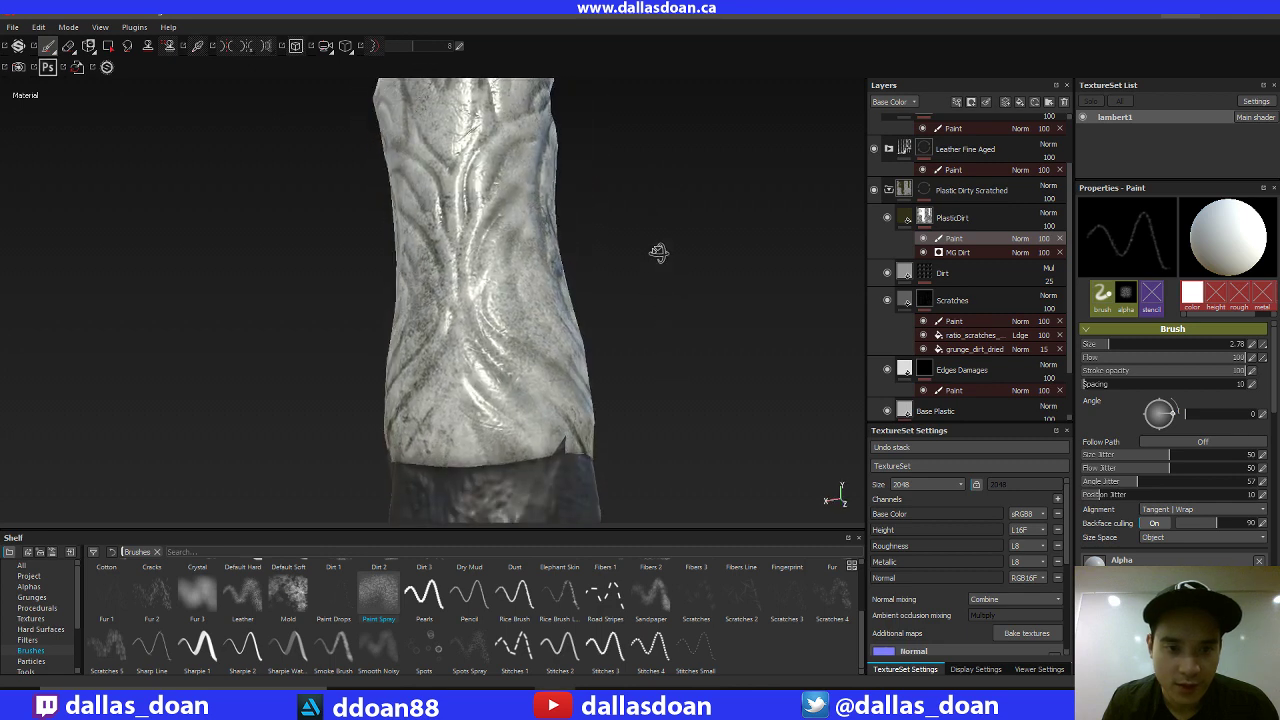
alt+drag(658, 252, 706, 294)
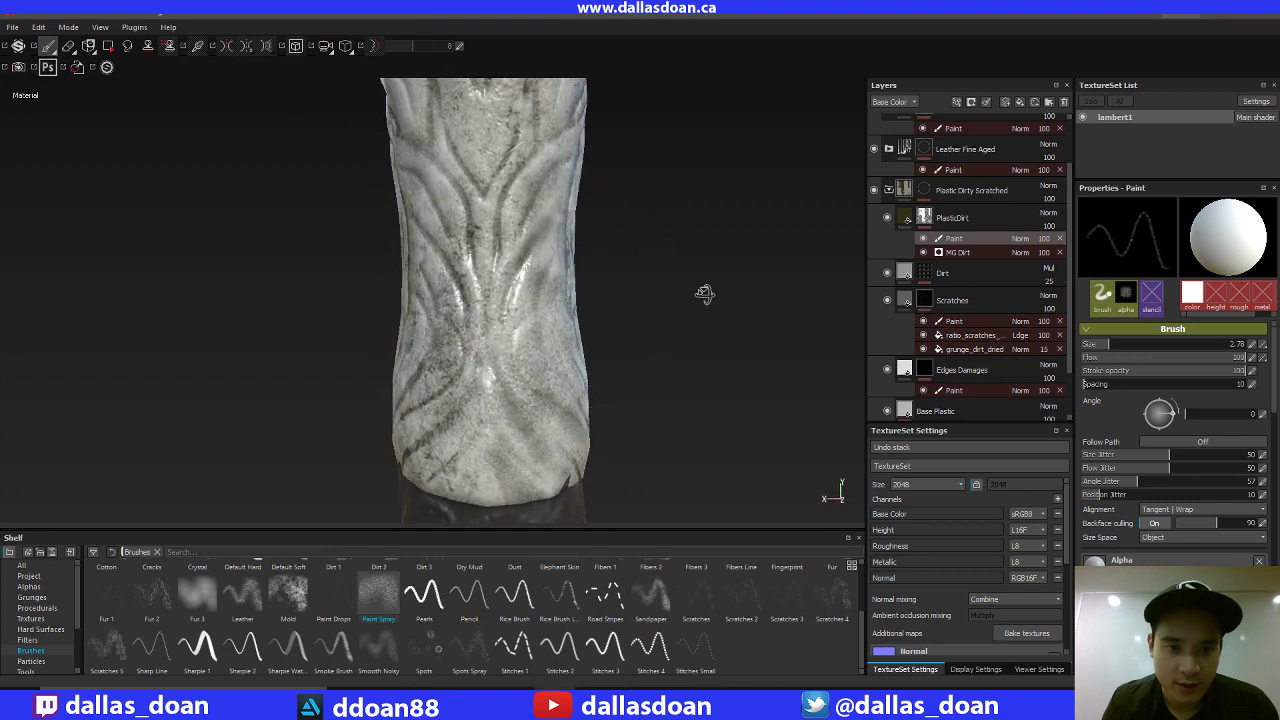
alt+middle_drag(706, 294, 637, 251)
alt+right_drag(637, 251, 649, 354)
alt+drag(649, 355, 547, 239)
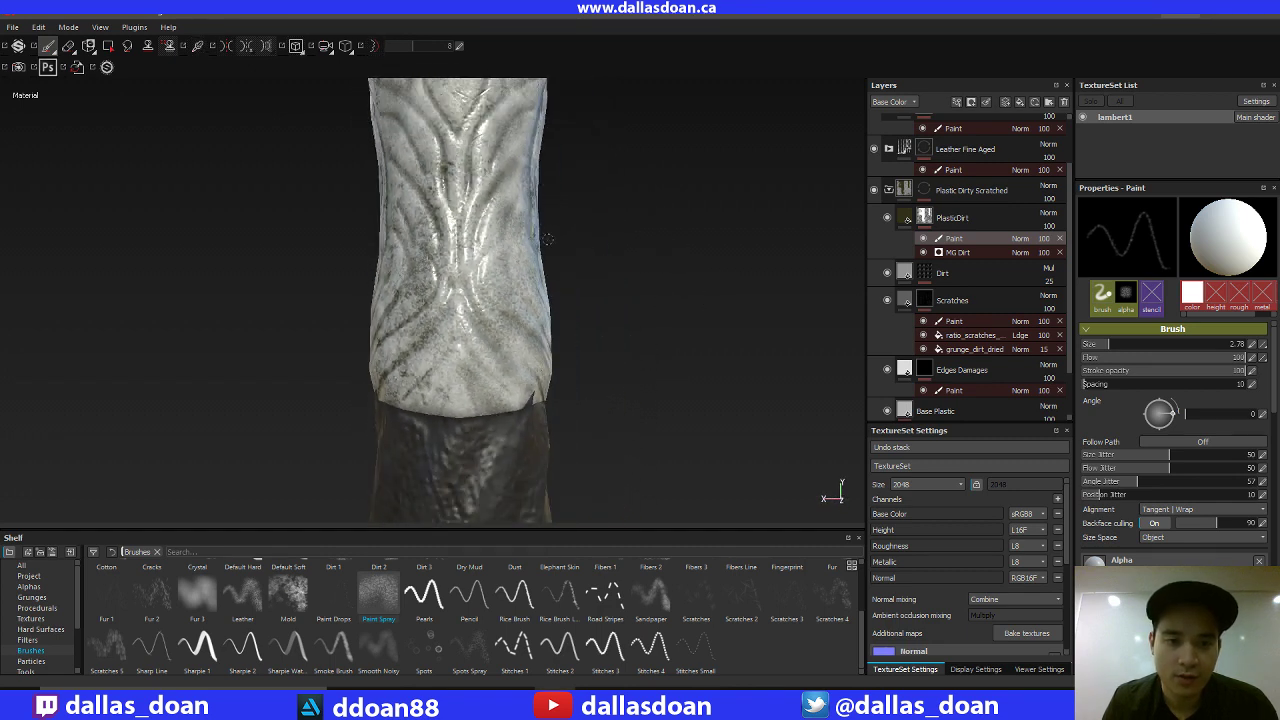
alt+drag(642, 263, 517, 137)
alt+drag(580, 222, 685, 311)
alt+middle_drag(685, 311, 630, 260)
alt+right_drag(703, 309, 806, 475)
alt+middle_drag(729, 376, 639, 231)
alt+right_drag(639, 231, 720, 377)
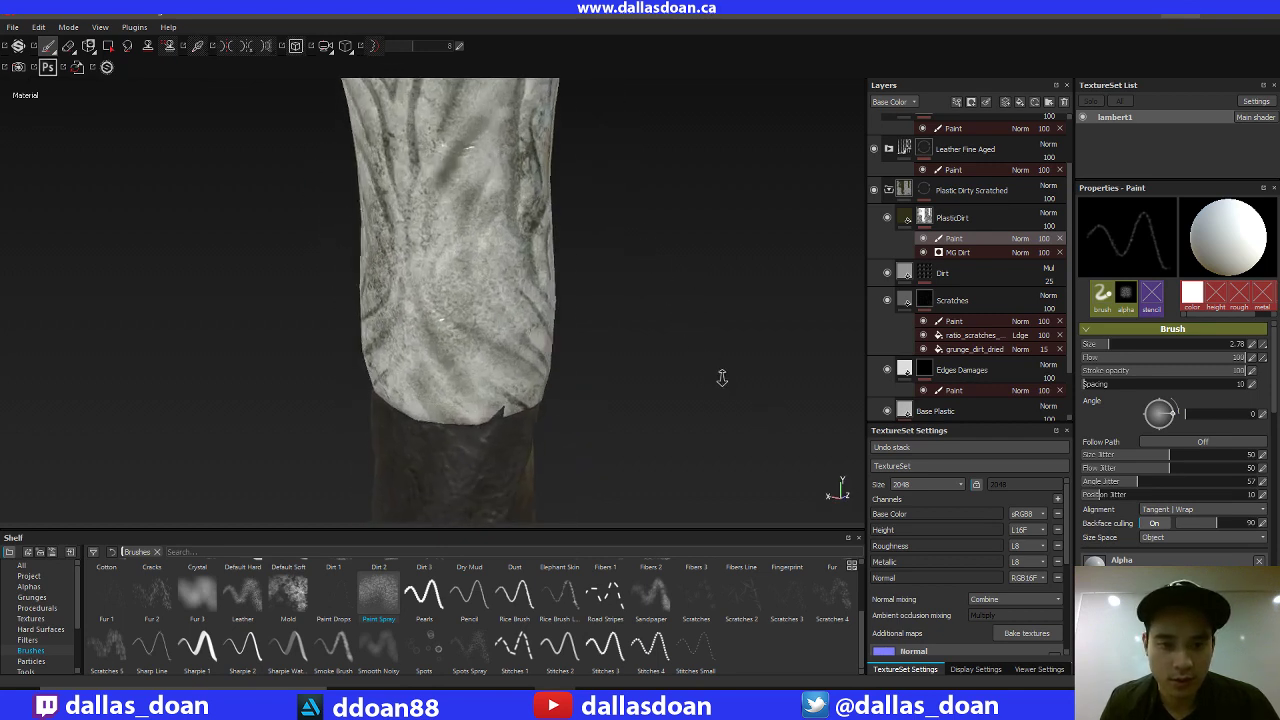
alt+drag(720, 377, 643, 371)
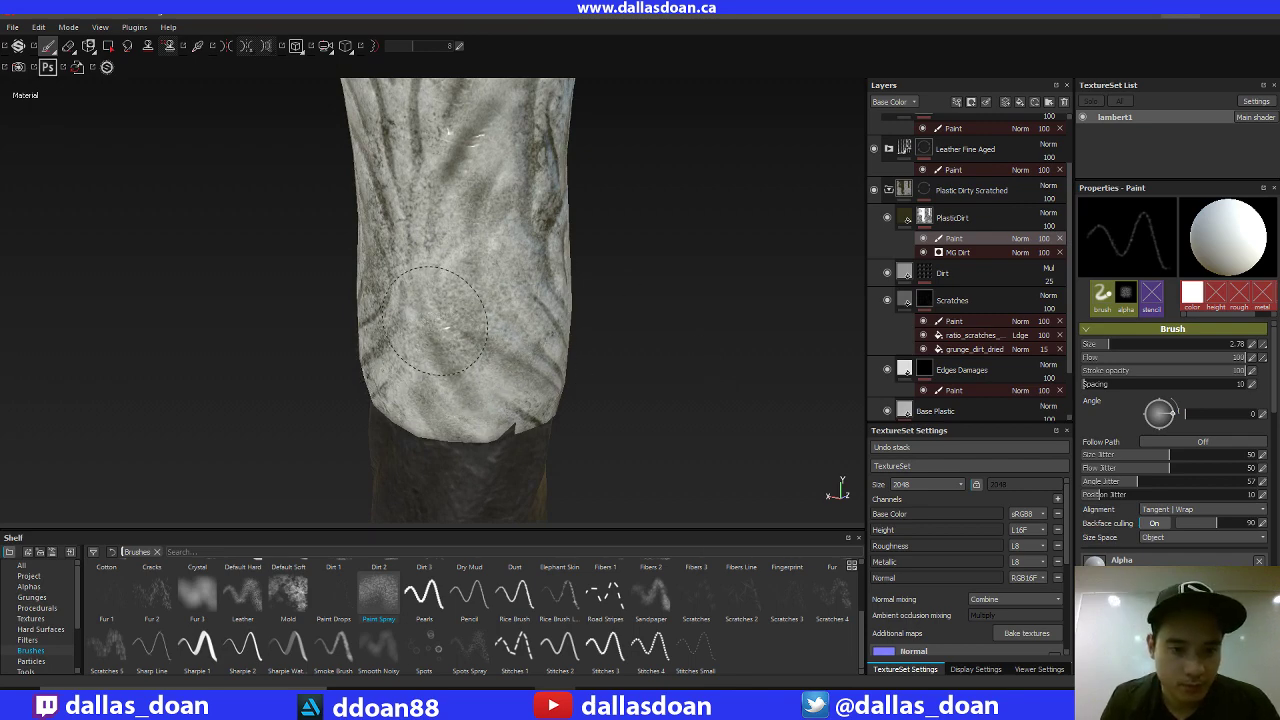
Examine the dirt coverage on the back, sides and front of the wolf head and its transition into the dark grip.
mouse_move(498, 203)
alt+mouse_down()
mouse_move(514, 271)
mouse_move(486, 200)
mouse_move(460, 185)
mouse_move(428, 254)
alt+mouse_up()
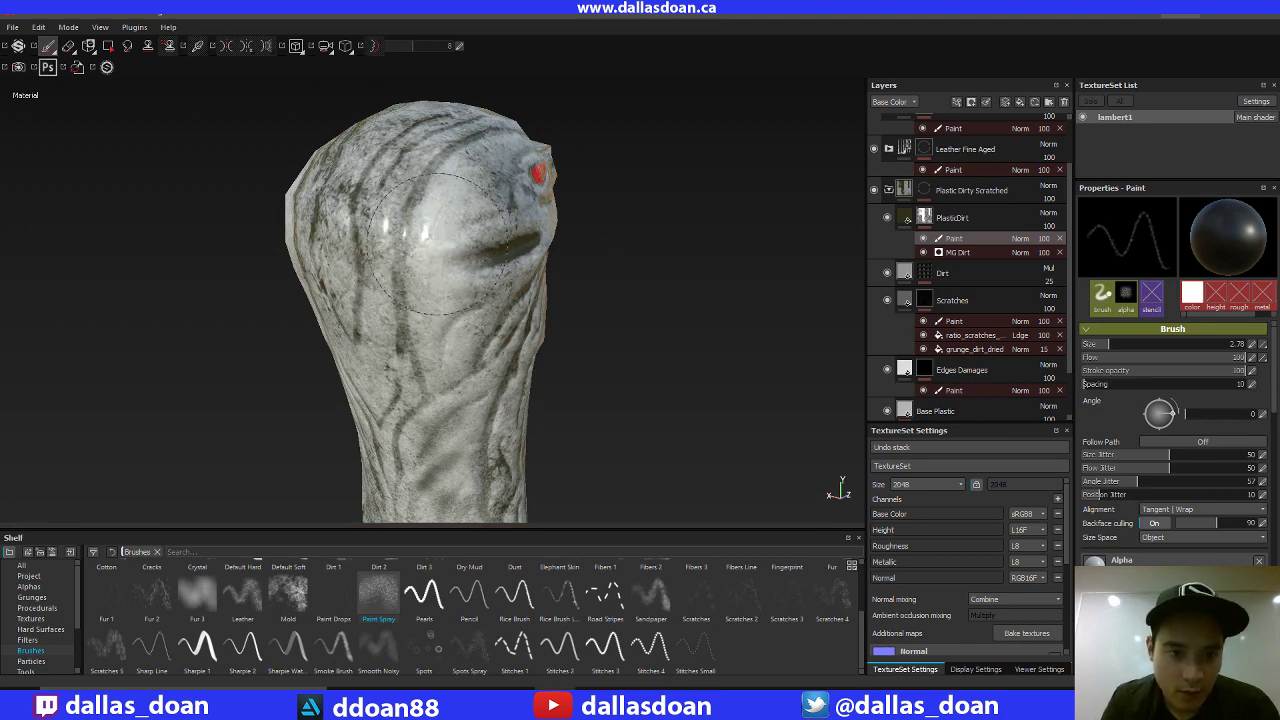
alt+drag(656, 230, 594, 217)
alt+middle_drag(612, 238, 608, 208)
alt+right_drag(608, 208, 591, 288)
alt+middle_drag(530, 325, 501, 195)
alt+drag(501, 195, 574, 292)
alt+middle_drag(545, 160, 576, 244)
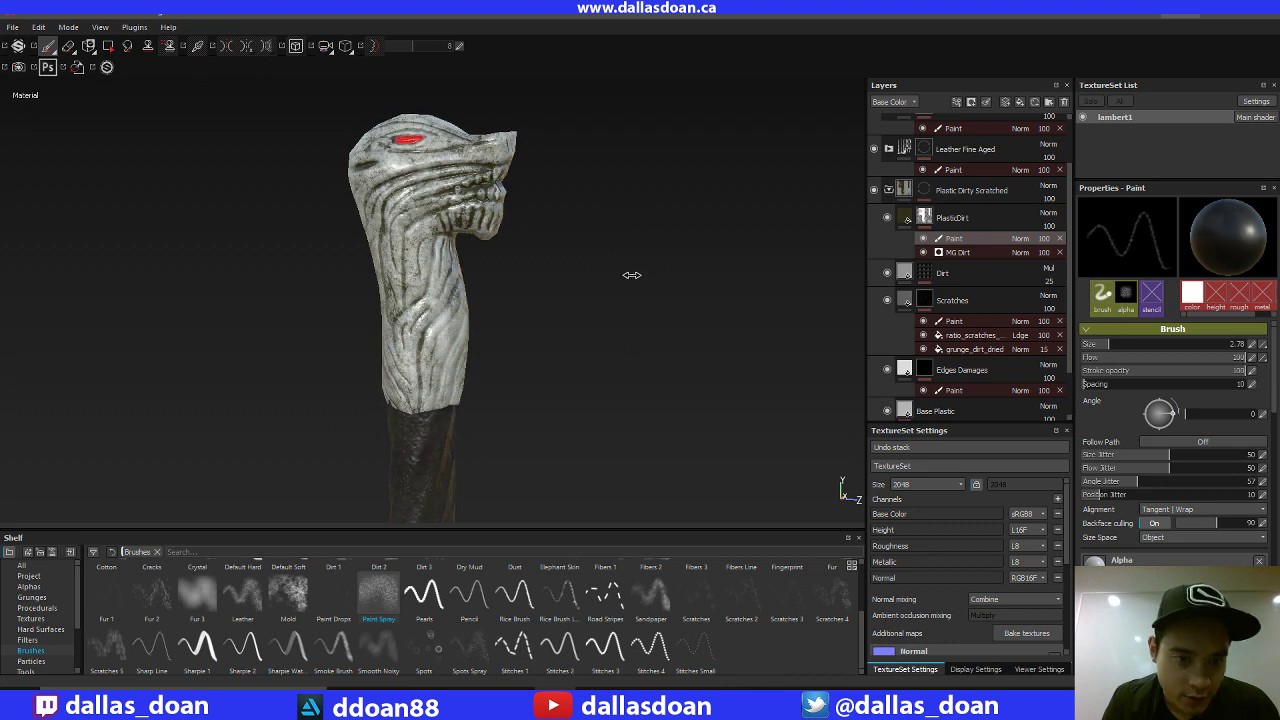
alt+middle_drag(629, 271, 648, 194)
alt+right_drag(648, 194, 628, 313)
alt+middle_drag(628, 313, 627, 191)
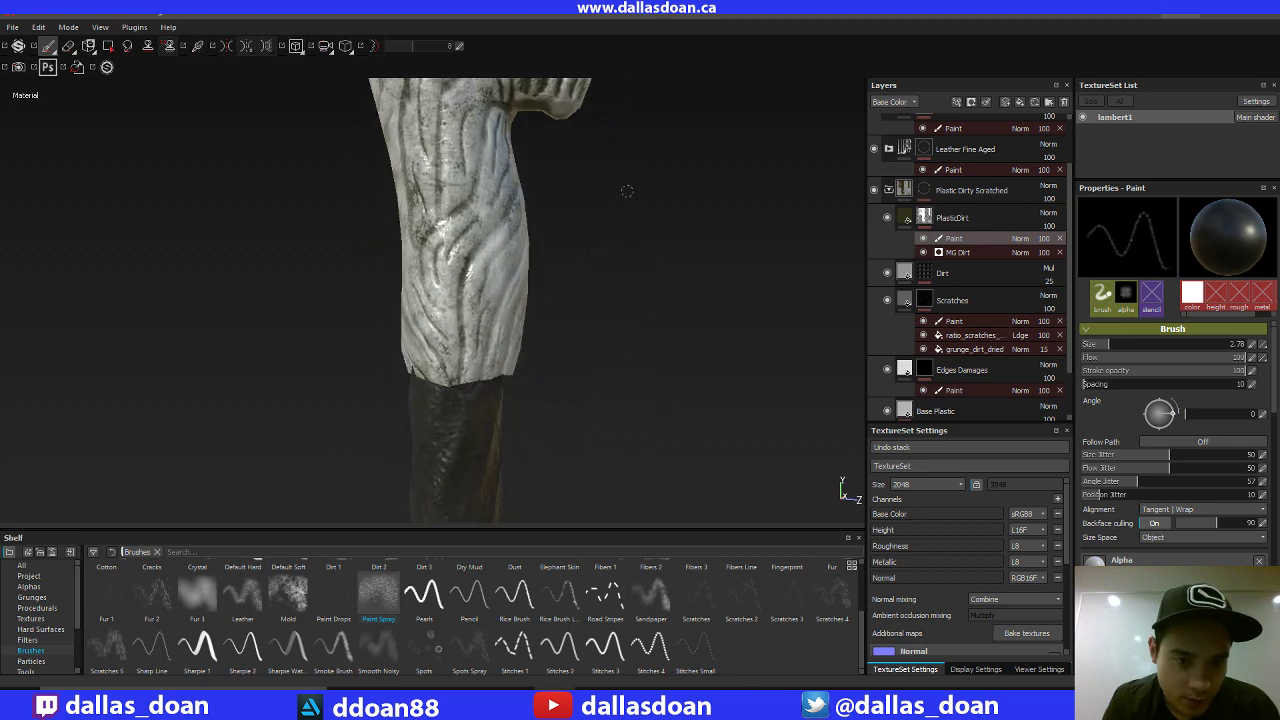
alt+right_drag(627, 190, 640, 150)
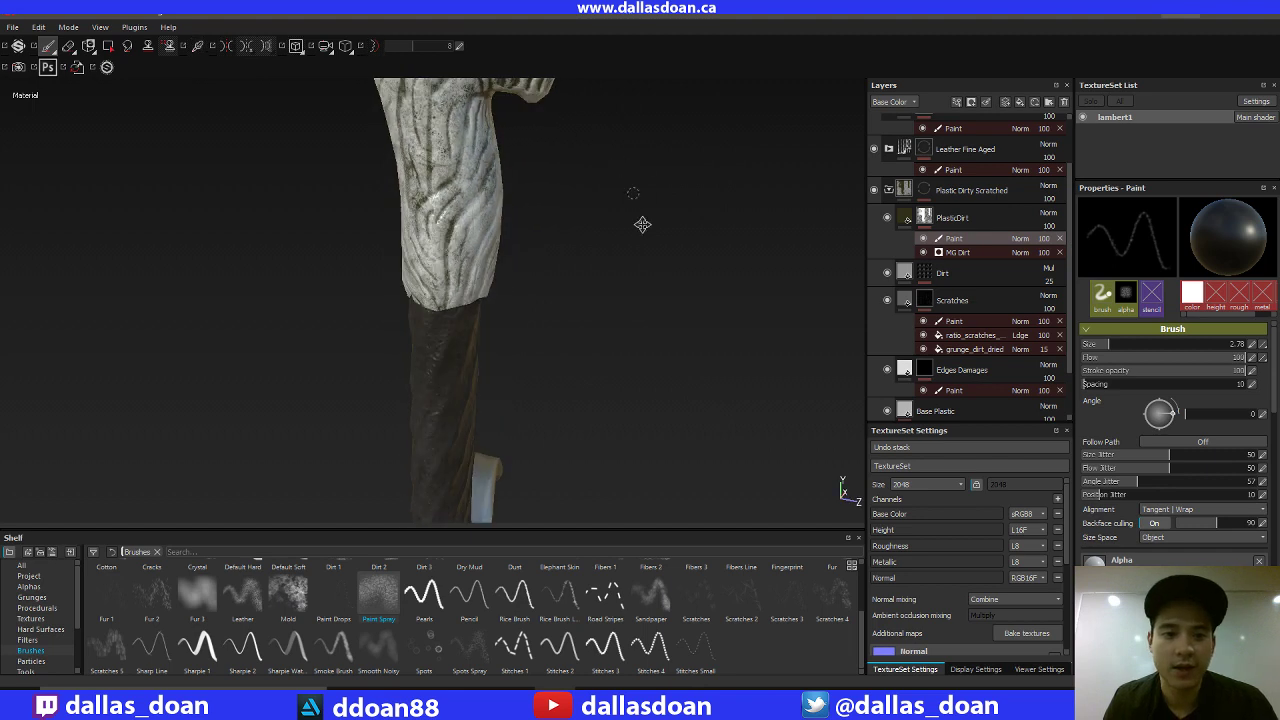
alt+middle_drag(643, 223, 640, 272)
alt+drag(640, 272, 800, 203)
alt+drag(707, 286, 817, 320)
alt+drag(540, 320, 710, 310)
alt+middle_drag(710, 310, 728, 174)
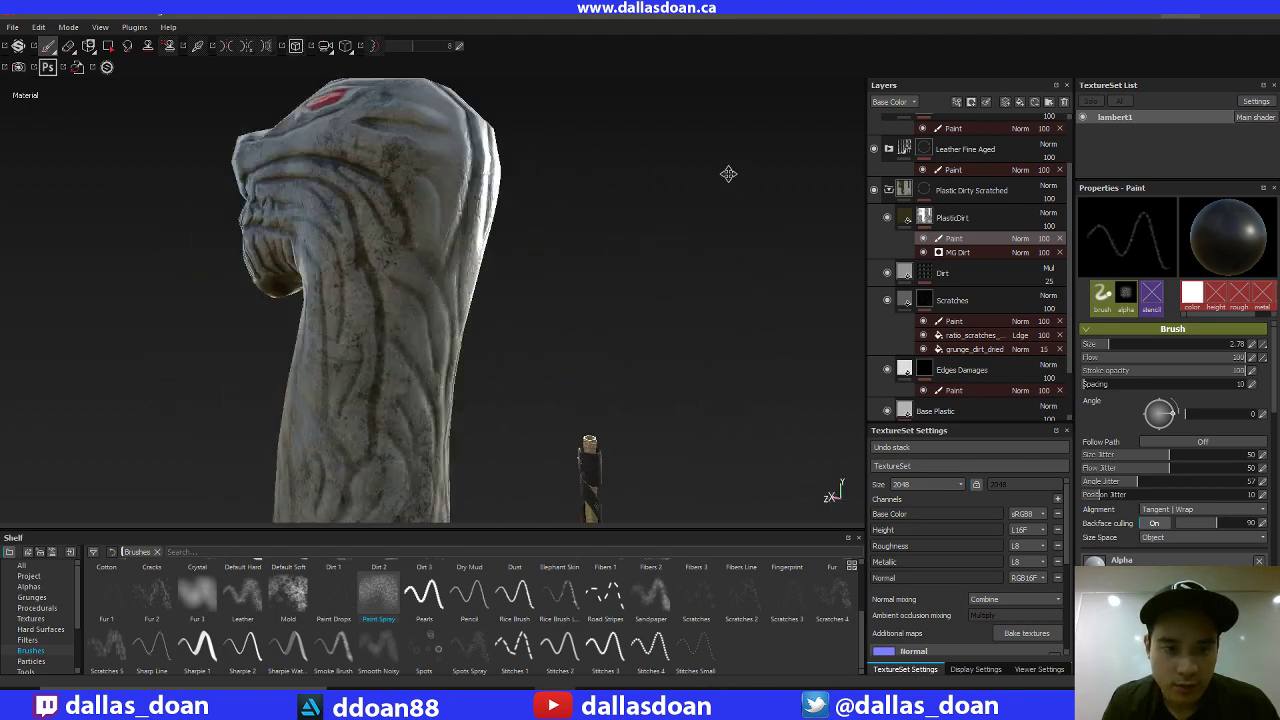
alt+drag(728, 174, 548, 282)
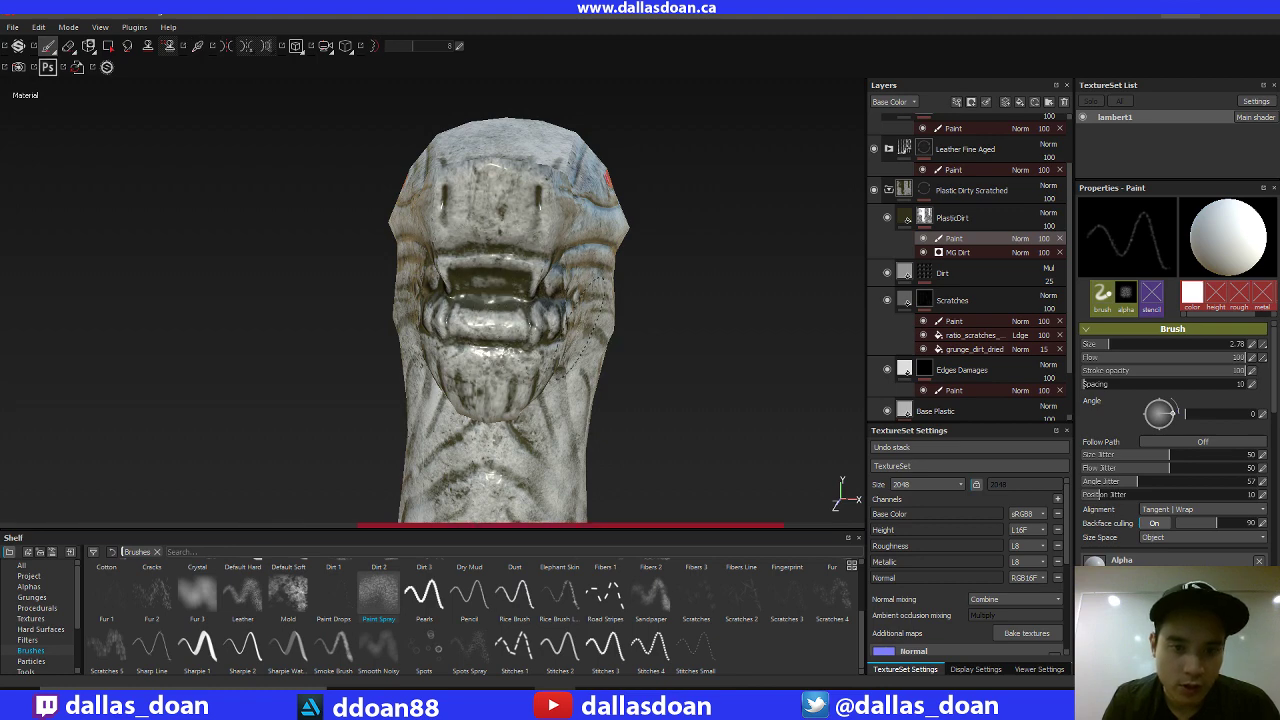
Compare the whole pommel from a distance with a close-up of the carved neck below the jaw.
alt+drag(753, 309, 797, 271)
alt+right_drag(797, 271, 545, 121)
alt+drag(545, 121, 594, 189)
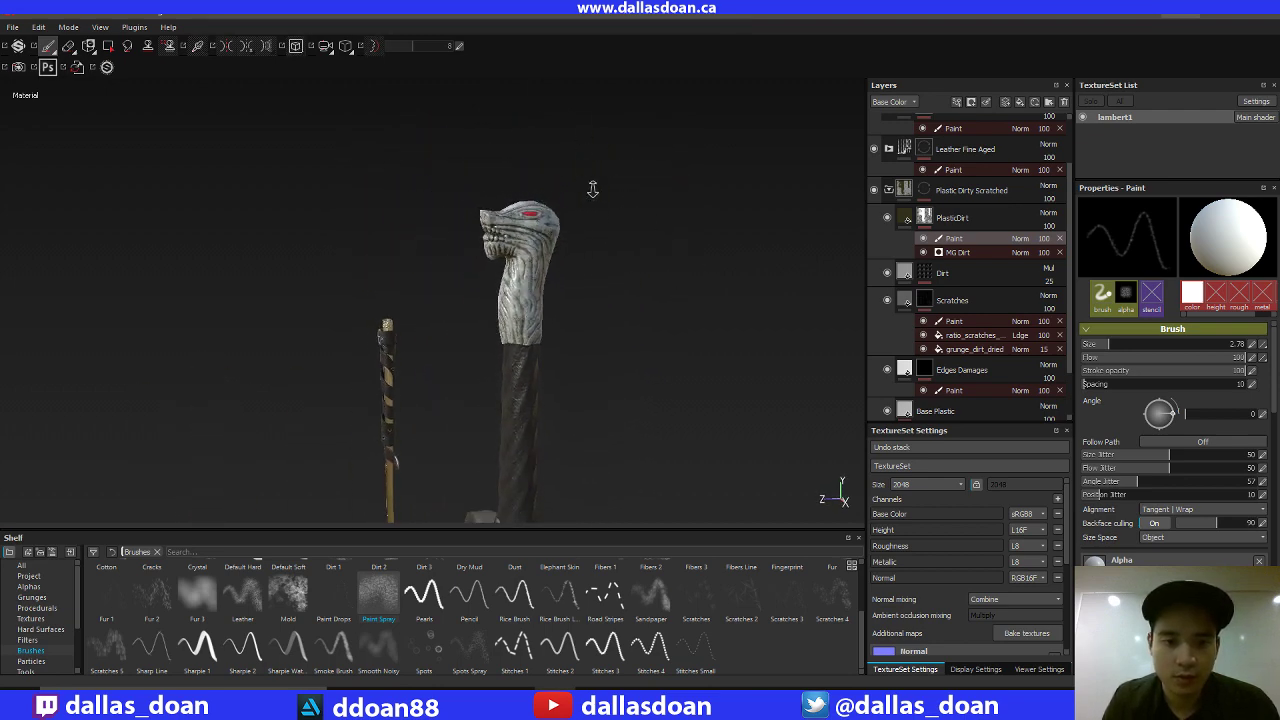
alt+right_drag(594, 189, 666, 323)
alt+drag(666, 323, 682, 292)
alt+middle_drag(682, 292, 666, 240)
alt+right_drag(666, 240, 684, 340)
alt+drag(684, 340, 683, 252)
alt+middle_drag(683, 252, 670, 125)
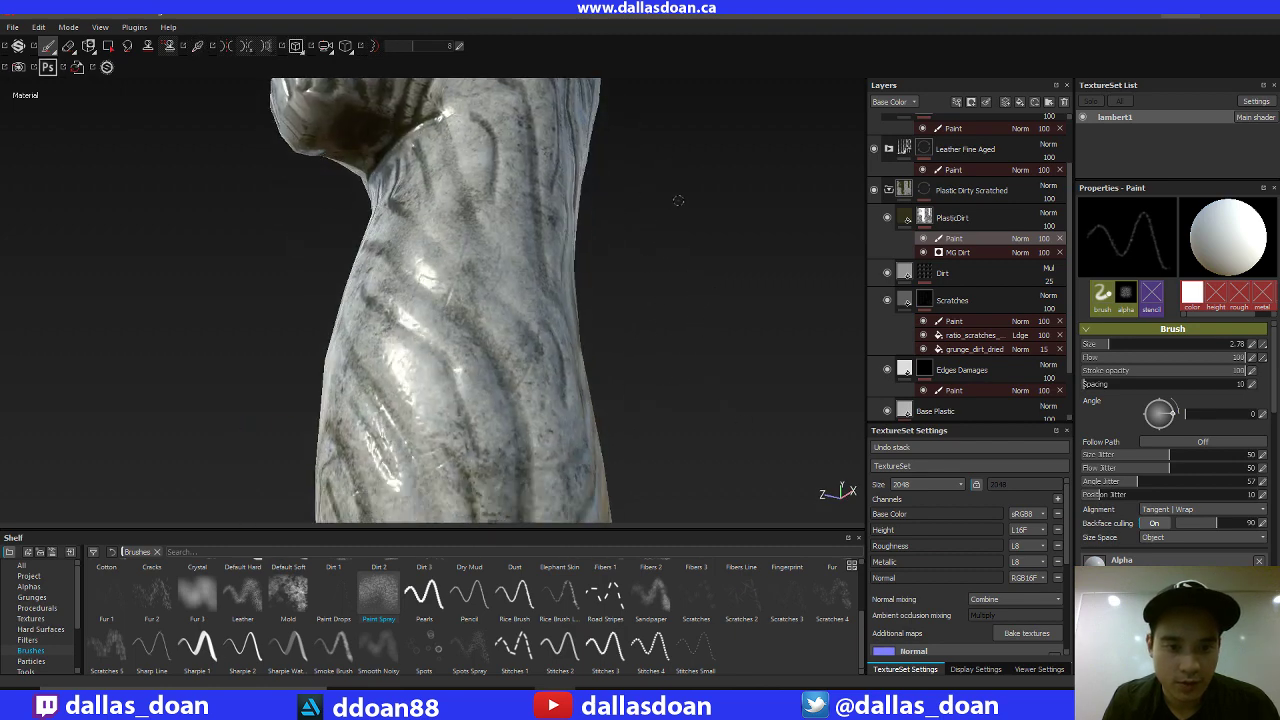
alt+right_drag(677, 200, 664, 134)
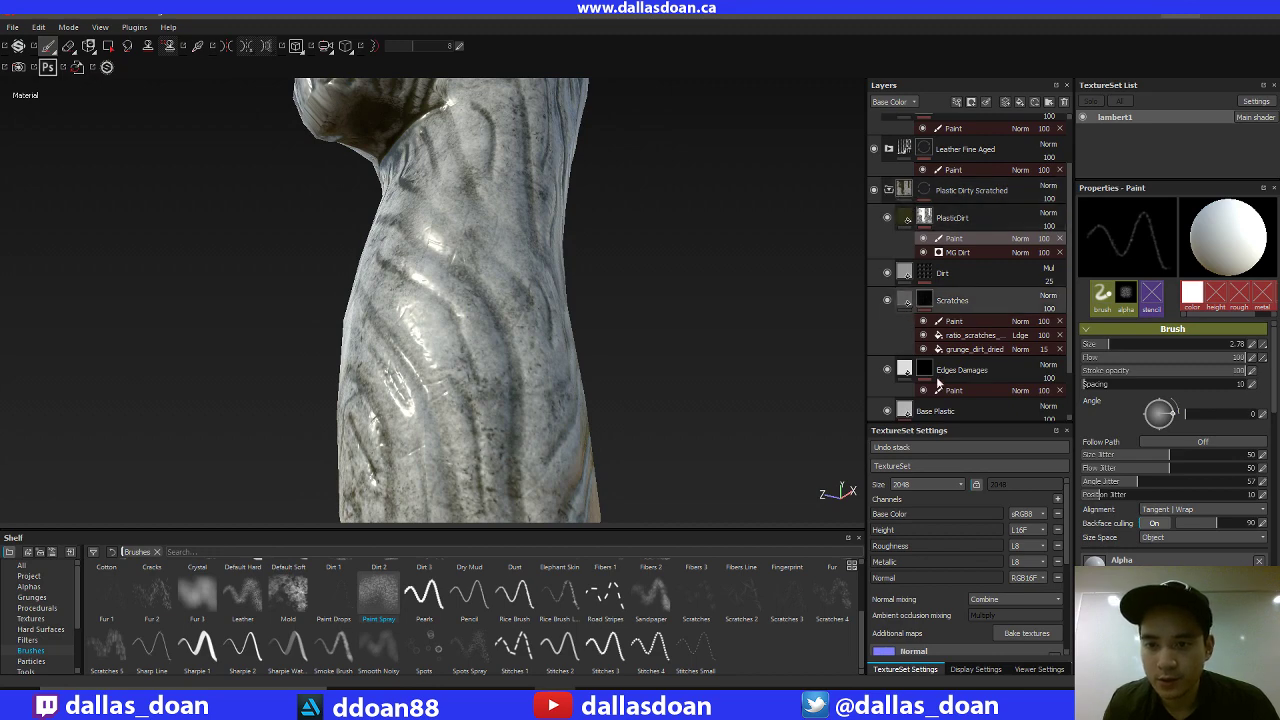
Select the Scratches layer's mask for painting and check the scratches on the neck below the jaw.
click(907, 312)
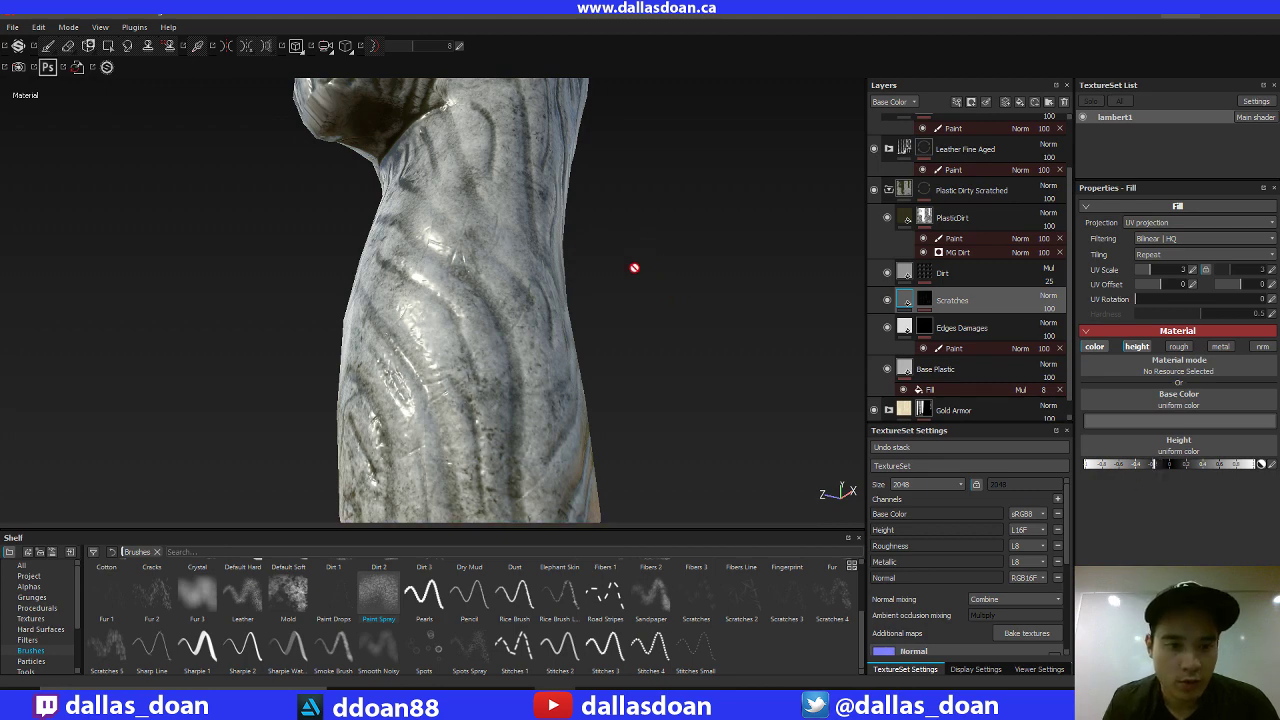
alt+right_drag(678, 294, 594, 157)
alt+drag(608, 190, 662, 229)
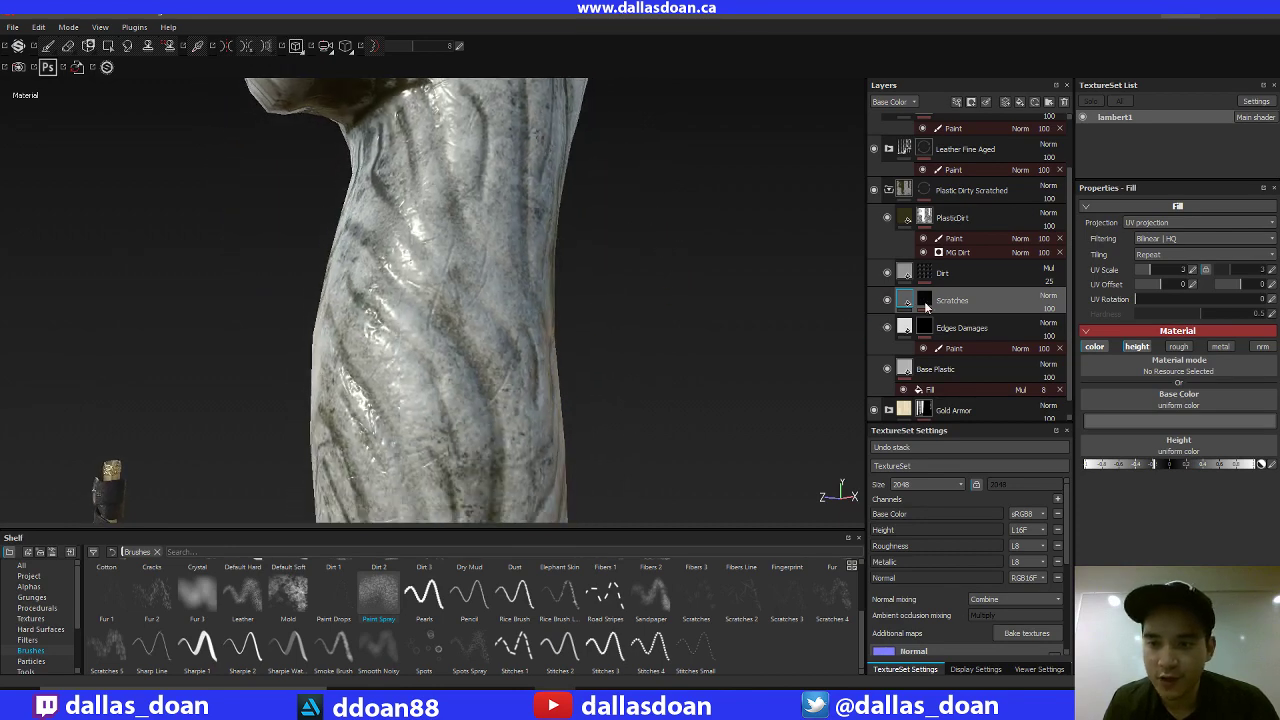
click(926, 307)
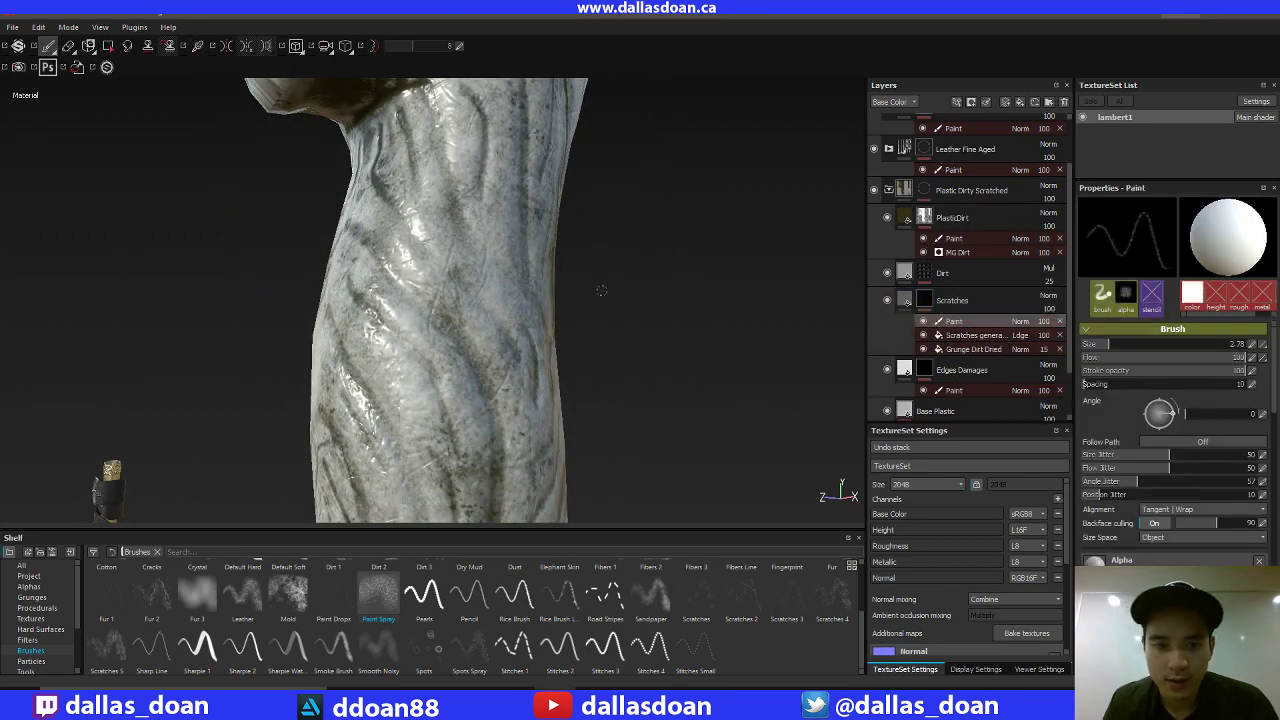
alt+drag(601, 290, 507, 295)
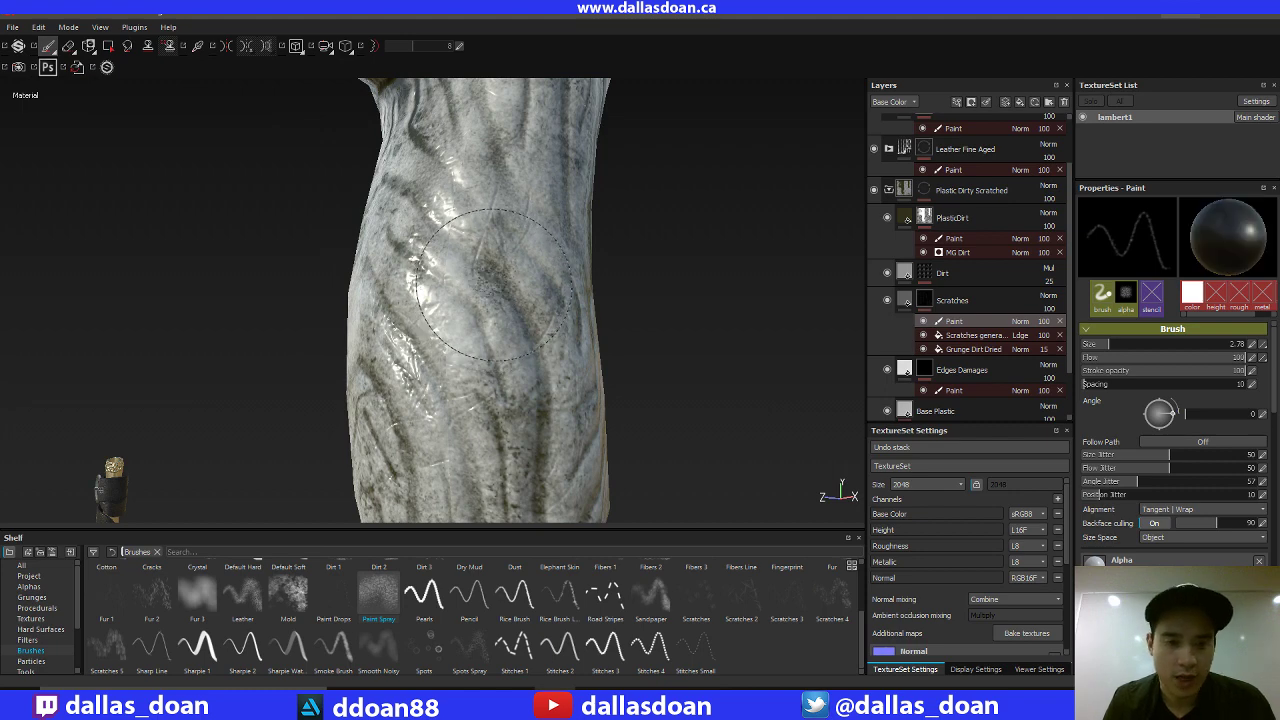
alt+drag(647, 341, 480, 180)
alt+drag(560, 144, 558, 164)
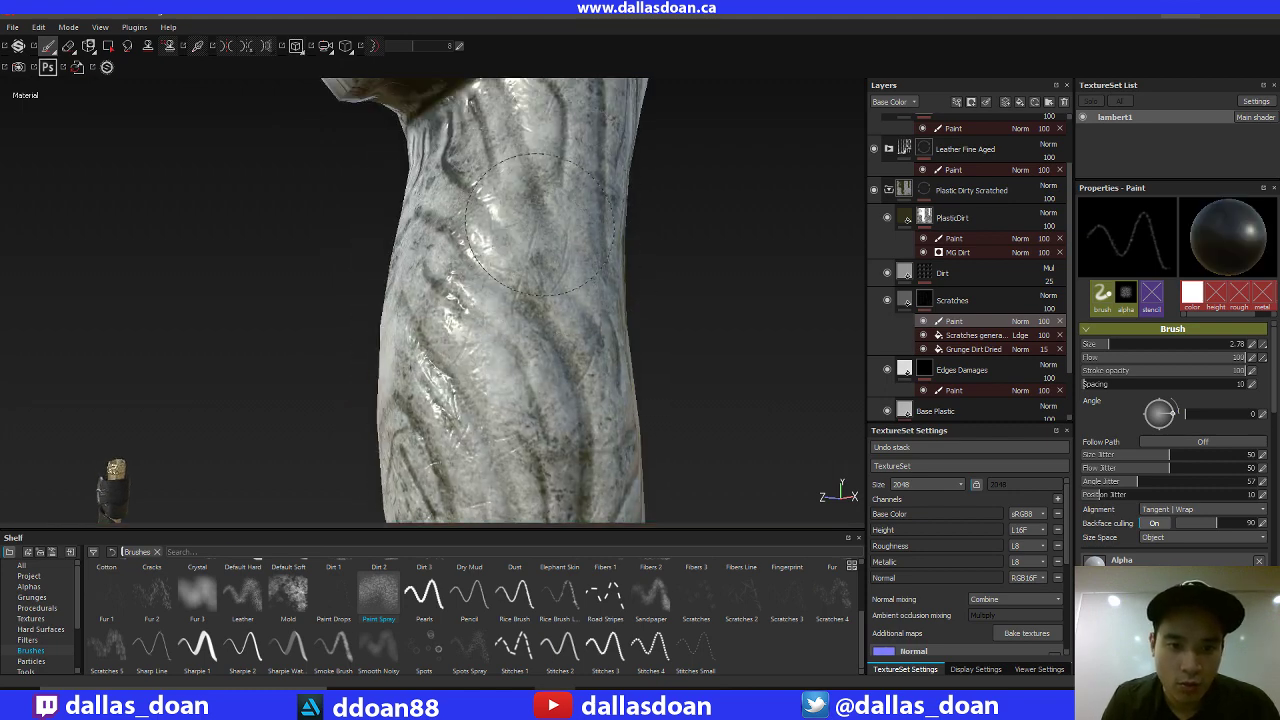
Examine the scratches and dirt on the carved neck from the sides and back, down to the dark grip.
mouse_move(557, 270)
alt+mouse_down()
mouse_move(663, 271)
mouse_move(588, 179)
mouse_move(651, 417)
mouse_move(591, 189)
mouse_move(637, 280)
mouse_move(646, 206)
mouse_move(677, 229)
mouse_move(660, 234)
mouse_move(700, 343)
mouse_move(674, 263)
mouse_move(751, 343)
mouse_move(786, 343)
mouse_move(698, 237)
mouse_move(671, 237)
mouse_move(709, 277)
mouse_move(668, 234)
mouse_move(590, 300)
alt+mouse_up()
alt+middle_drag(590, 300, 505, 160)
mouse_move(502, 157)
alt+mouse_down()
mouse_move(600, 286)
mouse_move(580, 271)
mouse_move(531, 271)
mouse_move(622, 222)
mouse_move(560, 215)
alt+mouse_up()
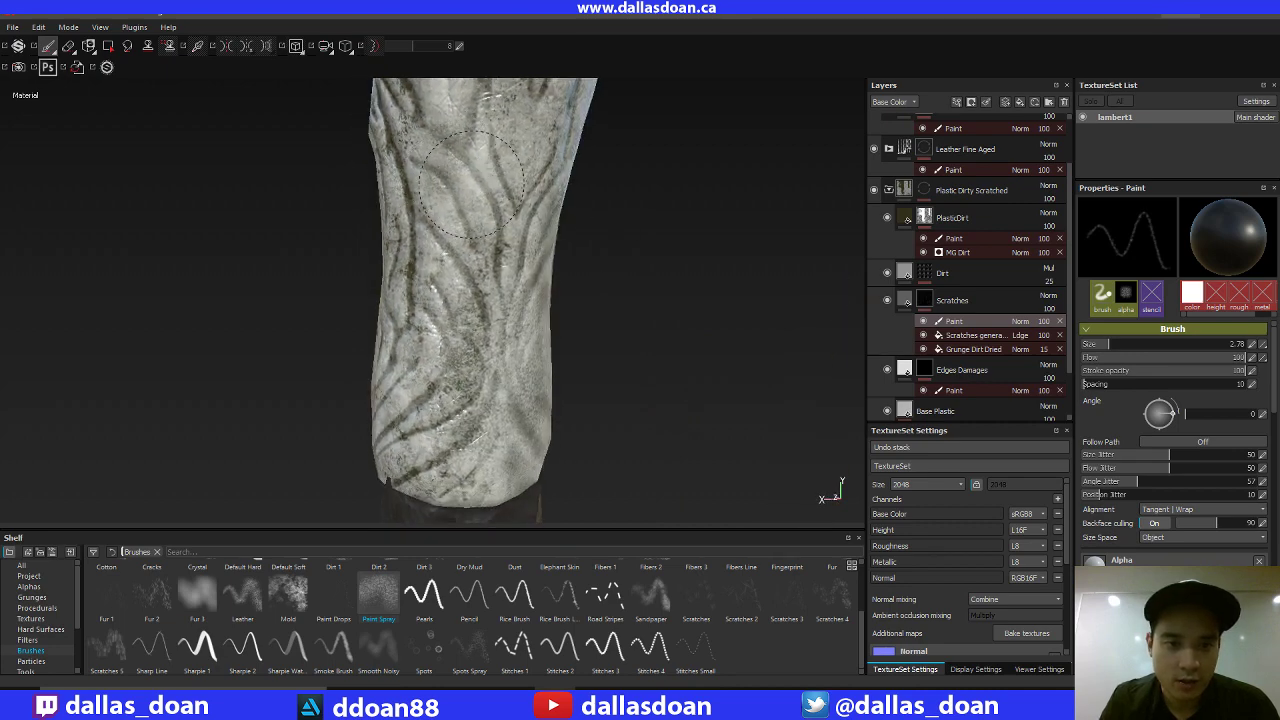
mouse_move(458, 253)
alt+mouse_down()
mouse_move(643, 283)
mouse_move(473, 290)
alt+mouse_up()
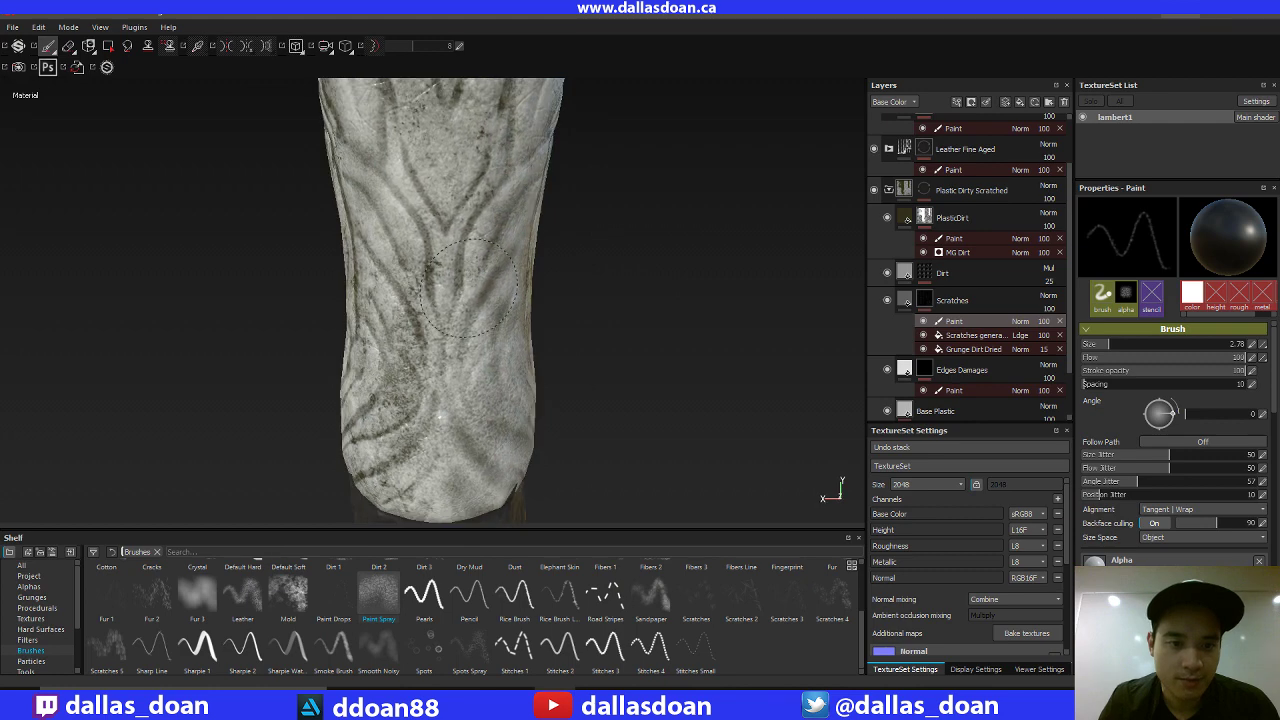
alt+drag(697, 294, 620, 265)
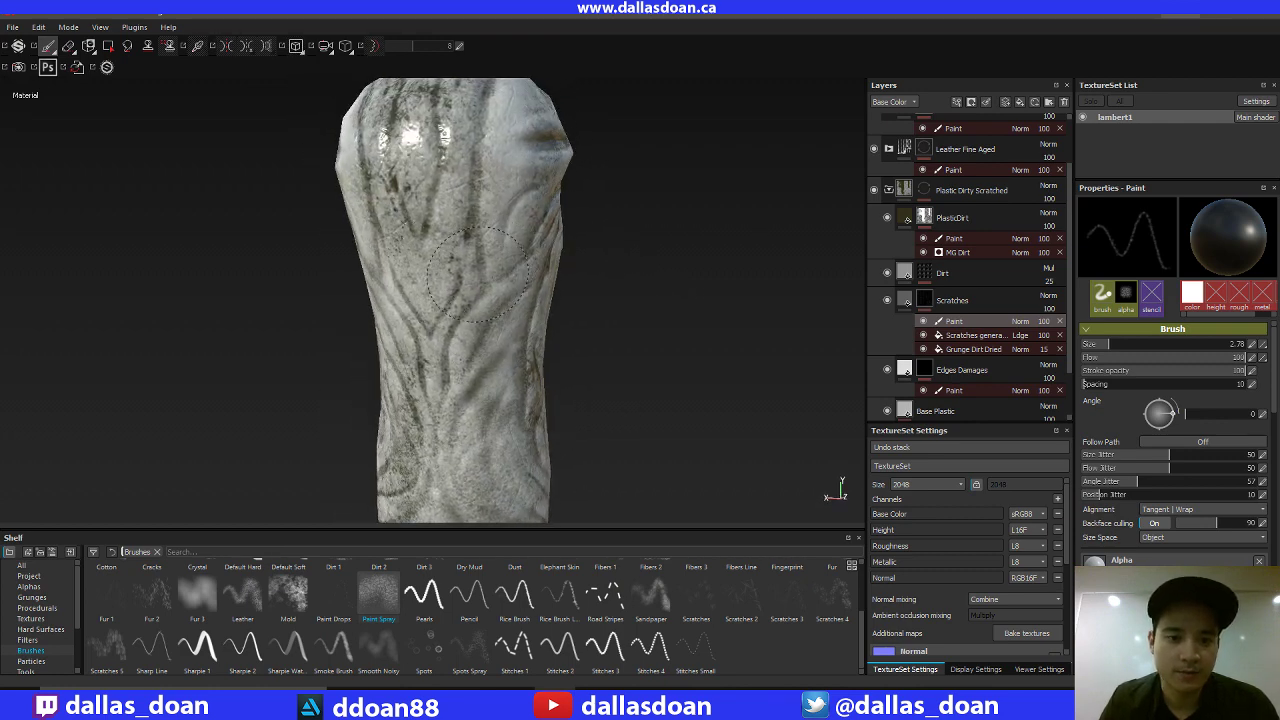
alt+drag(490, 218, 633, 257)
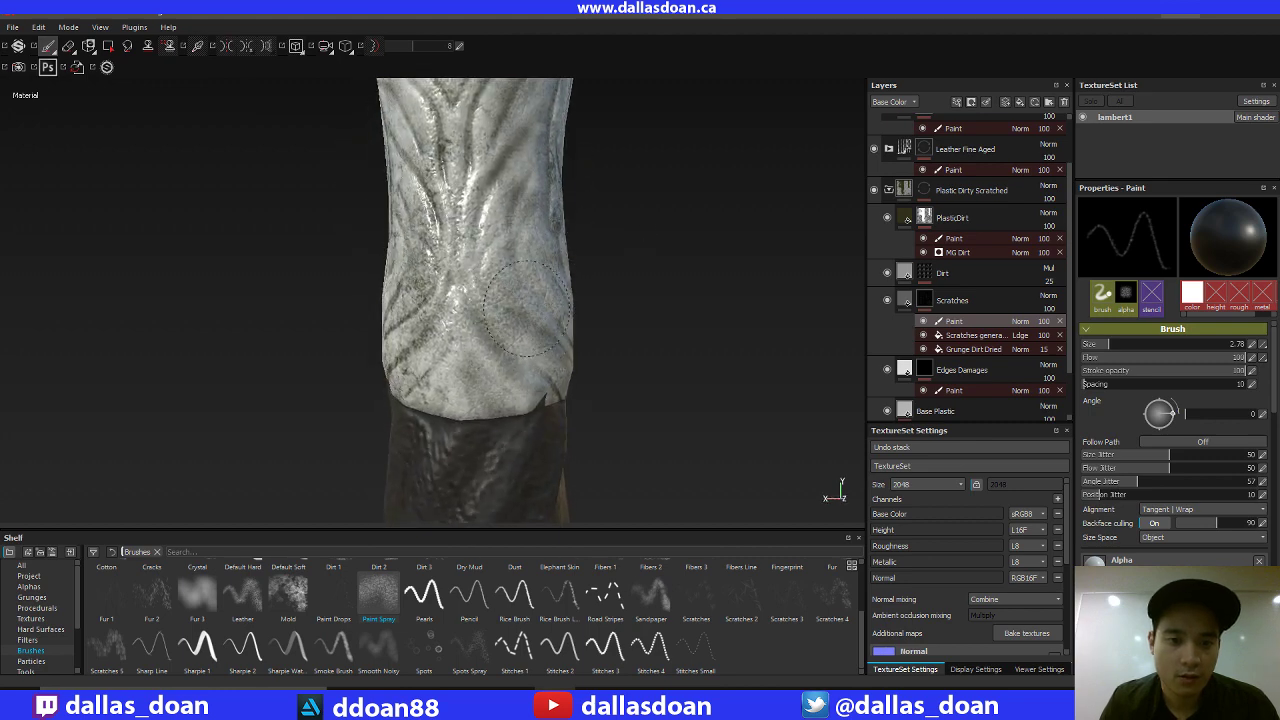
mouse_move(527, 307)
alt+mouse_down()
mouse_move(703, 223)
mouse_move(714, 252)
mouse_move(666, 217)
mouse_move(727, 263)
mouse_move(543, 265)
alt+mouse_up()
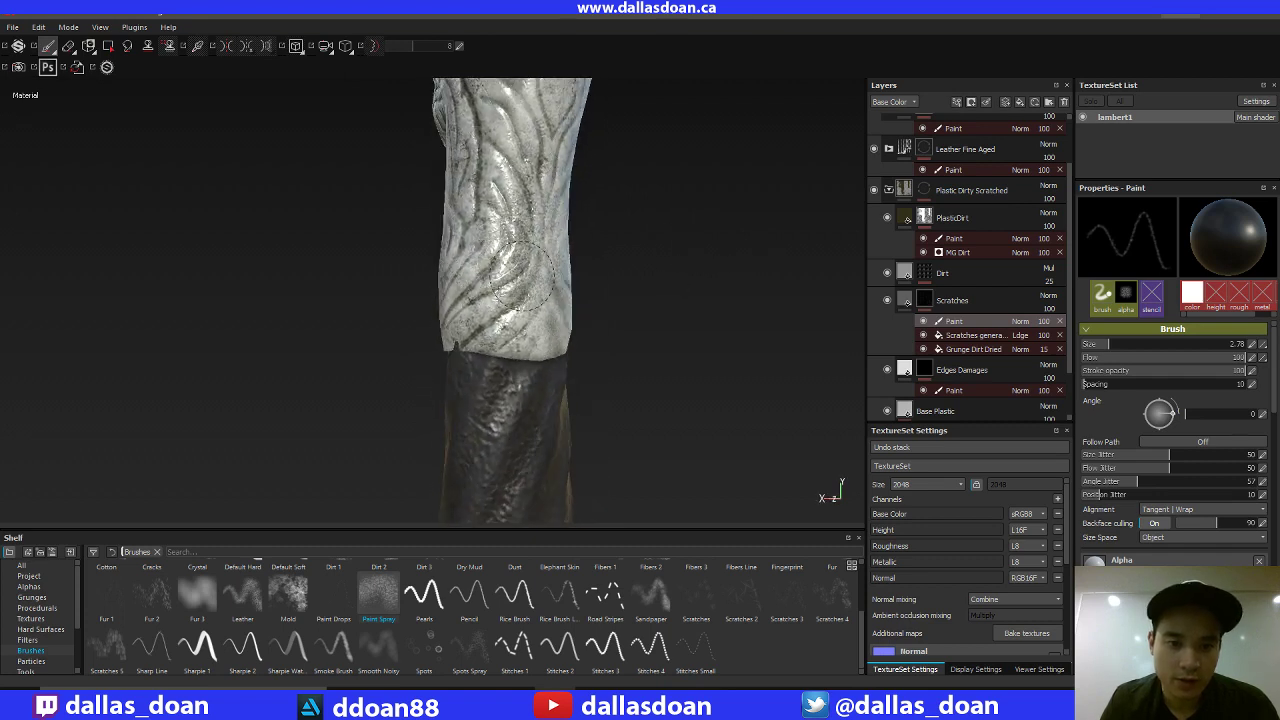
alt+drag(732, 284, 615, 272)
Examine both sides of the wolf head up close and the pommel, grip and guard together from a distance.
shift+right_drag(615, 272, 660, 335)
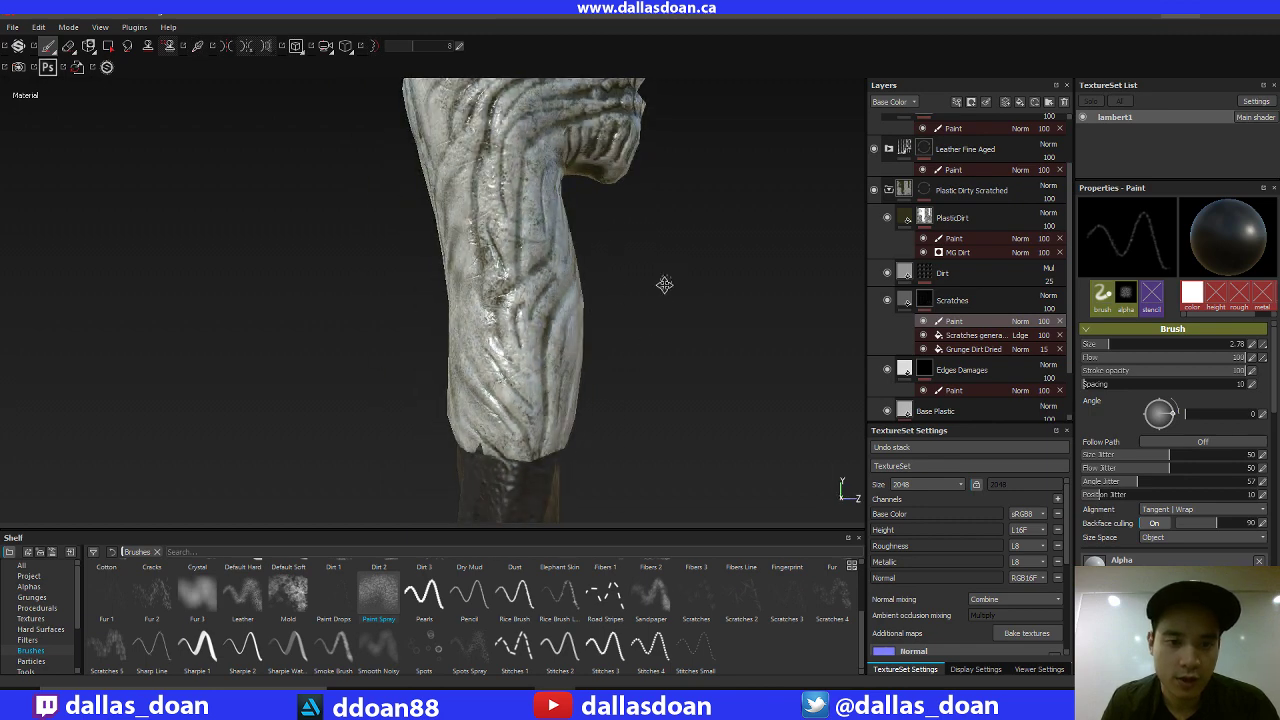
alt+middle_drag(663, 286, 657, 298)
mouse_move(657, 298)
alt+mouse_down()
mouse_move(645, 255)
mouse_move(668, 300)
mouse_move(672, 255)
mouse_move(658, 313)
mouse_move(638, 270)
mouse_move(622, 276)
mouse_move(614, 262)
alt+mouse_up()
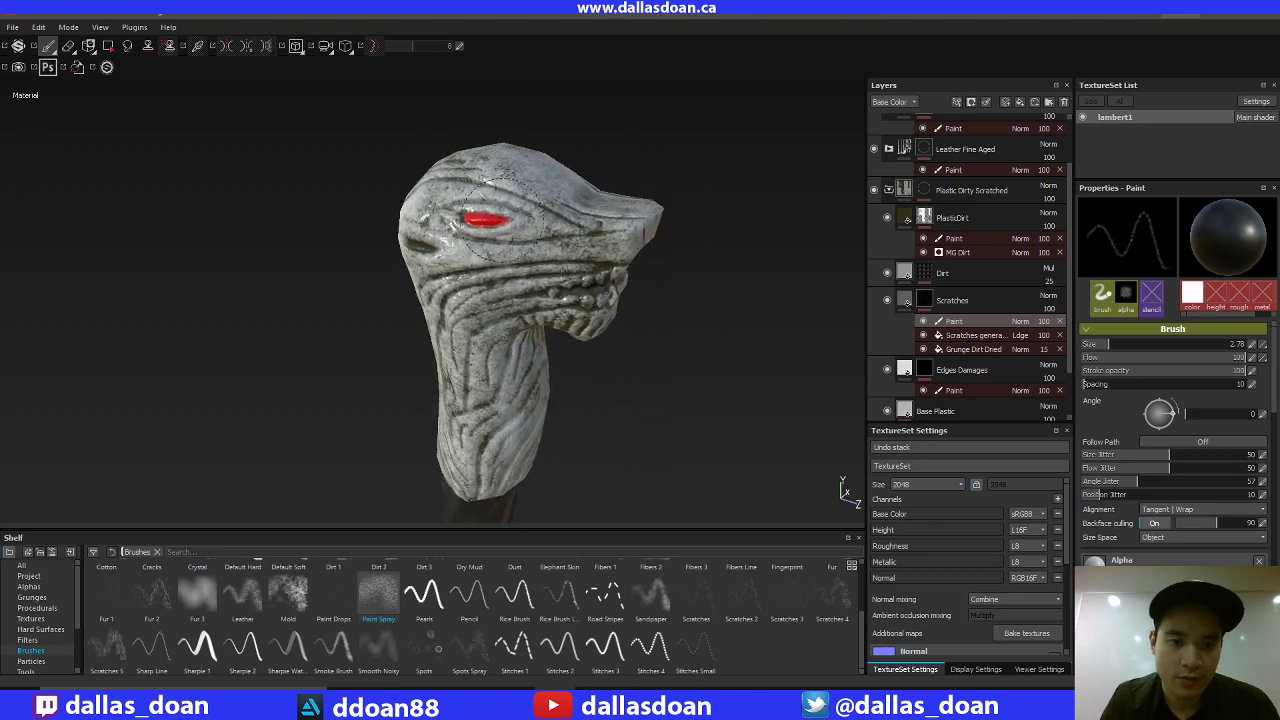
alt+drag(724, 286, 225, 296)
mouse_move(225, 296)
shift+right_down()
mouse_move(480, 230)
mouse_move(634, 160)
mouse_move(652, 440)
shift+right_up()
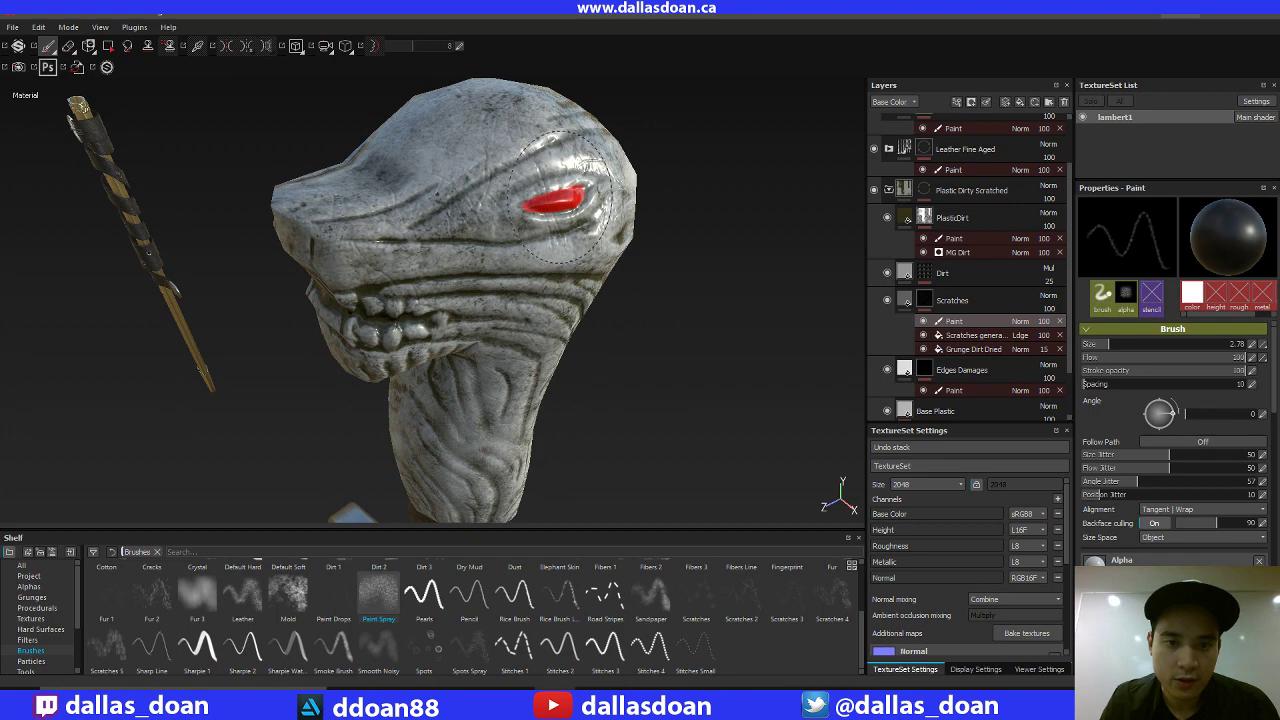
scroll(620, 230, down, 5)
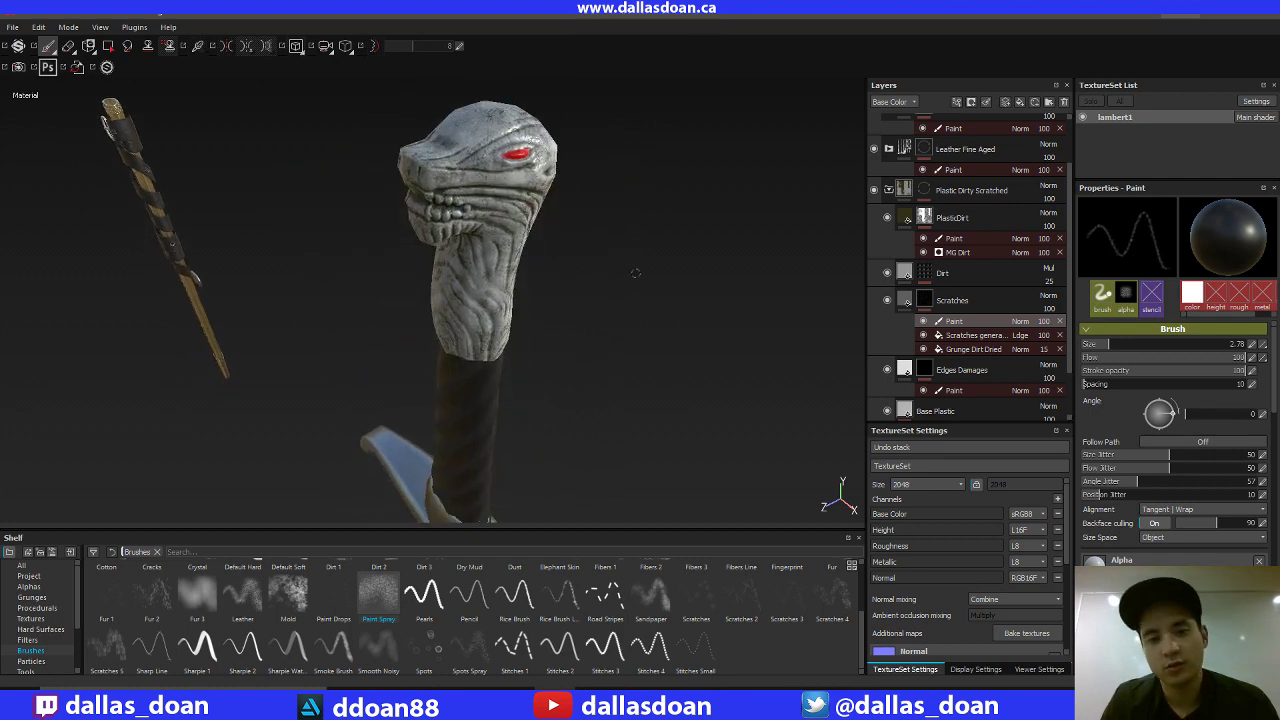
alt+drag(636, 273, 630, 225)
alt+right_drag(630, 285, 533, 265)
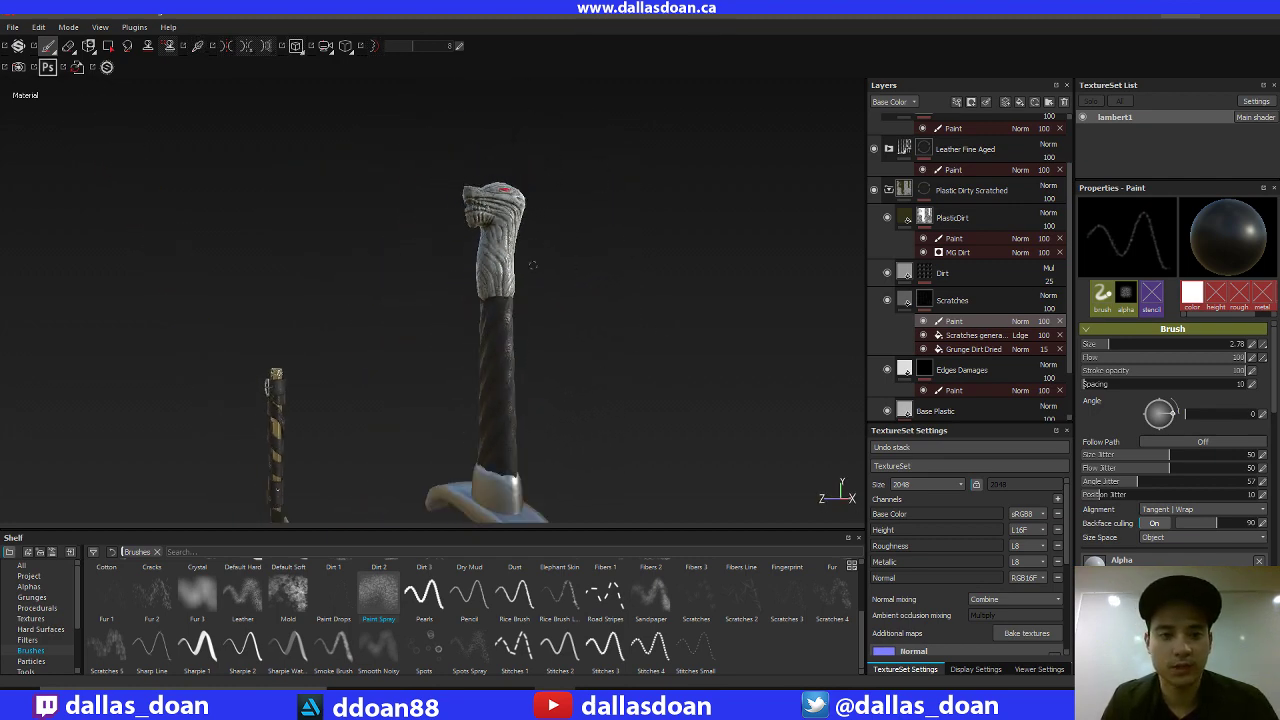
alt+drag(533, 264, 629, 266)
mouse_move(629, 266)
alt+right_down()
mouse_move(677, 363)
mouse_move(649, 280)
alt+right_up()
alt+drag(649, 280, 731, 254)
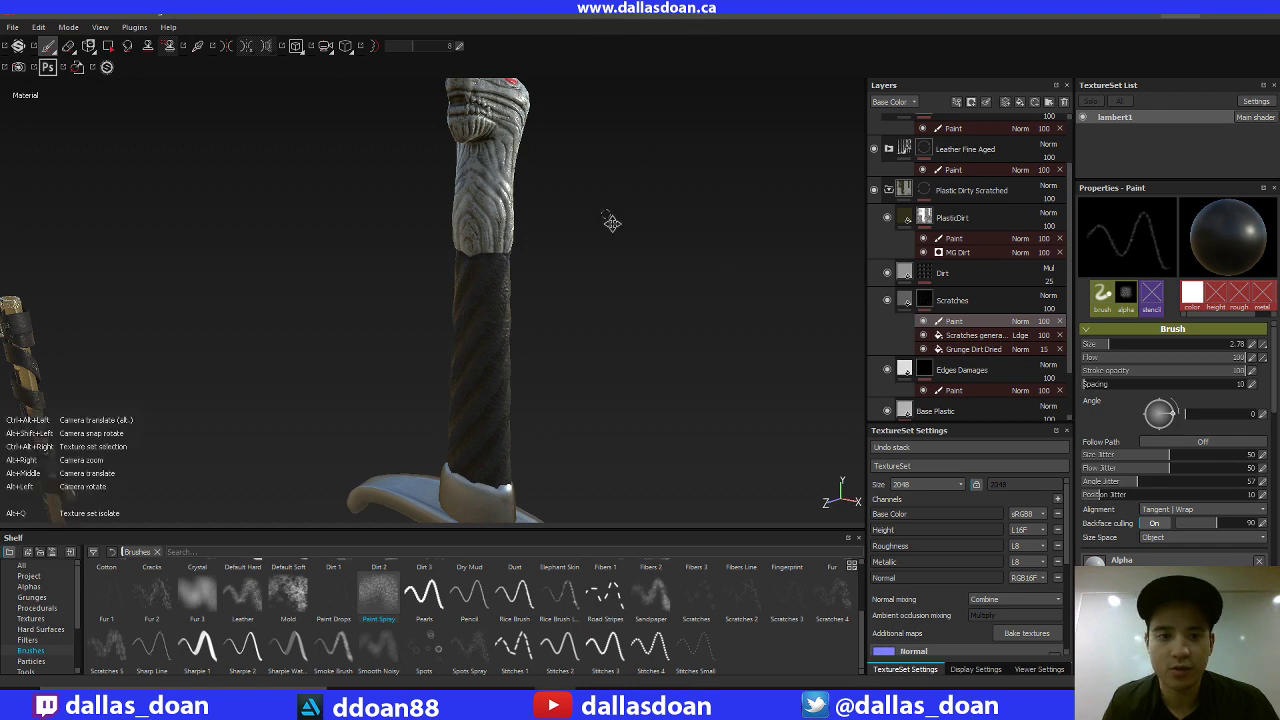
alt+drag(609, 220, 791, 272)
Remove the black mask and its paint effect from the Edges Damages layer so it covers the whole bone material.
click(921, 373)
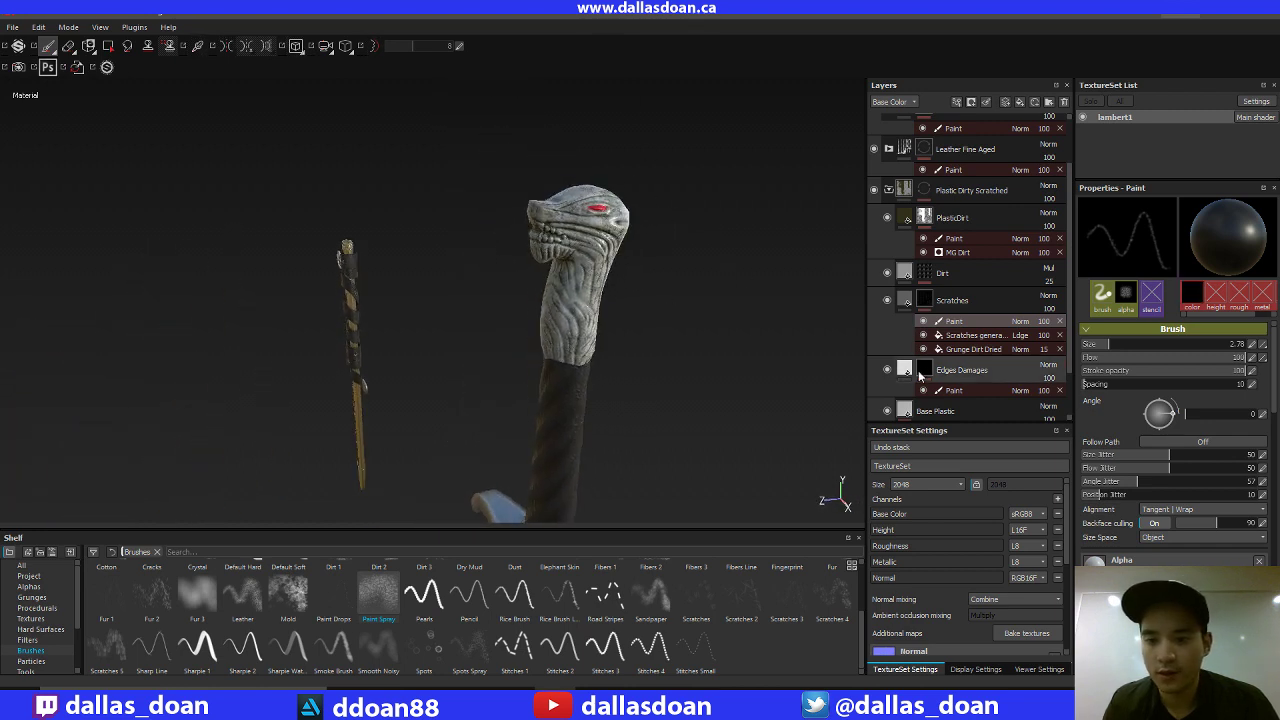
key(ctrl+z)
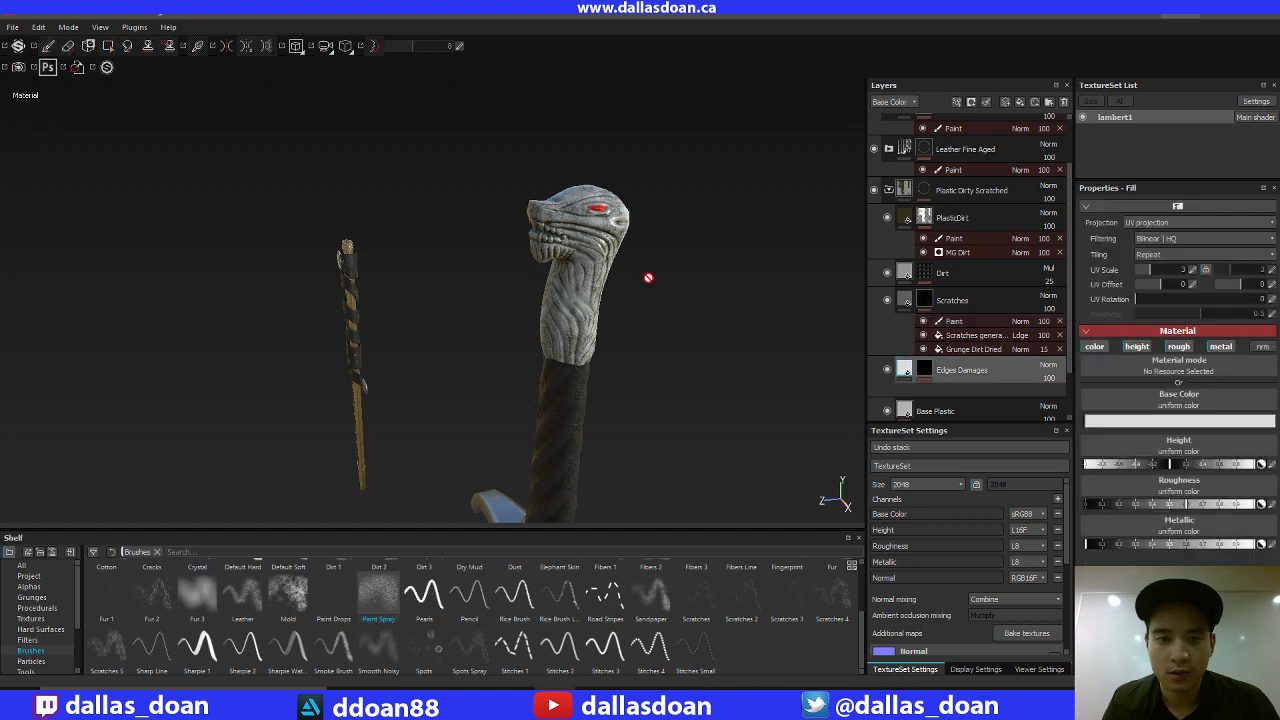
alt+drag(674, 328, 644, 272)
alt+right_drag(644, 272, 700, 380)
alt+middle_drag(700, 380, 686, 218)
alt+drag(686, 218, 744, 255)
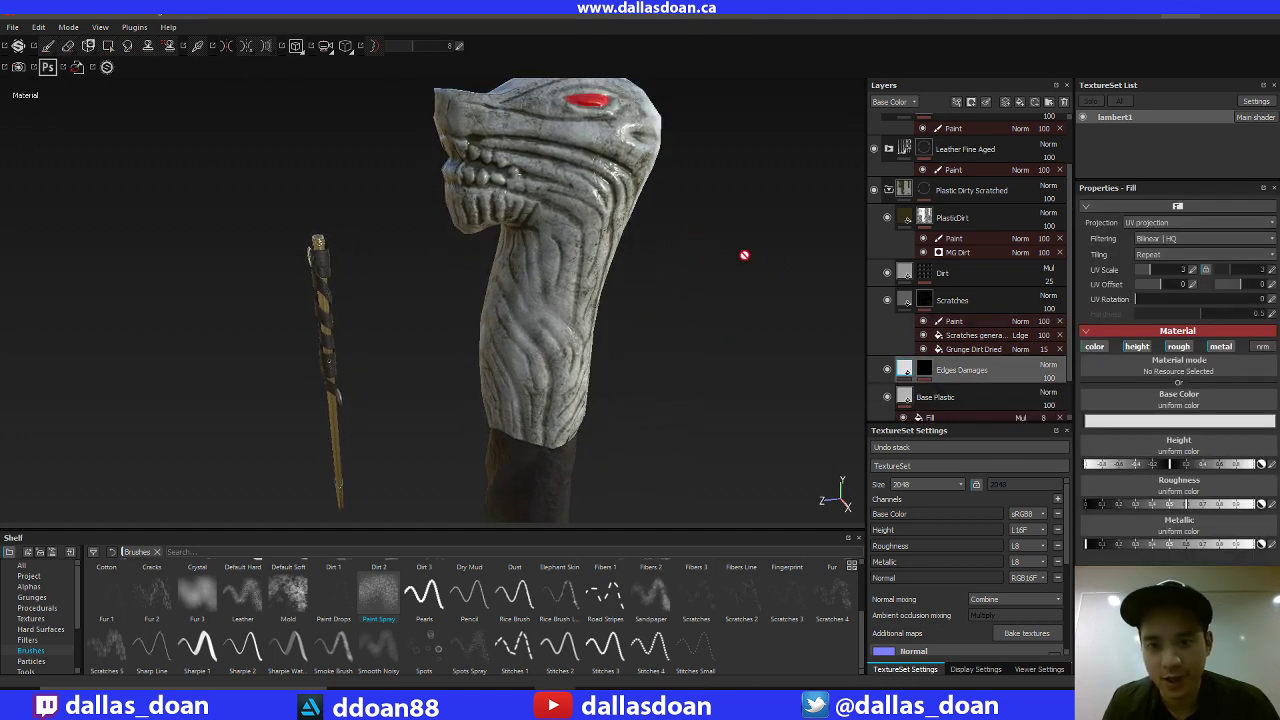
click(887, 370)
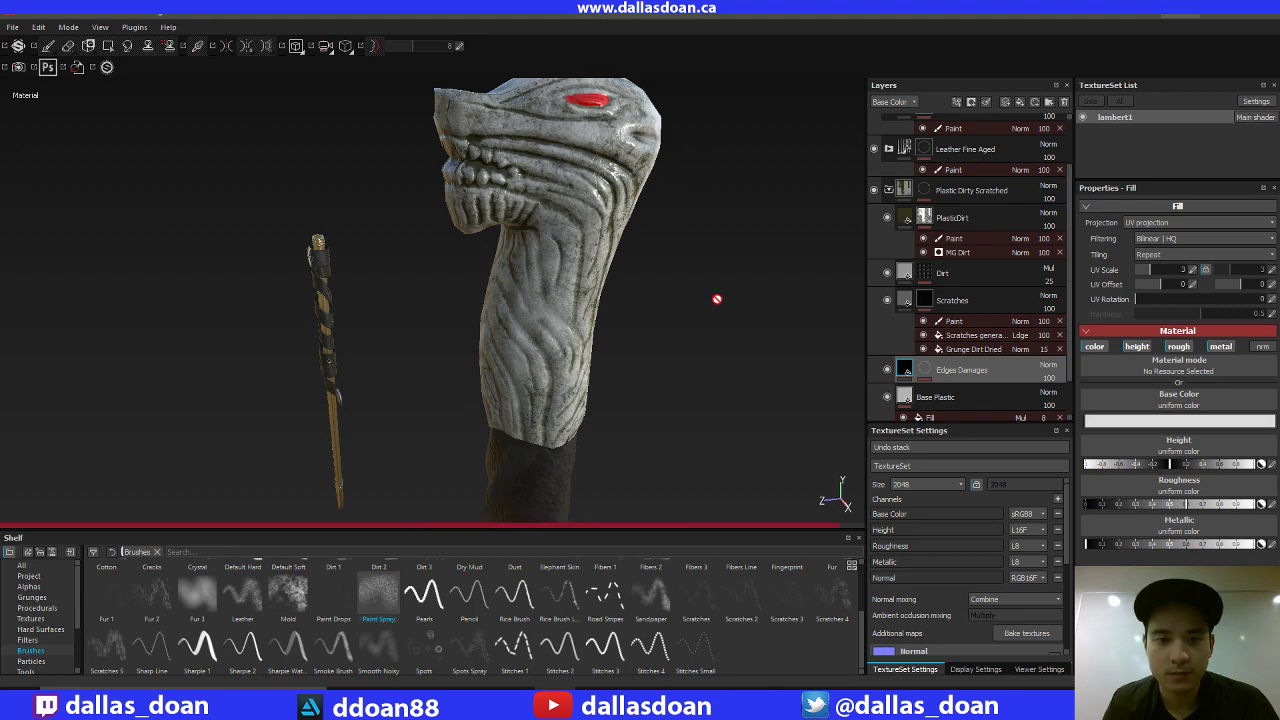
Lower the Edges Damages layer's height to about -0.2 and check the jaw and neck surface.
mouse_move(694, 244)
alt+mouse_down()
mouse_move(683, 257)
mouse_move(706, 259)
alt+mouse_up()
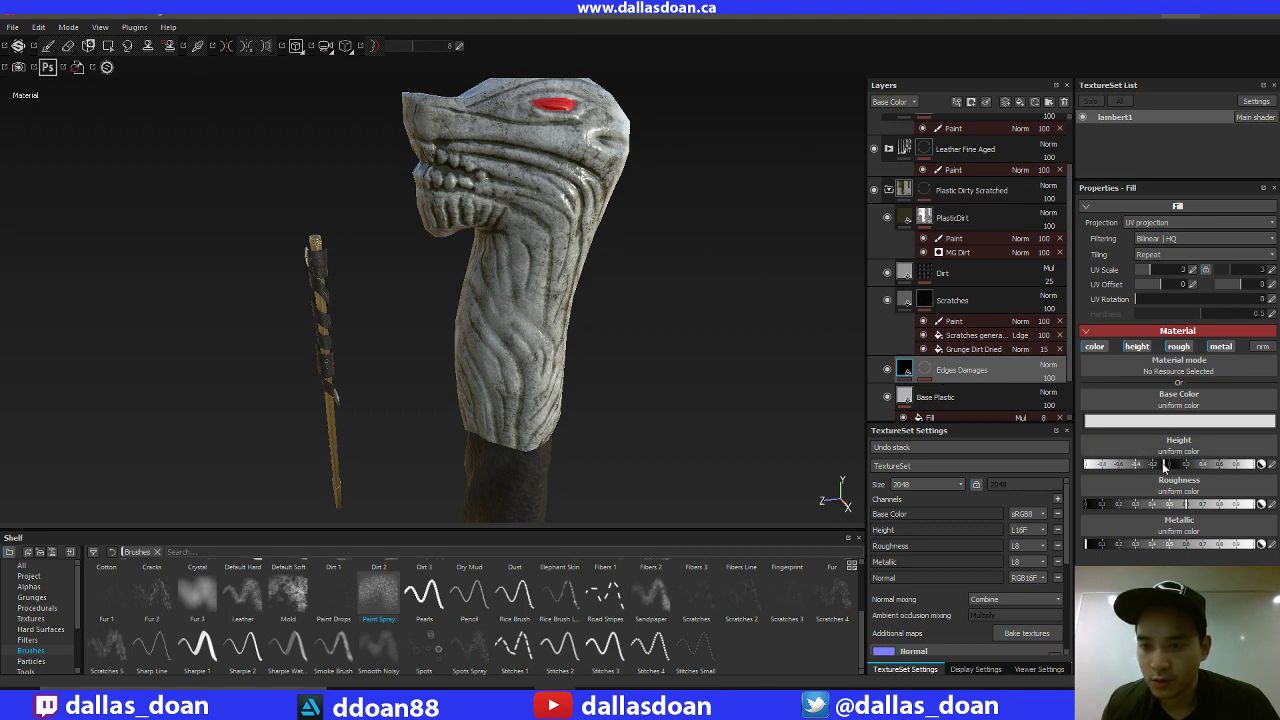
drag(1165, 465, 1157, 467)
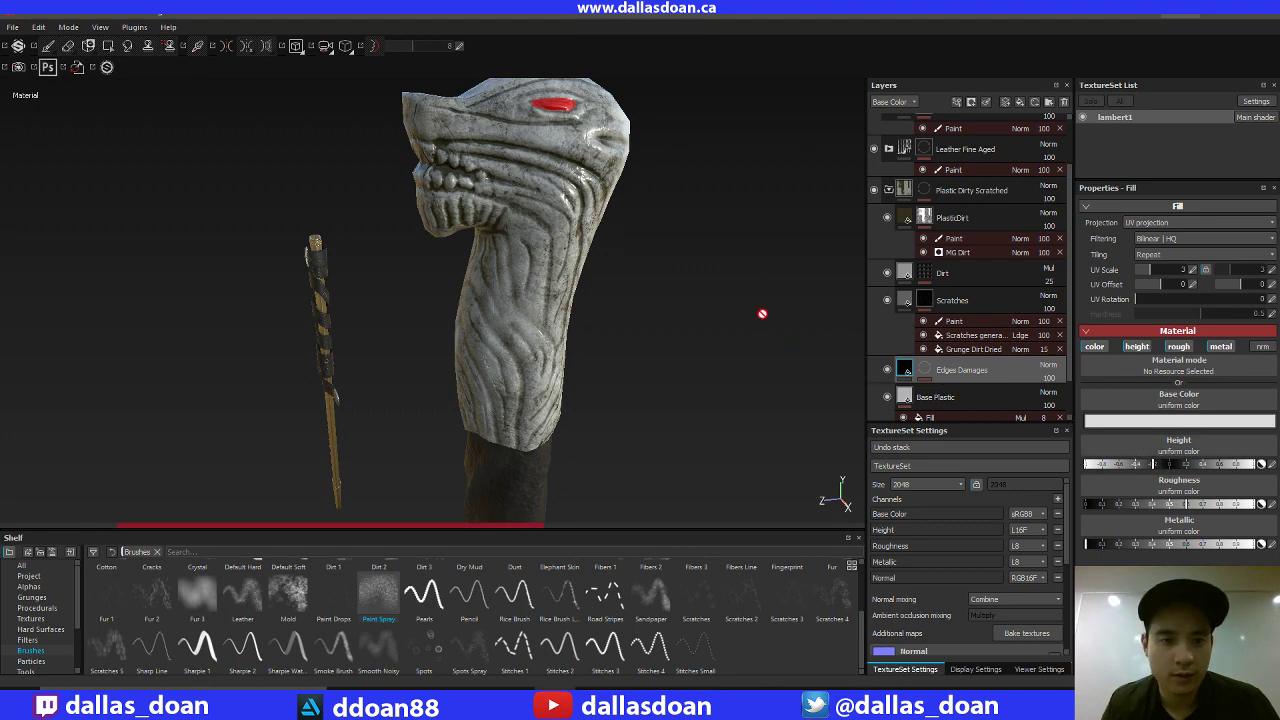
alt+right_drag(638, 246, 717, 483)
alt+drag(708, 317, 834, 390)
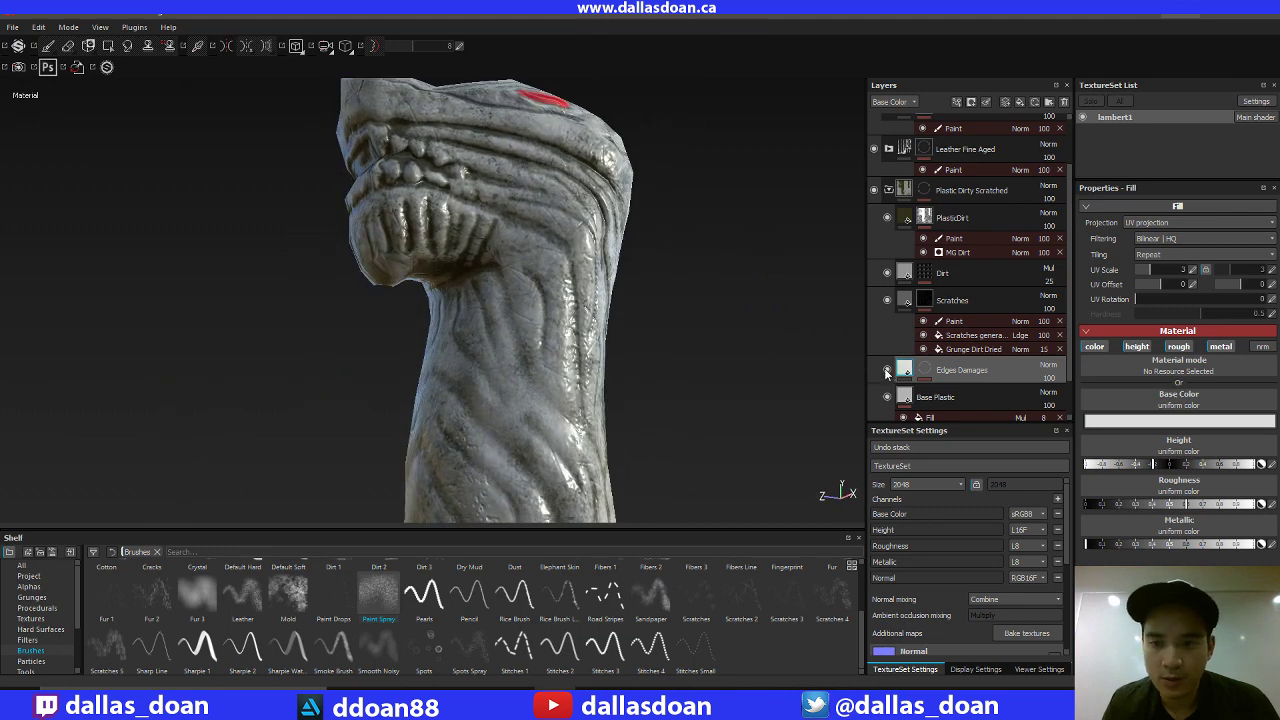
Compare the neck with the Edges Damages layer hidden and shown under a different environment lighting angle.
click(886, 370)
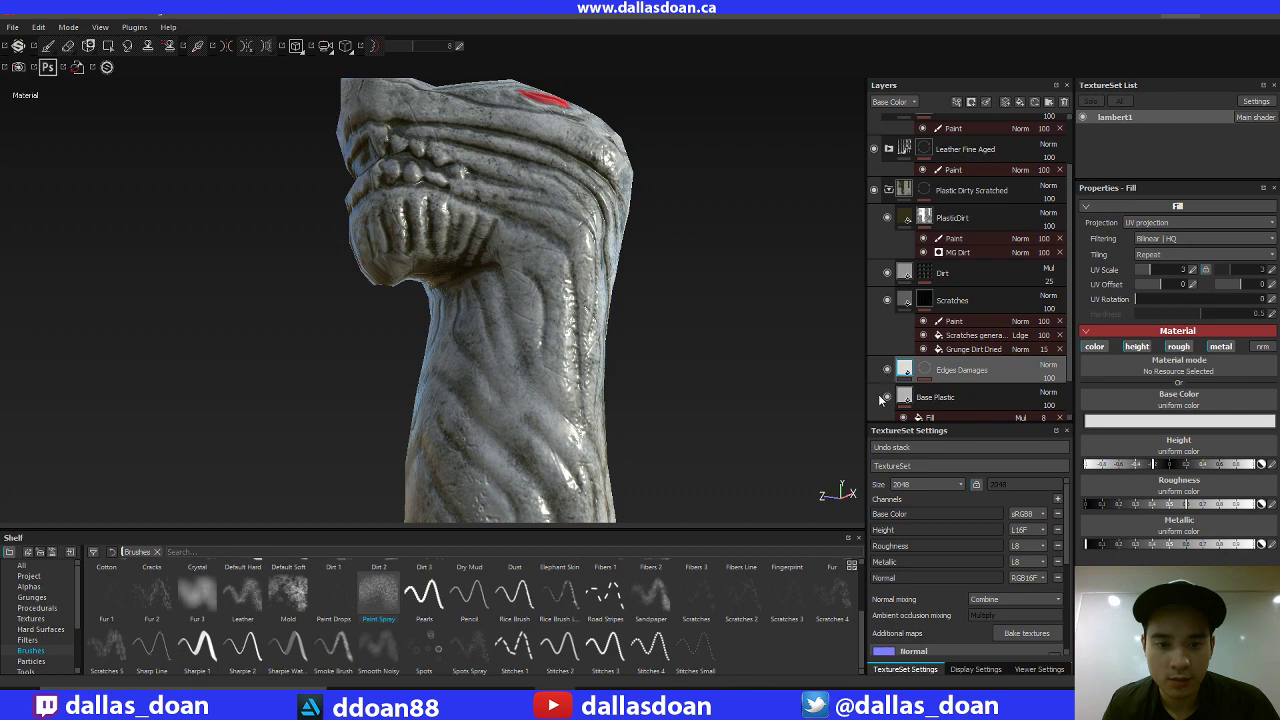
middle_drag(706, 414, 697, 289)
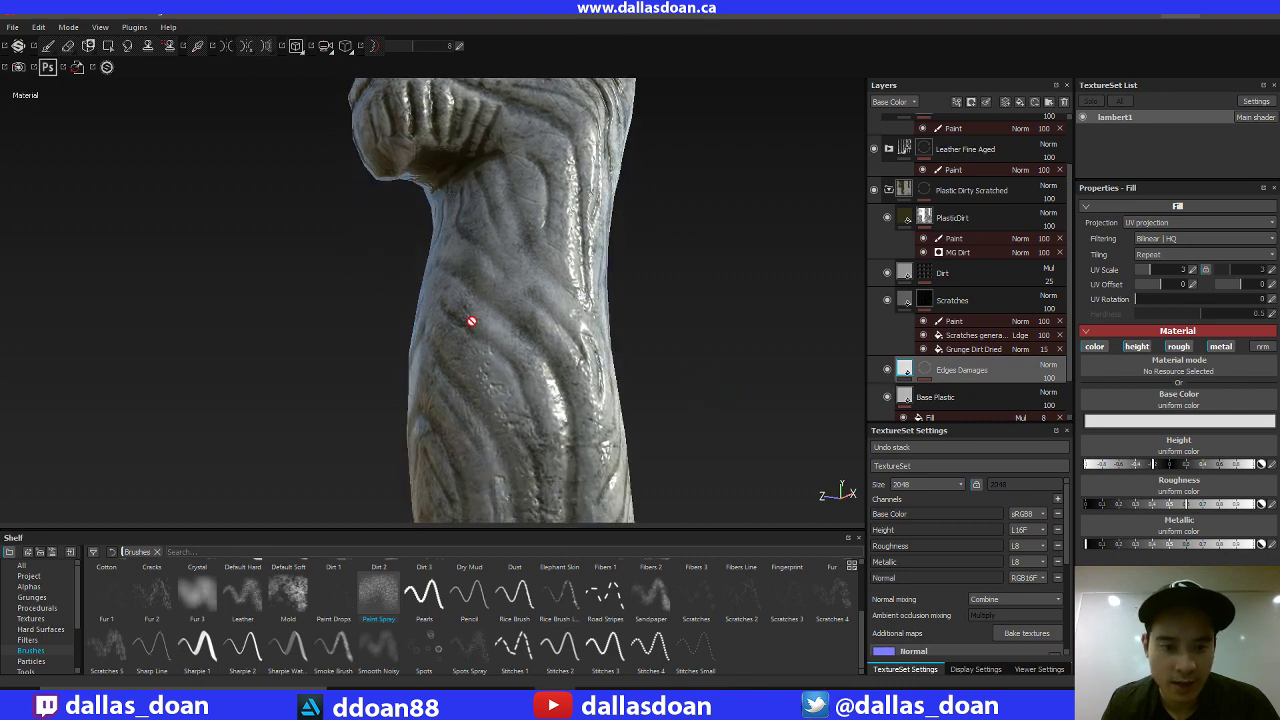
click(886, 370)
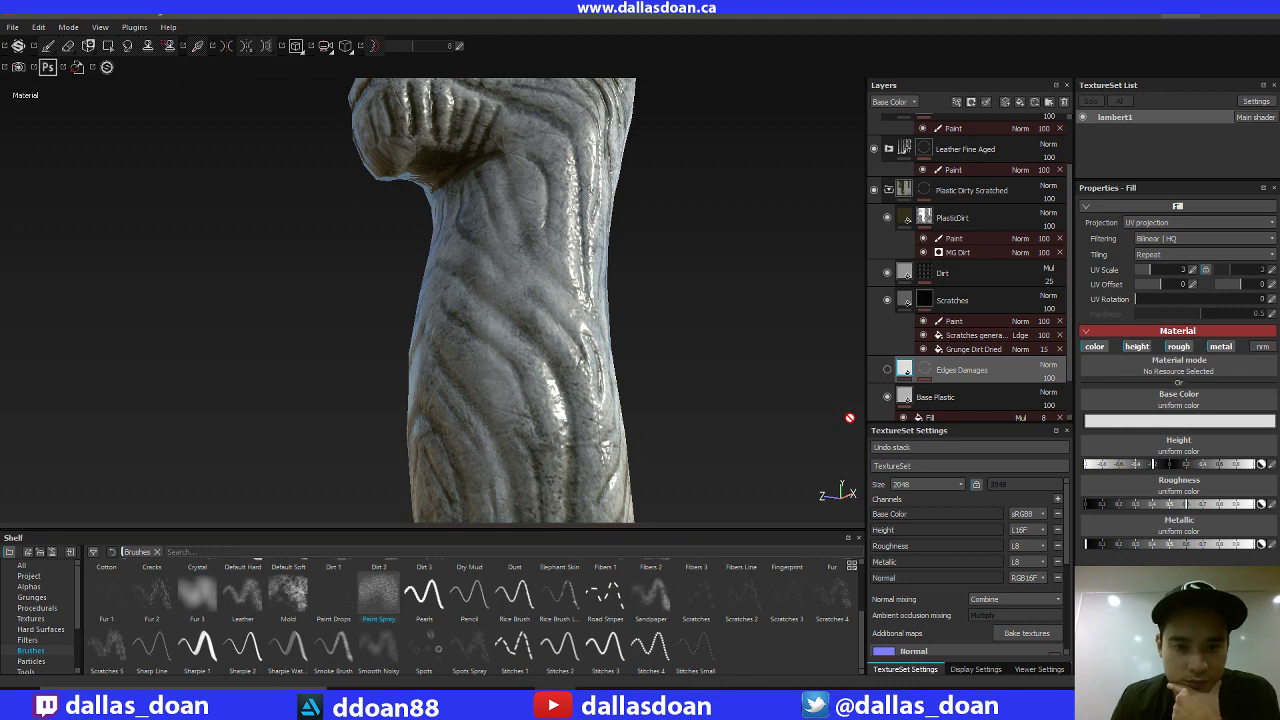
mouse_move(694, 337)
shift+right_down()
mouse_move(673, 341)
mouse_move(700, 350)
shift+right_up()
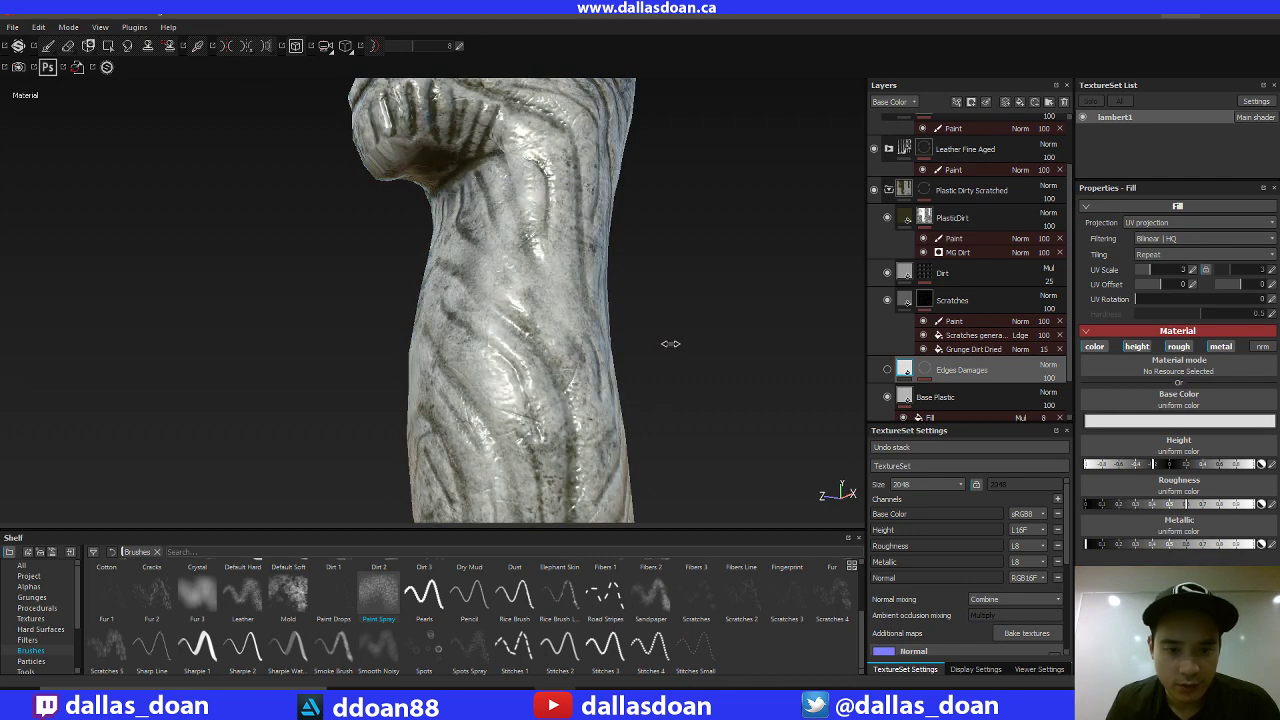
click(888, 369)
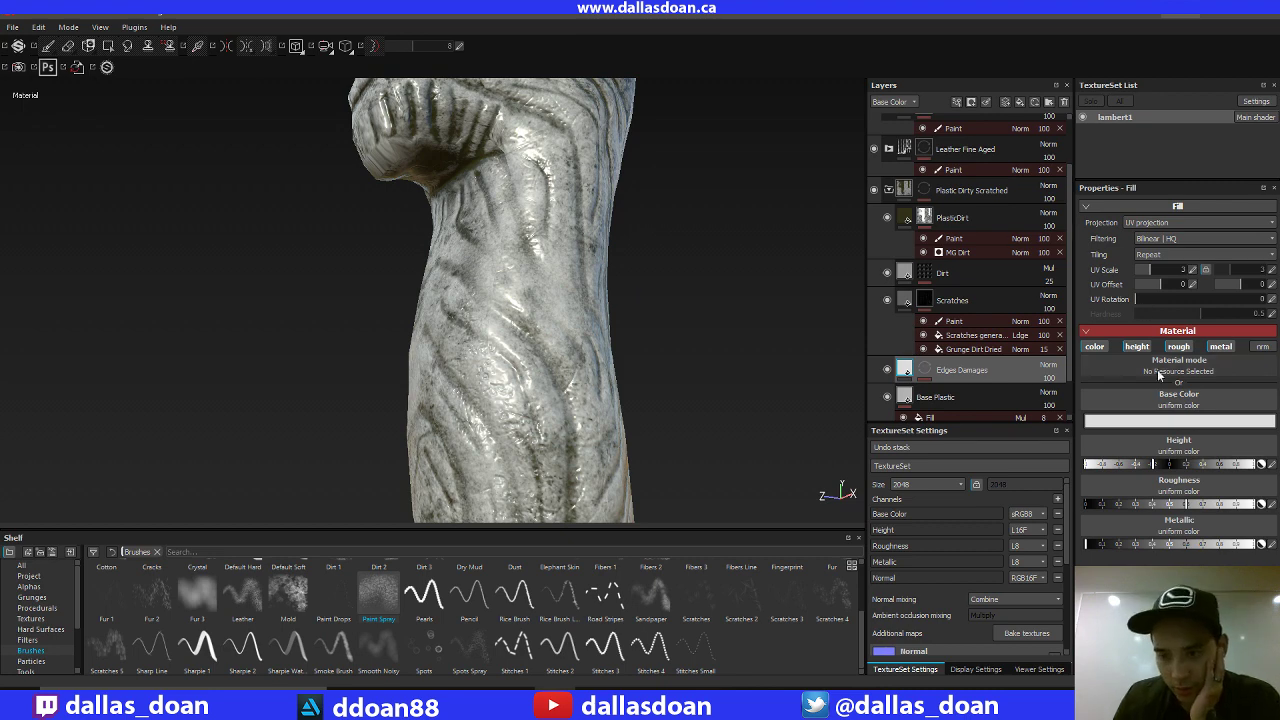
Set the Edges Damages layer's base color to pure white.
click(1129, 421)
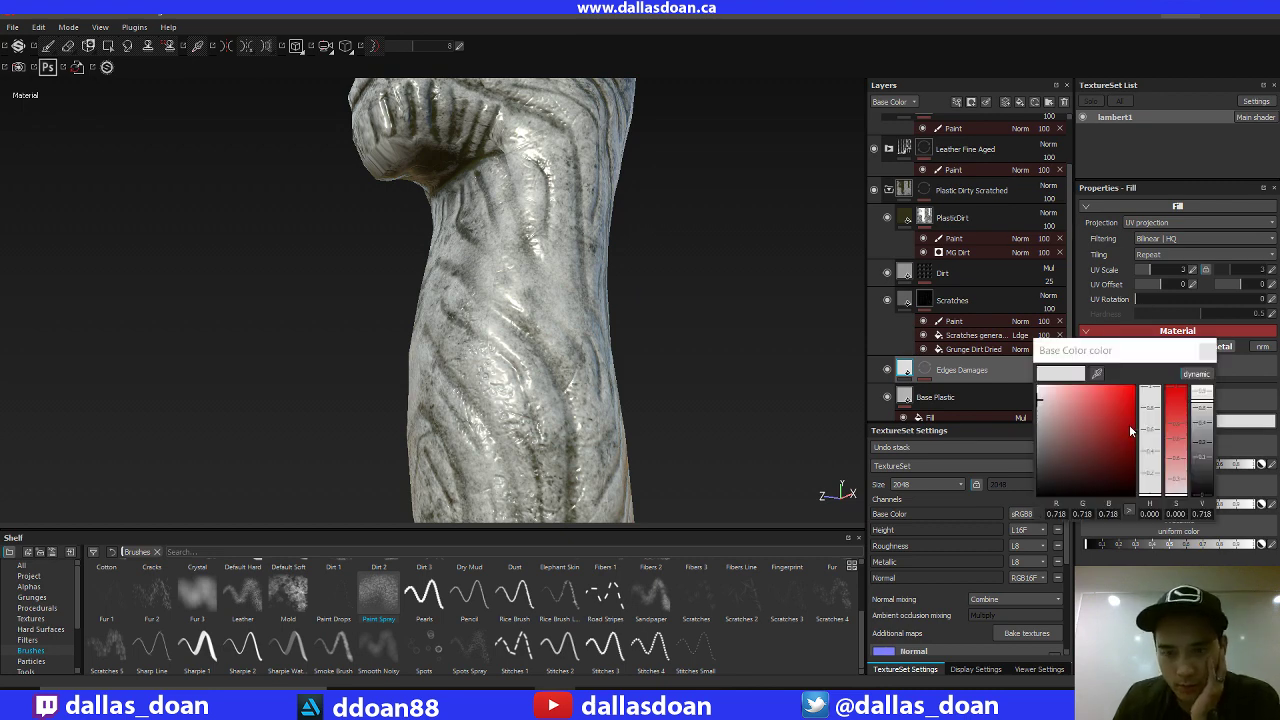
click(1038, 393)
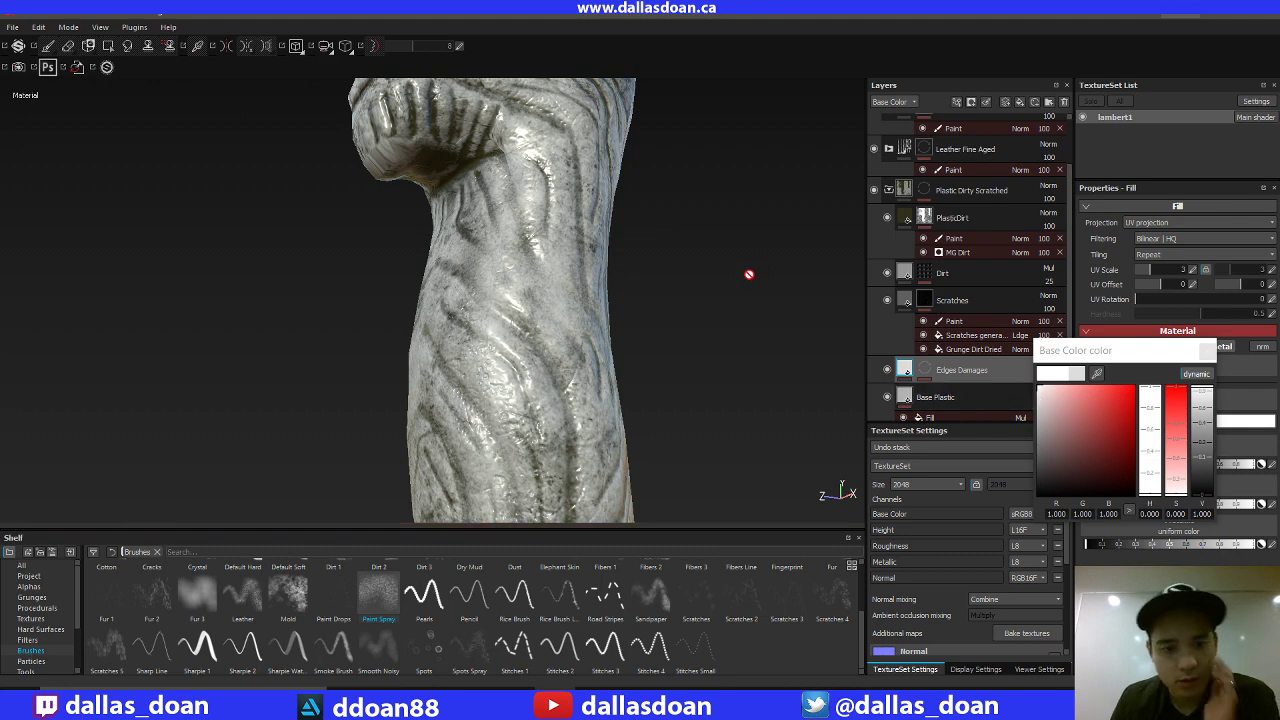
click(1208, 351)
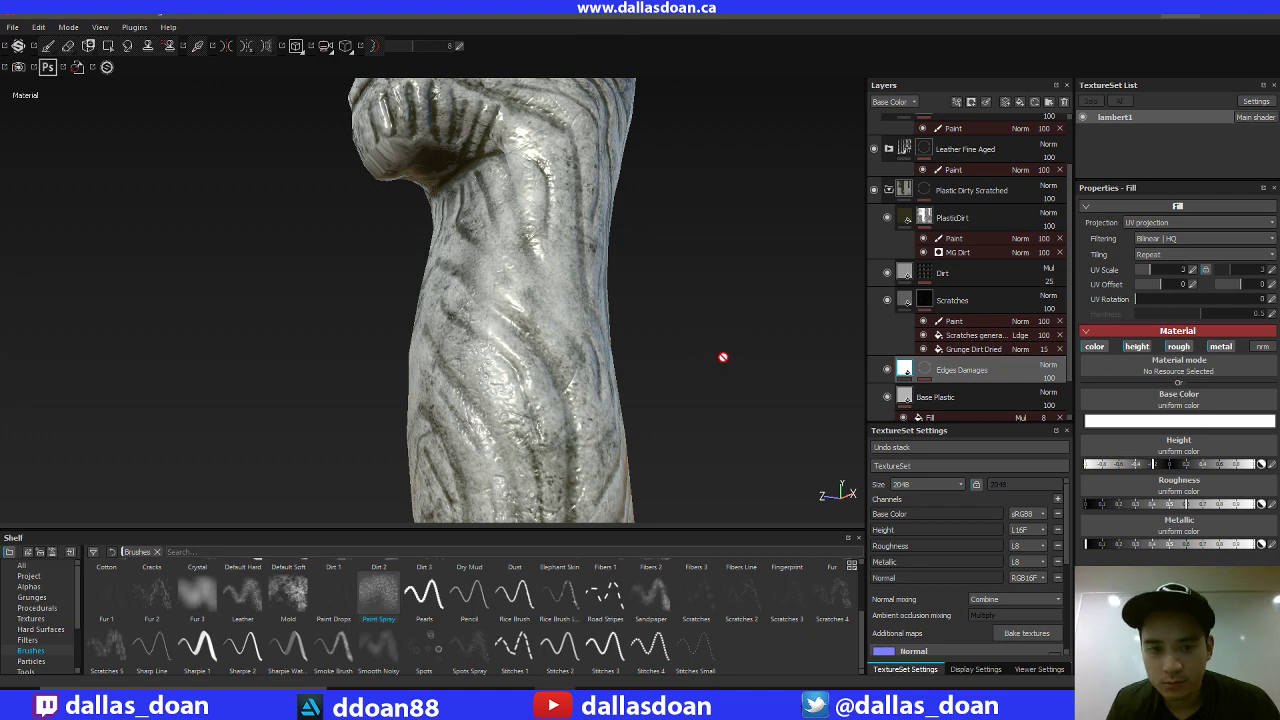
Lower the Edges Damages layer's height to about -0.6 and check the surface of the neck and wolf head.
alt+drag(723, 357, 752, 243)
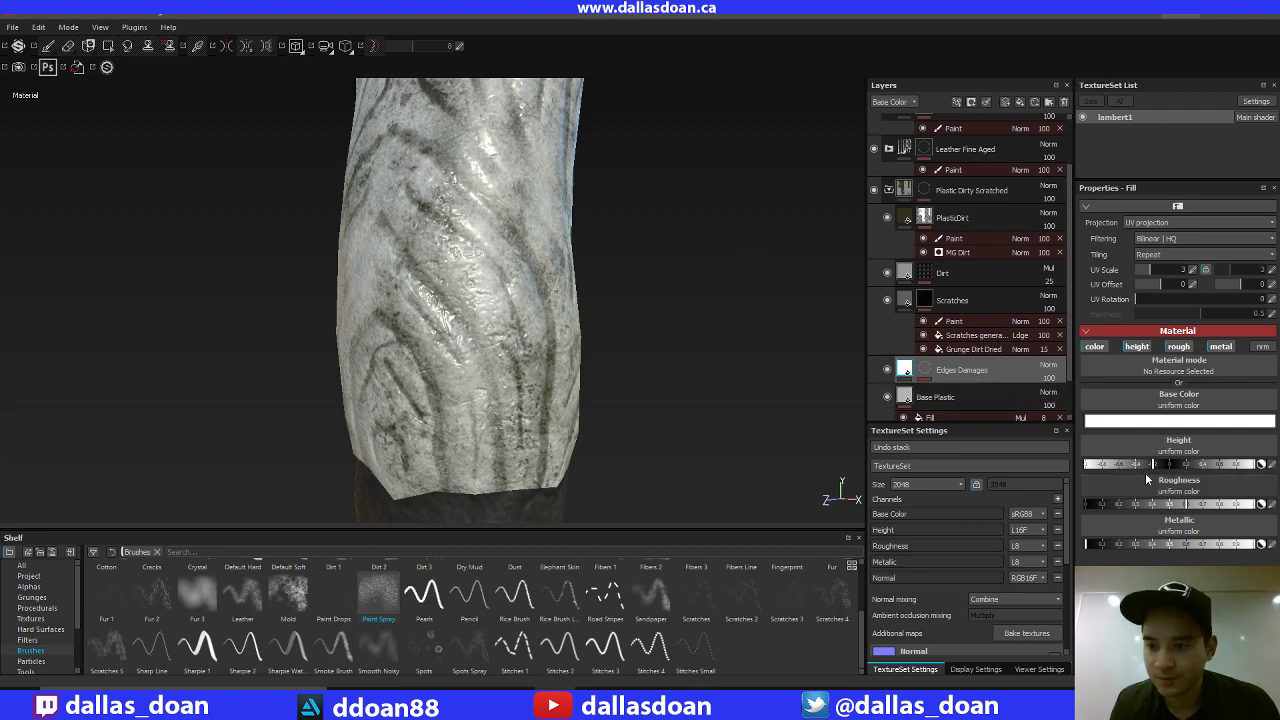
drag(1153, 466, 1119, 466)
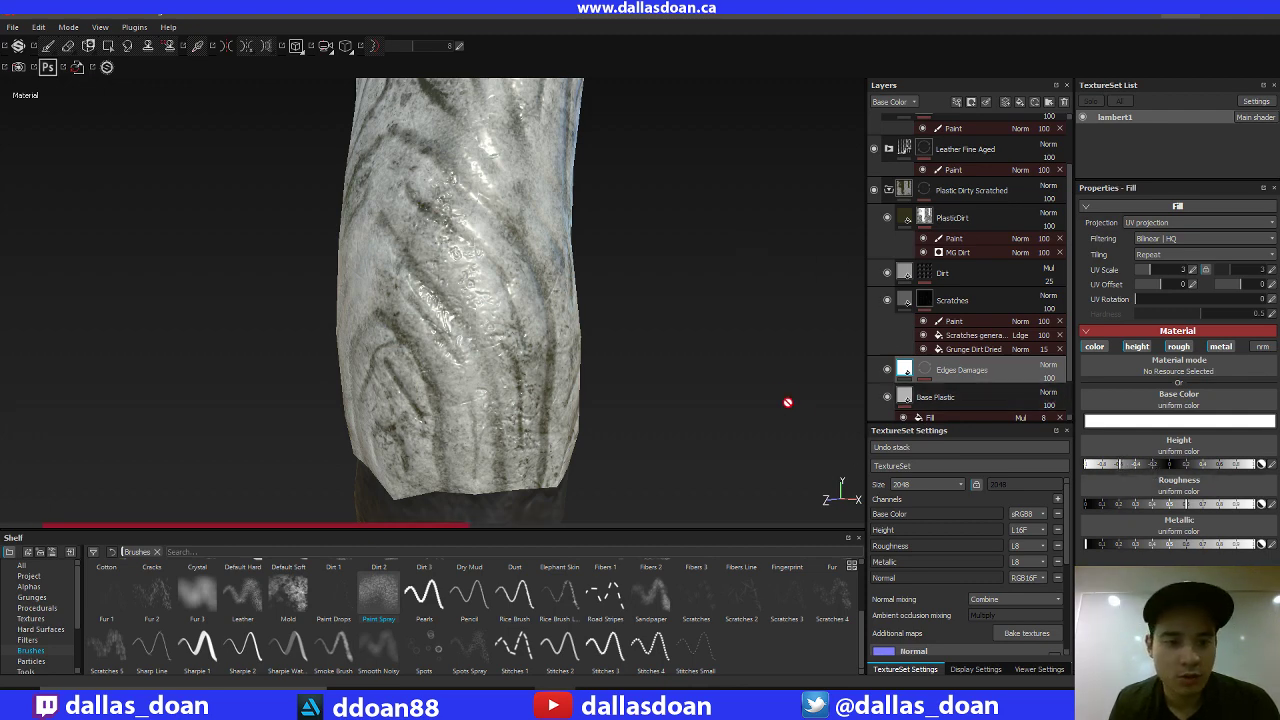
alt+drag(767, 383, 450, 258)
alt+drag(424, 276, 563, 300)
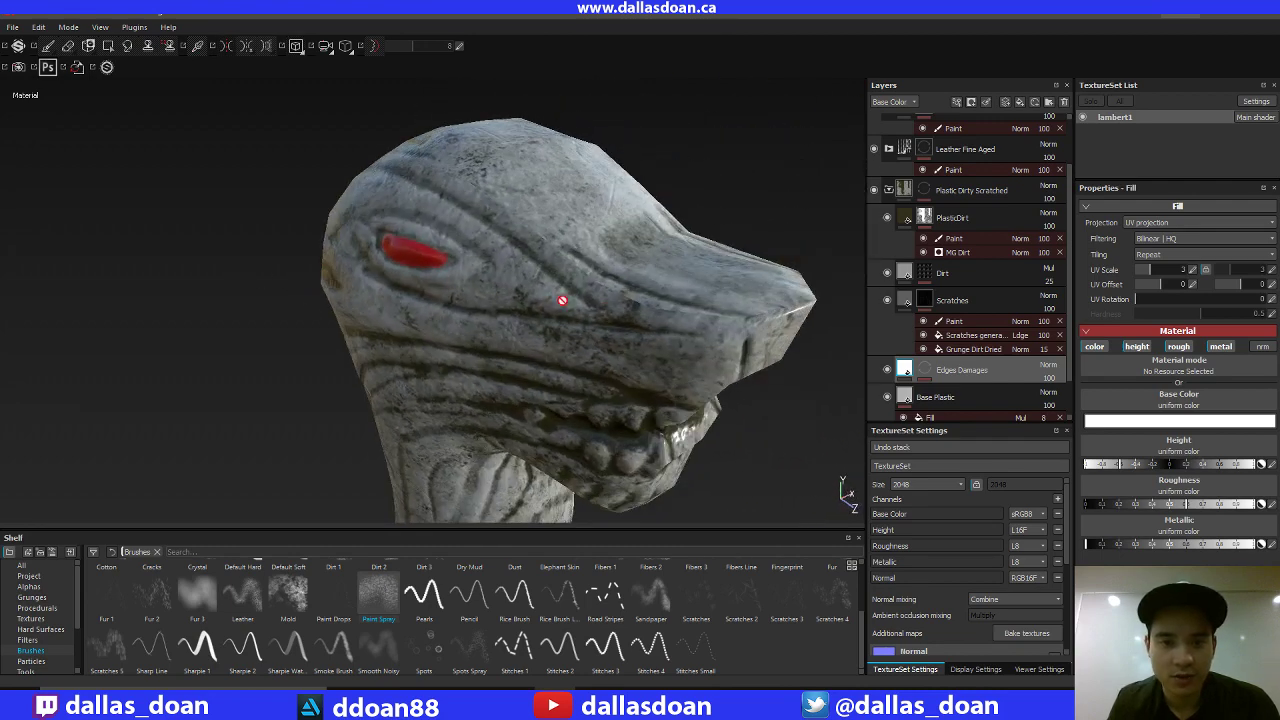
Inspect the whole pommel under changed lighting and add a black mask to the Edges Damages layer.
alt+middle_drag(563, 300, 520, 165)
shift+right_drag(540, 270, 569, 305)
alt+drag(569, 306, 566, 246)
shift+right_drag(566, 246, 598, 251)
alt+drag(631, 243, 656, 247)
right_click(919, 370)
click(952, 383)
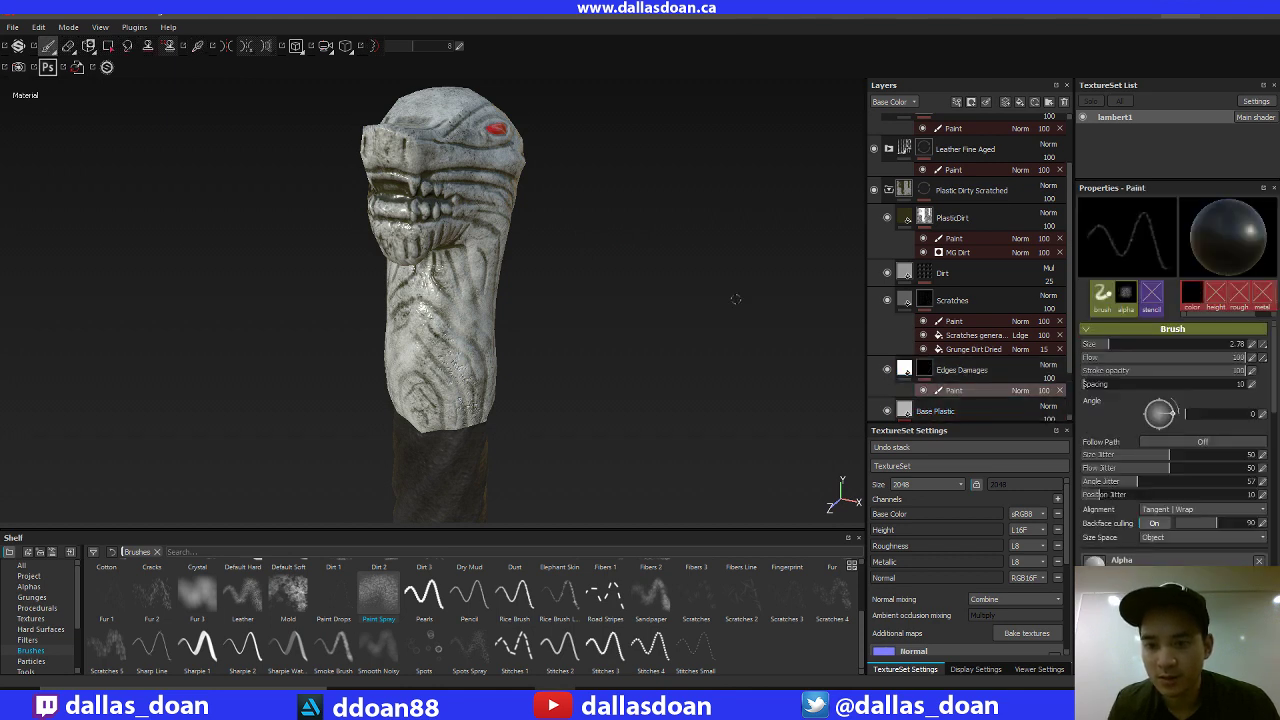
Hide the Edges Damages layer to check the pommel without it, and delete that layer.
alt+middle_drag(692, 289, 737, 280)
alt+right_drag(737, 280, 790, 300)
alt+middle_drag(736, 336, 683, 303)
alt+drag(683, 303, 706, 346)
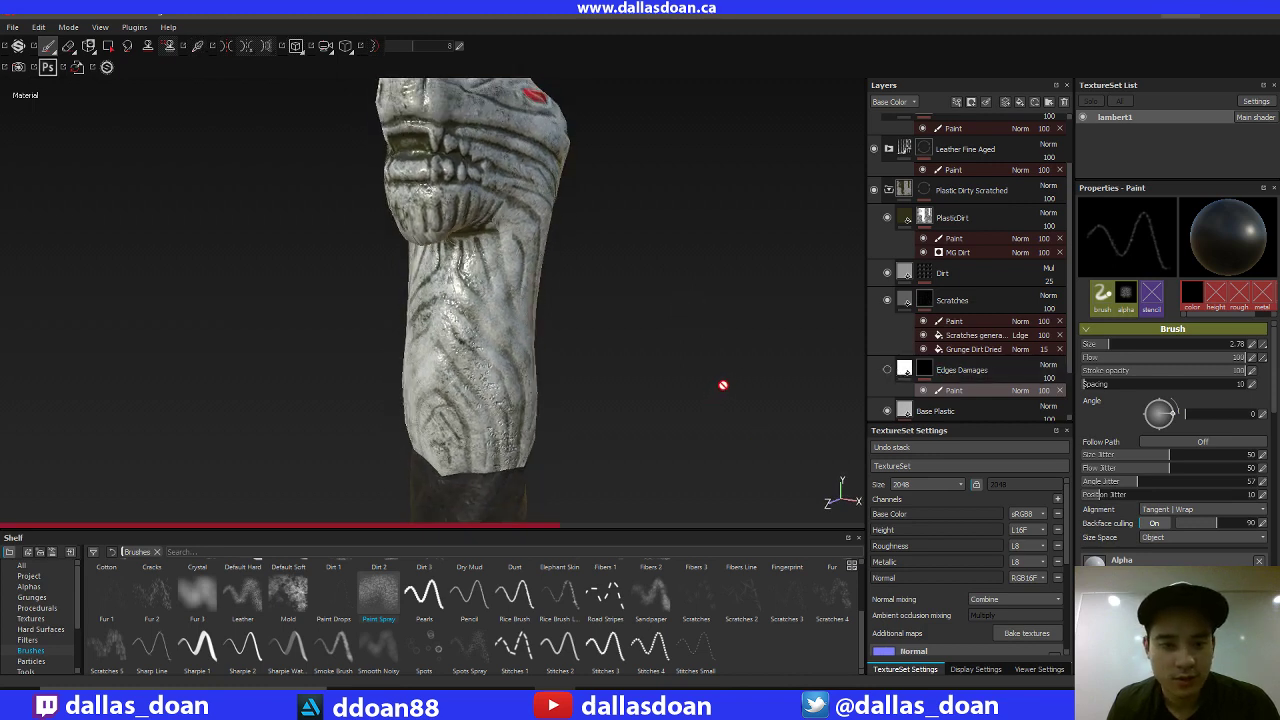
alt+drag(709, 363, 642, 343)
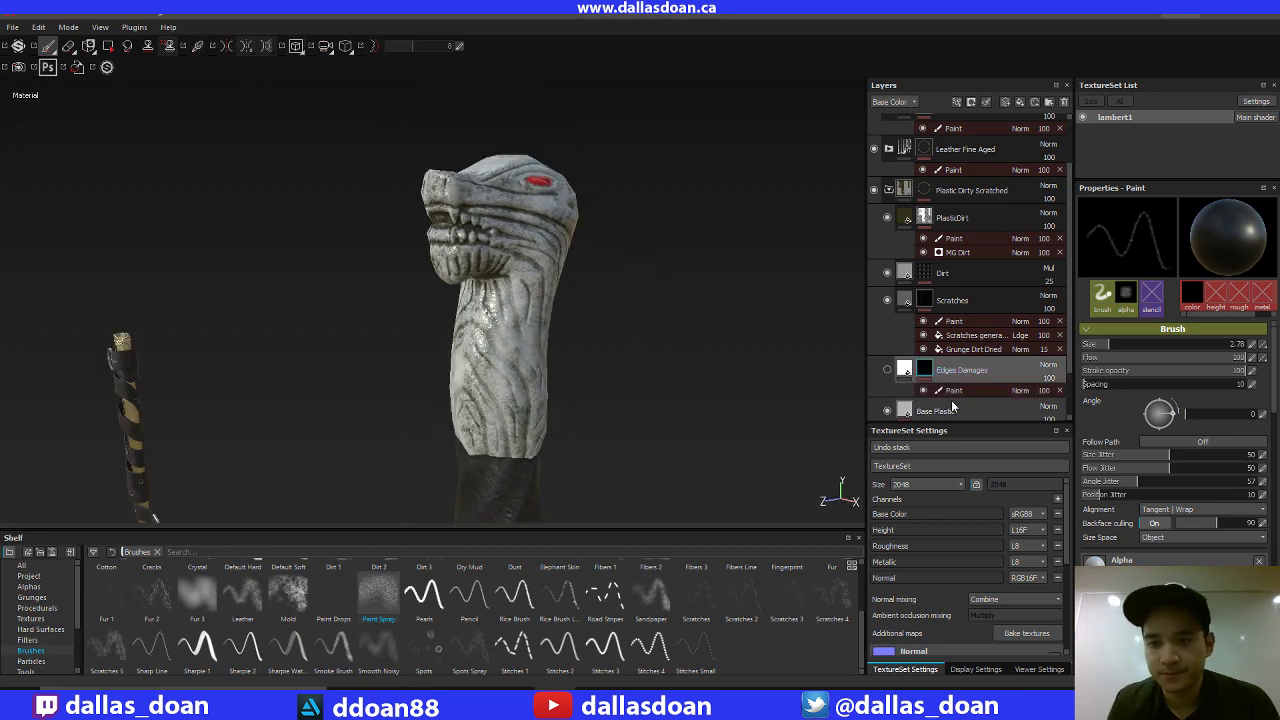
key(Delete)
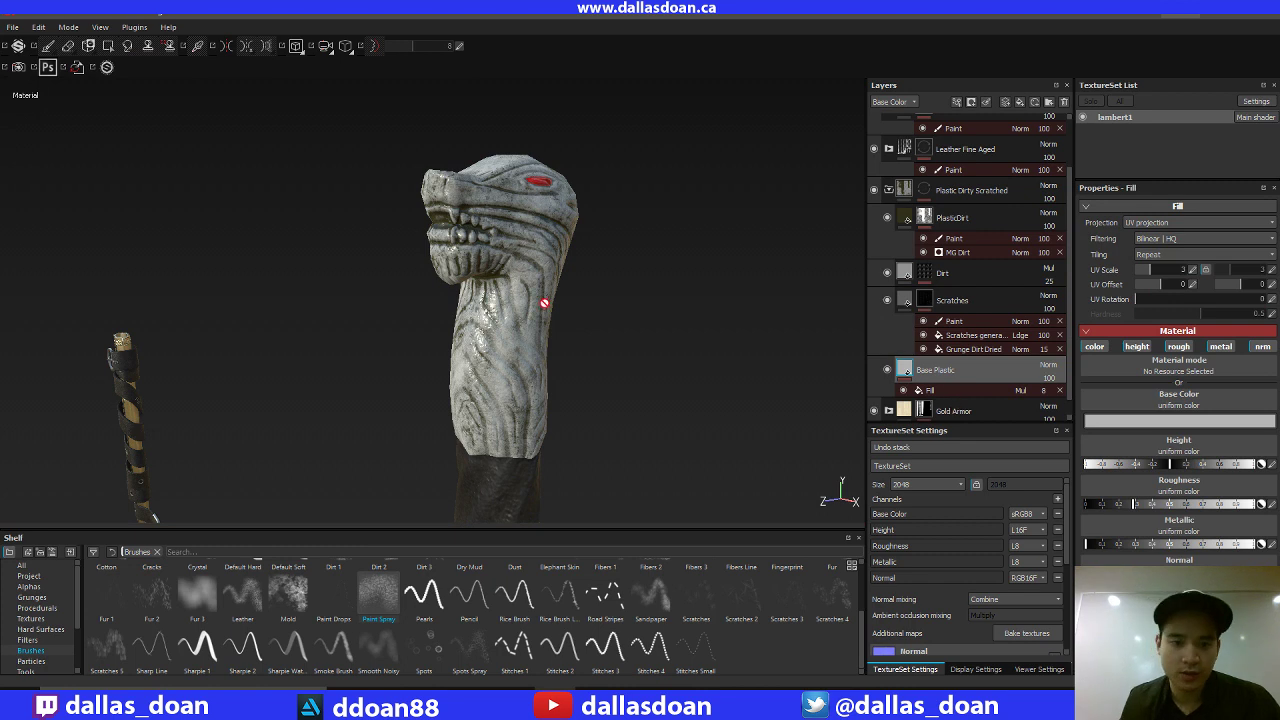
Collapse the Plastic Dirty Scratched folder and expand the Leather Fine Aged folder to reach the grip's leather layers.
mouse_move(544, 302)
alt+mouse_down()
mouse_move(617, 314)
mouse_move(597, 220)
mouse_move(558, 165)
mouse_move(594, 197)
mouse_move(720, 251)
mouse_move(855, 242)
mouse_move(634, 271)
mouse_move(722, 263)
mouse_move(674, 257)
mouse_move(666, 229)
mouse_move(654, 271)
mouse_move(605, 138)
mouse_move(620, 277)
mouse_move(609, 183)
mouse_move(651, 266)
mouse_move(537, 306)
alt+mouse_up()
alt+right_drag(537, 306, 592, 336)
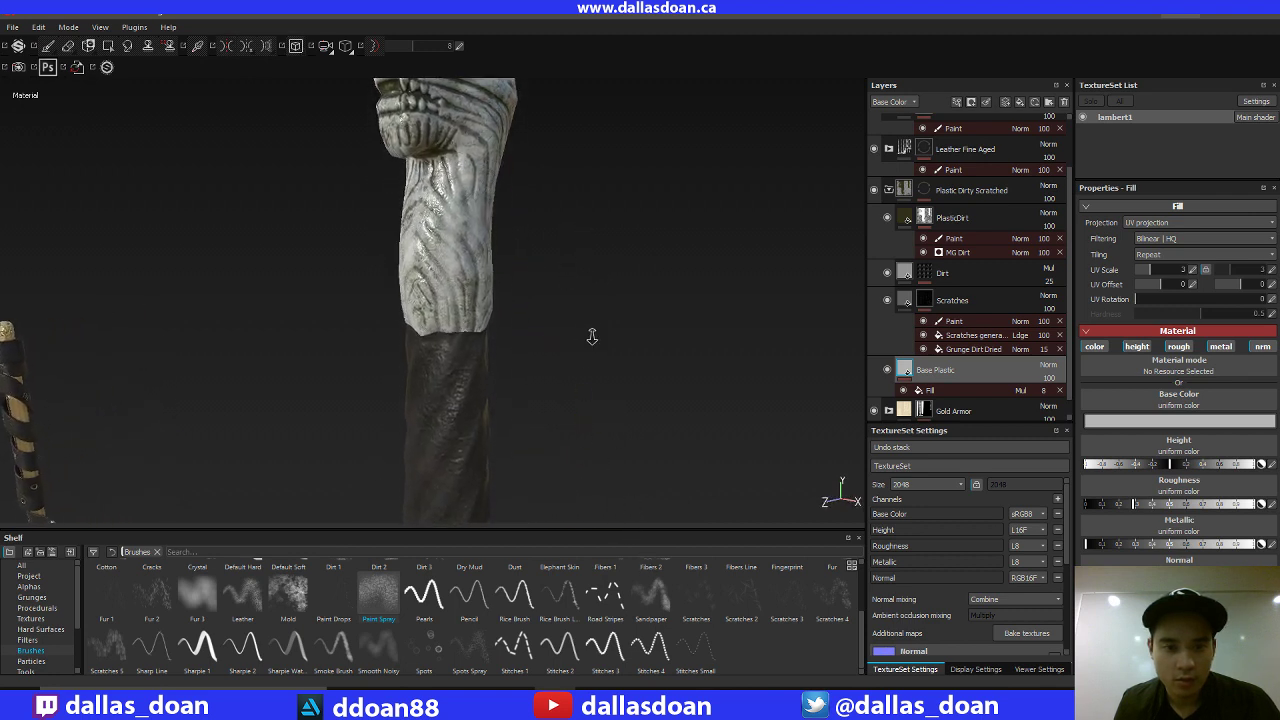
alt+drag(592, 336, 634, 334)
alt+middle_drag(634, 334, 546, 200)
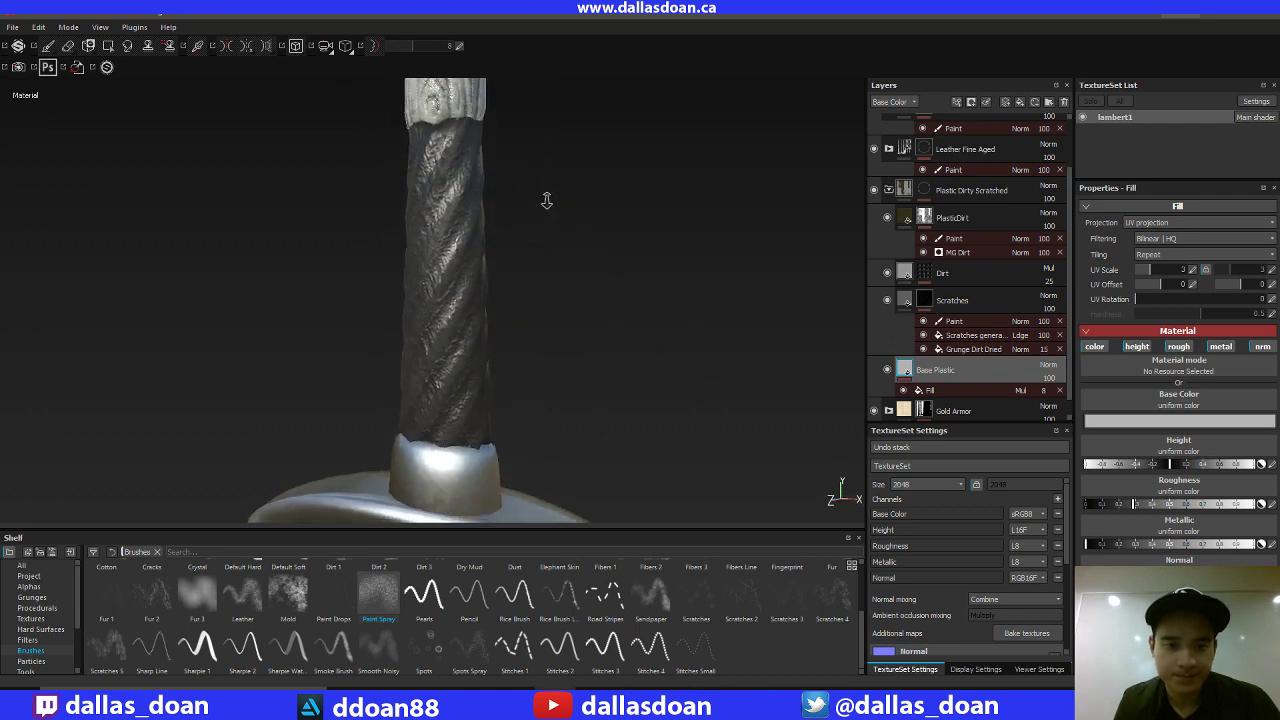
alt+right_drag(547, 201, 534, 229)
alt+drag(534, 229, 566, 309)
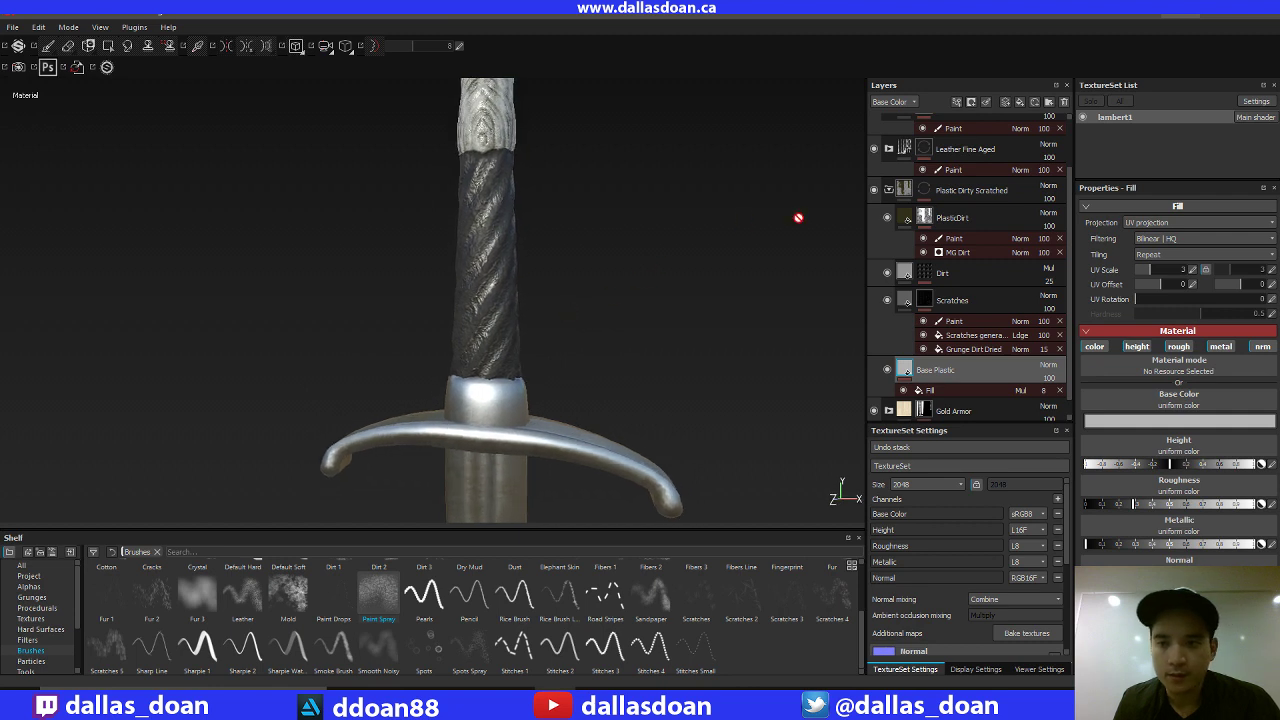
click(887, 190)
alt+drag(826, 277, 729, 280)
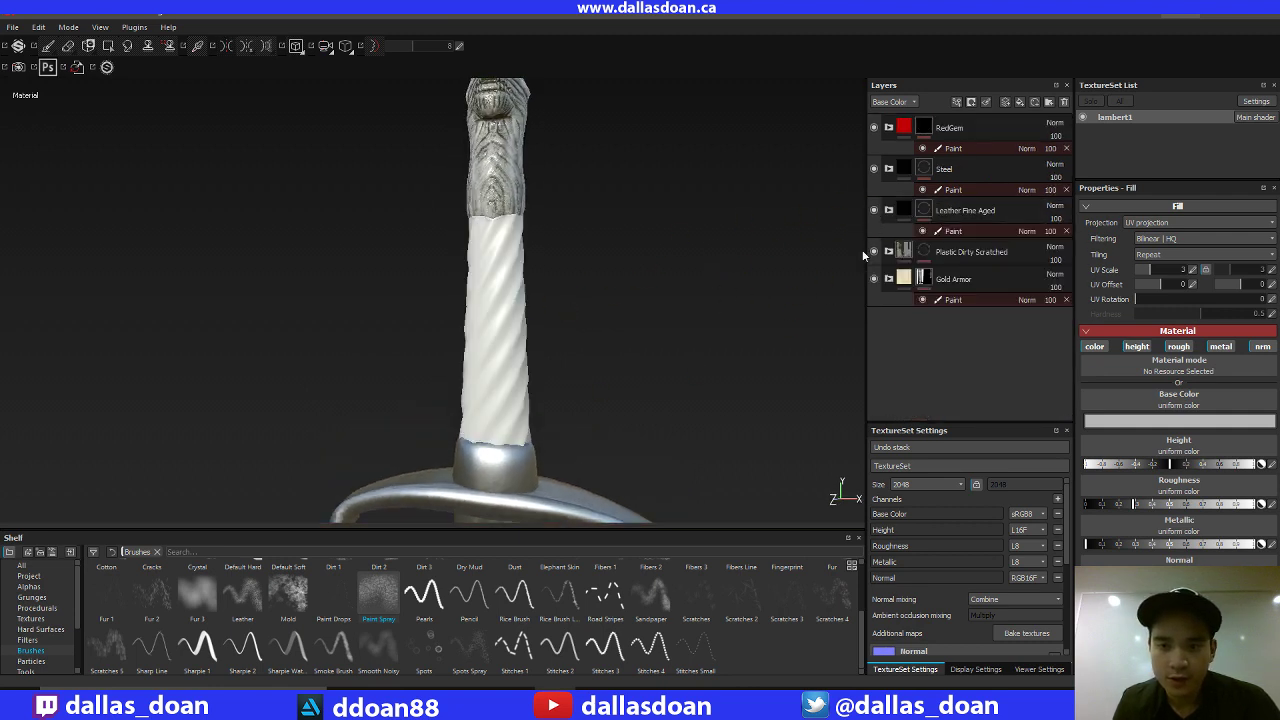
click(888, 210)
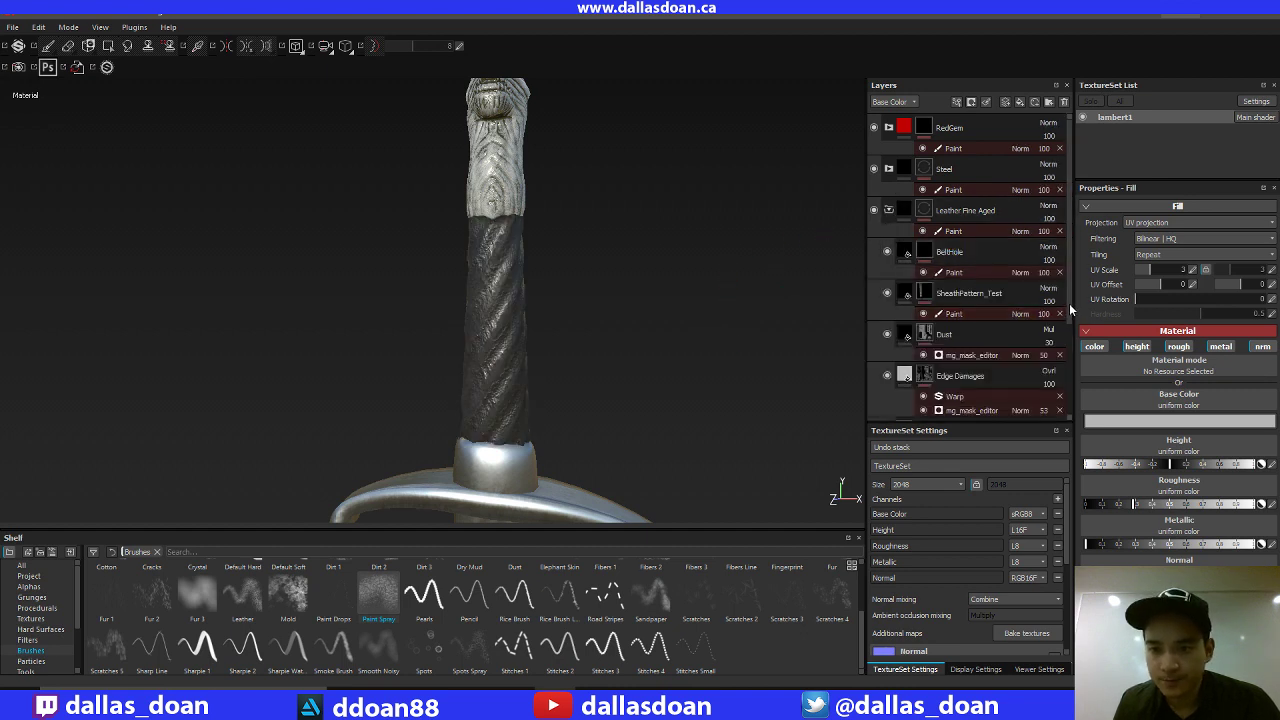
drag(1069, 303, 1063, 368)
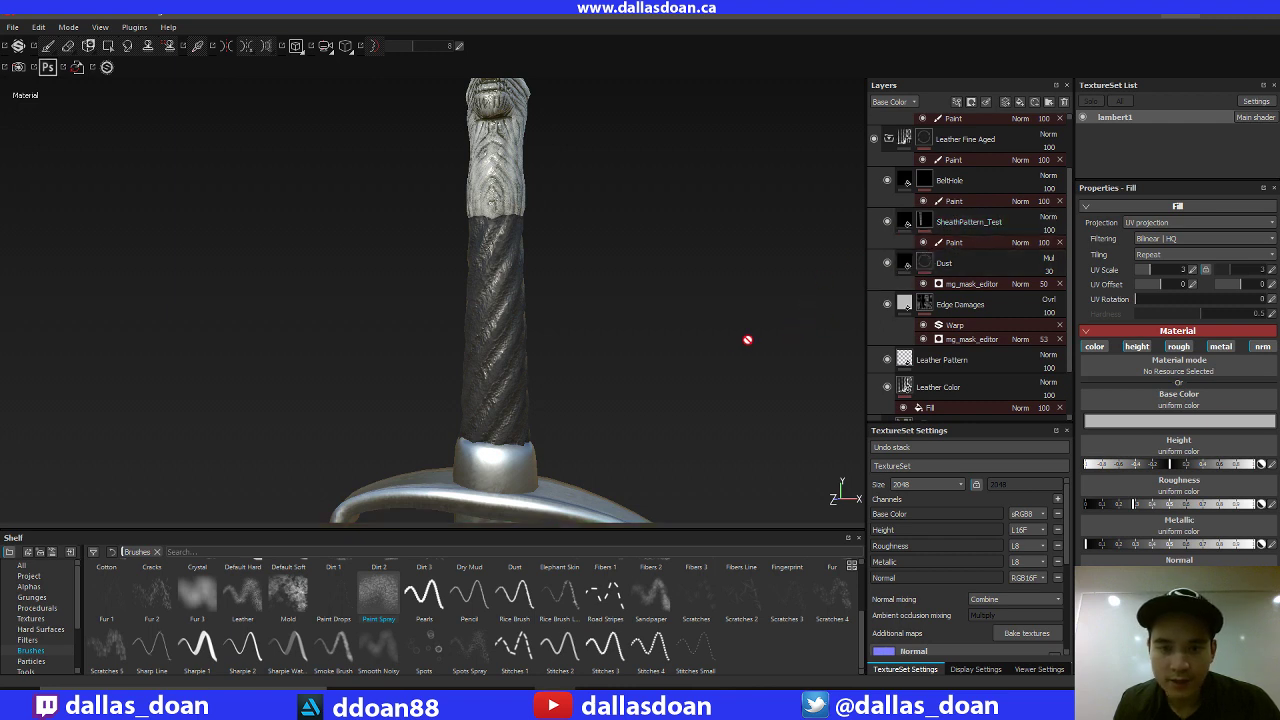
Examine the twisted leather grip's surface and edge wear up close from different angles.
alt+right_drag(674, 357, 680, 400)
alt+middle_drag(680, 400, 697, 260)
alt+right_drag(697, 260, 697, 335)
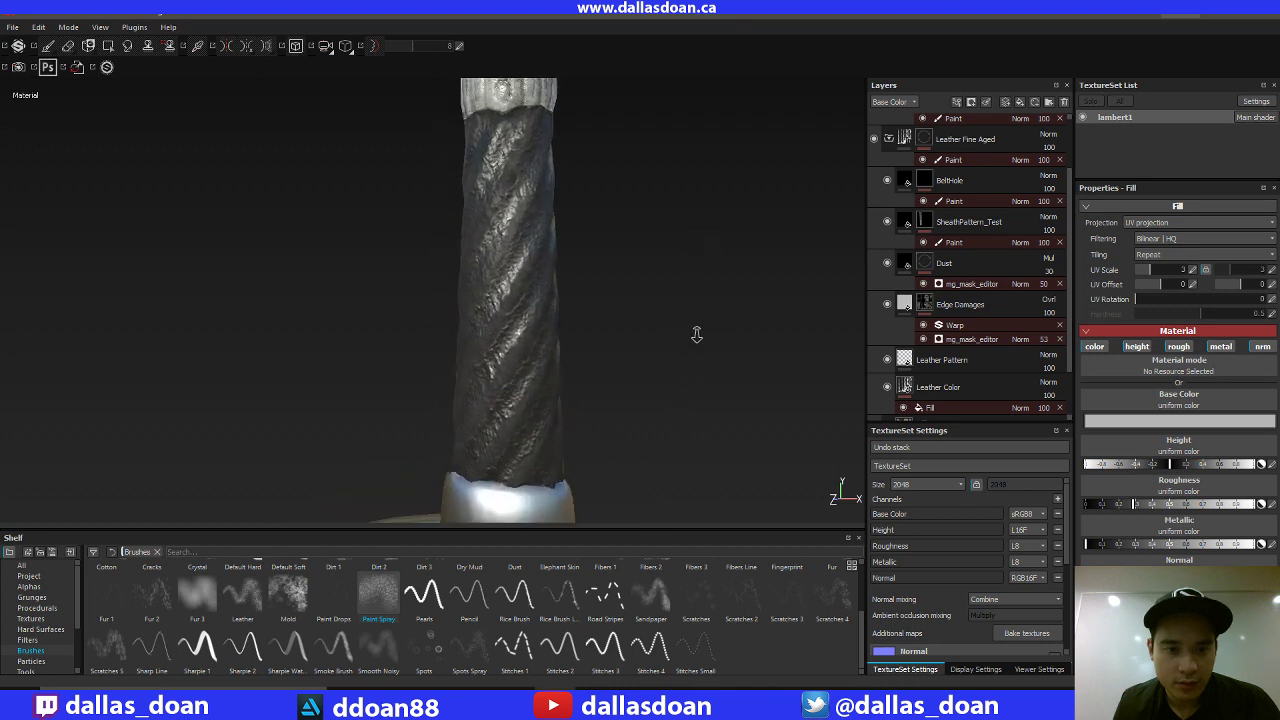
alt+drag(697, 335, 800, 298)
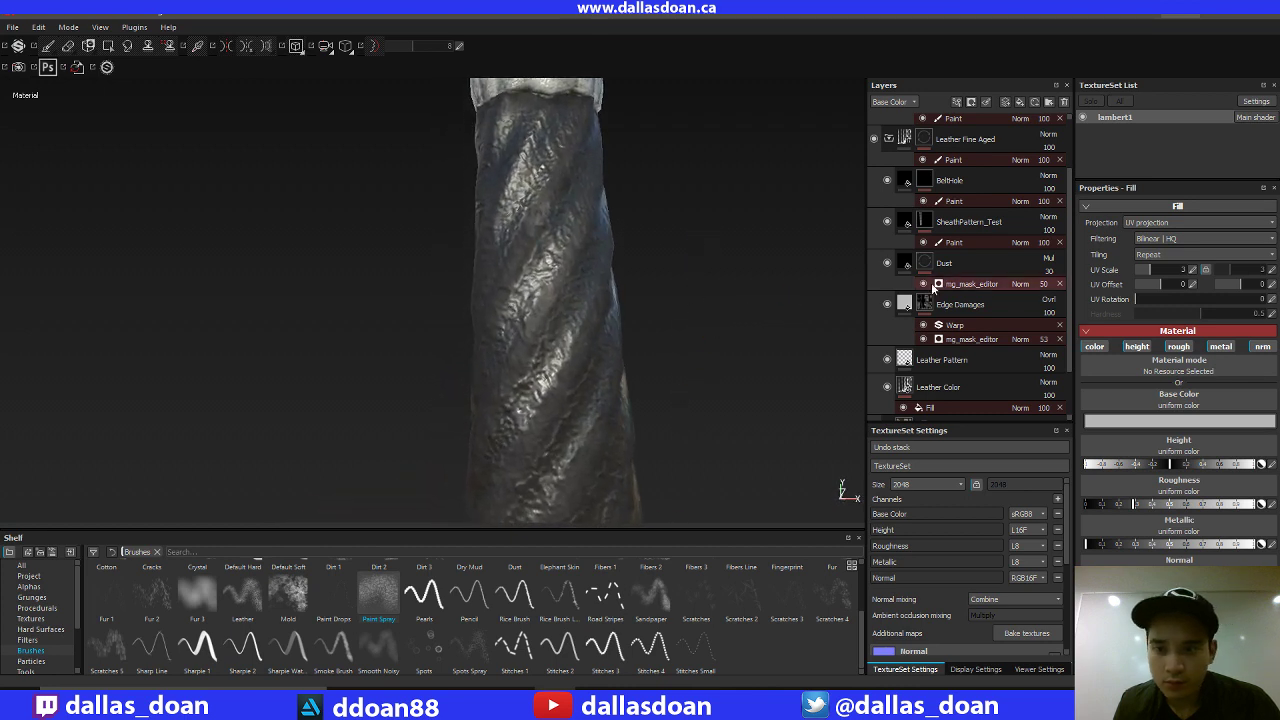
Select the Dust fill layer and compare the leather grip with that layer hidden and shown.
click(944, 263)
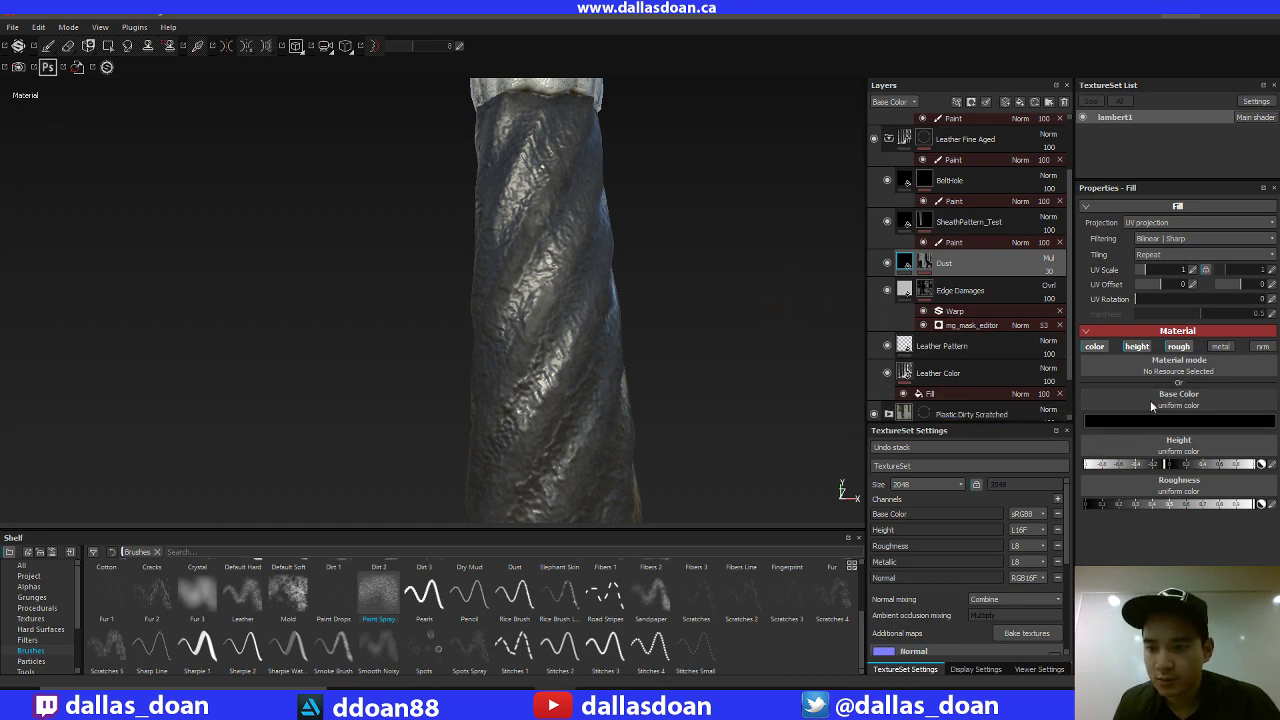
click(886, 290)
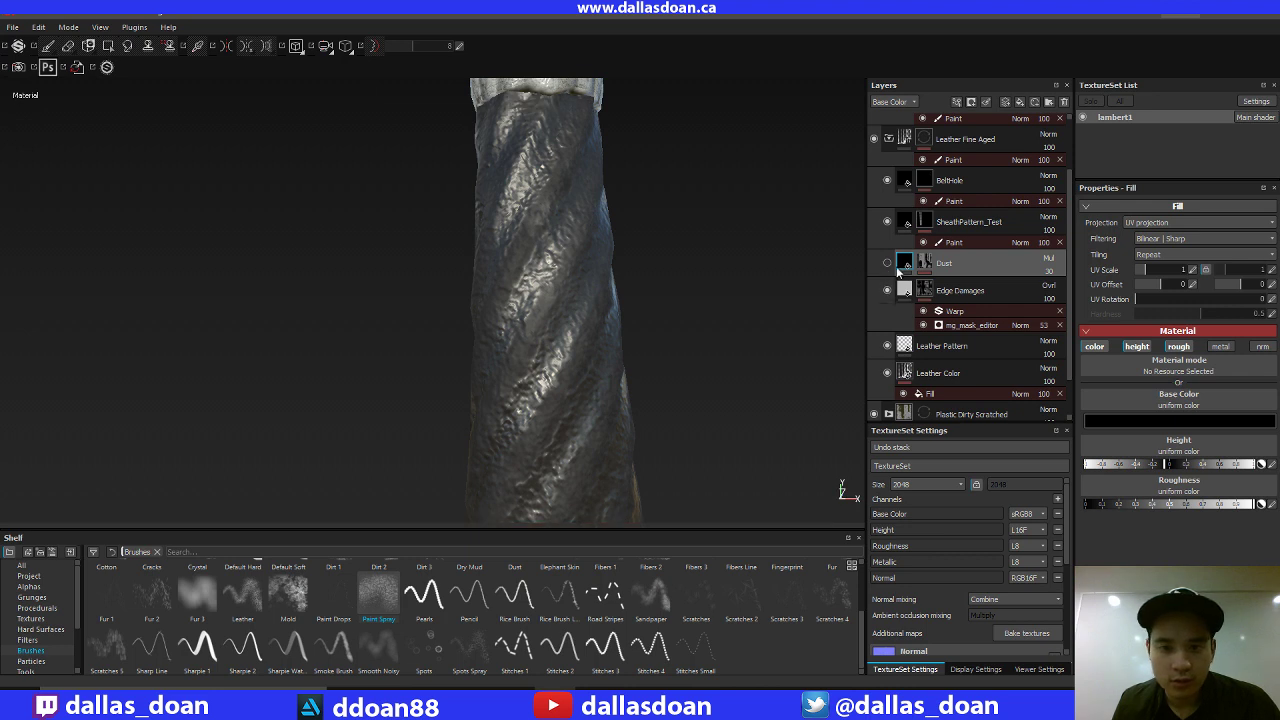
click(887, 289)
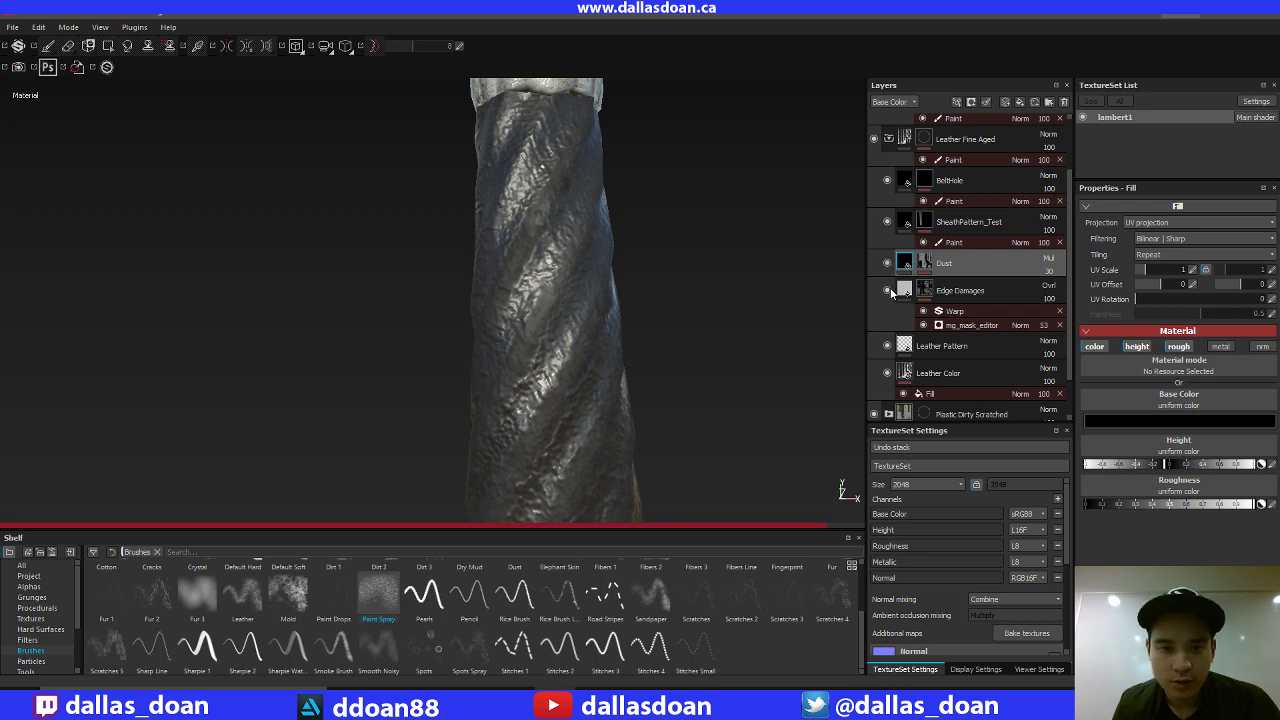
Try different greyscale base colors on the Dust fill, including pure white, ending on a dark grey of about 0.049.
click(1106, 420)
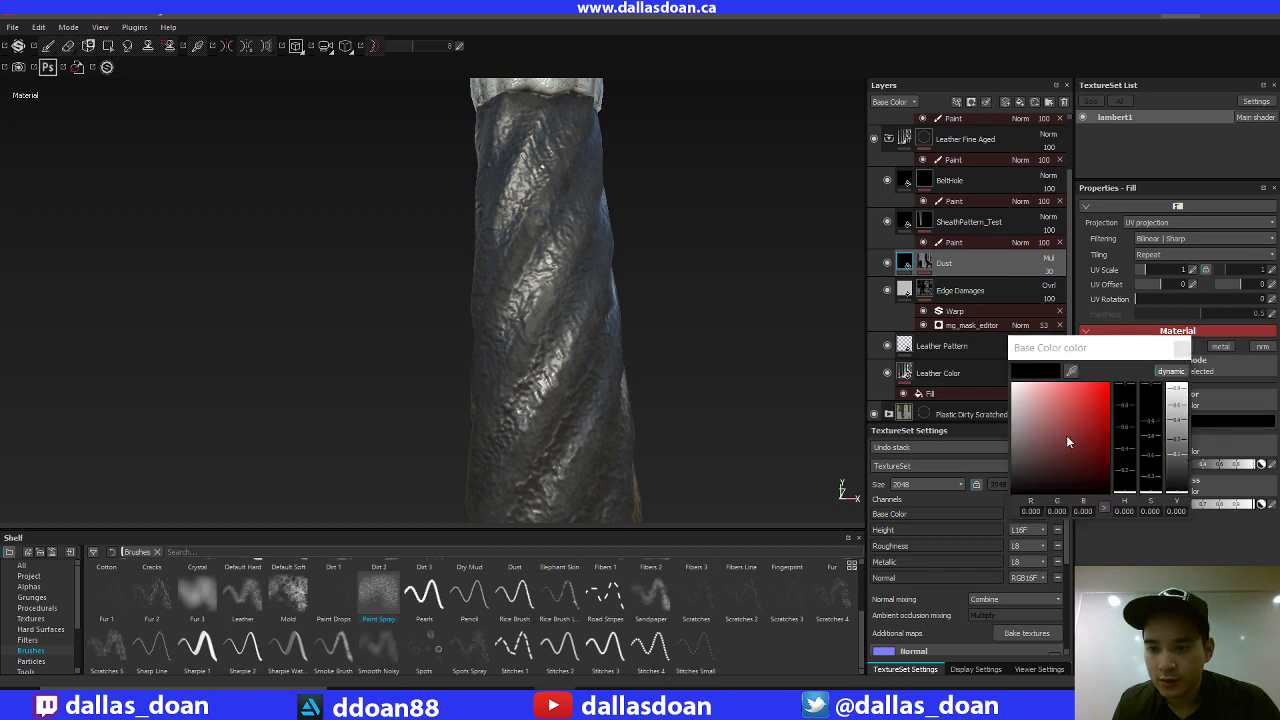
click(1008, 487)
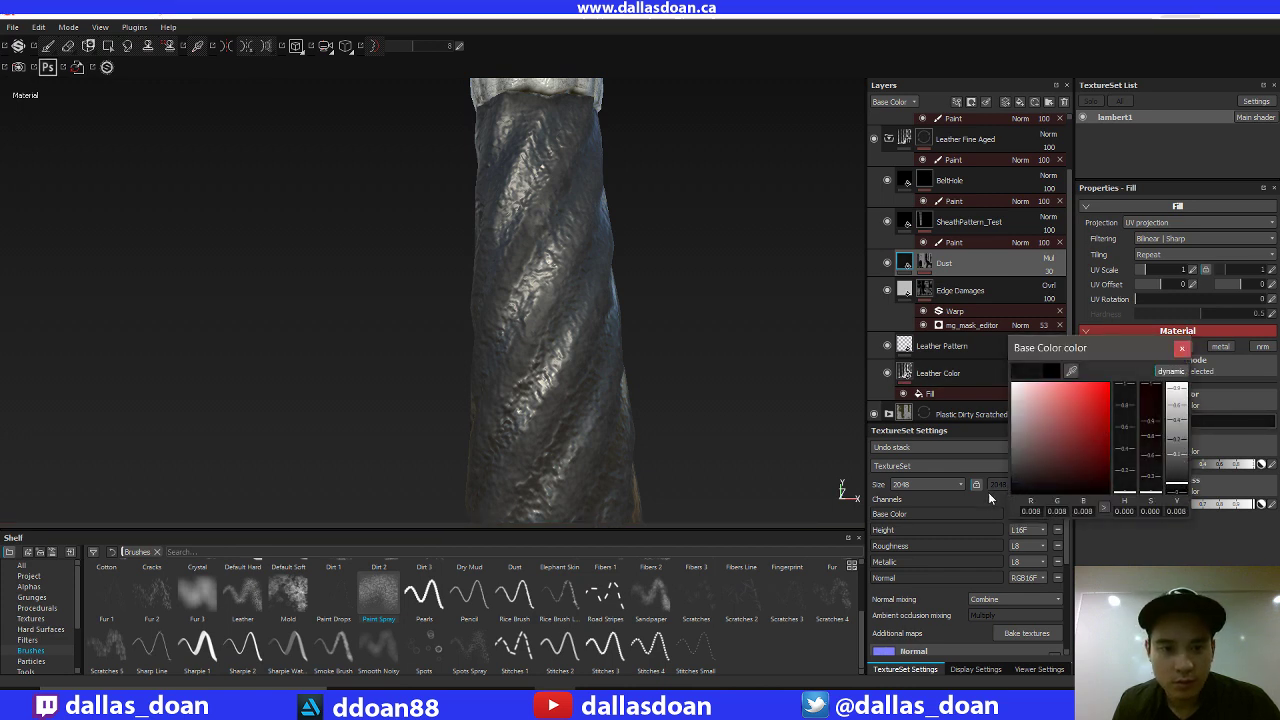
drag(1018, 472, 1012, 464)
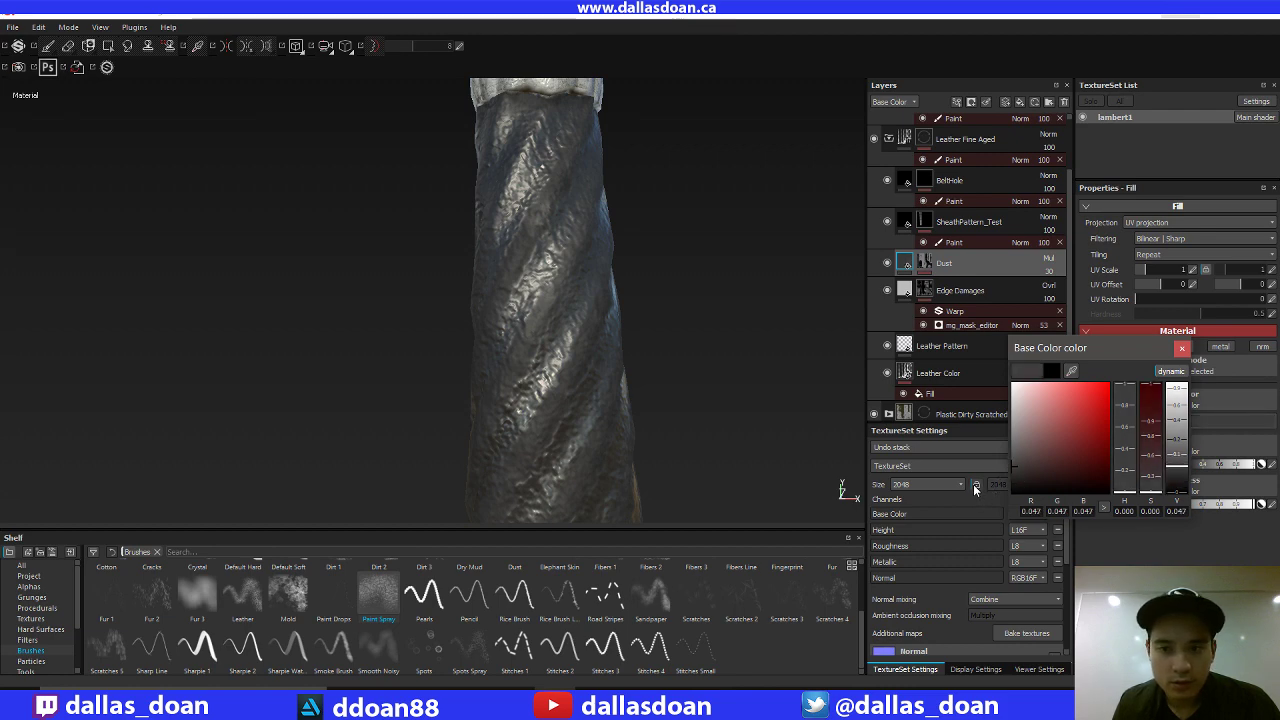
drag(1046, 426, 1008, 380)
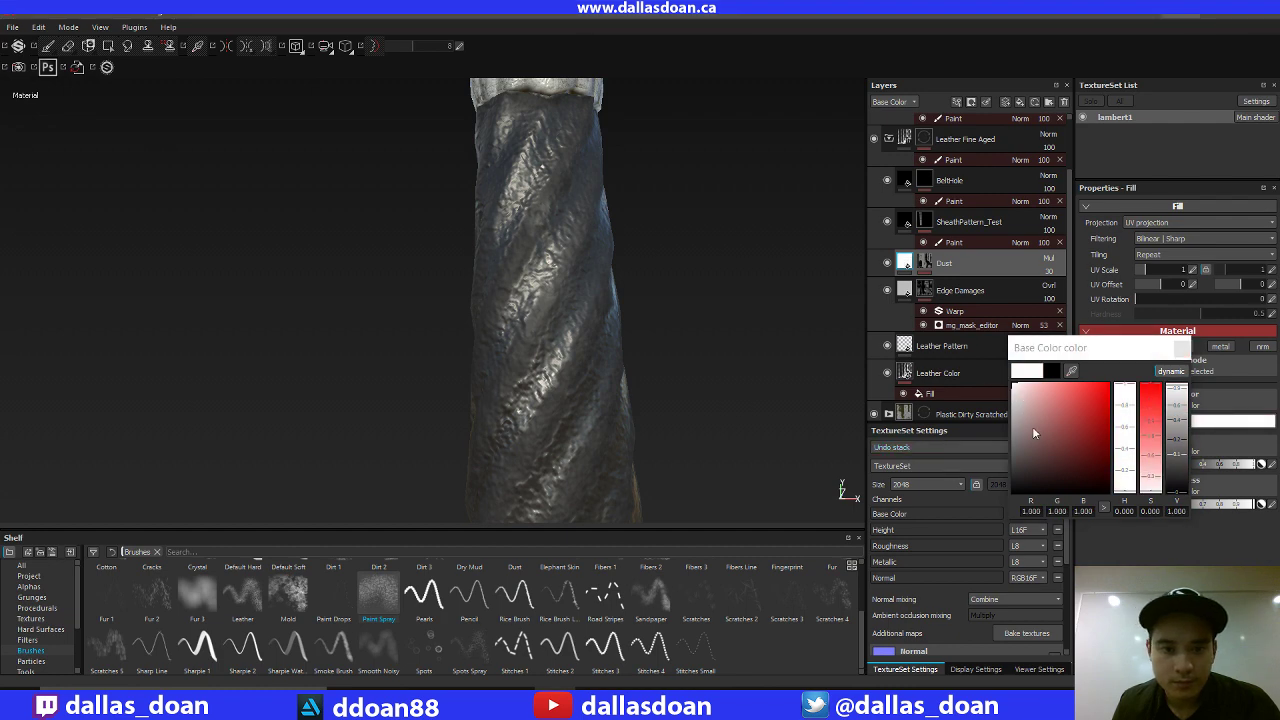
drag(1032, 439, 992, 473)
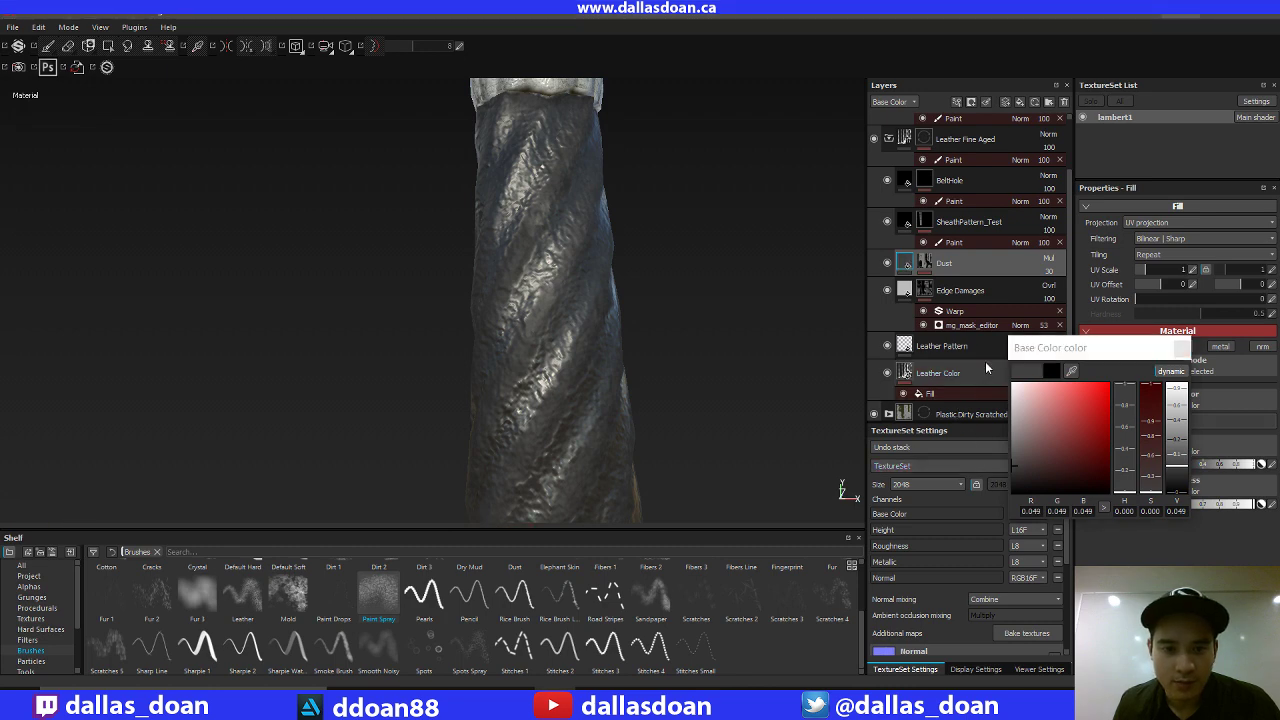
click(1181, 348)
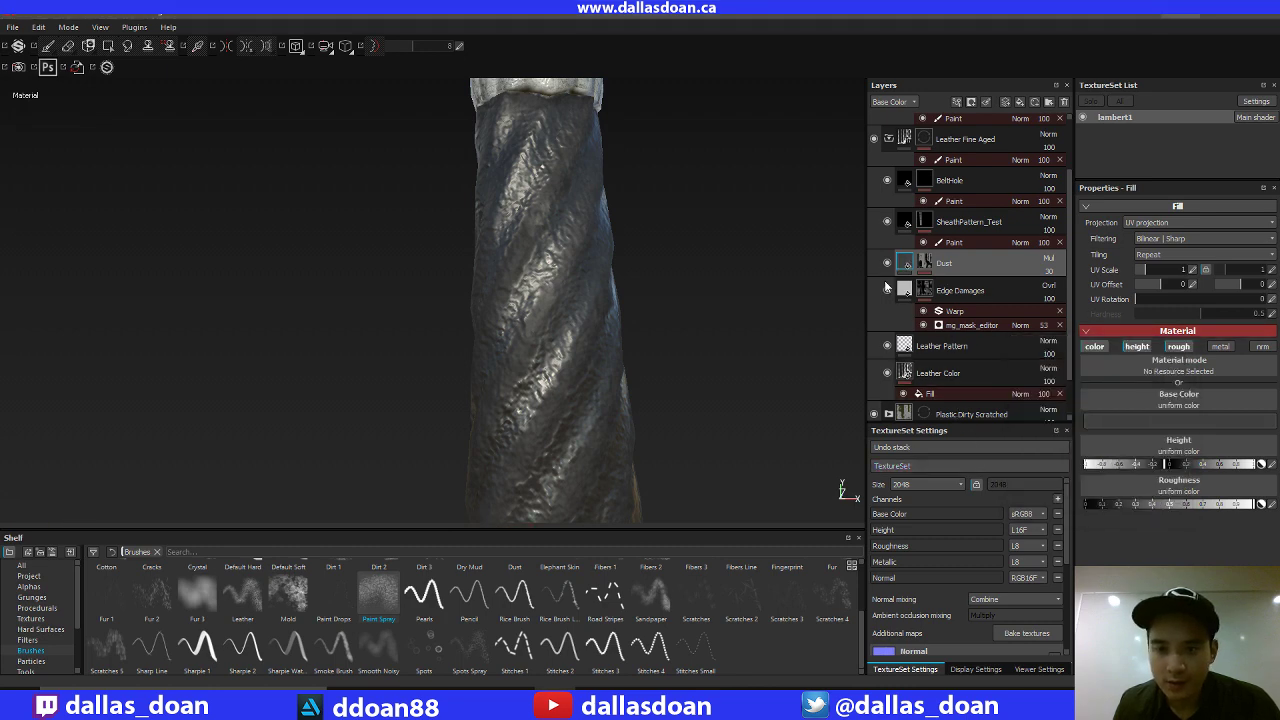
Turn off the color channel of the Dust fill layer, keeping only height and roughness, and check the grip.
click(1094, 346)
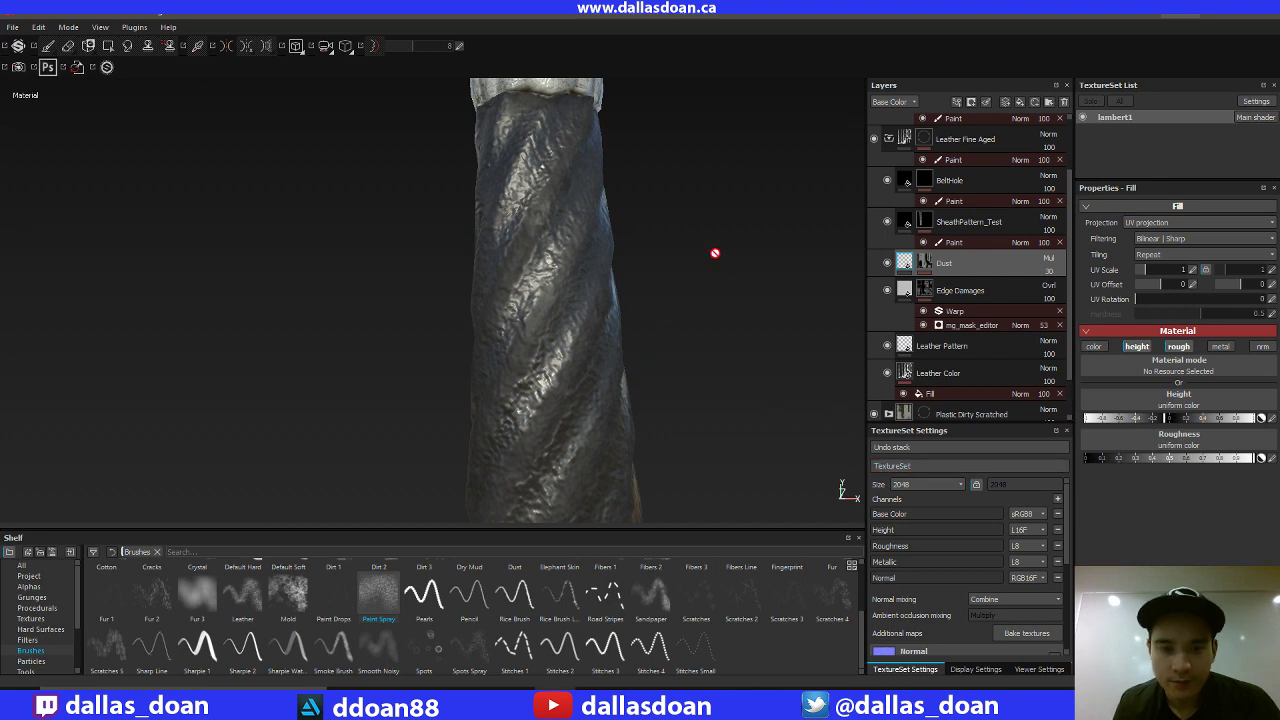
alt+drag(714, 254, 743, 337)
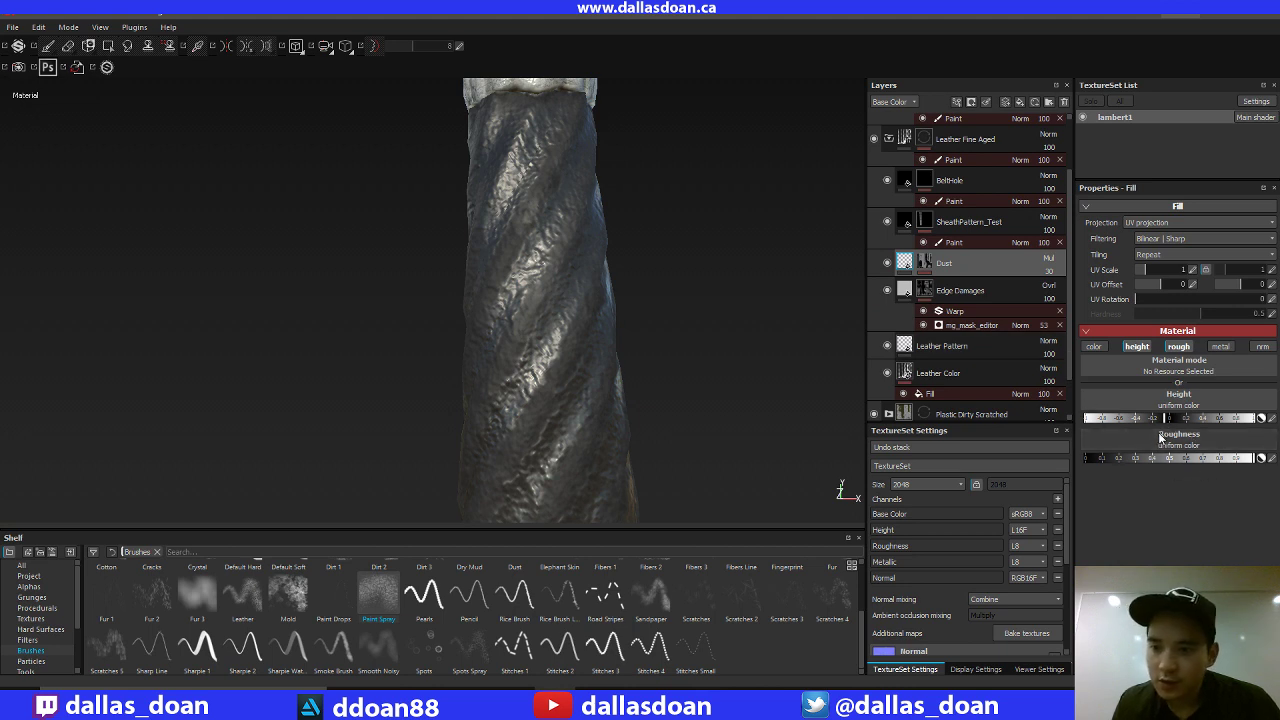
alt+drag(821, 290, 708, 282)
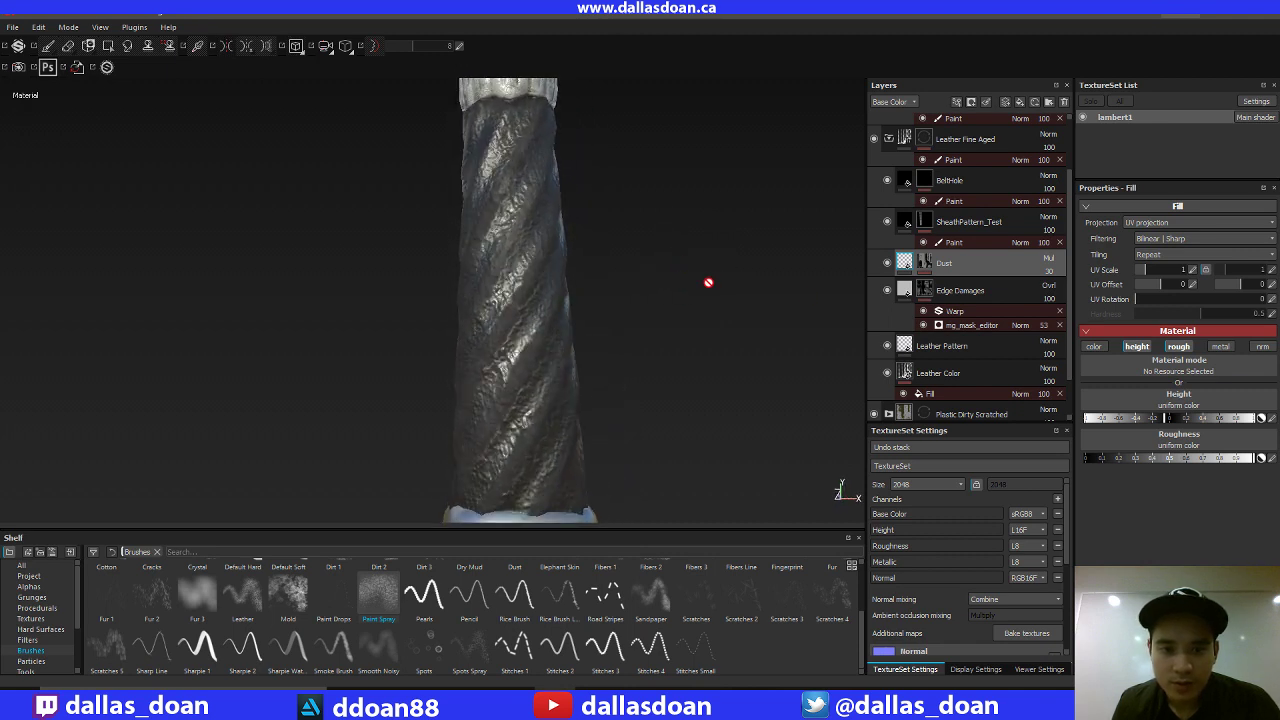
Lower the height value of the Edge Damages fill layer slightly and inspect the leather grip from another angle.
click(883, 286)
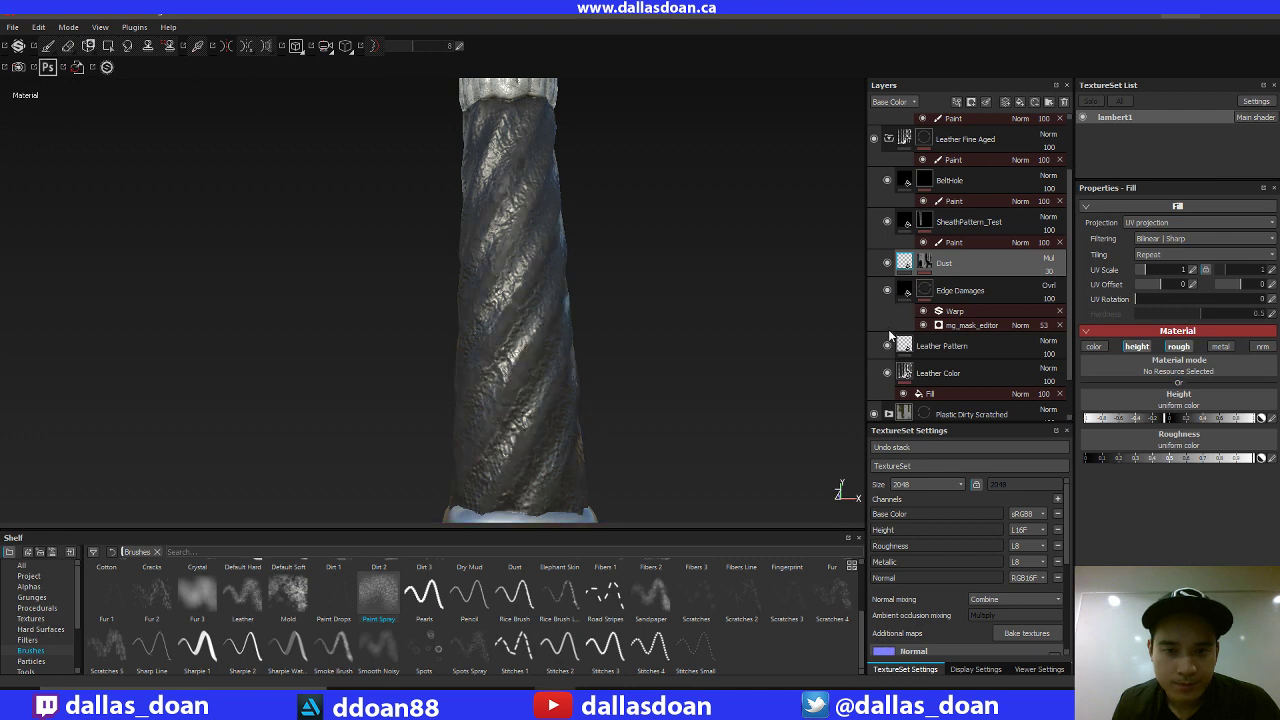
alt+drag(771, 325, 729, 380)
scroll(724, 328, up, 1)
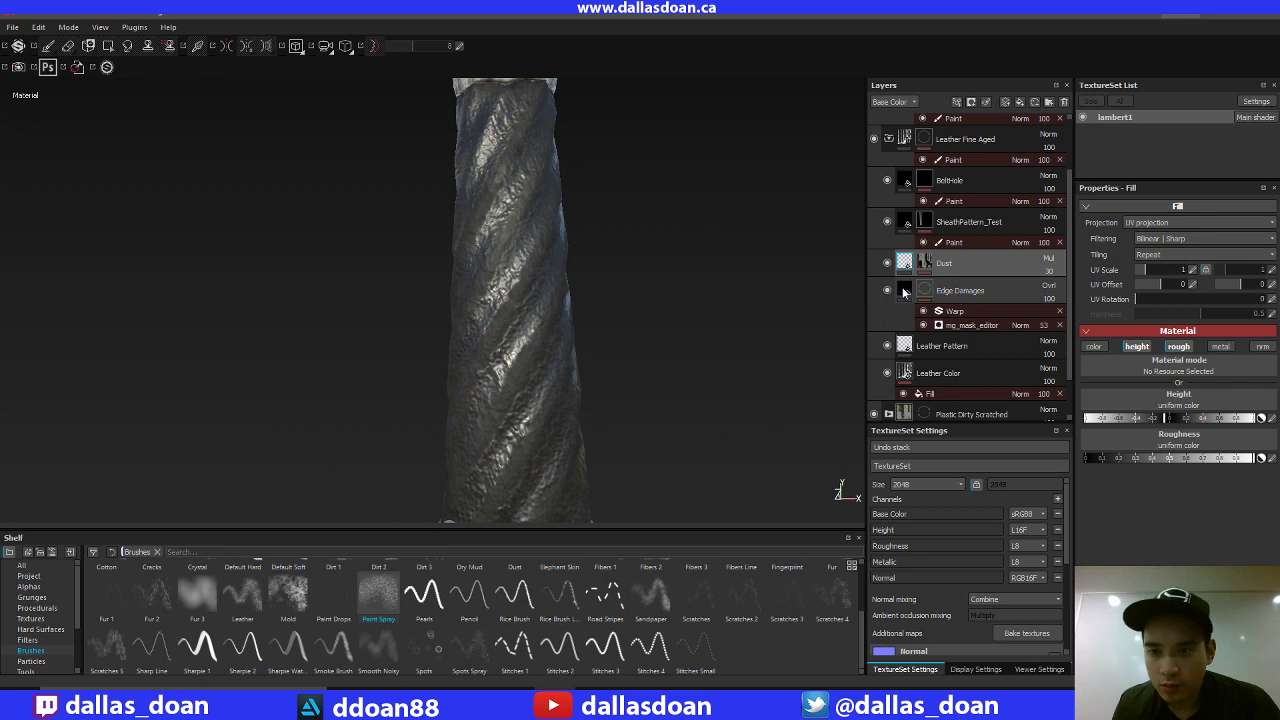
click(990, 290)
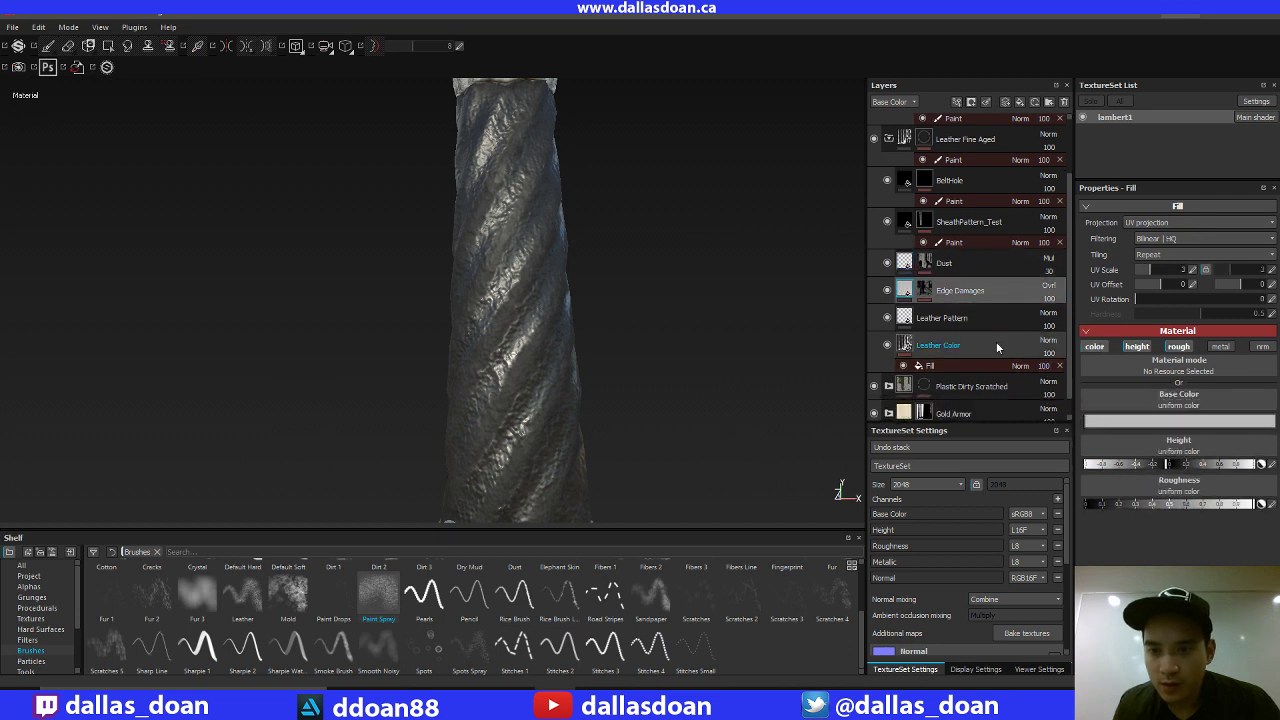
click(1162, 465)
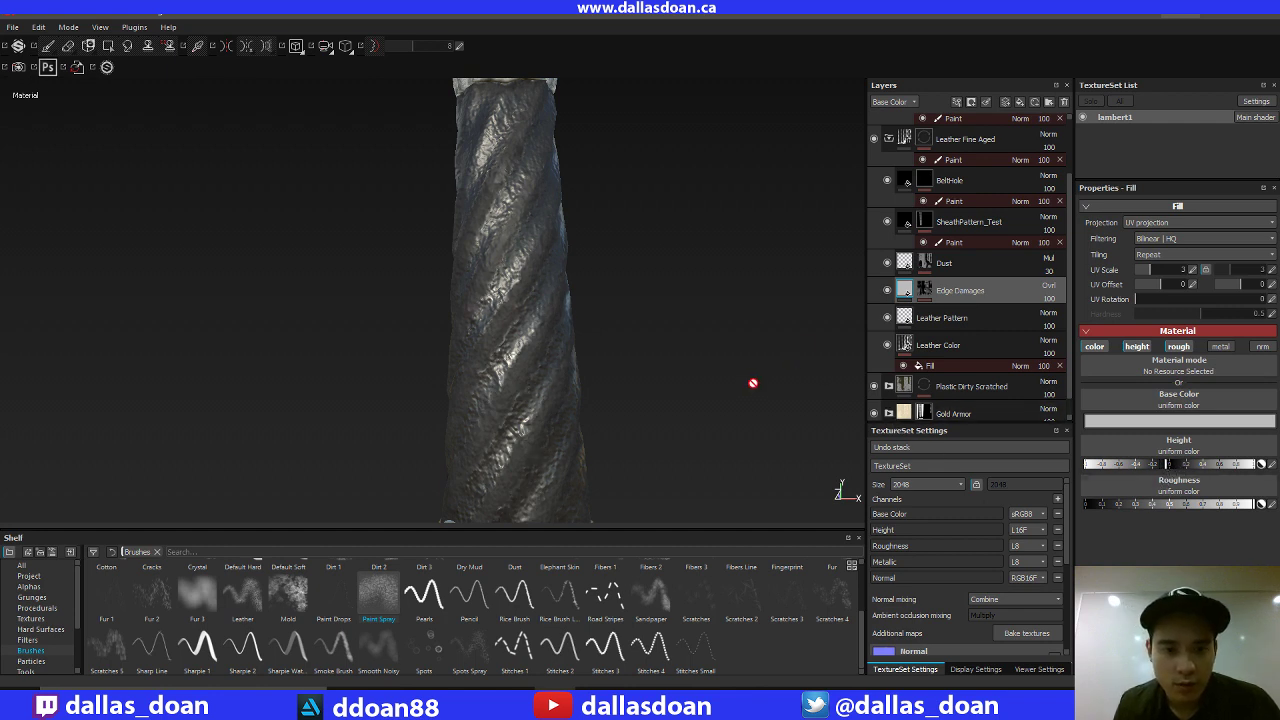
alt+middle_drag(726, 412, 735, 367)
alt+drag(735, 366, 706, 336)
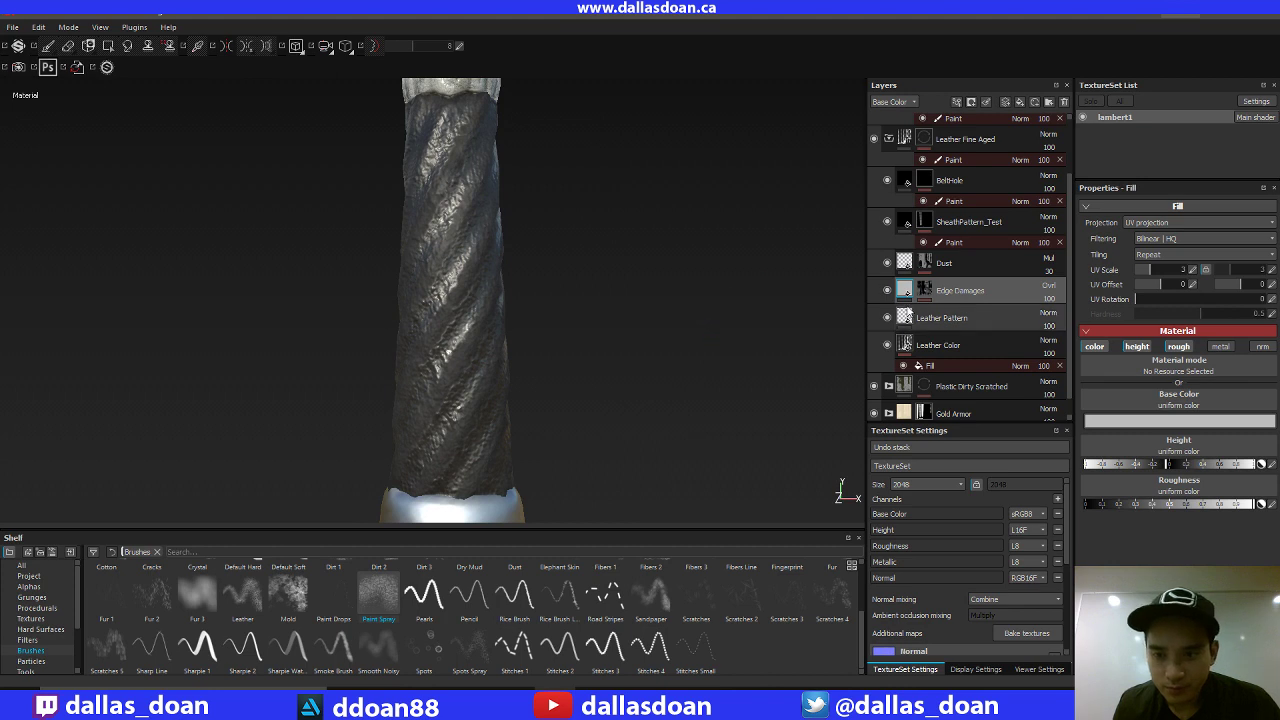
Add a paint effect to the mask of the Edge Damages layer.
click(924, 299)
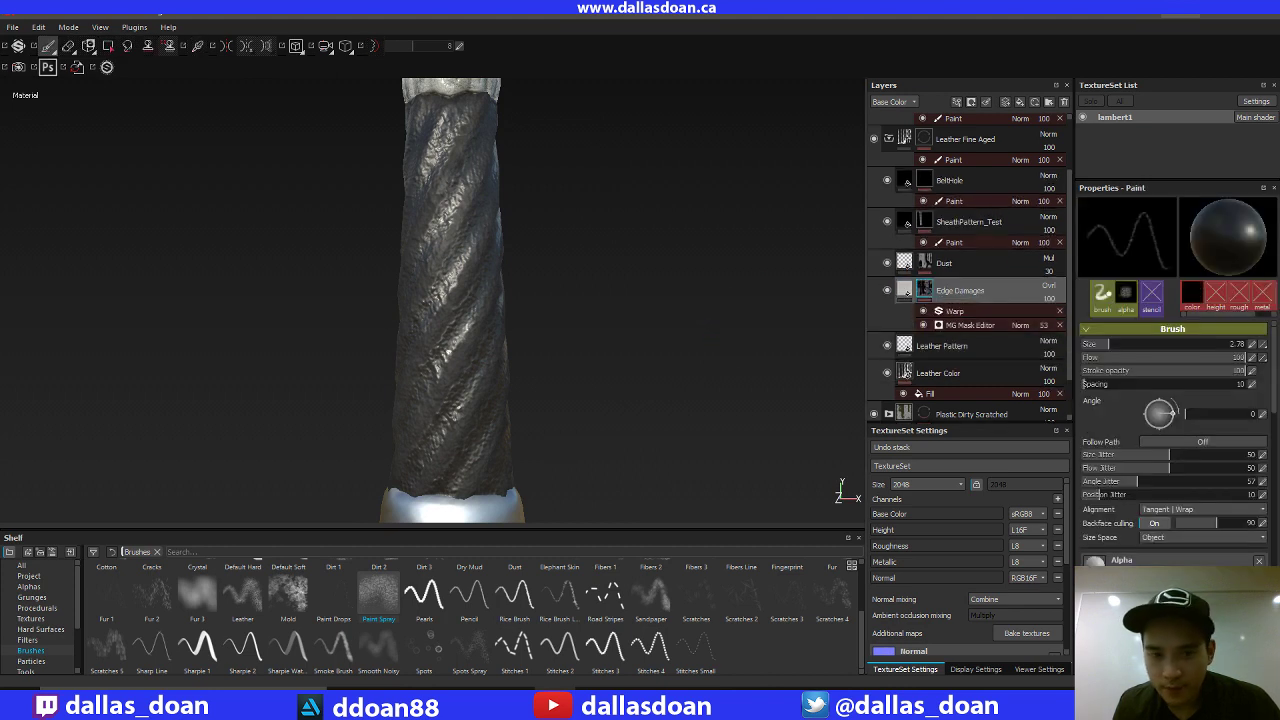
mouse_move(723, 364)
alt+mouse_down()
mouse_move(623, 186)
mouse_move(654, 373)
mouse_move(649, 326)
mouse_move(614, 317)
mouse_move(647, 322)
alt+mouse_up()
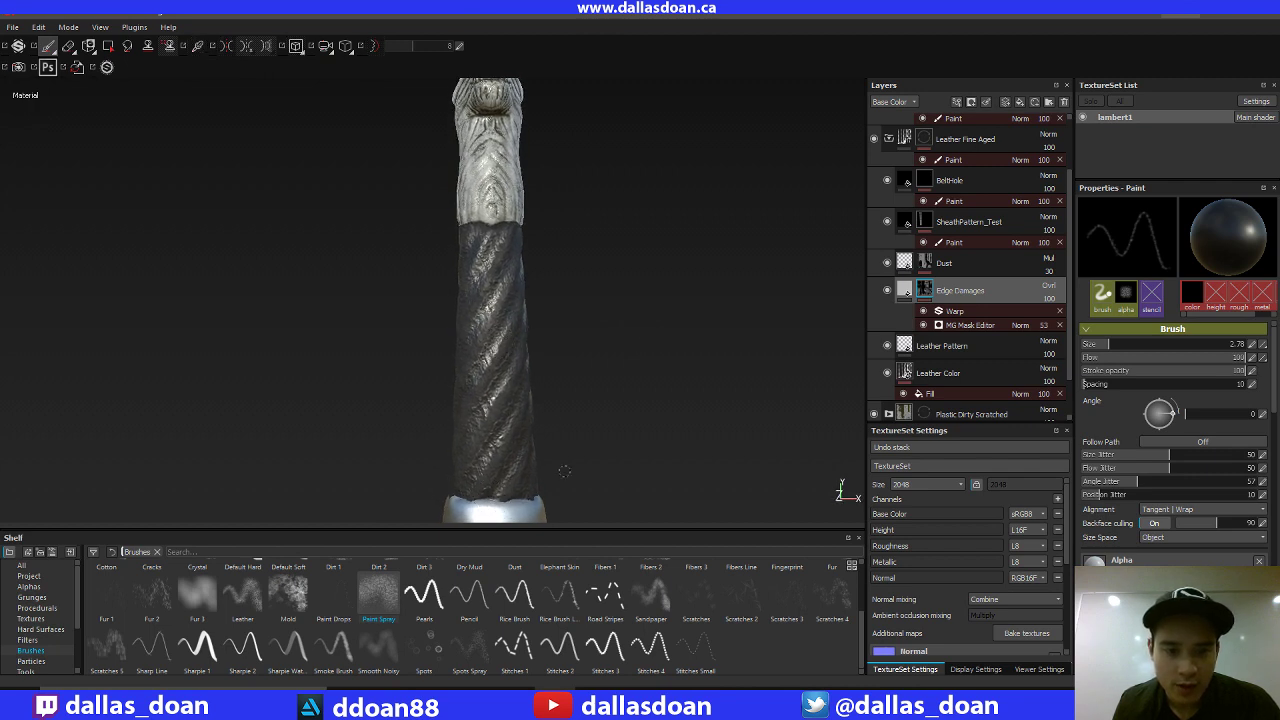
right_click(928, 292)
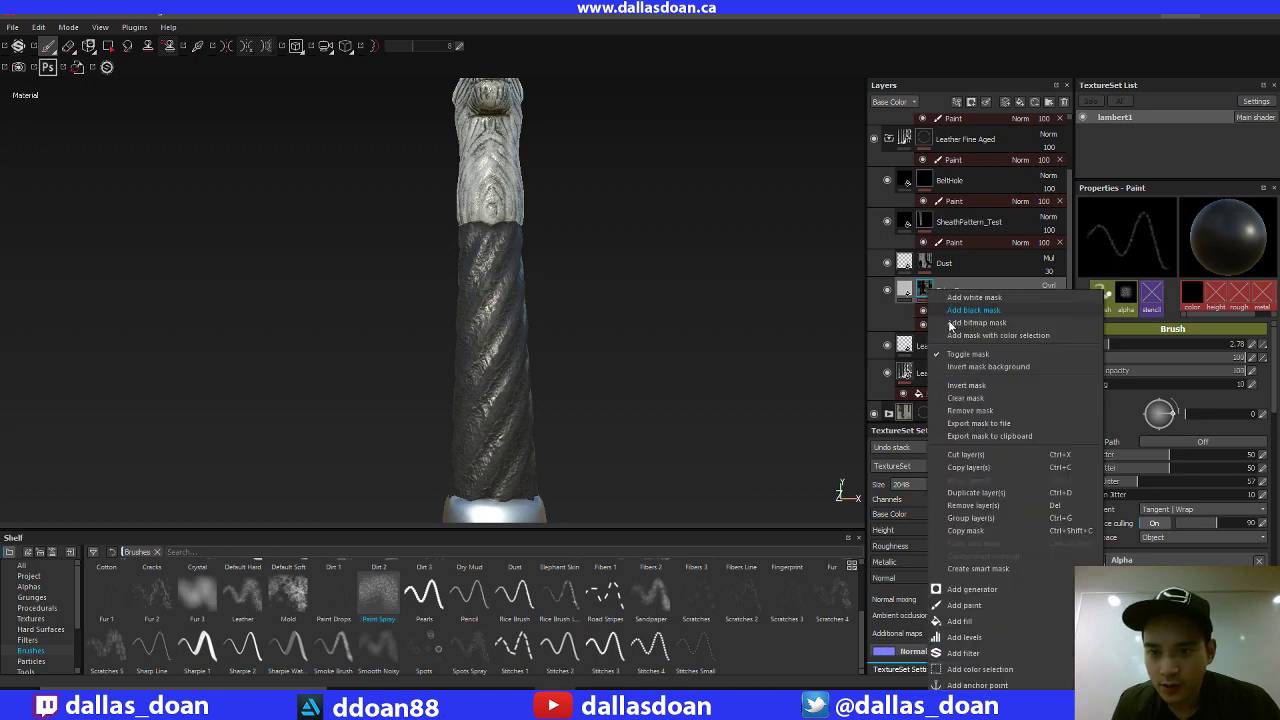
click(965, 605)
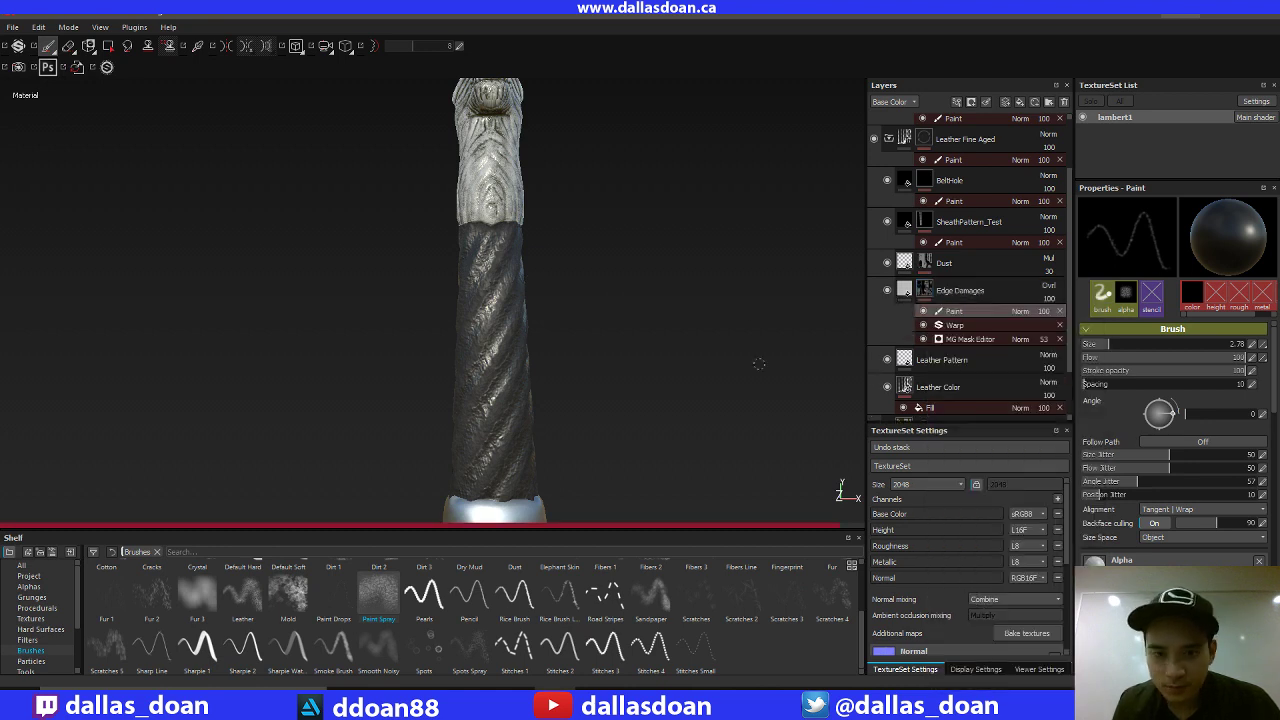
Enlarge the brush to about 12.05 and paint white on the Edge Damages mask over the front of the leather grip.
scroll(480, 311, up, 2)
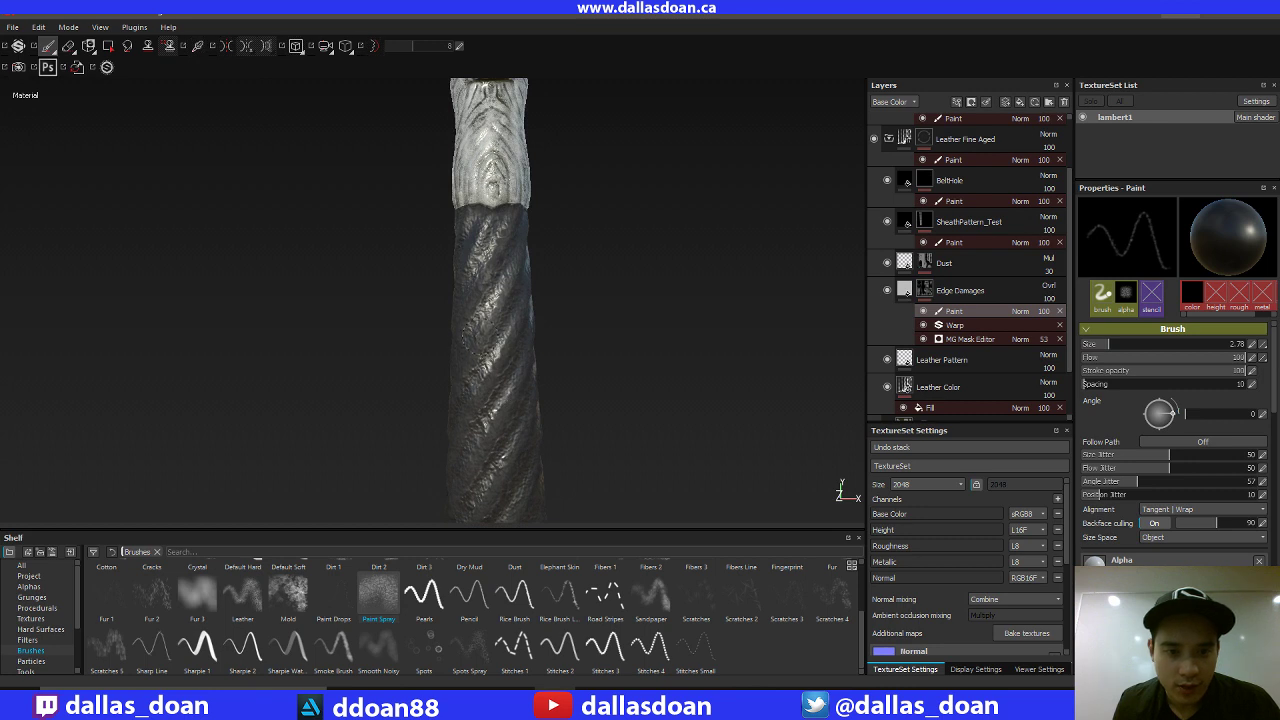
ctrl+right_drag(492, 333, 513, 325)
drag(495, 272, 490, 295)
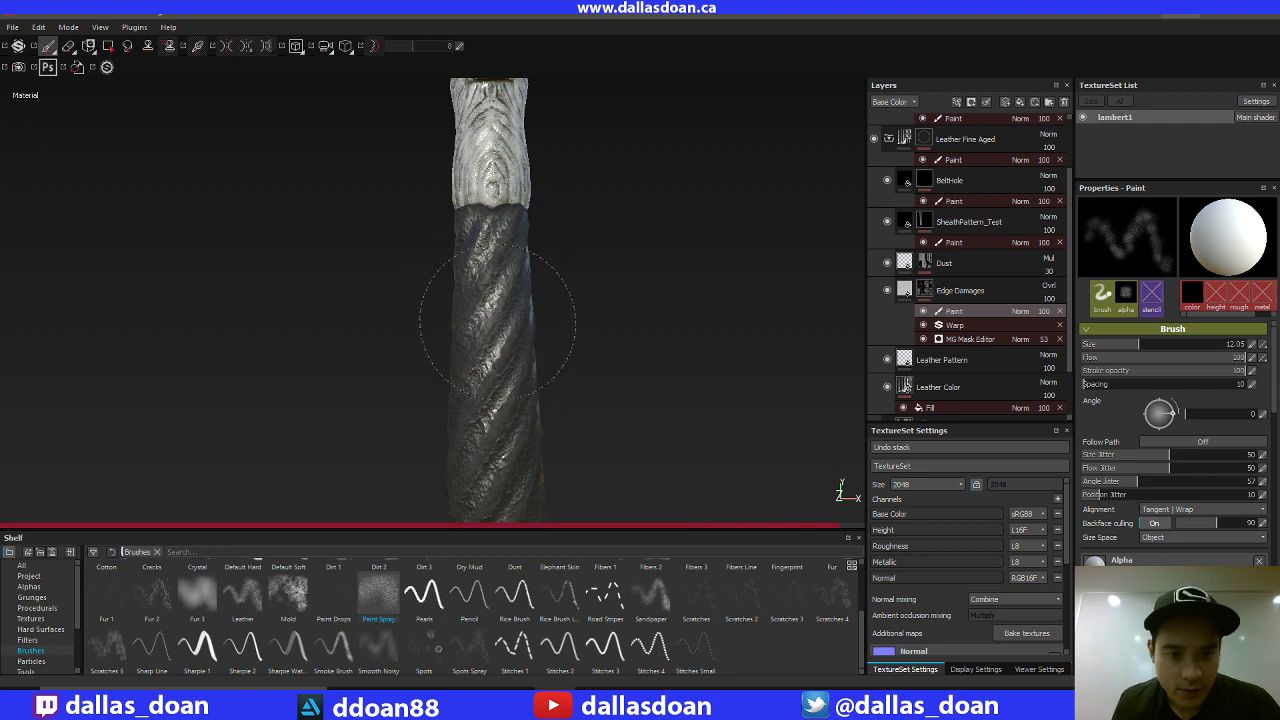
alt+middle_drag(653, 336, 645, 292)
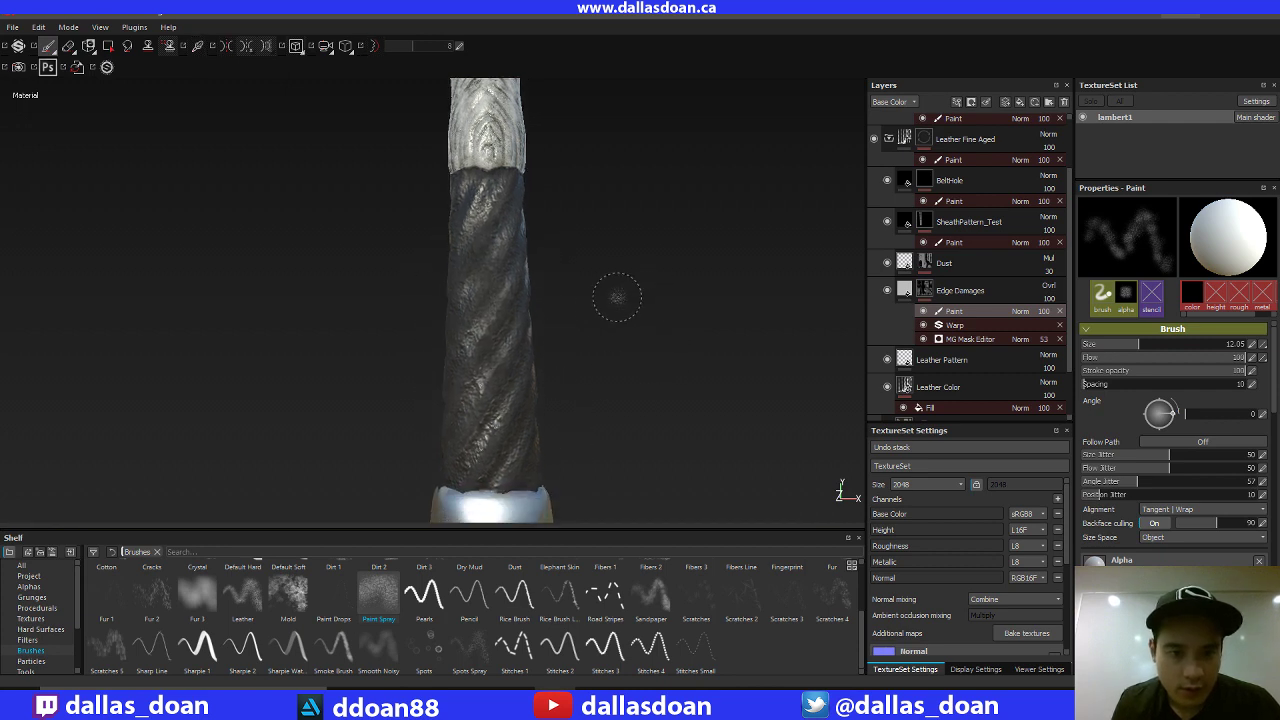
scroll(629, 266, up, 3)
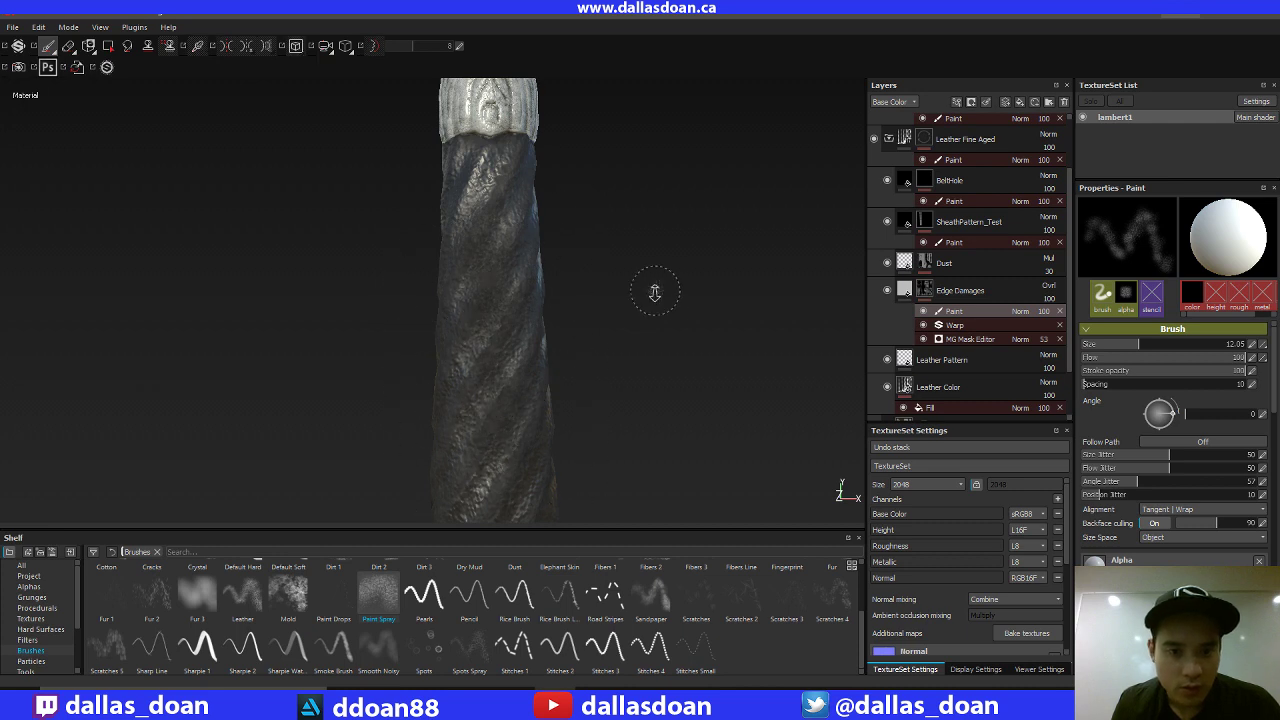
Paint the Edge Damages mask white around the sides and back of the leather grip.
alt+drag(651, 294, 600, 280)
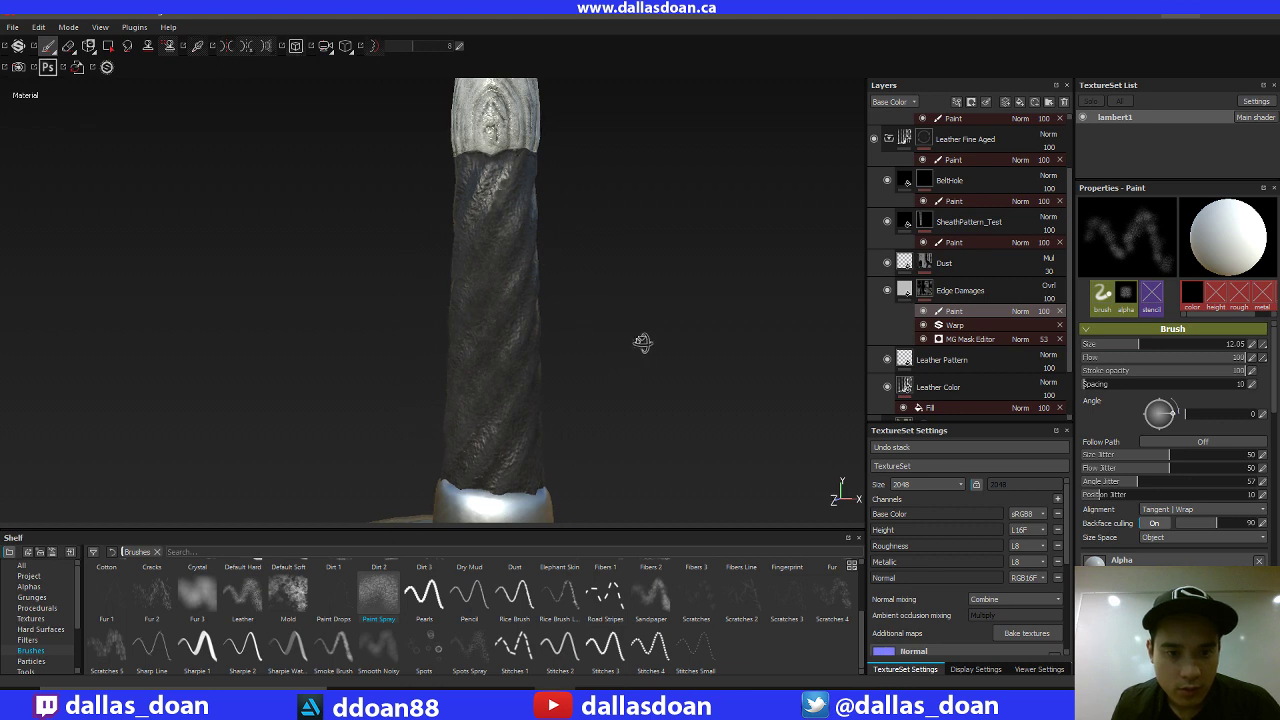
alt+drag(643, 343, 725, 336)
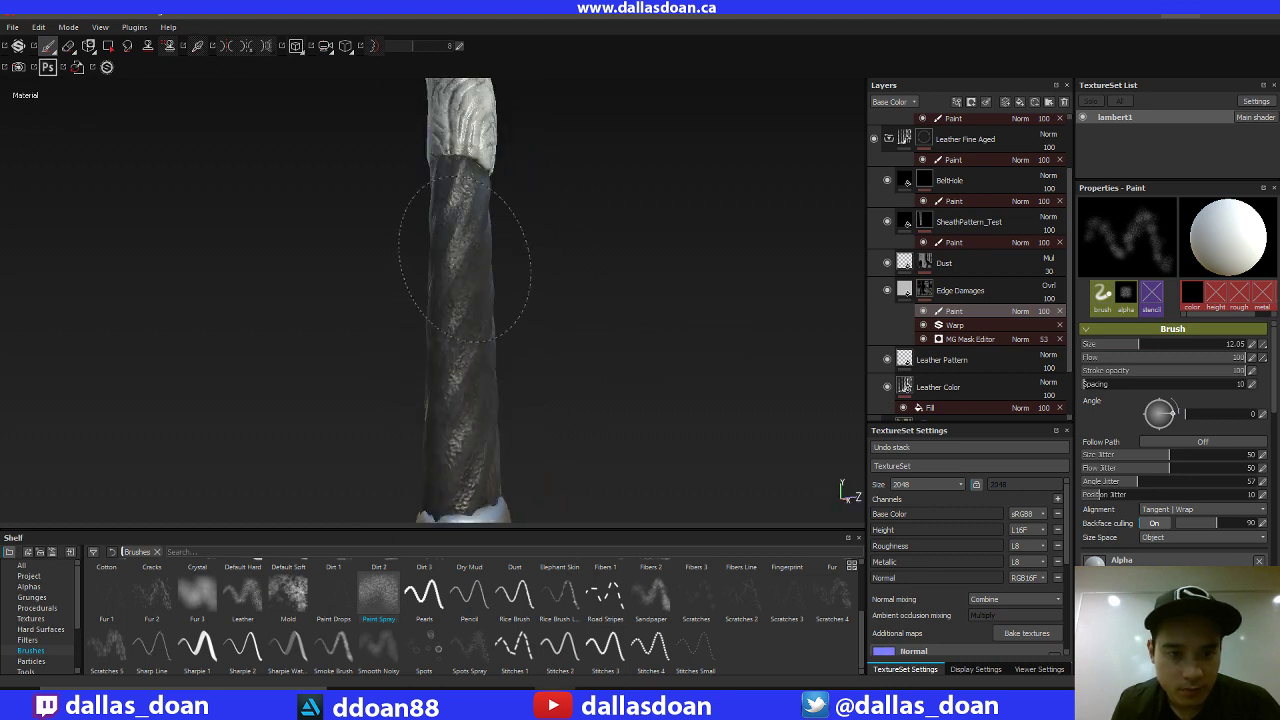
alt+drag(649, 334, 323, 289)
alt+drag(626, 238, 480, 240)
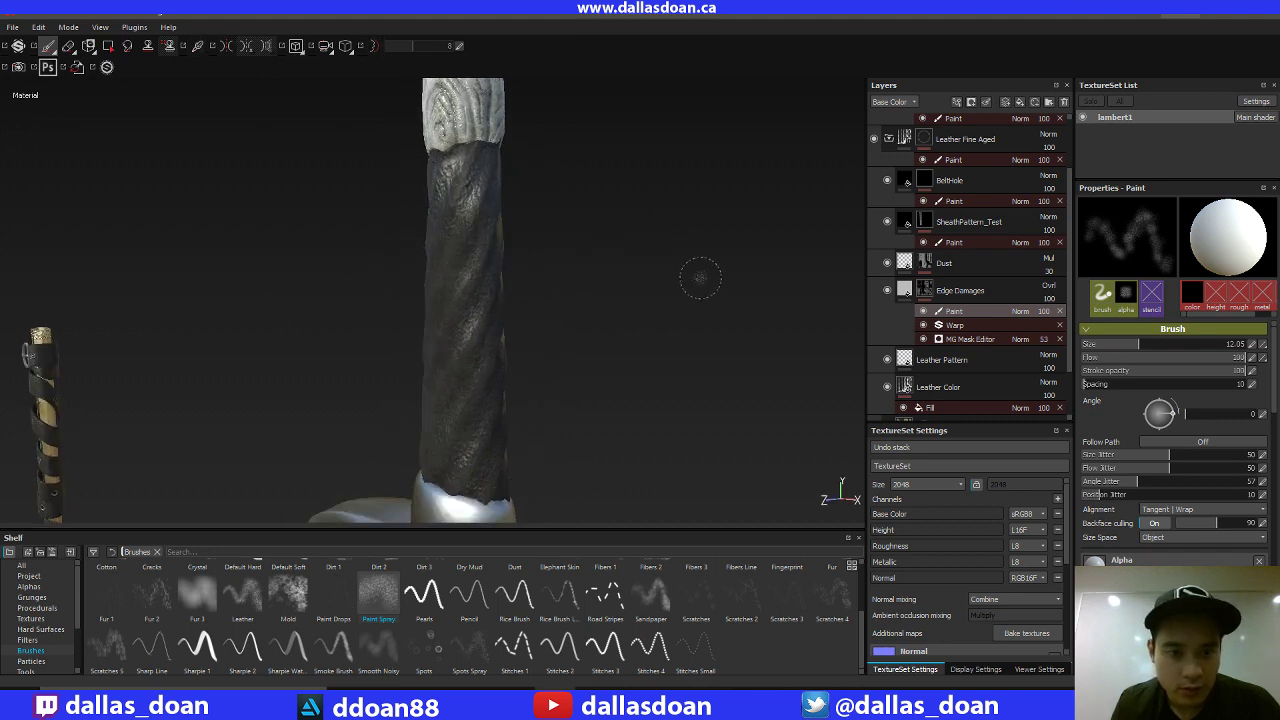
alt+drag(700, 277, 535, 251)
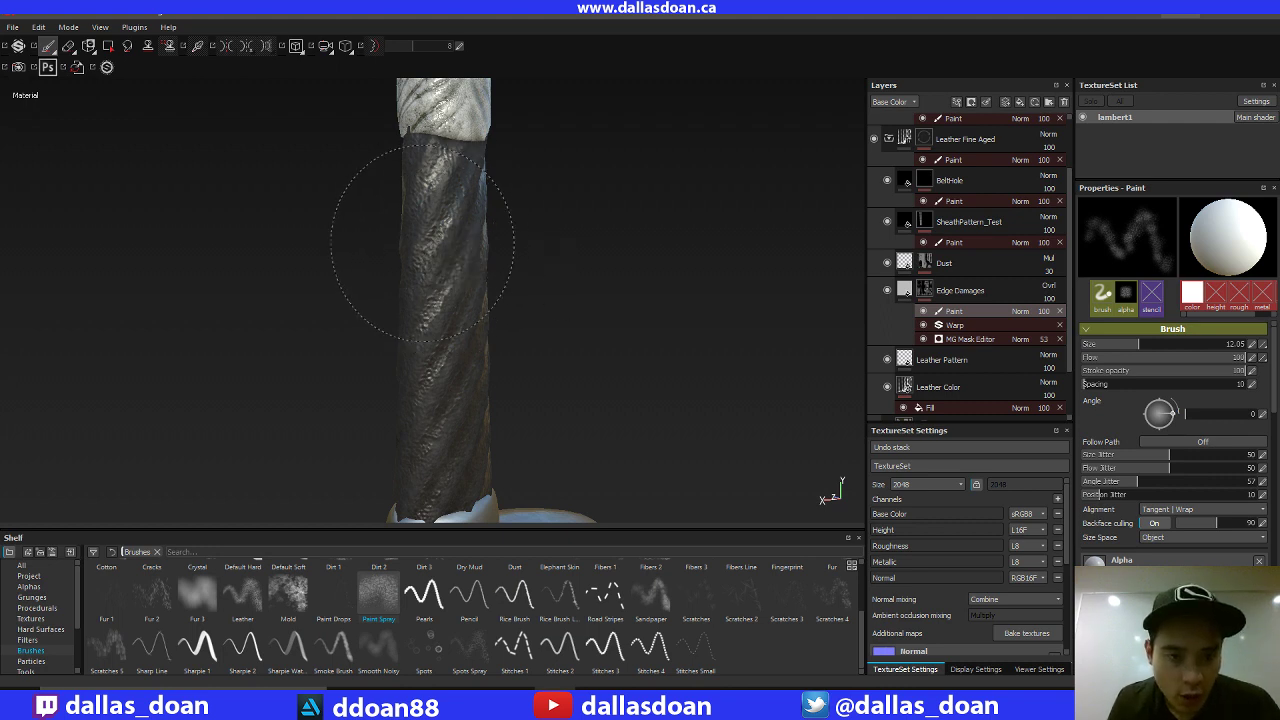
alt+drag(462, 430, 497, 302)
mouse_move(624, 362)
alt+mouse_down()
mouse_move(600, 294)
mouse_move(442, 390)
alt+mouse_up()
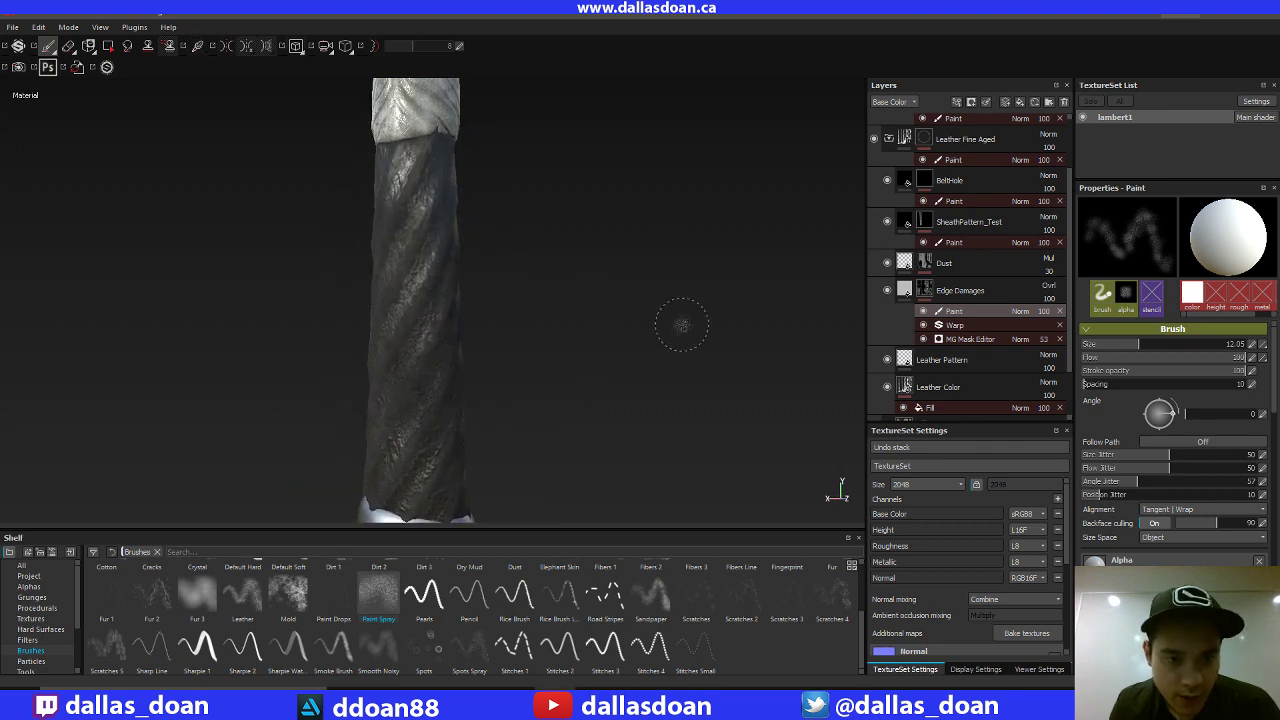
alt+drag(652, 307, 694, 316)
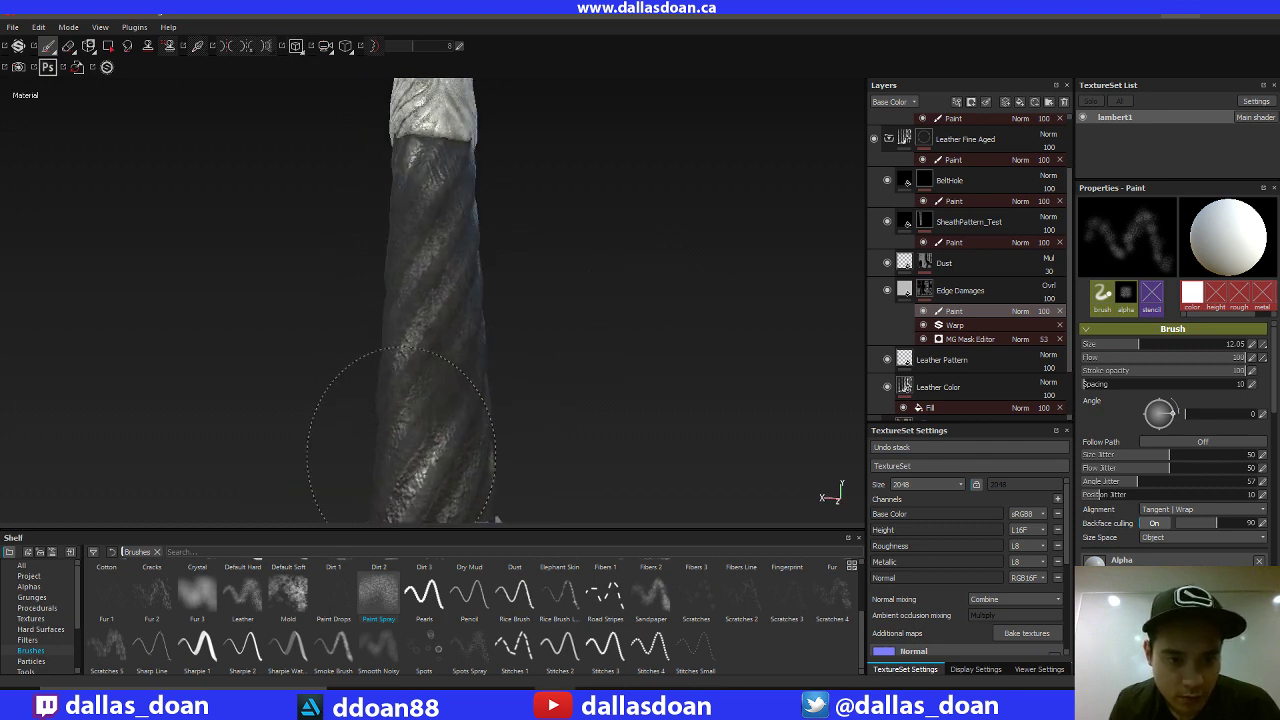
mouse_move(450, 380)
alt+mouse_down()
mouse_move(614, 291)
mouse_move(534, 289)
mouse_move(626, 284)
mouse_move(586, 311)
mouse_move(514, 301)
alt+mouse_up()
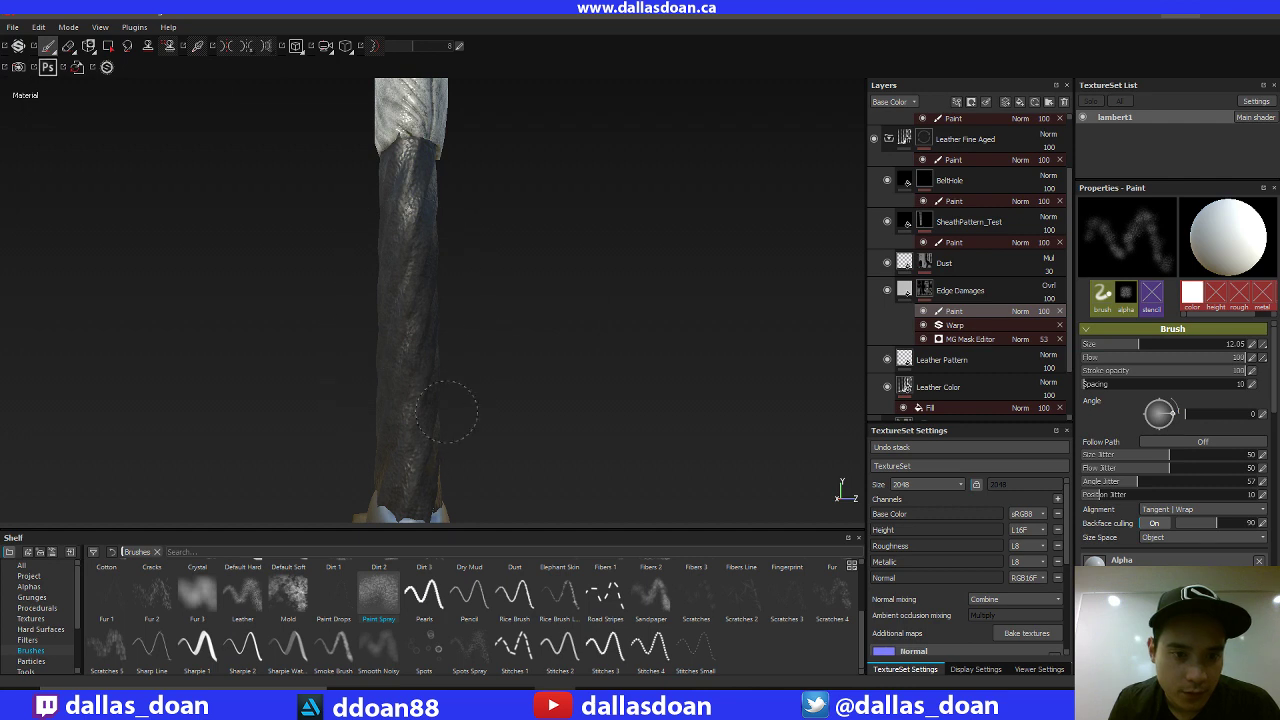
Check the whole hilt and paint over the remaining shiny areas on the upper front of the leather grip.
alt+drag(403, 355, 663, 279)
alt+right_drag(663, 279, 560, 115)
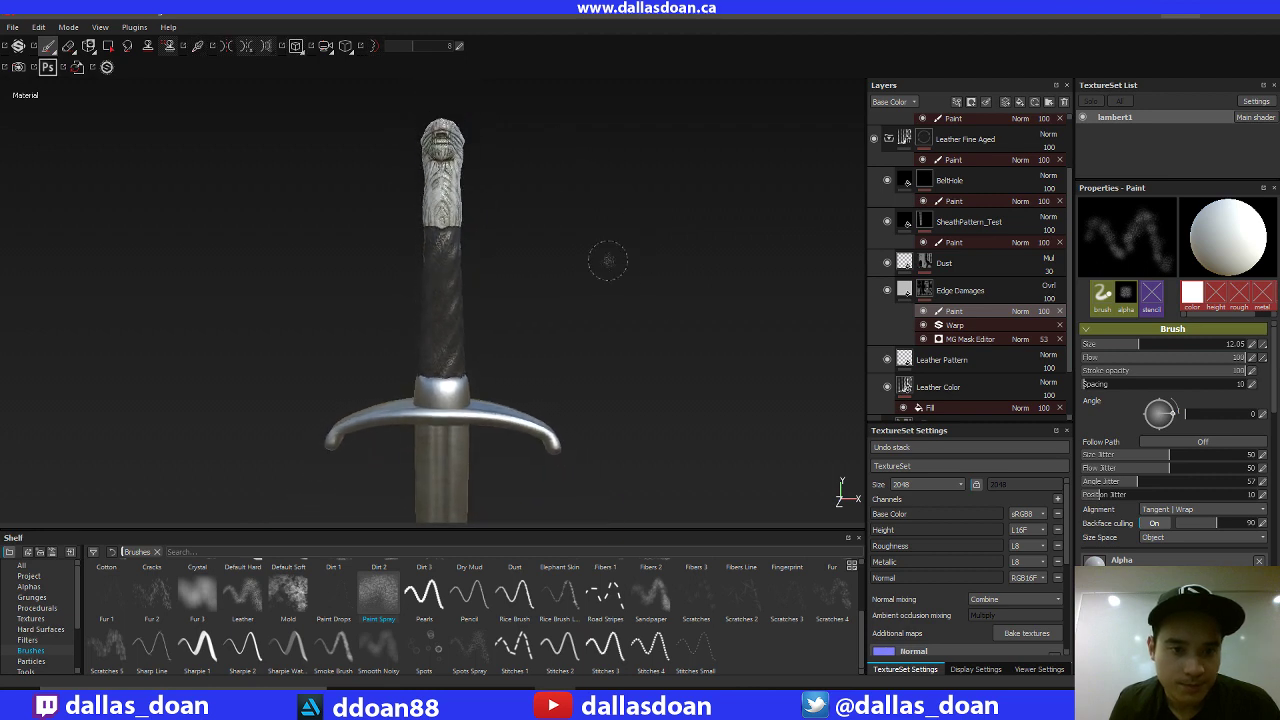
mouse_move(608, 260)
alt+right_down()
mouse_move(591, 249)
mouse_move(655, 421)
mouse_move(651, 294)
alt+right_up()
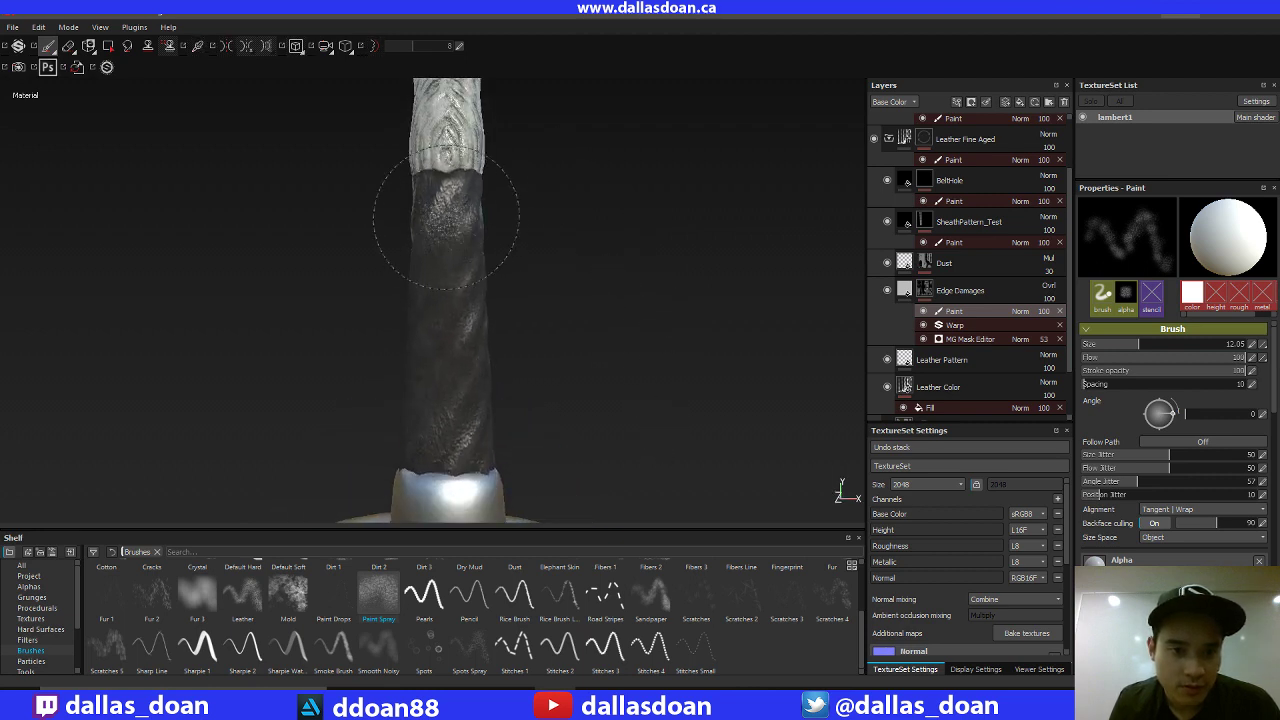
mouse_move(675, 304)
alt+mouse_down()
mouse_move(663, 243)
mouse_move(638, 296)
alt+mouse_up()
mouse_move(462, 278)
alt+mouse_down()
mouse_move(663, 294)
mouse_move(548, 330)
alt+mouse_up()
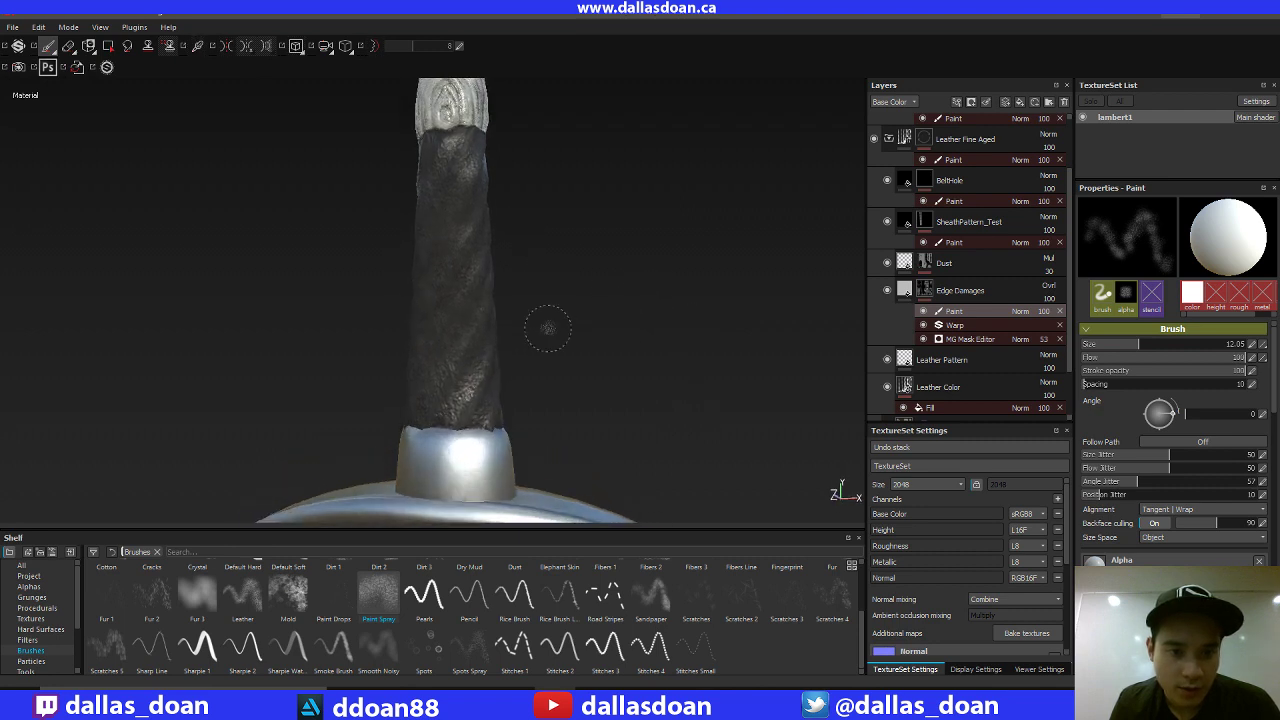
Compare the textured hilt and leather grip with the reference photo of the sword in its scabbard.
mouse_move(733, 318)
alt+mouse_down()
mouse_move(583, 323)
mouse_move(523, 234)
mouse_move(461, 226)
alt+mouse_up()
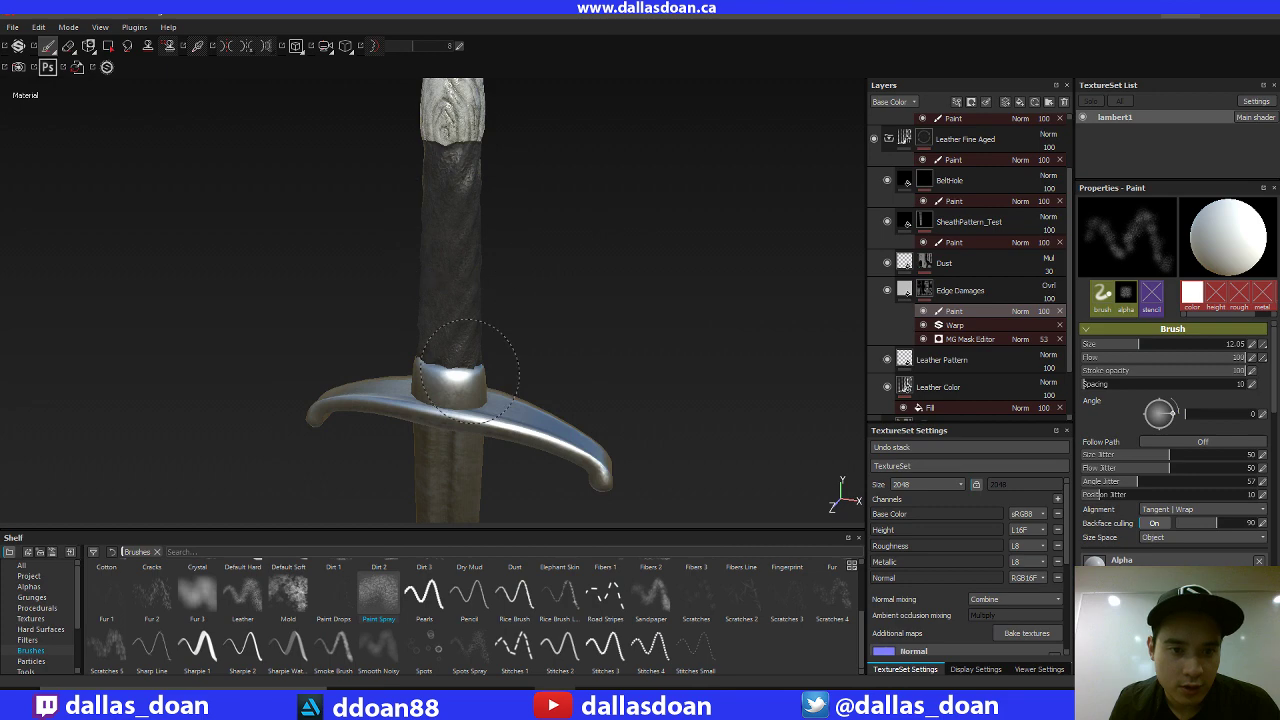
mouse_move(466, 368)
alt+mouse_down()
mouse_move(608, 266)
mouse_move(649, 268)
alt+mouse_up()
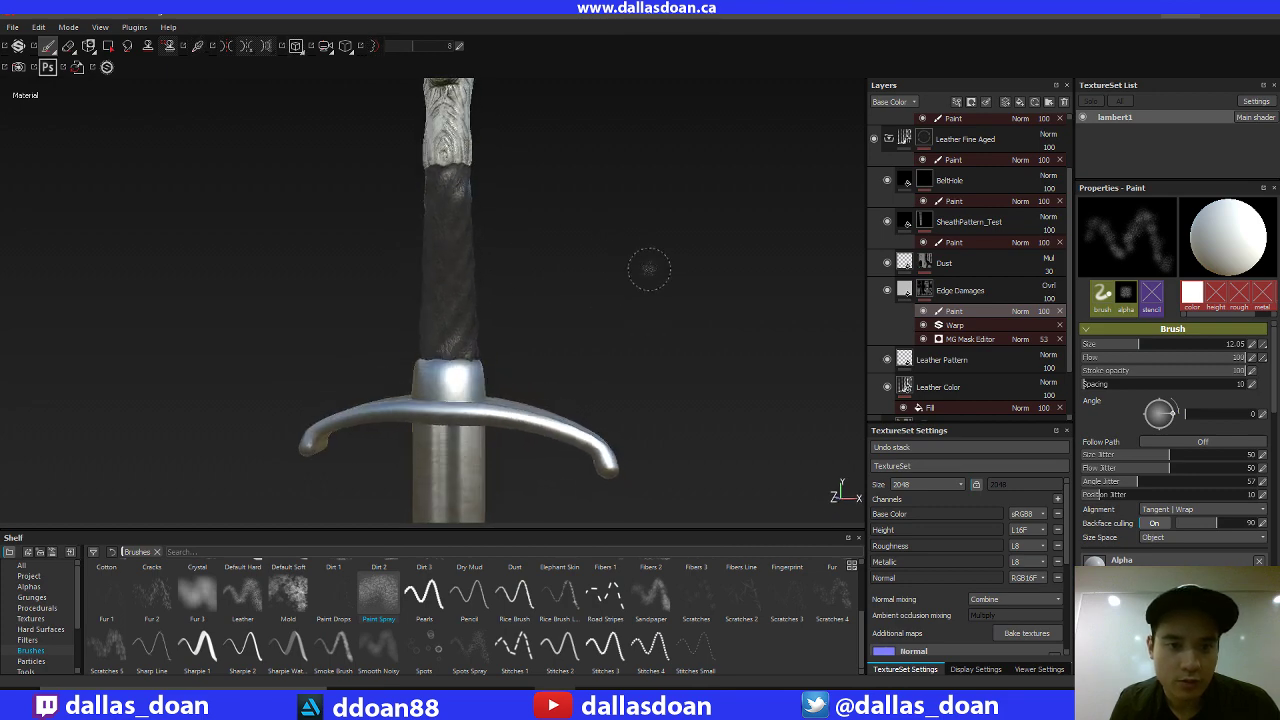
mouse_move(649, 268)
alt+right_down()
mouse_move(580, 281)
mouse_move(538, 242)
alt+right_up()
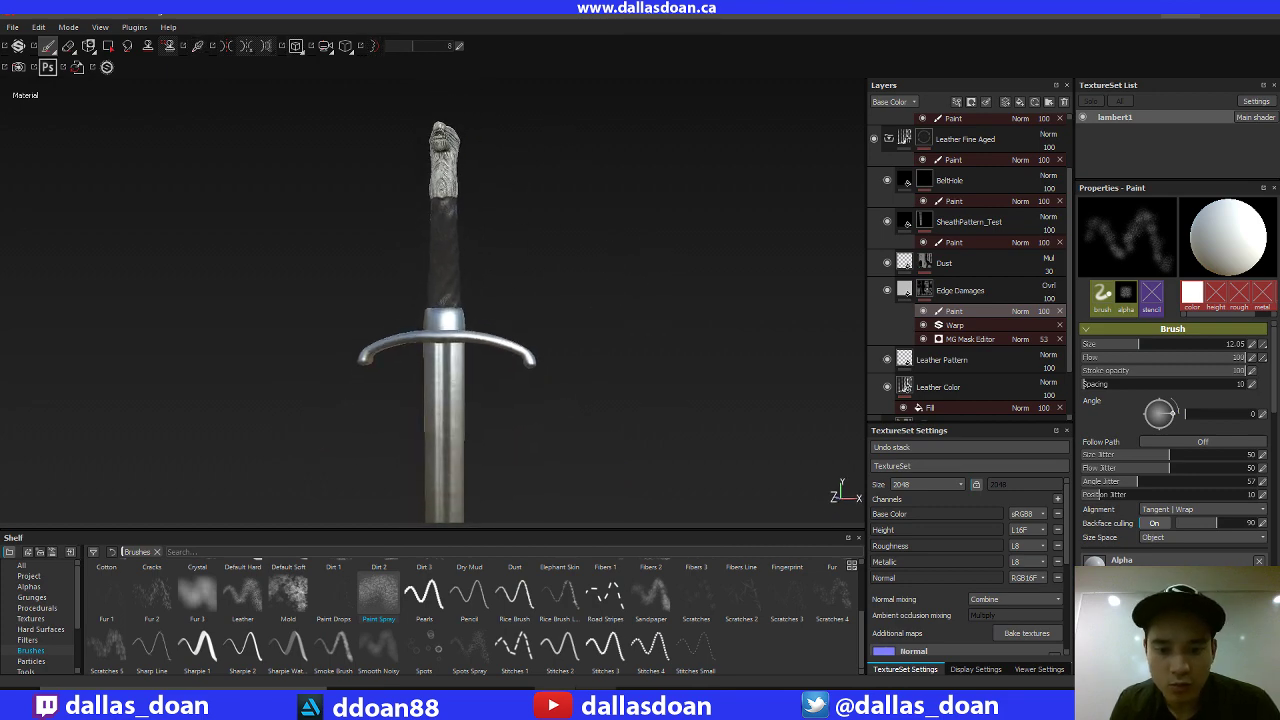
click(596, 698)
click(596, 698)
click(596, 698)
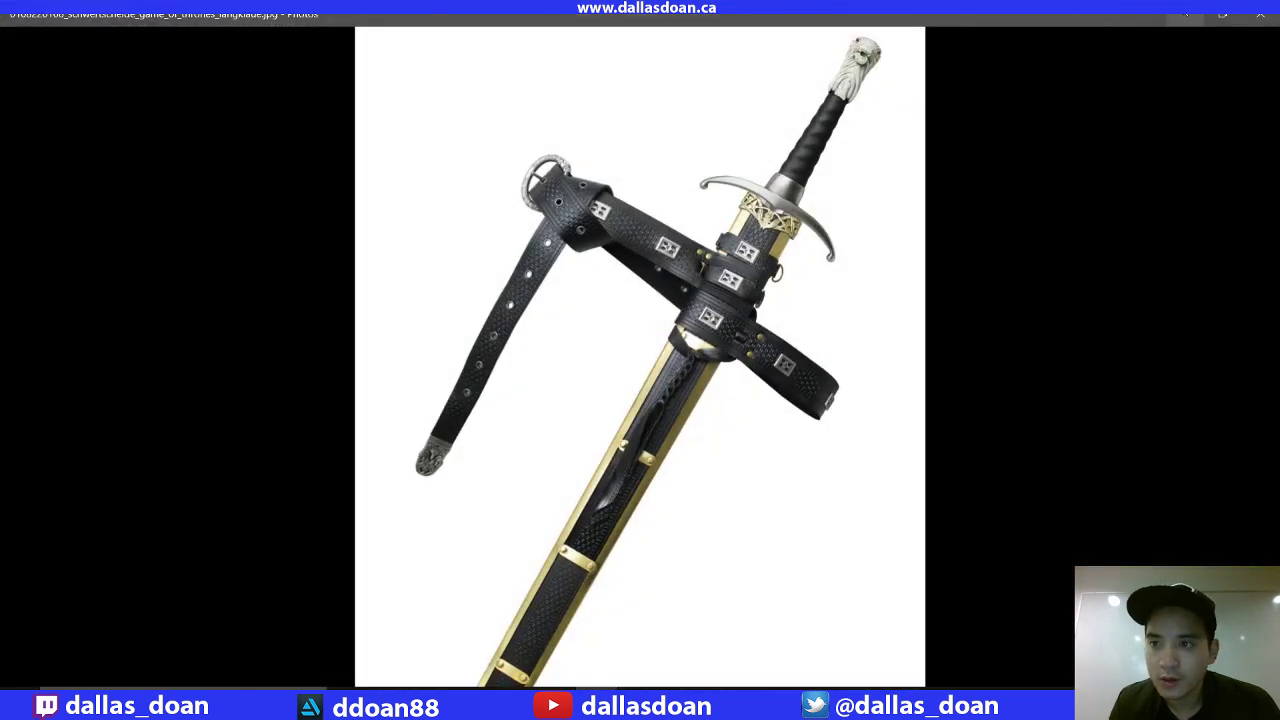
key(alt+Tab)
Set the opacity of the paint effect in the Edge Damages mask to 47.
mouse_move(632, 266)
alt+right_down()
mouse_move(597, 306)
mouse_move(659, 344)
alt+right_up()
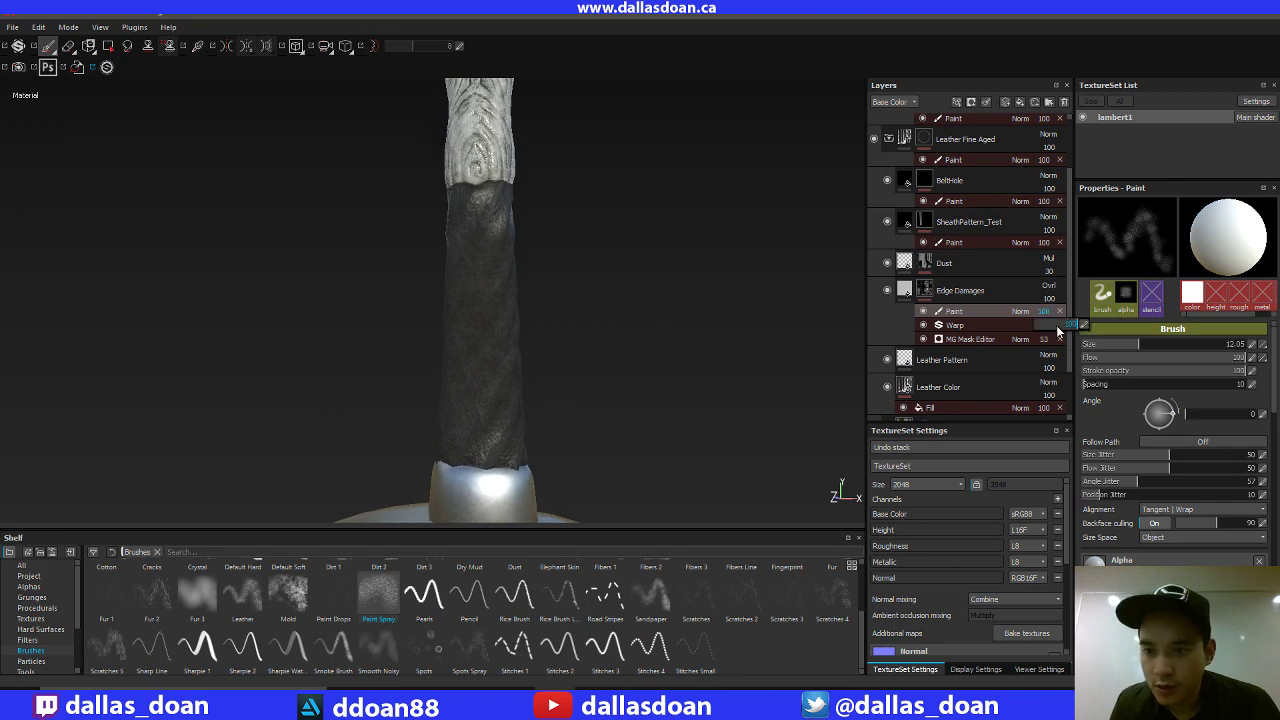
drag(1057, 330, 1062, 337)
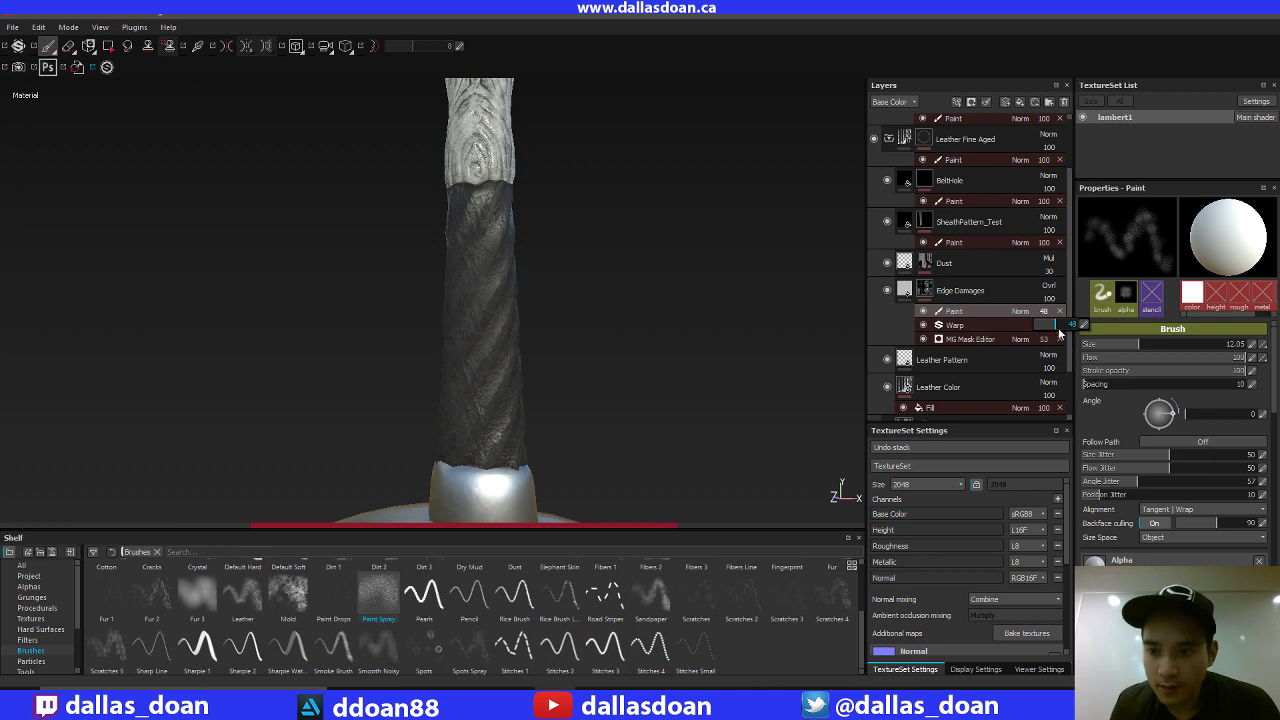
drag(1058, 326, 1068, 326)
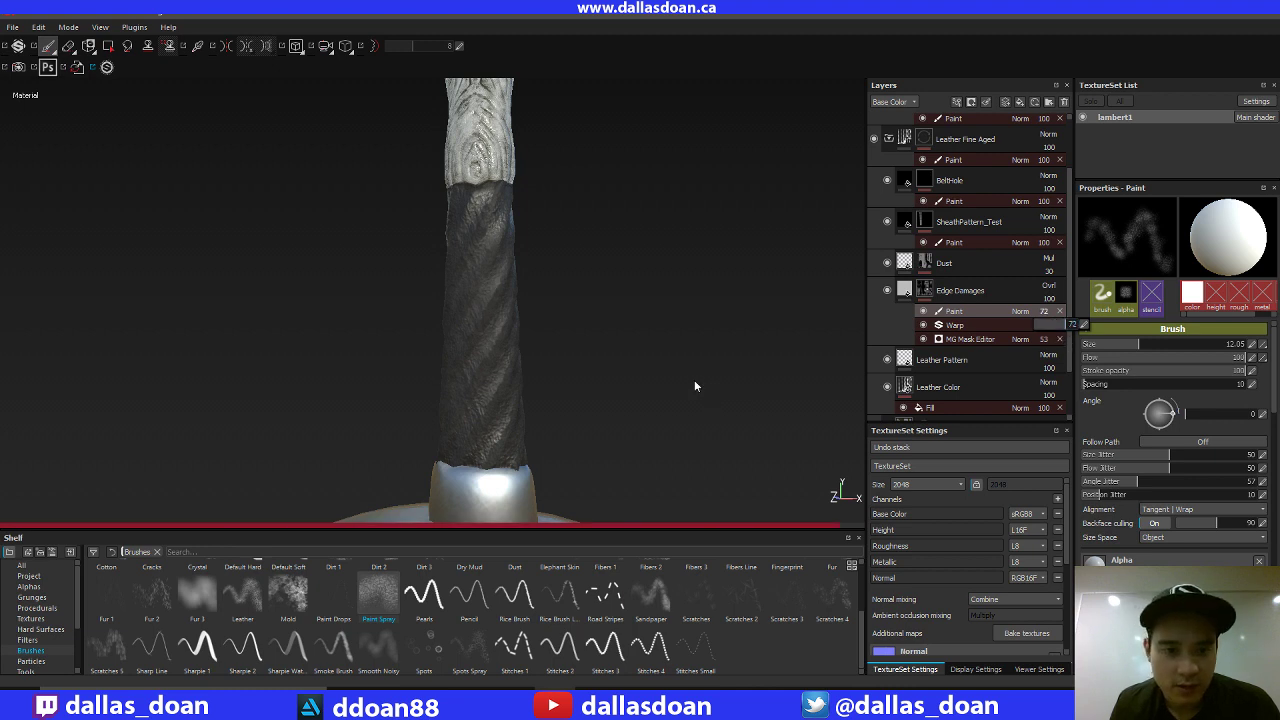
alt+drag(710, 403, 622, 319)
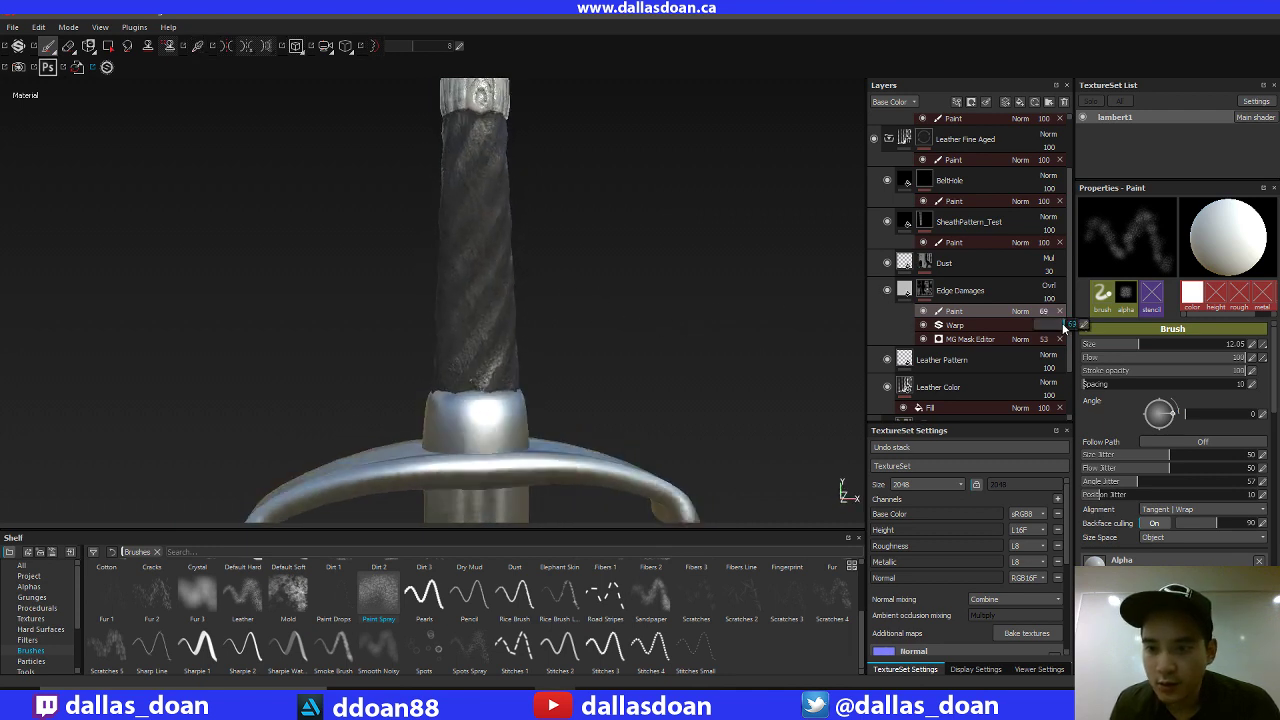
drag(1064, 328, 1059, 330)
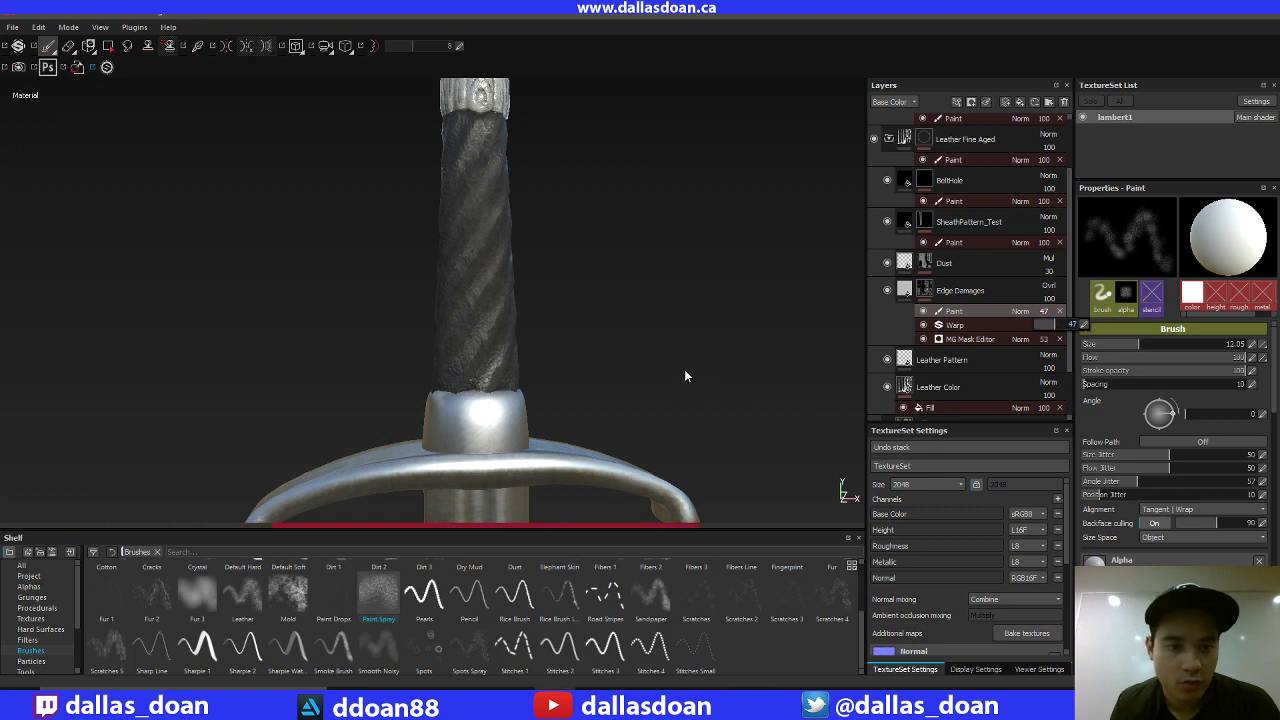
Delete the SheathPattern_Test layer and collapse the Leather Fine Aged folder.
alt+right_drag(700, 347, 657, 274)
alt+drag(657, 274, 591, 334)
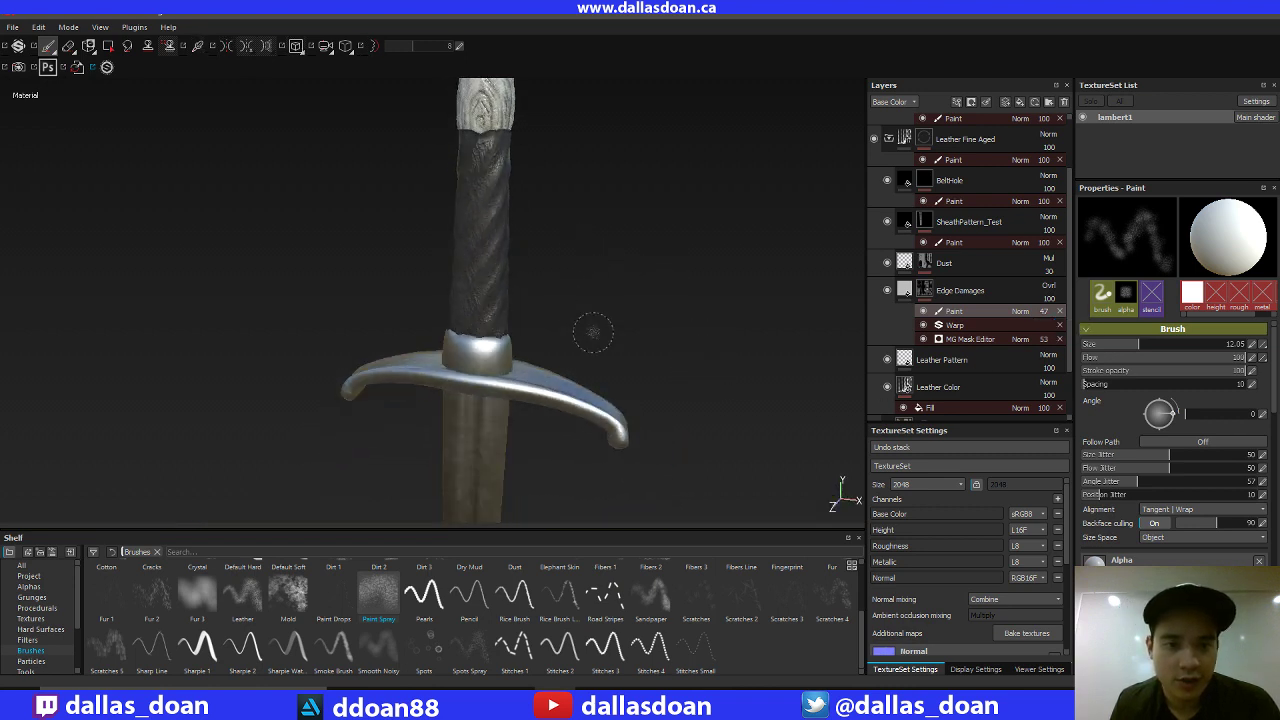
alt+right_drag(591, 334, 599, 317)
mouse_move(598, 316)
alt+mouse_down()
mouse_move(606, 263)
mouse_move(646, 274)
mouse_move(603, 291)
mouse_move(587, 318)
mouse_move(663, 317)
mouse_move(651, 337)
mouse_move(710, 308)
mouse_move(760, 334)
mouse_move(726, 286)
mouse_move(649, 400)
mouse_move(675, 291)
mouse_move(703, 337)
mouse_move(634, 314)
mouse_move(646, 291)
alt+mouse_up()
alt+right_drag(646, 291, 706, 418)
alt+middle_drag(706, 418, 686, 374)
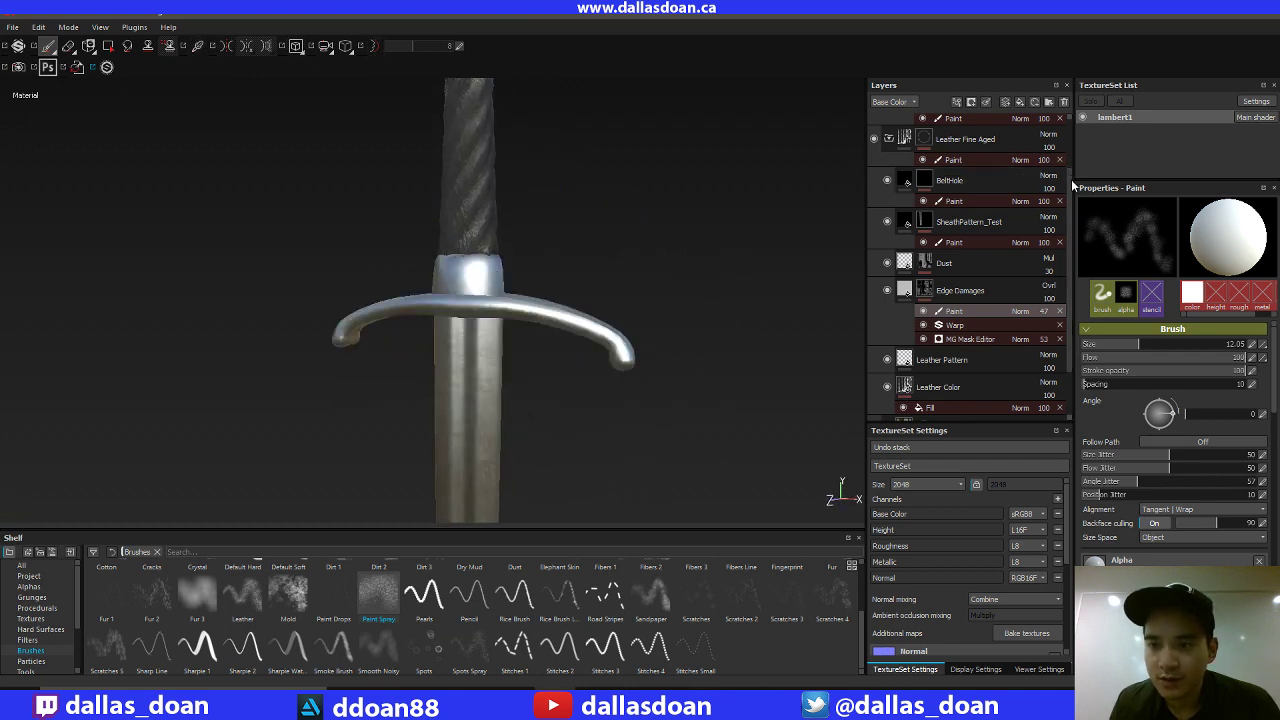
scroll(1062, 165, up, 3)
drag(945, 277, 892, 160)
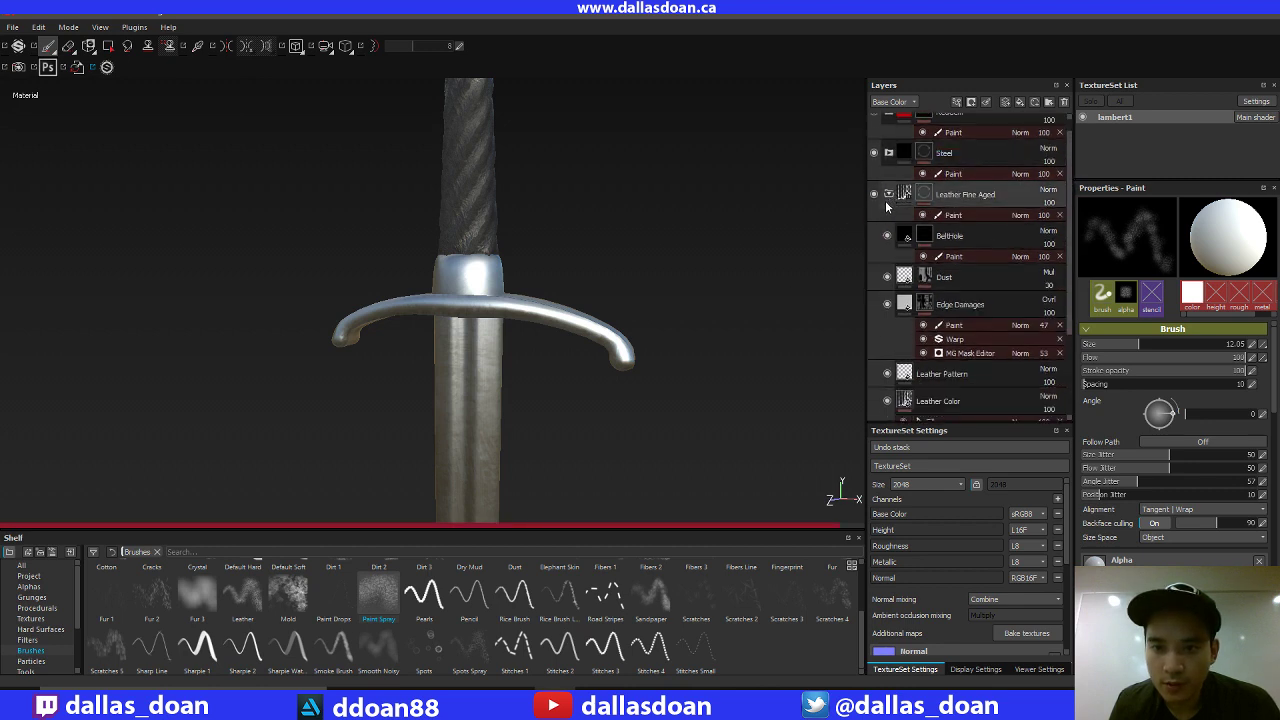
click(888, 194)
Check the streaming status in OBS and the Twitch chat in Chrome, minimizing both windows after viewing.
alt+middle_drag(676, 354, 712, 306)
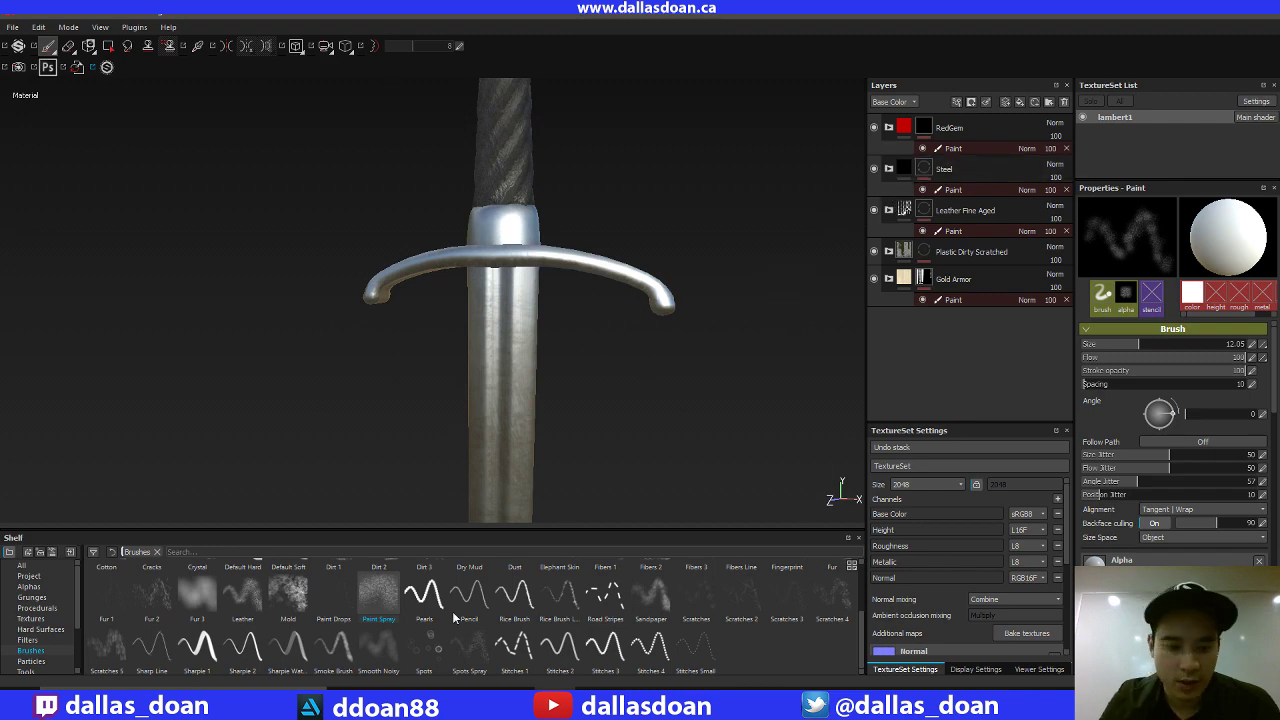
click(473, 704)
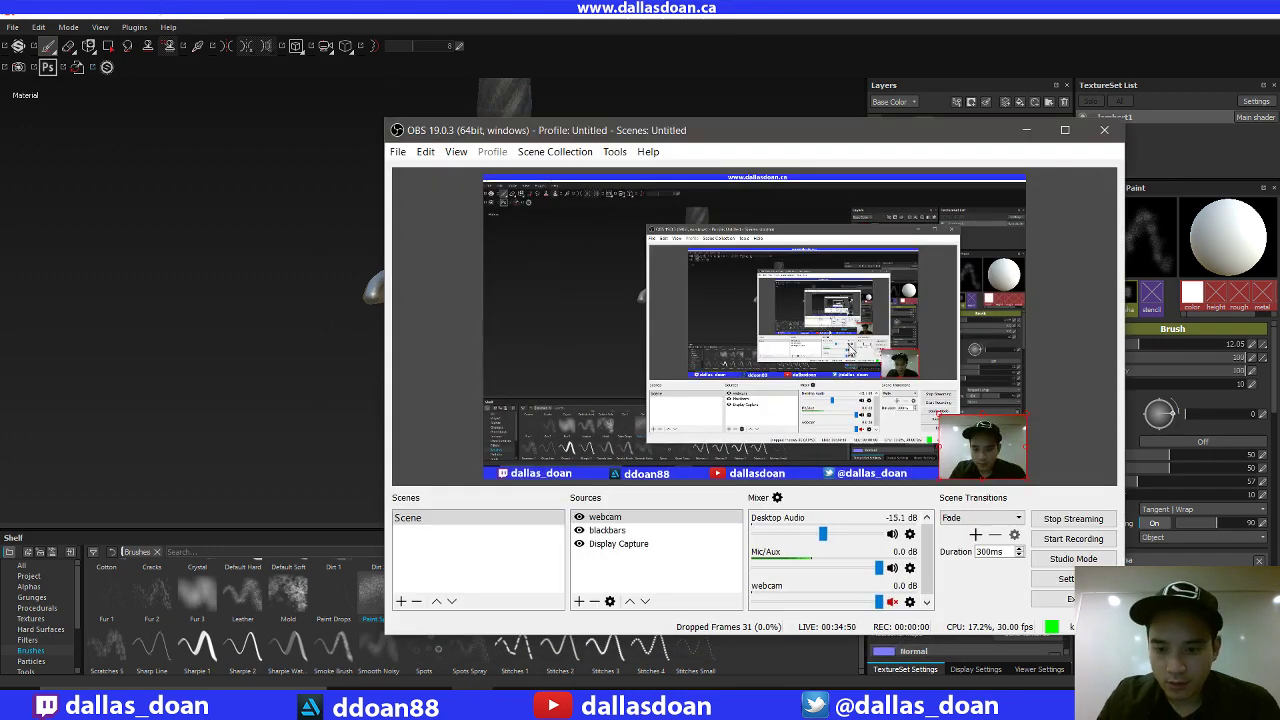
click(1026, 133)
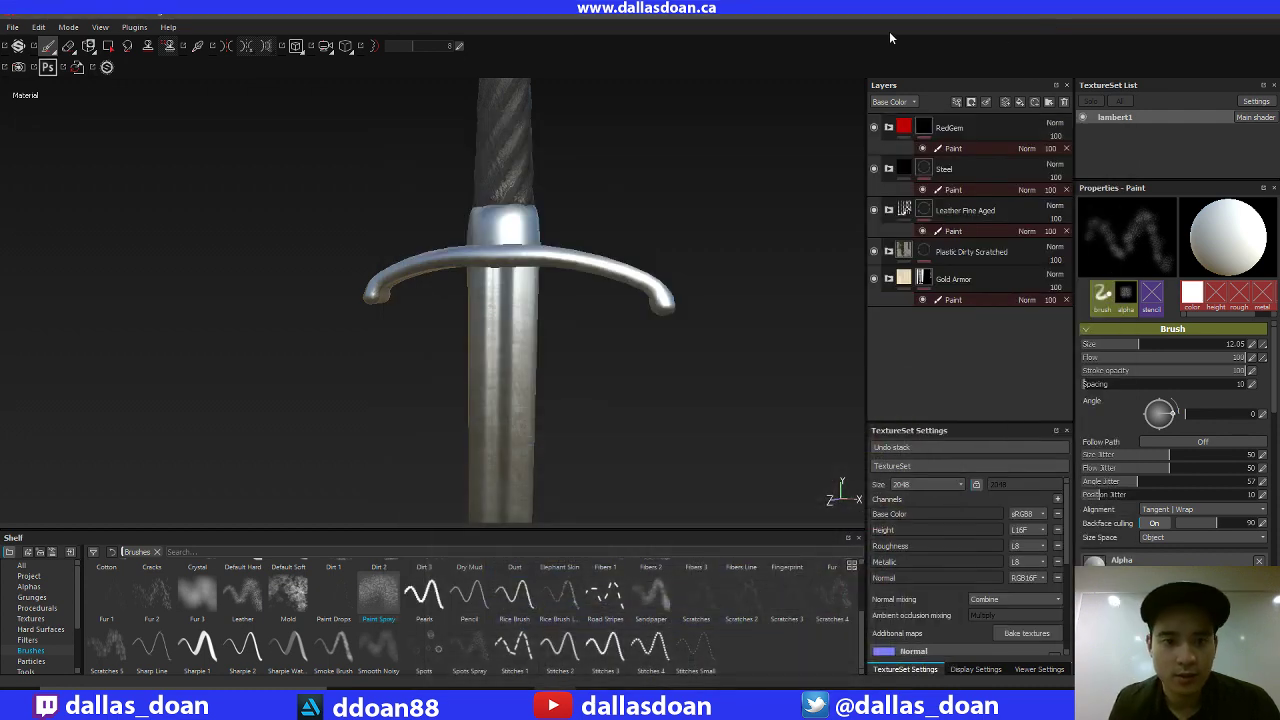
alt+drag(541, 390, 549, 362)
click(431, 702)
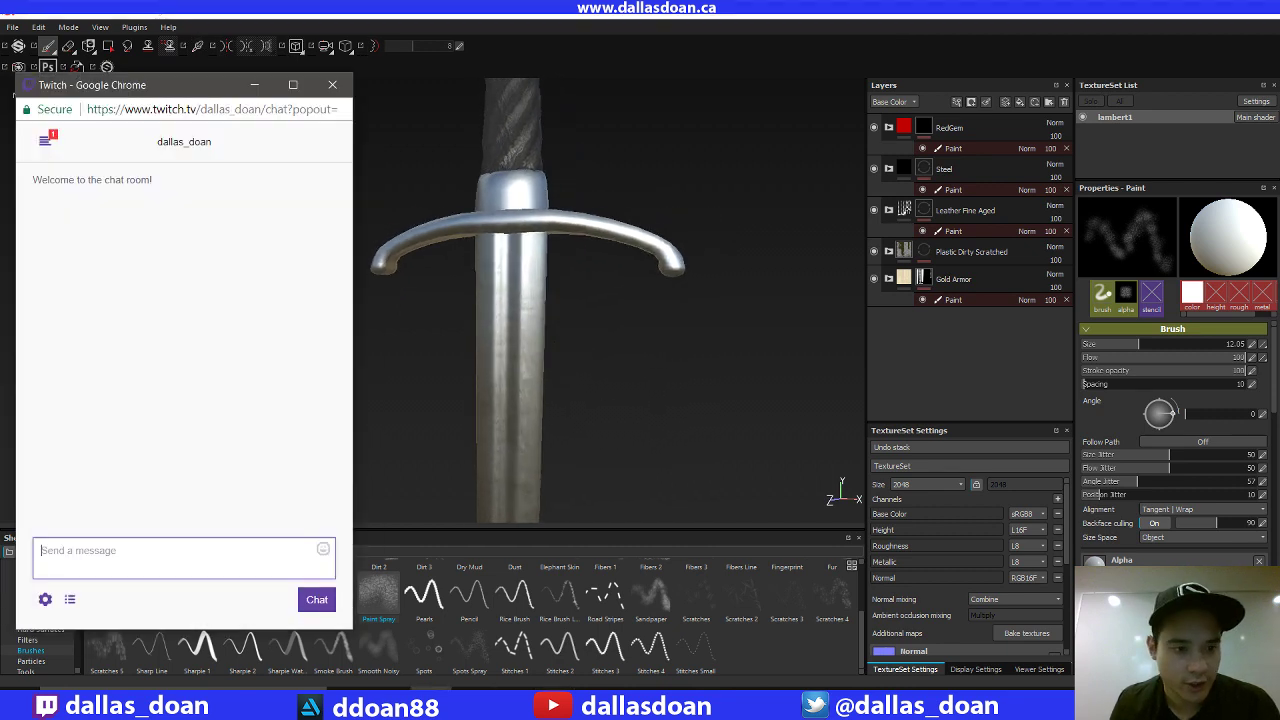
click(254, 84)
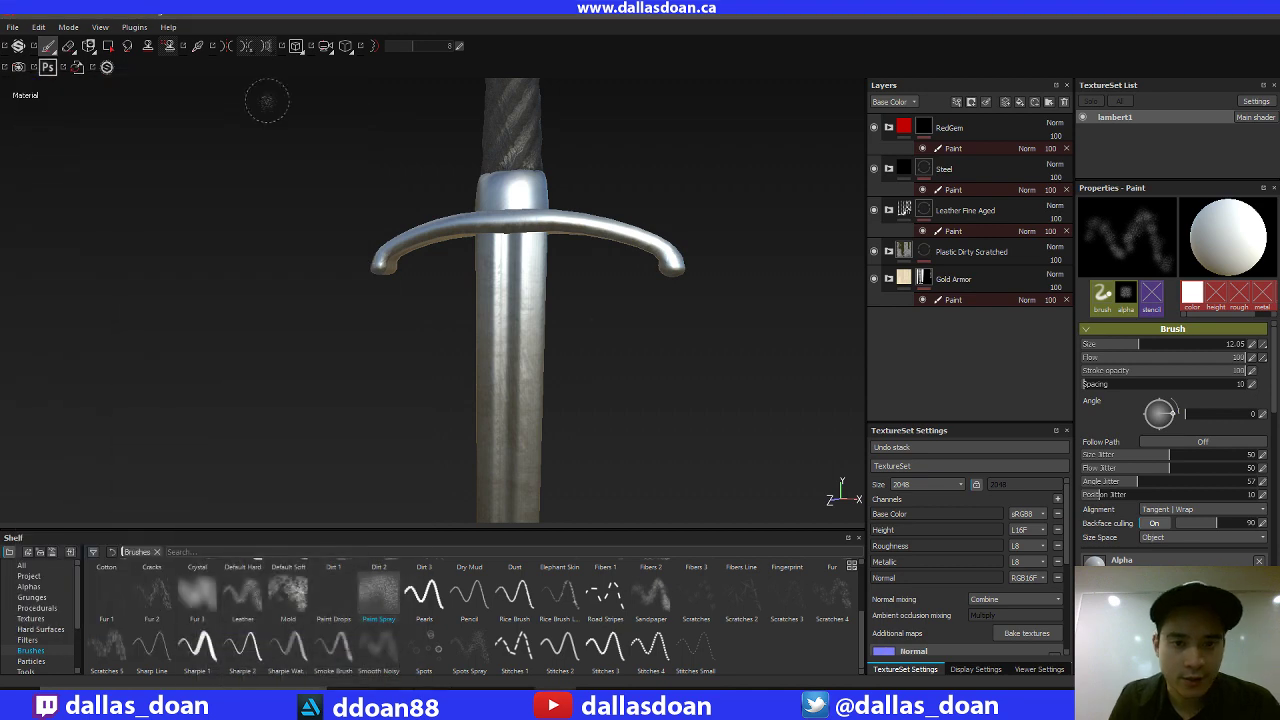
Expand the Steel folder, select its Surface Details layer and shift the height to a slightly negative value.
mouse_move(652, 375)
alt+mouse_down()
mouse_move(690, 320)
mouse_move(793, 255)
alt+mouse_up()
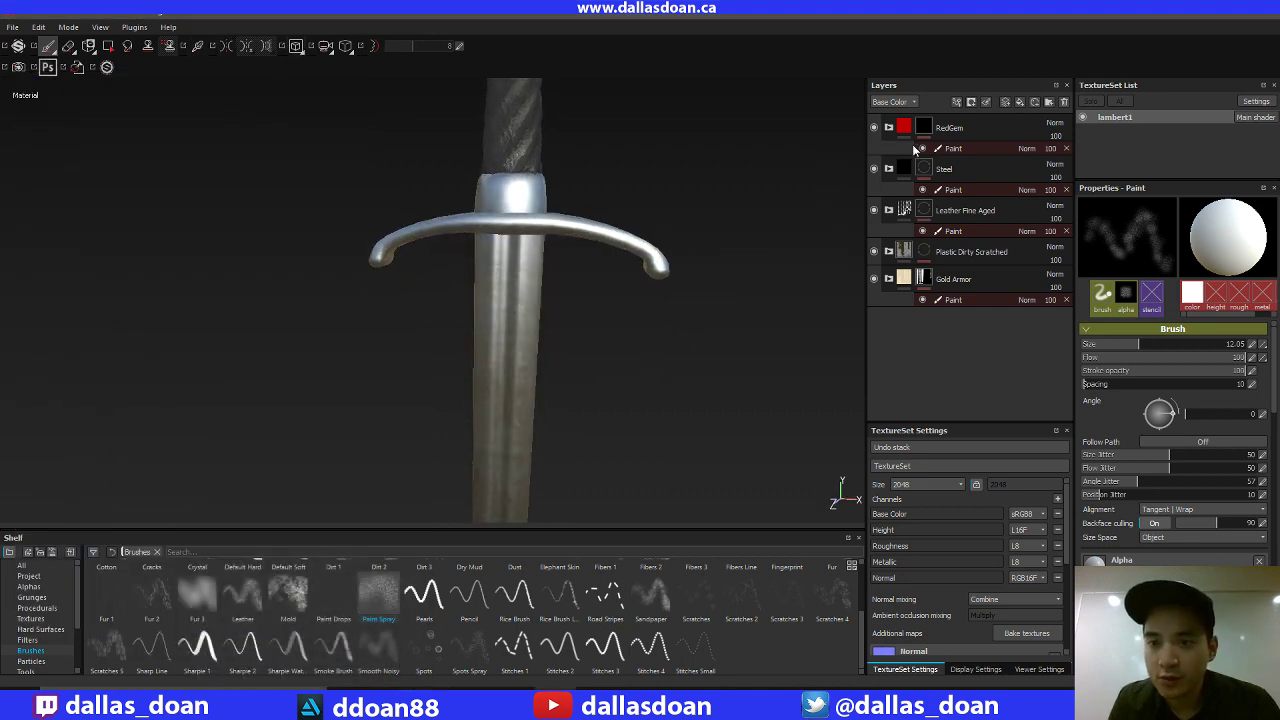
click(888, 168)
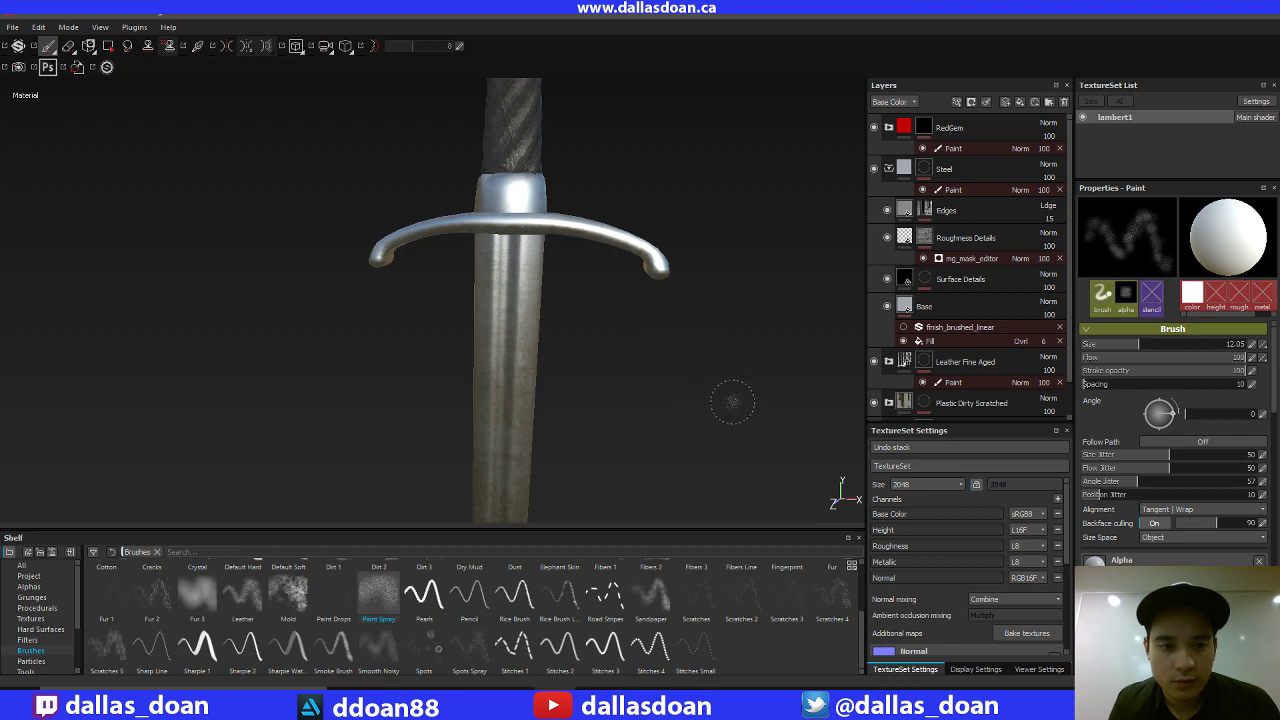
alt+drag(721, 396, 772, 305)
alt+middle_drag(716, 236, 651, 52)
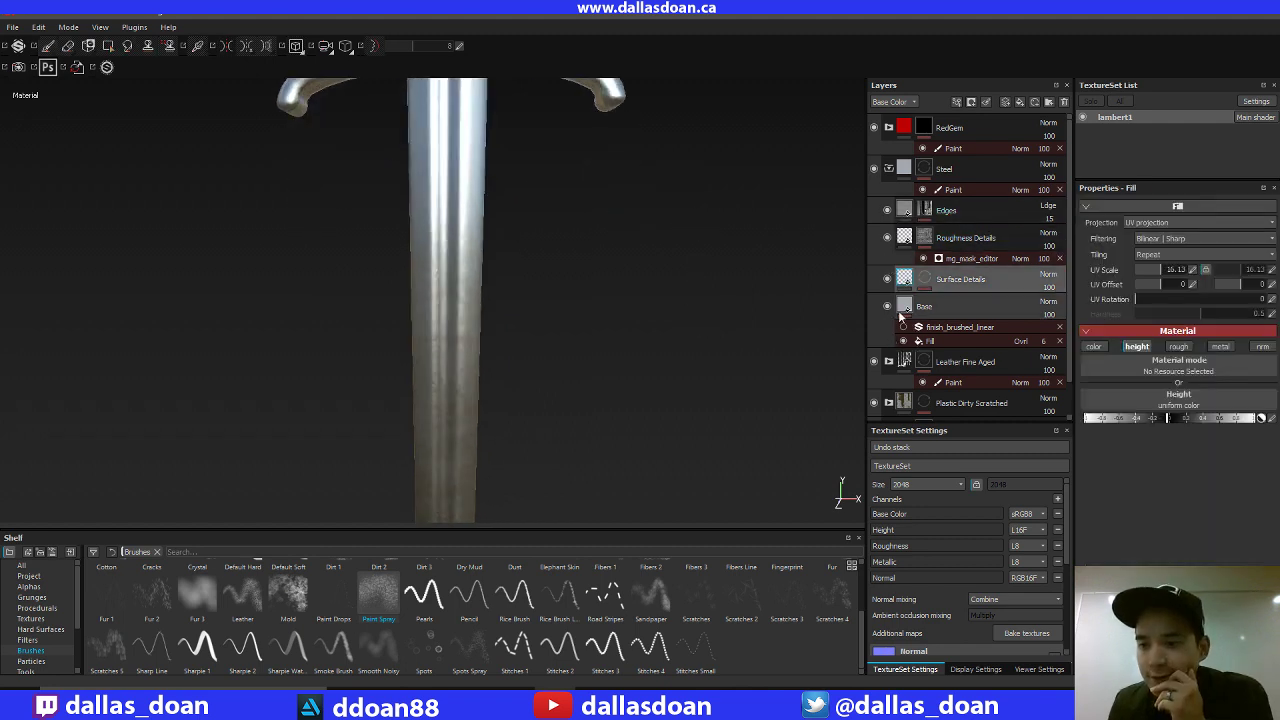
alt+drag(711, 349, 691, 240)
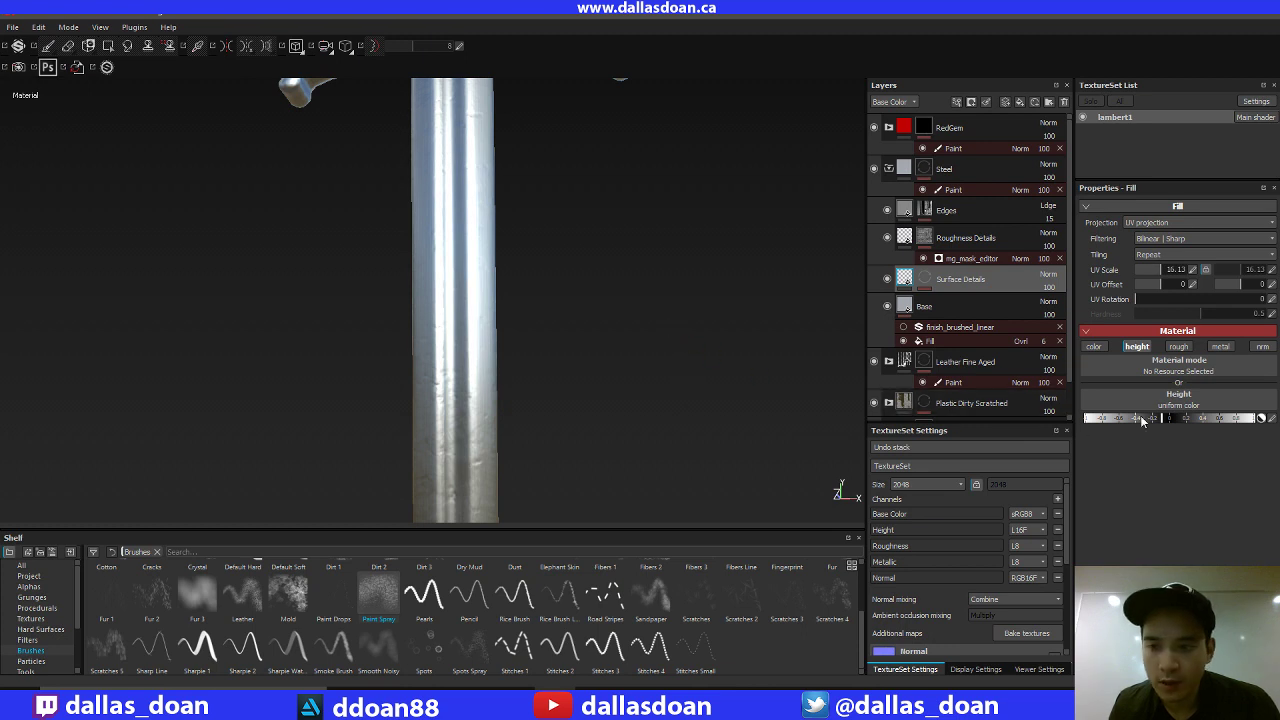
Try a strongly negative height on the Surface Details layer and examine the pitting on the blade and guard.
alt+middle_drag(634, 294, 671, 386)
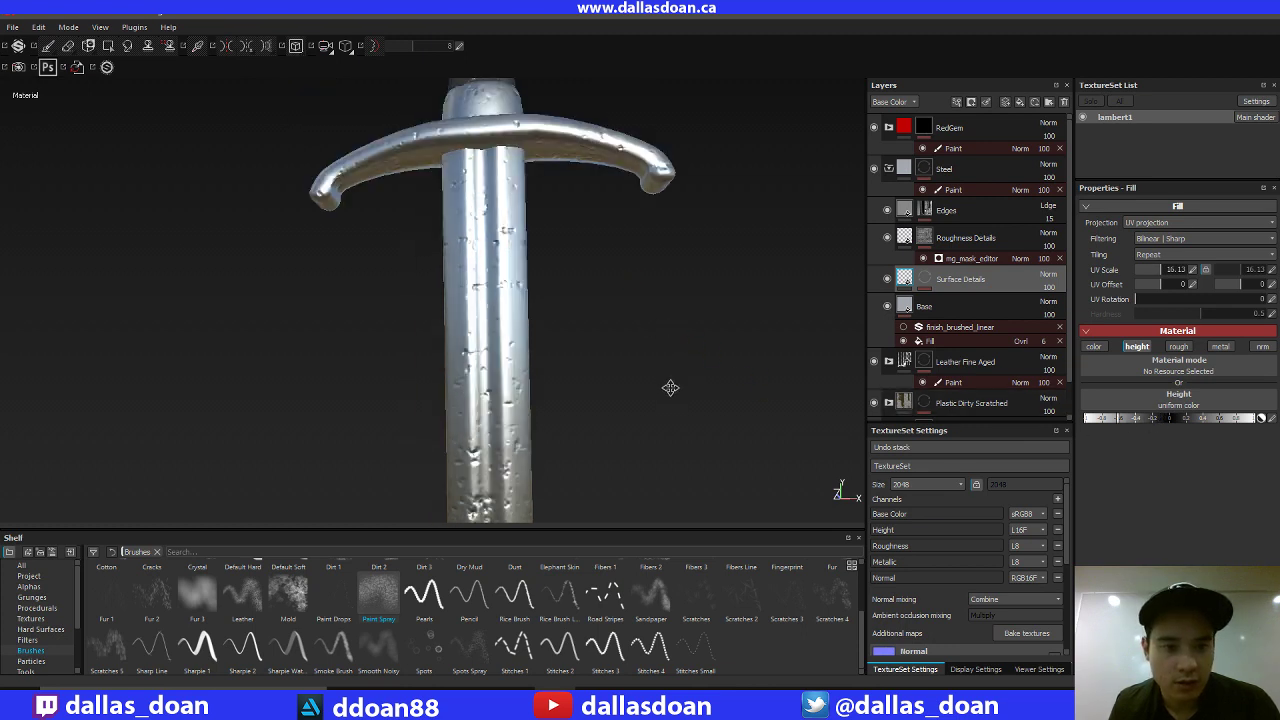
alt+right_drag(671, 386, 609, 274)
alt+middle_drag(609, 274, 638, 350)
alt+drag(638, 350, 622, 194)
alt+right_drag(622, 194, 650, 452)
alt+middle_drag(650, 452, 603, 234)
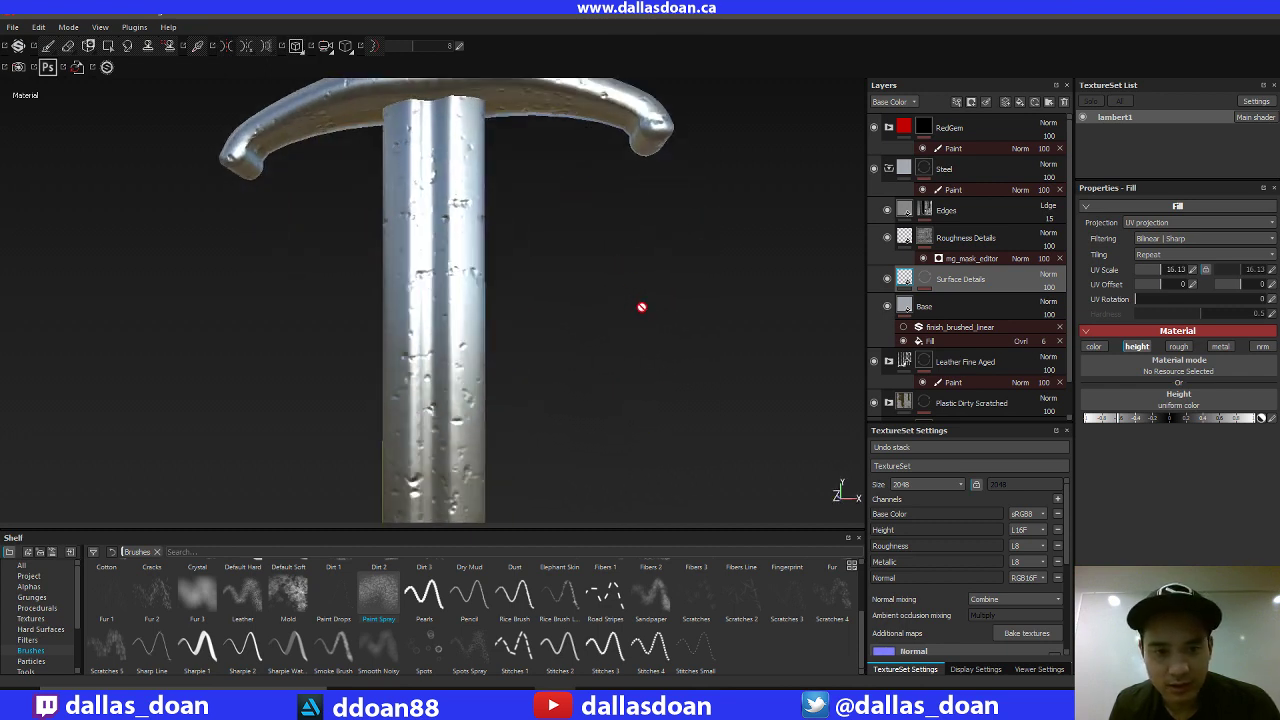
Return the Surface Details height to a slightly negative value for subtle dents on the blade and guard.
alt+drag(640, 306, 636, 331)
alt+middle_drag(636, 331, 632, 298)
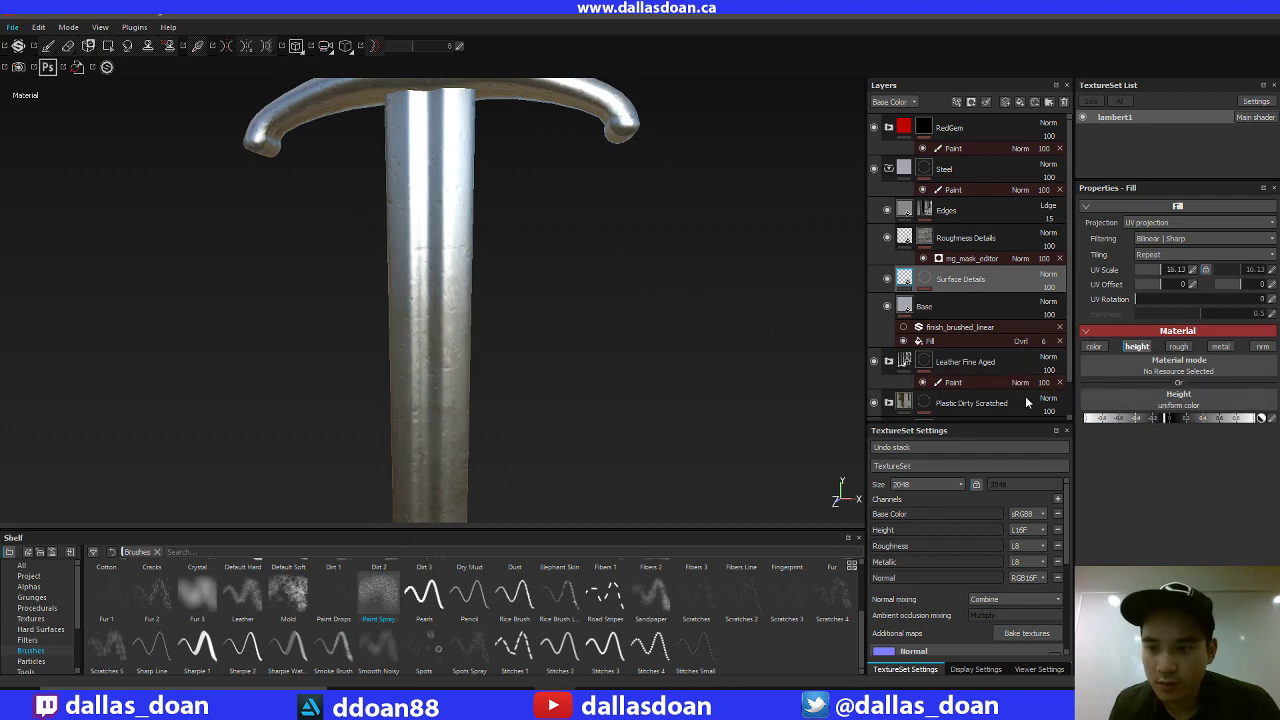
alt+drag(714, 409, 675, 367)
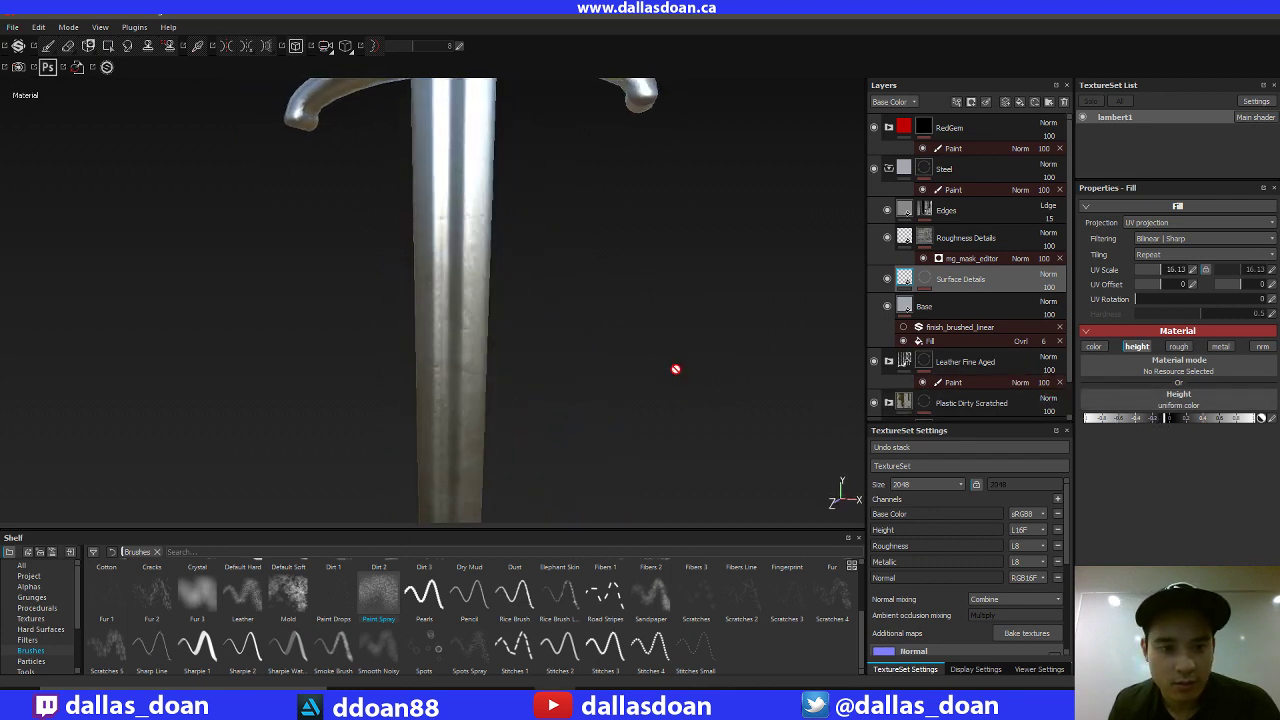
alt+middle_drag(645, 275, 660, 358)
alt+drag(660, 358, 720, 350)
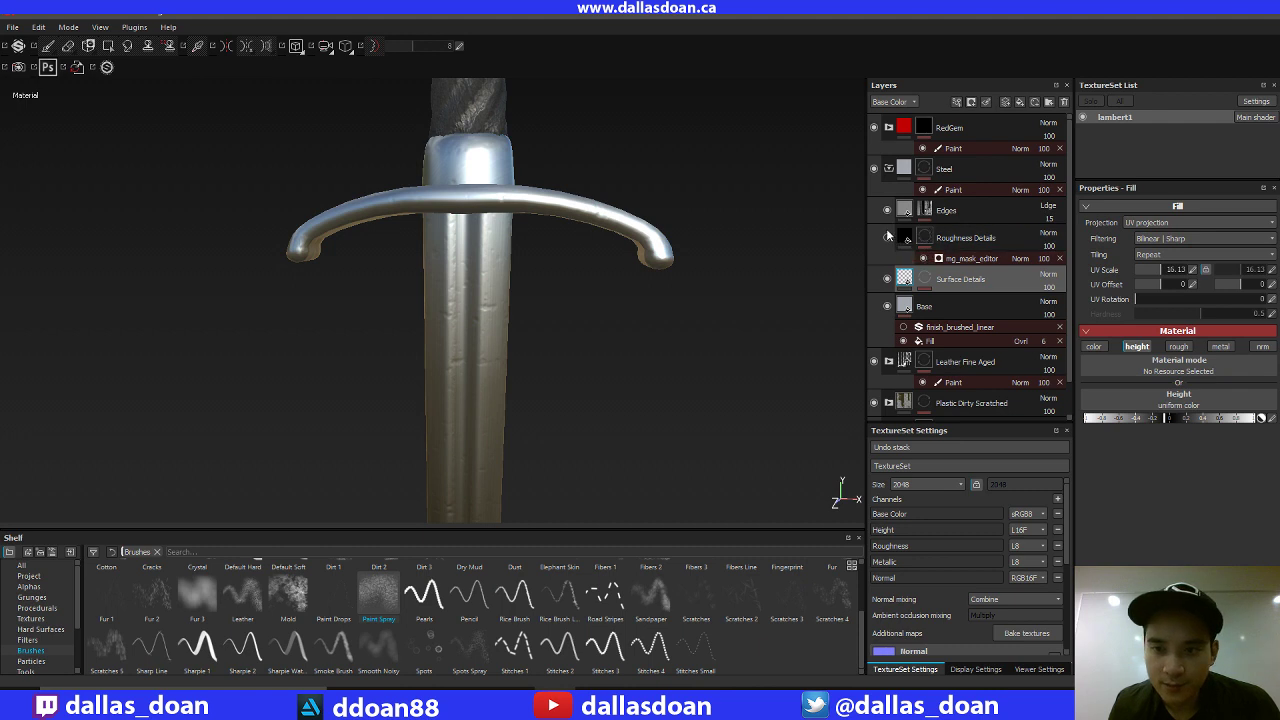
Compare the steel with the Roughness Details layer hidden and shown, select that layer and collapse its mask effects.
alt+drag(757, 346, 712, 340)
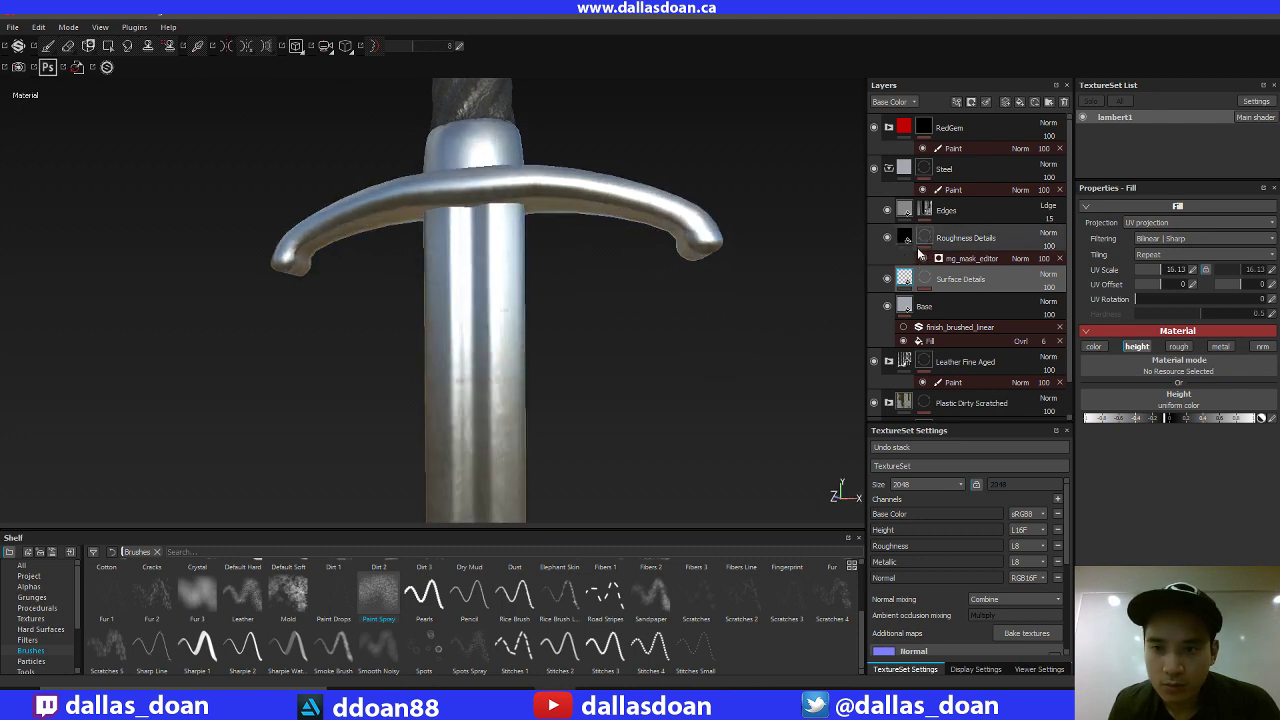
click(922, 248)
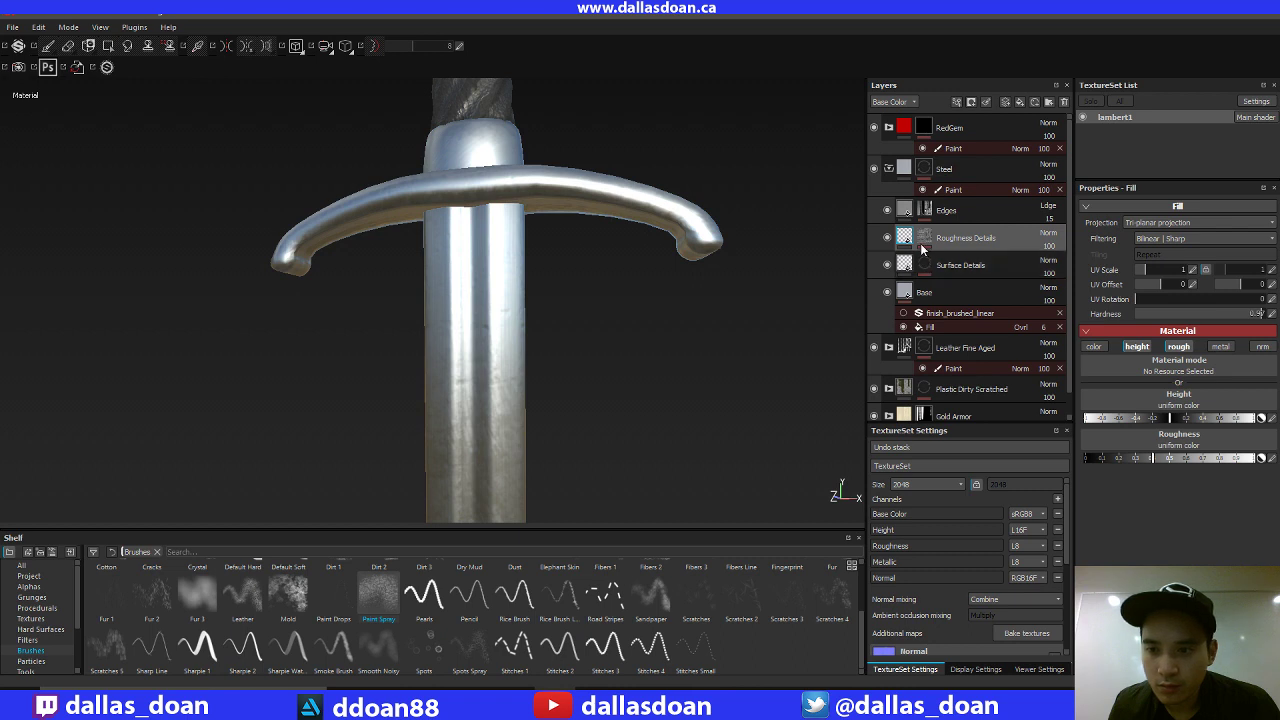
alt+drag(710, 410, 675, 346)
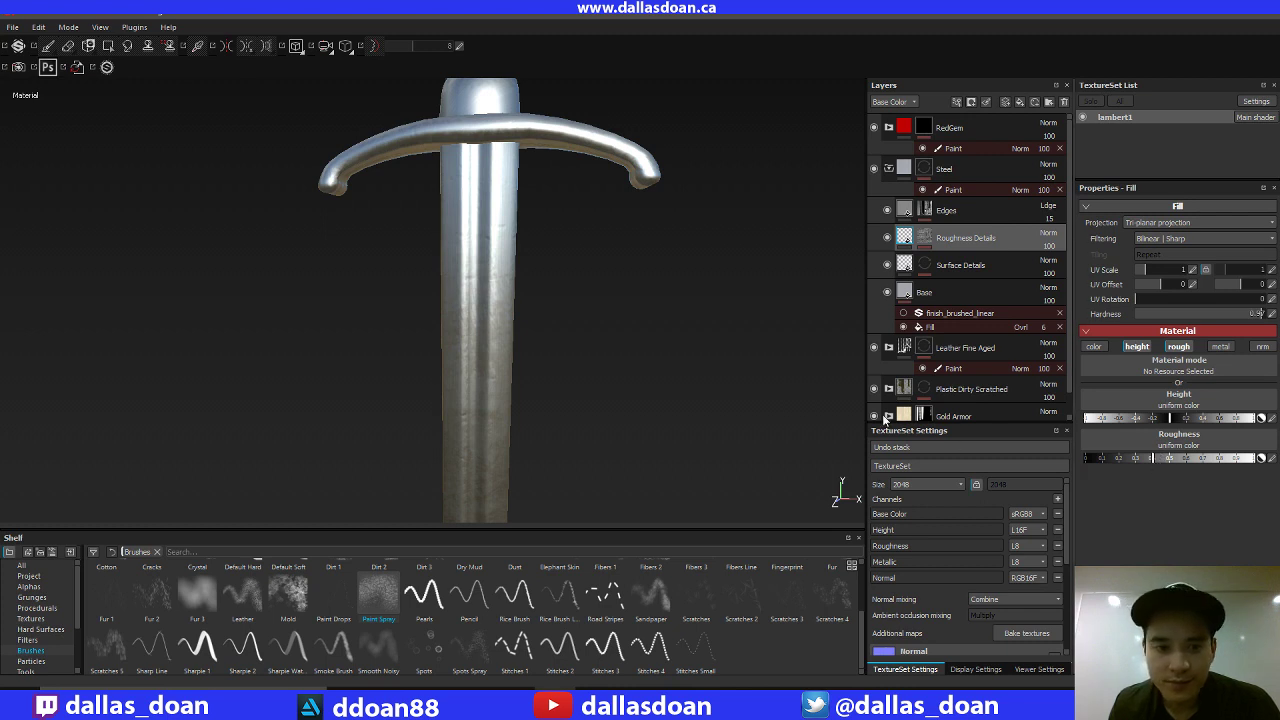
Try a slightly negative height on the Roughness Details layer, inspect the steel surface and undo the change.
alt+middle_drag(640, 335, 654, 380)
alt+right_drag(644, 304, 646, 327)
alt+drag(646, 327, 641, 300)
alt+right_drag(641, 300, 645, 342)
alt+middle_drag(645, 342, 654, 245)
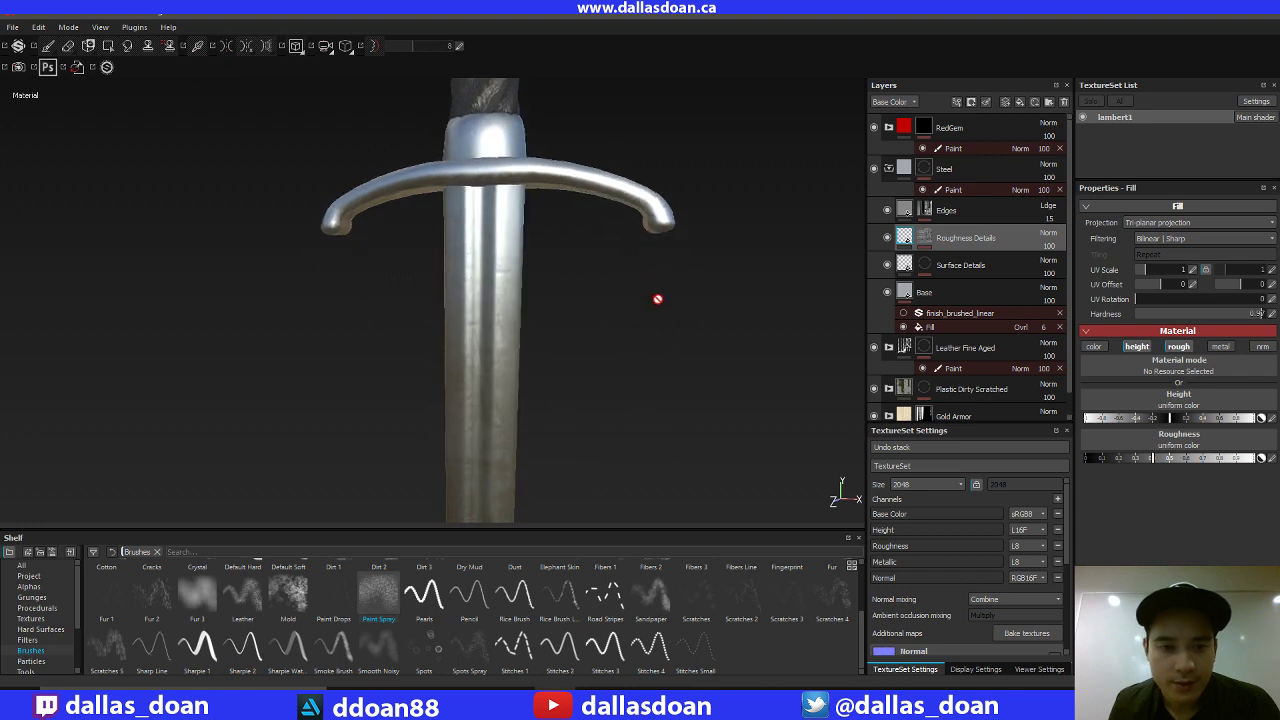
alt+right_drag(657, 297, 691, 374)
alt+drag(691, 374, 857, 314)
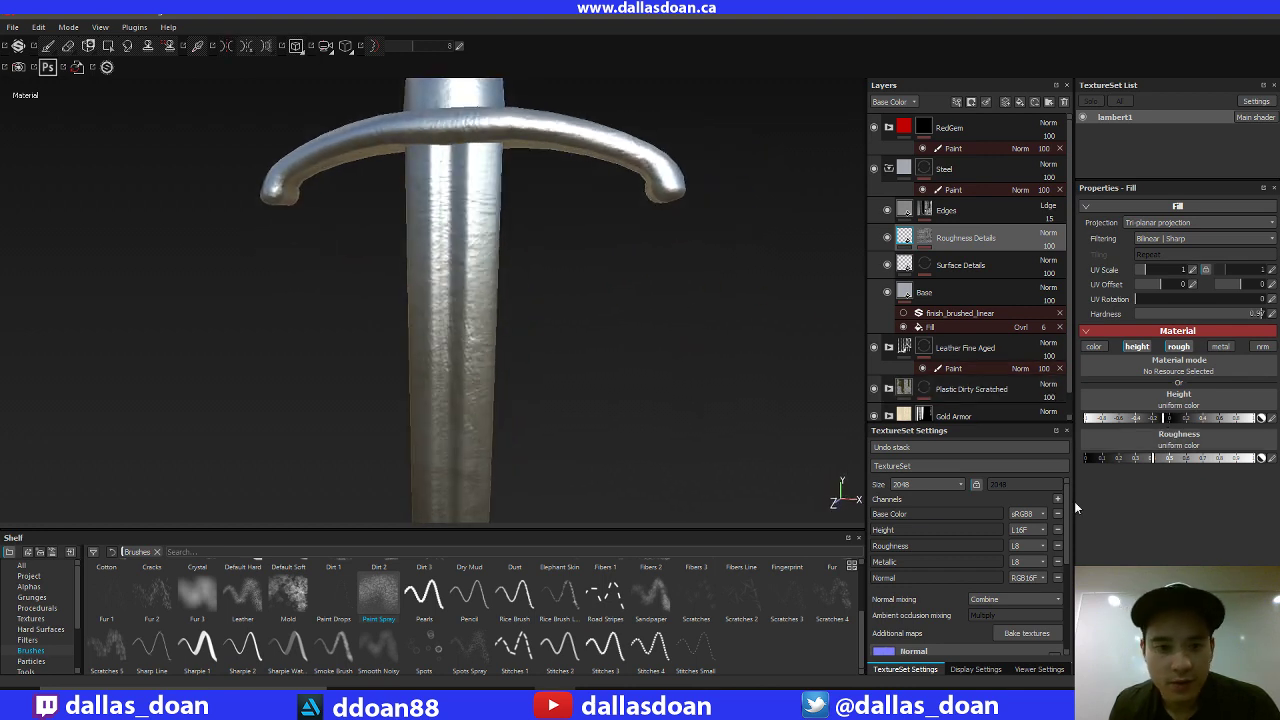
alt+middle_drag(608, 333, 617, 353)
key(ctrl+z)
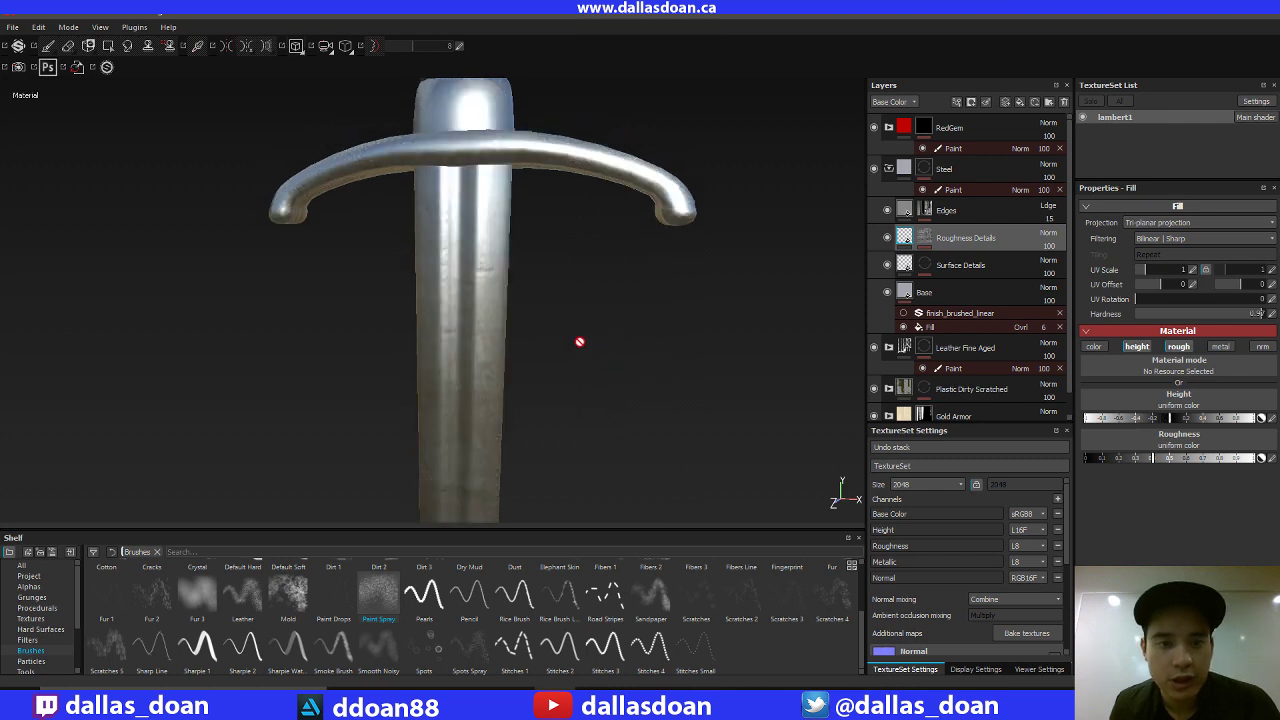
Examine the whole sword from blade tip to pommel, checking the steel and leather from several angles.
alt+drag(616, 335, 660, 371)
alt+right_drag(660, 371, 590, 320)
alt+drag(568, 248, 597, 308)
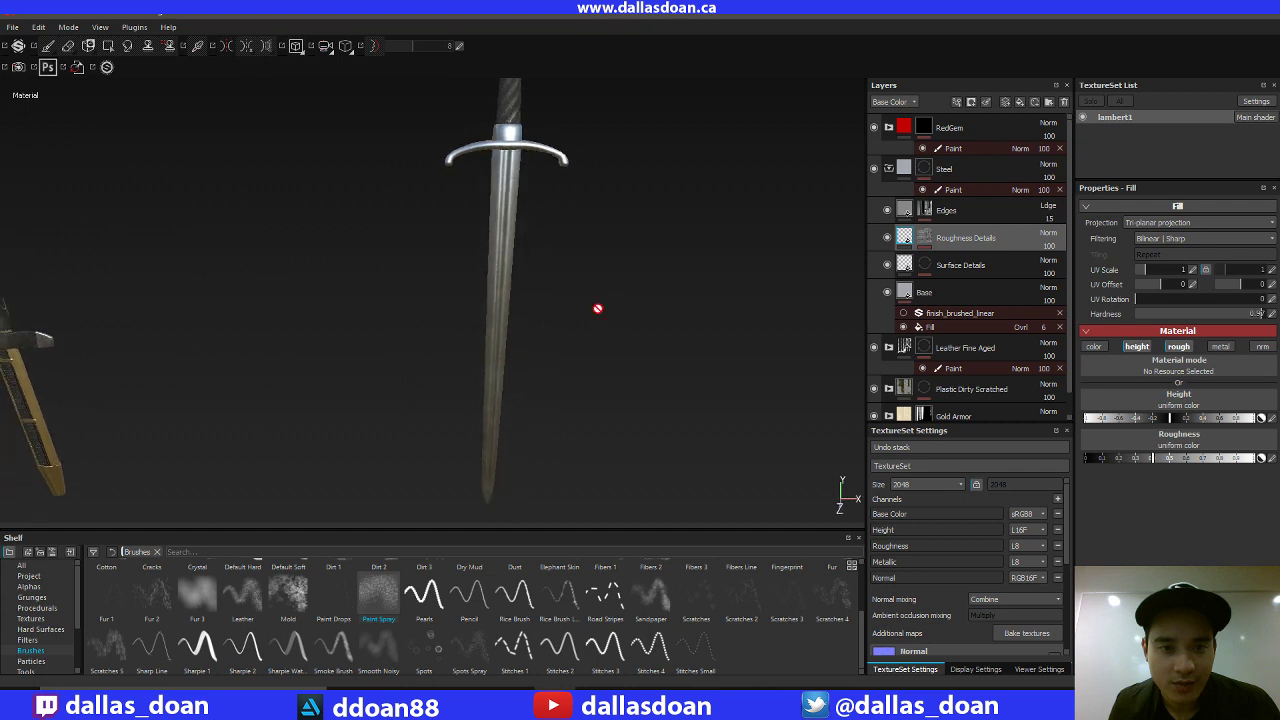
alt+middle_drag(594, 258, 597, 308)
alt+right_drag(597, 308, 620, 346)
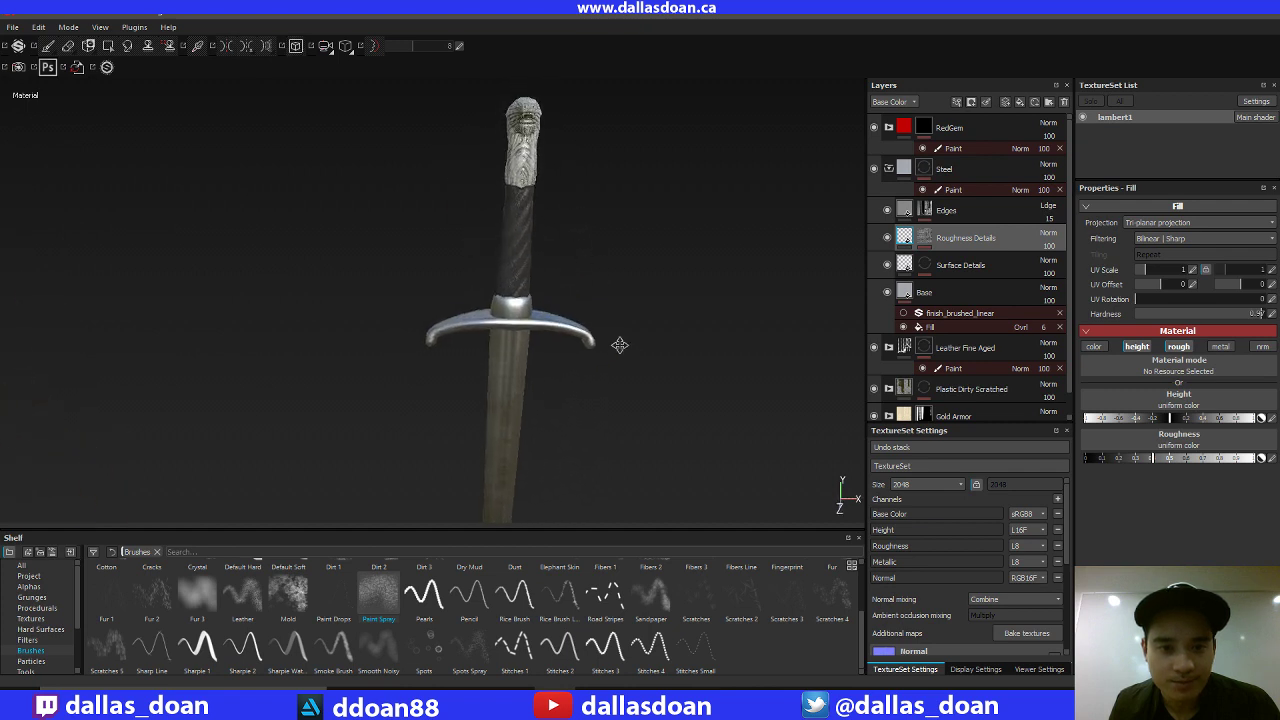
alt+drag(620, 346, 724, 298)
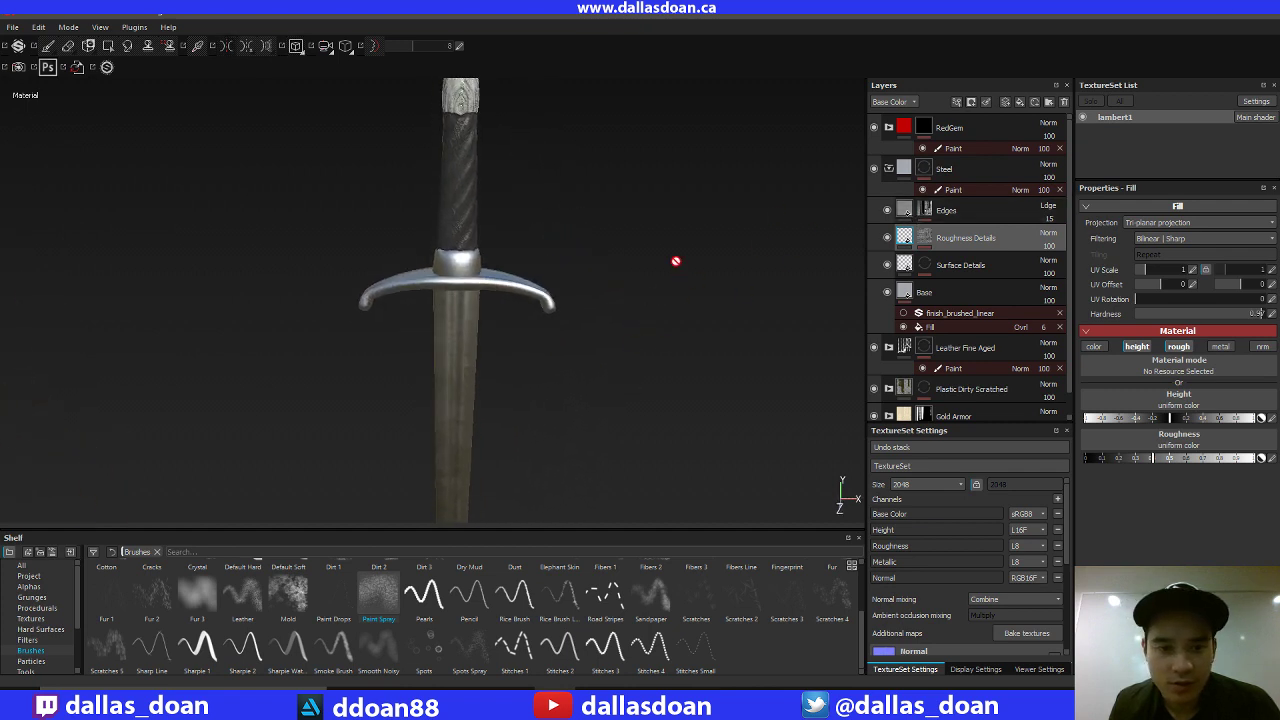
Examine the steel guard and upper blade up close and from several angles, checking the surface under changing reflections.
alt+drag(676, 261, 632, 184)
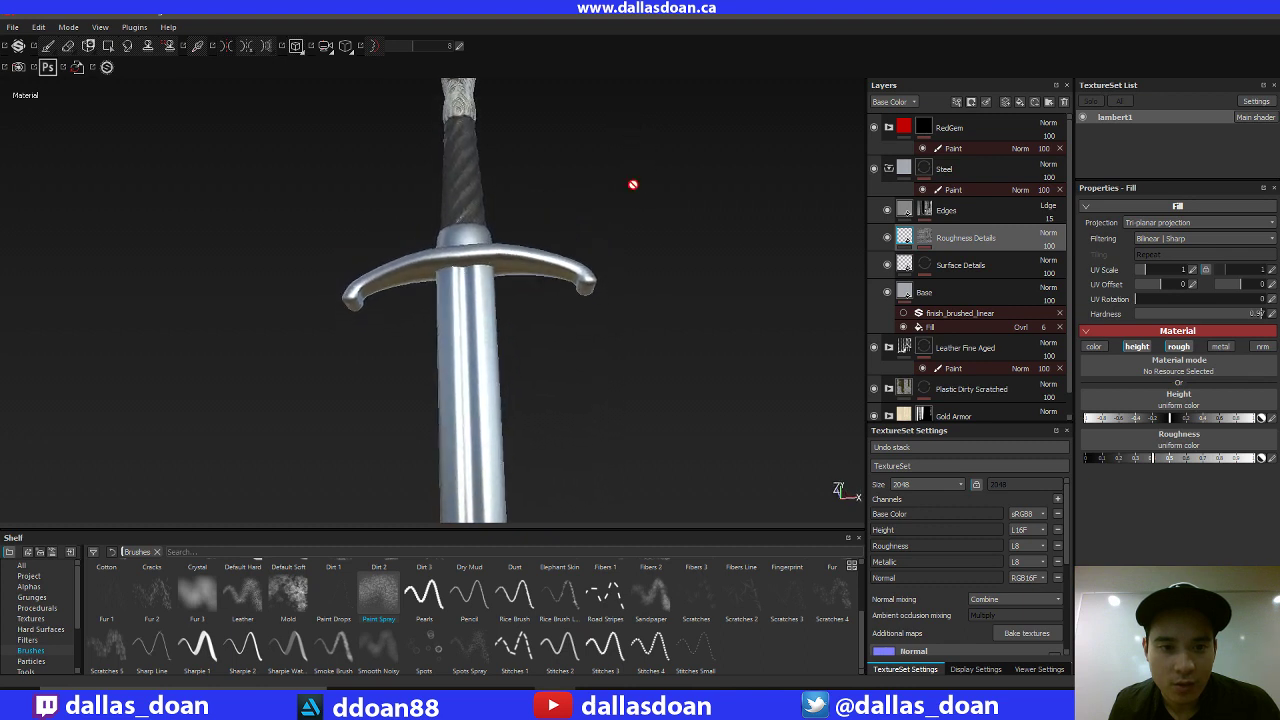
alt+right_drag(633, 184, 672, 315)
mouse_move(672, 315)
alt+mouse_down()
mouse_move(669, 214)
mouse_move(678, 292)
alt+mouse_up()
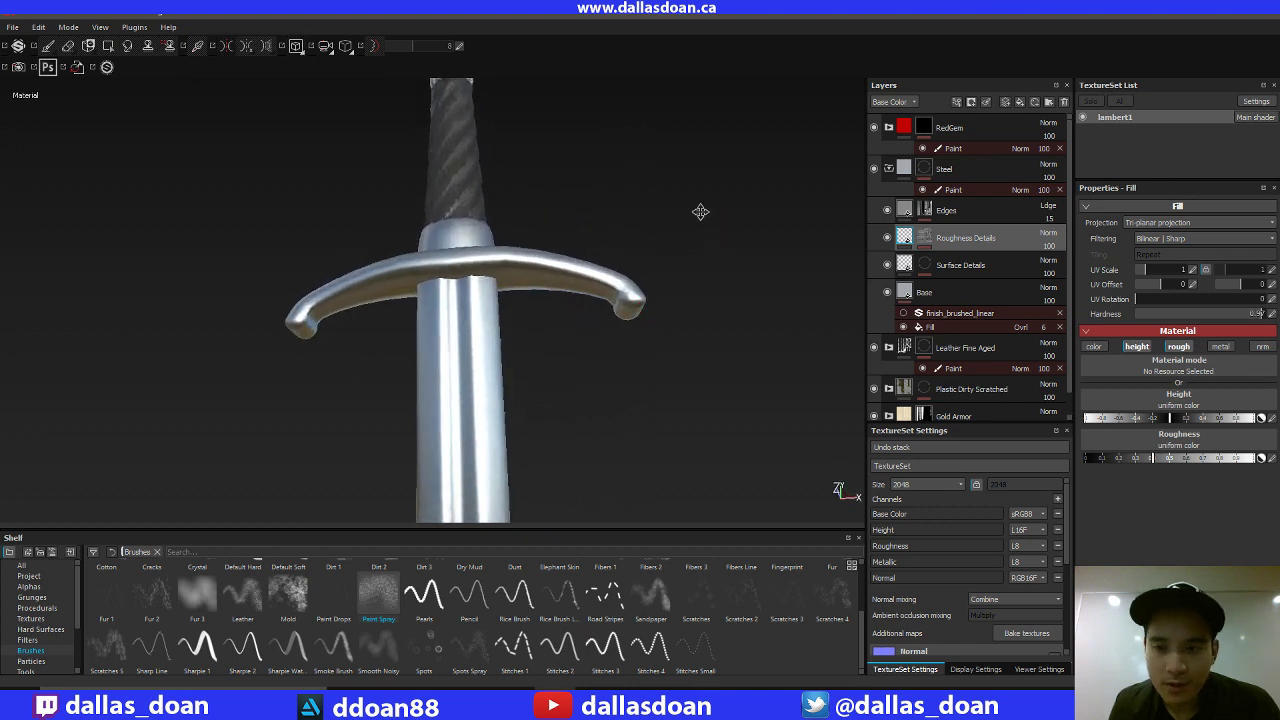
alt+drag(700, 211, 815, 211)
alt+drag(697, 299, 648, 322)
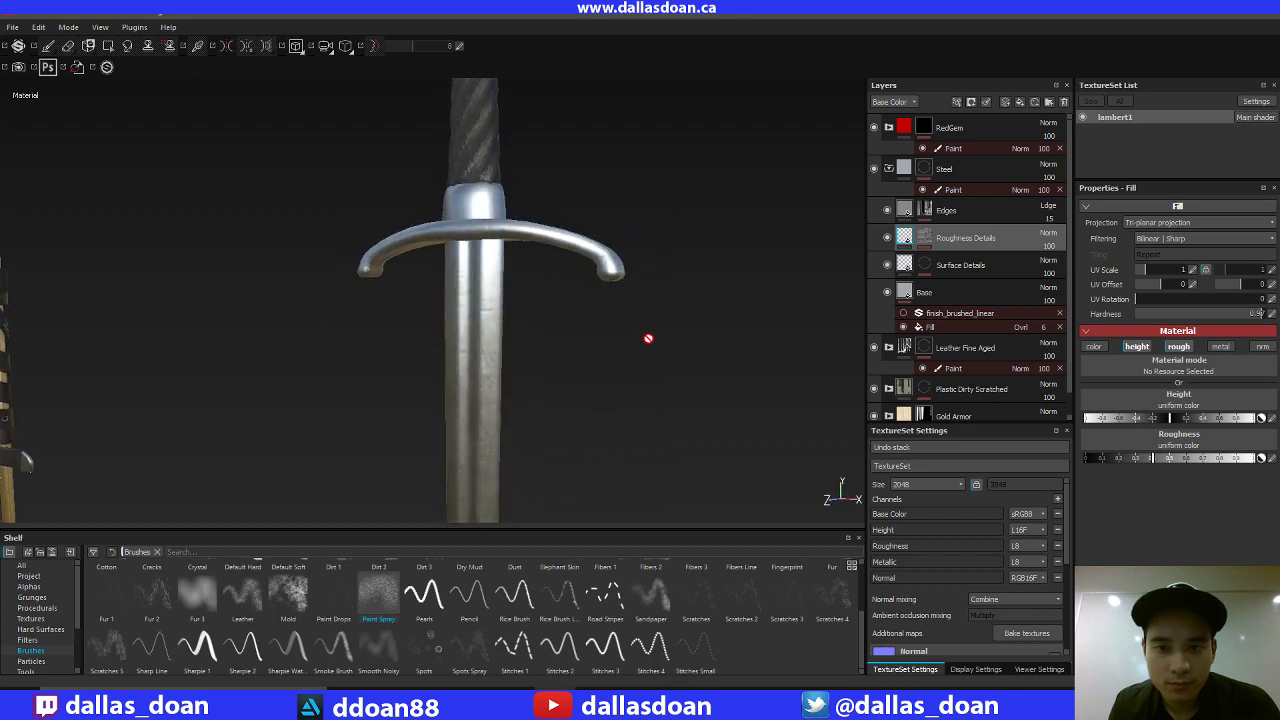
alt+right_drag(648, 338, 708, 471)
alt+drag(708, 471, 828, 214)
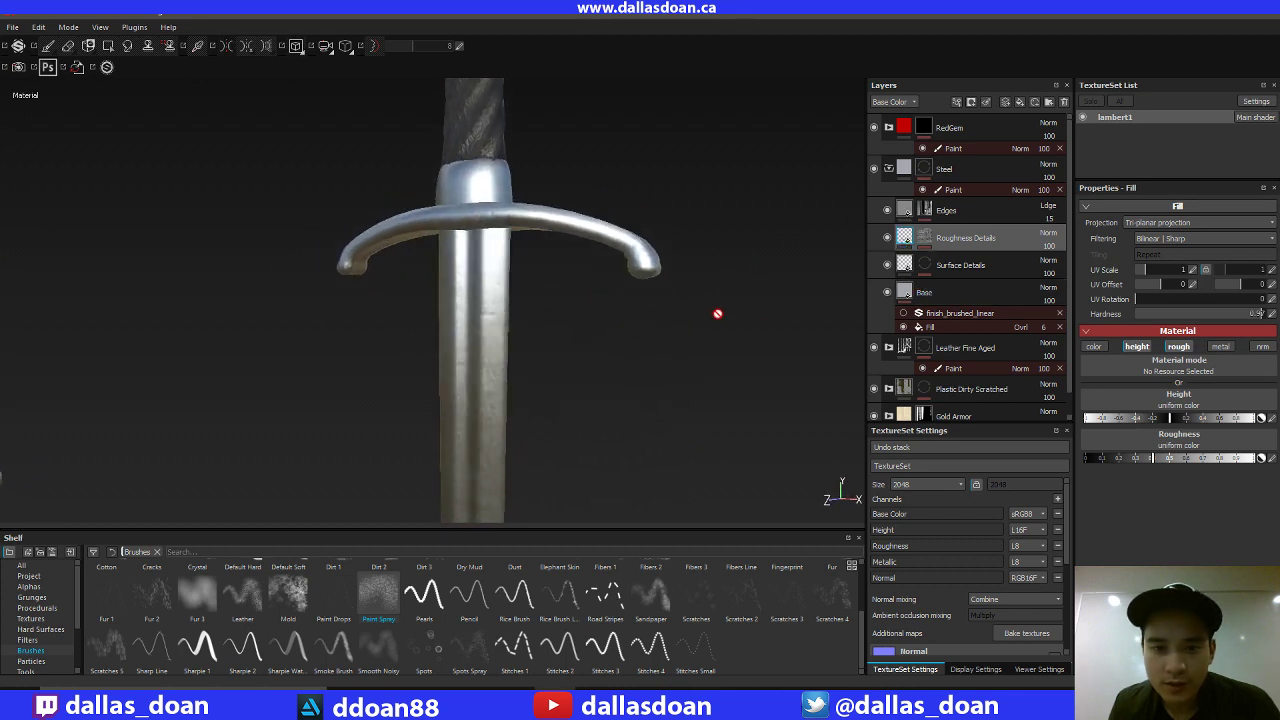
alt+drag(659, 352, 799, 454)
alt+drag(695, 383, 857, 360)
alt+drag(680, 340, 541, 266)
alt+right_drag(571, 291, 566, 320)
alt+middle_drag(566, 320, 603, 440)
alt+middle_drag(643, 371, 677, 319)
alt+drag(677, 318, 581, 321)
alt+middle_drag(702, 324, 695, 290)
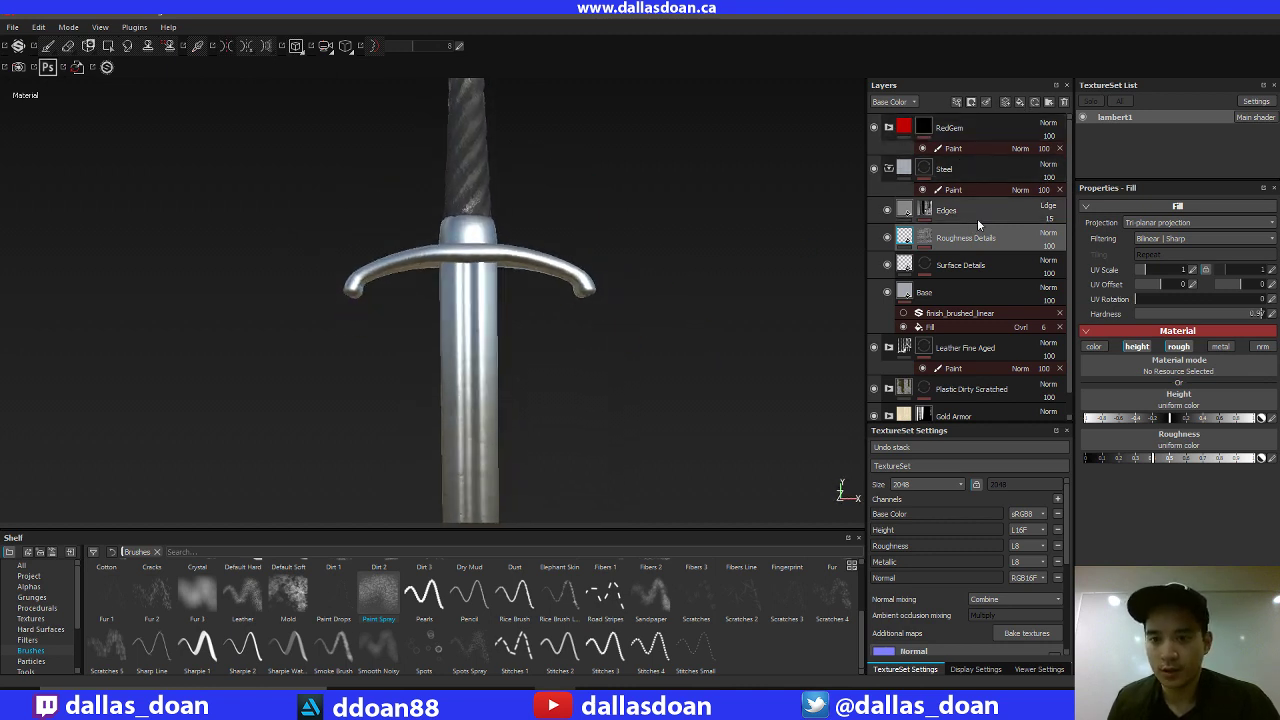
Try slightly negative heights on the Edges layer, inspect the guard and blade edges, and undo each change.
click(902, 212)
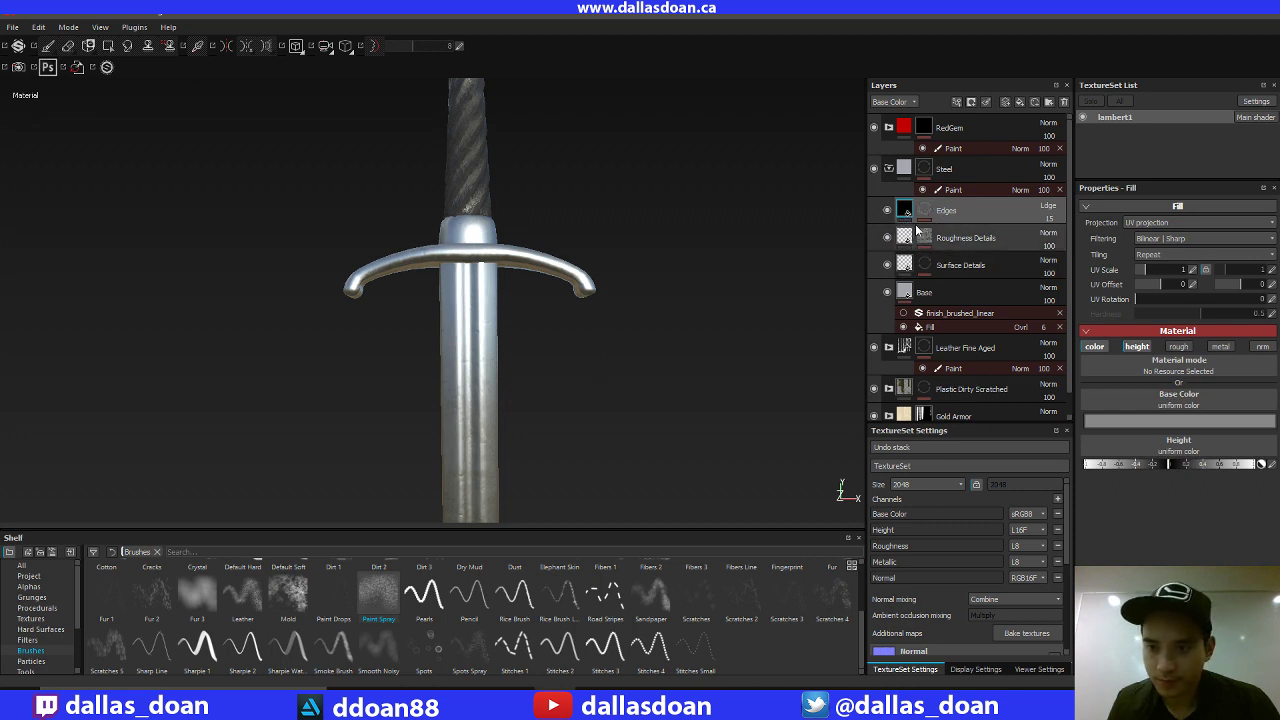
alt+right_drag(595, 374, 760, 375)
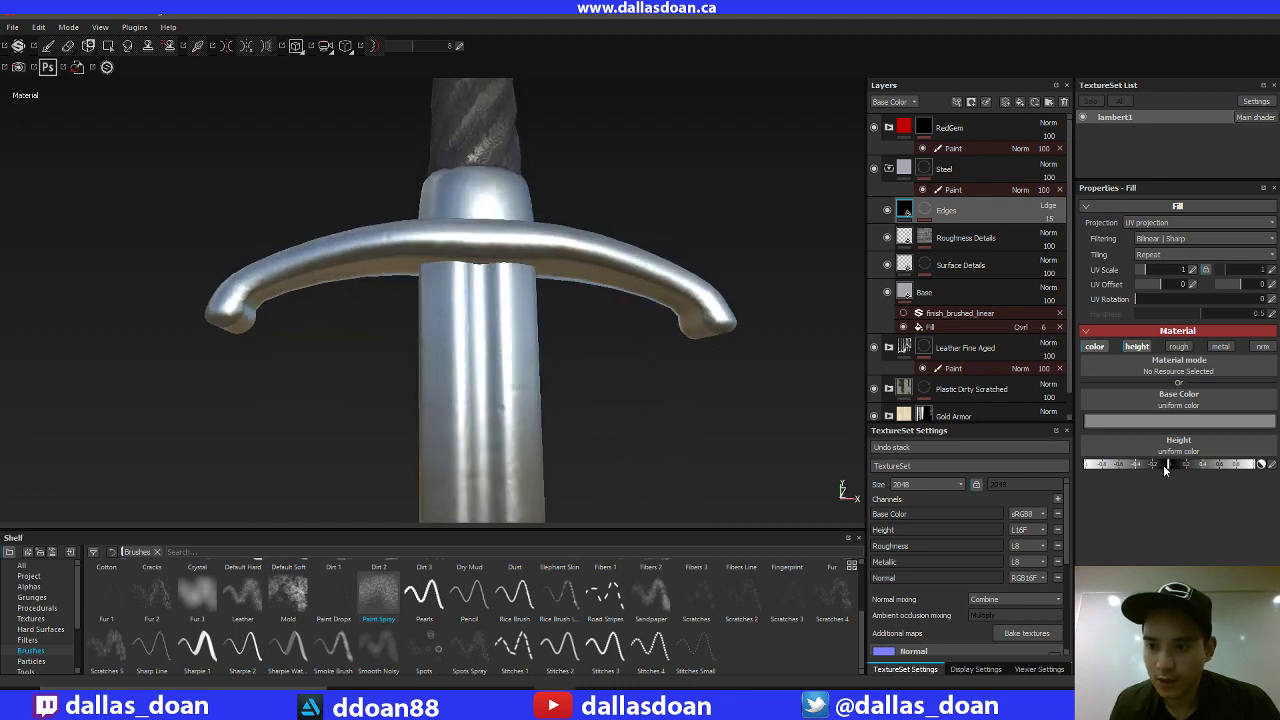
drag(1165, 466, 1161, 466)
alt+middle_drag(703, 412, 722, 391)
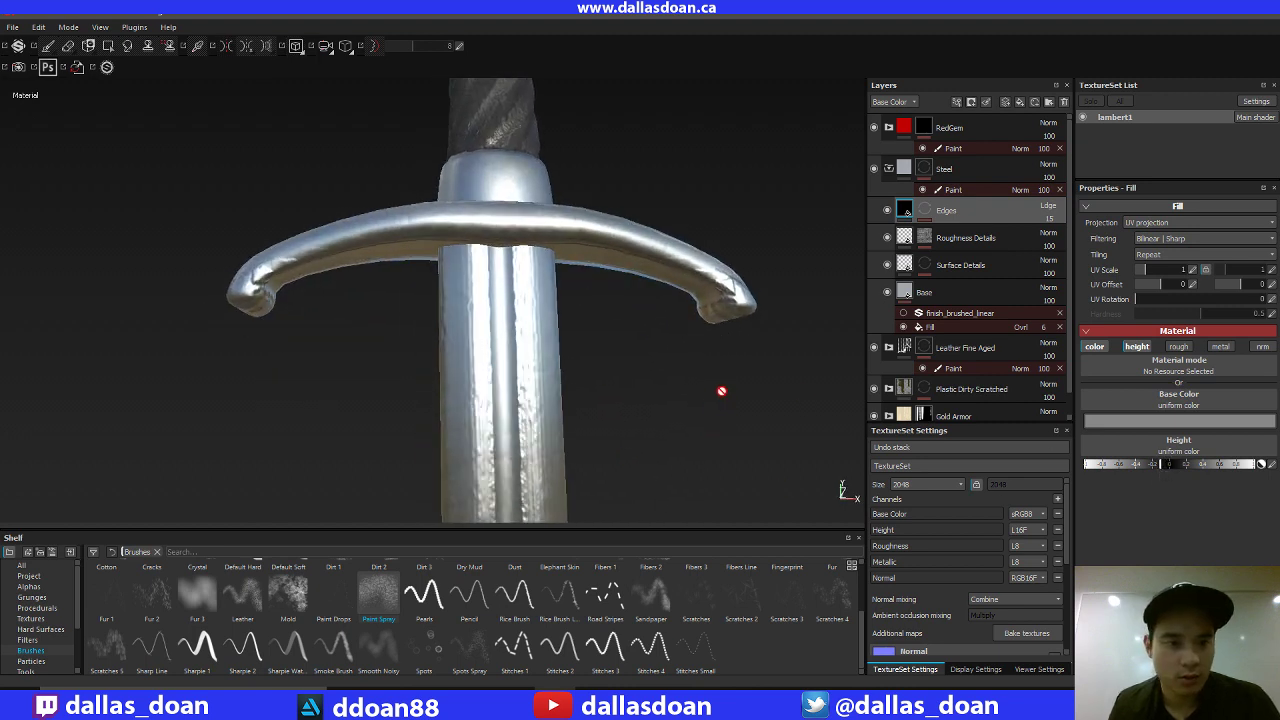
key(ctrl+z)
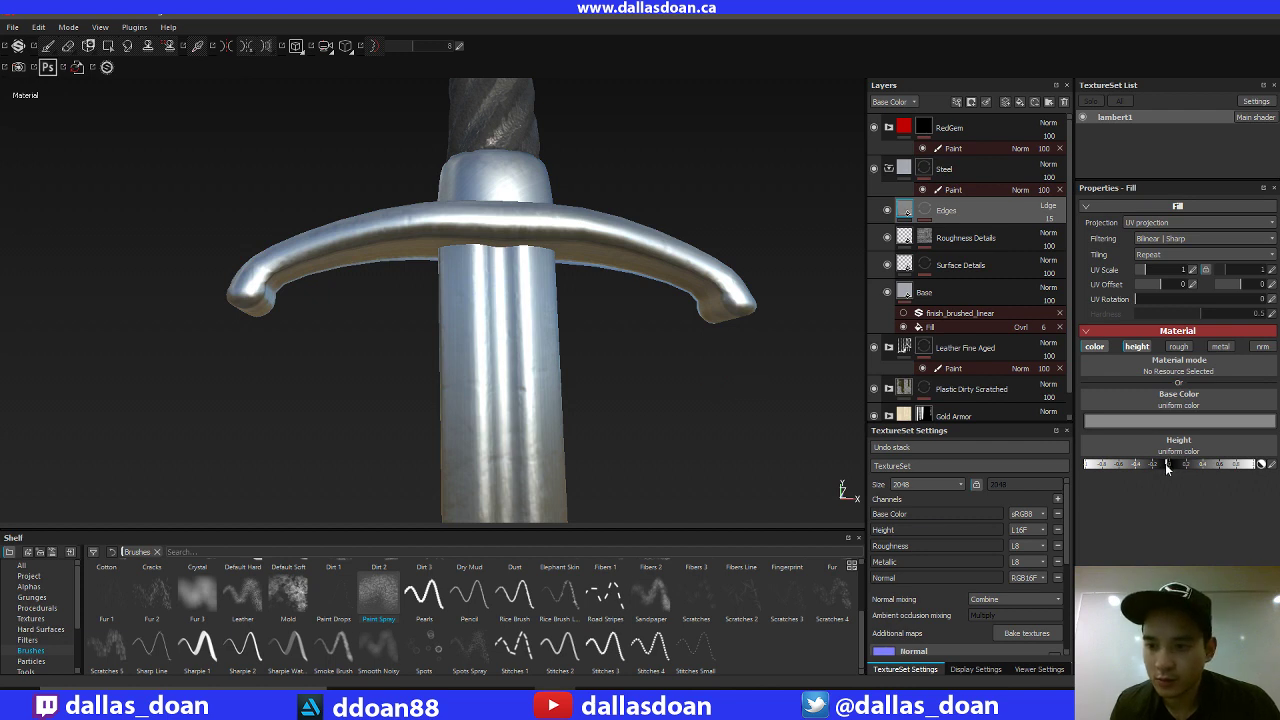
click(1167, 465)
alt+drag(704, 386, 713, 362)
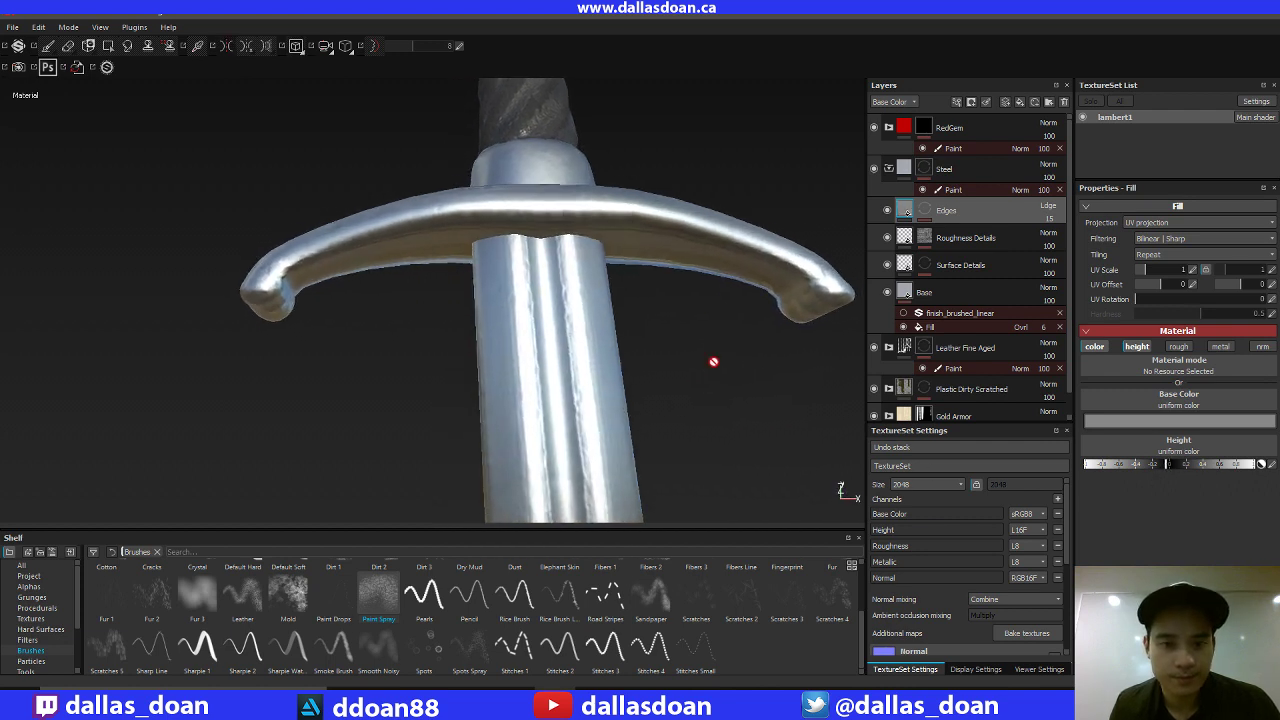
key(ctrl+z)
Set the Edges layer's height to a very slightly negative value and check the guard, blade and grip.
alt+middle_drag(709, 371, 684, 371)
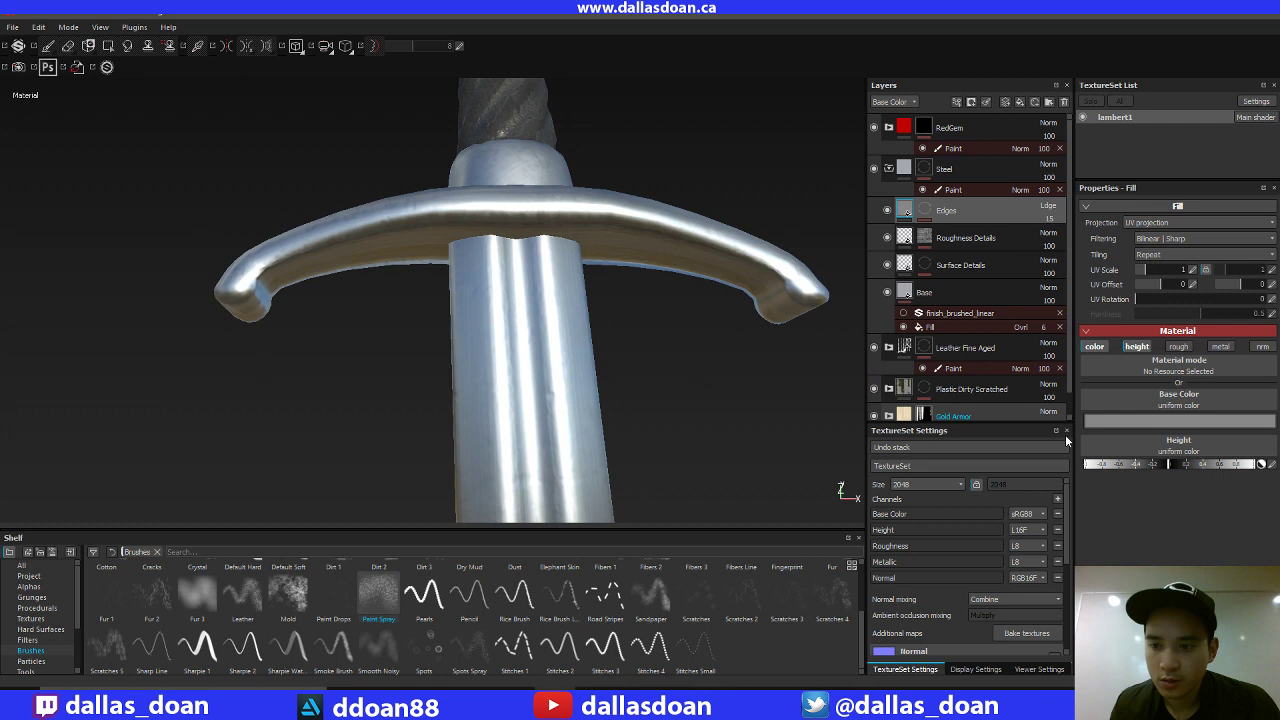
click(1167, 466)
alt+drag(718, 381, 726, 369)
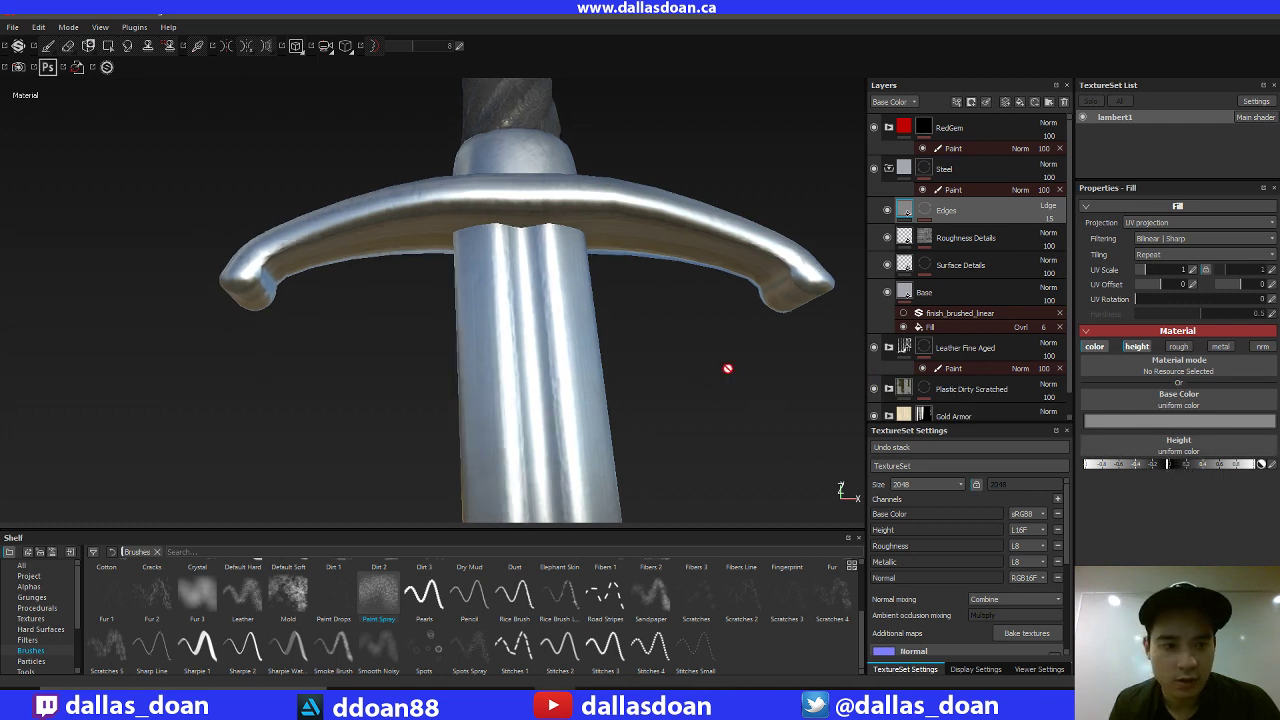
alt+right_drag(726, 369, 686, 226)
alt+drag(686, 226, 713, 373)
alt+right_drag(713, 373, 643, 147)
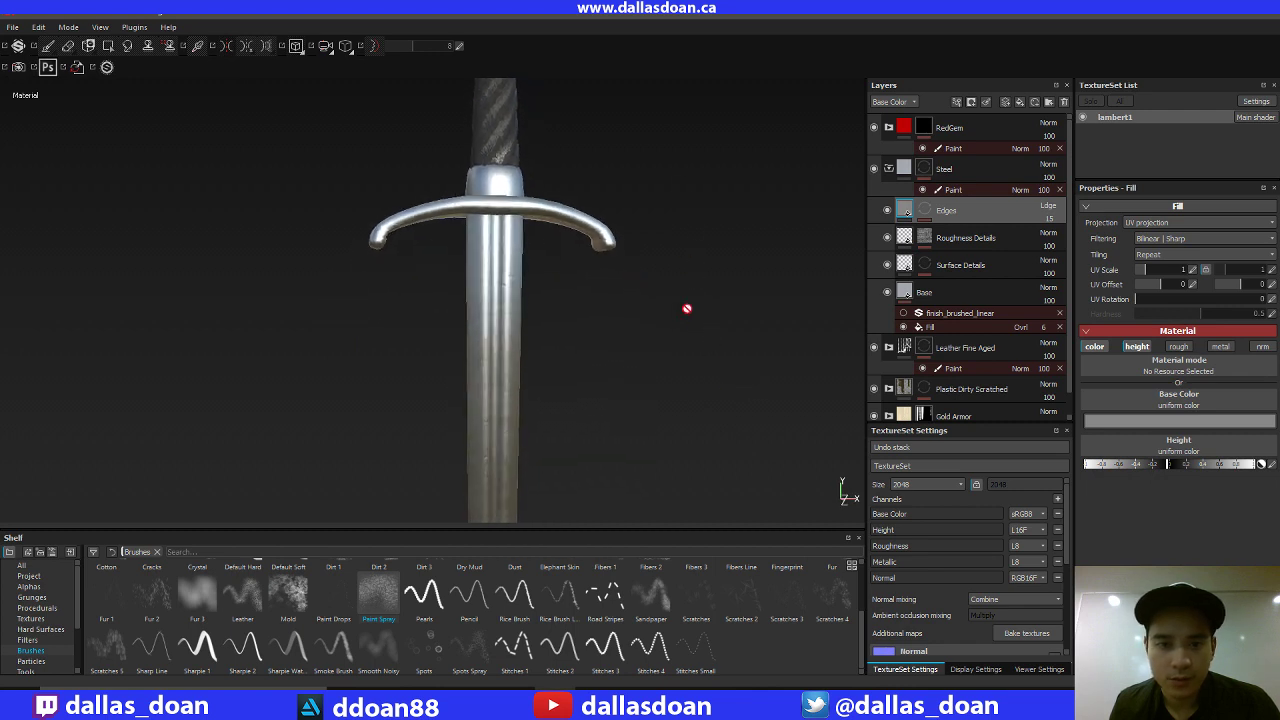
alt+drag(643, 147, 790, 290)
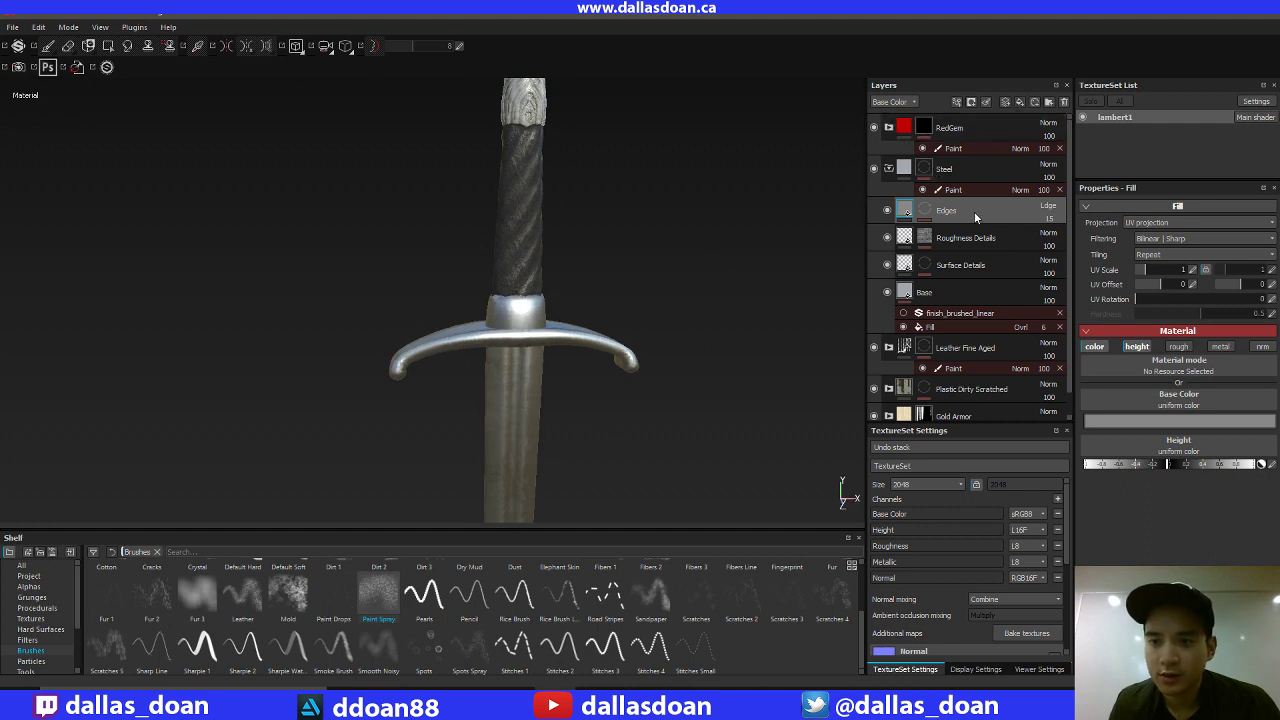
Add a fill layer above Edges in the Steel group and name it dirt.
click(1020, 102)
alt+middle_drag(857, 288, 841, 217)
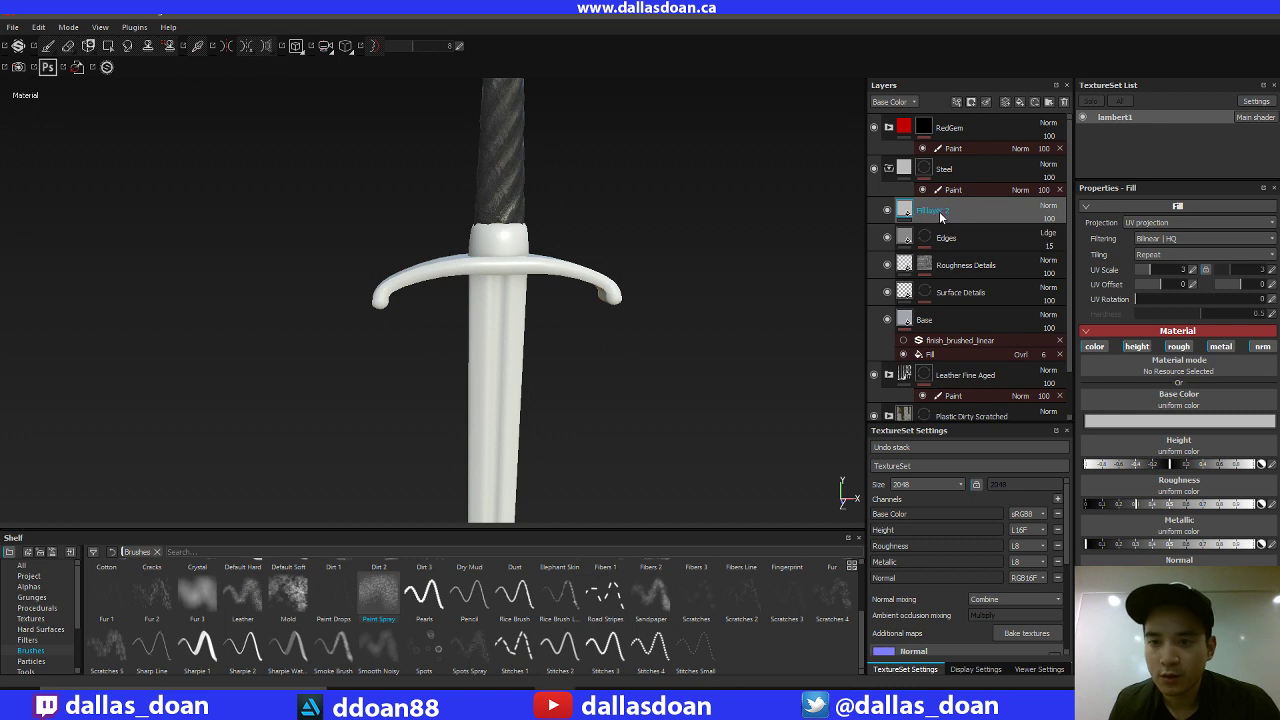
double_click(940, 213)
key(Return)
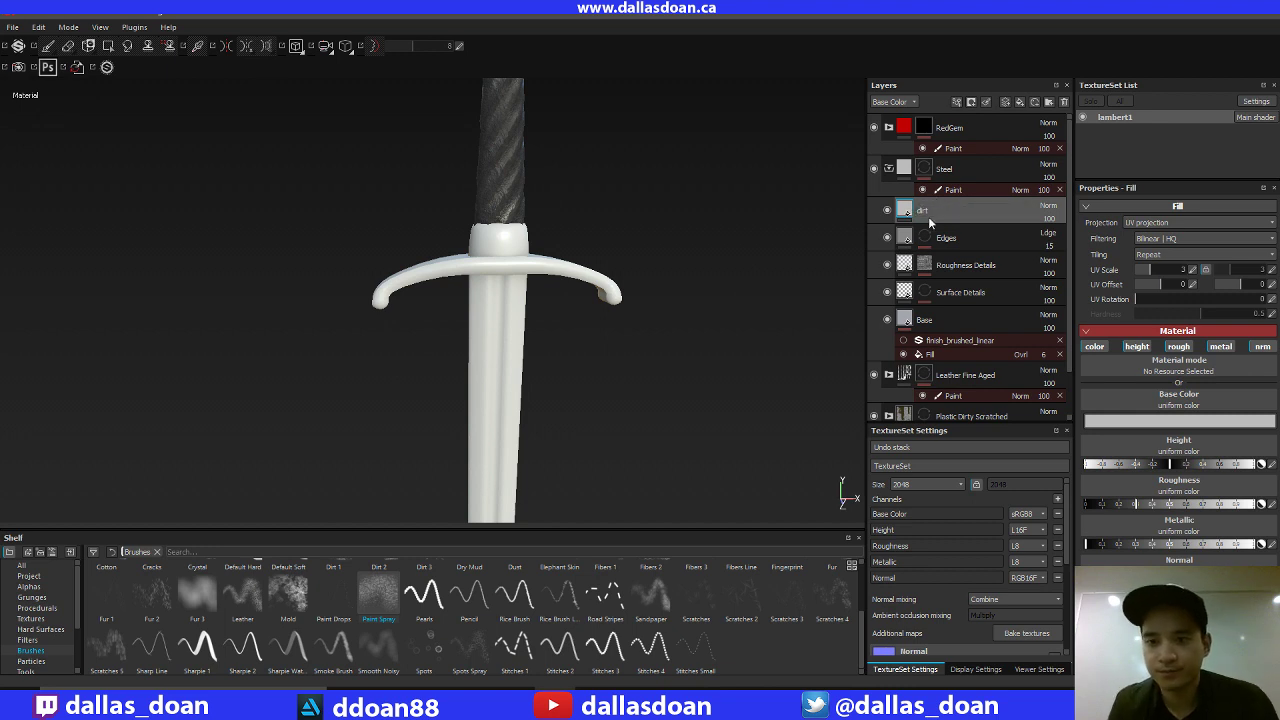
Browse the smart masks and apply the Dust Dirty mask to the dirt layer.
alt+middle_drag(713, 407, 623, 500)
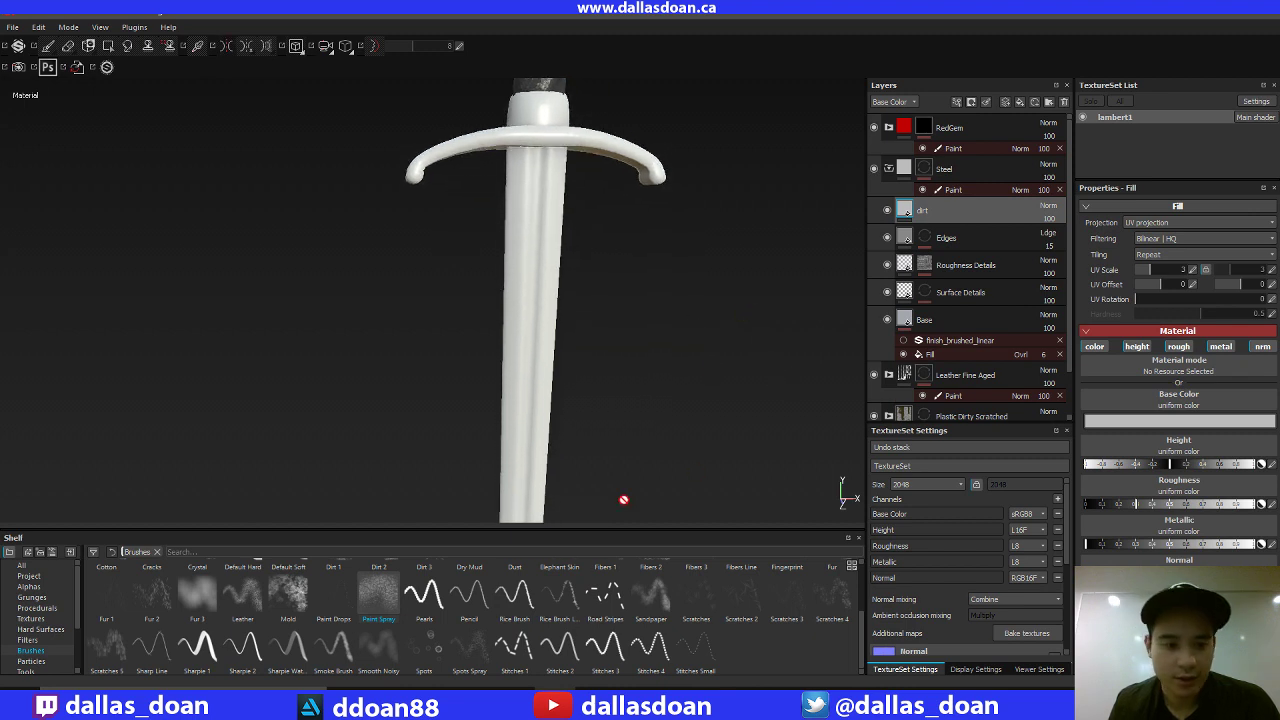
drag(78, 599, 76, 651)
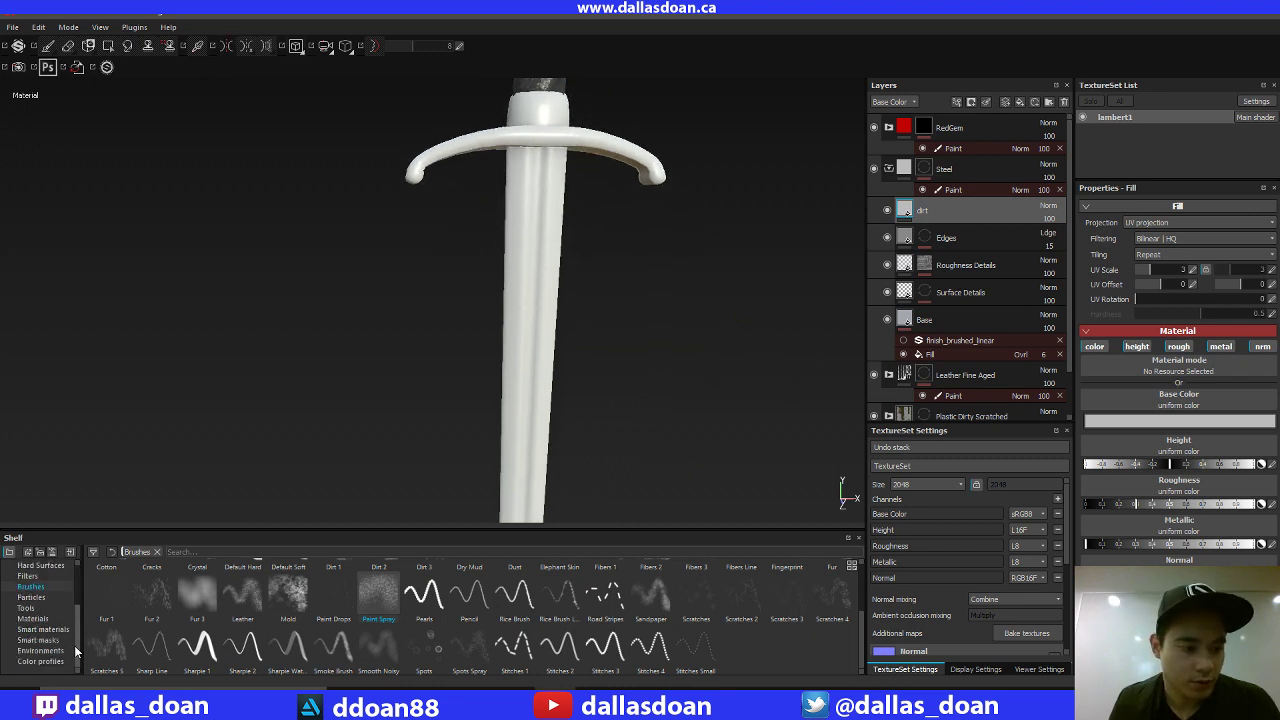
click(60, 640)
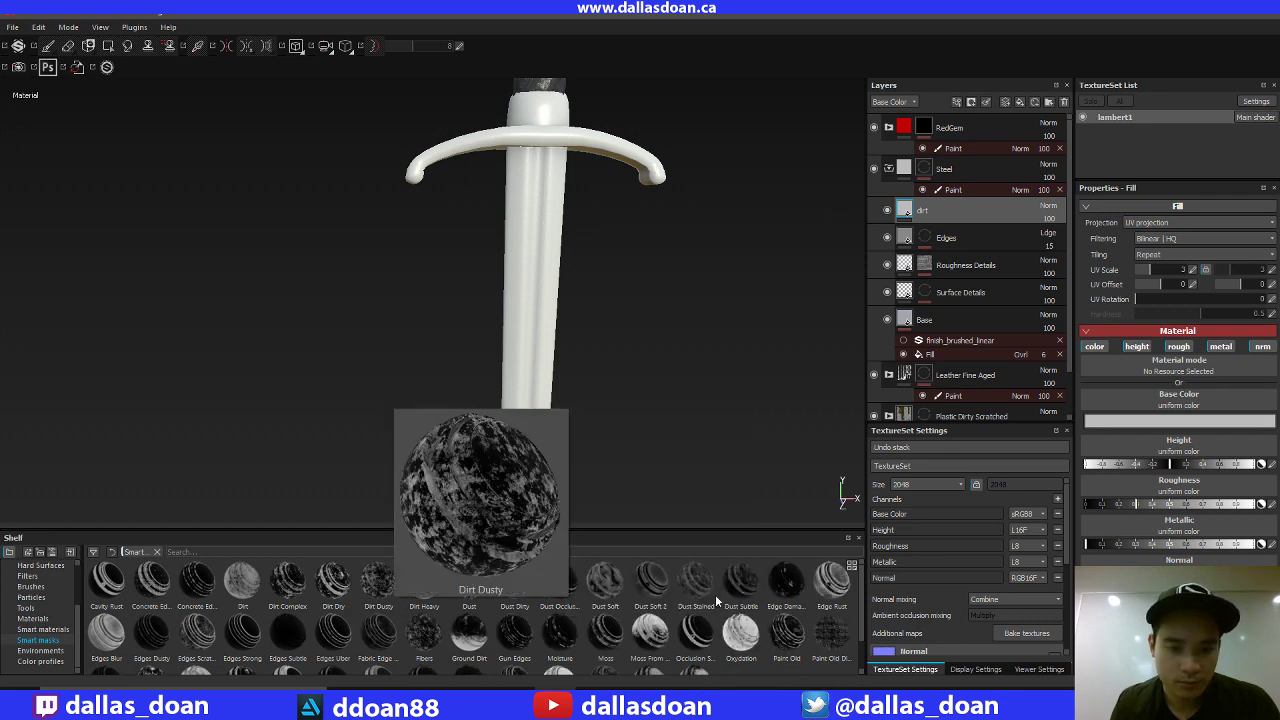
mouse_move(505, 584)
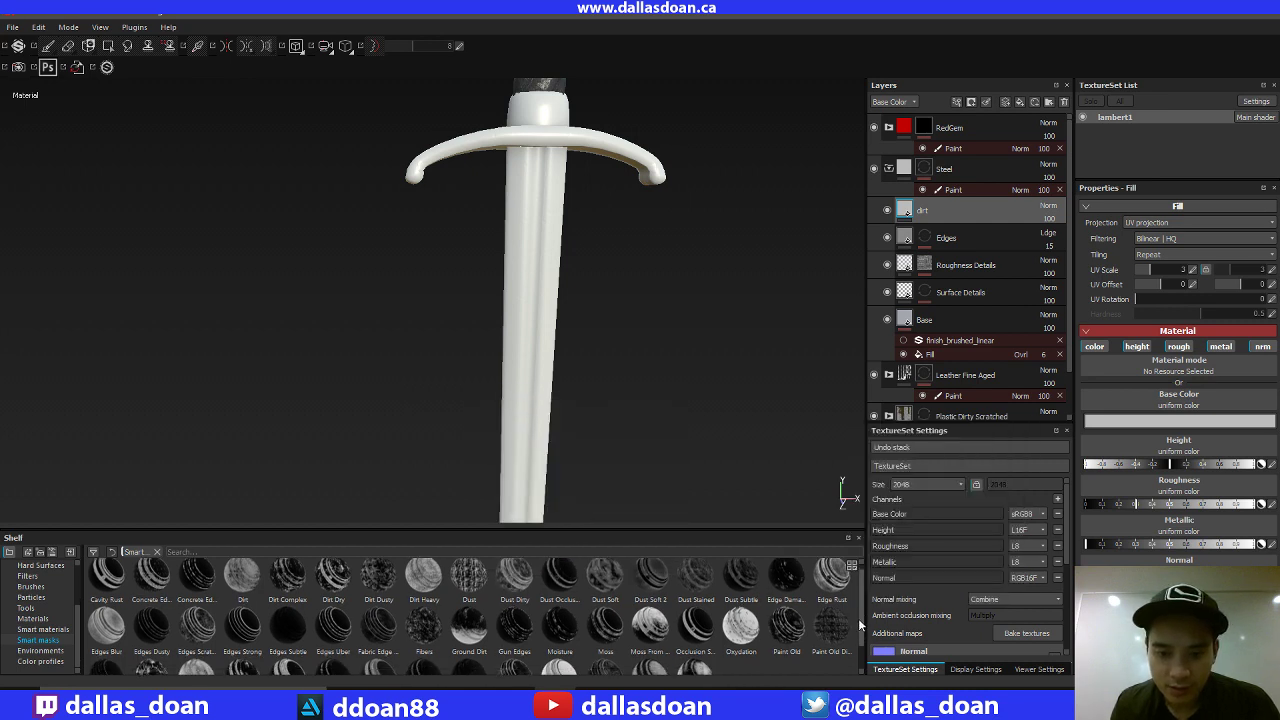
scroll(858, 618, down, 1)
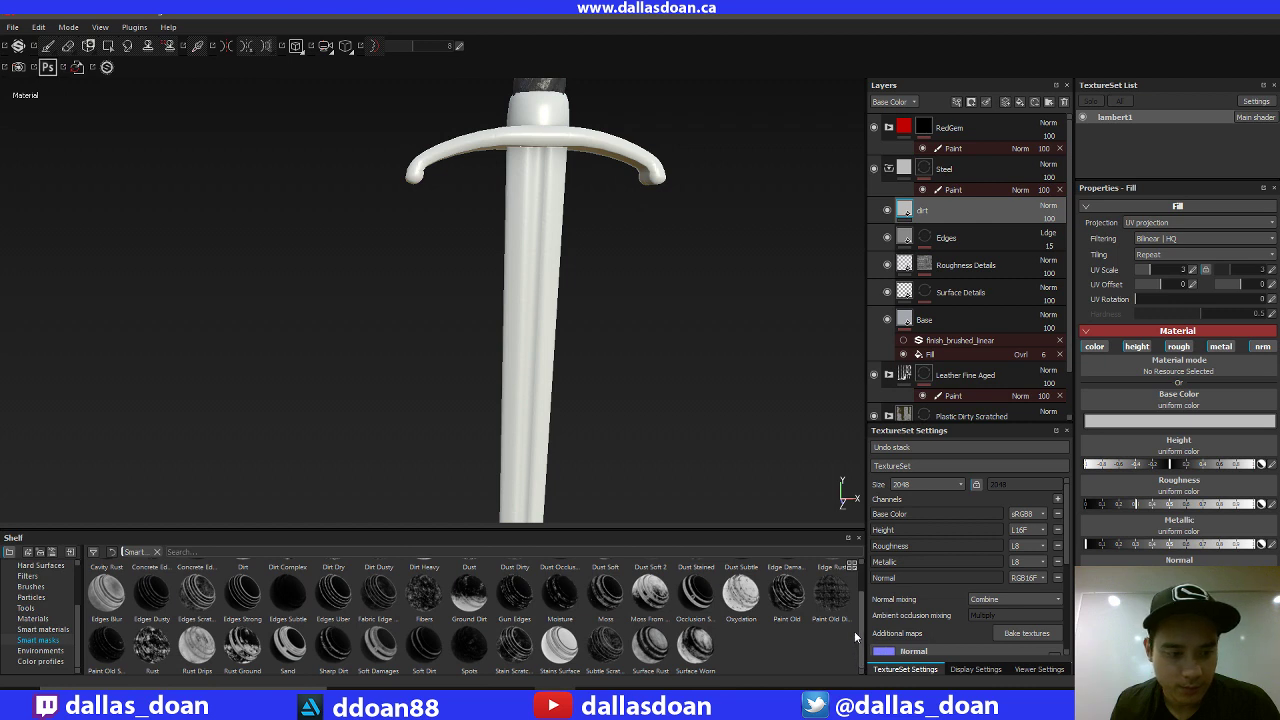
scroll(854, 631, up, 1)
drag(526, 586, 948, 217)
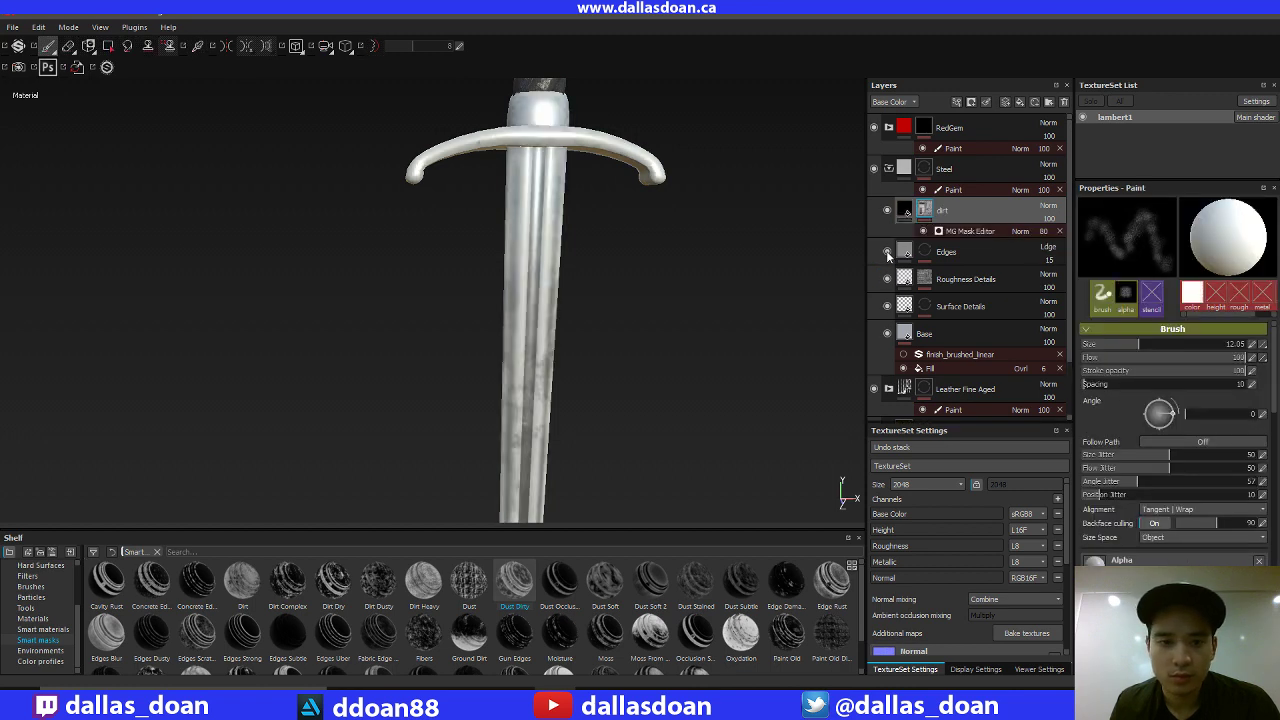
Set the dirt fill's base color to a muted olive with RGB 0.214, 0.217, 0.117.
middle_drag(595, 325, 536, 446)
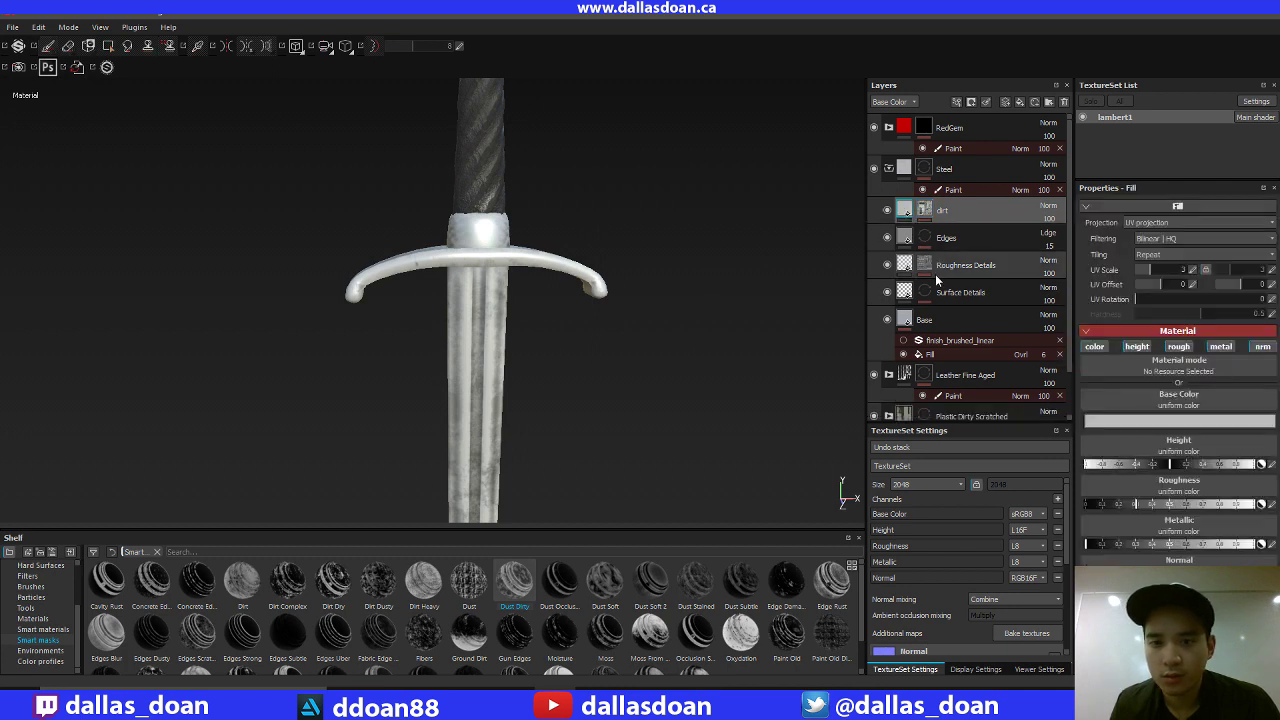
click(1124, 424)
drag(1166, 434, 1137, 486)
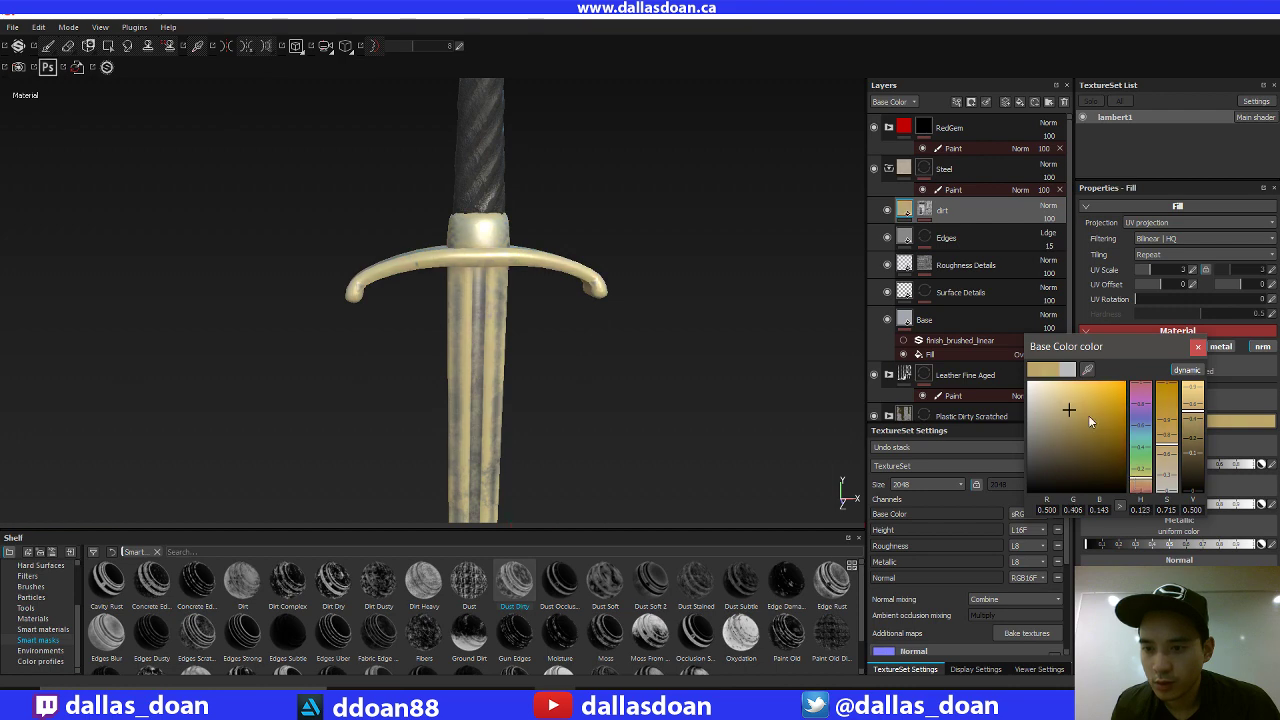
drag(1069, 403, 1067, 399)
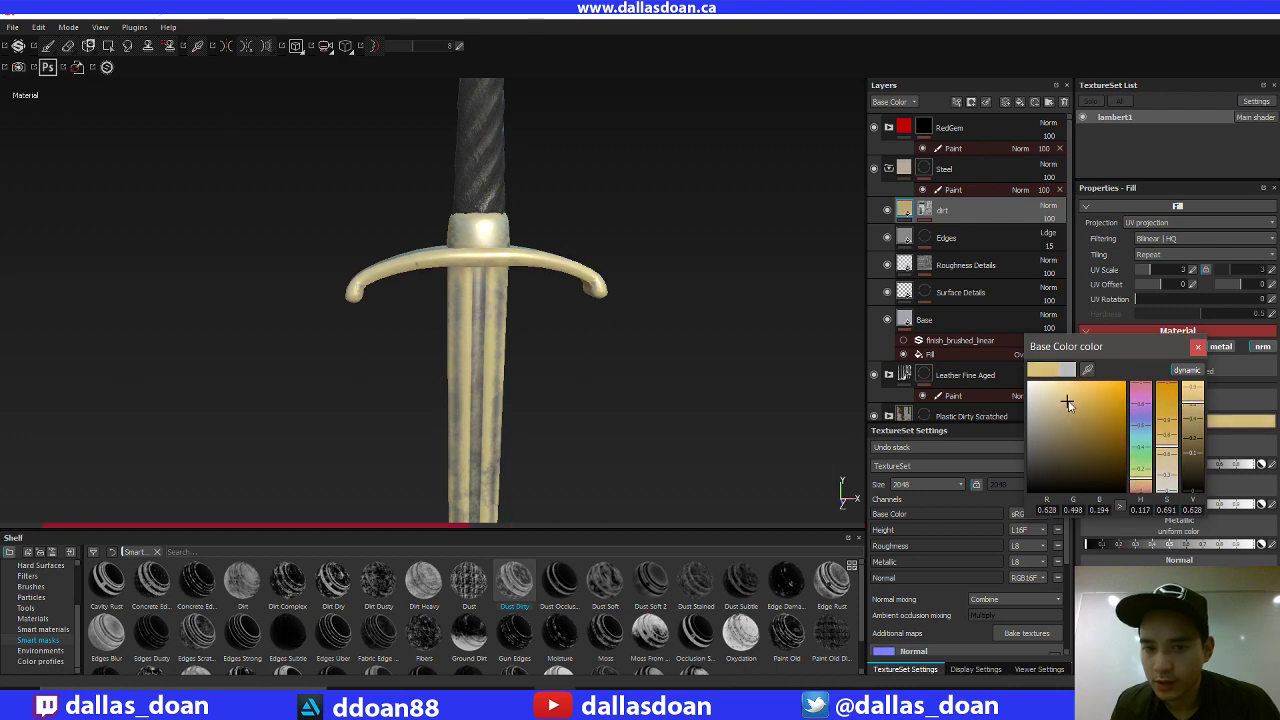
drag(1140, 482, 1140, 474)
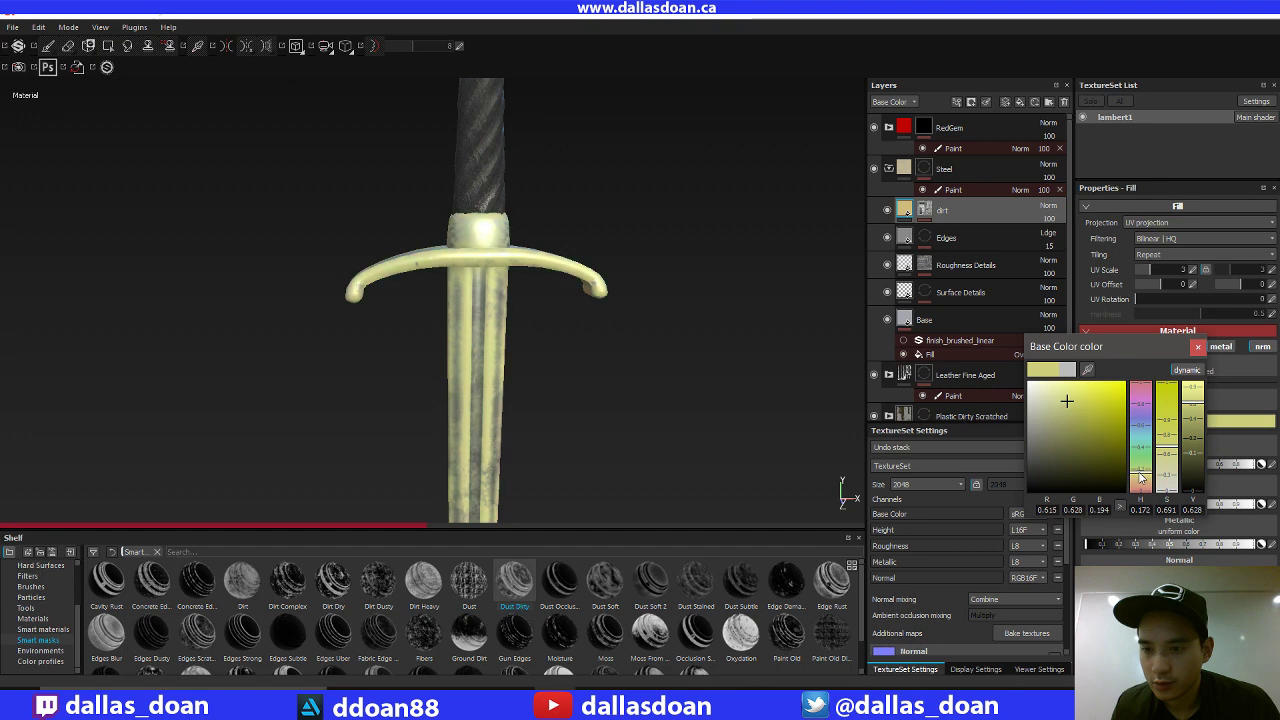
mouse_move(1068, 402)
mouse_down()
mouse_move(1071, 440)
mouse_move(1051, 435)
mouse_up()
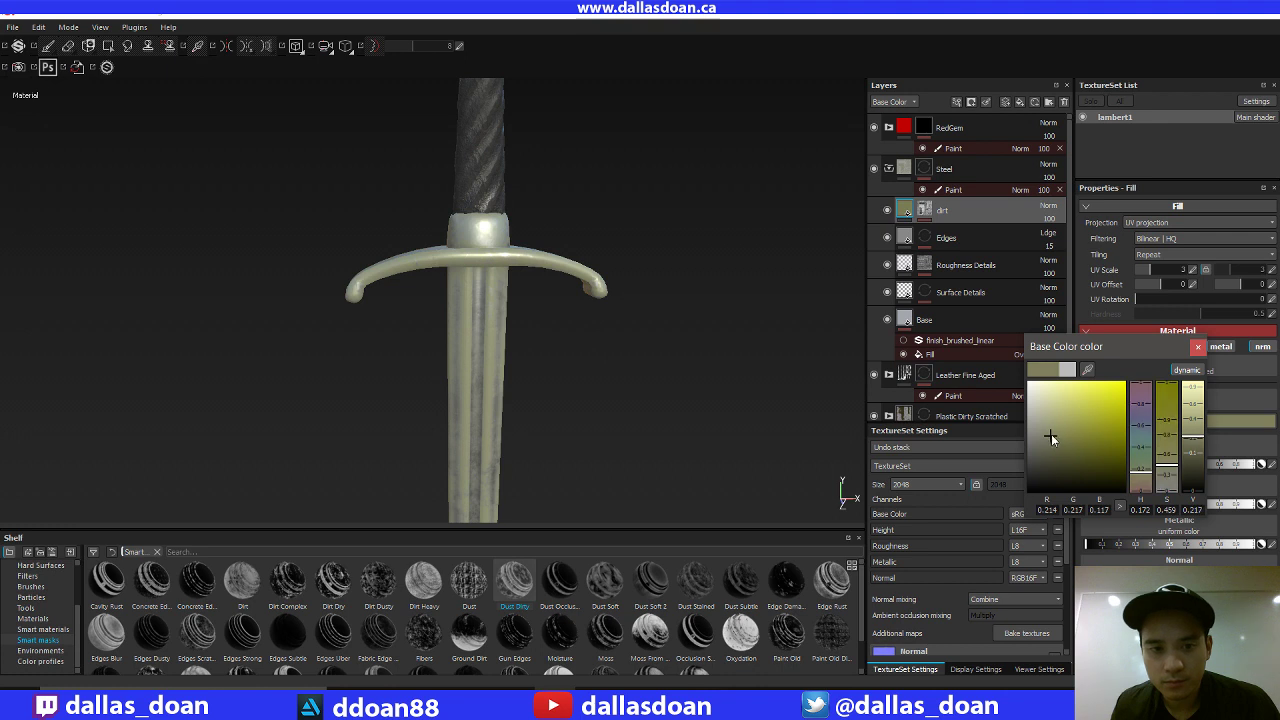
click(1197, 346)
Disable the metallic channel on the dirt fill layer.
alt+right_drag(734, 382, 797, 330)
alt+drag(690, 332, 675, 329)
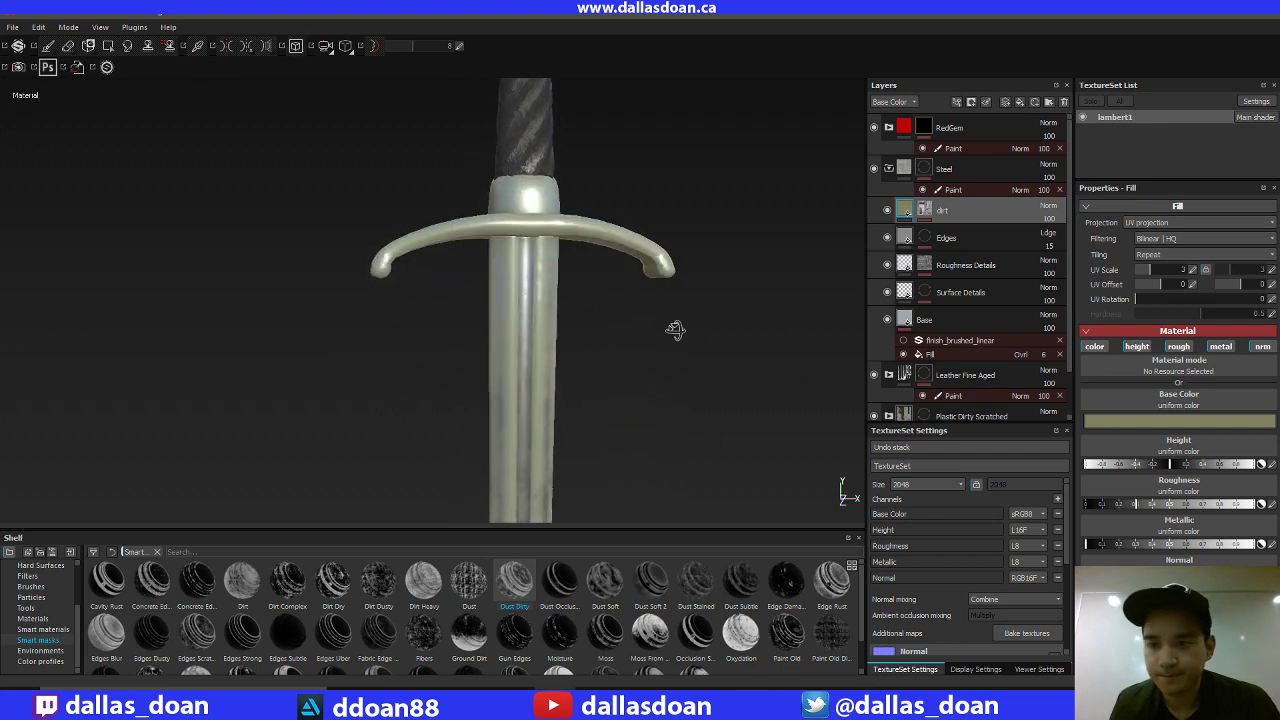
click(1222, 347)
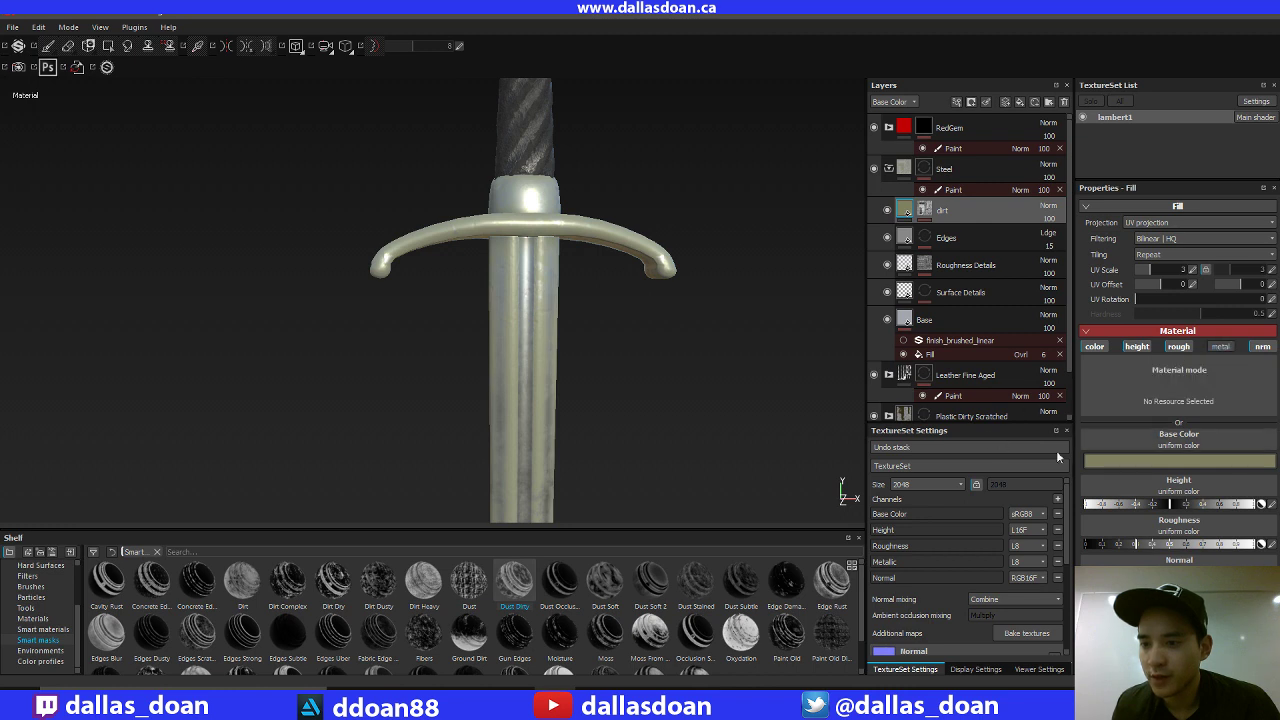
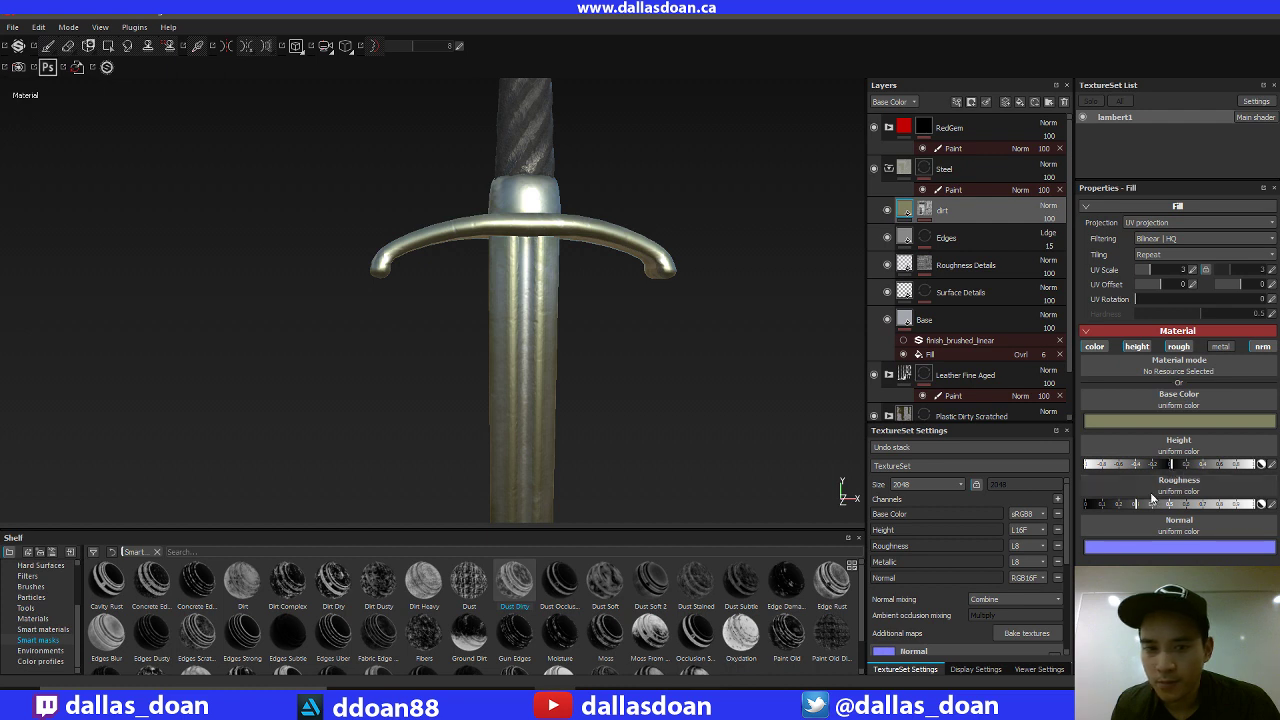
Raise the dirt layer's roughness to about 0.8 and inspect the result on the guard, blade and grip.
alt+drag(657, 371, 709, 366)
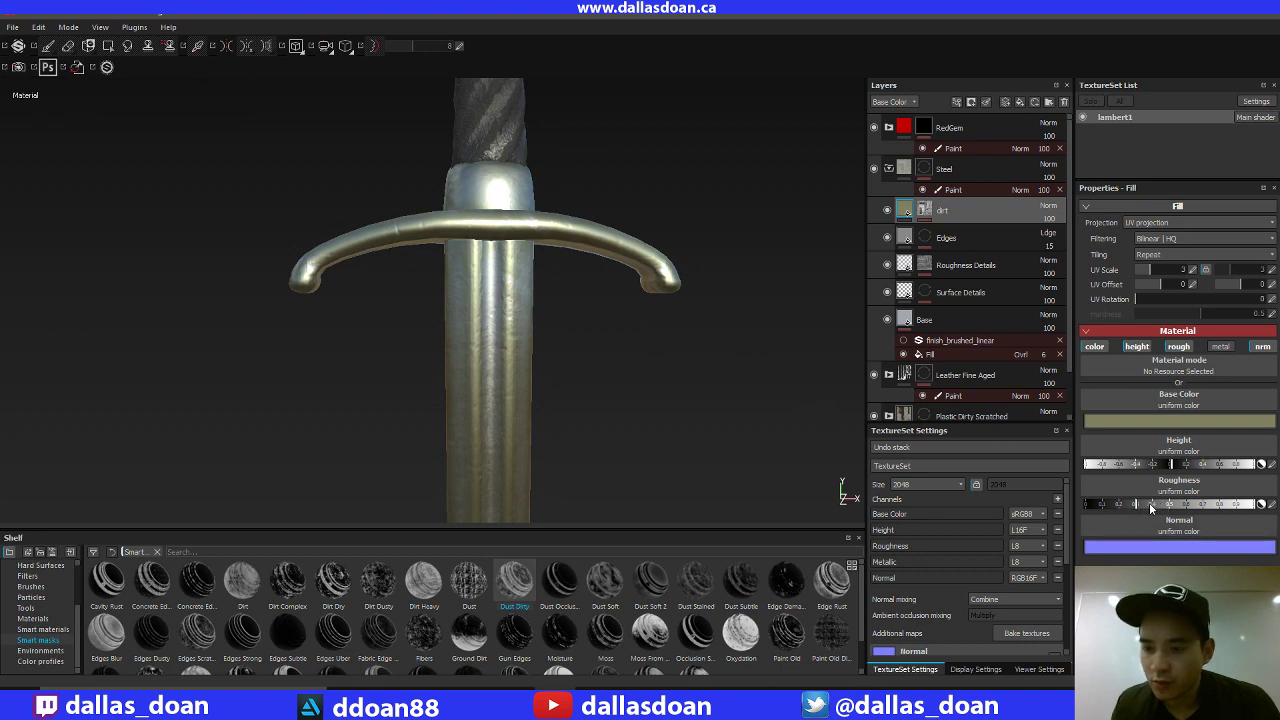
click(1220, 505)
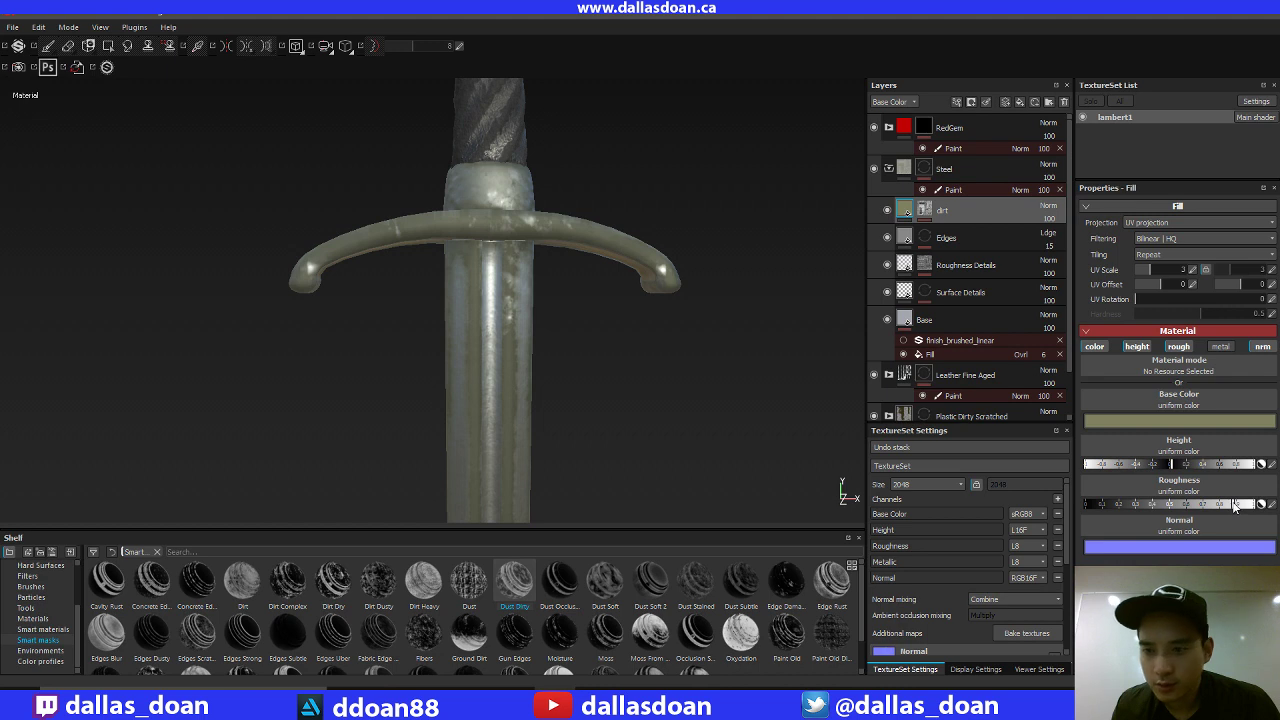
drag(1228, 507, 1222, 508)
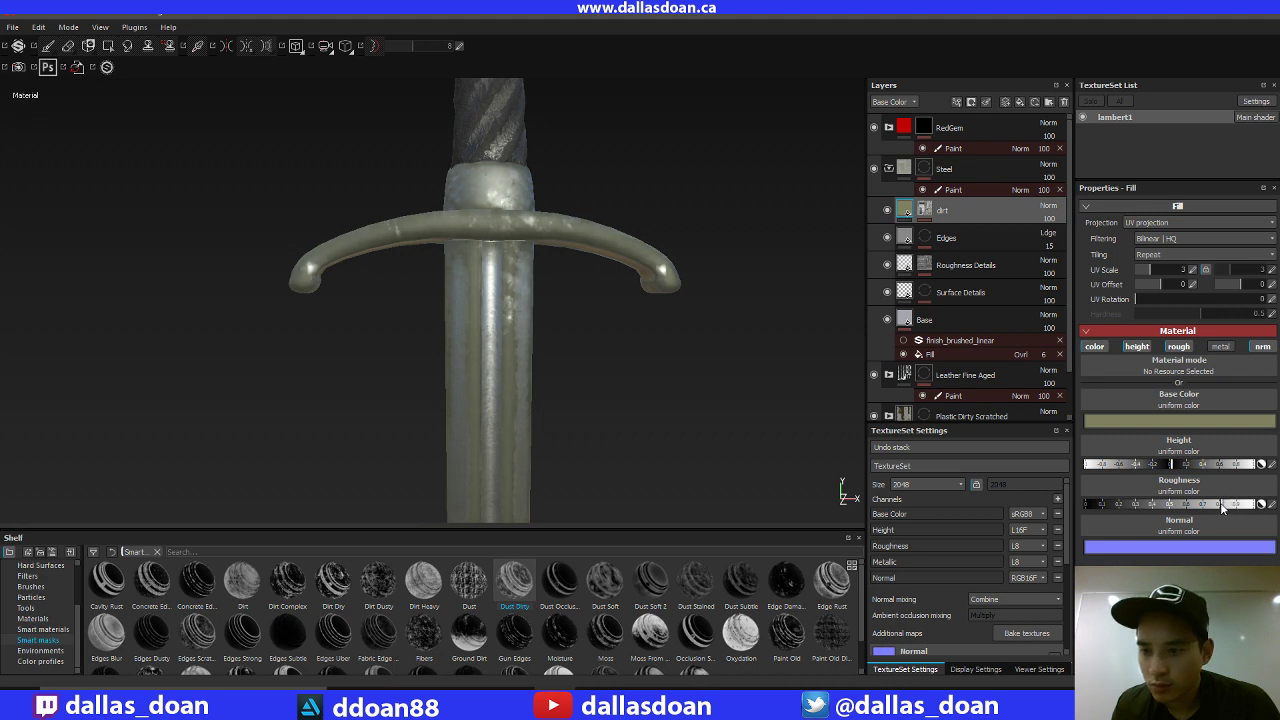
alt+drag(744, 386, 711, 394)
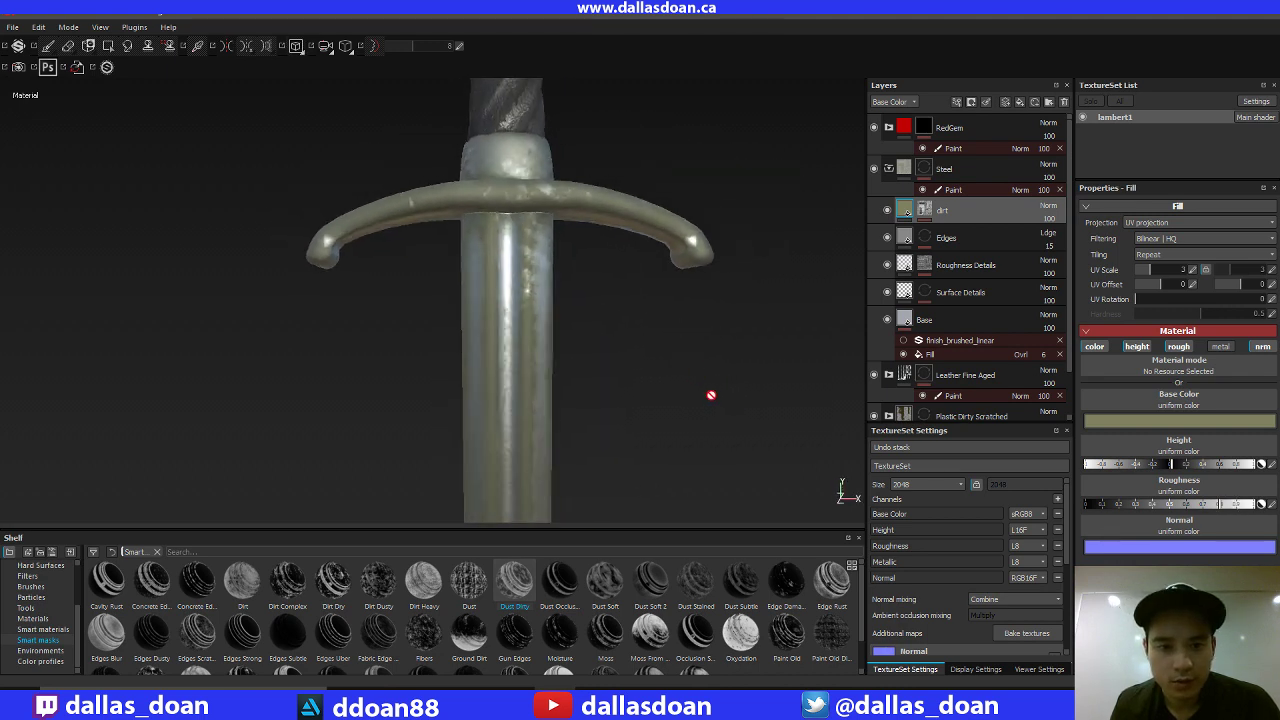
alt+right_drag(711, 394, 517, 220)
alt+middle_drag(515, 322, 537, 548)
alt+drag(589, 269, 608, 237)
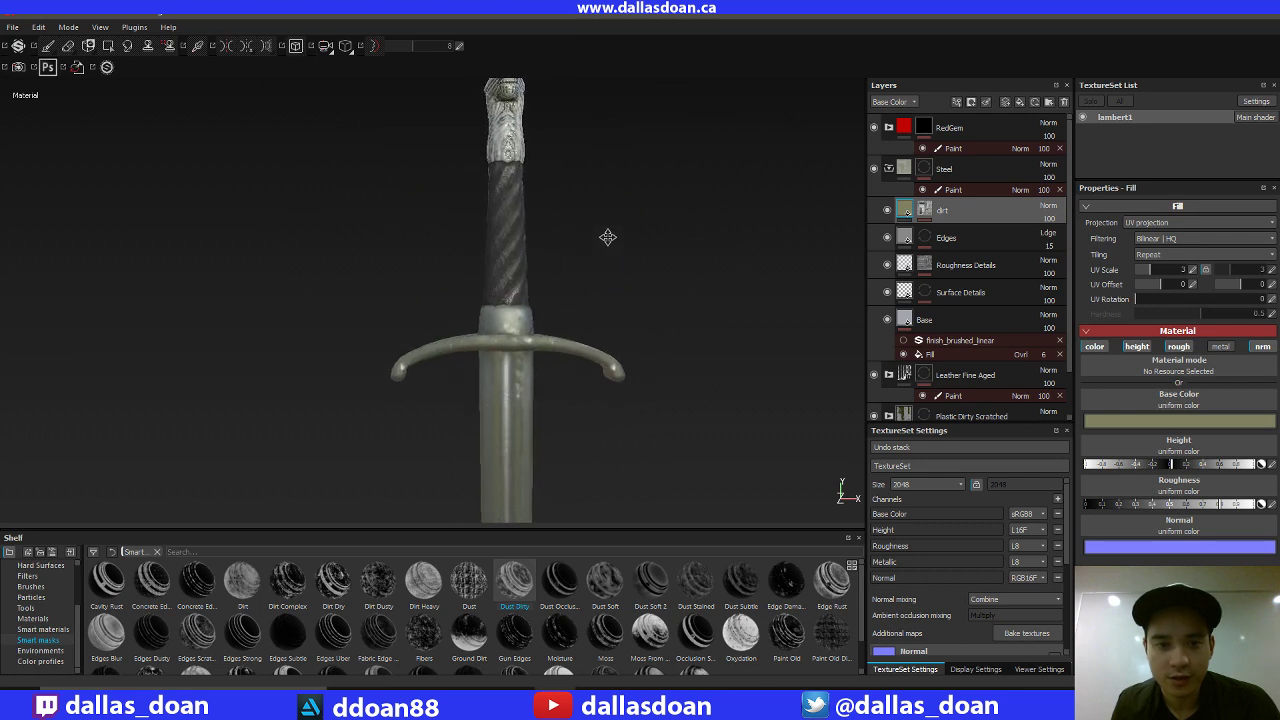
Try a UV scale of 10 on the dirt layer's fill.
alt+right_drag(608, 237, 648, 450)
alt+right_drag(634, 317, 580, 171)
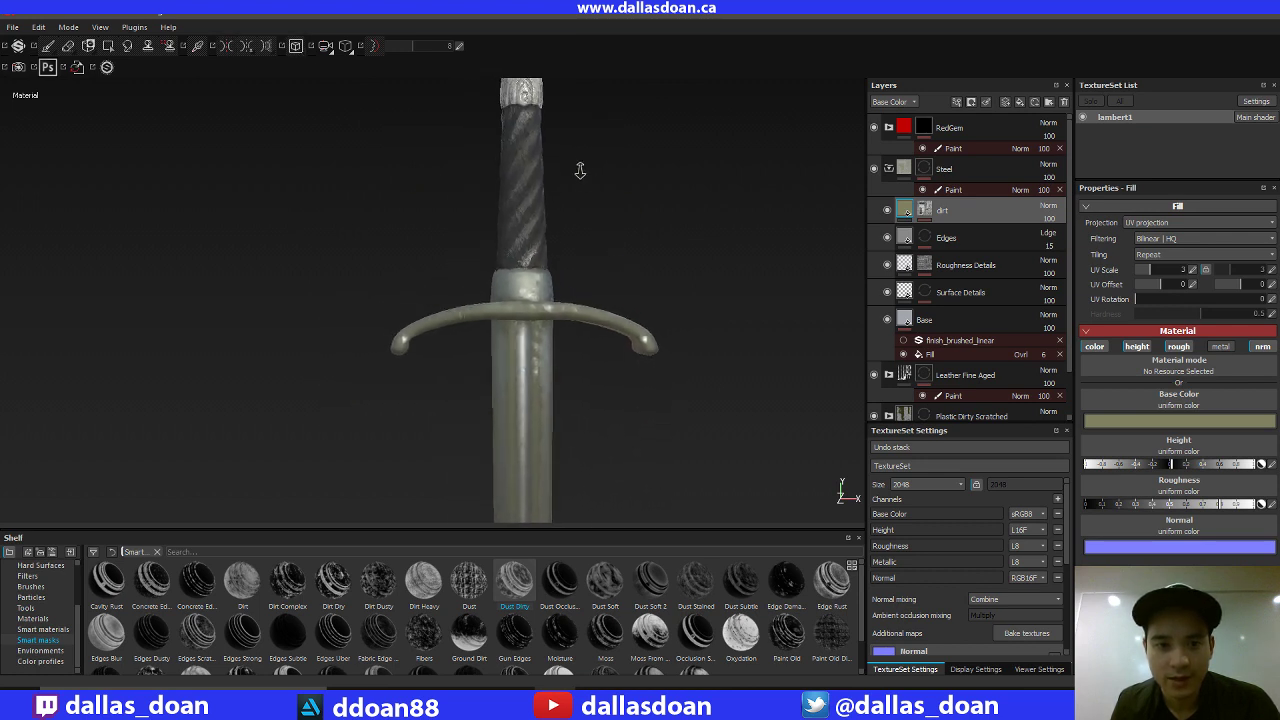
alt+middle_drag(573, 85, 569, 163)
alt+middle_drag(655, 225, 662, 140)
alt+right_drag(655, 200, 760, 350)
alt+middle_drag(775, 358, 720, 283)
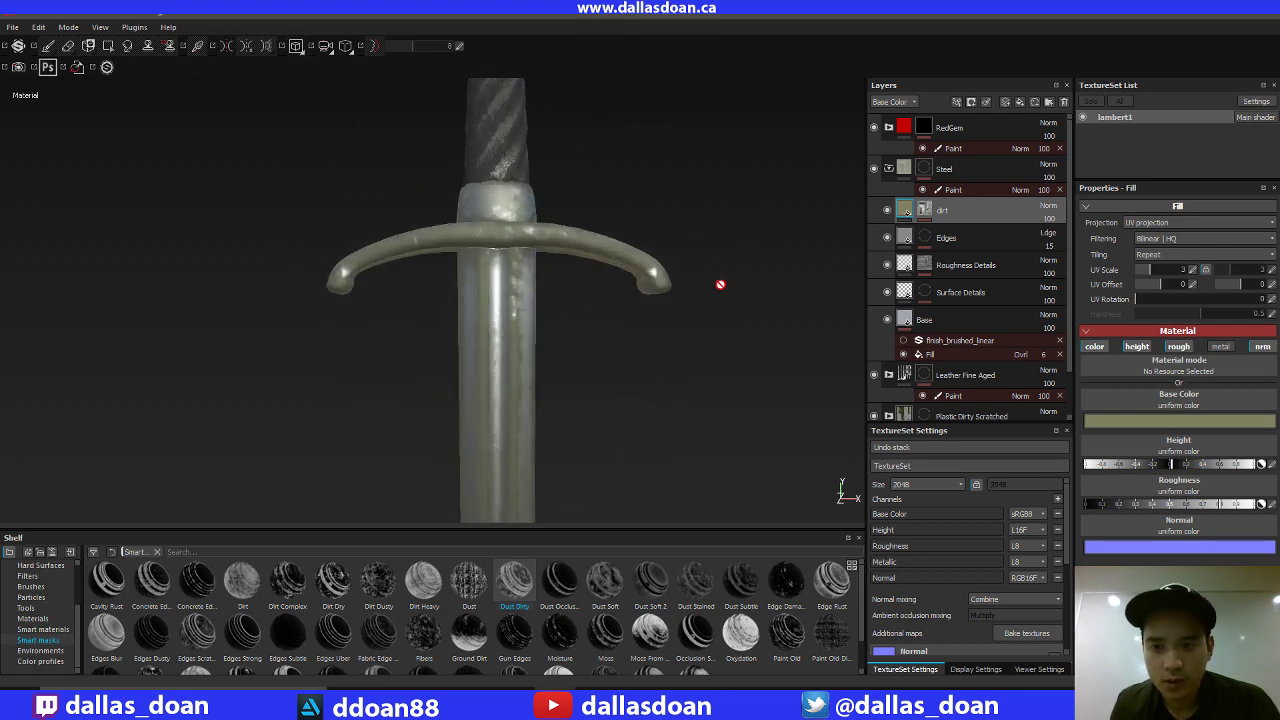
alt+middle_drag(640, 374, 734, 313)
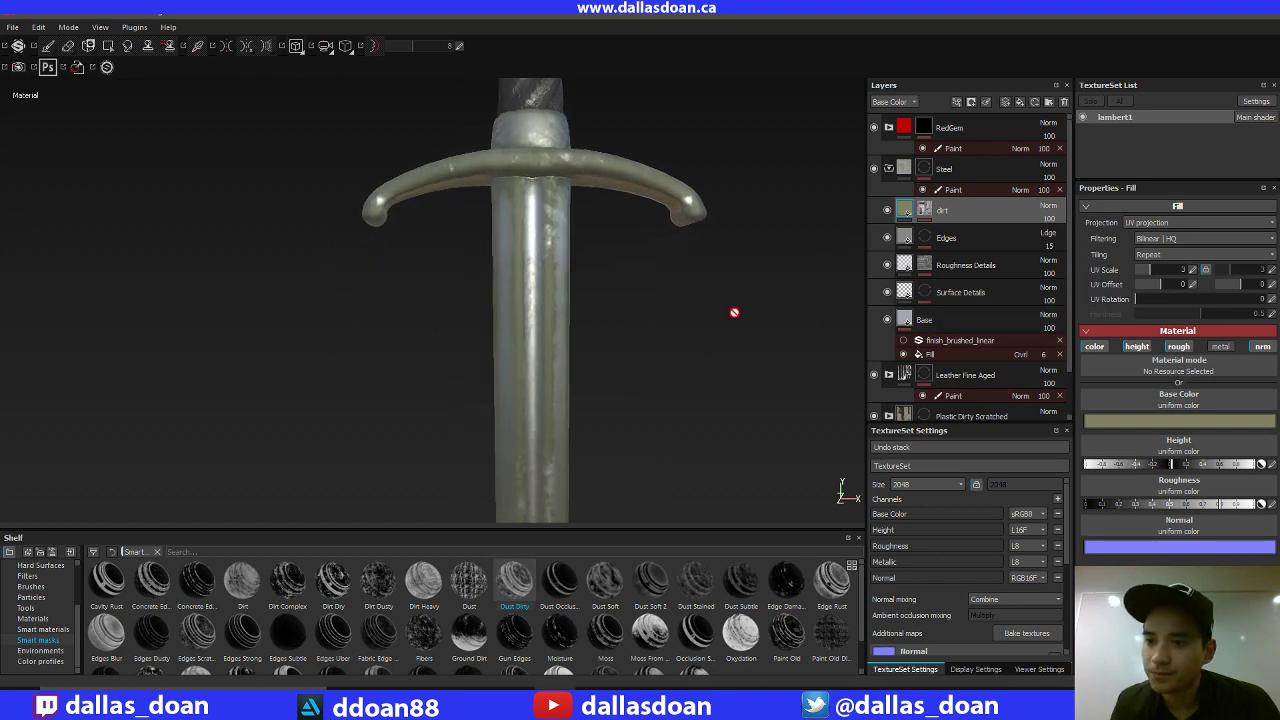
alt+middle_drag(767, 272, 766, 284)
click(1193, 271)
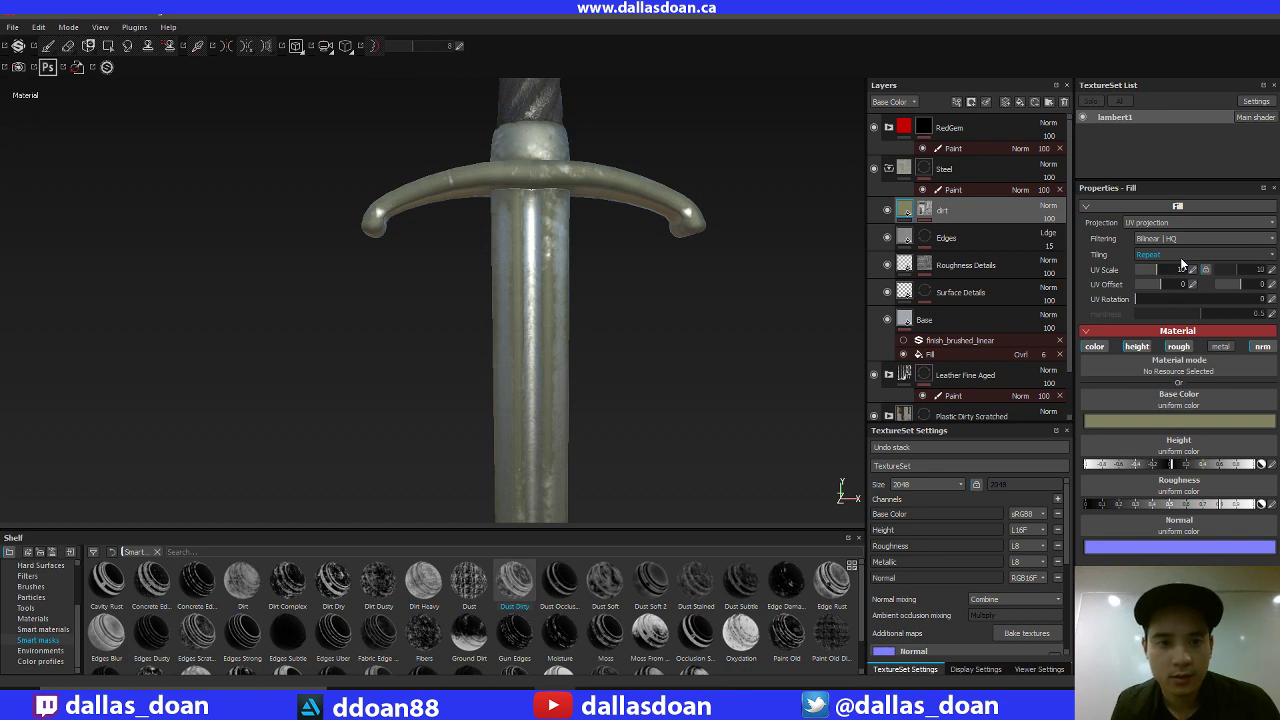
Compare the dirt fill at UV scales of 3 and 10 on the guard and upper blade.
alt+middle_drag(700, 351, 717, 426)
alt+right_drag(717, 426, 728, 432)
alt+middle_drag(700, 345, 742, 452)
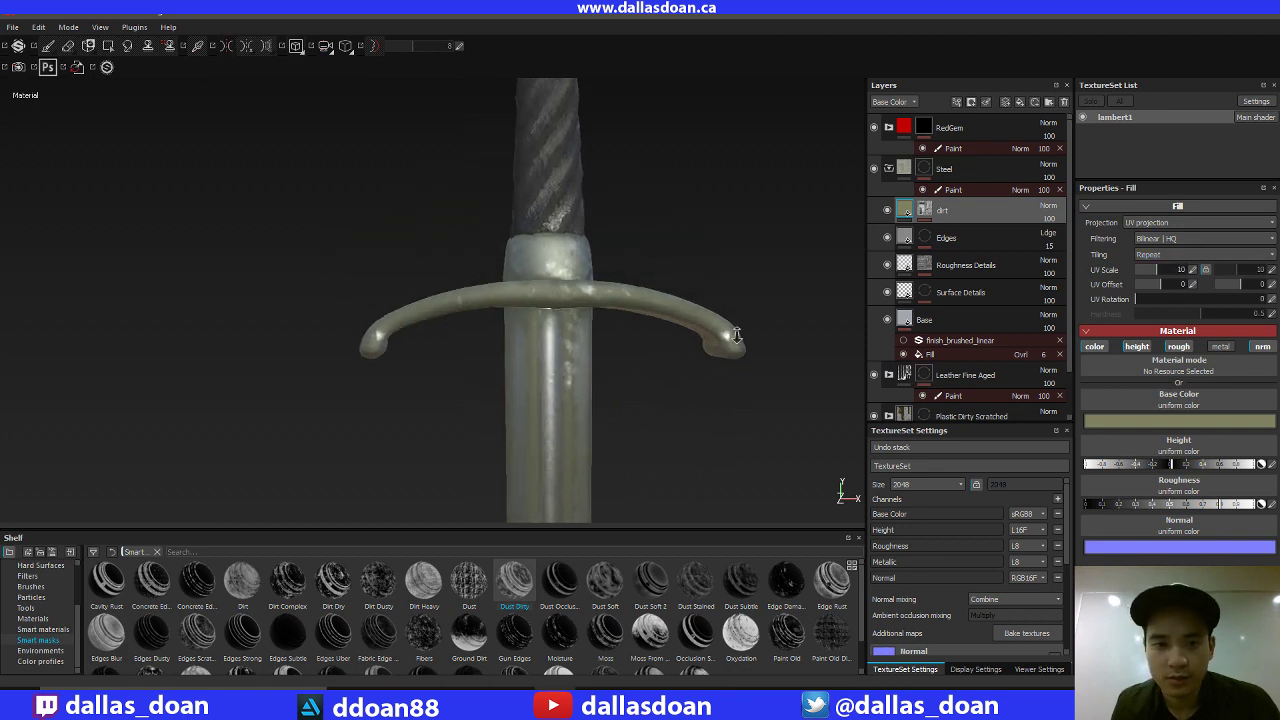
alt+right_drag(742, 452, 786, 342)
alt+drag(786, 342, 829, 340)
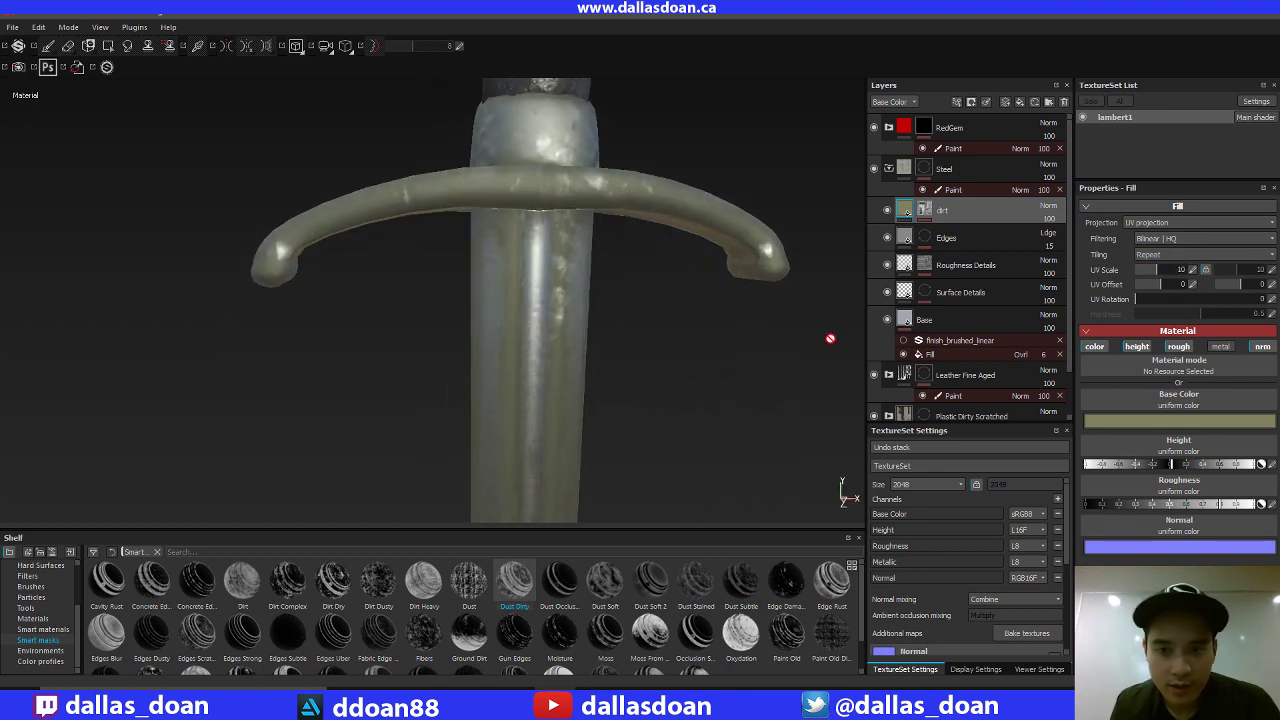
drag(1165, 271, 1150, 271)
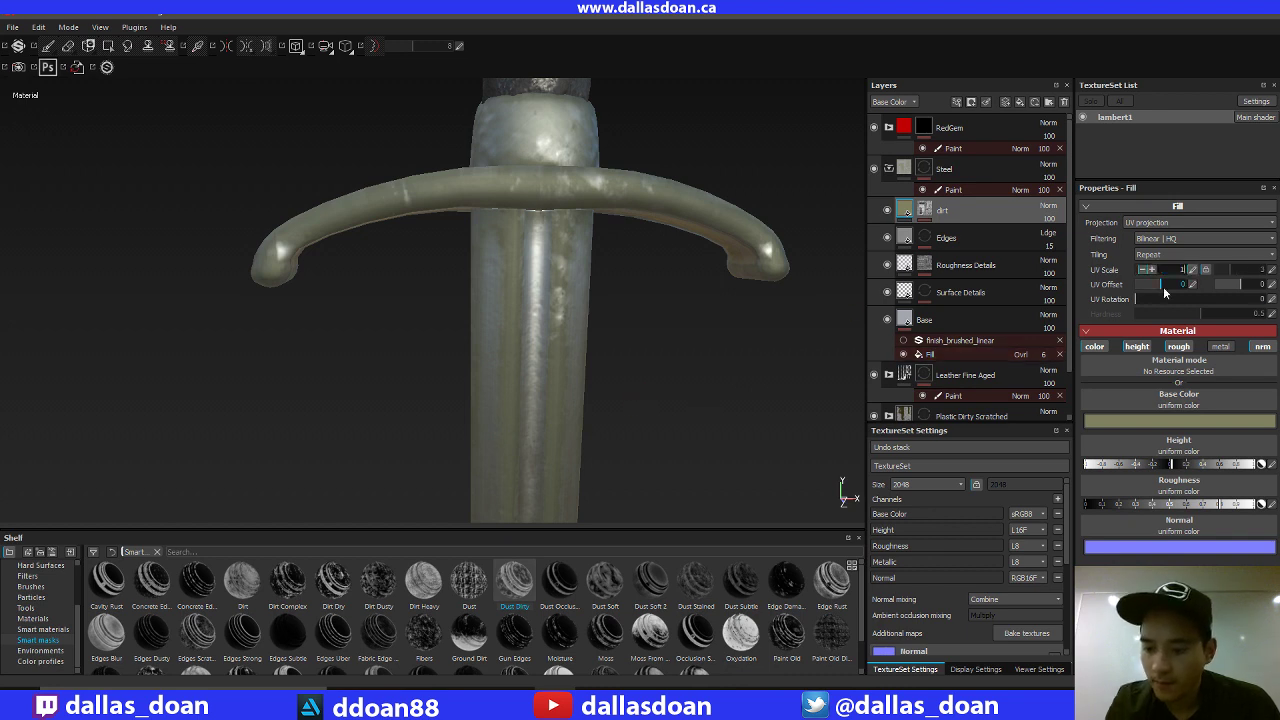
alt+drag(847, 363, 729, 331)
alt+drag(780, 398, 825, 392)
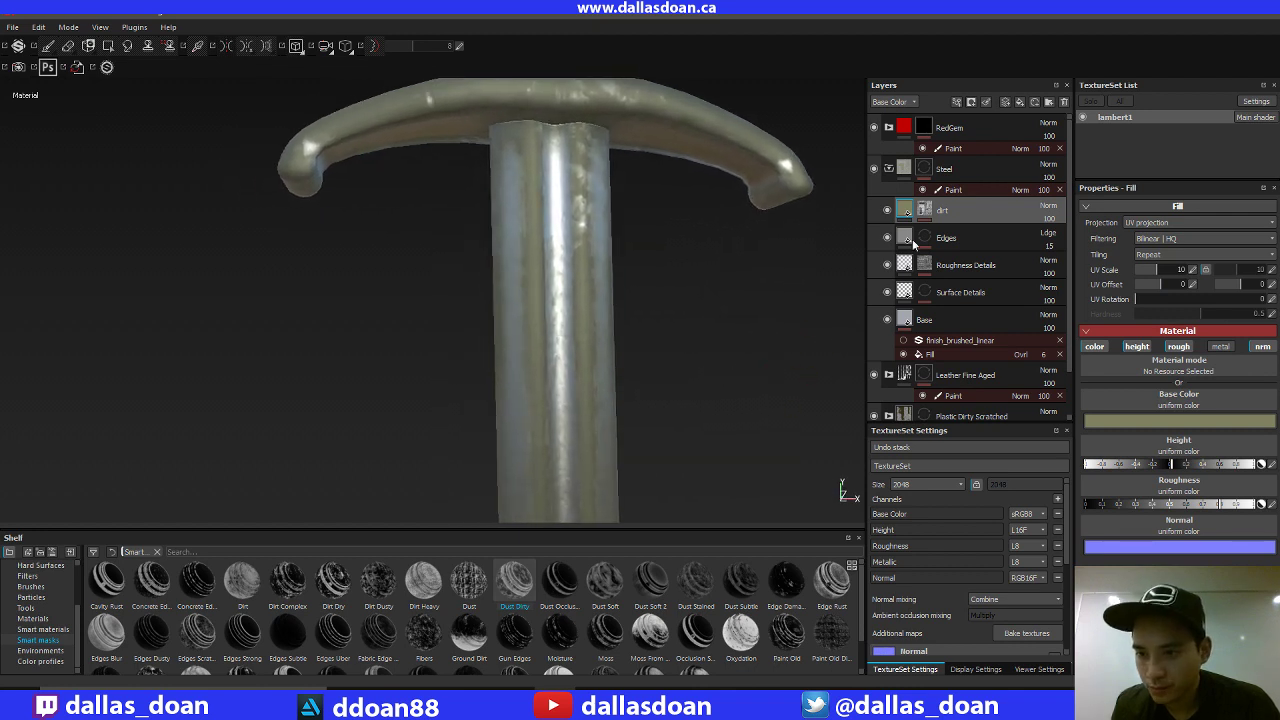
alt+drag(732, 334, 740, 300)
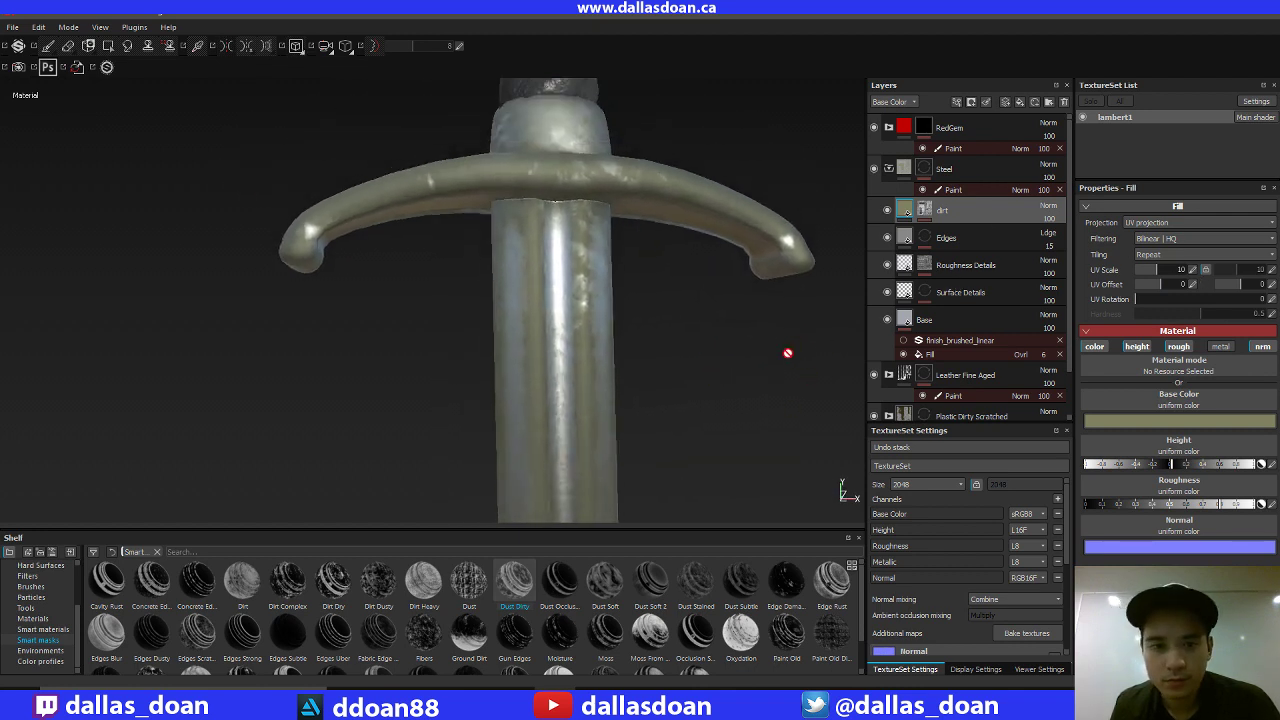
alt+drag(745, 380, 731, 344)
Try a UV scale of 50 on the dirt fill and restore it to 3.
click(1193, 270)
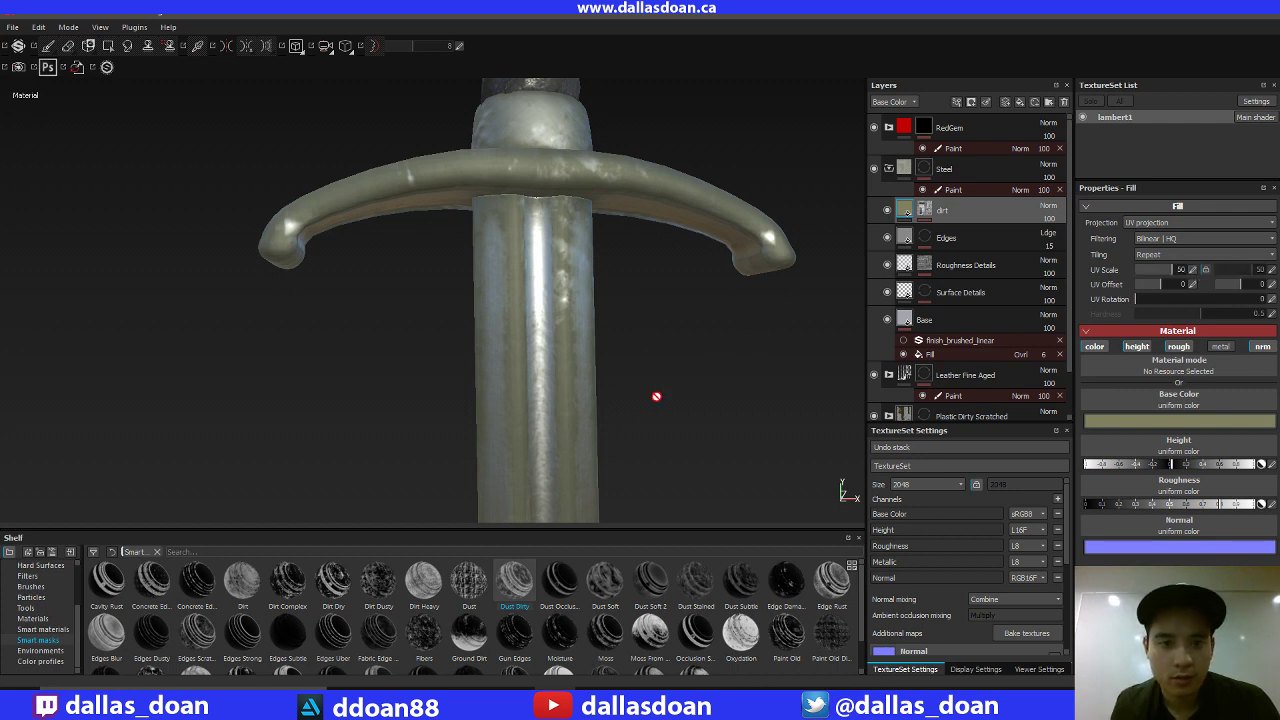
alt+drag(656, 396, 657, 270)
alt+drag(679, 316, 728, 398)
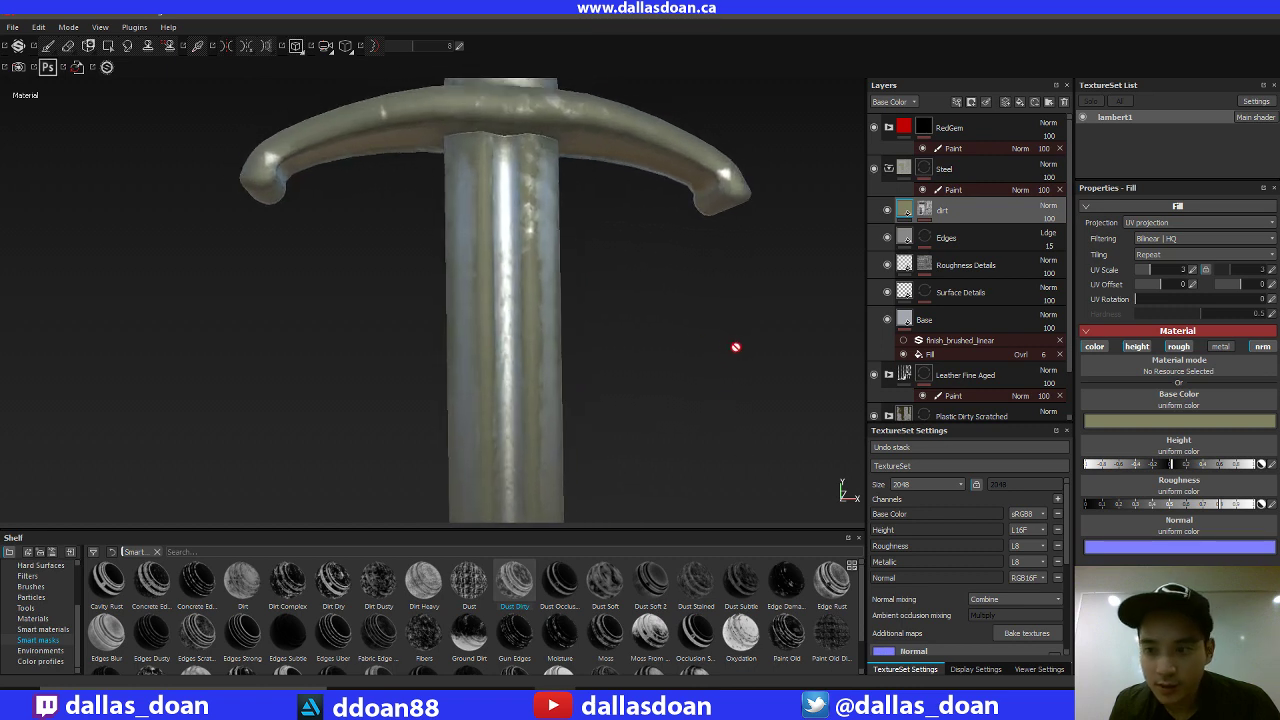
alt+drag(743, 340, 760, 390)
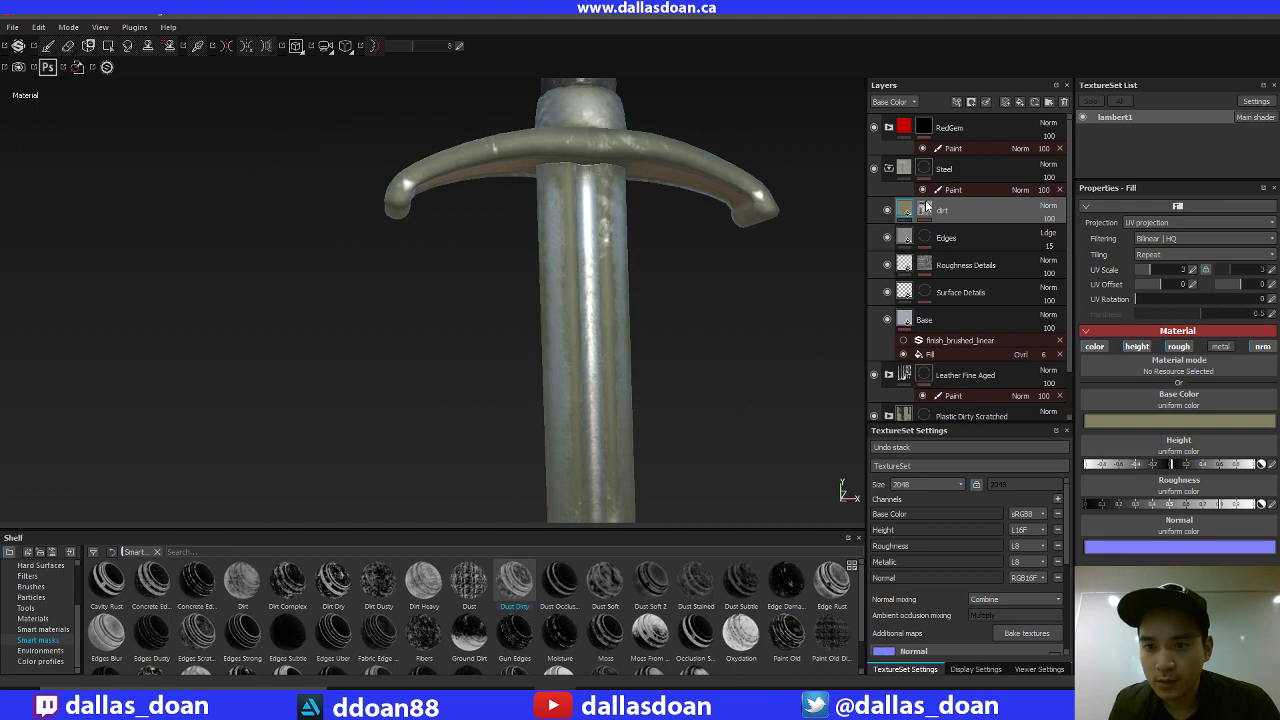
Lower the Global Balance of the dirt mask's MG Mask Editor generator to 0.07.
click(924, 210)
alt+middle_drag(700, 377, 716, 326)
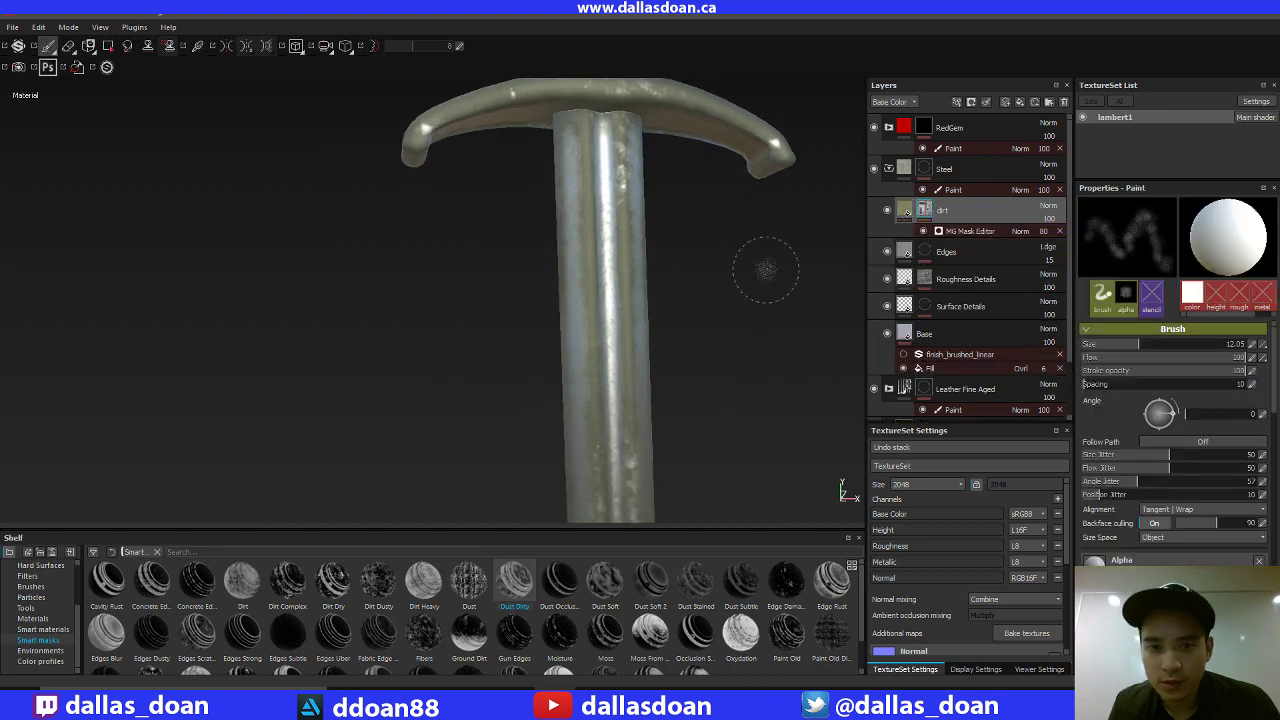
alt+drag(766, 270, 760, 312)
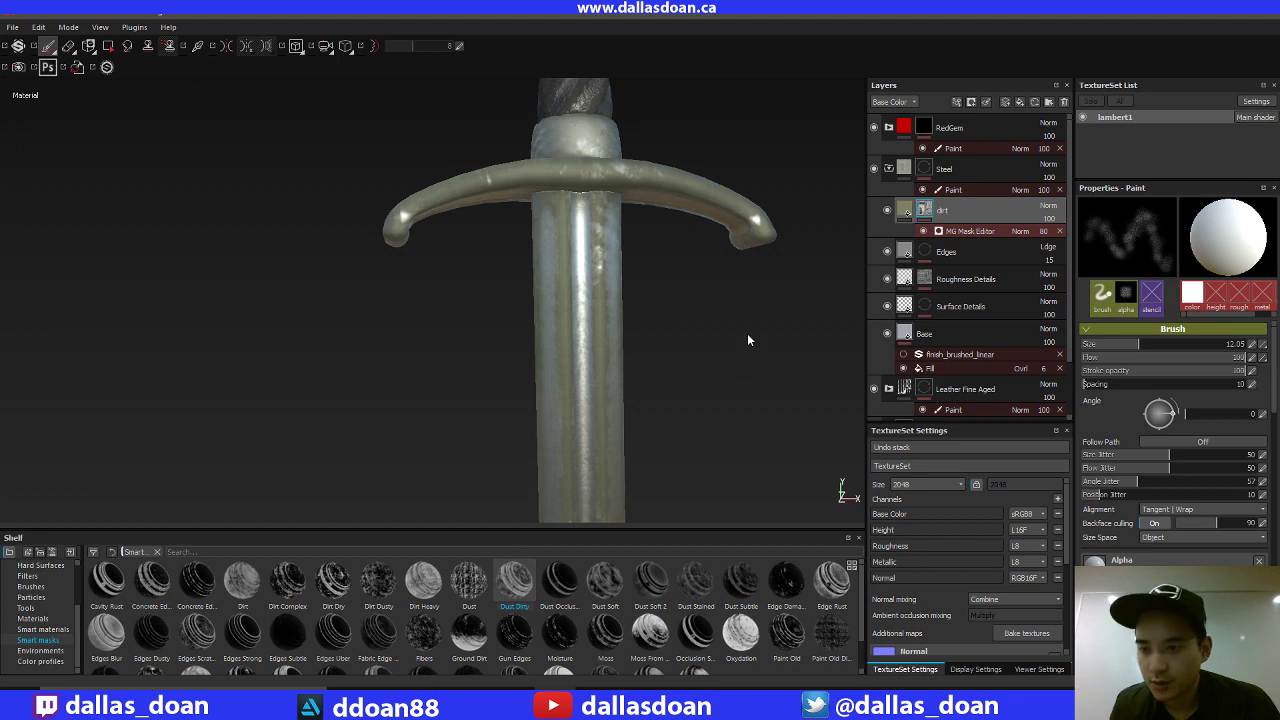
key(ctrl+z)
alt+drag(746, 334, 763, 337)
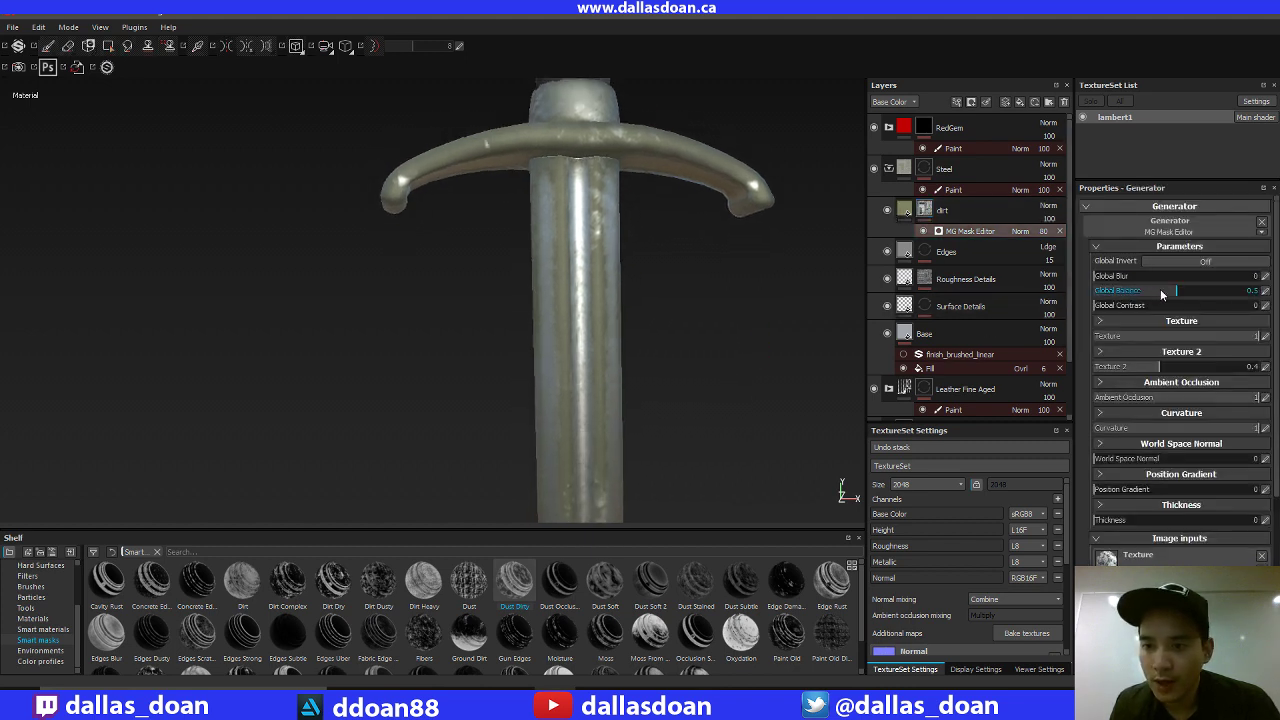
click(1149, 294)
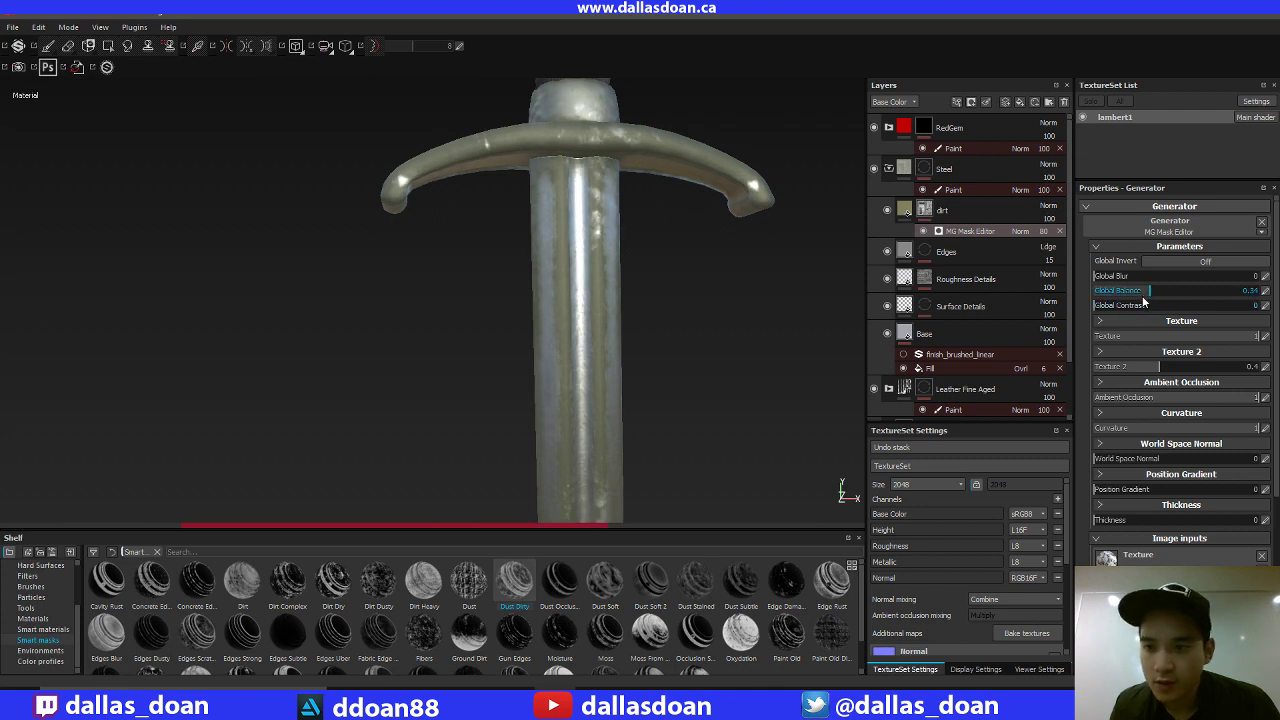
click(1119, 292)
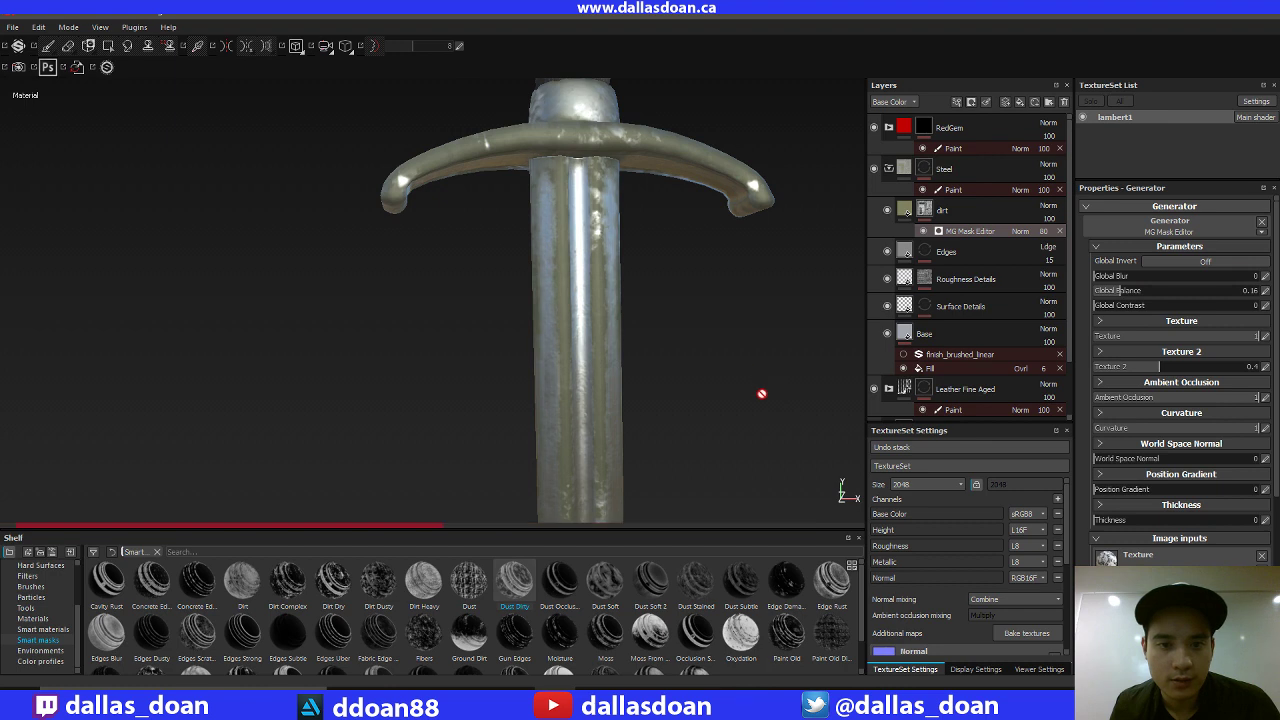
alt+drag(741, 414, 651, 206)
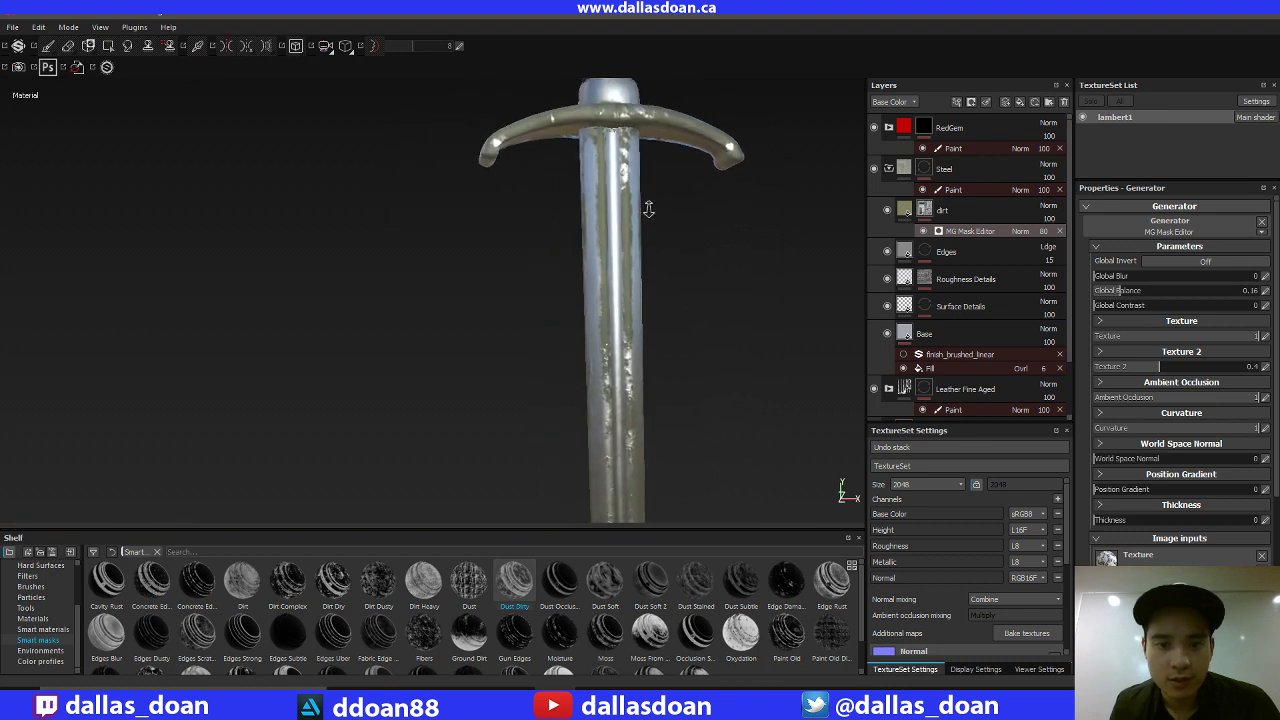
drag(1108, 306, 1112, 304)
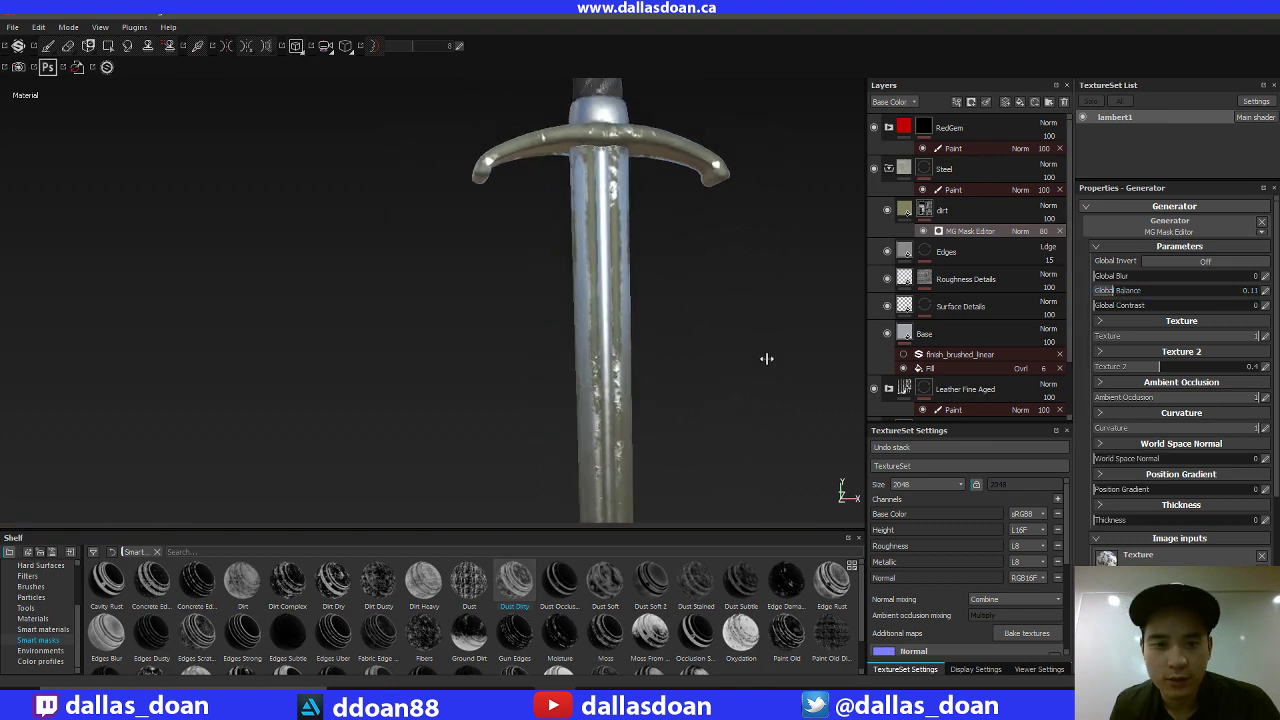
mouse_move(752, 300)
alt+mouse_down()
mouse_move(746, 214)
mouse_move(760, 300)
alt+mouse_up()
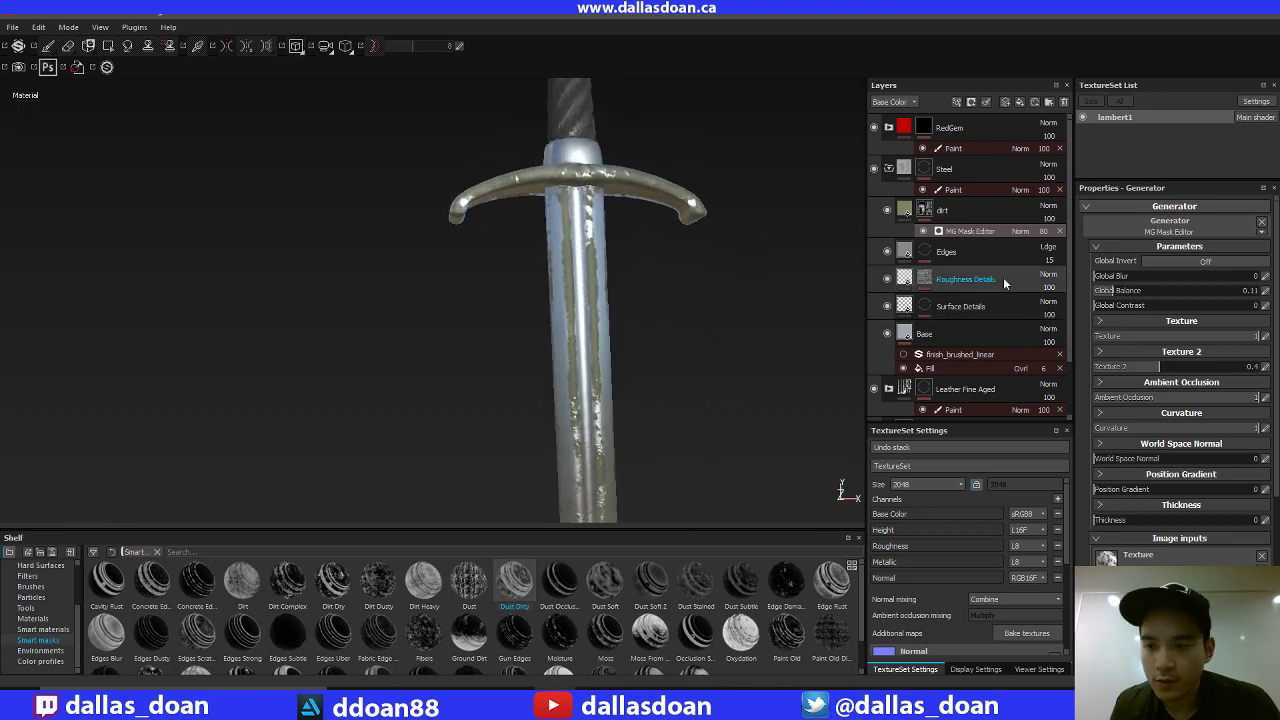
drag(1105, 295, 1103, 295)
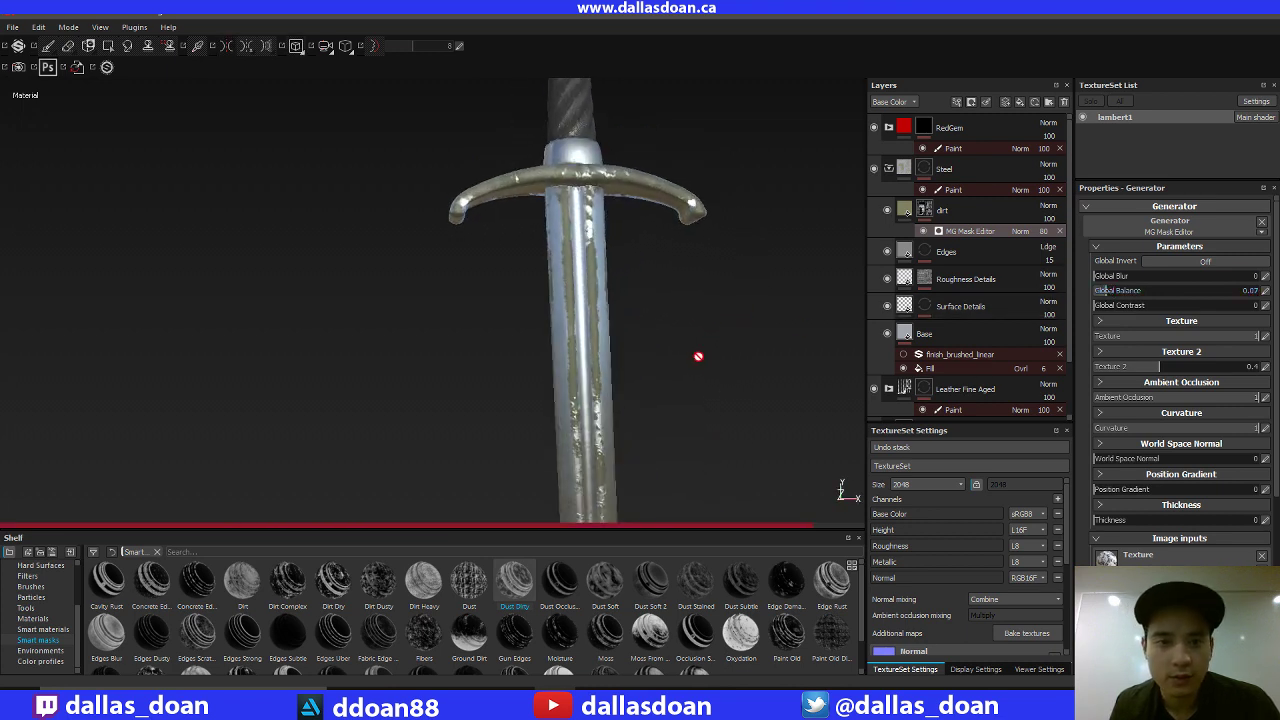
Examine the dirt coverage along the full blade and guard from several angles.
alt+drag(714, 349, 731, 390)
alt+middle_drag(717, 423, 707, 306)
alt+drag(707, 306, 677, 253)
alt+drag(670, 243, 648, 297)
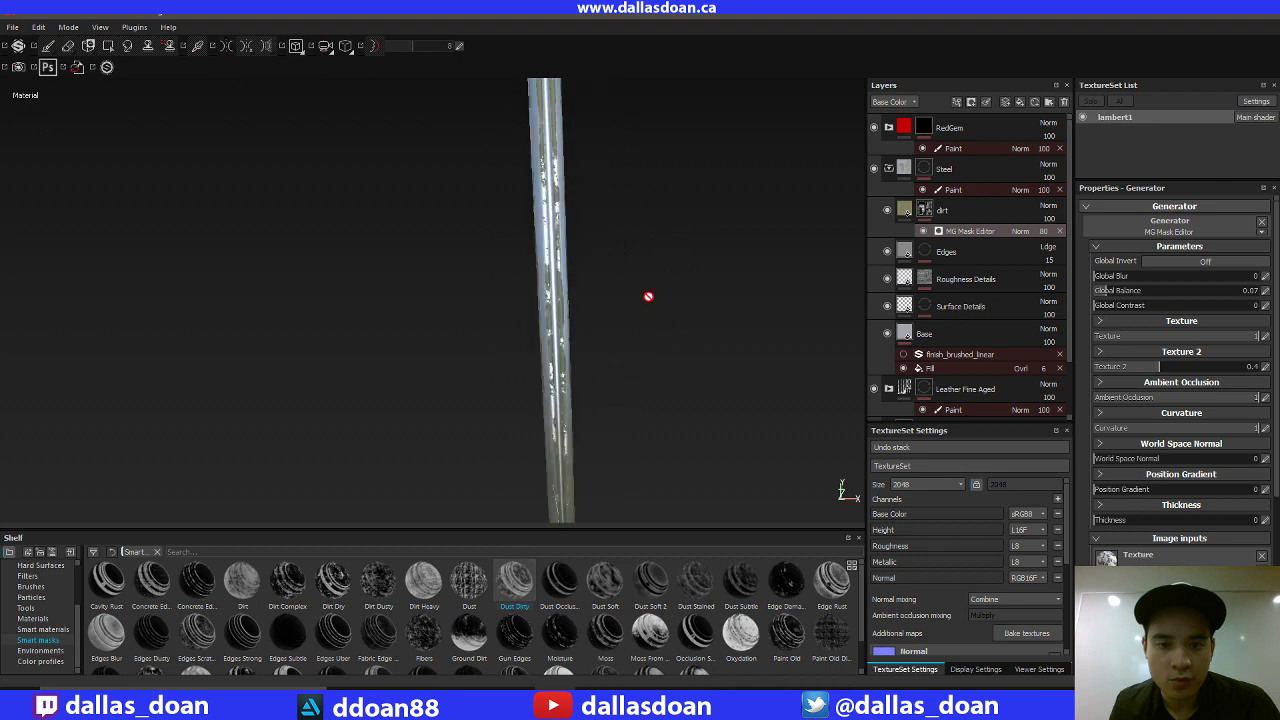
alt+drag(602, 169, 710, 255)
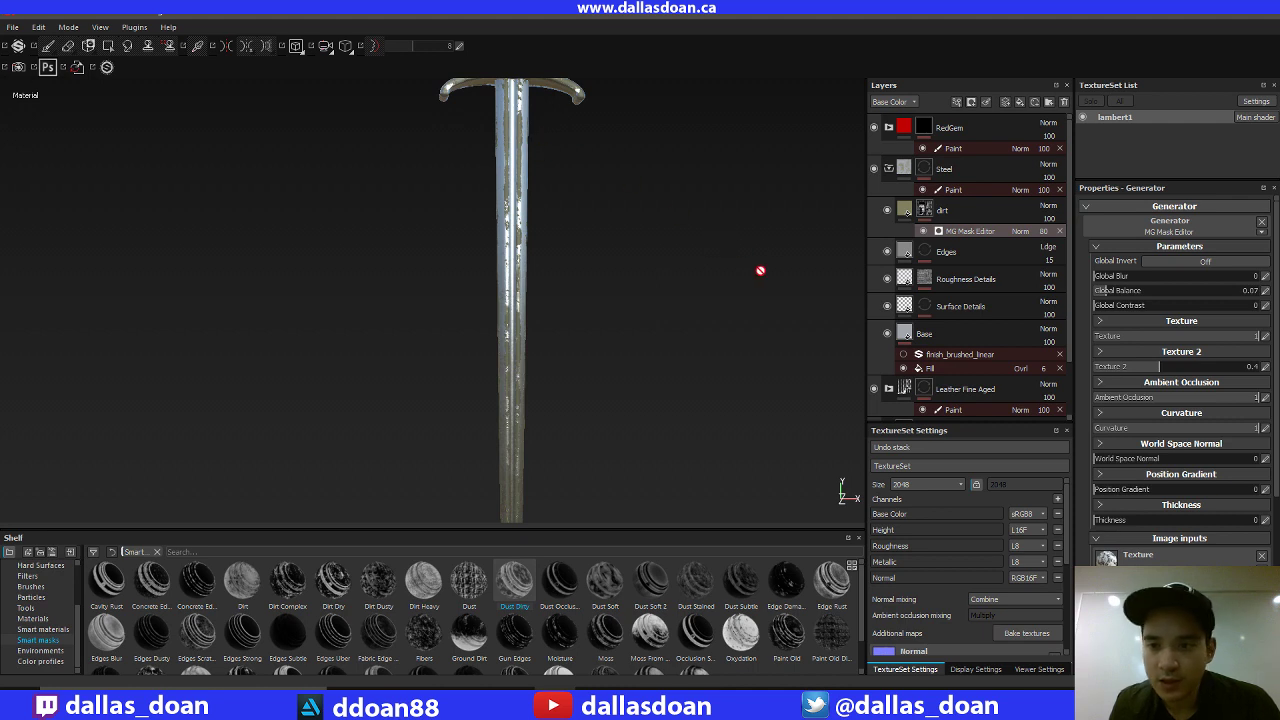
alt+middle_drag(760, 271, 765, 243)
mouse_move(669, 321)
alt+mouse_down()
mouse_move(680, 220)
mouse_move(683, 294)
alt+mouse_up()
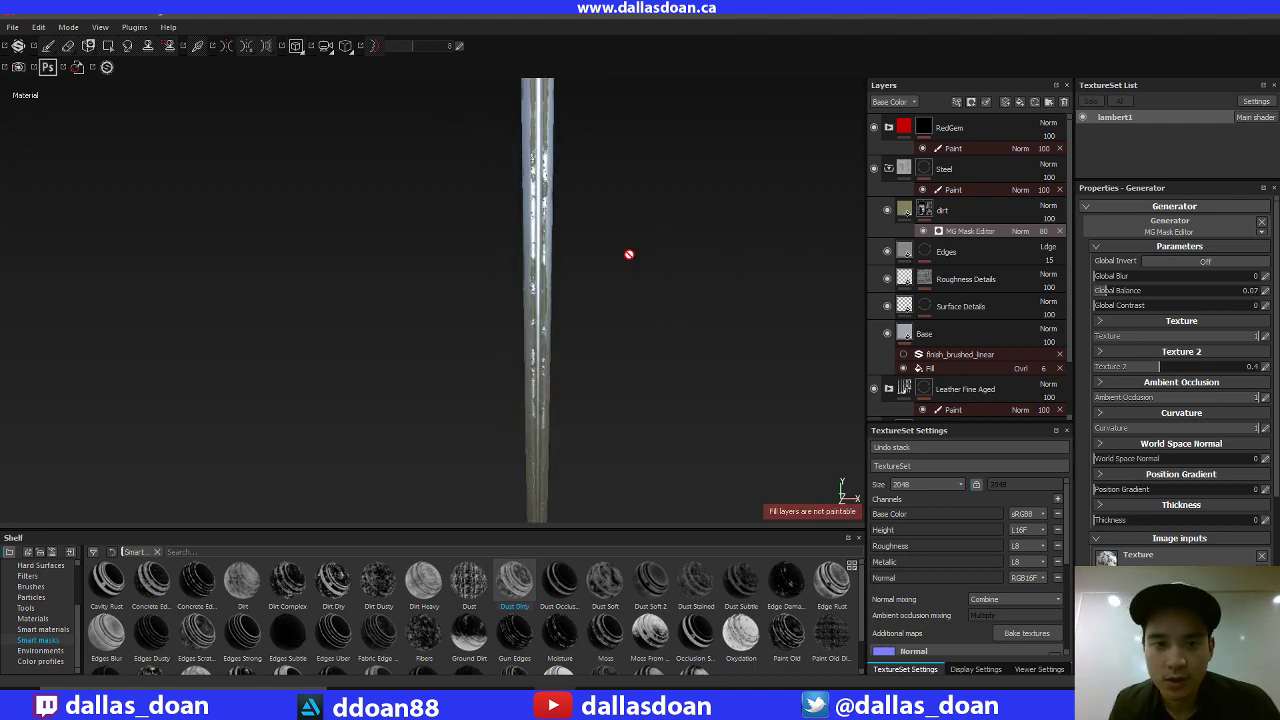
alt+drag(629, 254, 606, 337)
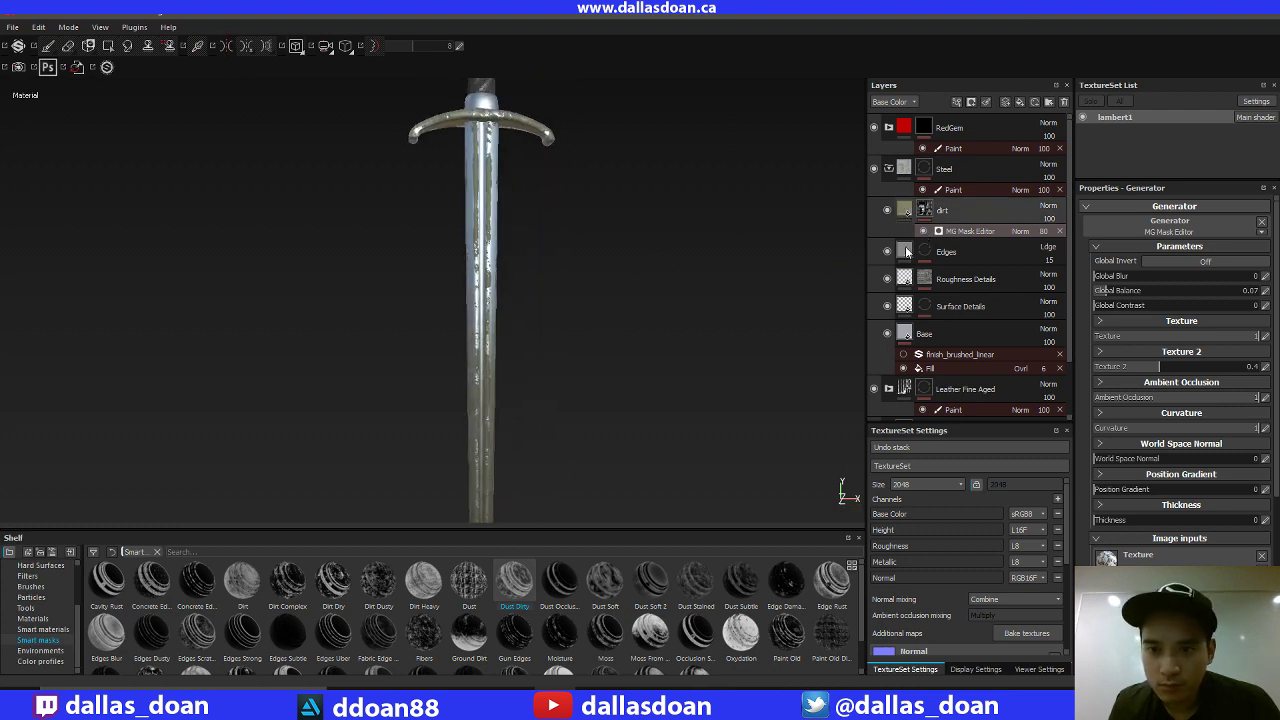
Darken the dirt fill's base color to olive RGB 0.094, 0.095, 0.049.
click(906, 212)
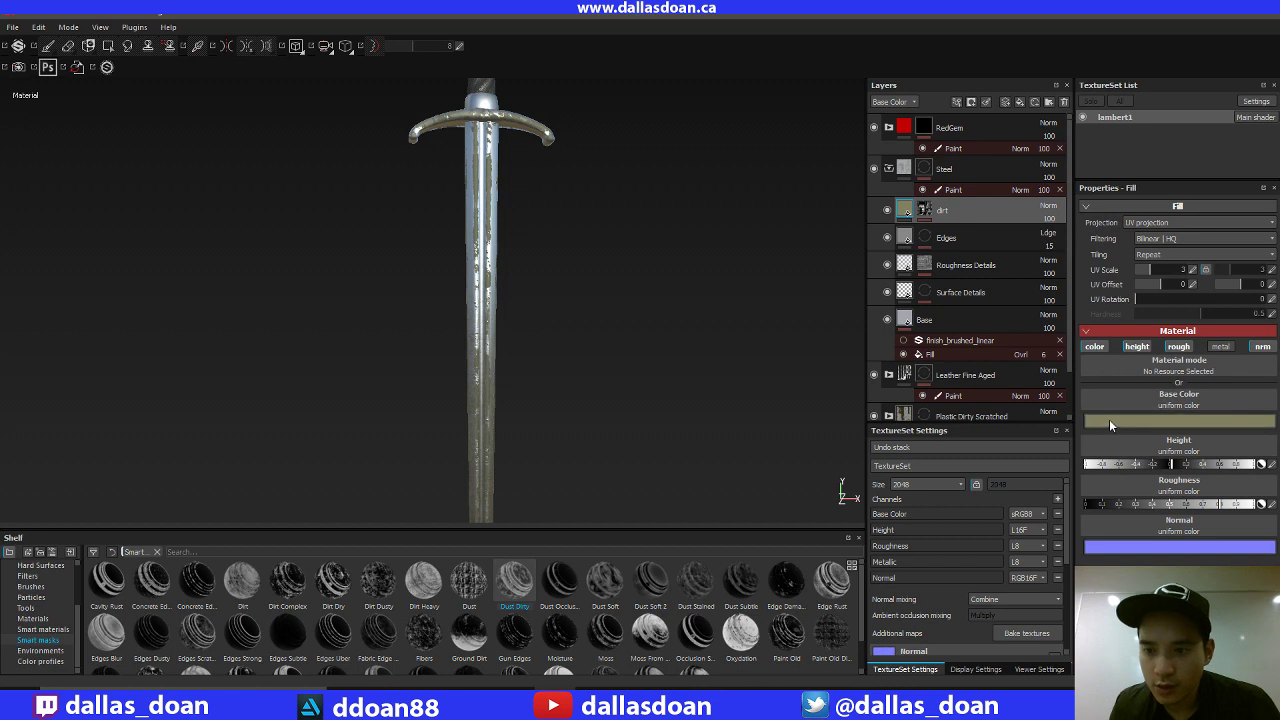
click(1109, 423)
drag(1036, 435, 1039, 454)
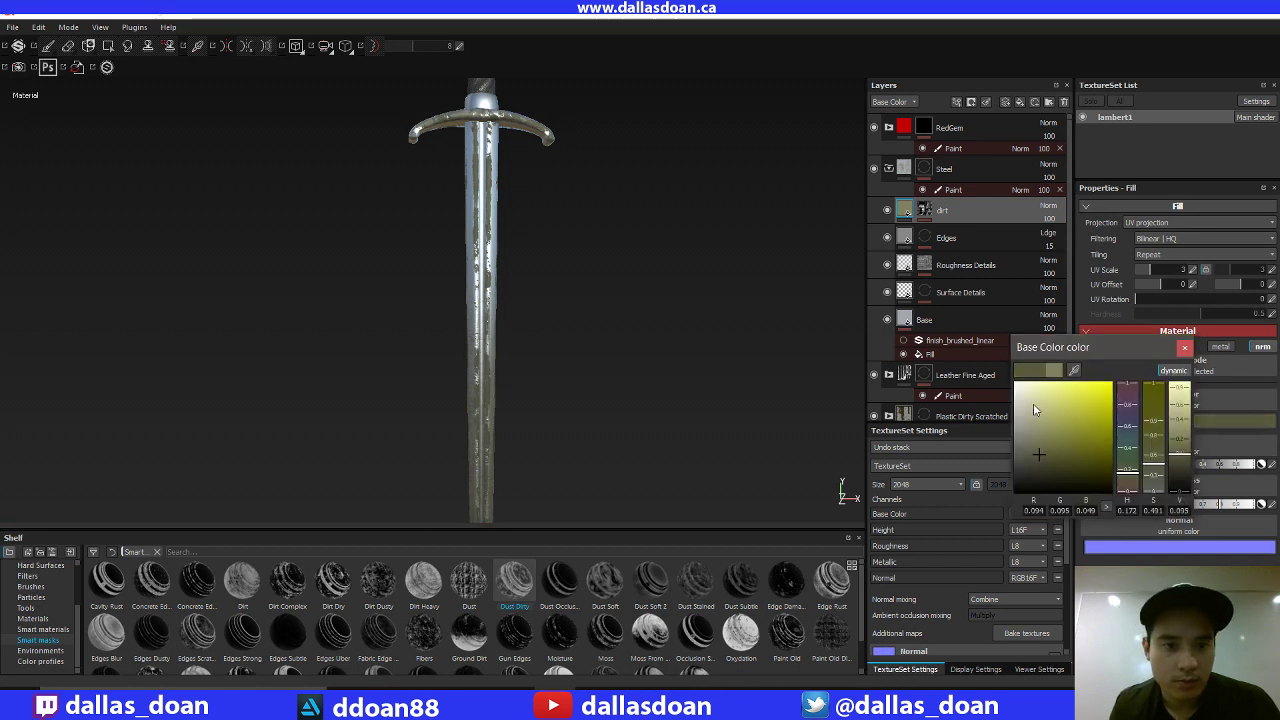
alt+drag(746, 277, 835, 330)
click(1184, 348)
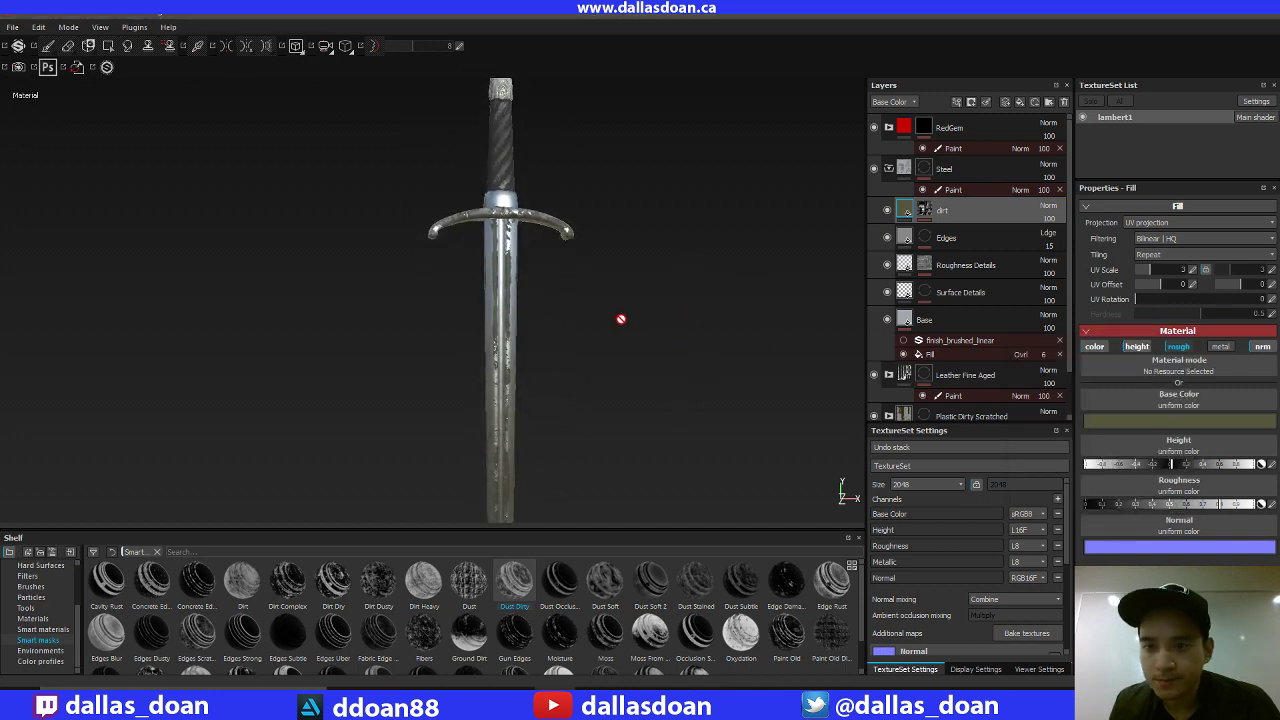
alt+middle_drag(621, 319, 674, 319)
Add a paint effect to the dirt layer's mask above the MG Mask Editor.
click(924, 210)
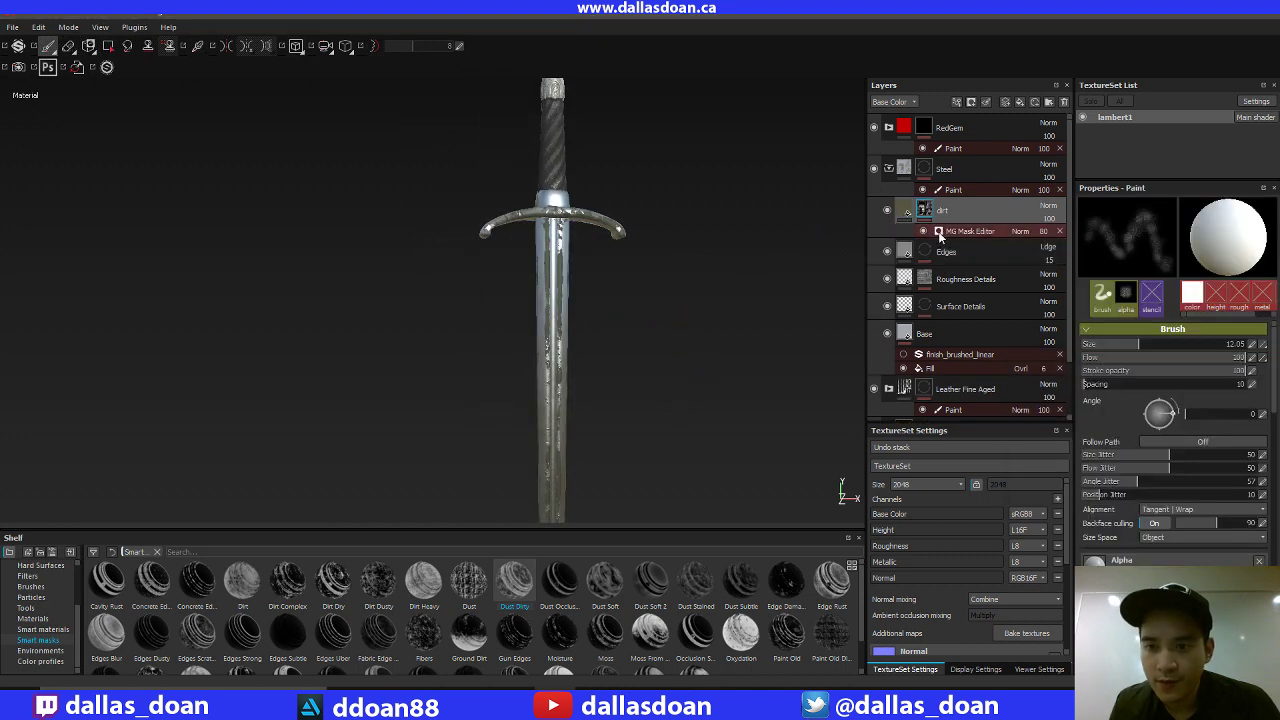
right_click(924, 208)
click(975, 521)
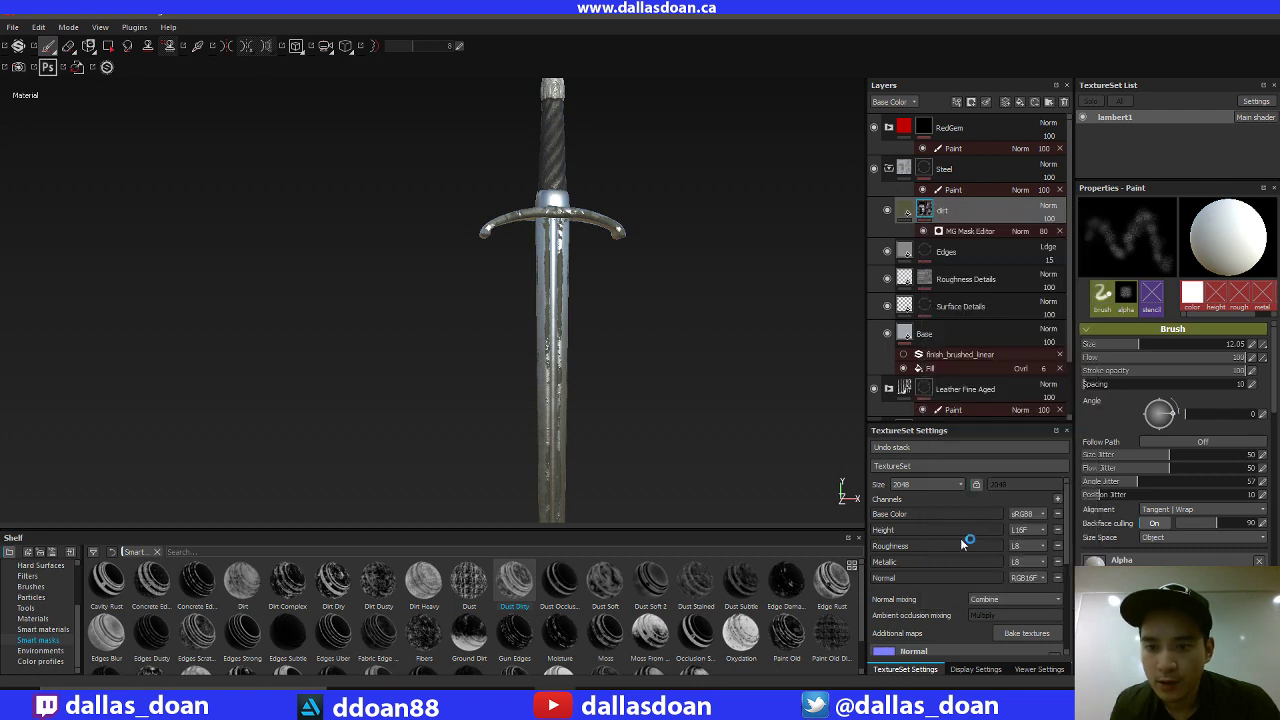
mouse_move(840, 479)
alt+mouse_down()
mouse_move(646, 377)
mouse_move(650, 393)
mouse_move(674, 349)
alt+mouse_up()
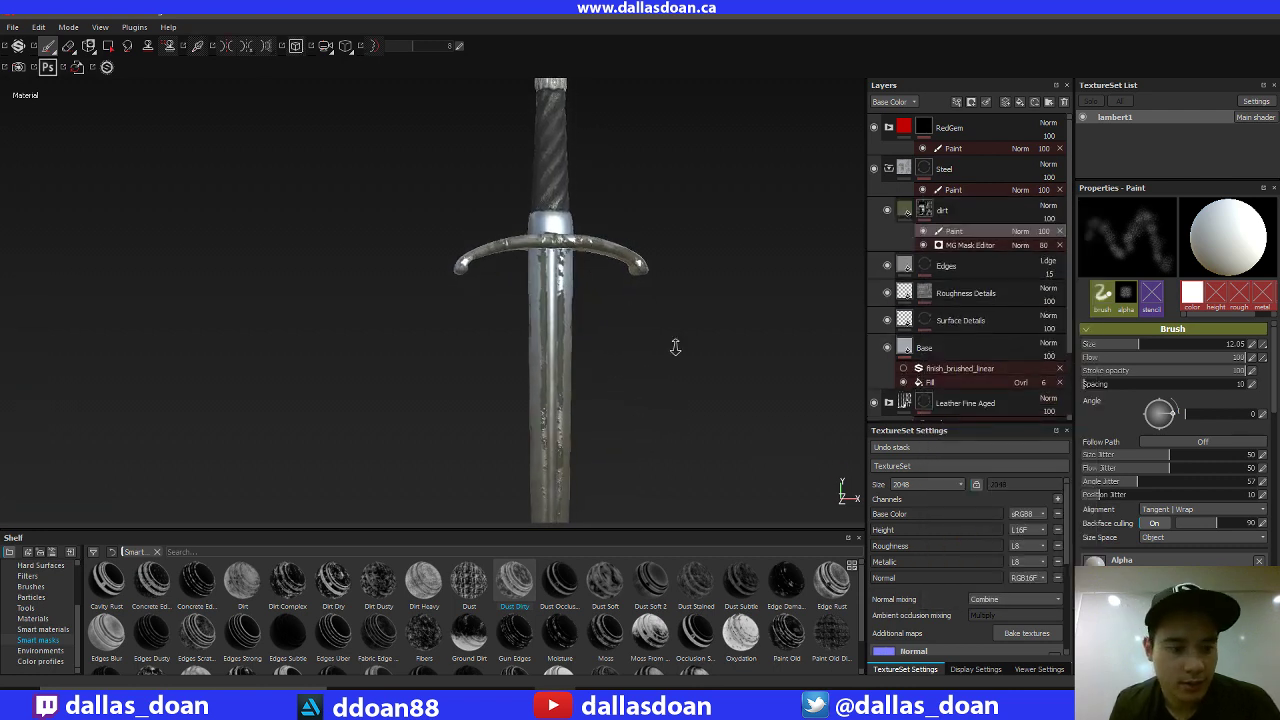
List the Brushes collection in the shelf.
scroll(45, 620, up, 1)
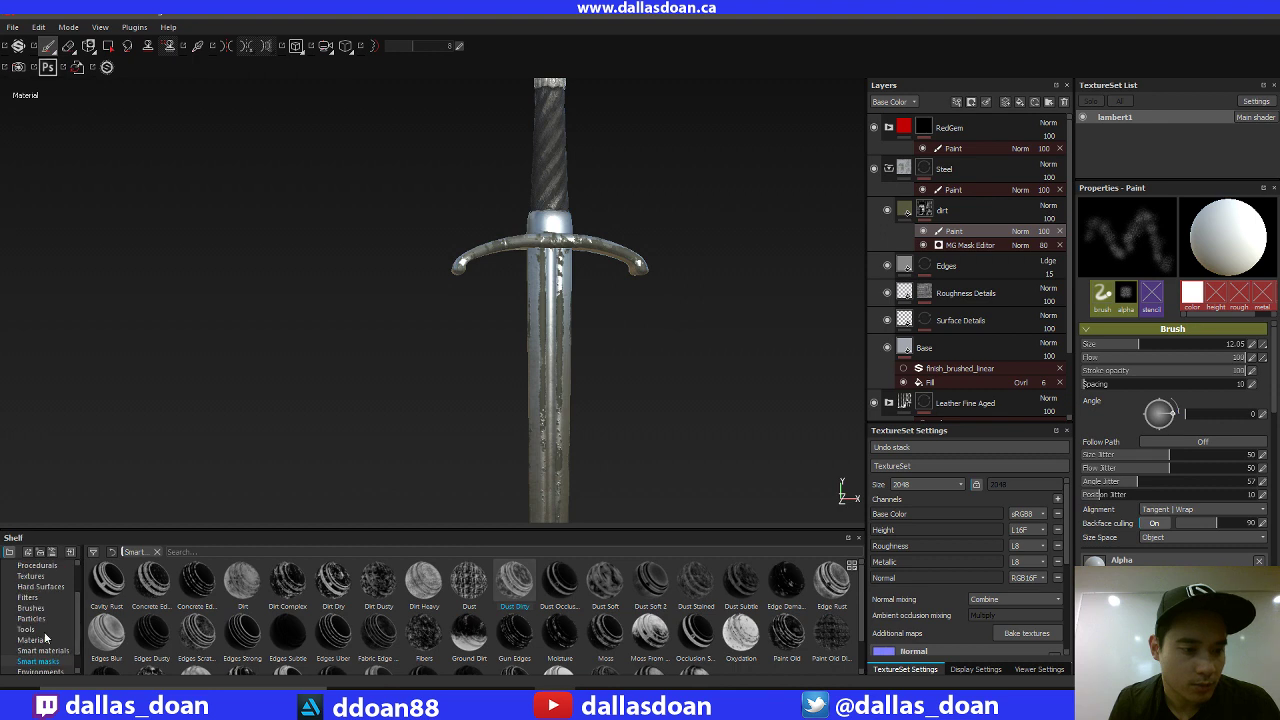
click(31, 608)
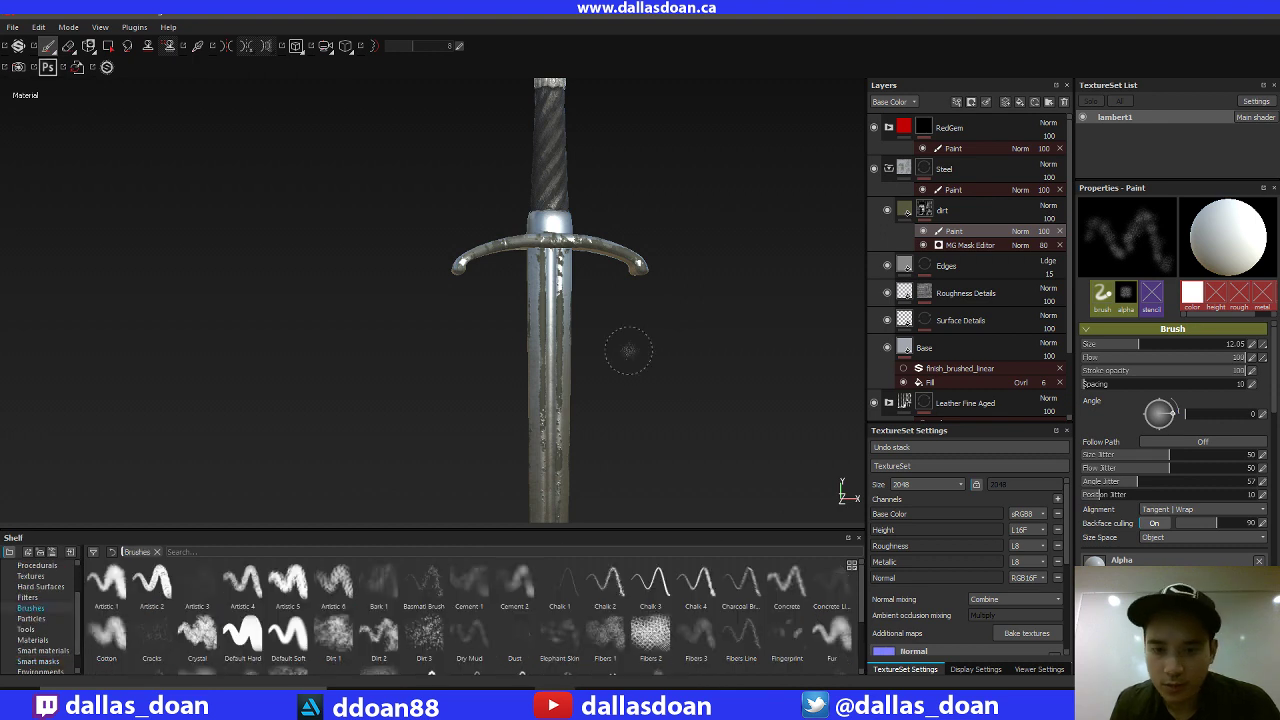
Examine the dirt around the collar and crossguard from all sides at close range.
alt+right_drag(545, 330, 583, 314)
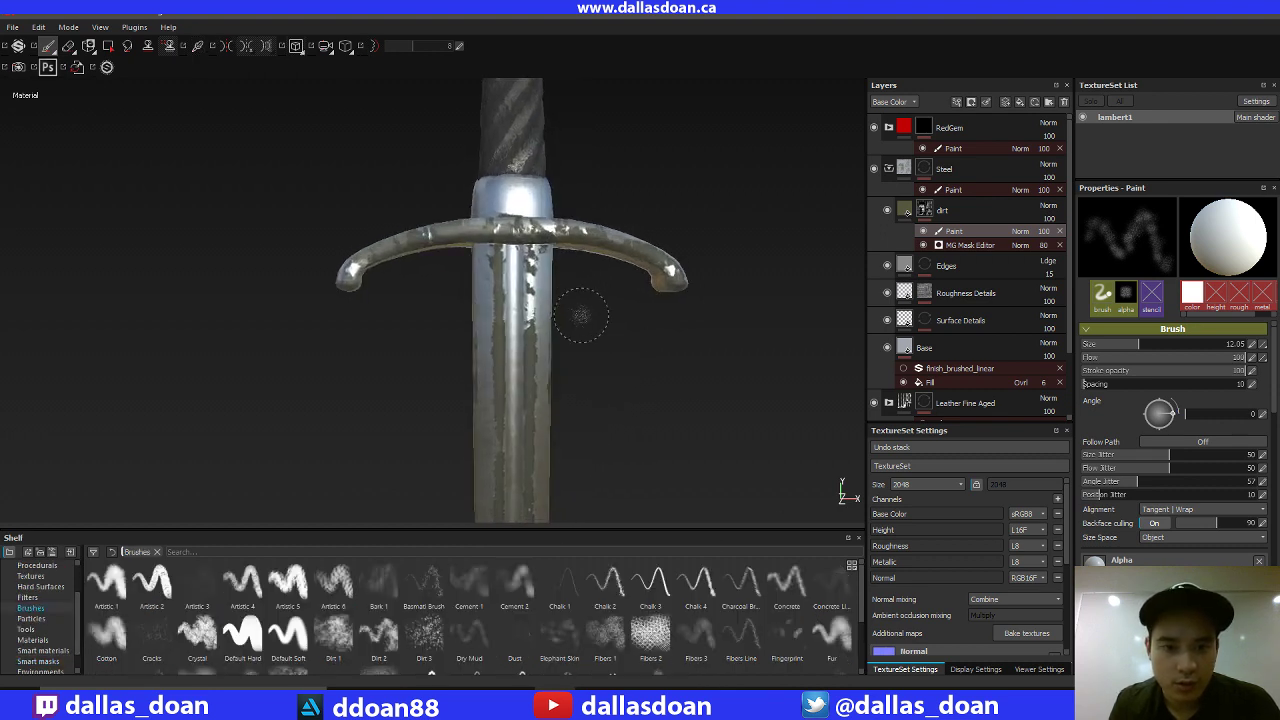
alt+middle_drag(686, 281, 697, 283)
mouse_move(696, 283)
alt+mouse_down()
mouse_move(711, 374)
mouse_move(769, 467)
mouse_move(726, 363)
mouse_move(608, 271)
alt+mouse_up()
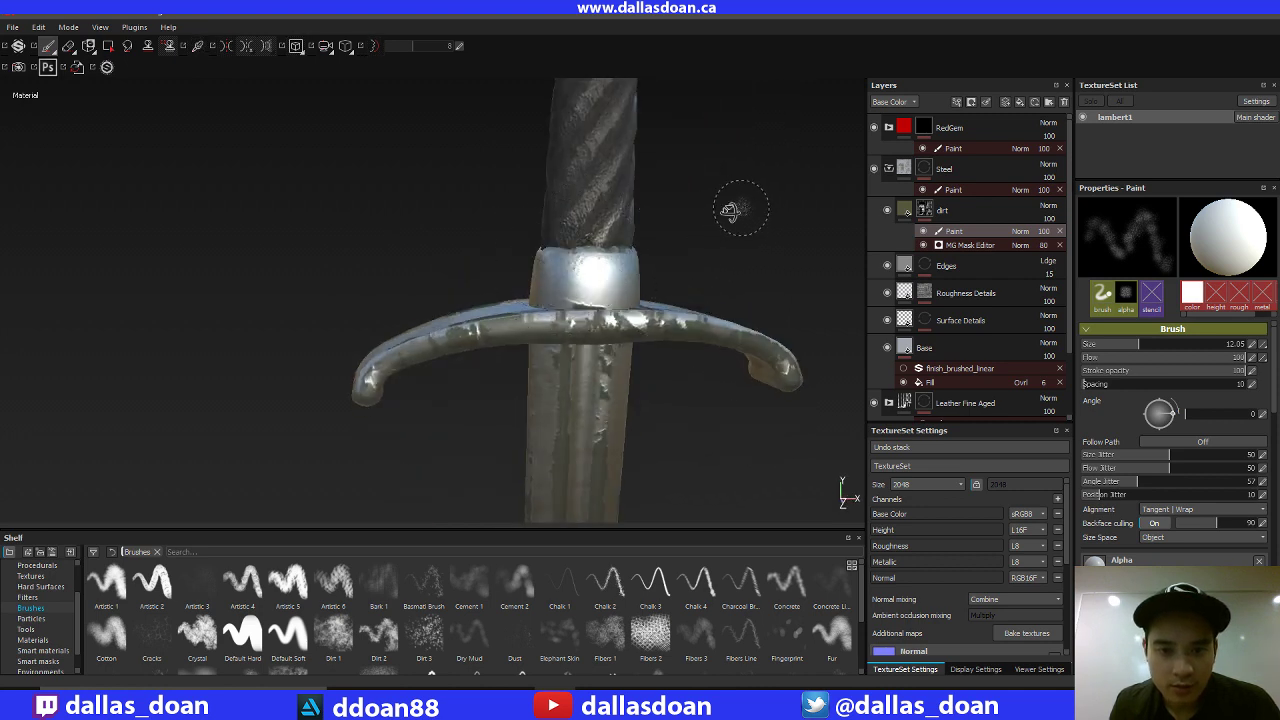
mouse_move(740, 214)
alt+mouse_down()
mouse_move(636, 250)
mouse_move(700, 251)
mouse_move(622, 312)
alt+mouse_up()
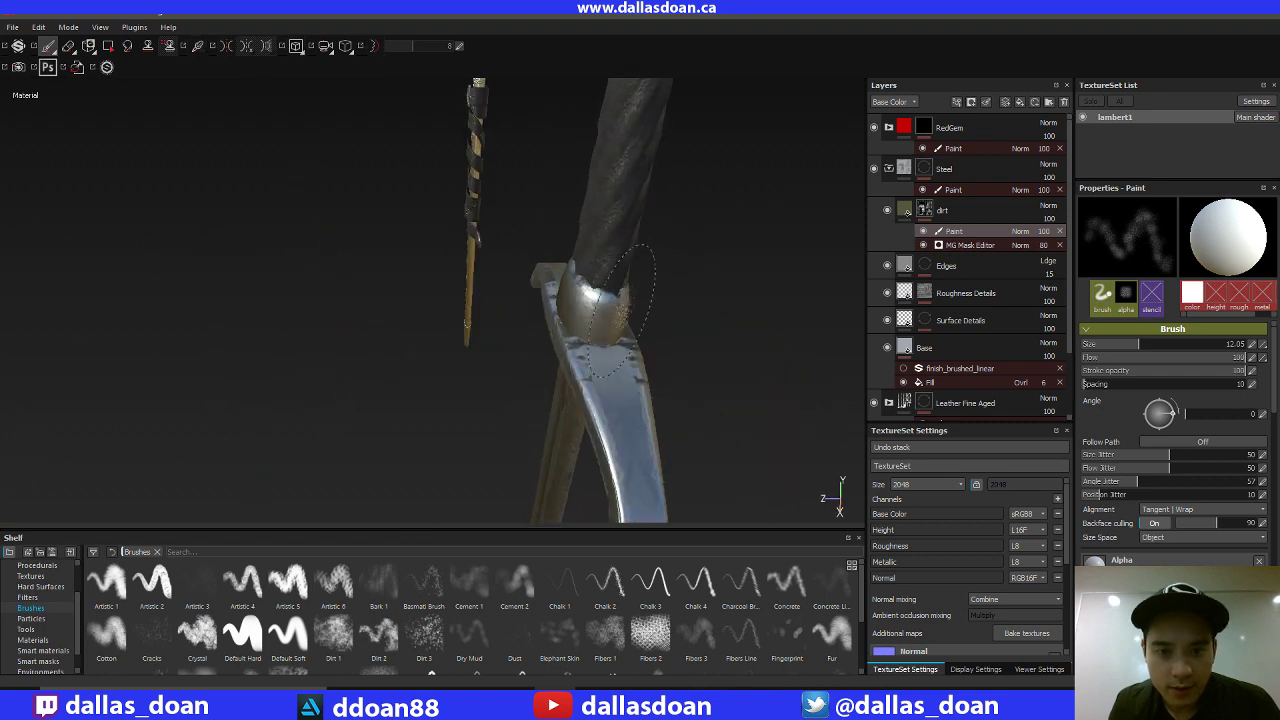
mouse_move(704, 273)
alt+mouse_down()
mouse_move(634, 220)
mouse_move(429, 223)
mouse_move(607, 322)
alt+mouse_up()
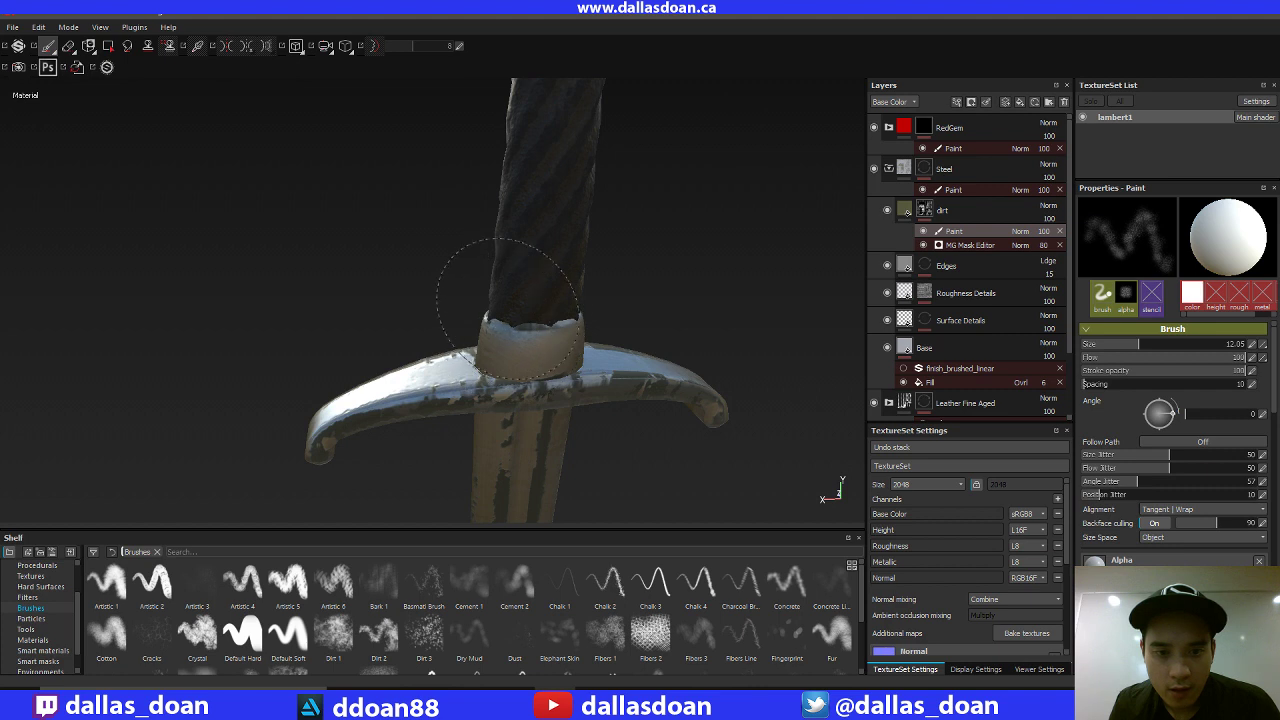
alt+drag(672, 256, 571, 213)
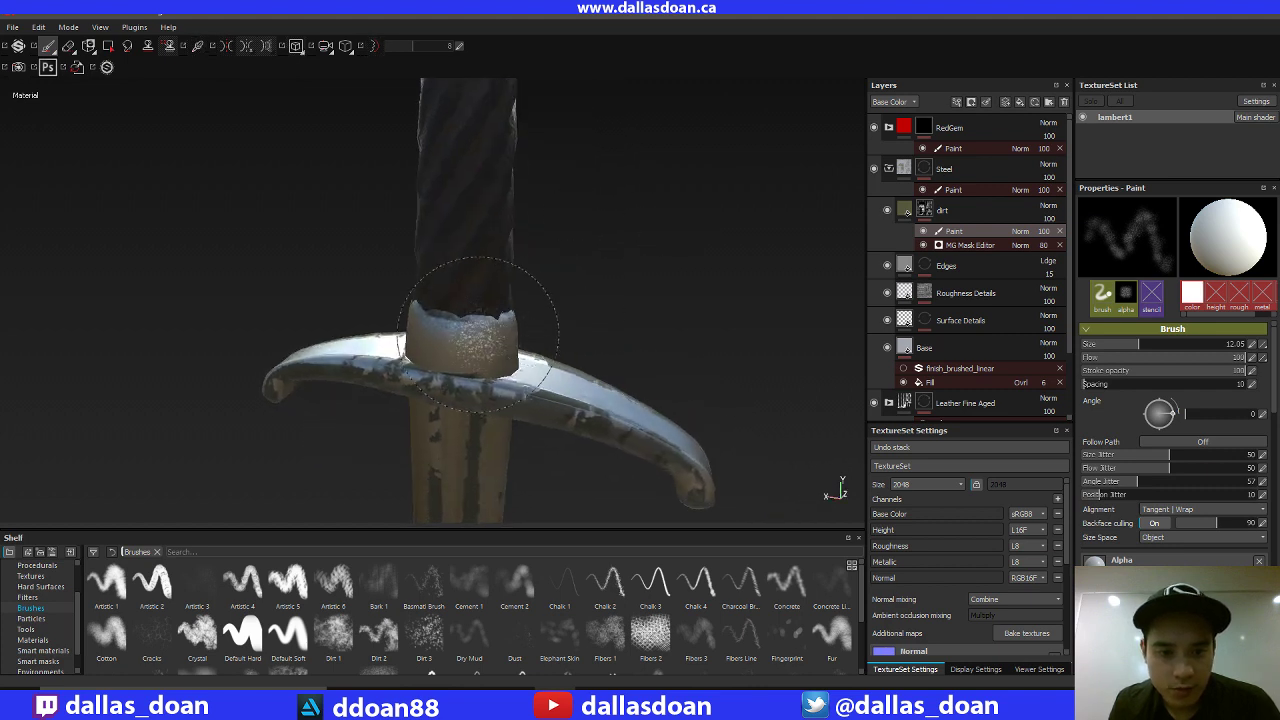
mouse_move(712, 258)
alt+mouse_down()
mouse_move(474, 246)
mouse_move(371, 357)
mouse_move(614, 234)
mouse_move(424, 292)
alt+mouse_up()
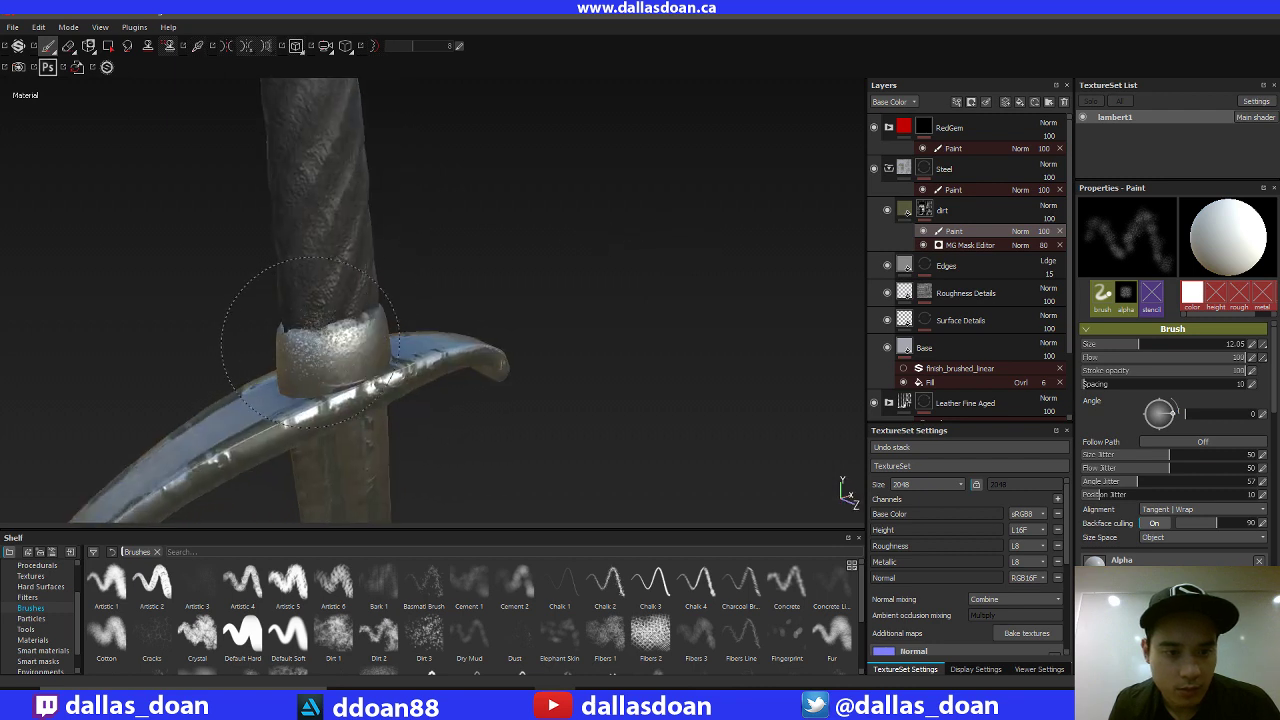
mouse_move(310, 342)
mouse_down()
mouse_move(298, 319)
mouse_move(554, 234)
mouse_move(571, 186)
mouse_move(586, 243)
mouse_move(651, 260)
mouse_move(685, 220)
mouse_move(634, 277)
mouse_move(700, 280)
mouse_up()
alt+drag(696, 144, 530, 254)
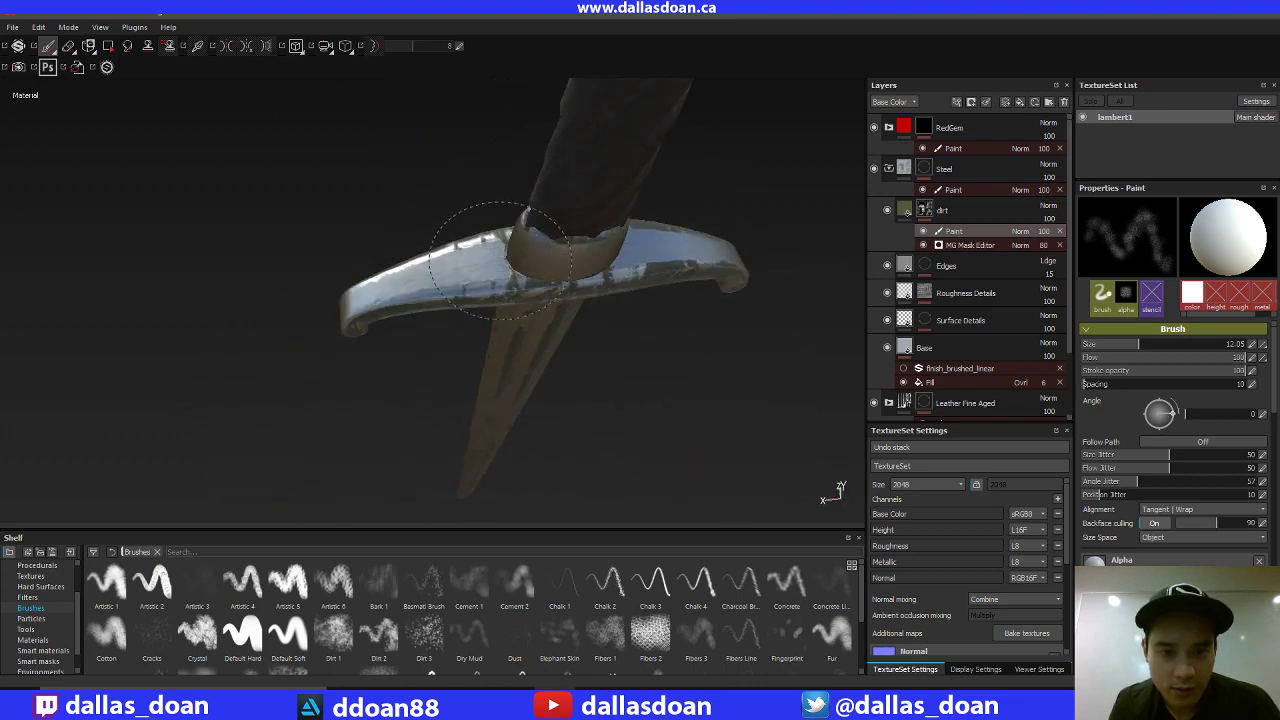
mouse_move(738, 216)
alt+mouse_down()
mouse_move(575, 285)
mouse_move(634, 163)
mouse_move(560, 285)
alt+mouse_up()
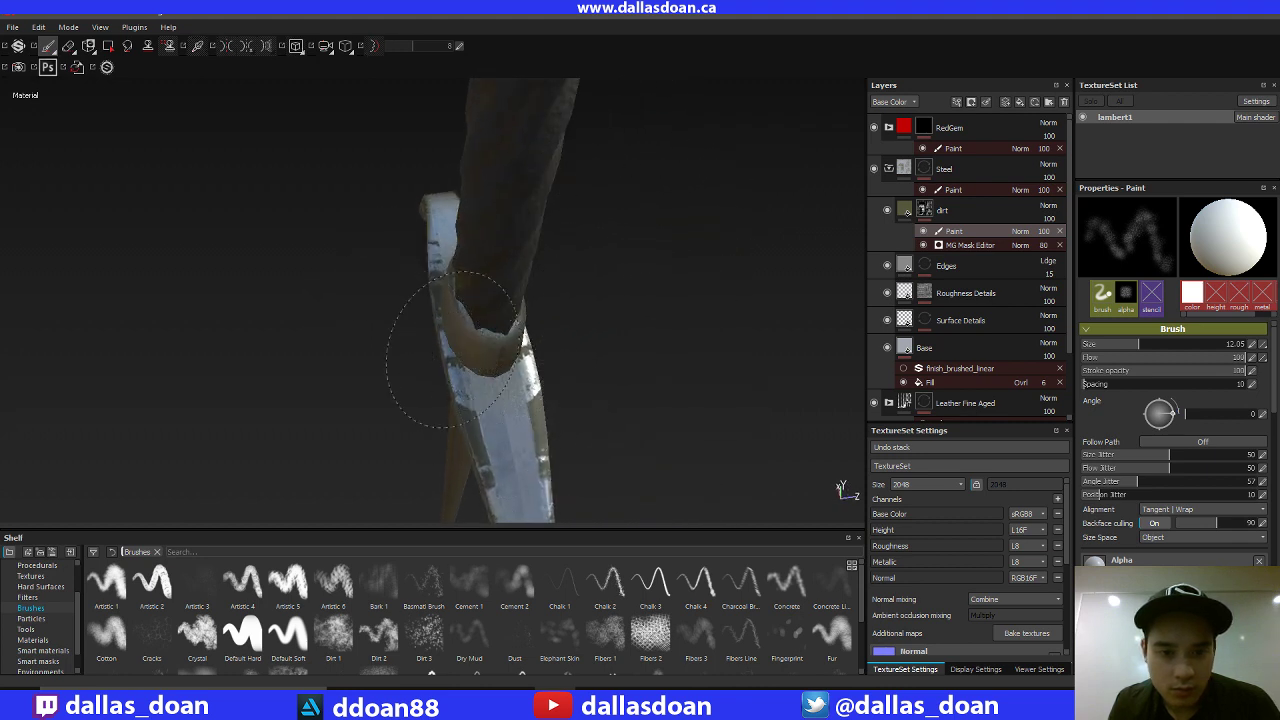
mouse_move(545, 388)
alt+mouse_down()
mouse_move(435, 318)
mouse_move(606, 240)
mouse_move(489, 226)
mouse_move(632, 162)
mouse_move(648, 207)
alt+mouse_up()
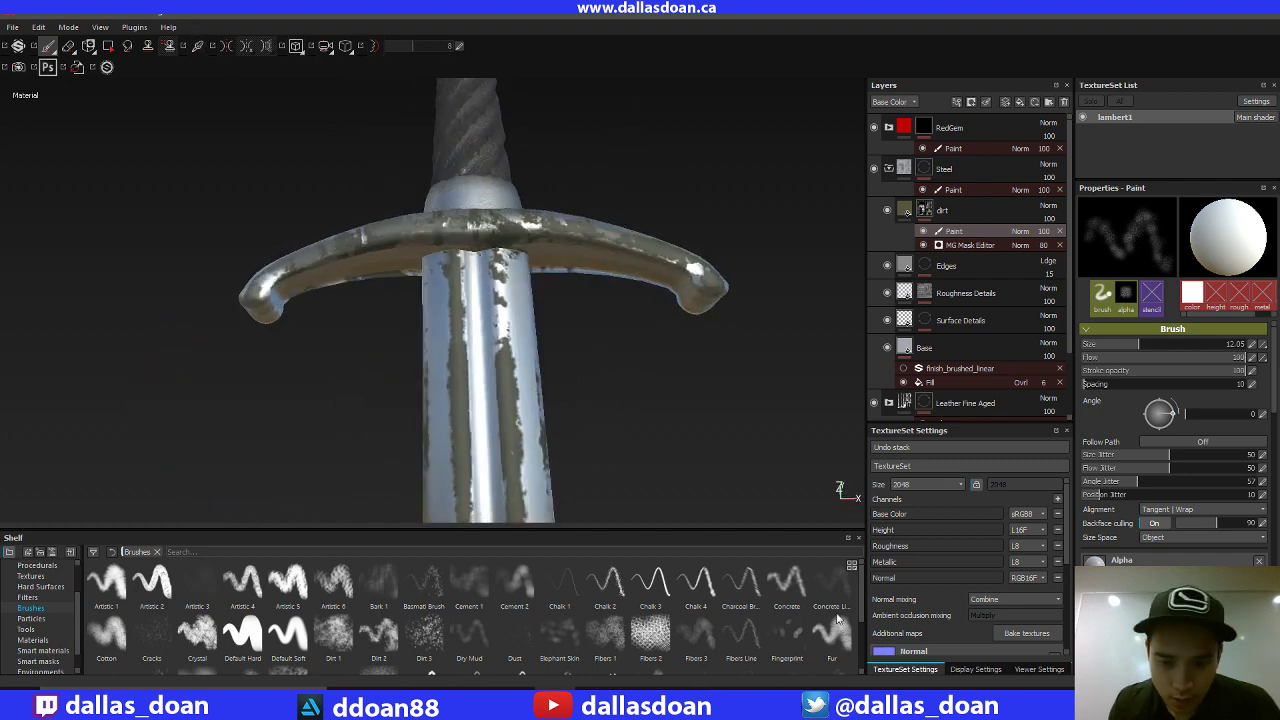
Choose the Concrete Li... brush and paint faint dirt onto the mask around the collar's base on the crossguard.
click(830, 585)
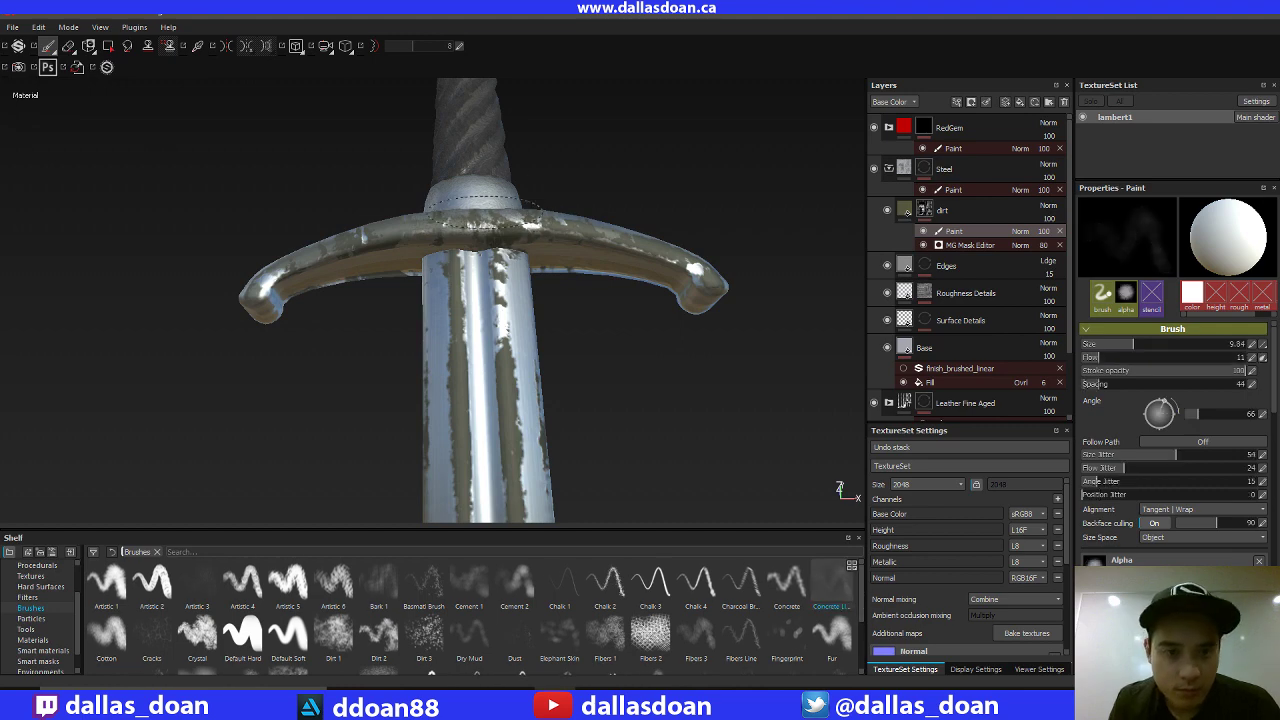
mouse_move(583, 121)
alt+mouse_down()
mouse_move(614, 191)
mouse_move(638, 198)
mouse_move(633, 189)
alt+mouse_up()
mouse_move(522, 177)
alt+mouse_down()
mouse_move(703, 157)
mouse_move(726, 206)
mouse_move(704, 258)
mouse_move(757, 194)
mouse_move(548, 265)
alt+mouse_up()
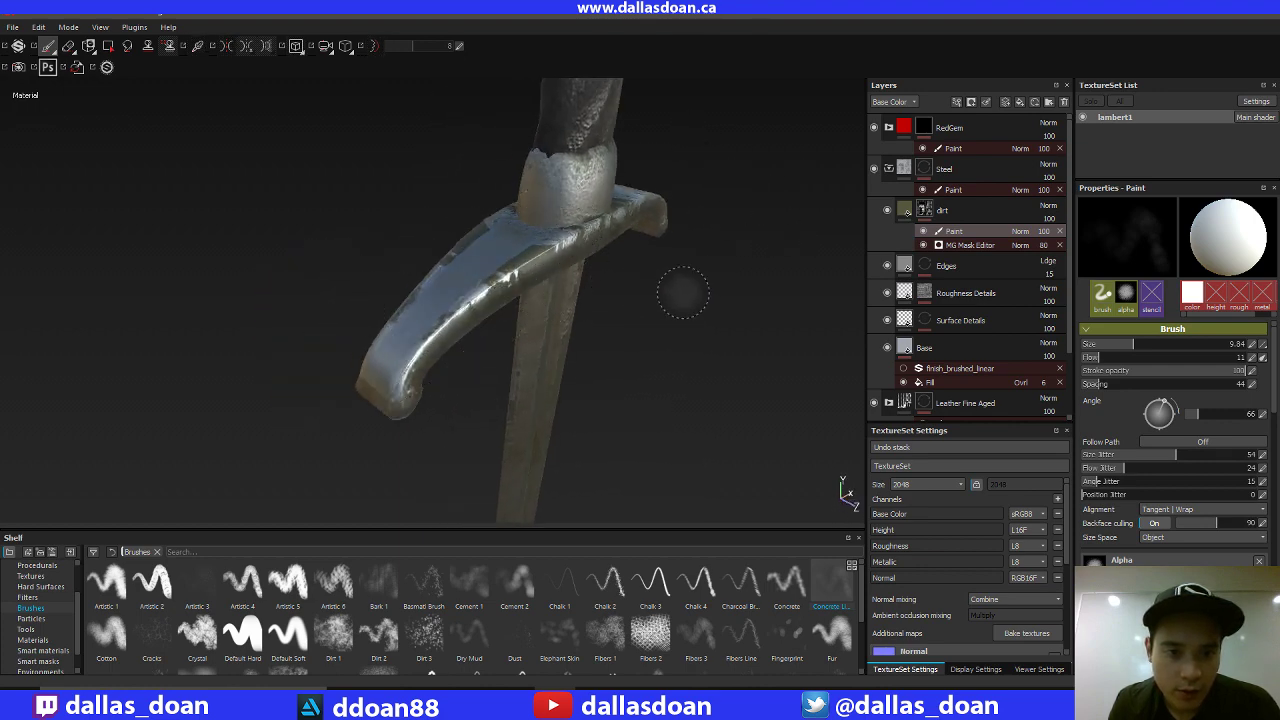
alt+drag(680, 289, 717, 337)
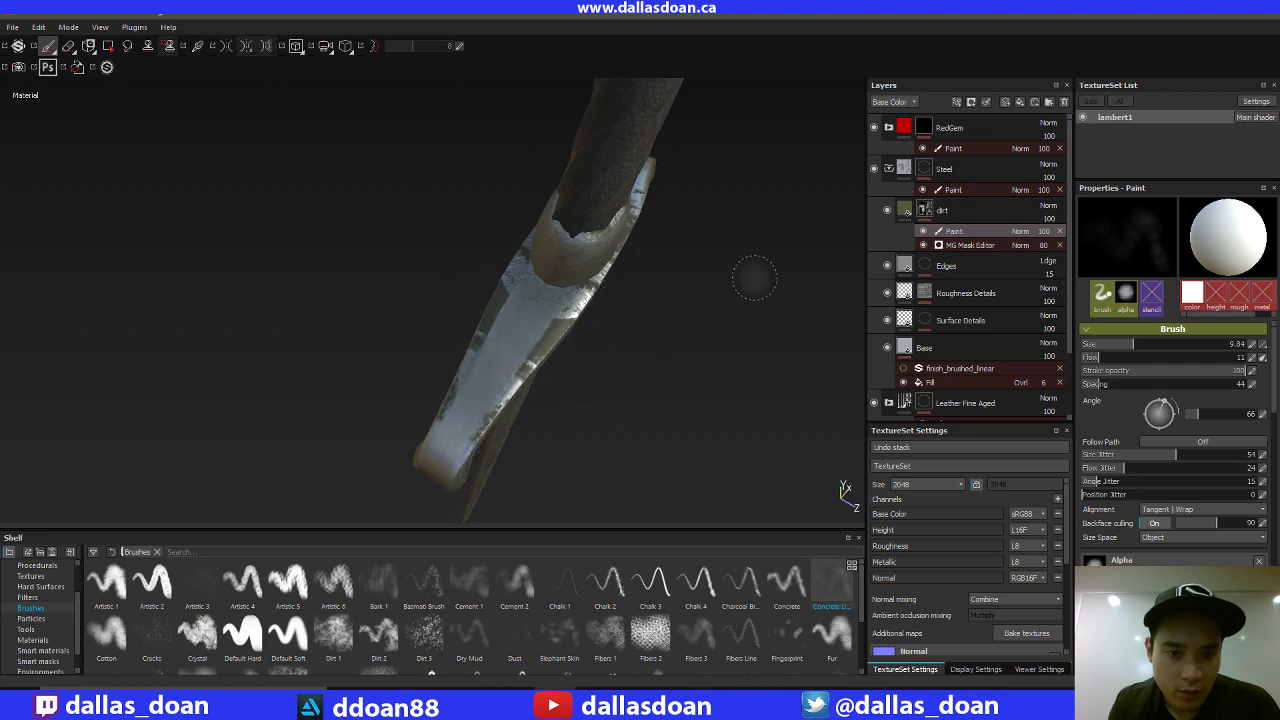
alt+drag(754, 278, 538, 245)
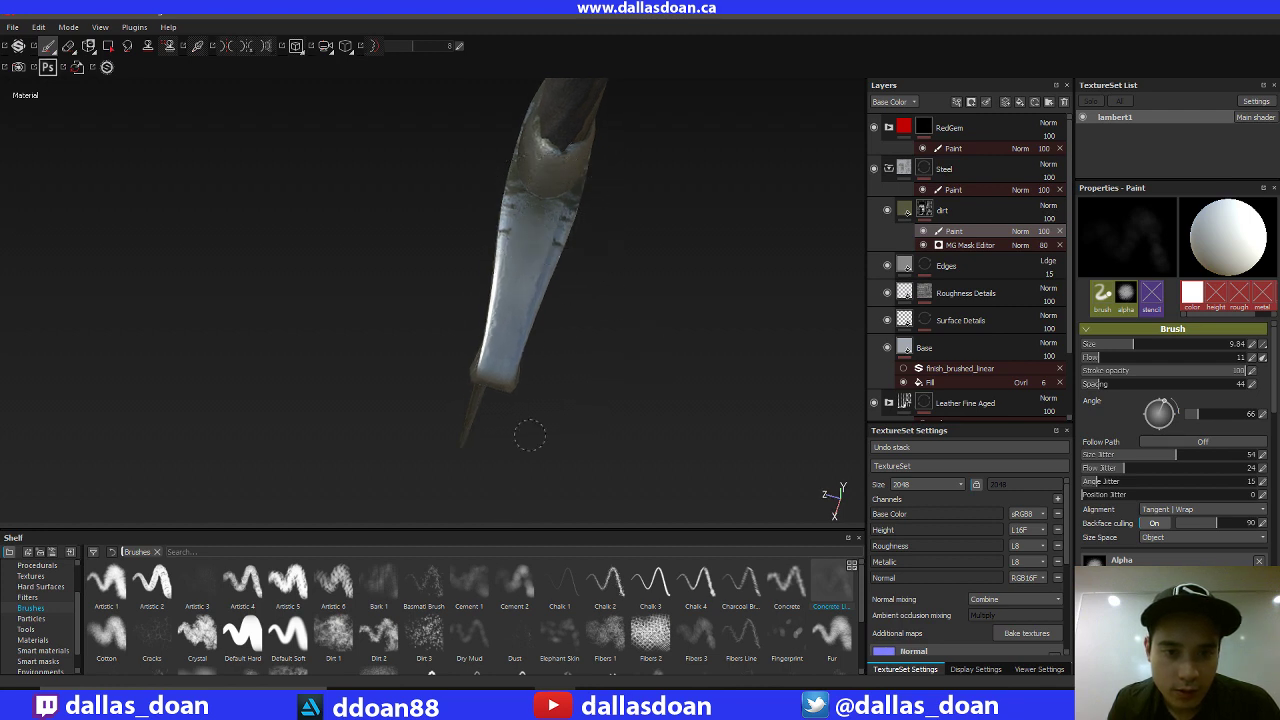
alt+drag(671, 358, 723, 378)
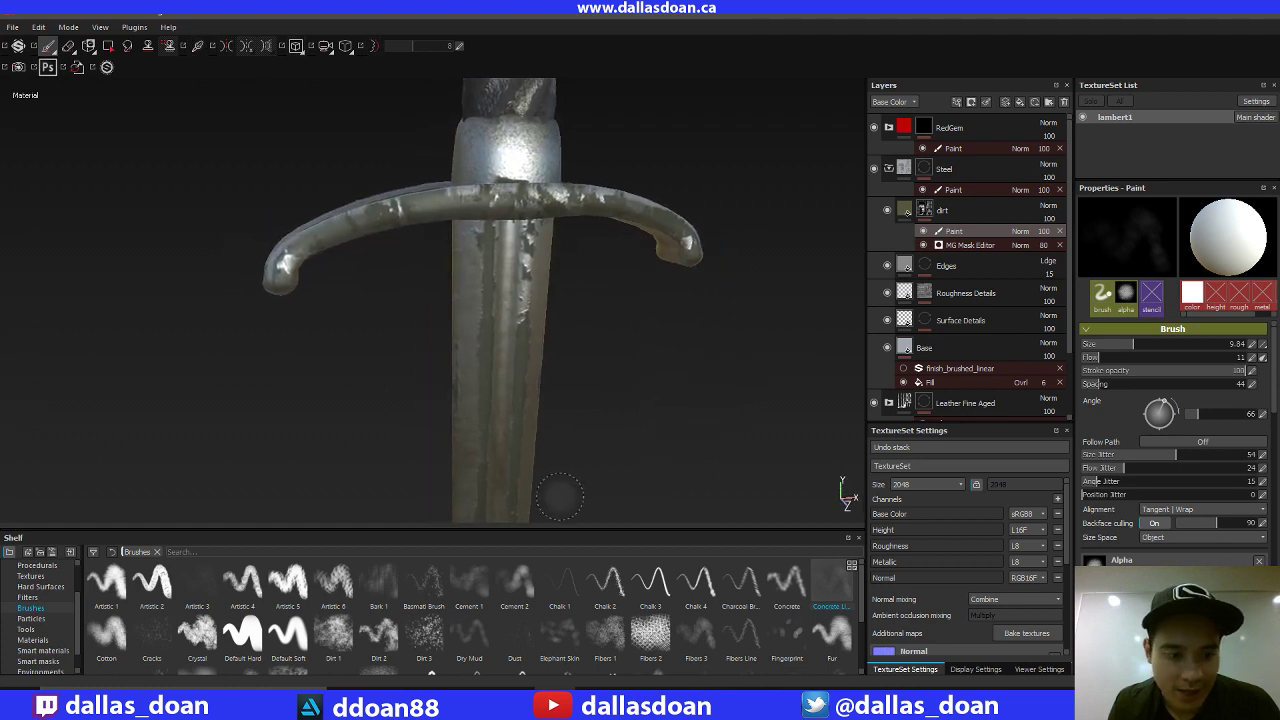
Switch the mask brush to black at size 6.44 and flow 100, and paint away dirt on the collar and the guard's front.
alt+drag(655, 310, 670, 343)
mouse_move(670, 344)
shift+right_down()
mouse_move(603, 369)
mouse_move(662, 366)
shift+right_up()
alt+drag(662, 366, 625, 284)
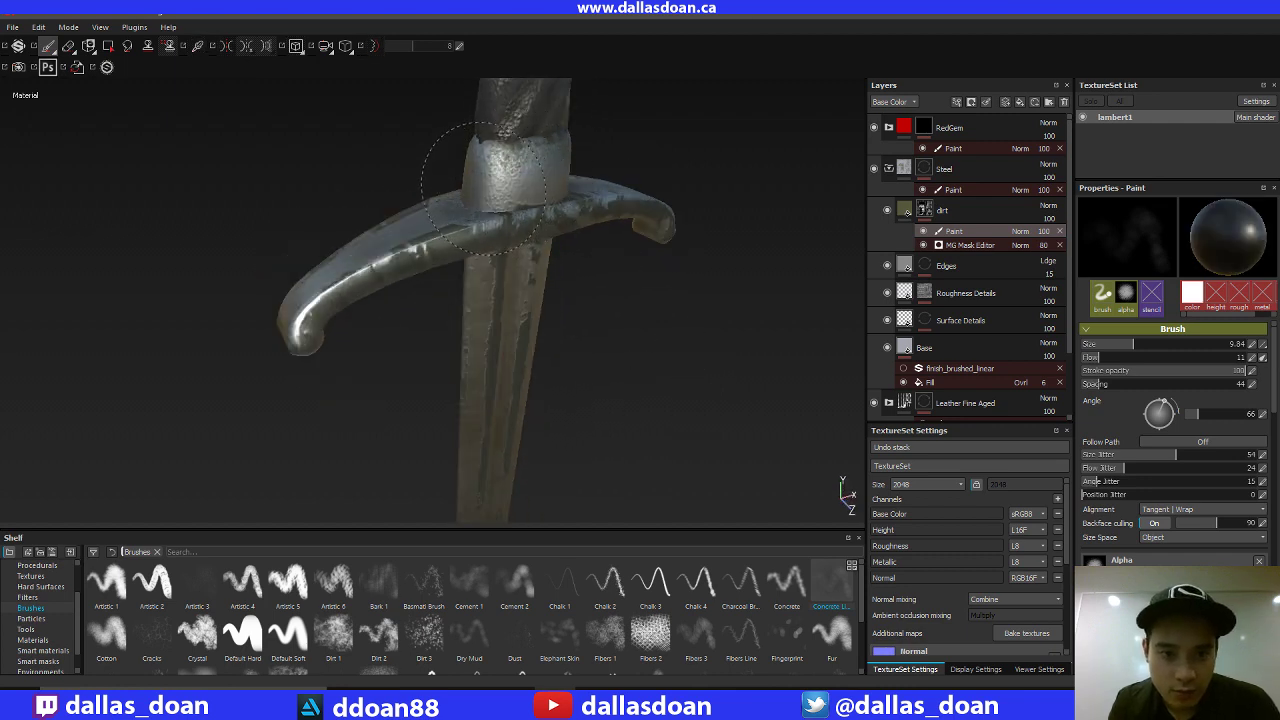
alt+drag(692, 146, 658, 146)
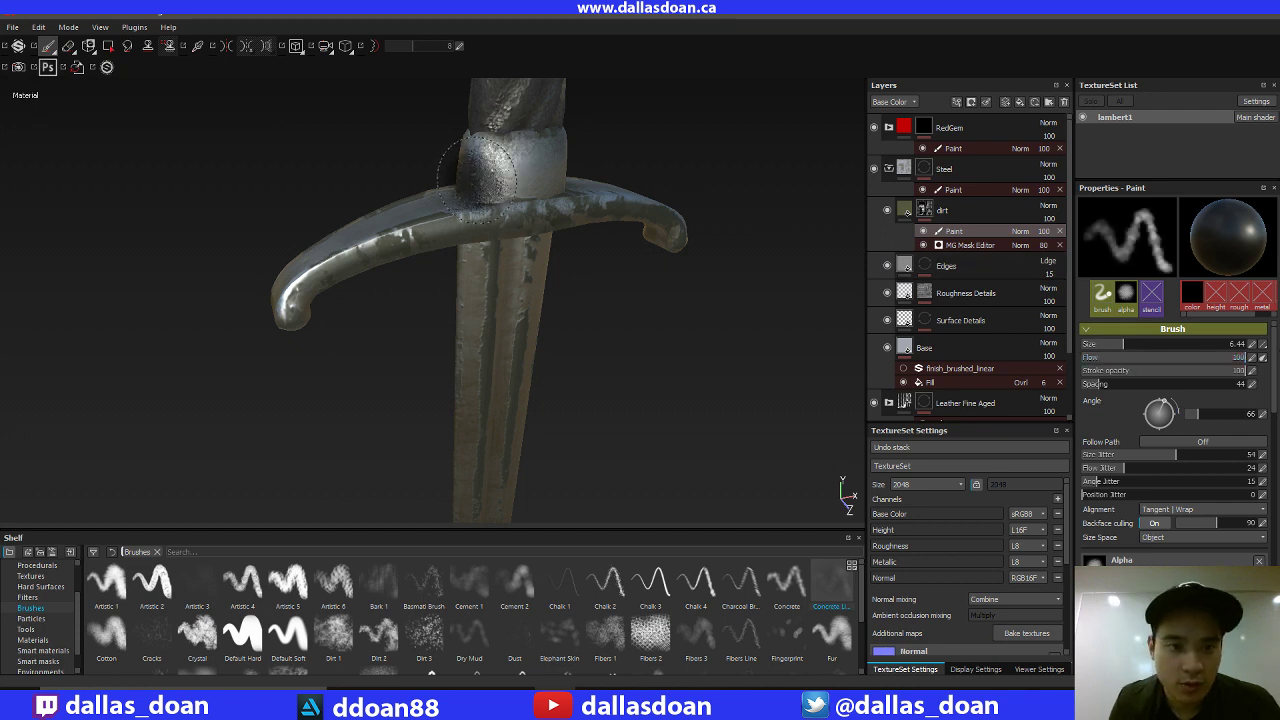
mouse_move(733, 130)
alt+mouse_down()
mouse_move(612, 152)
mouse_move(771, 109)
mouse_move(650, 190)
mouse_move(597, 197)
mouse_move(657, 132)
mouse_move(643, 129)
mouse_move(723, 223)
mouse_move(515, 245)
alt+mouse_up()
shift+right_drag(515, 245, 576, 222)
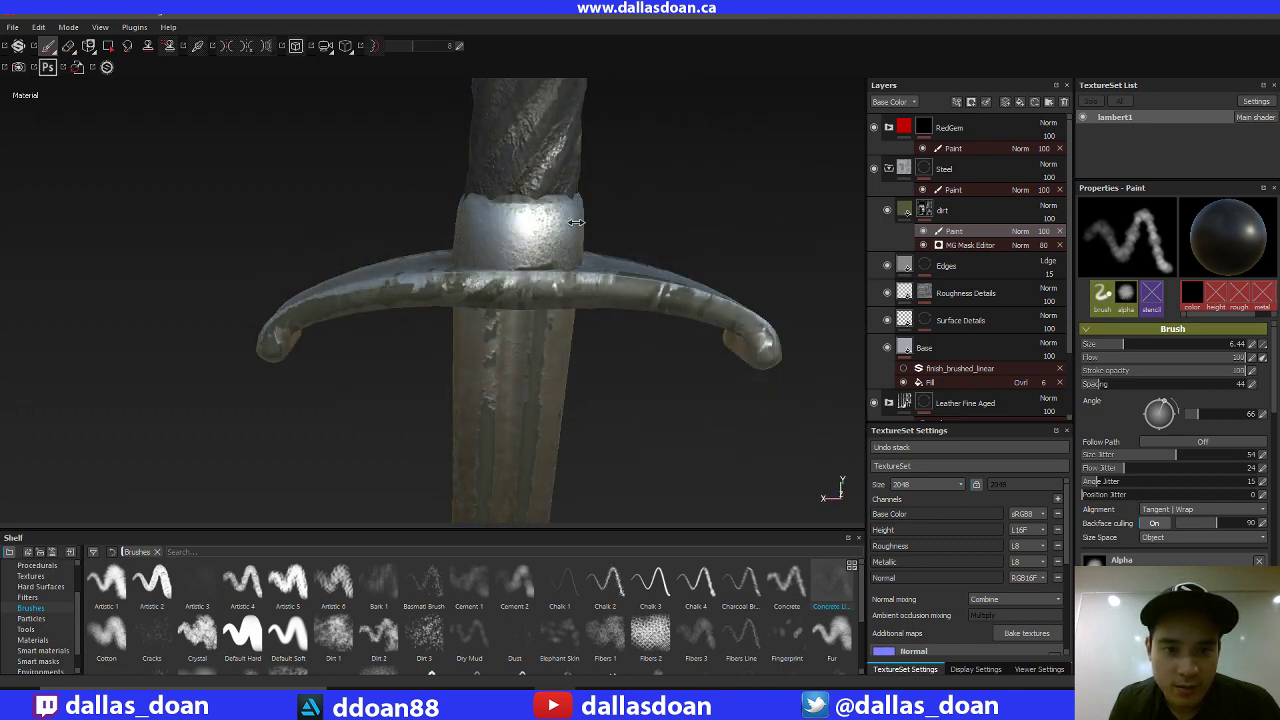
Erase the dirt from the collar's other side and the adjoining top surface of the crossguard.
mouse_move(514, 228)
alt+mouse_down()
mouse_move(709, 189)
mouse_move(554, 270)
alt+mouse_up()
alt+drag(469, 249, 677, 234)
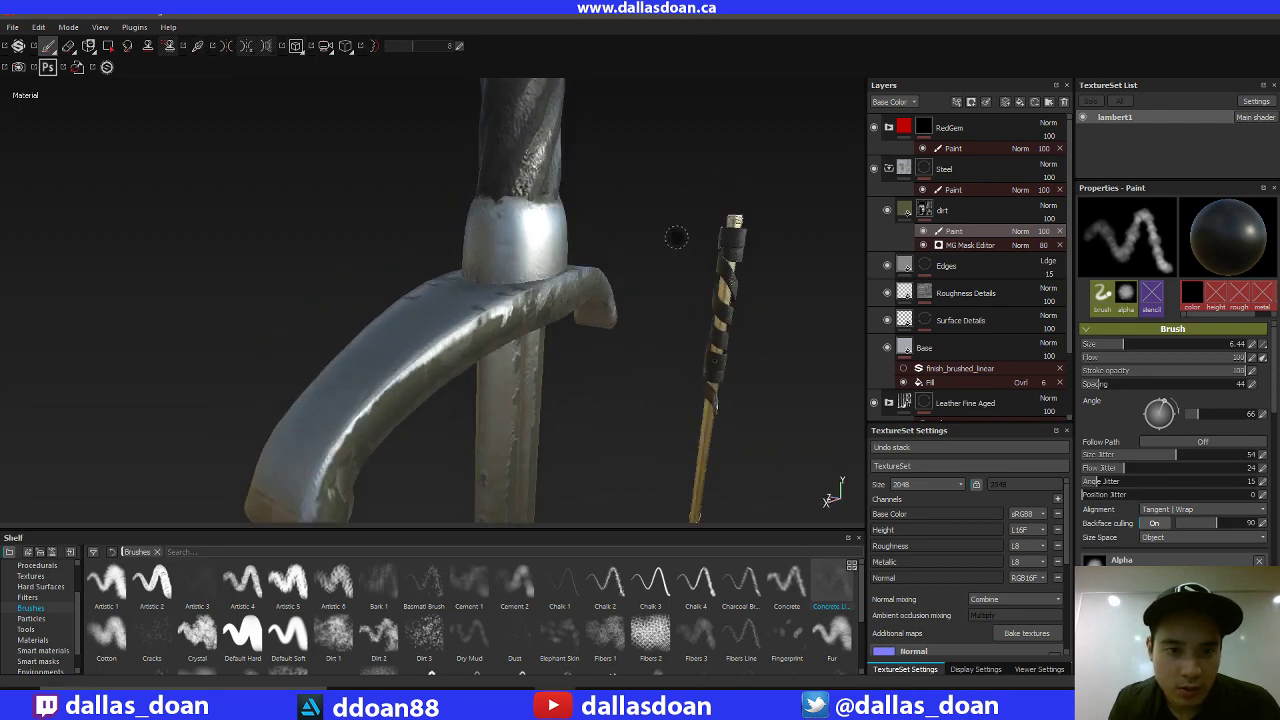
mouse_move(602, 281)
shift+right_down()
mouse_move(555, 300)
mouse_move(505, 245)
shift+right_up()
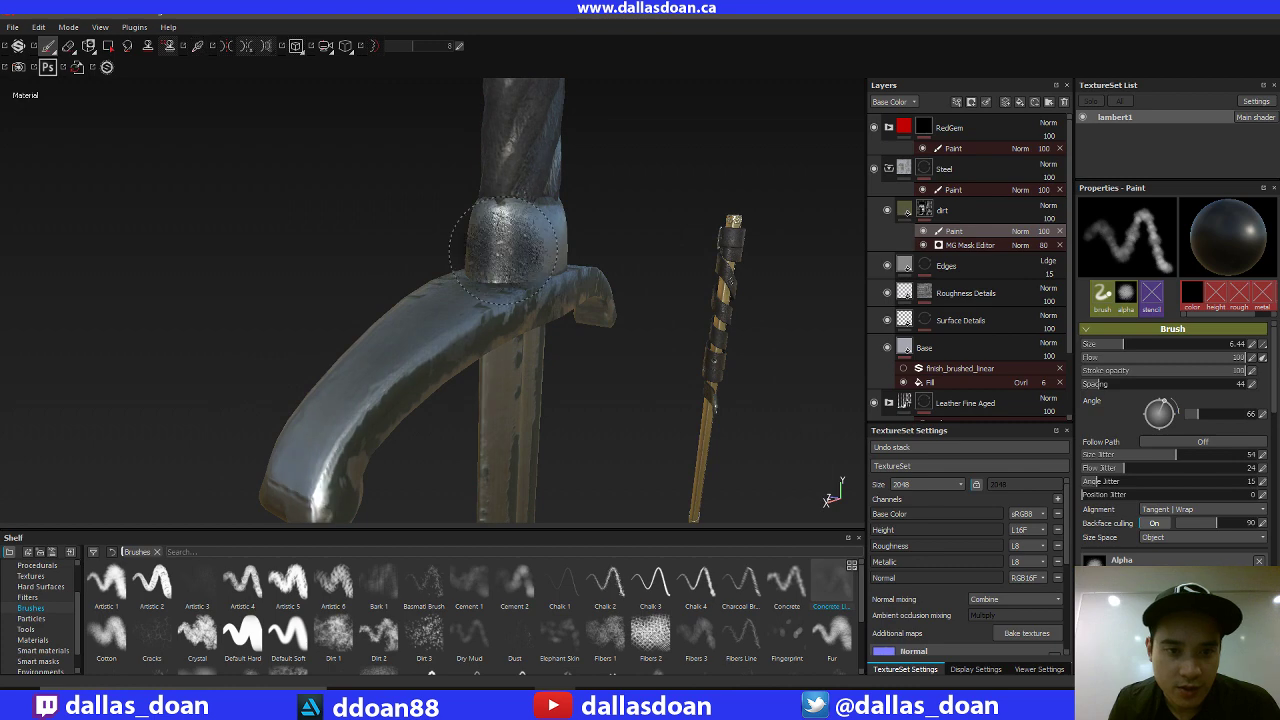
mouse_move(533, 238)
alt+mouse_down()
mouse_move(626, 349)
mouse_move(629, 280)
mouse_move(649, 341)
mouse_move(646, 294)
mouse_move(514, 286)
alt+mouse_up()
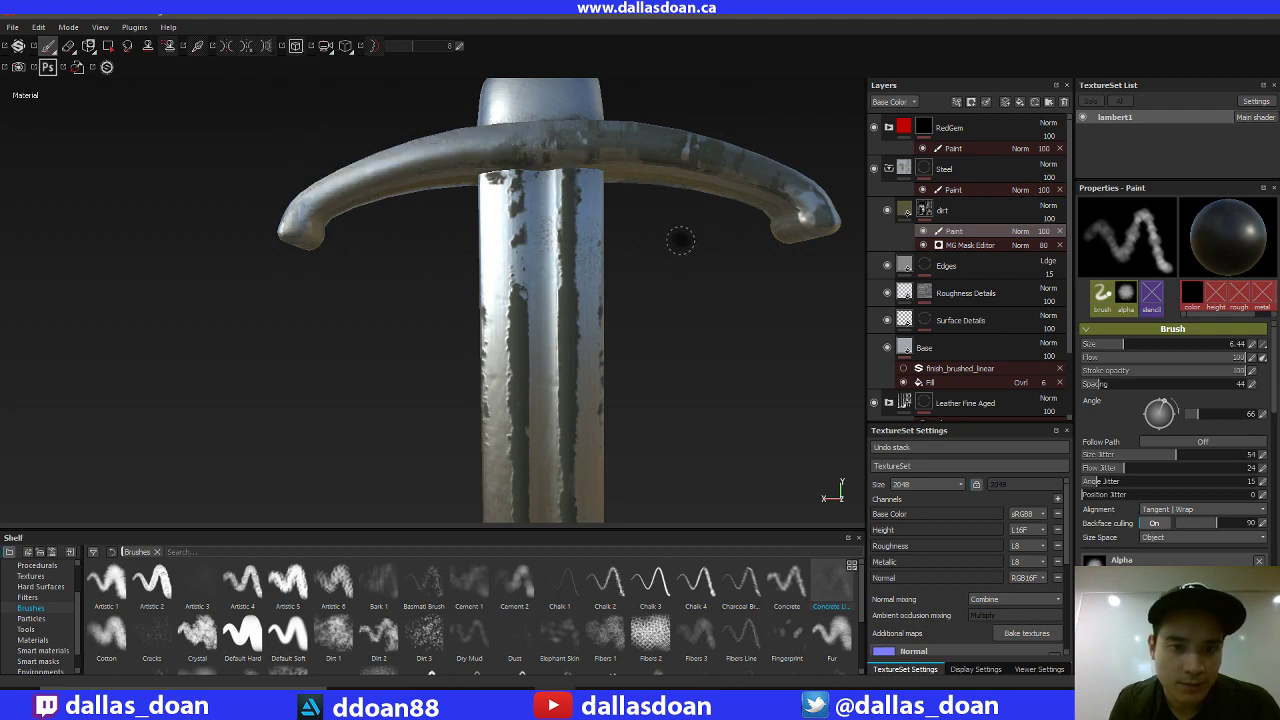
alt+drag(680, 237, 623, 239)
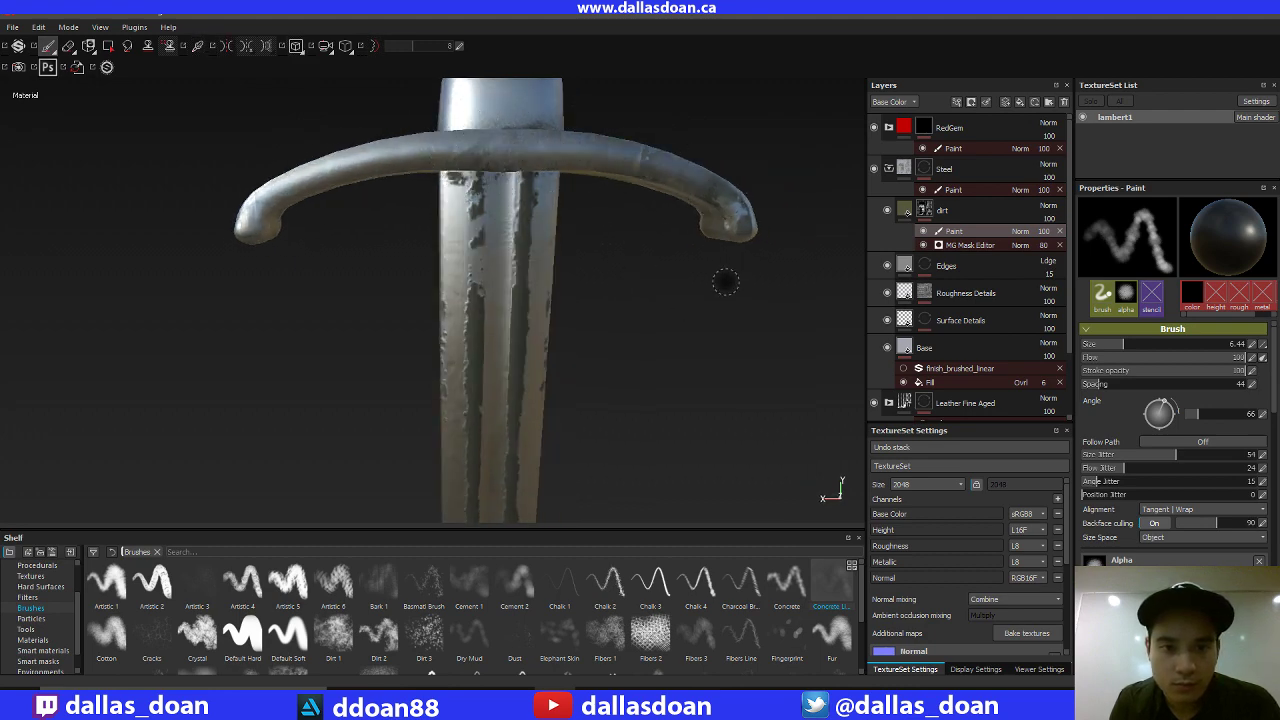
Remove the remaining dirt patches along the back face of the crossguard with the black mask brush.
alt+drag(723, 280, 726, 225)
shift+right_drag(726, 225, 672, 243)
drag(539, 188, 640, 233)
alt+drag(771, 283, 738, 258)
drag(626, 225, 648, 233)
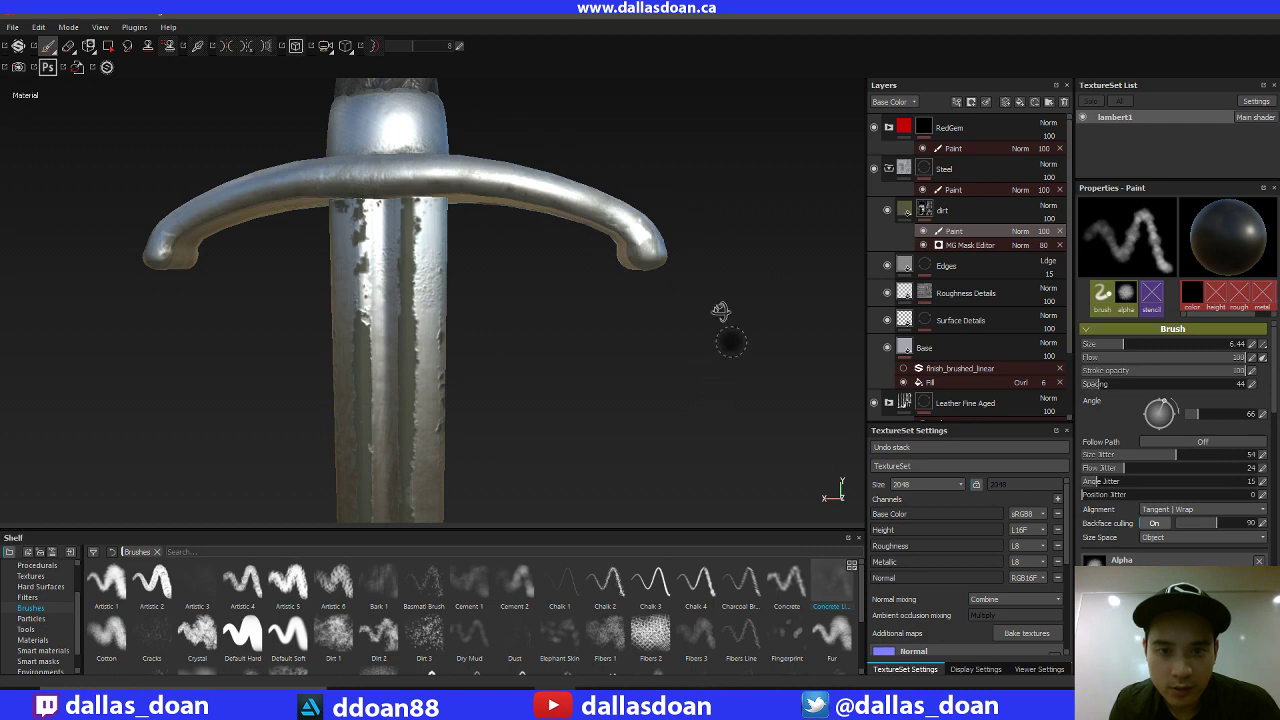
Set the brush flow to 46 and size to 3.75, and paint dirt in white where the blade meets the guard's underside.
mouse_move(729, 340)
alt+mouse_down()
mouse_move(686, 229)
mouse_move(742, 248)
alt+mouse_up()
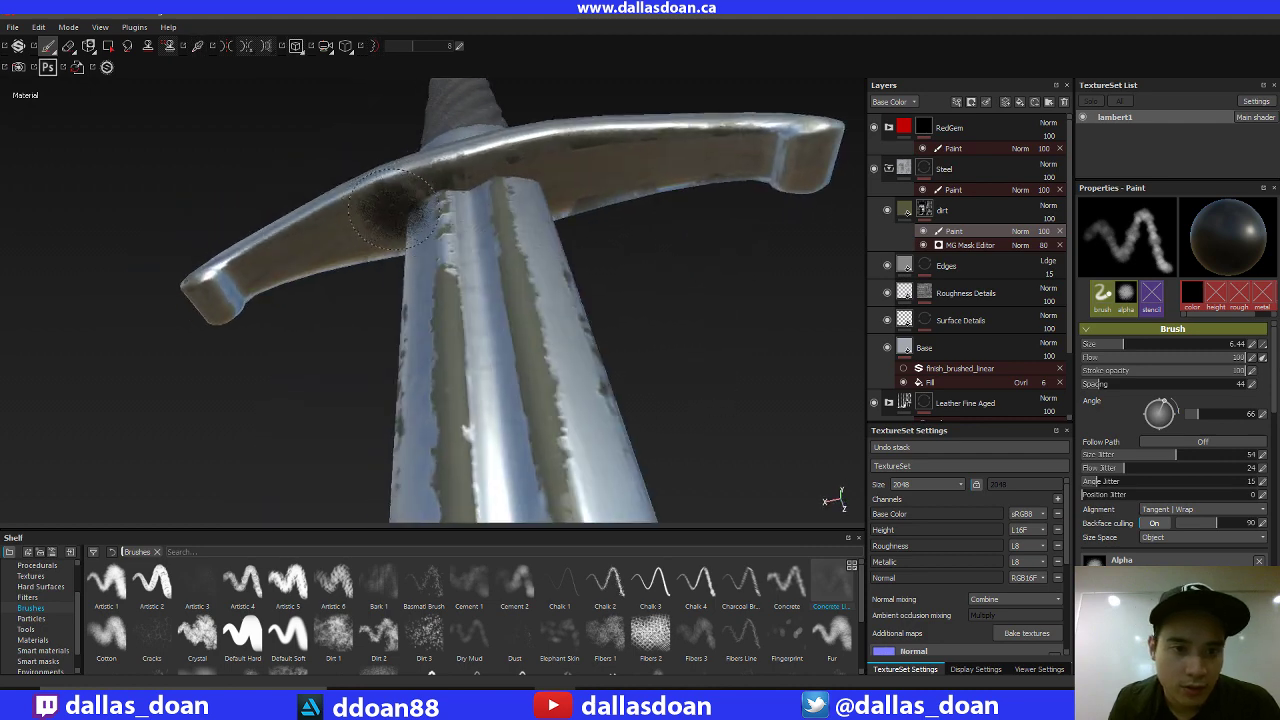
alt+drag(691, 320, 689, 267)
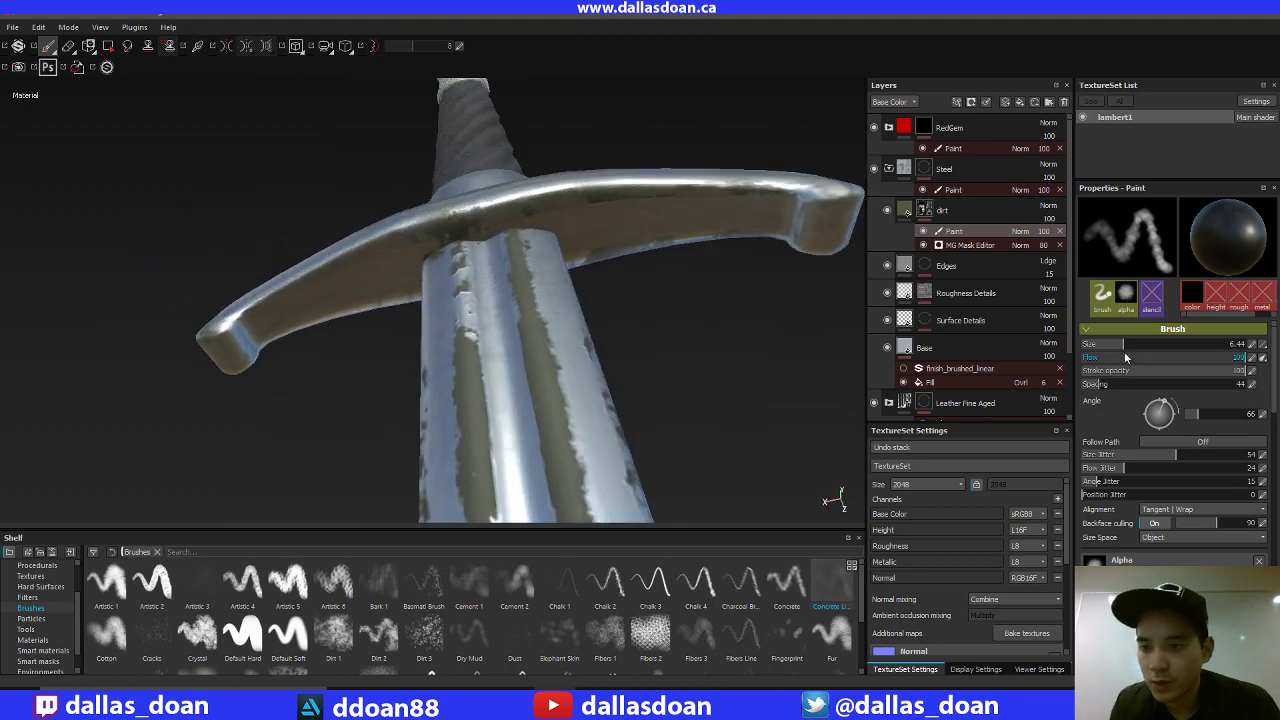
click(1155, 358)
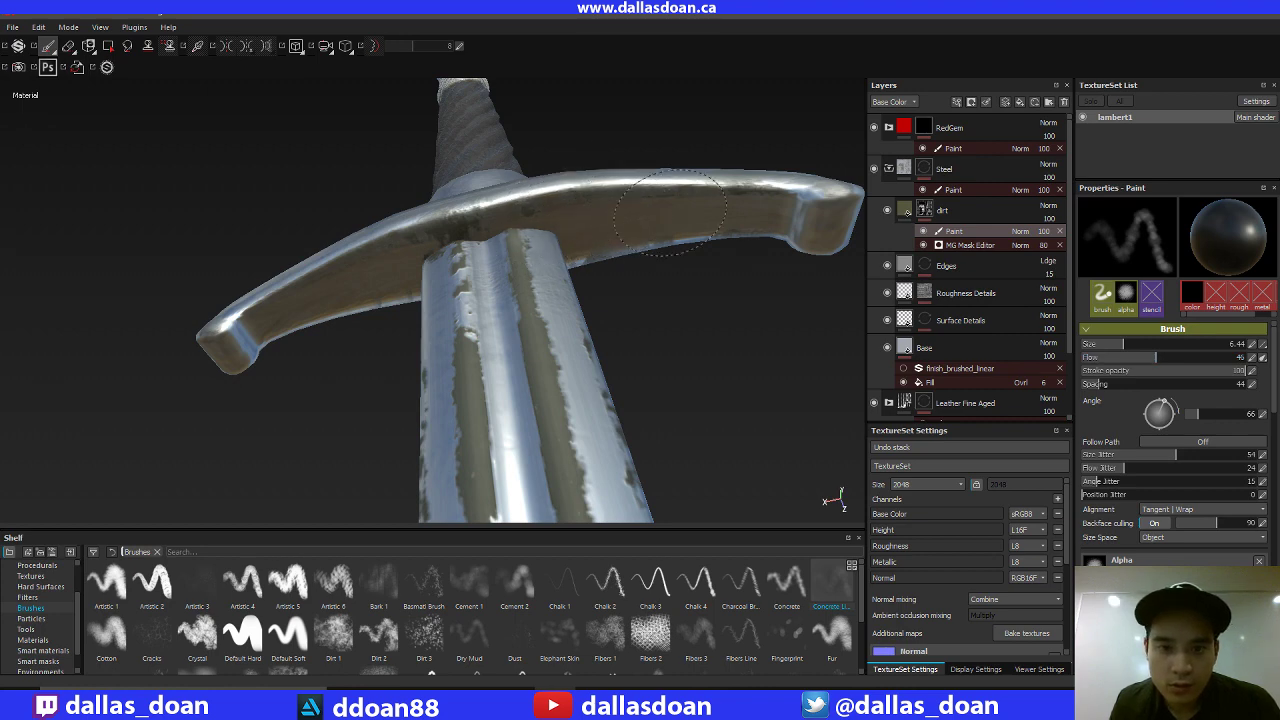
mouse_move(670, 213)
alt+mouse_down()
mouse_move(735, 280)
mouse_move(714, 274)
mouse_move(700, 245)
mouse_move(528, 268)
alt+mouse_up()
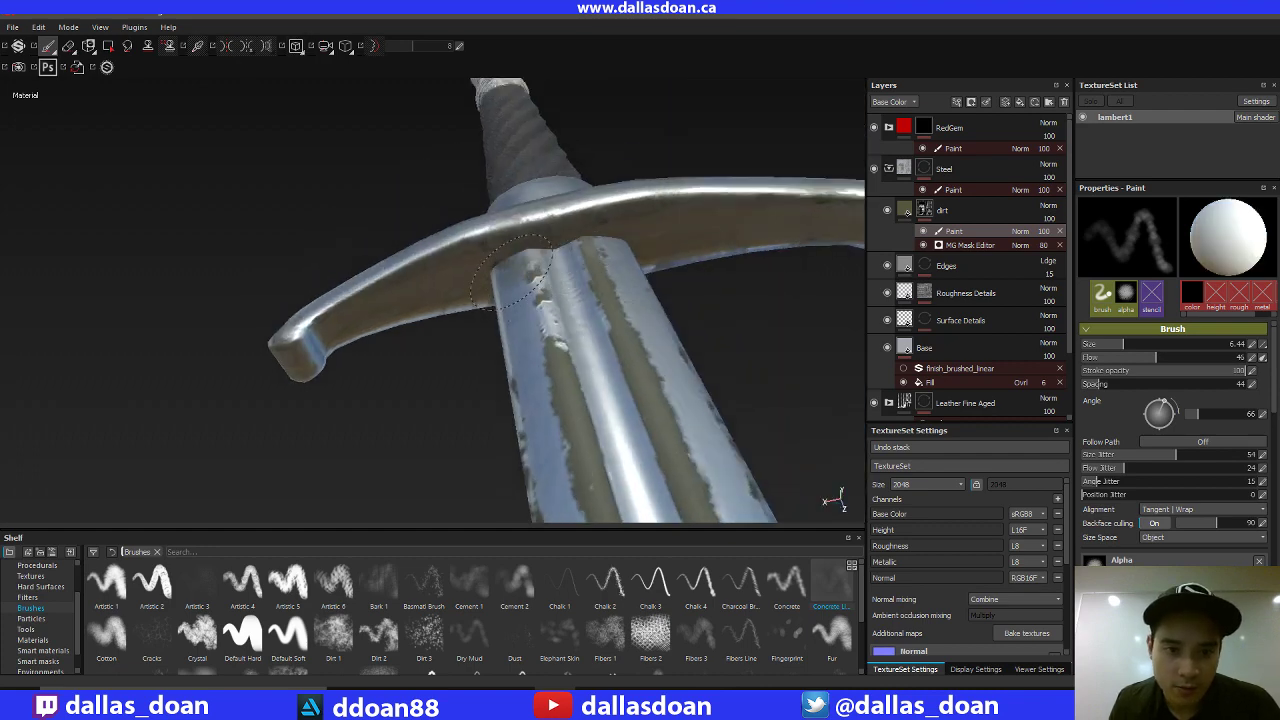
alt+drag(528, 255, 538, 232)
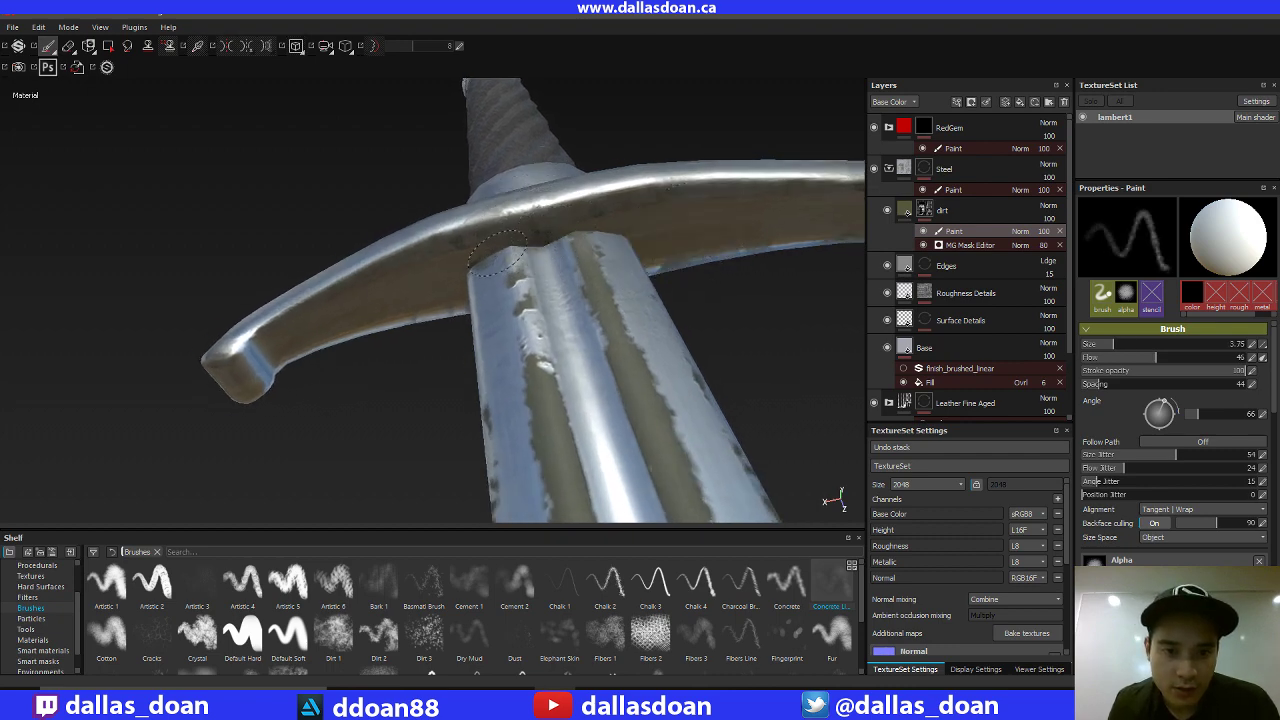
mouse_move(530, 317)
shift+right_down()
mouse_move(453, 317)
mouse_move(530, 295)
shift+right_up()
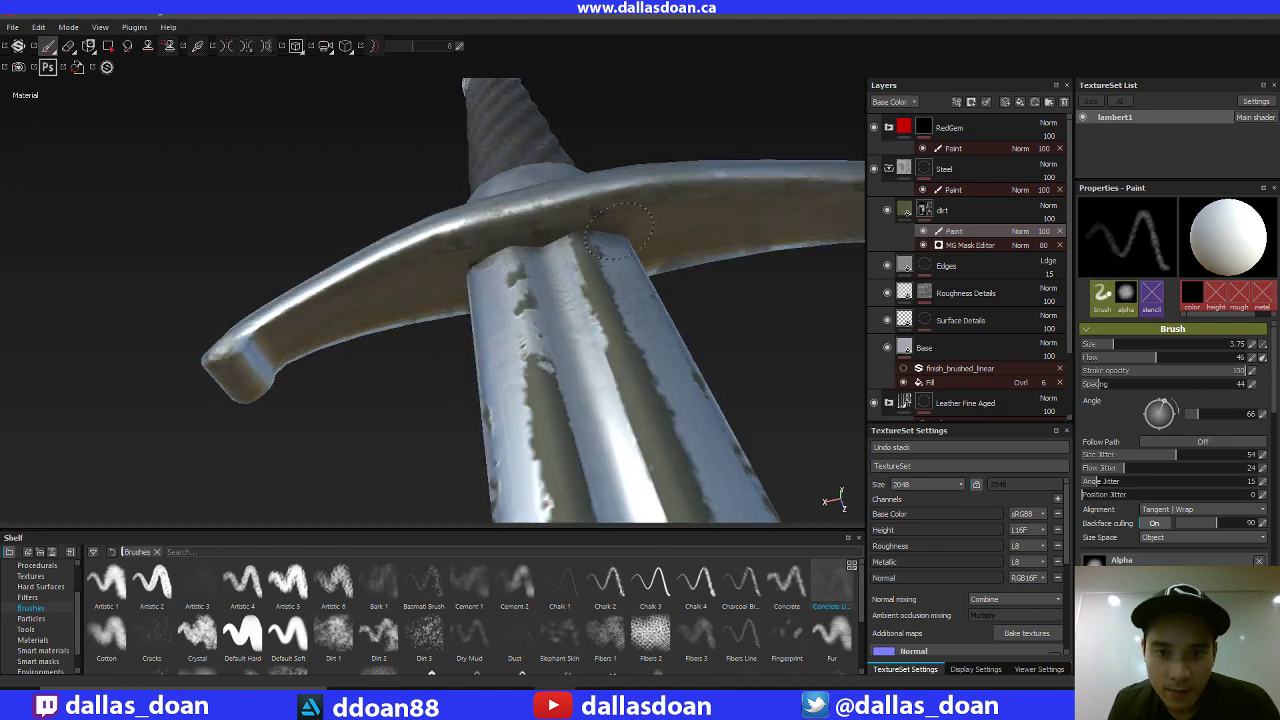
Continue painting soft dirt on the guard's underside around the opposite face and edges of the blade's base.
mouse_move(705, 275)
alt+mouse_down()
mouse_move(743, 354)
mouse_move(334, 357)
mouse_move(452, 270)
alt+mouse_up()
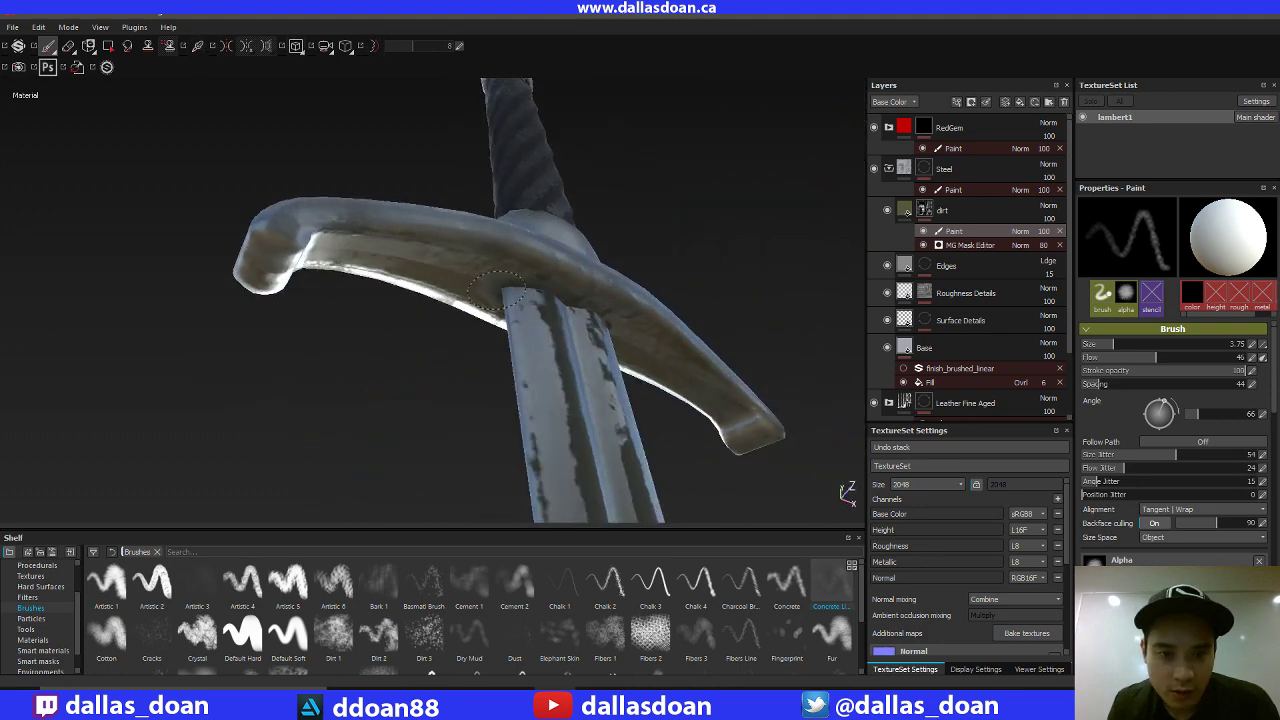
mouse_move(736, 222)
alt+mouse_down()
mouse_move(663, 214)
mouse_move(629, 142)
mouse_move(633, 197)
alt+mouse_up()
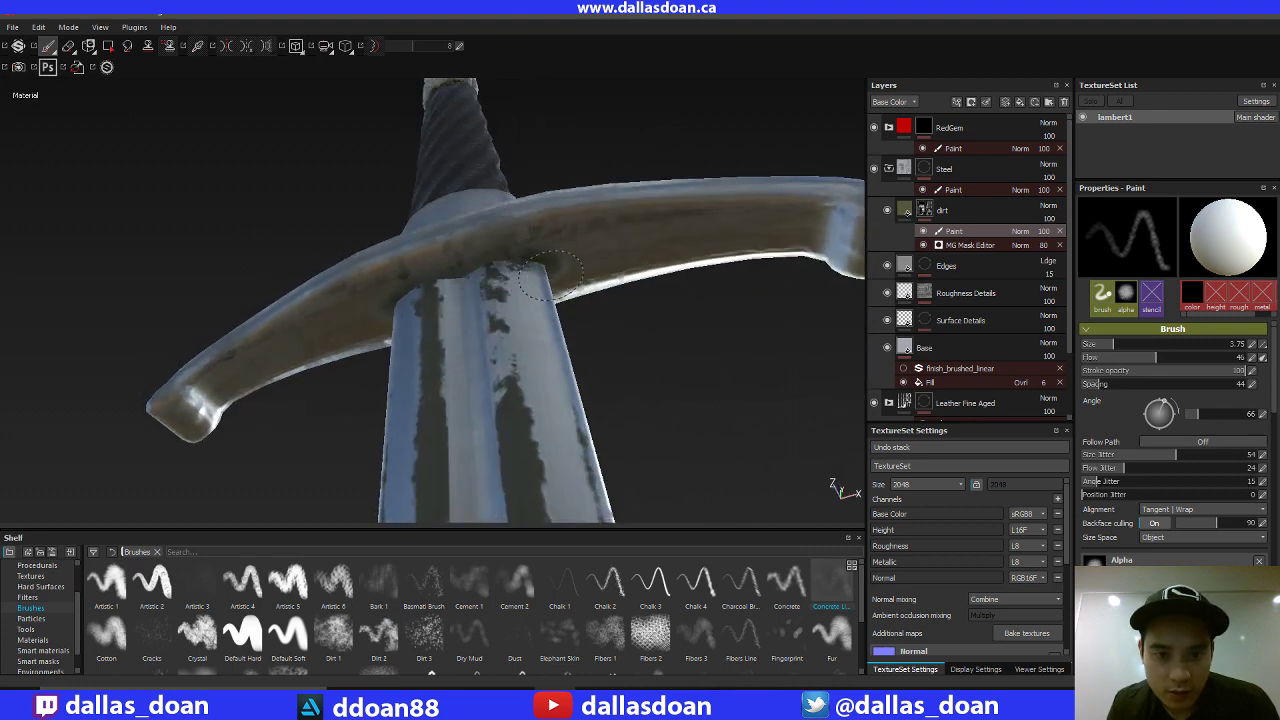
mouse_move(746, 378)
alt+mouse_down()
mouse_move(632, 363)
mouse_move(514, 423)
mouse_move(450, 300)
alt+mouse_up()
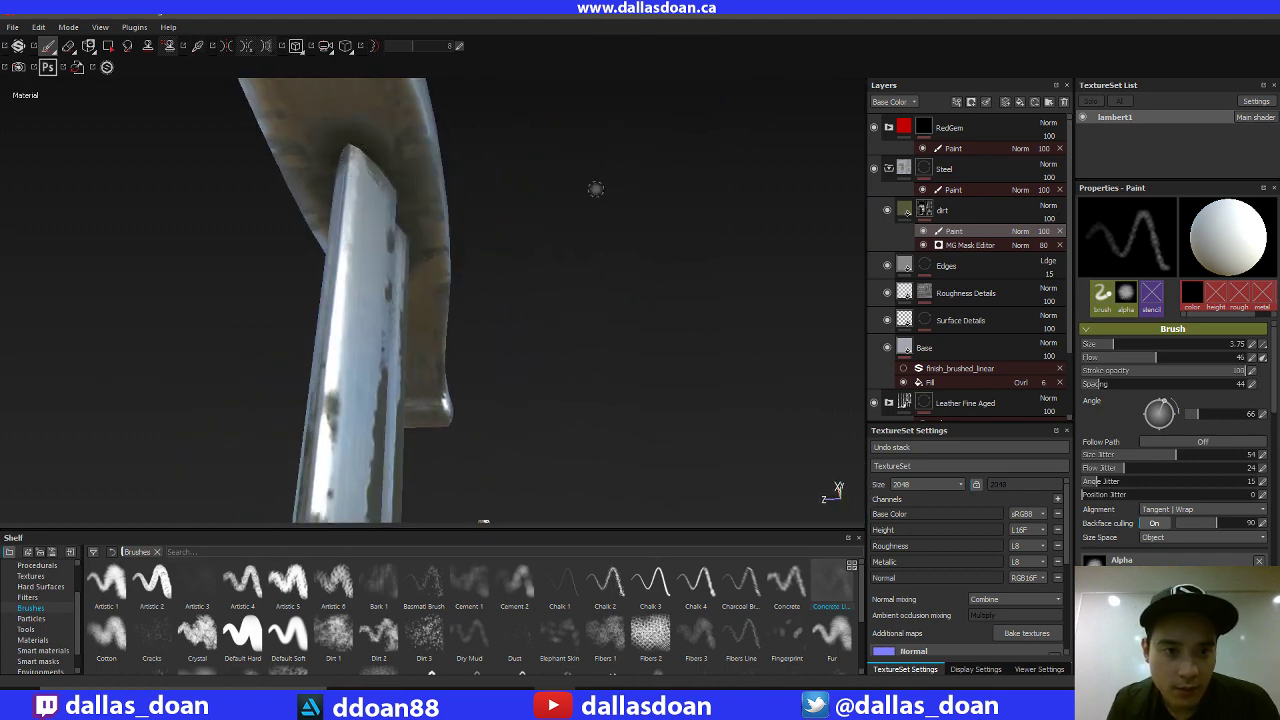
alt+drag(595, 189, 692, 160)
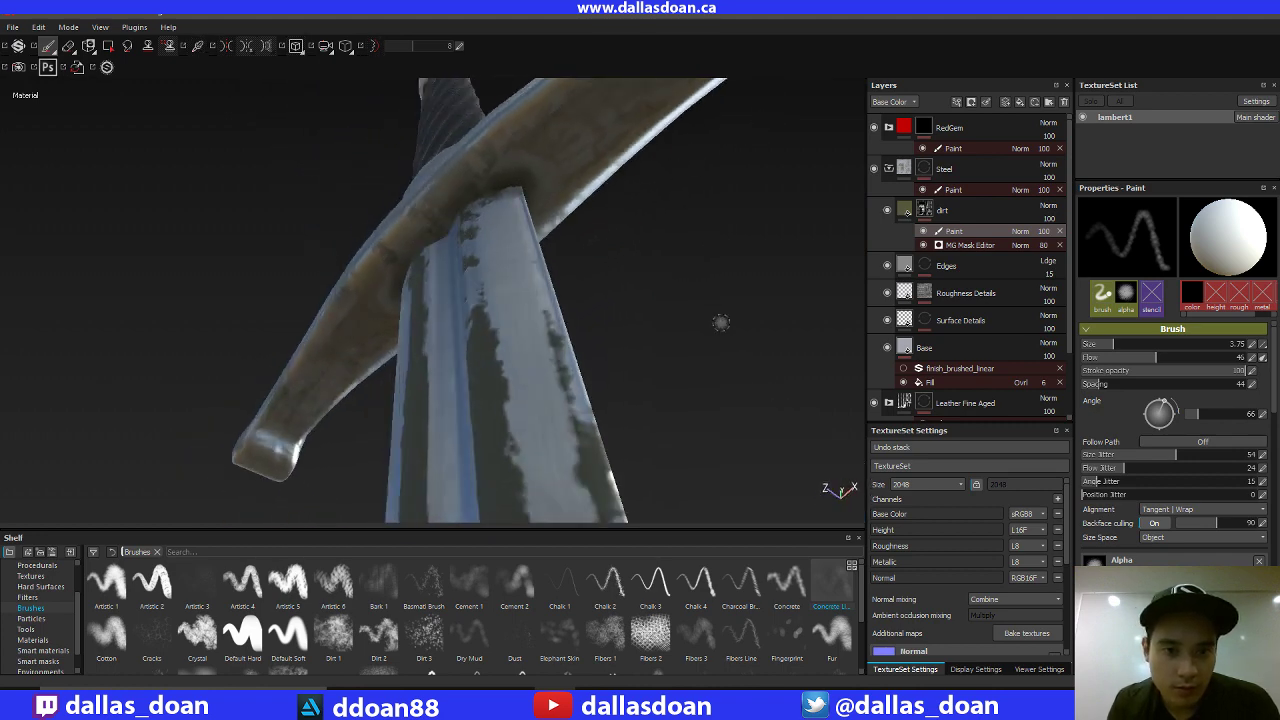
mouse_move(721, 322)
alt+mouse_down()
mouse_move(500, 250)
mouse_move(369, 179)
mouse_move(714, 263)
mouse_move(690, 320)
mouse_move(654, 357)
mouse_move(669, 329)
mouse_move(775, 280)
alt+mouse_up()
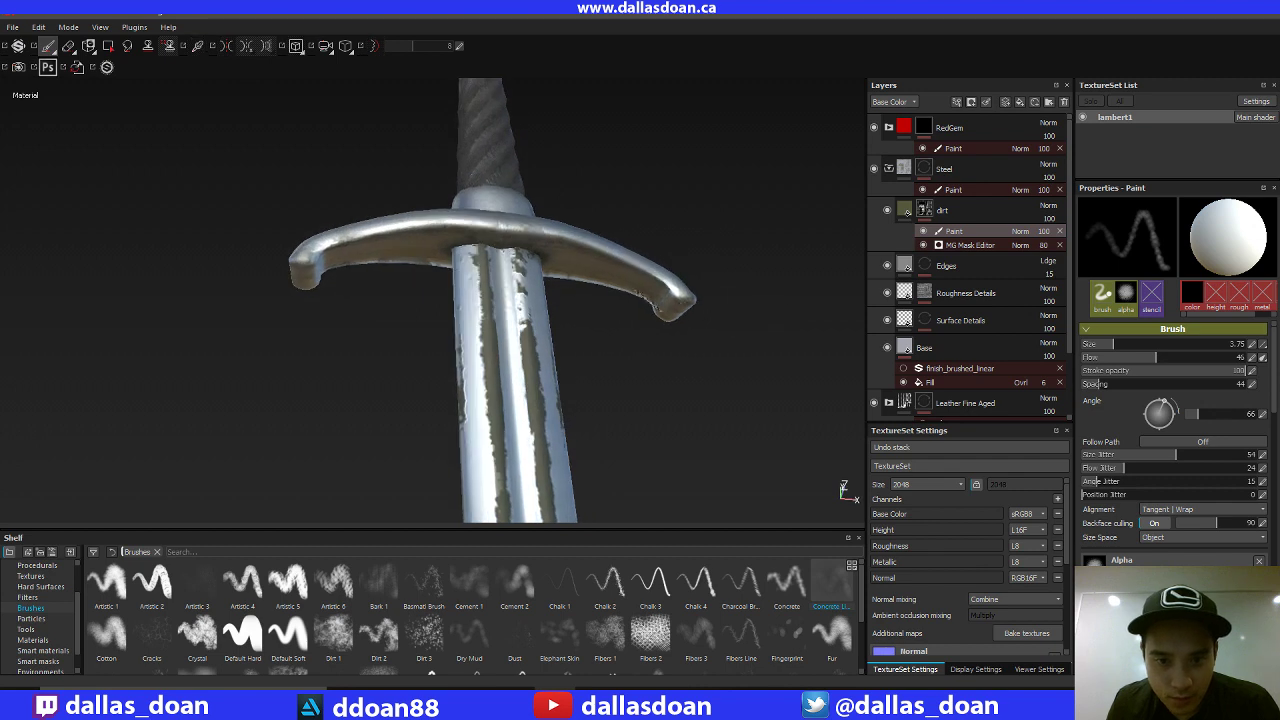
Check the crossguard from all sides and touch up the dirt mask on its curled end.
alt+drag(639, 392, 466, 310)
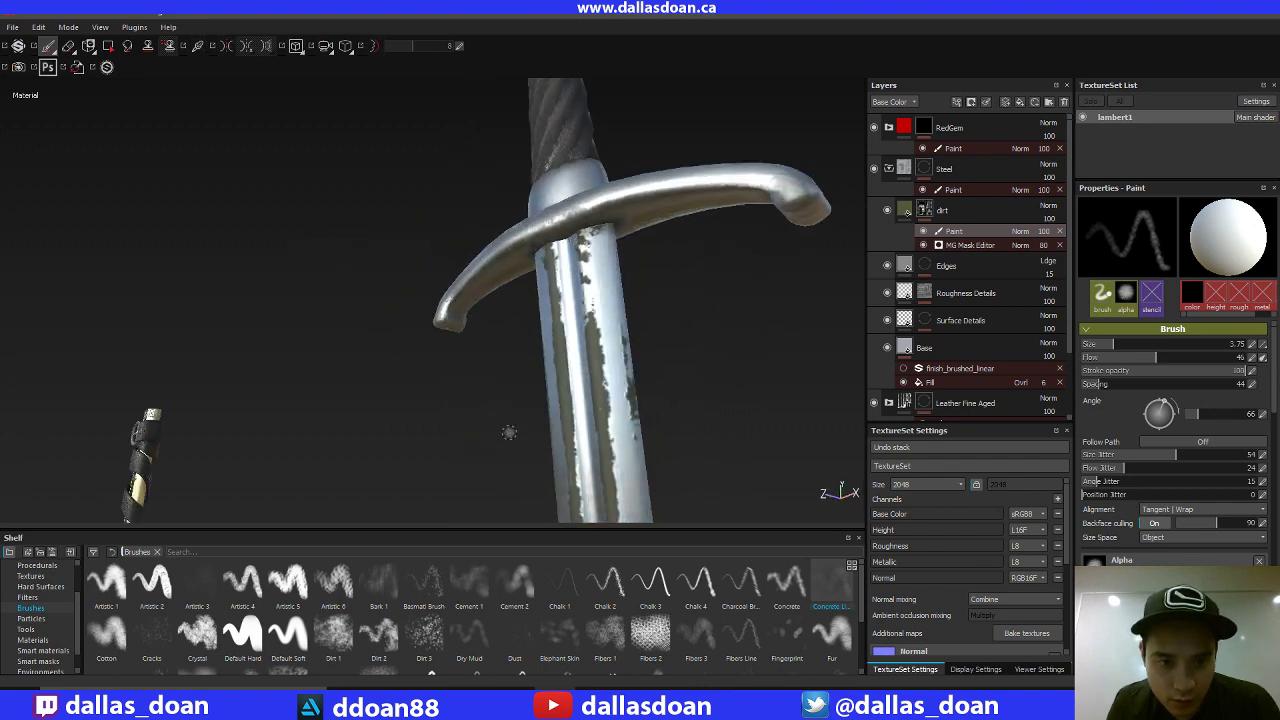
mouse_move(514, 443)
alt+mouse_down()
mouse_move(746, 240)
mouse_move(755, 208)
mouse_move(684, 270)
alt+mouse_up()
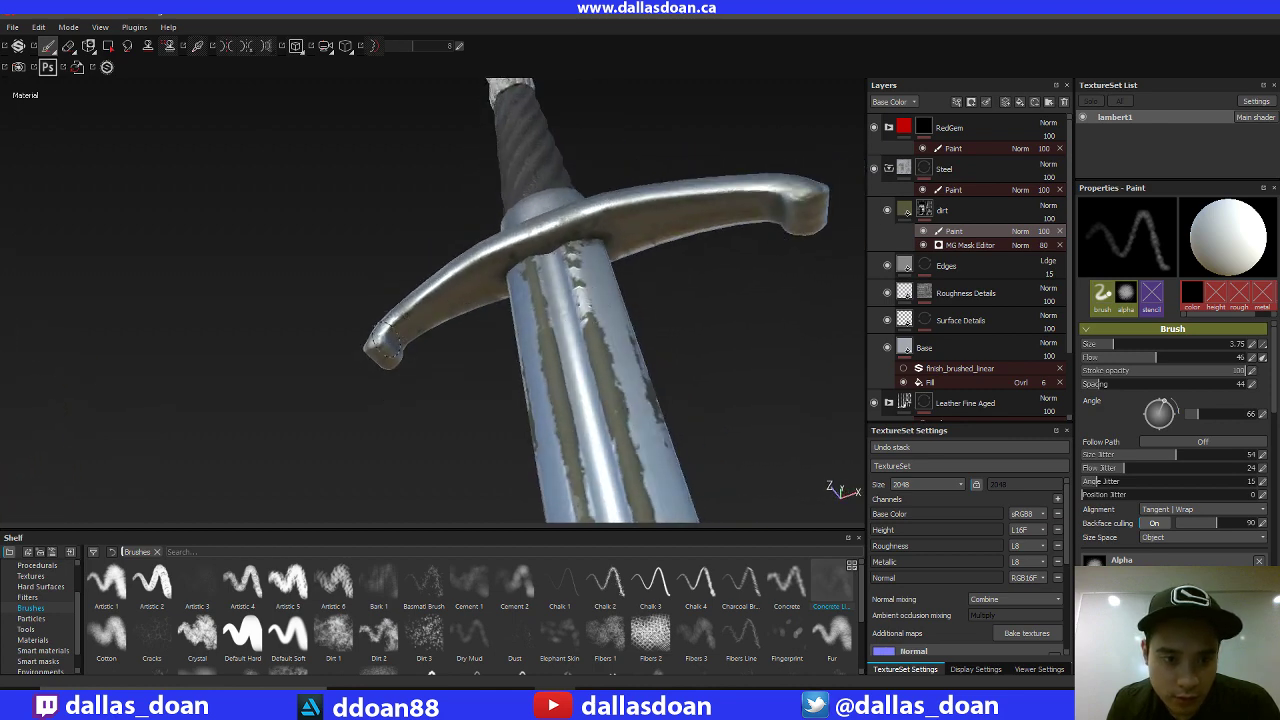
mouse_move(716, 278)
alt+mouse_down()
mouse_move(783, 367)
mouse_move(701, 306)
mouse_move(726, 440)
mouse_move(717, 400)
mouse_move(443, 337)
alt+mouse_up()
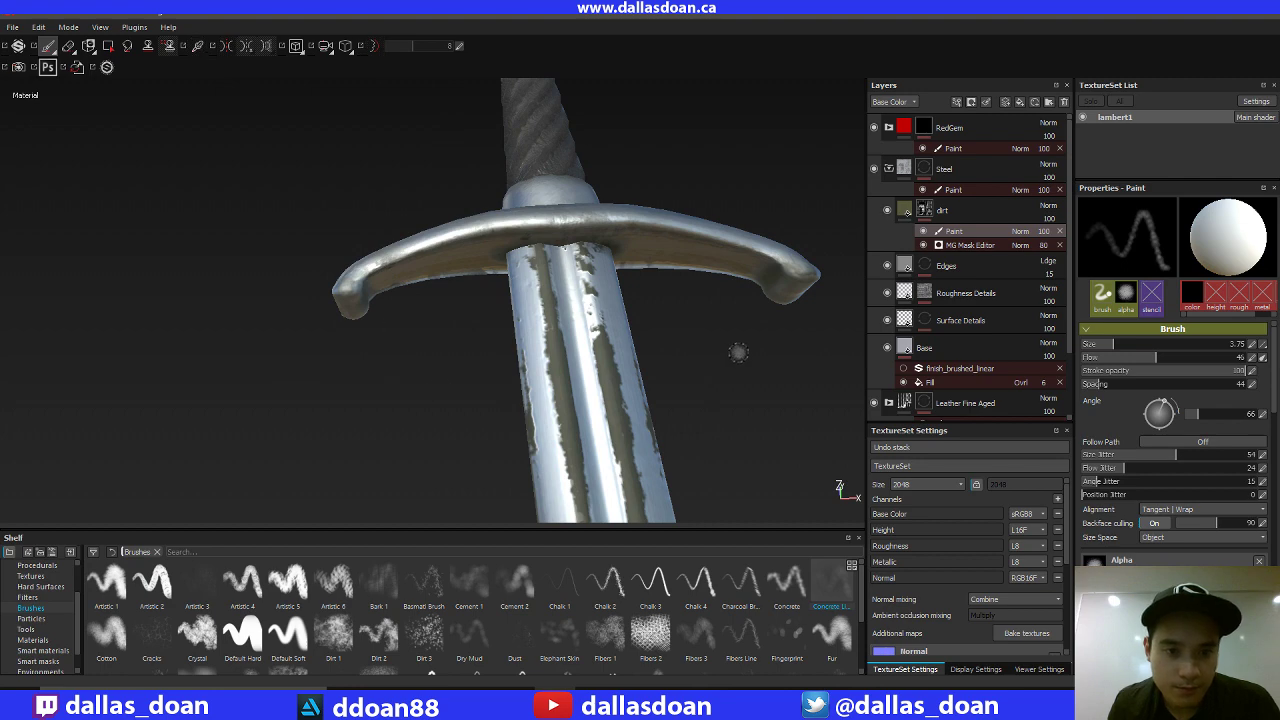
alt+drag(737, 354, 630, 330)
alt+drag(771, 451, 521, 386)
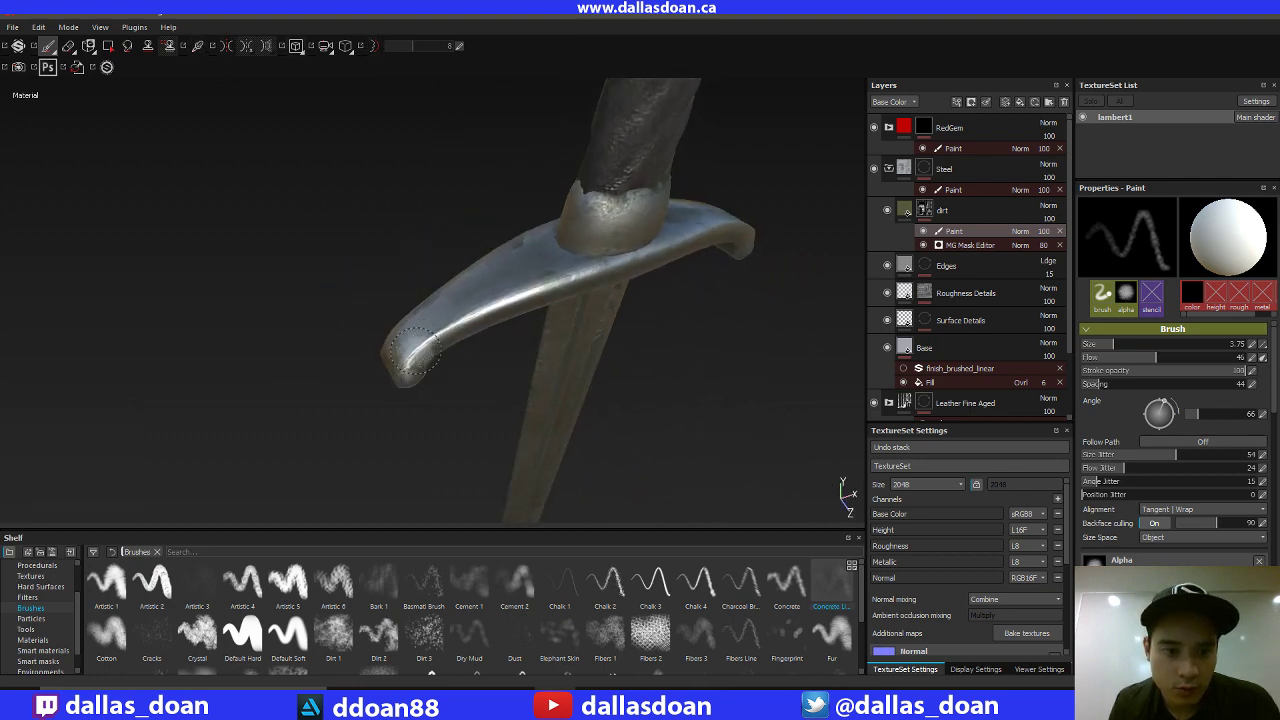
drag(398, 377, 423, 346)
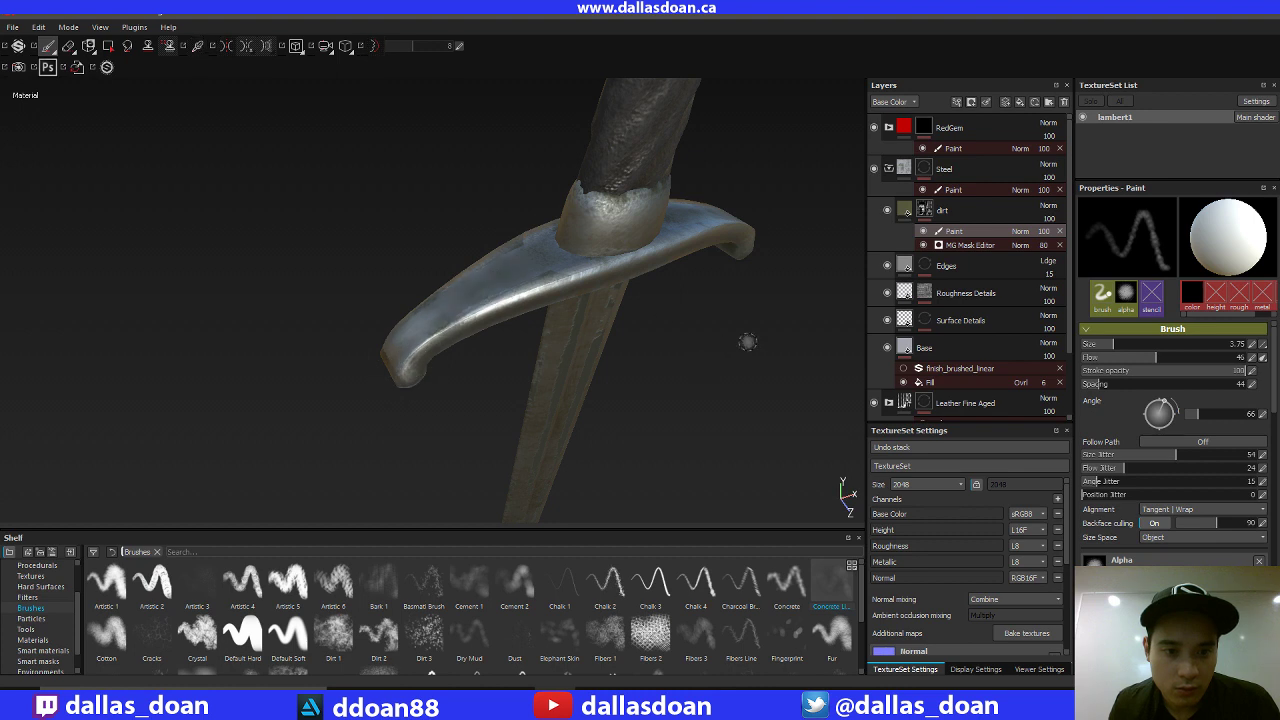
Touch up the dirt mask around the collar's base and the crossguard's top face, switching the mask paint to black.
alt+drag(747, 342, 645, 362)
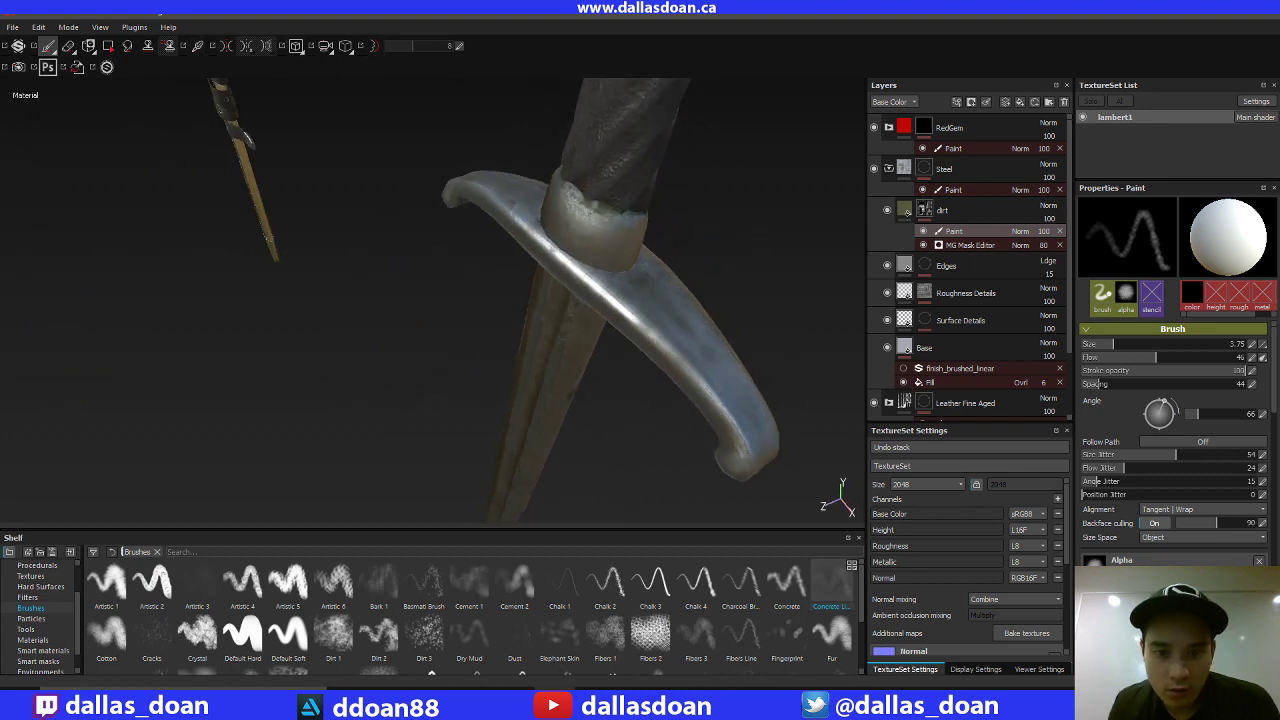
alt+drag(672, 372, 550, 250)
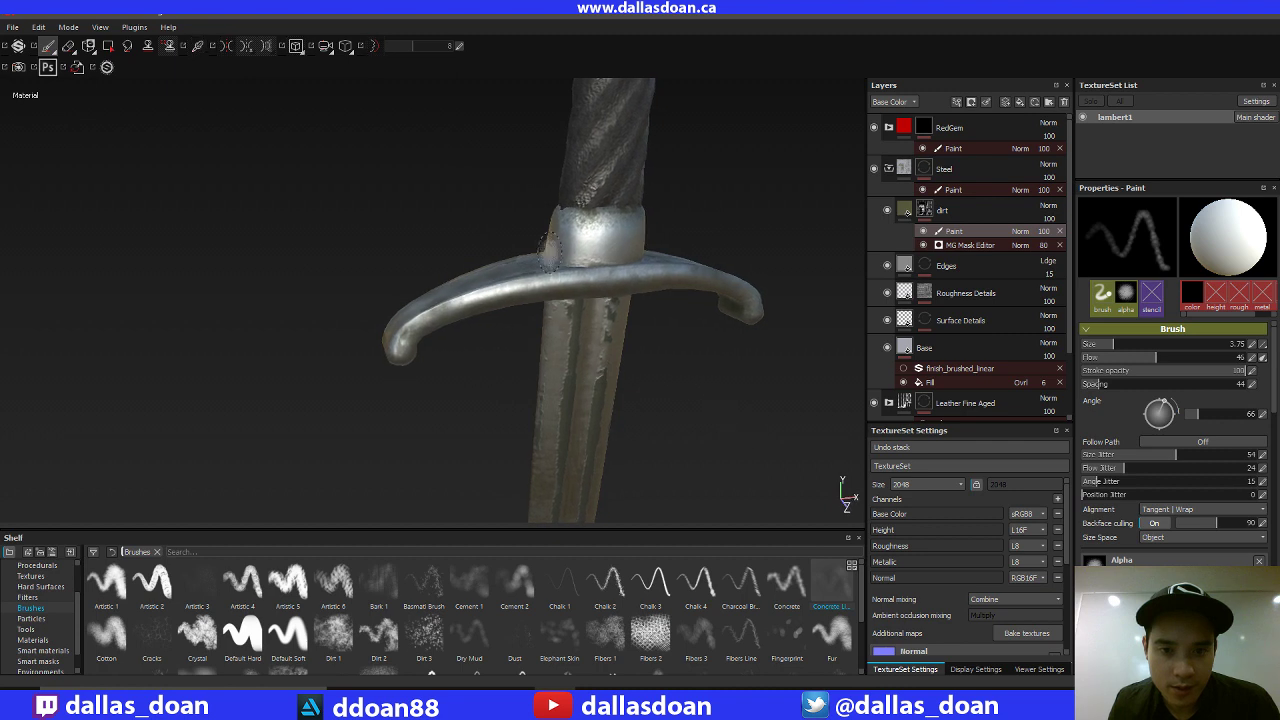
alt+drag(740, 209, 544, 310)
mouse_move(467, 292)
alt+mouse_down()
mouse_move(646, 211)
mouse_move(371, 237)
mouse_move(601, 379)
mouse_move(571, 380)
mouse_move(614, 371)
mouse_move(527, 307)
alt+mouse_up()
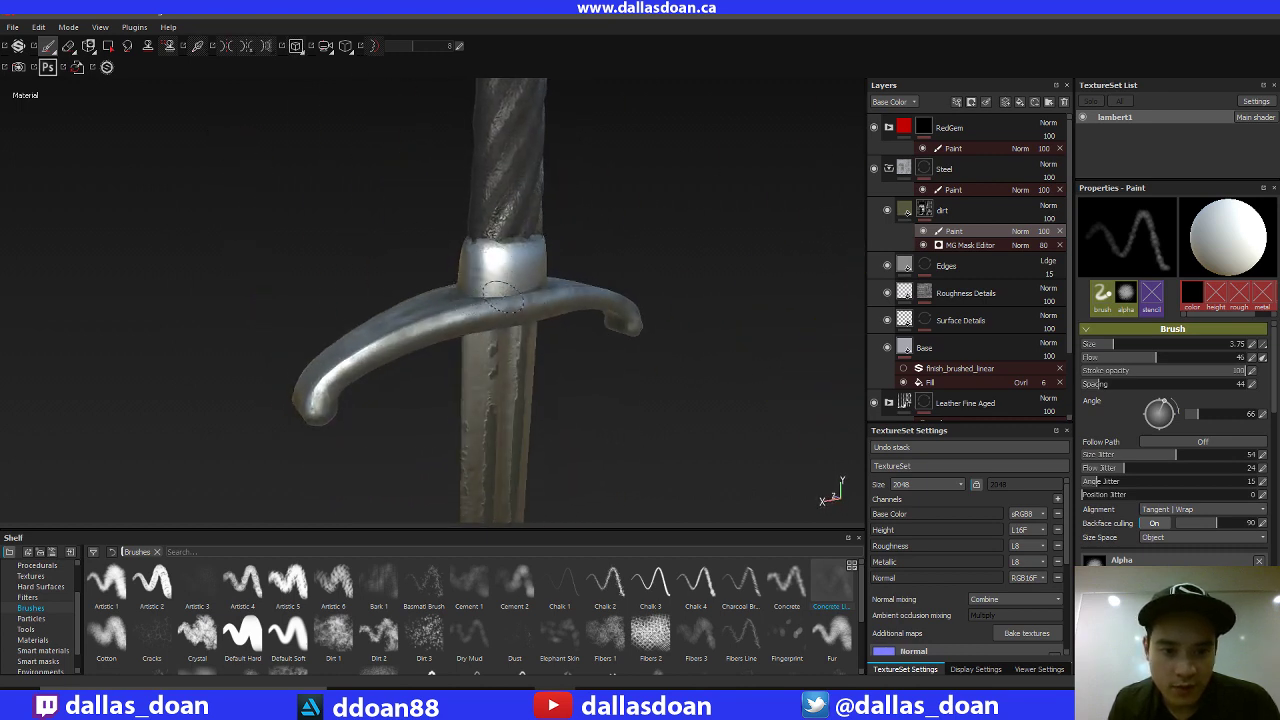
alt+drag(584, 271, 517, 227)
alt+drag(635, 275, 642, 218)
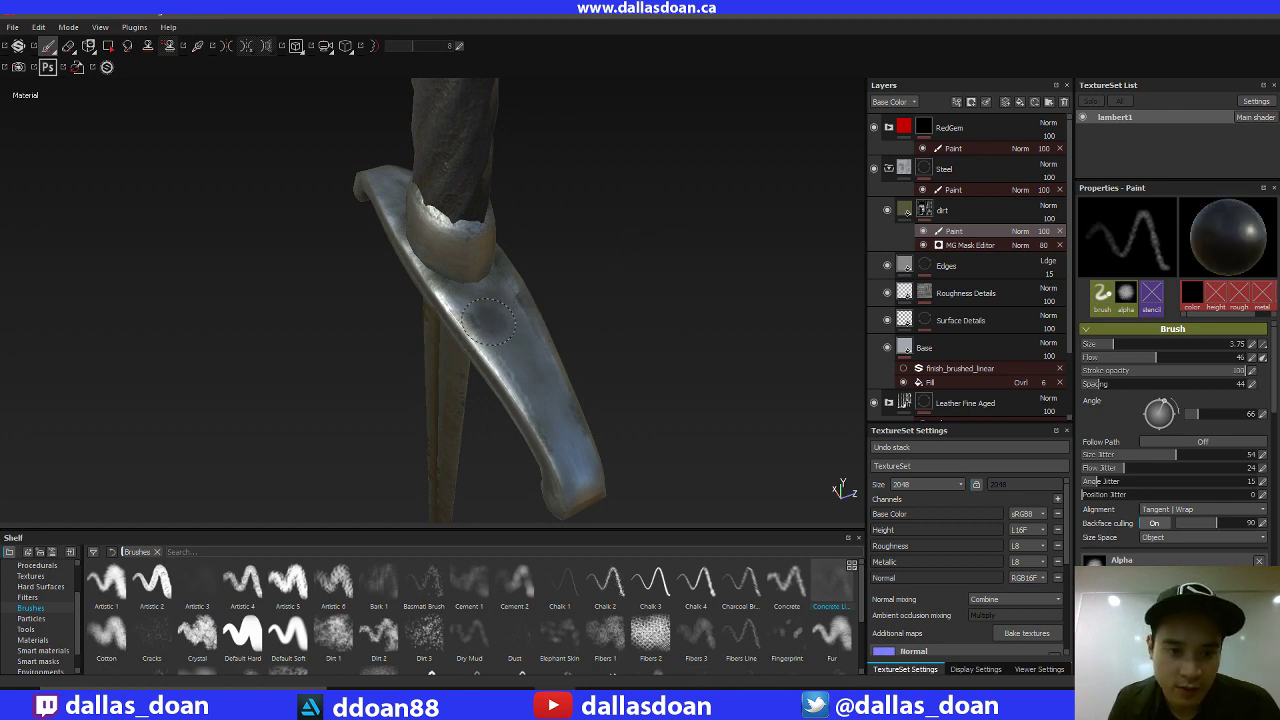
alt+drag(516, 365, 530, 310)
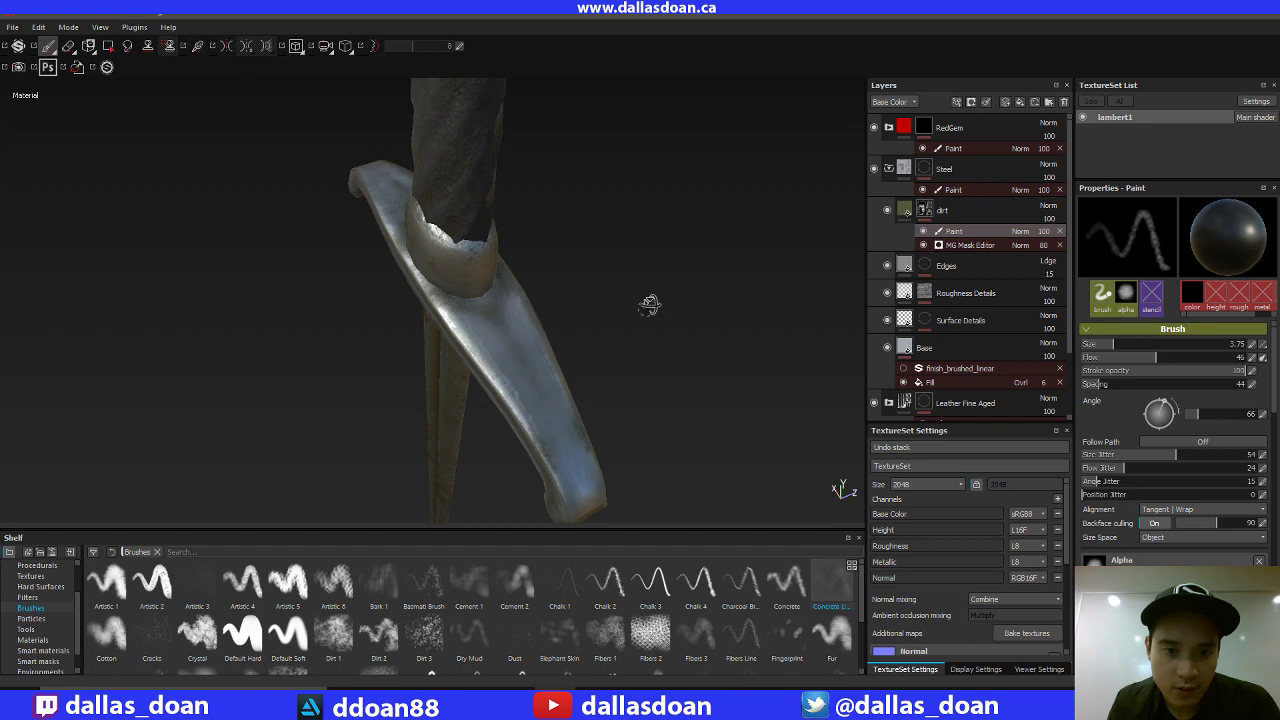
mouse_move(649, 305)
alt+mouse_down()
mouse_move(702, 388)
mouse_move(689, 295)
mouse_move(646, 277)
mouse_move(709, 331)
mouse_move(737, 323)
mouse_move(655, 292)
alt+mouse_up()
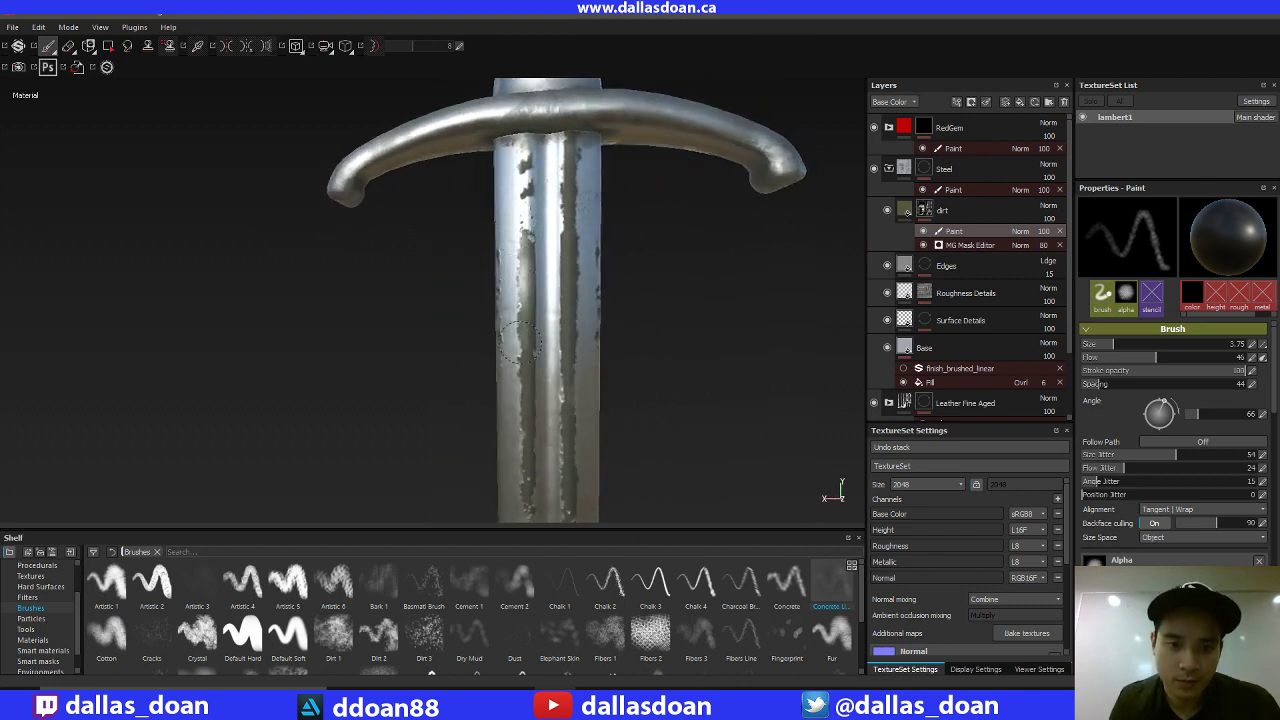
Try breaking up the dirt in the blade's grooves below the guard with the Dirt 3 brush in black.
alt+middle_drag(583, 405, 588, 308)
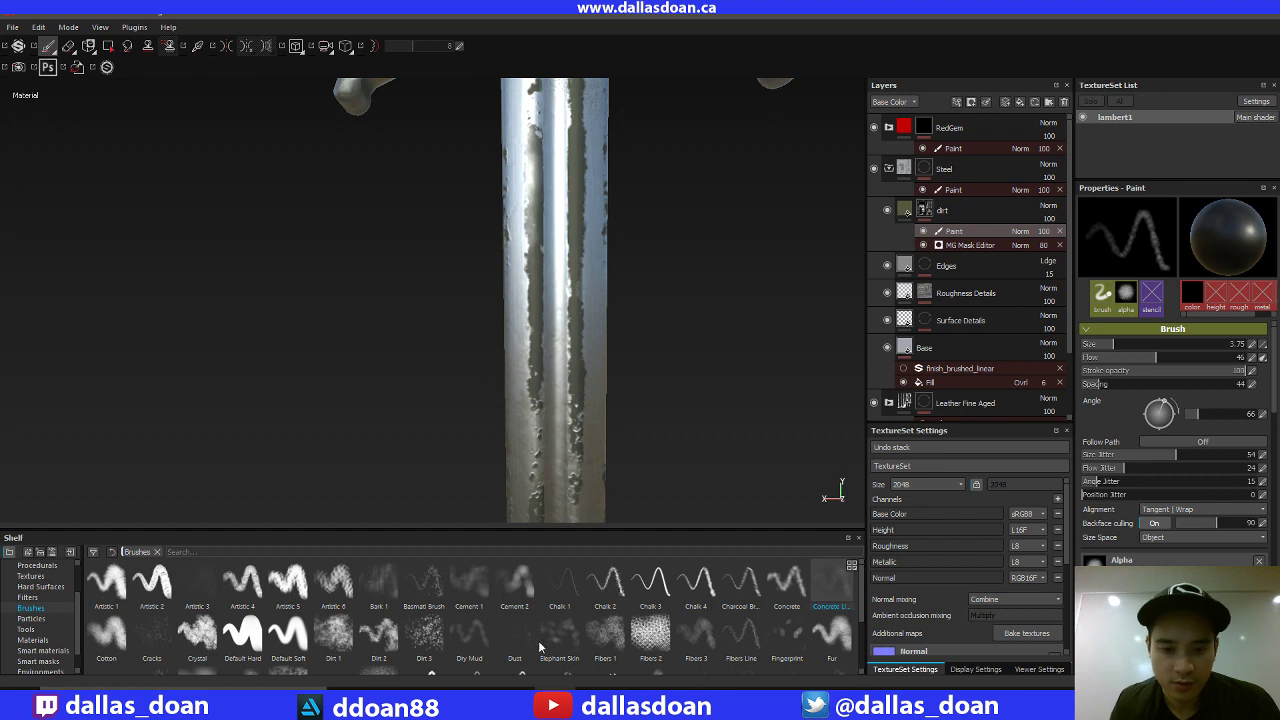
click(424, 632)
drag(565, 290, 575, 285)
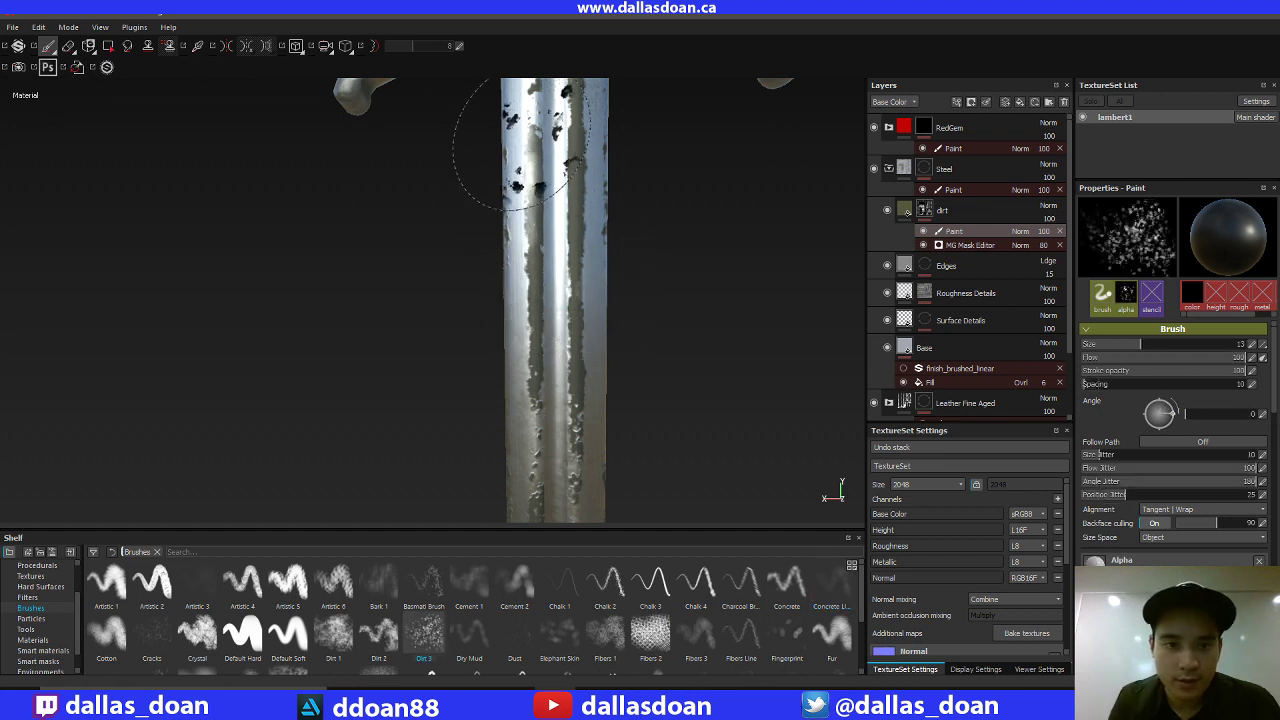
drag(536, 152, 552, 360)
alt+middle_drag(578, 392, 584, 404)
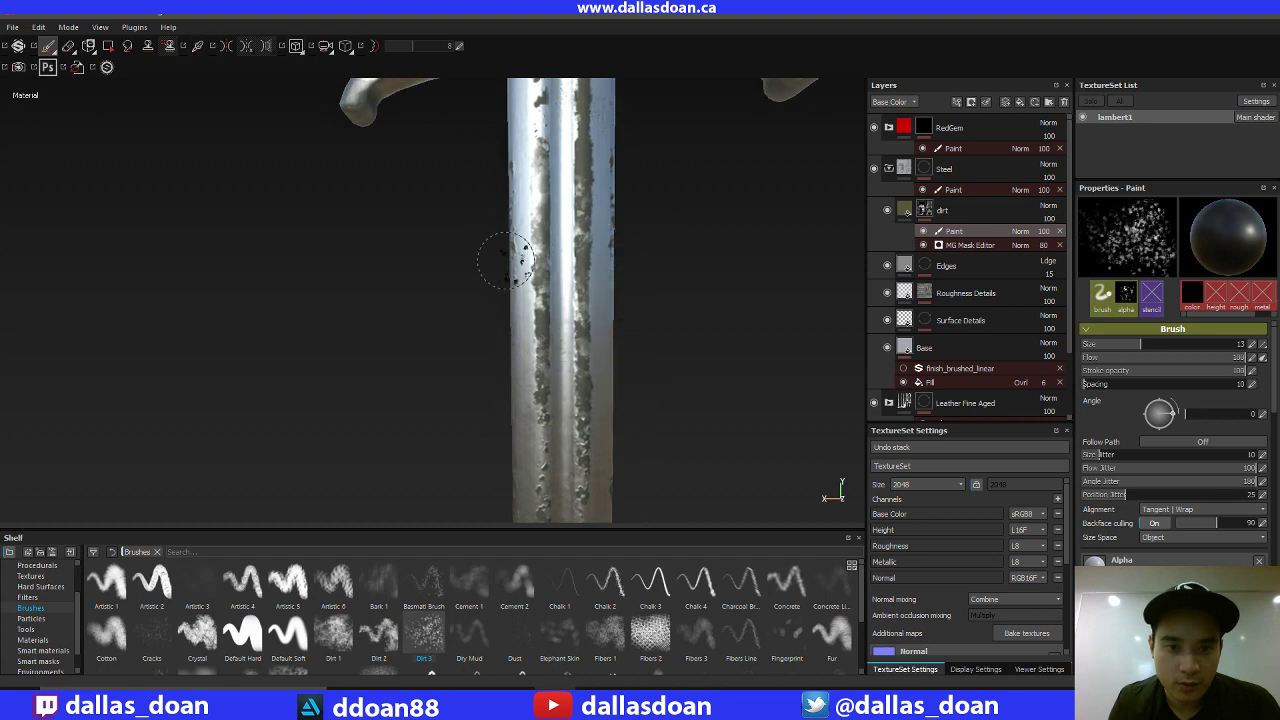
alt+middle_drag(562, 449, 574, 509)
ctrl+drag(602, 368, 593, 375)
key(ctrl+z)
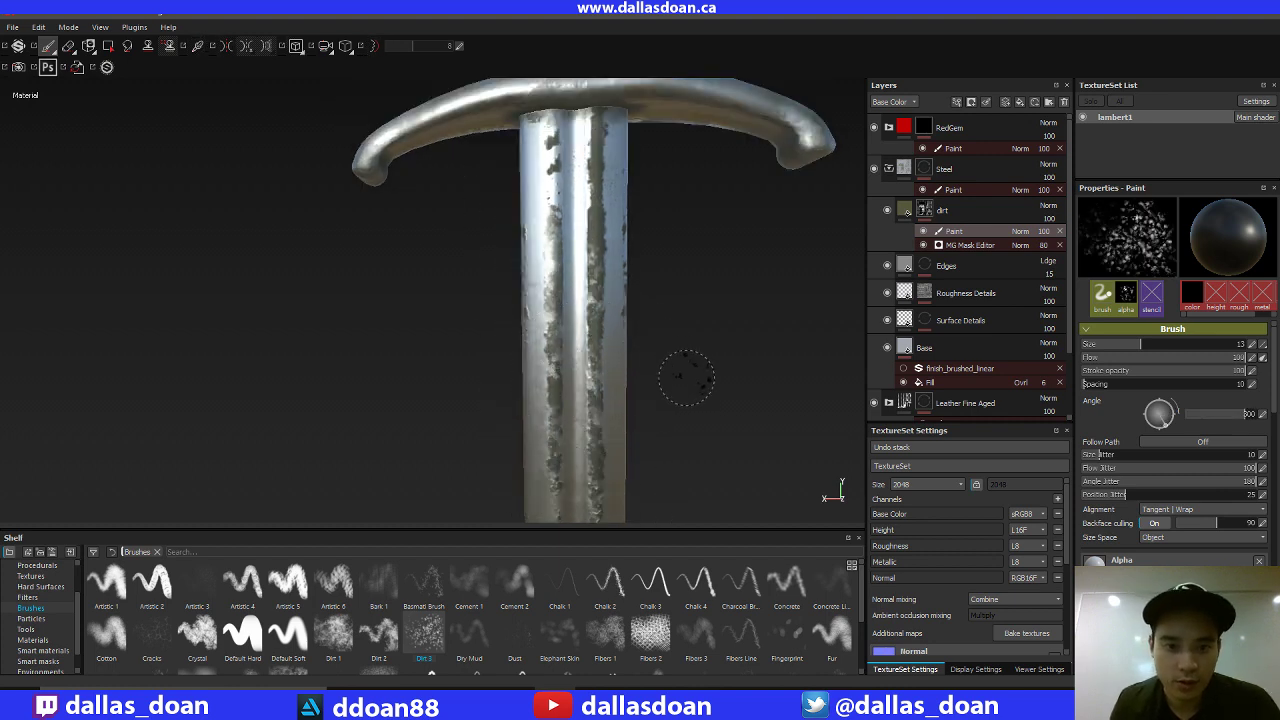
alt+drag(686, 380, 682, 342)
click(258, 640)
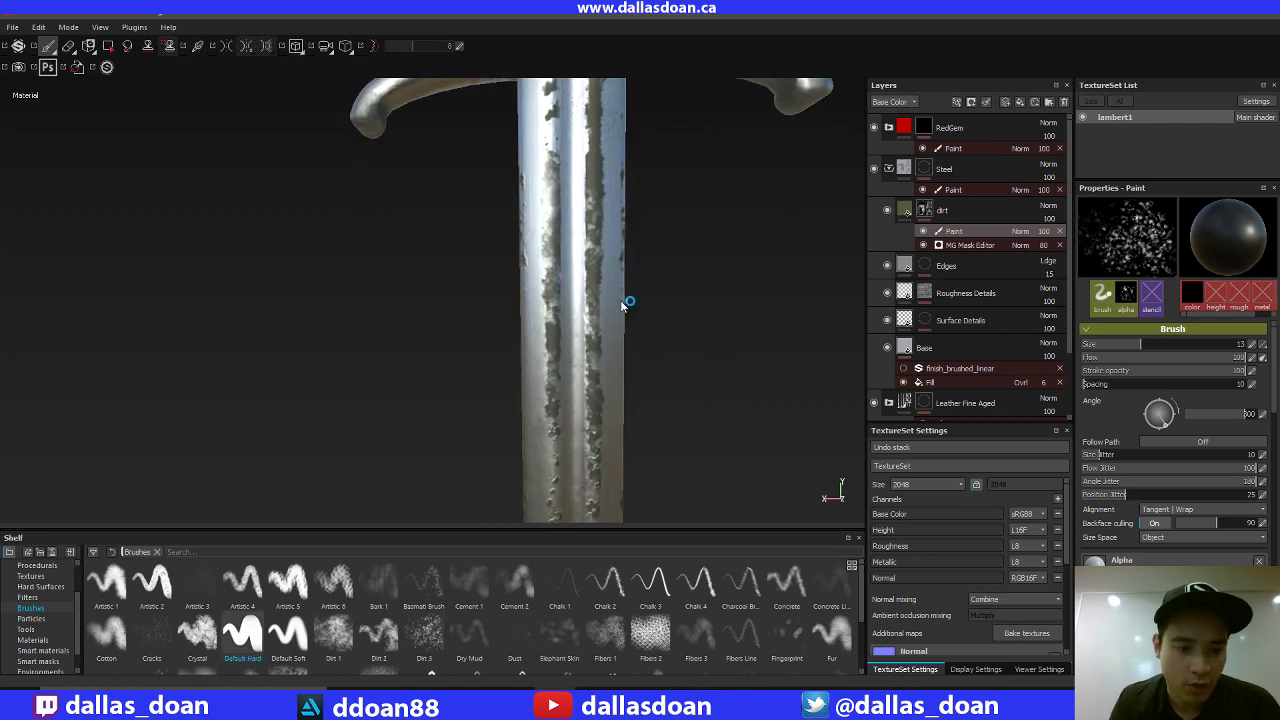
alt+middle_drag(623, 223, 628, 281)
key(bracketleft)
key(bracketleft)
key(bracketleft)
key(bracketleft)
key(bracketleft)
key(bracketleft)
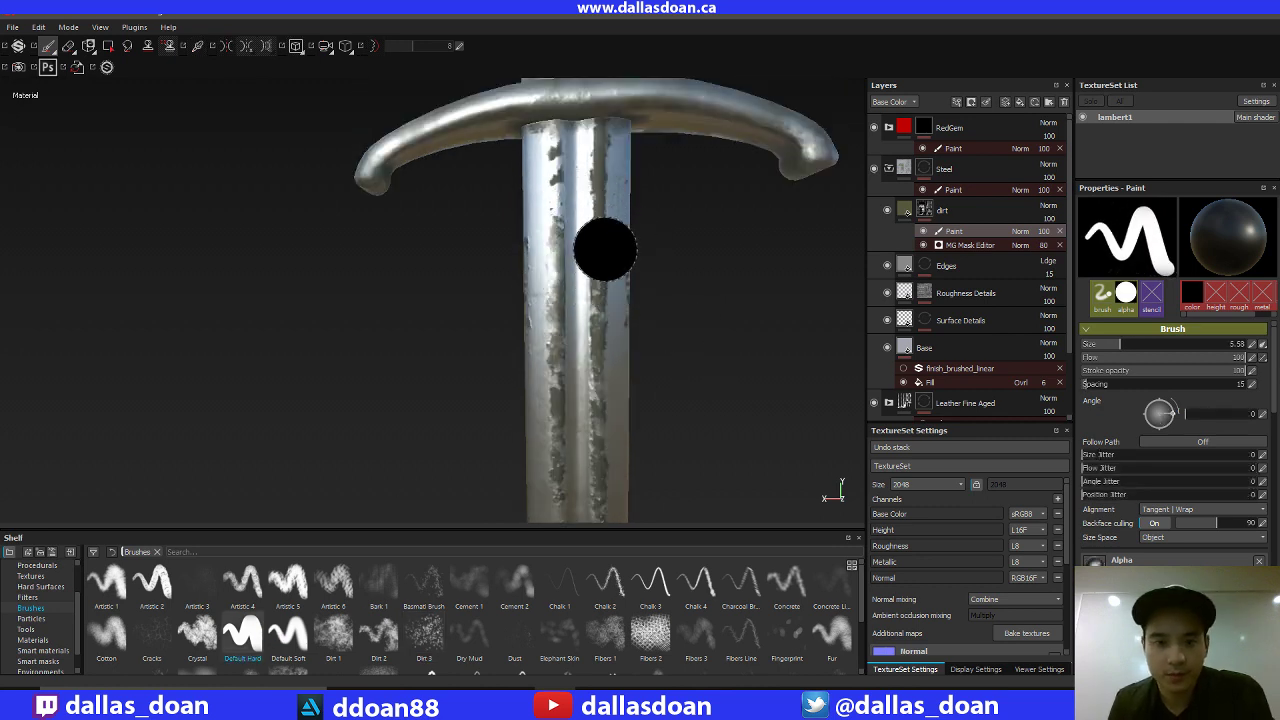
Try erasing the dirt in one of the blade's grooves with the Default Soft brush at size 2.44.
click(304, 637)
ctrl+right_drag(541, 262, 548, 160)
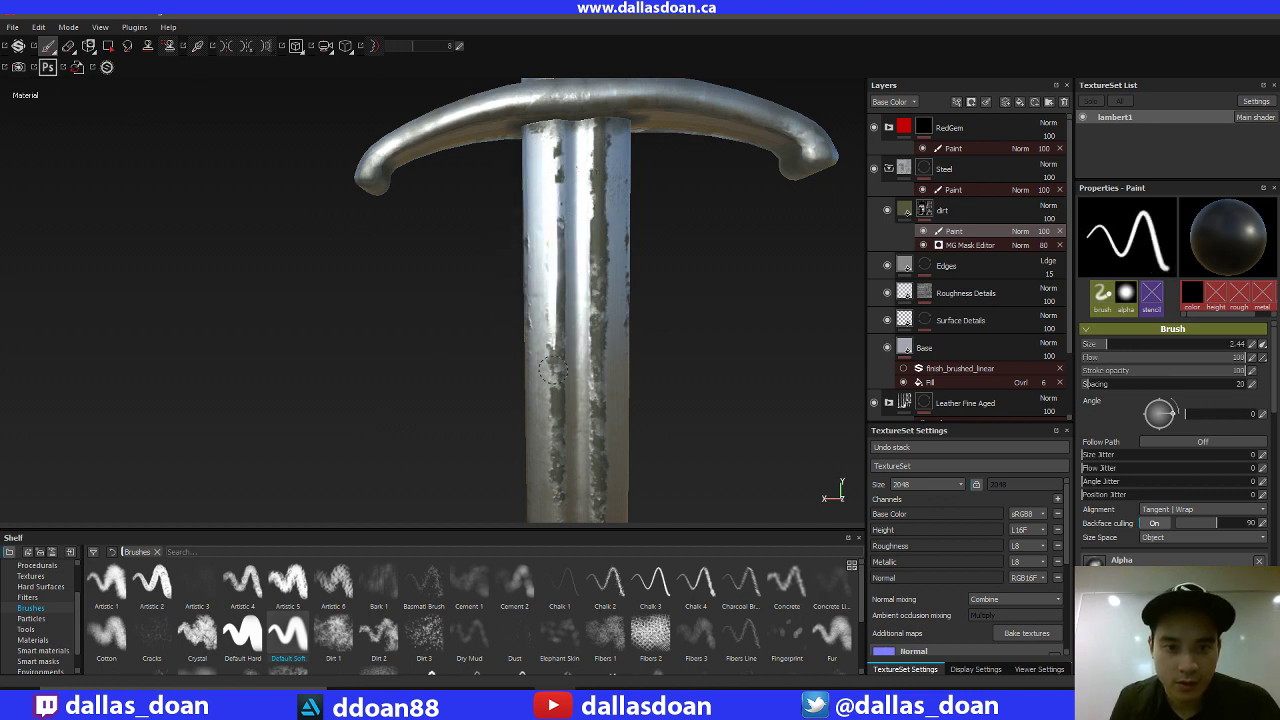
drag(552, 404, 562, 405)
alt+middle_drag(632, 405, 636, 352)
alt+right_drag(636, 352, 528, 322)
alt+middle_drag(528, 322, 563, 314)
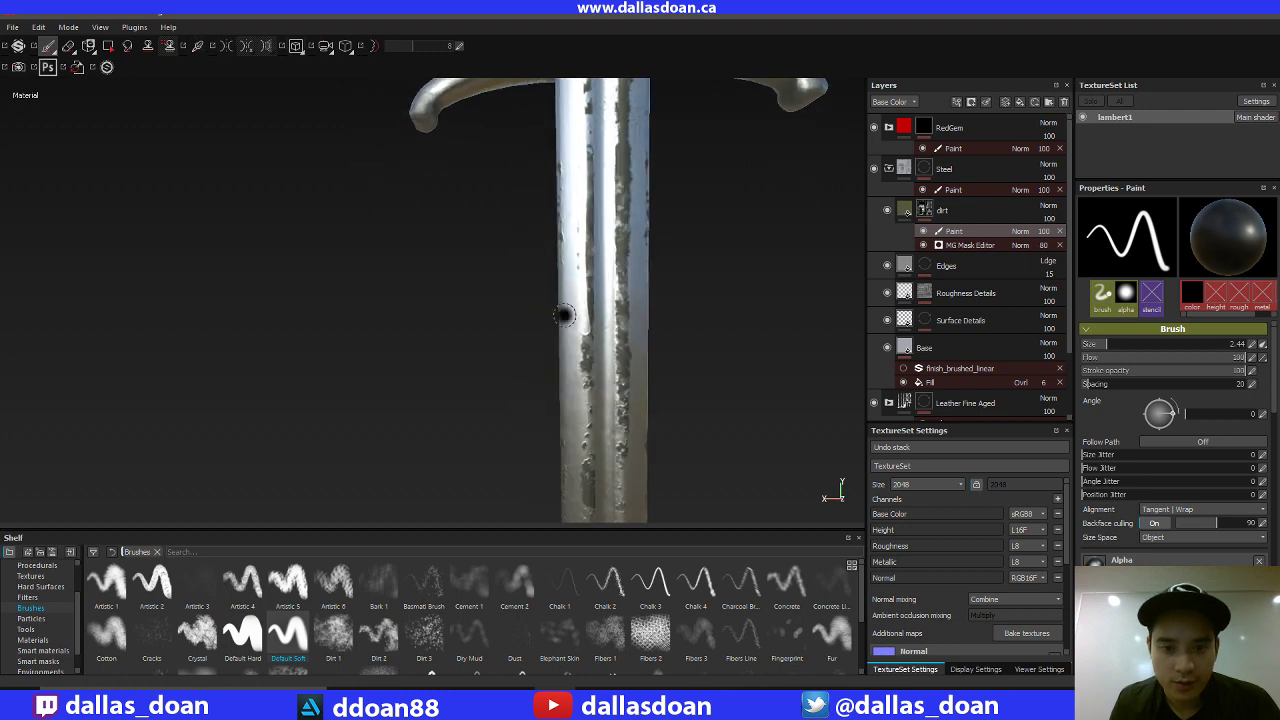
alt+right_drag(563, 314, 546, 293)
alt+middle_drag(546, 293, 503, 219)
alt+middle_drag(566, 246, 584, 336)
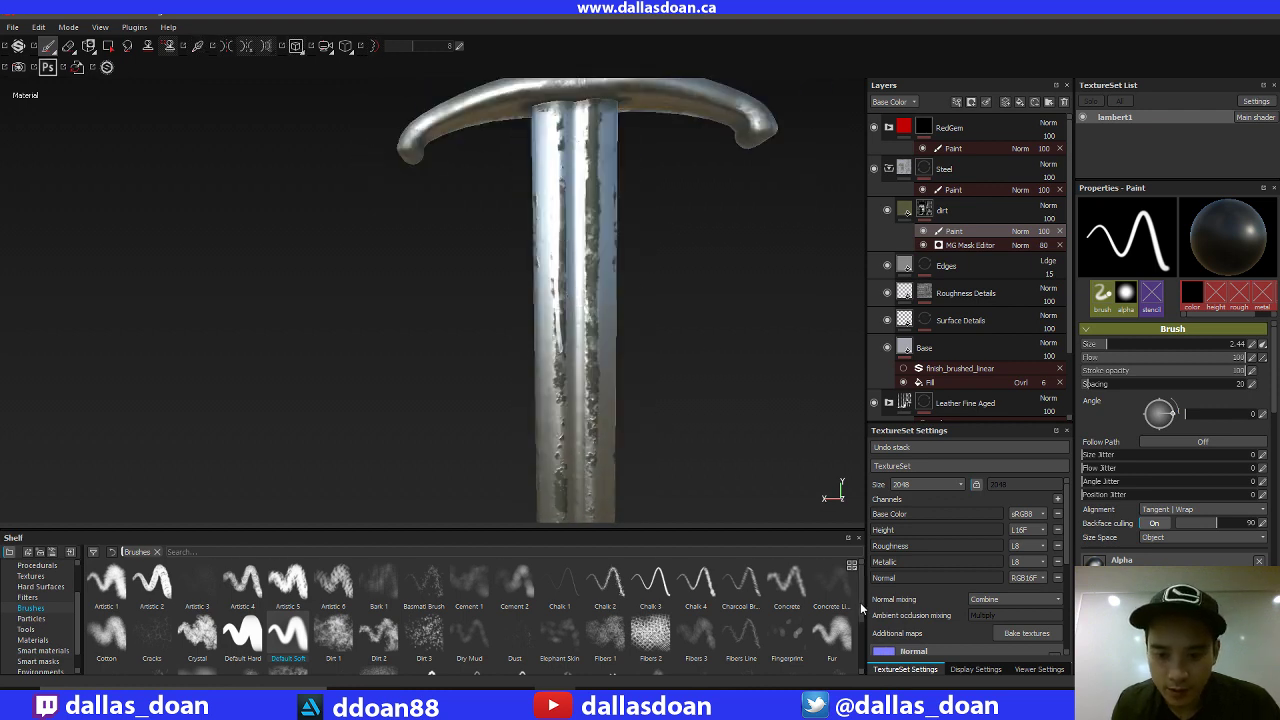
Speckle away dirt along the upper blade's groove with the Spots Spray brush at size 10.
drag(860, 608, 851, 667)
click(481, 657)
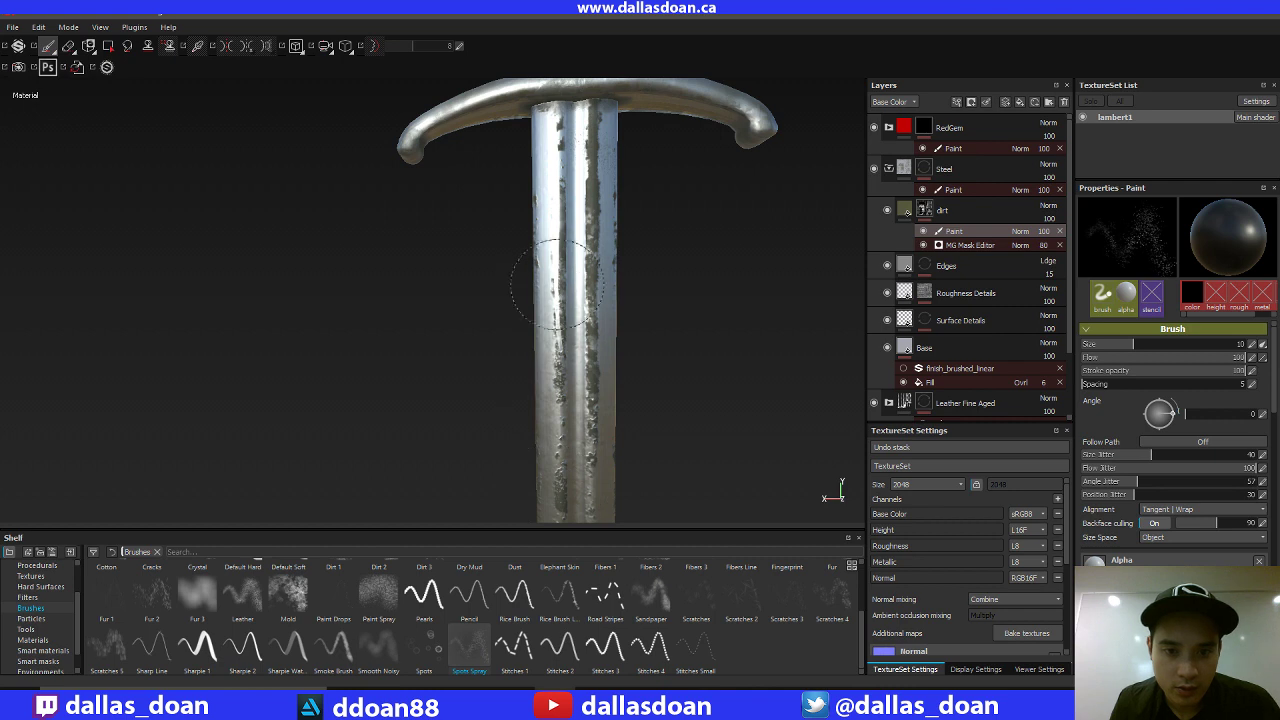
alt+middle_drag(612, 344, 620, 322)
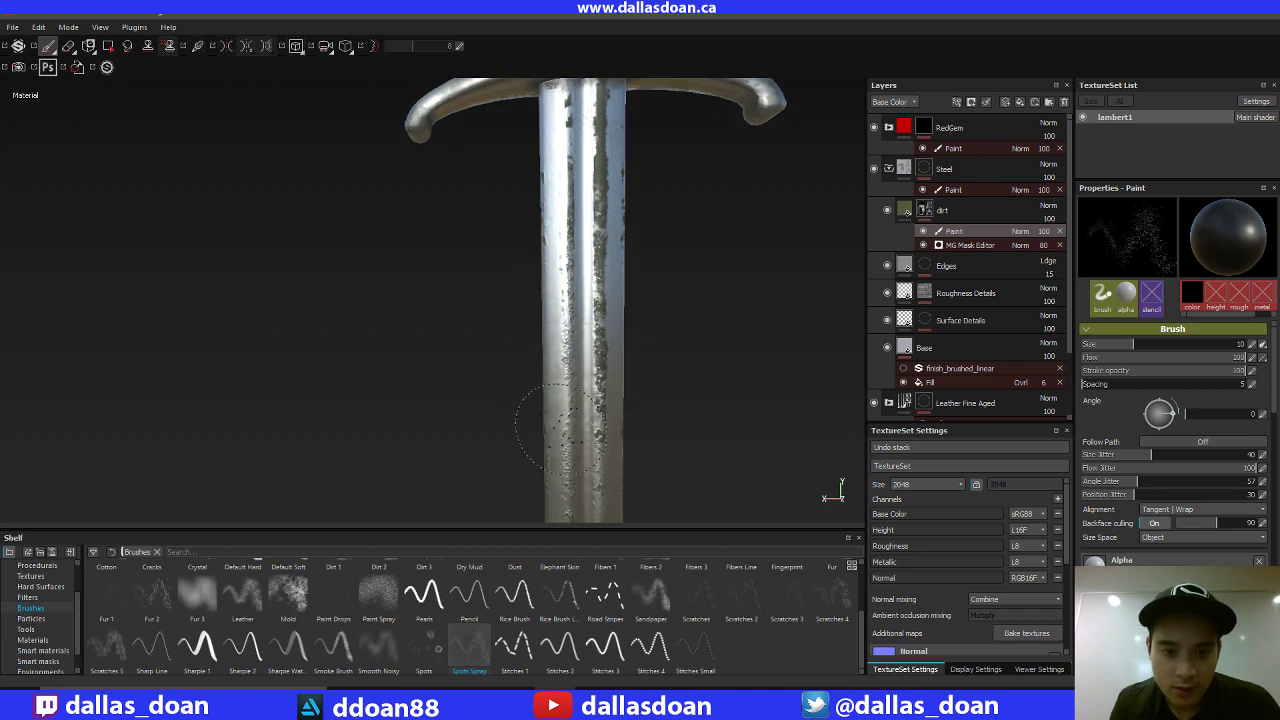
alt+drag(560, 452, 530, 450)
Fade the dirt in the grooves of the upper blade with the Smooth Noisy brush, reducing its size to 4.57.
click(391, 657)
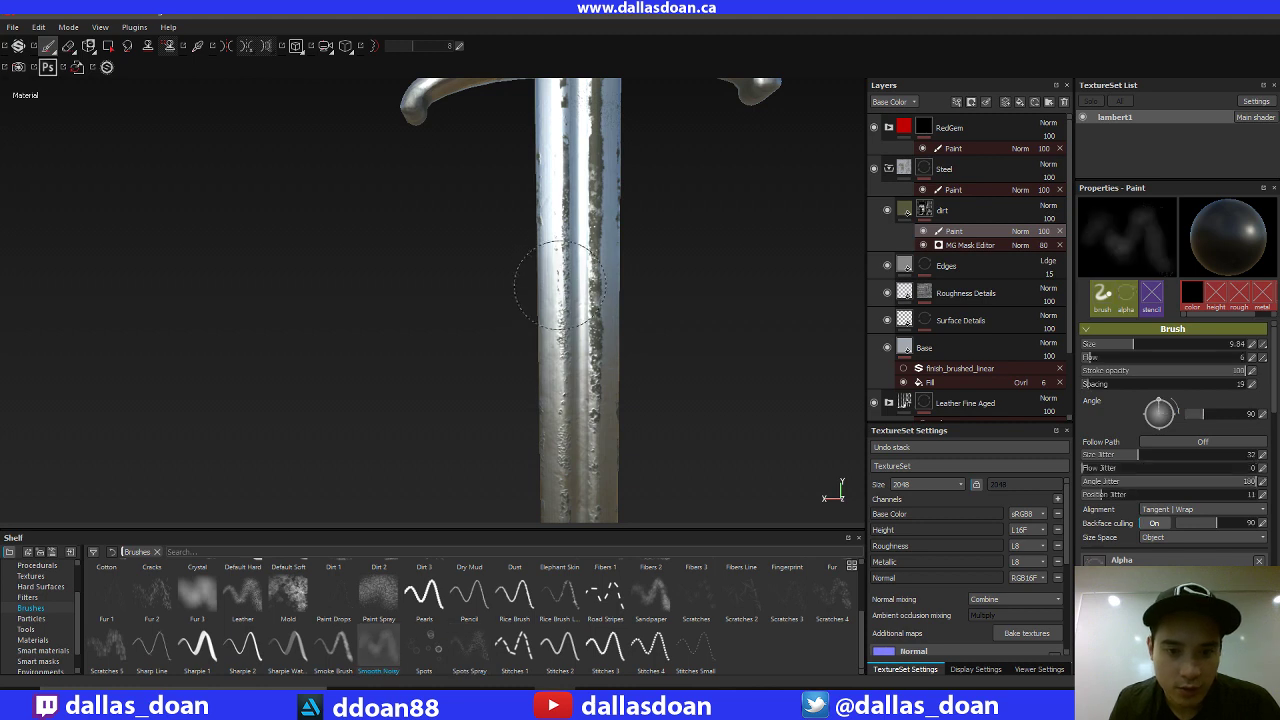
alt+middle_drag(598, 302, 600, 338)
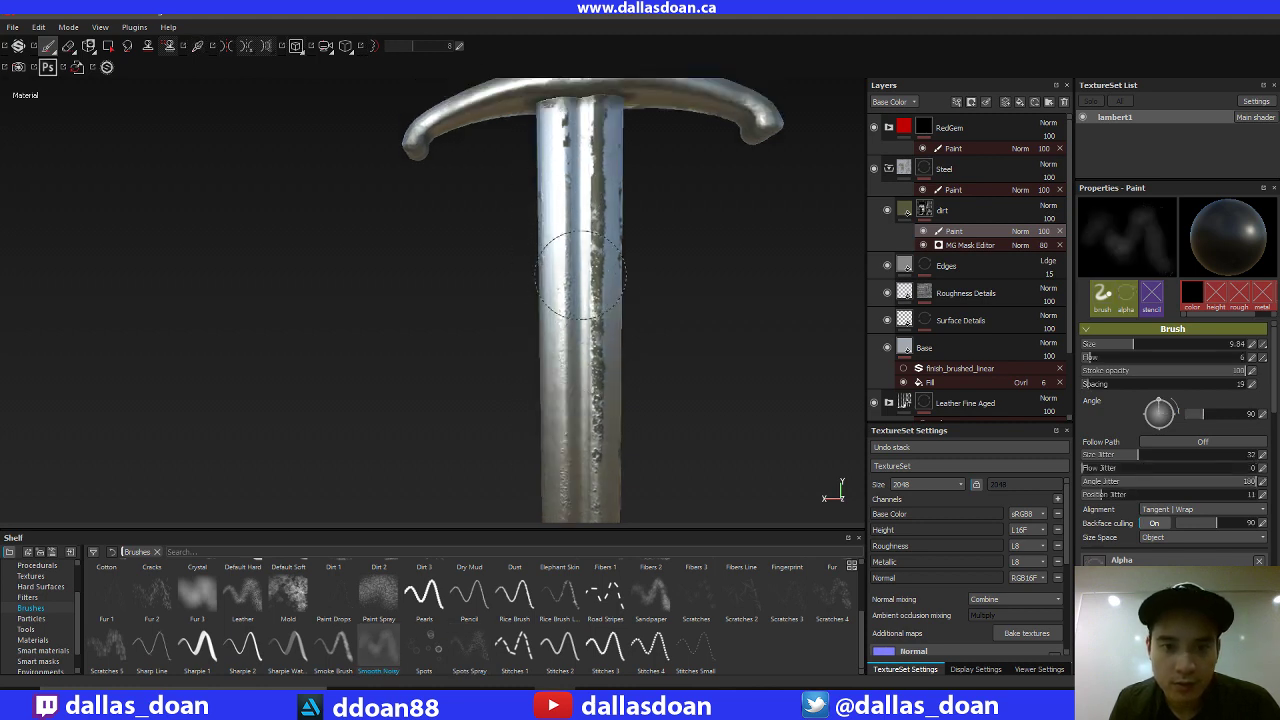
alt+drag(553, 241, 609, 257)
drag(619, 374, 610, 340)
alt+middle_drag(612, 338, 589, 334)
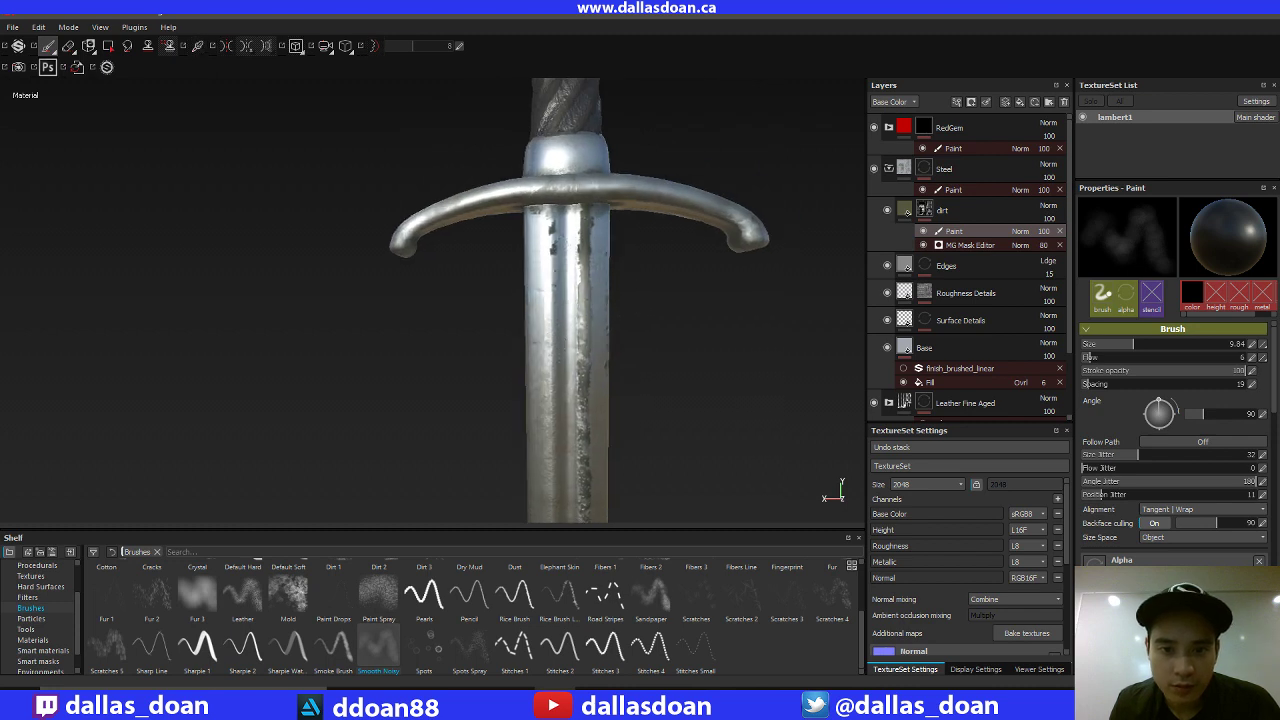
ctrl+right_drag(620, 277, 613, 260)
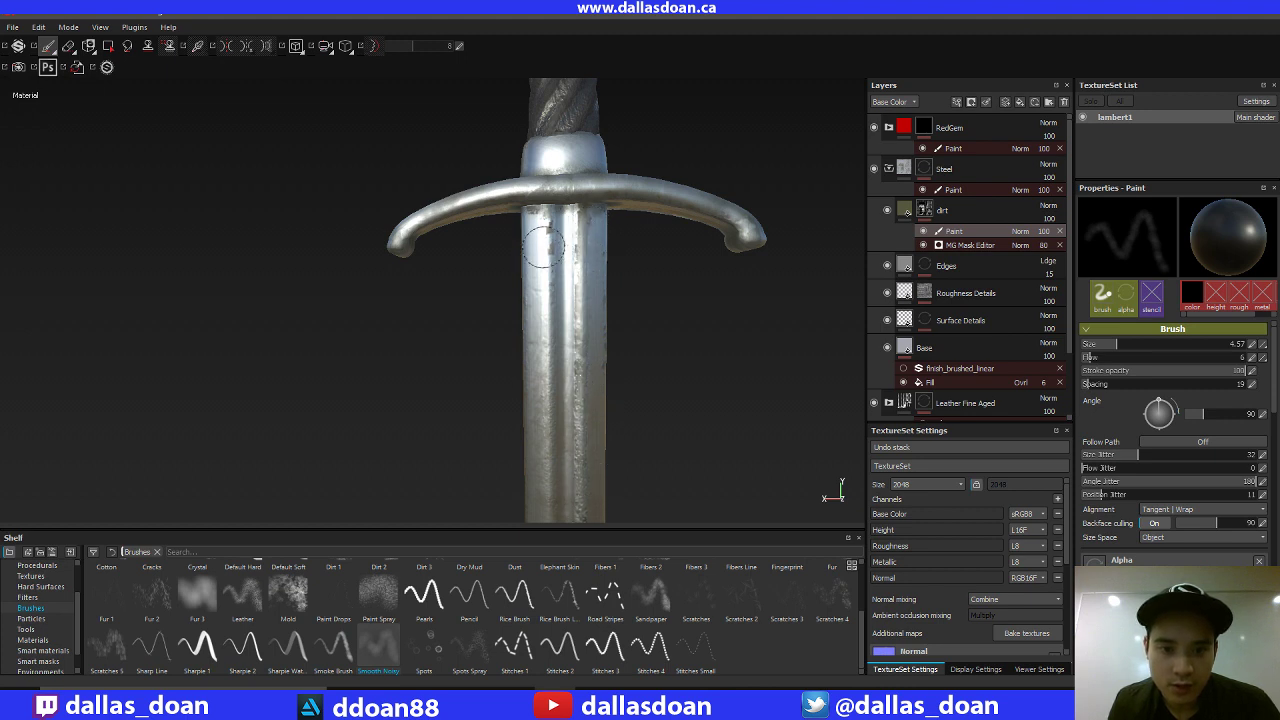
Set the brush flow to 22 and erase the dirt in the grooves along the middle of the blade.
alt+middle_drag(583, 508, 600, 279)
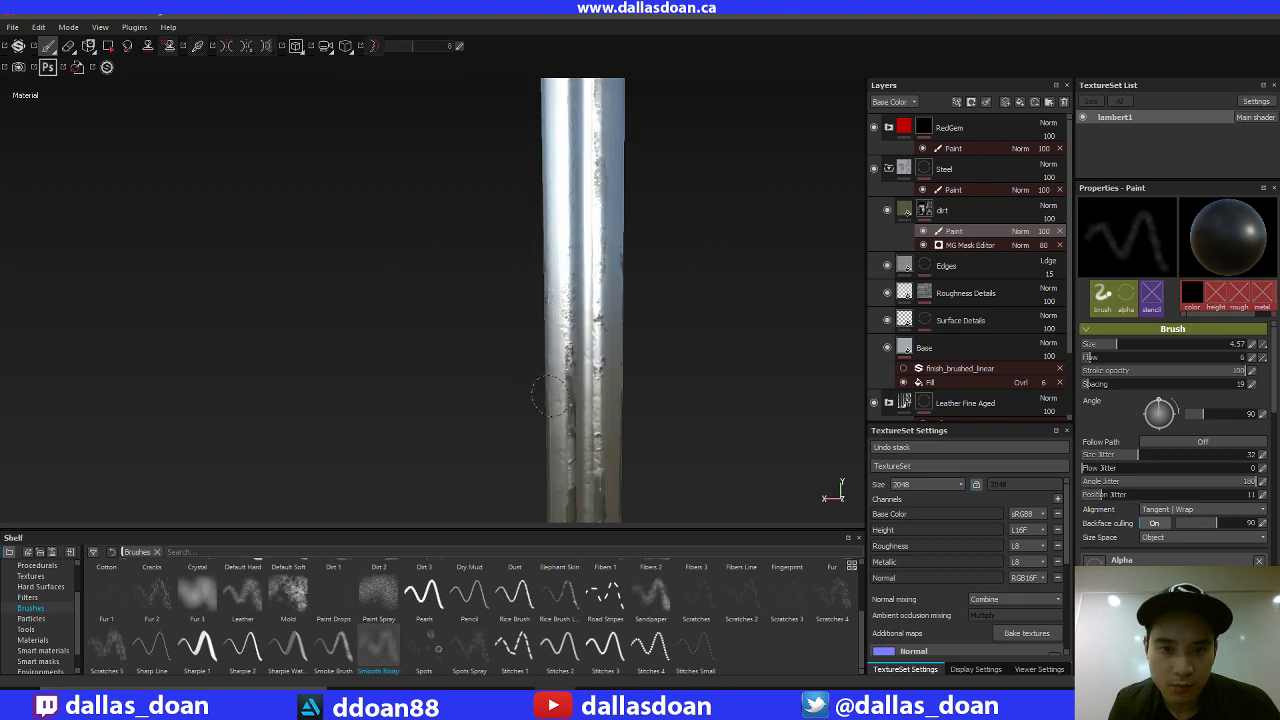
drag(1102, 360, 1112, 361)
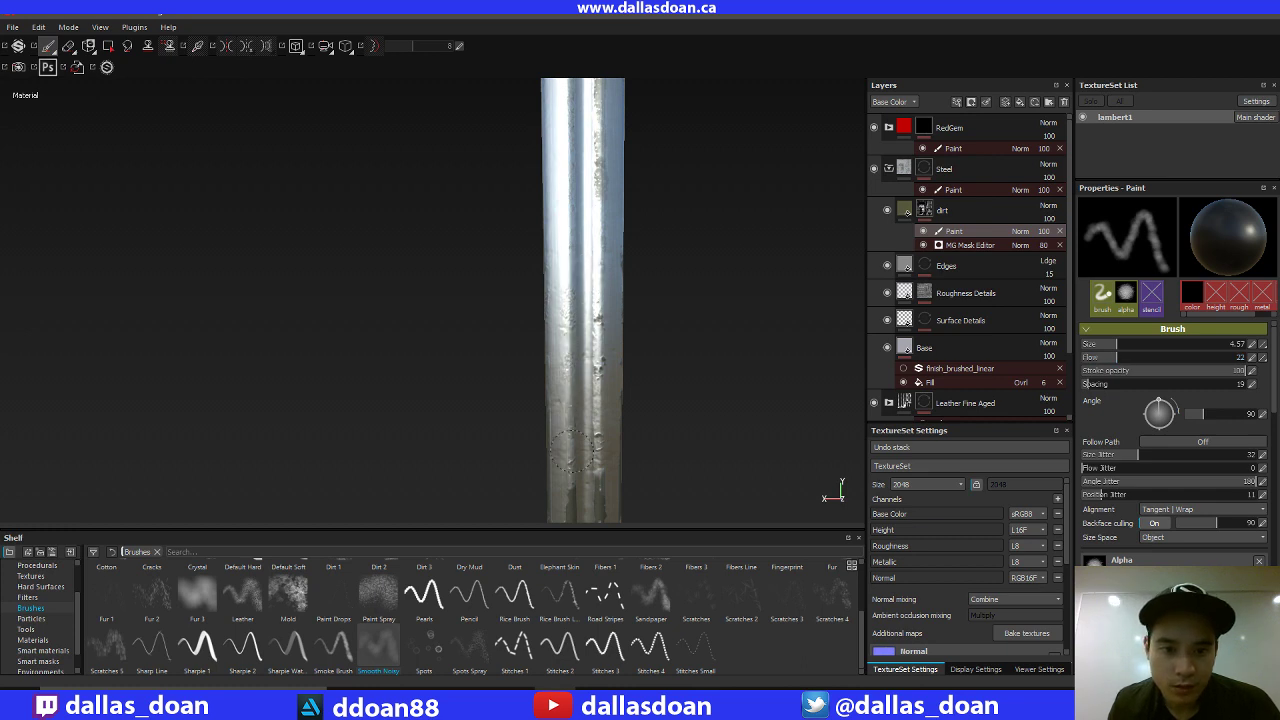
drag(573, 451, 570, 418)
alt+middle_drag(612, 324, 604, 377)
drag(590, 220, 593, 170)
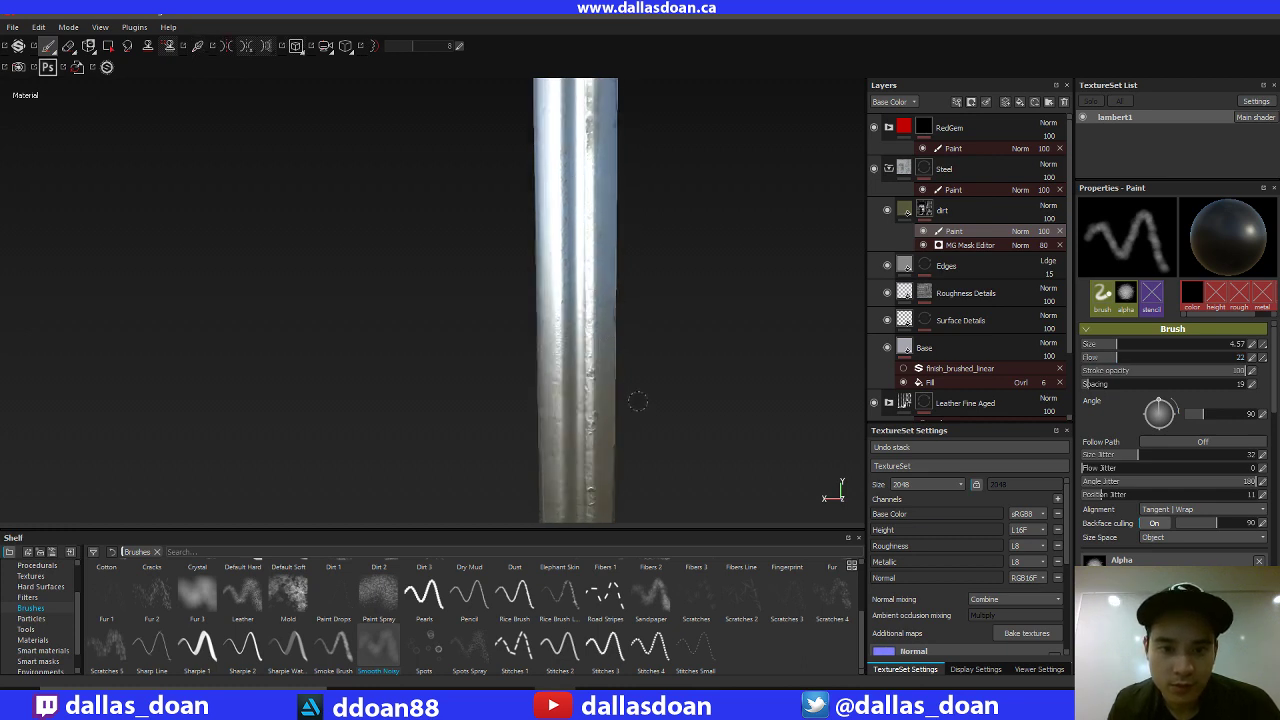
Continue erasing the dirt from both grooves farther down the lower half of the blade.
alt+middle_drag(638, 401, 636, 166)
drag(589, 282, 592, 500)
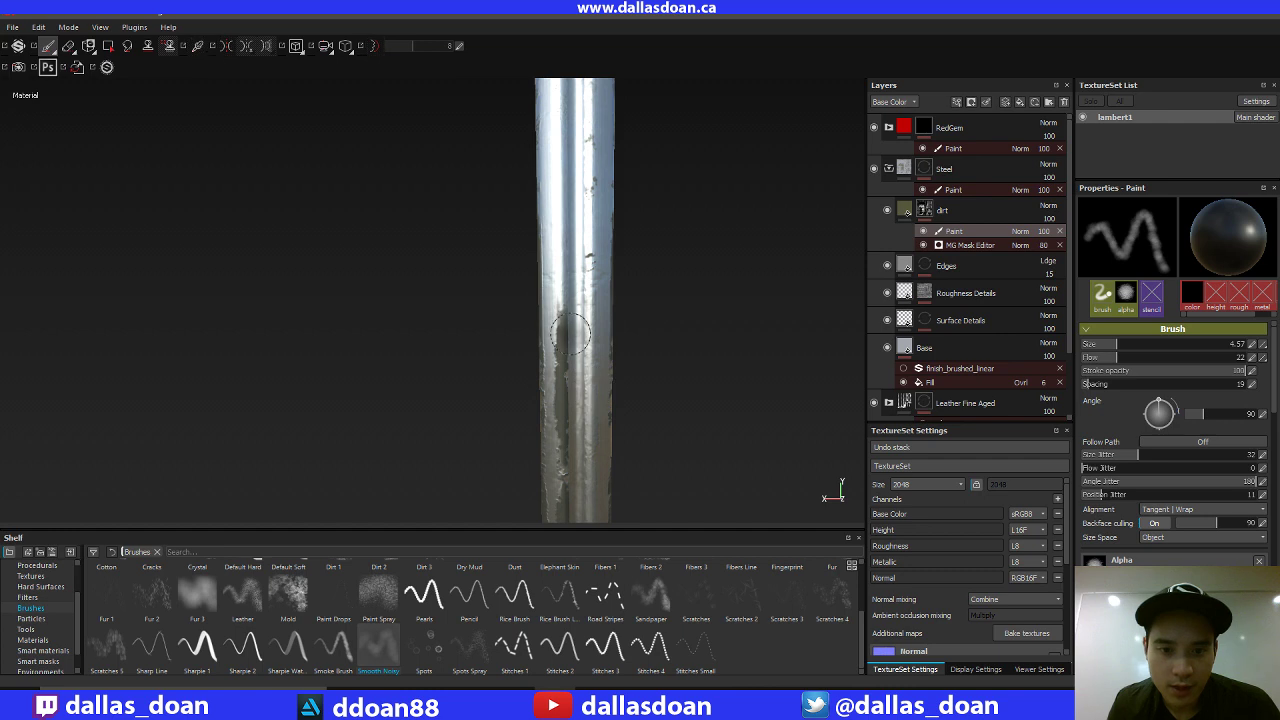
mouse_move(571, 334)
mouse_down()
mouse_move(563, 425)
mouse_move(553, 320)
mouse_move(555, 459)
mouse_up()
alt+middle_drag(643, 380, 643, 130)
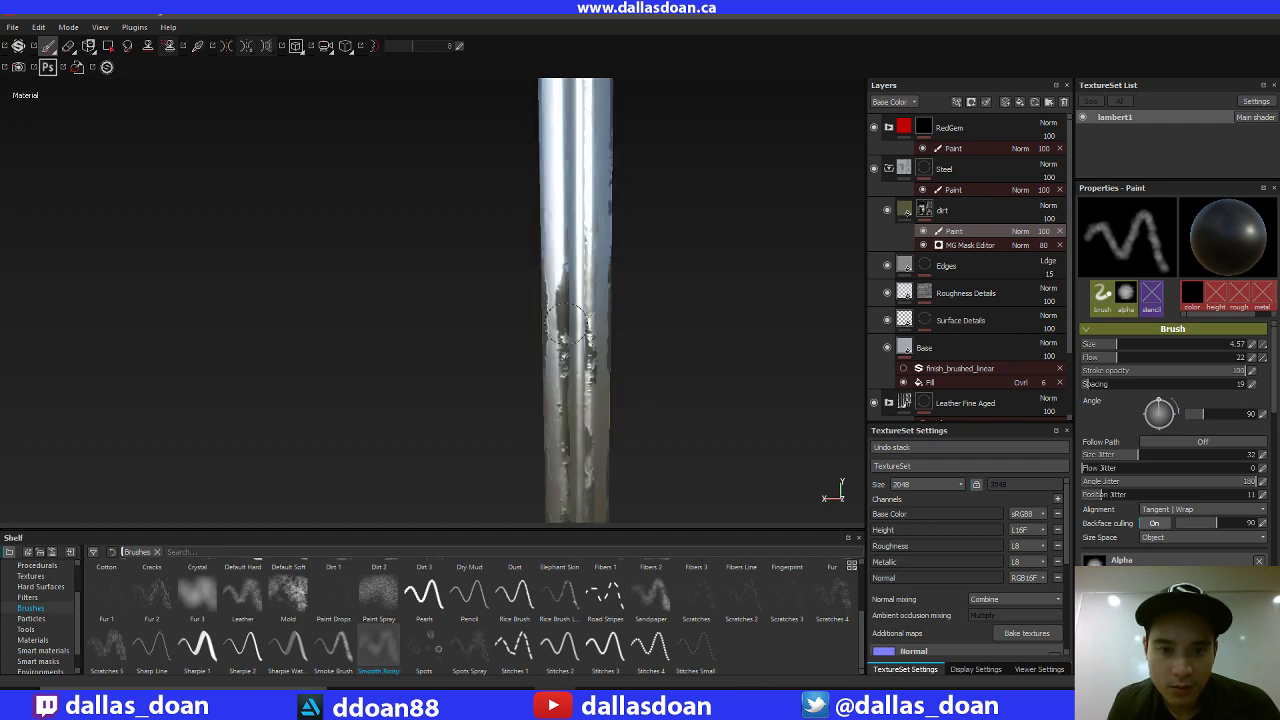
mouse_move(566, 324)
mouse_down()
mouse_move(563, 234)
mouse_move(547, 273)
mouse_up()
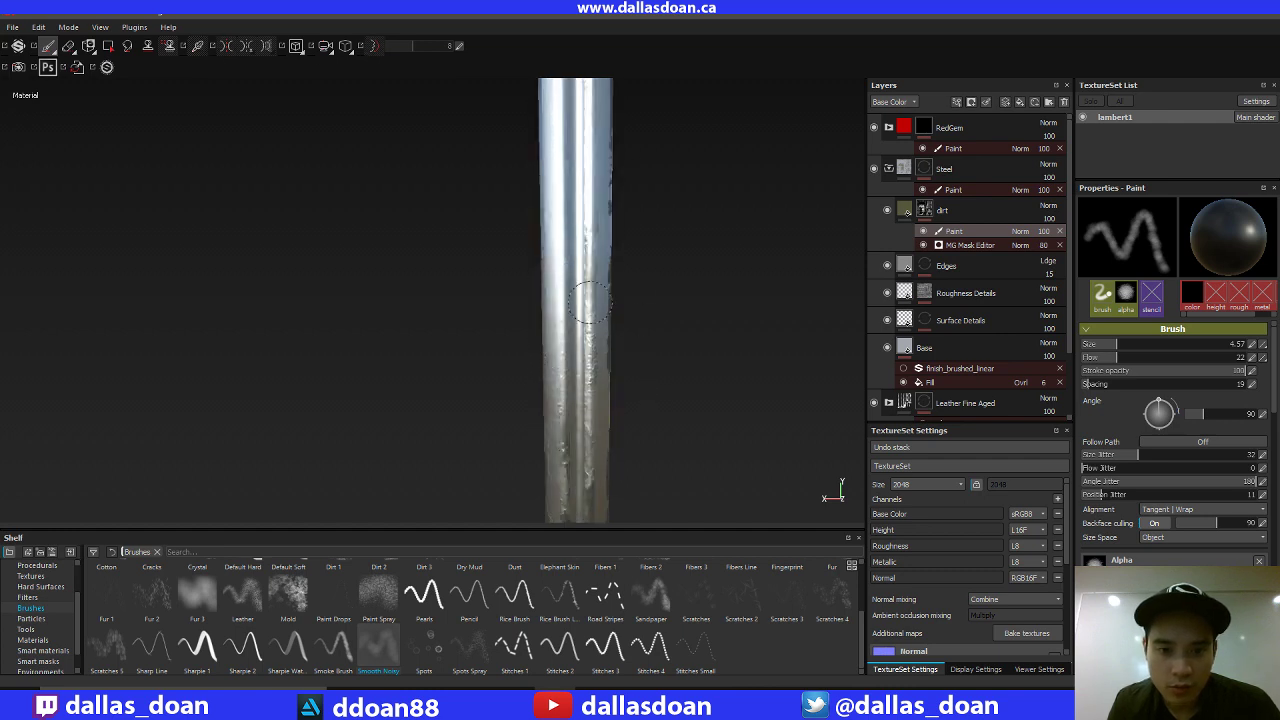
Clear the dirt from the grooves on the last stretch of the blade down to its tip.
alt+drag(575, 330, 617, 173)
mouse_move(595, 316)
mouse_down()
mouse_move(594, 392)
mouse_move(587, 290)
mouse_move(560, 312)
mouse_move(555, 451)
mouse_up()
alt+middle_drag(620, 361, 637, 165)
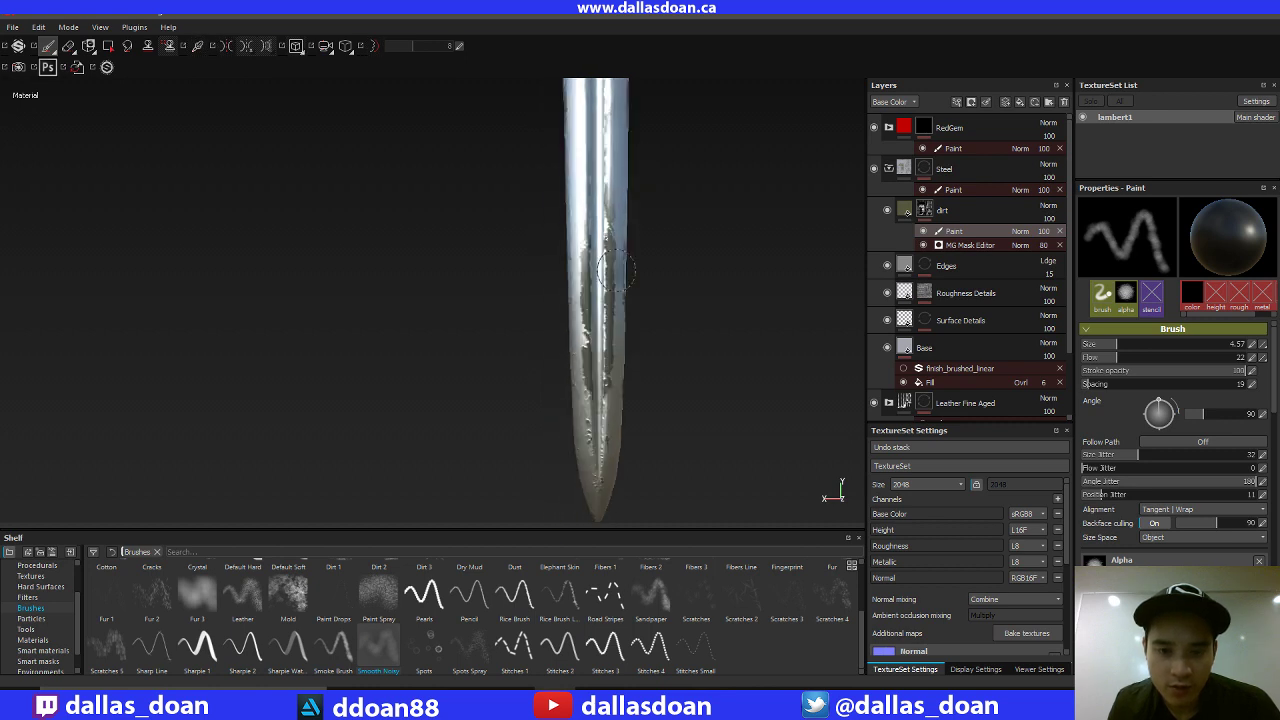
mouse_move(615, 269)
mouse_down()
mouse_move(612, 213)
mouse_move(618, 338)
mouse_up()
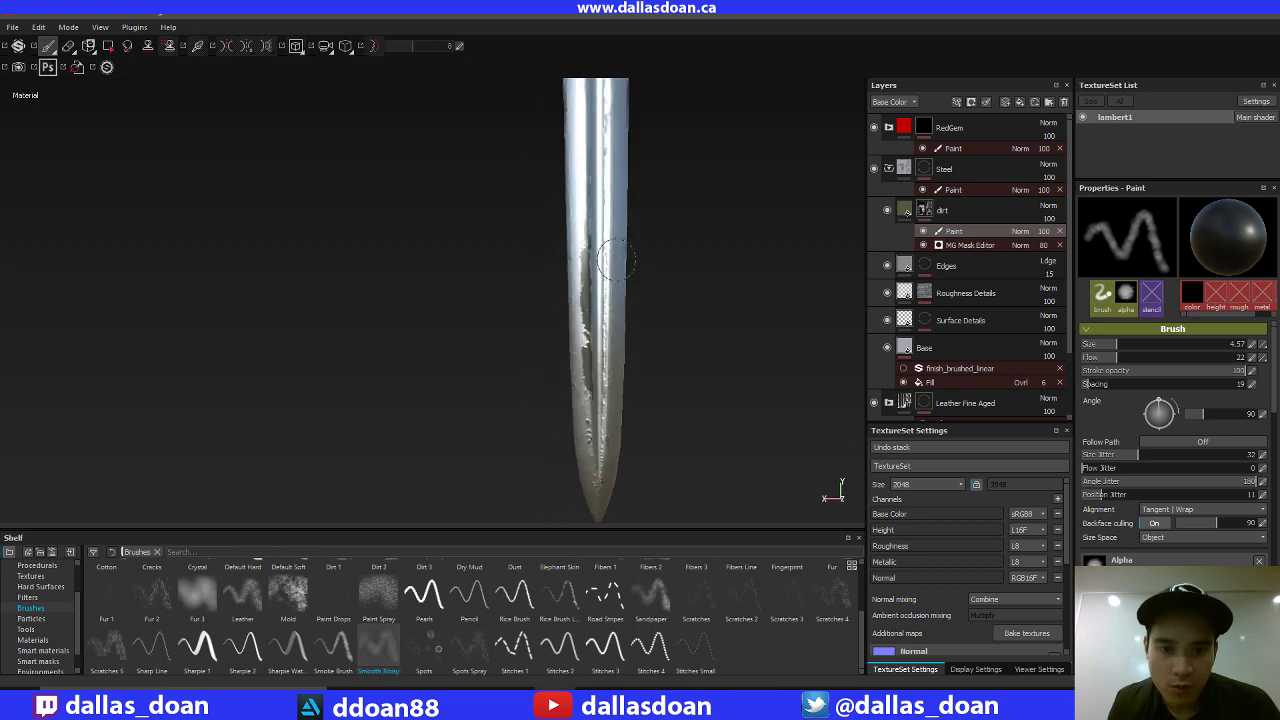
drag(576, 233, 586, 384)
drag(586, 384, 569, 237)
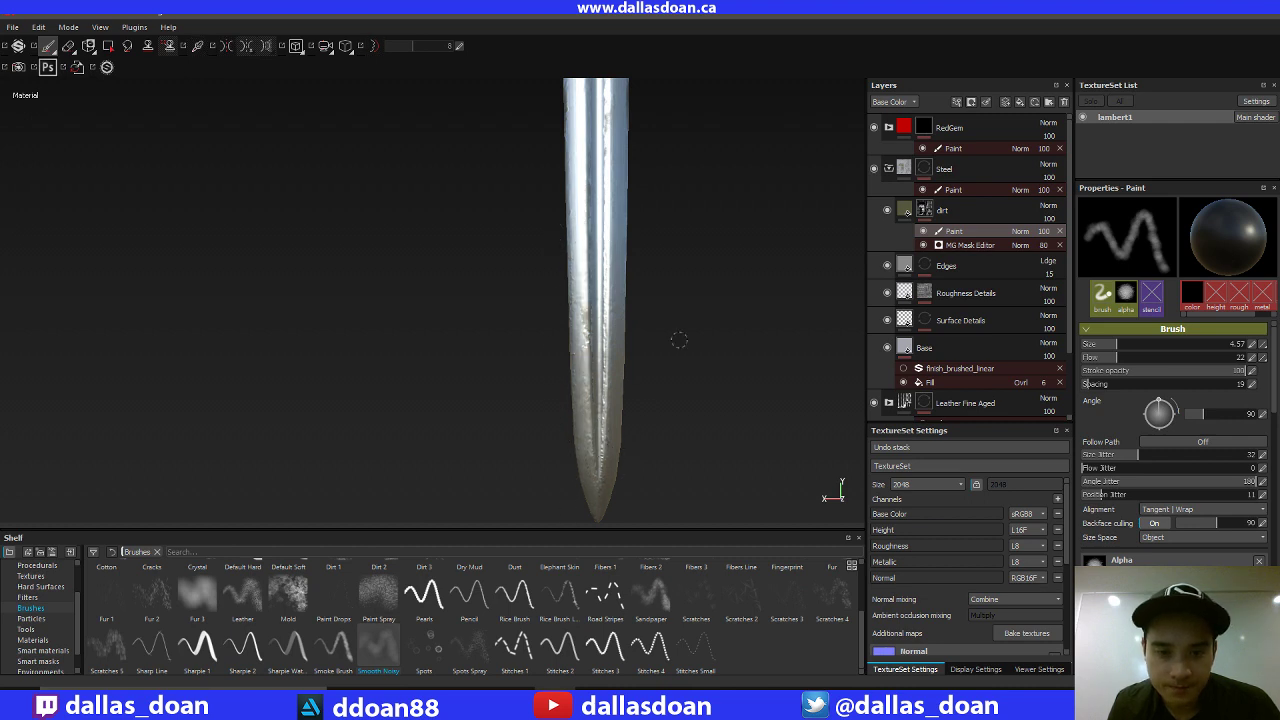
Erase the leftover dirt along the narrow side of the blade, working from the tip up to the guard.
alt+drag(679, 341, 368, 318)
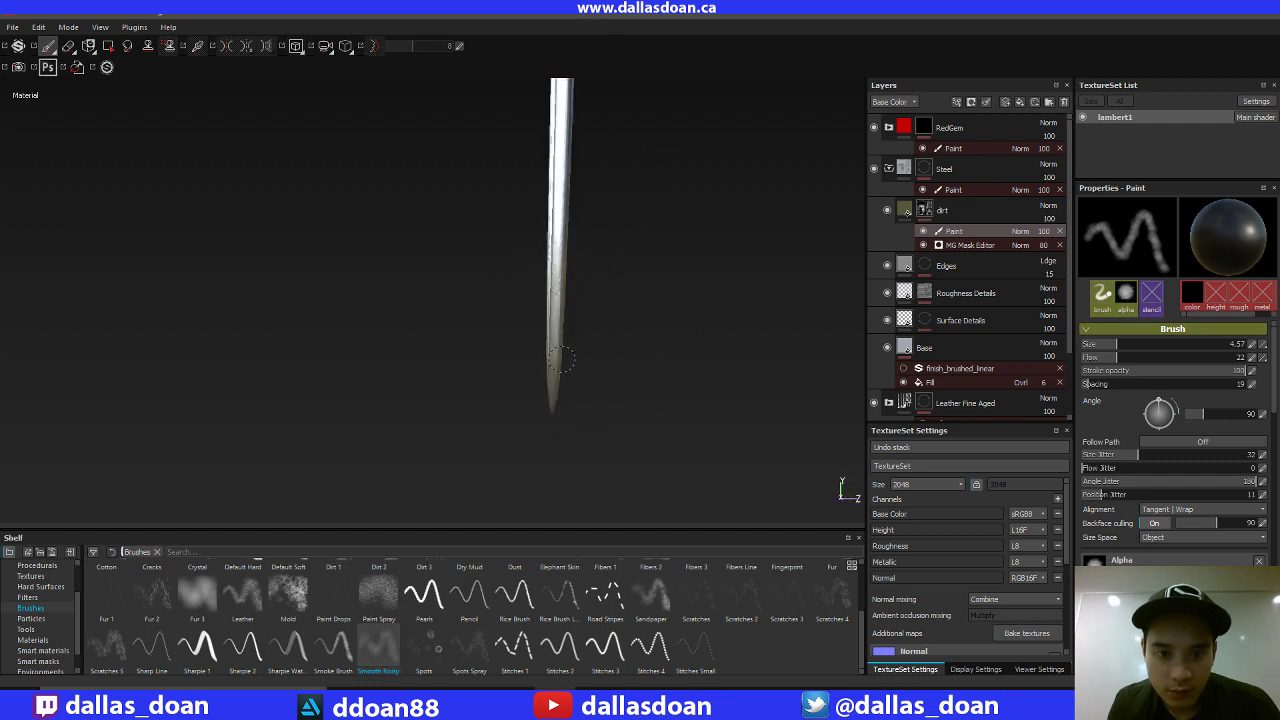
alt+middle_drag(584, 150, 587, 303)
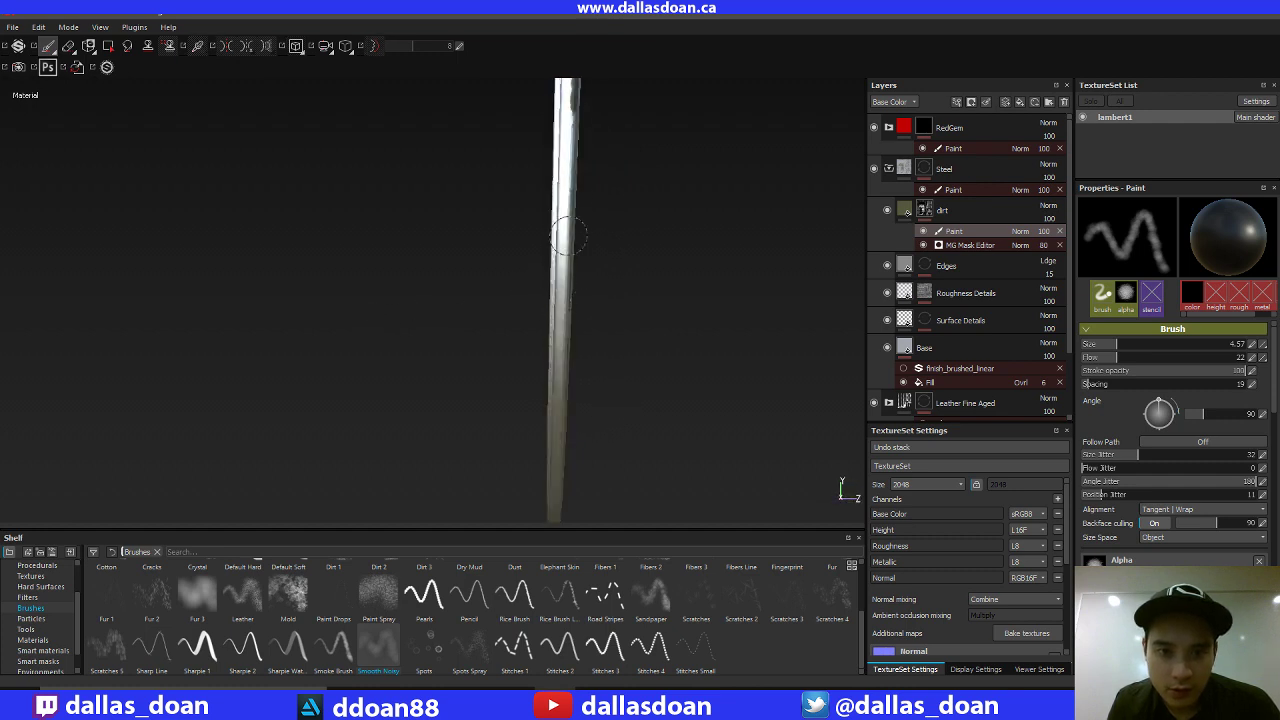
mouse_move(551, 470)
alt+mouse_down()
mouse_move(623, 317)
mouse_move(600, 251)
mouse_move(543, 277)
mouse_move(654, 274)
mouse_move(663, 220)
mouse_move(601, 281)
alt+mouse_up()
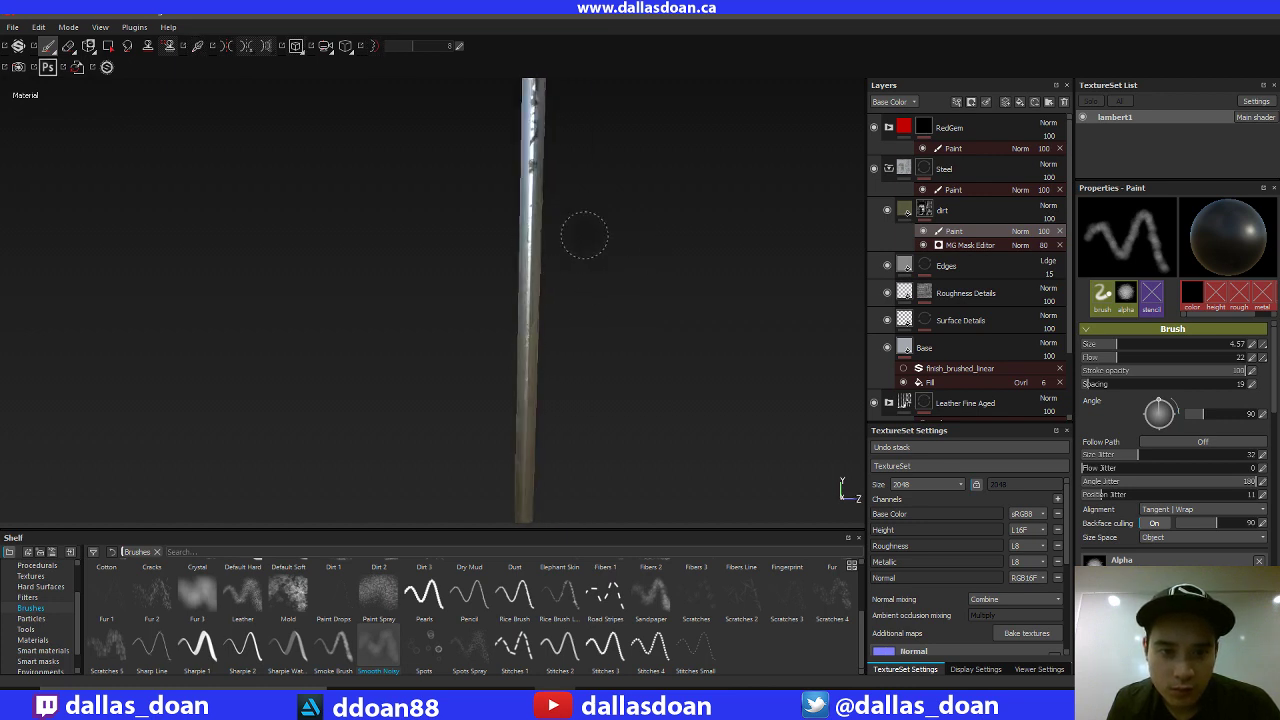
alt+middle_drag(585, 236, 604, 337)
alt+drag(606, 218, 611, 309)
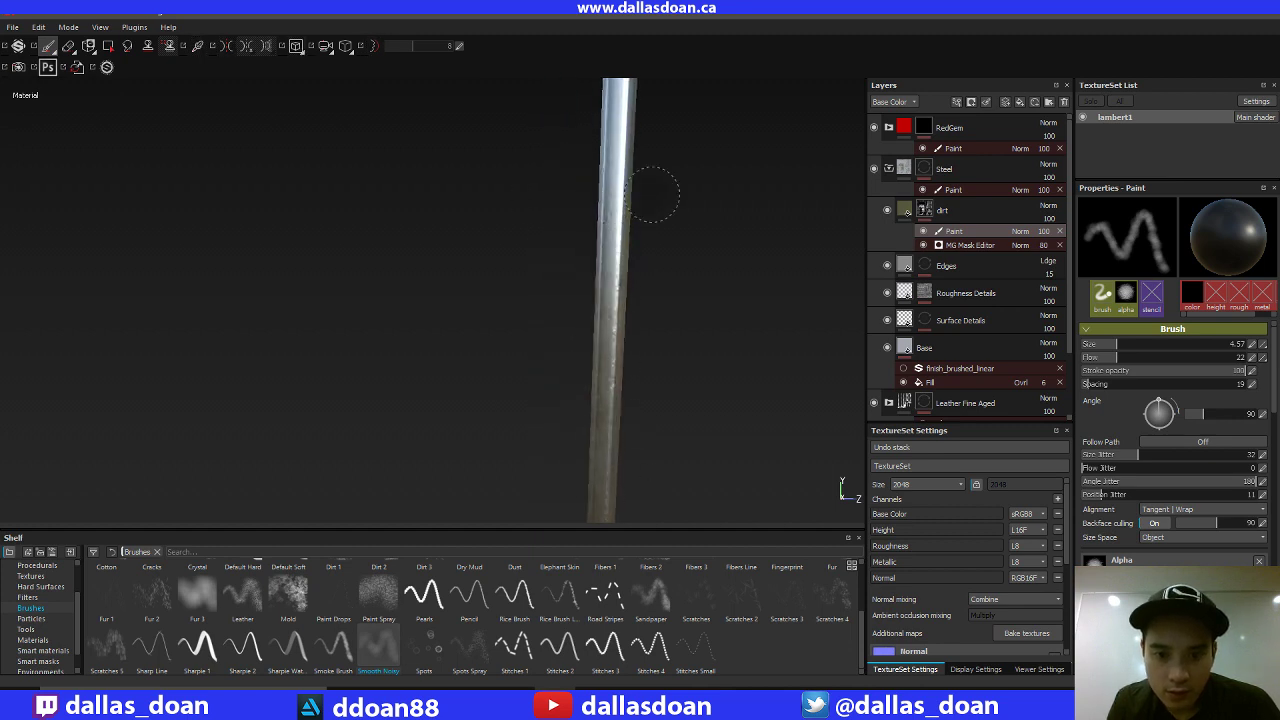
alt+drag(652, 193, 621, 300)
alt+drag(571, 333, 602, 300)
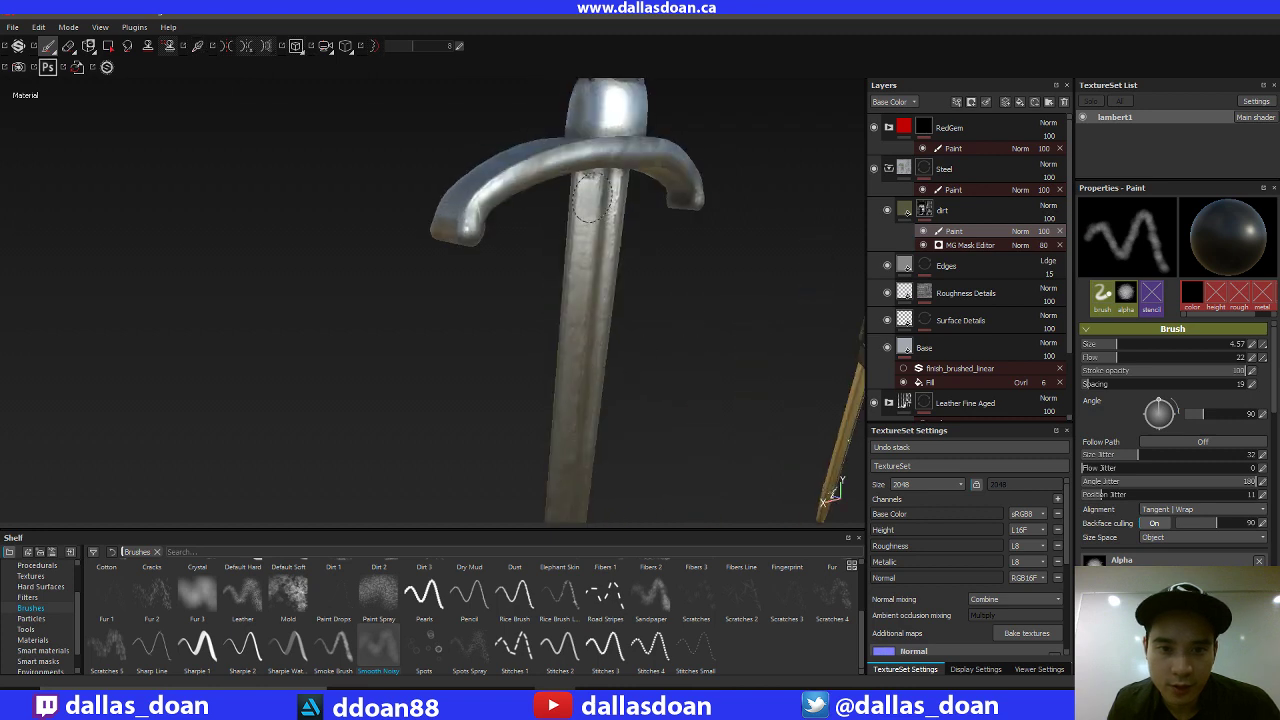
Check the side of the blade for remaining dirt, from the guard back down its length.
mouse_move(615, 205)
alt+mouse_down()
mouse_move(673, 355)
mouse_move(563, 160)
alt+mouse_up()
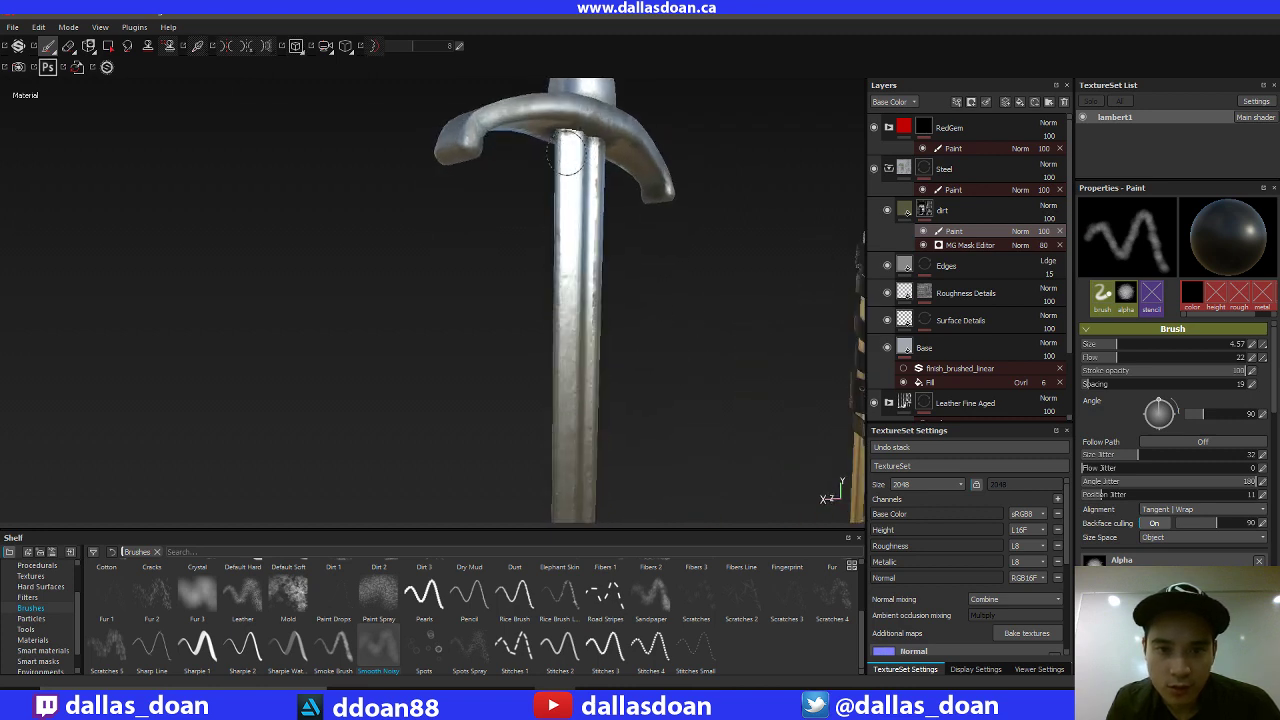
alt+drag(717, 386, 672, 310)
alt+middle_drag(620, 243, 602, 358)
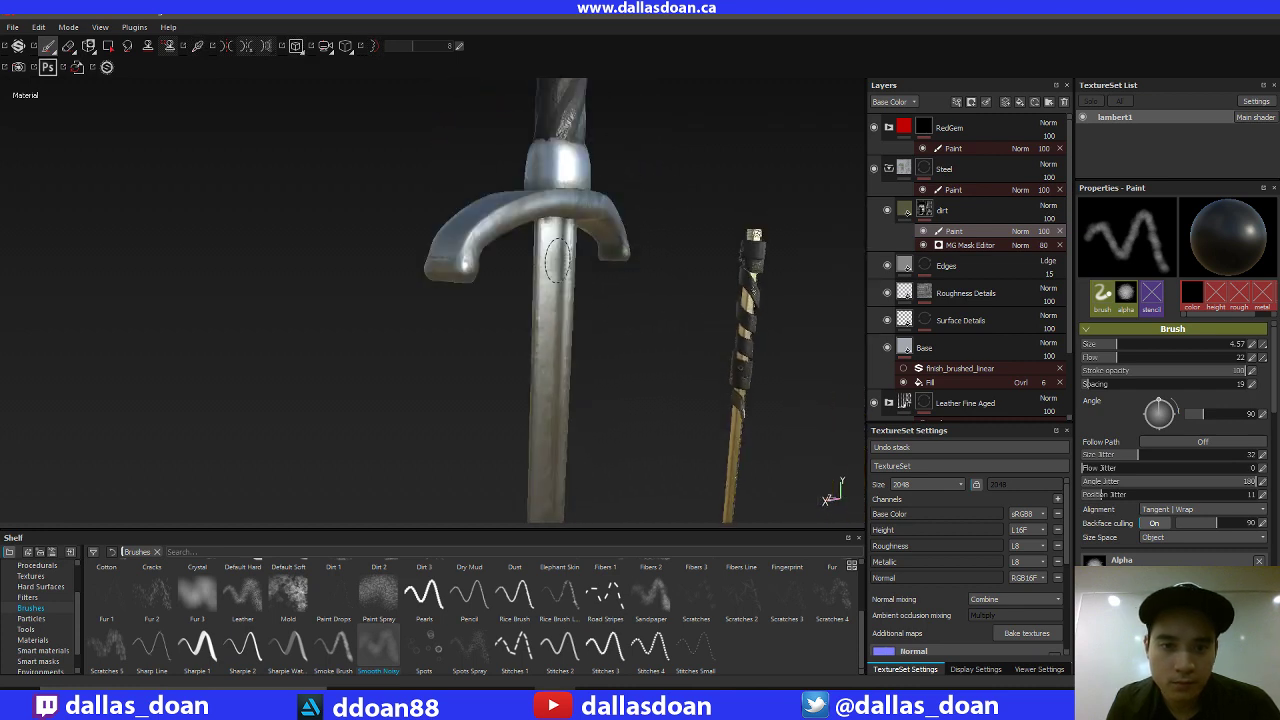
alt+drag(524, 450, 530, 258)
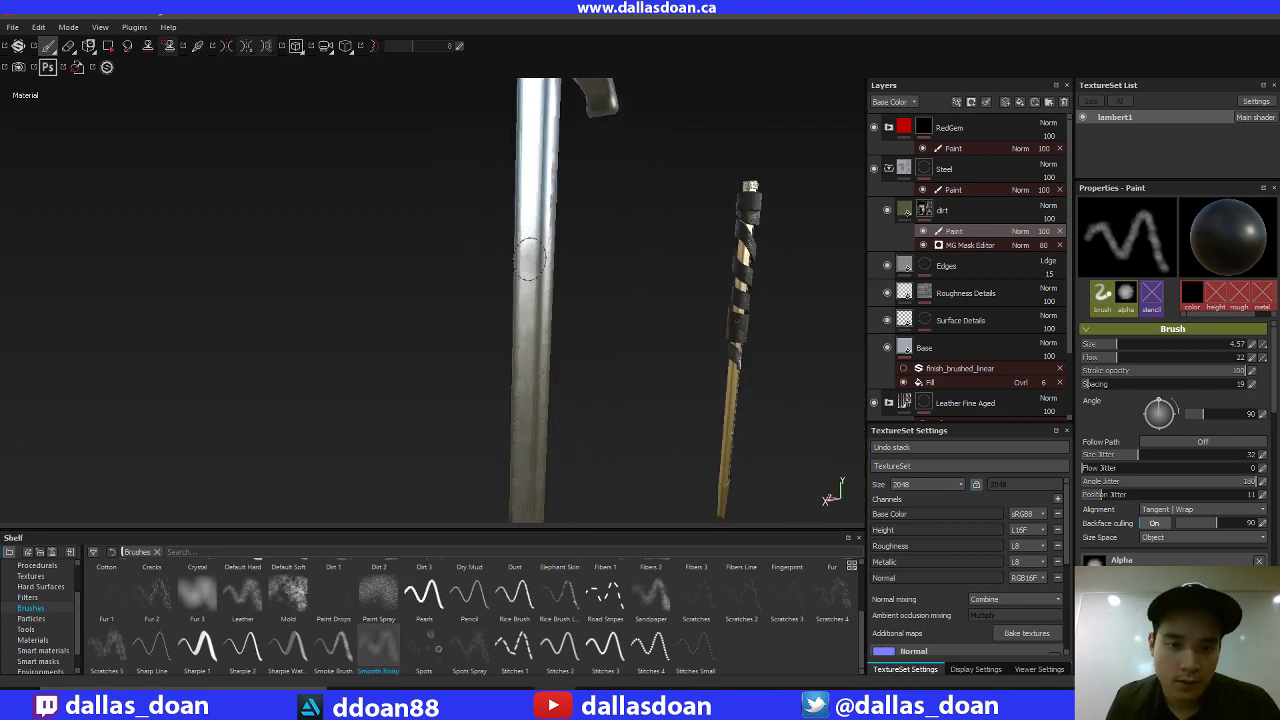
alt+drag(521, 502, 573, 284)
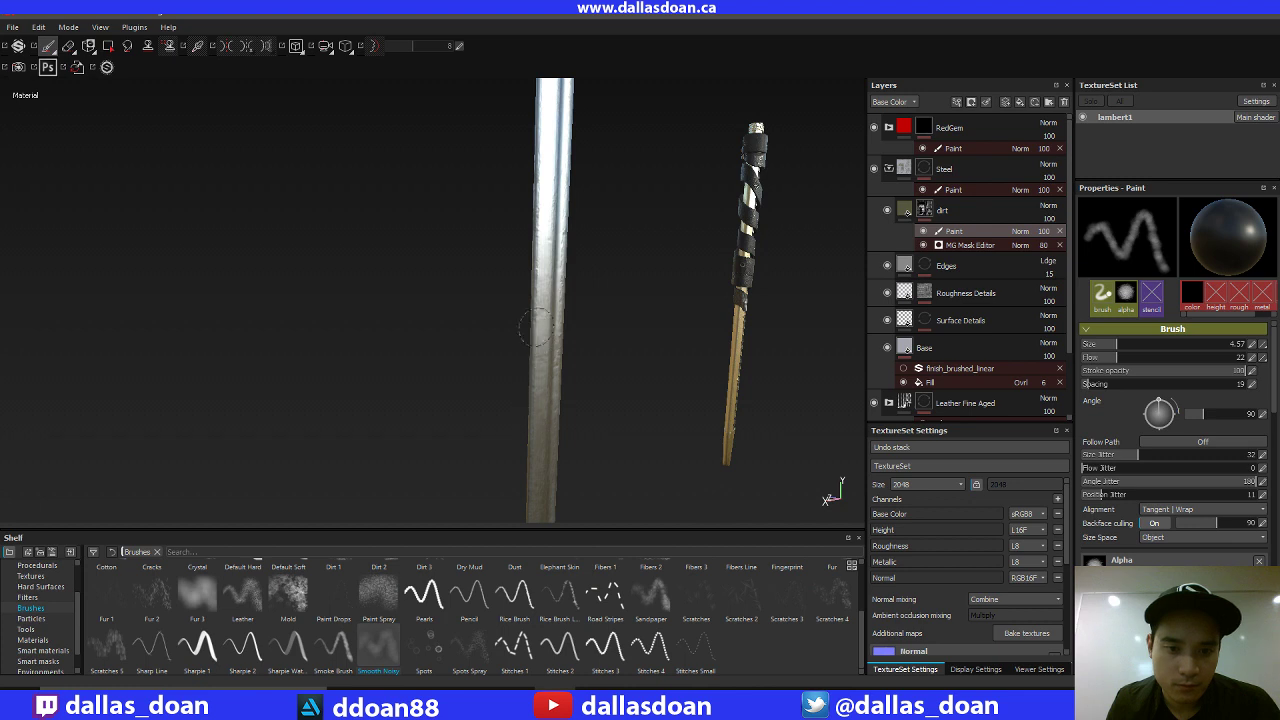
alt+drag(536, 329, 573, 183)
alt+drag(522, 432, 593, 259)
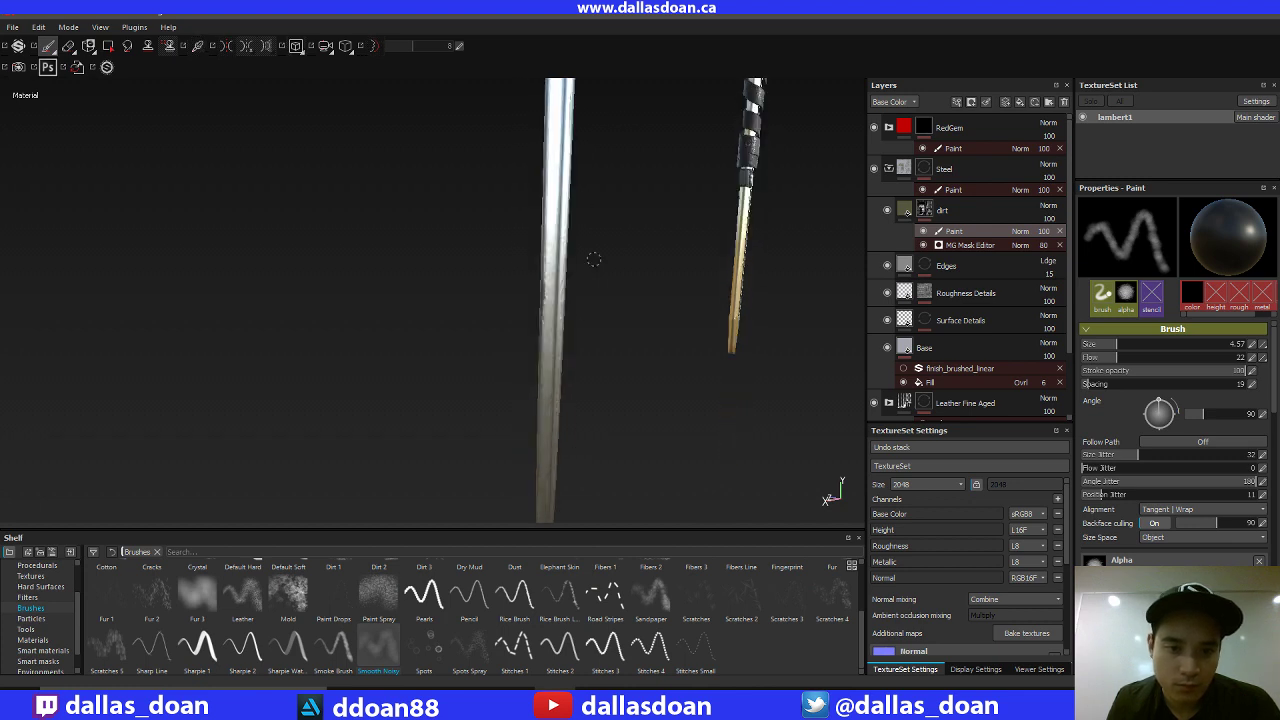
alt+drag(577, 411, 608, 304)
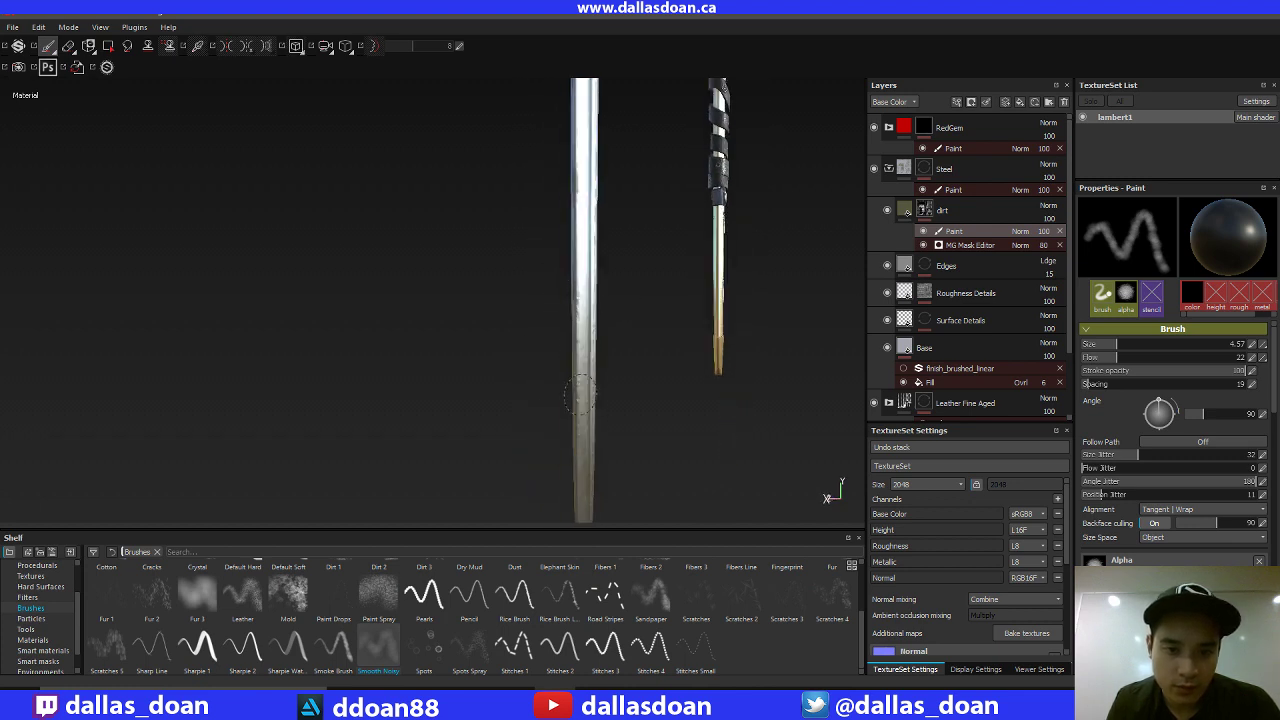
Erase the heavy dirt from the grooves on the blade's other face, working up toward the guard.
alt+drag(623, 360, 532, 419)
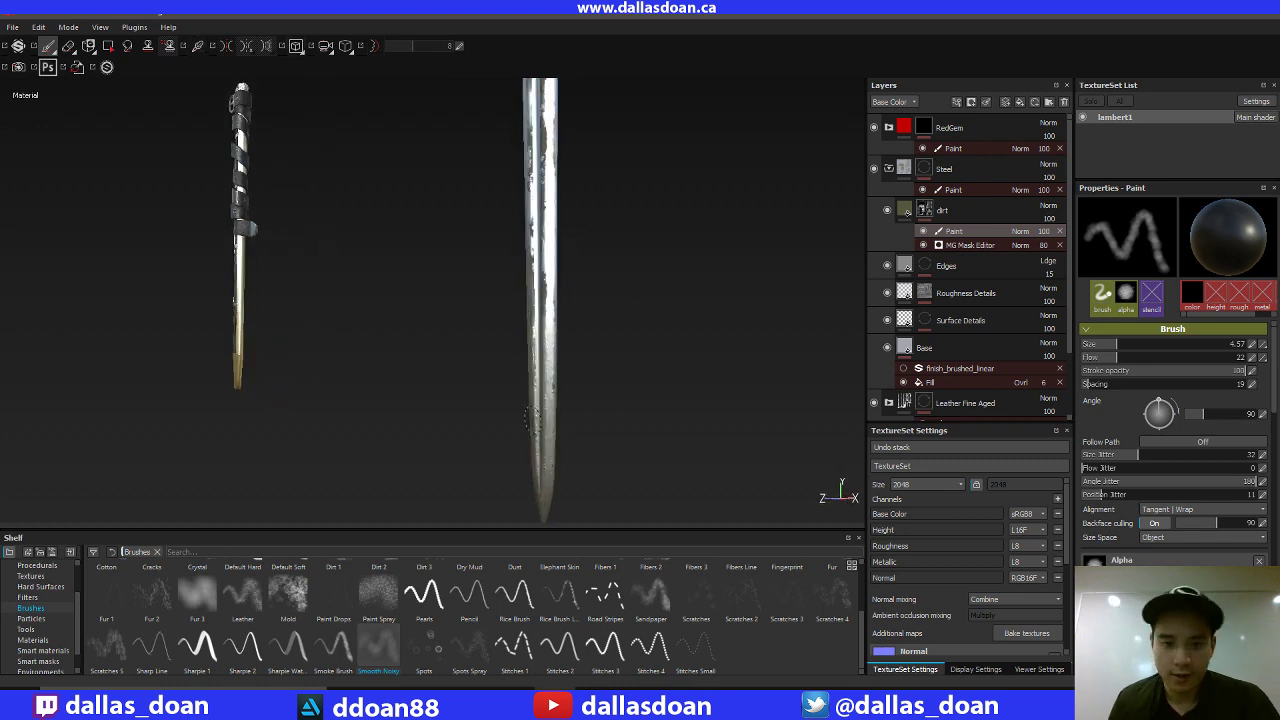
alt+drag(532, 488, 557, 282)
alt+drag(617, 214, 572, 222)
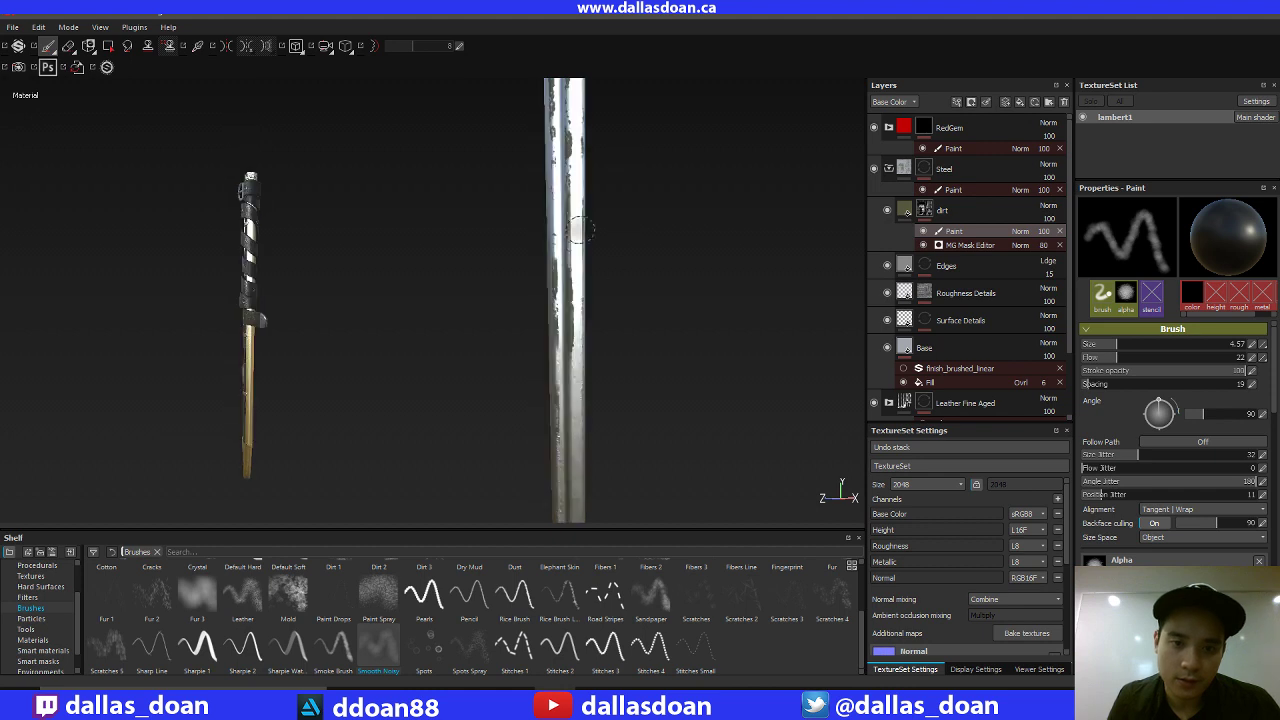
alt+drag(562, 281, 616, 244)
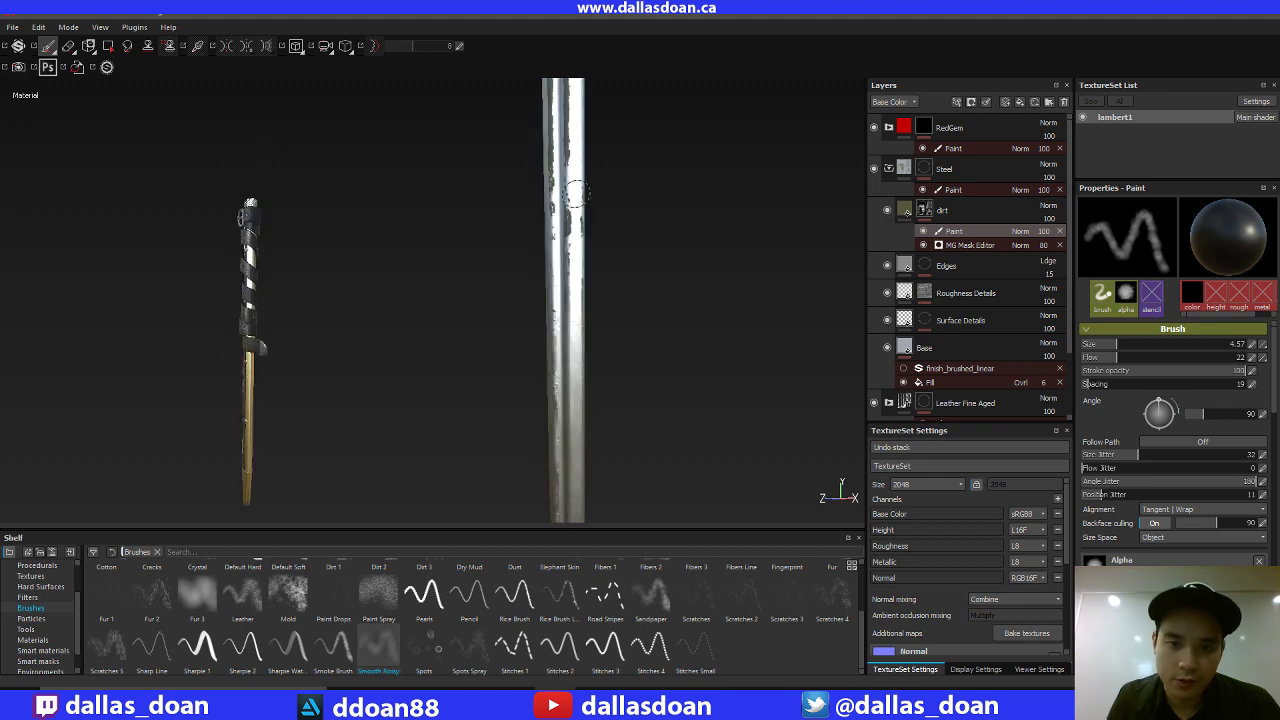
alt+drag(608, 166, 657, 309)
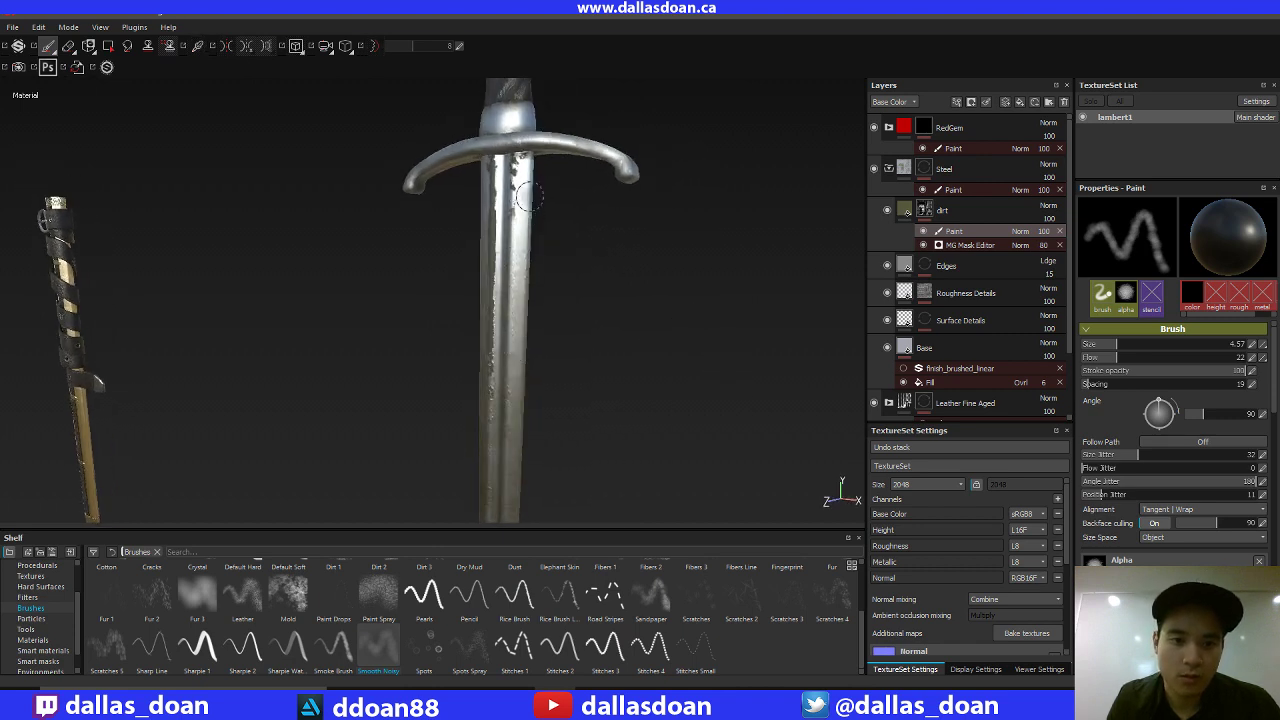
alt+drag(570, 344, 678, 308)
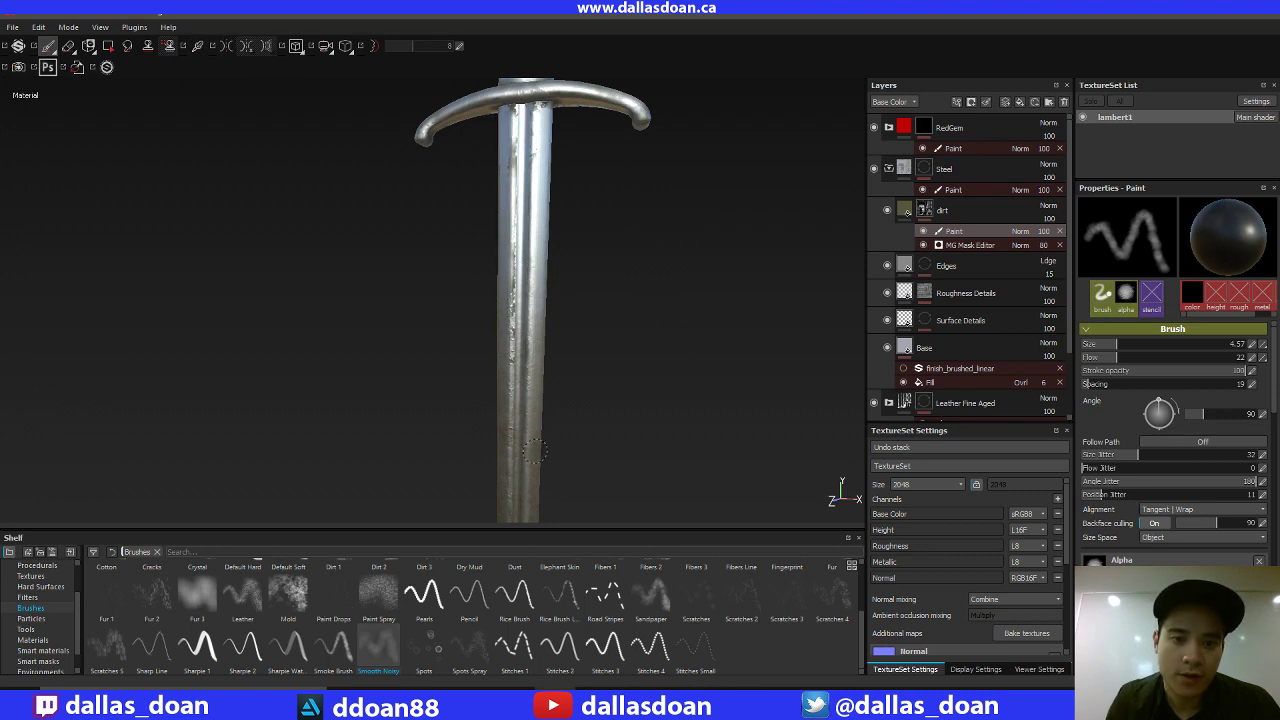
Clear the remaining dirt from the other face's grooves, from the middle of the blade down to the tip.
alt+middle_drag(502, 361, 531, 180)
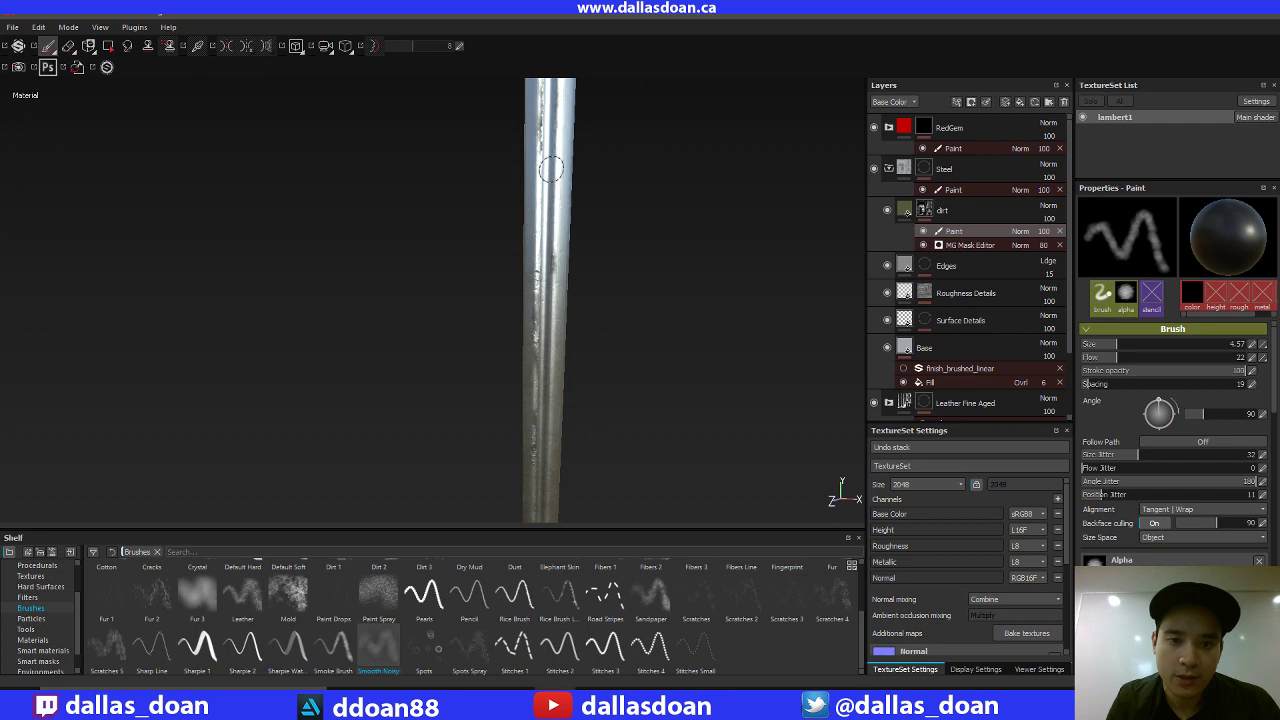
alt+middle_drag(551, 169, 570, 208)
mouse_move(563, 206)
mouse_down()
mouse_move(559, 357)
mouse_move(589, 197)
mouse_up()
alt+middle_drag(624, 492, 638, 226)
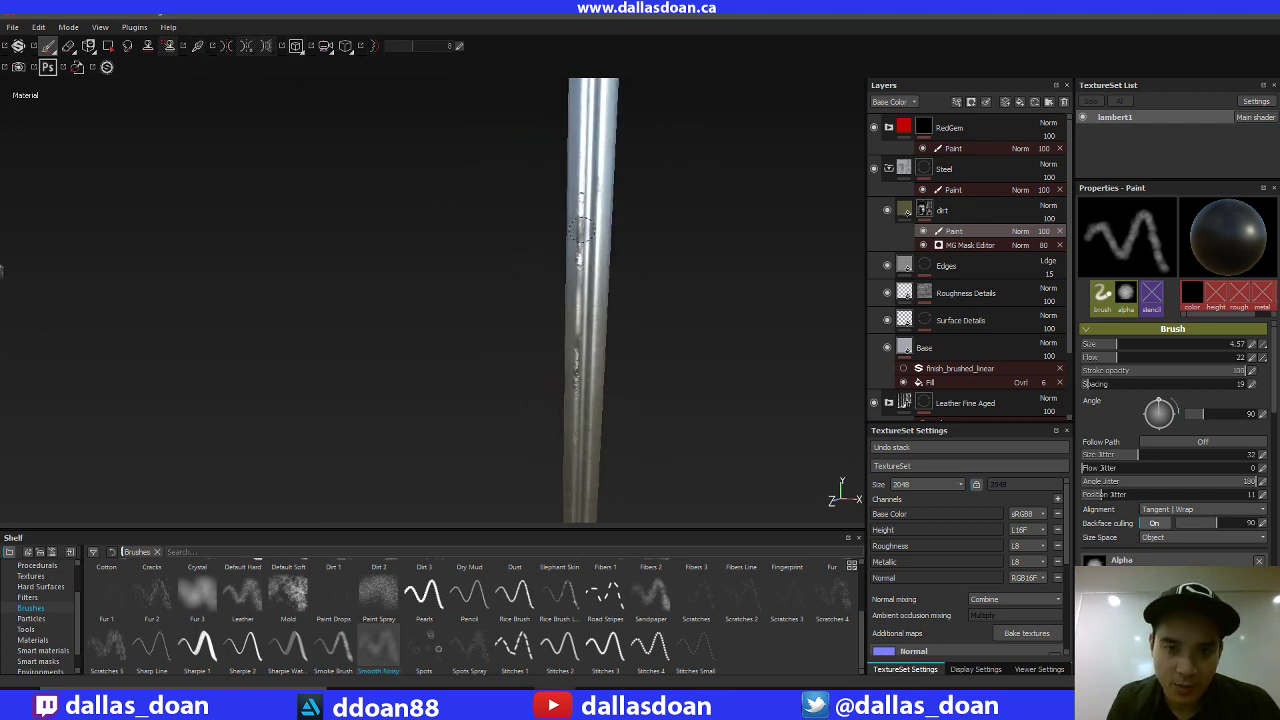
alt+drag(556, 438, 660, 233)
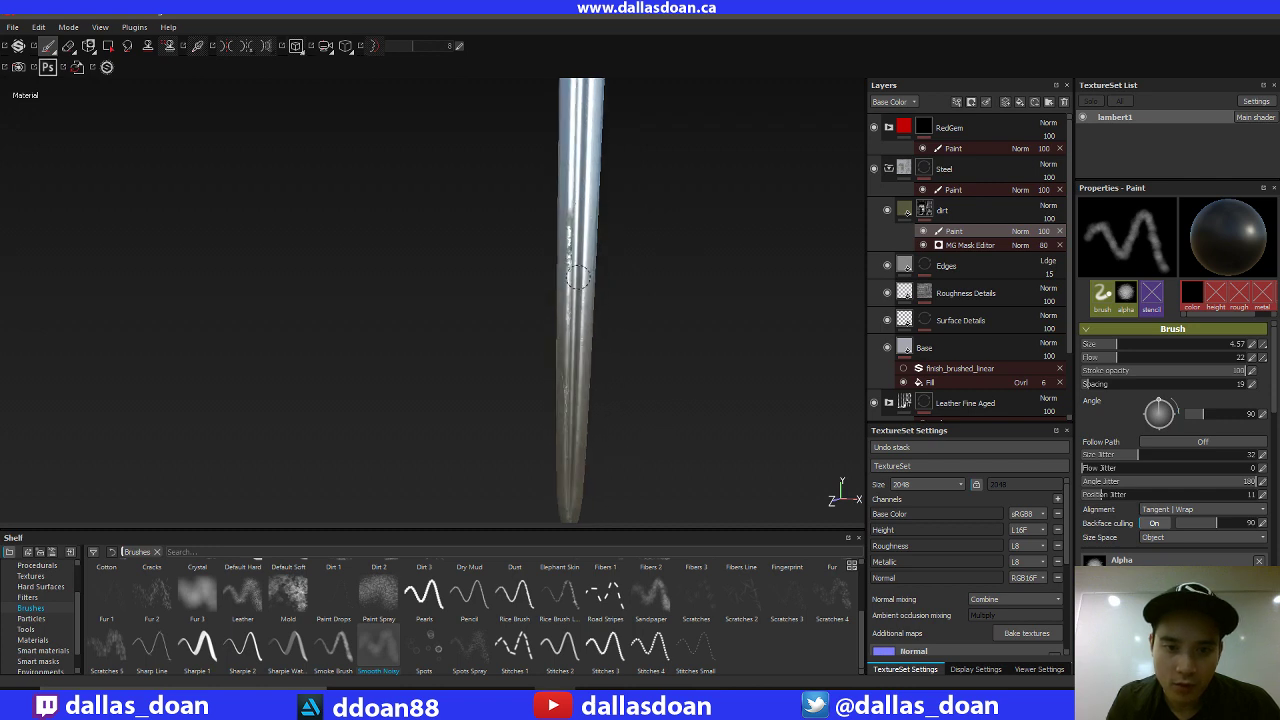
mouse_move(585, 464)
alt+mouse_down()
mouse_move(614, 277)
mouse_move(714, 263)
mouse_move(711, 300)
mouse_move(684, 271)
mouse_move(604, 250)
mouse_move(633, 319)
mouse_move(665, 311)
mouse_move(613, 277)
mouse_move(589, 305)
alt+mouse_up()
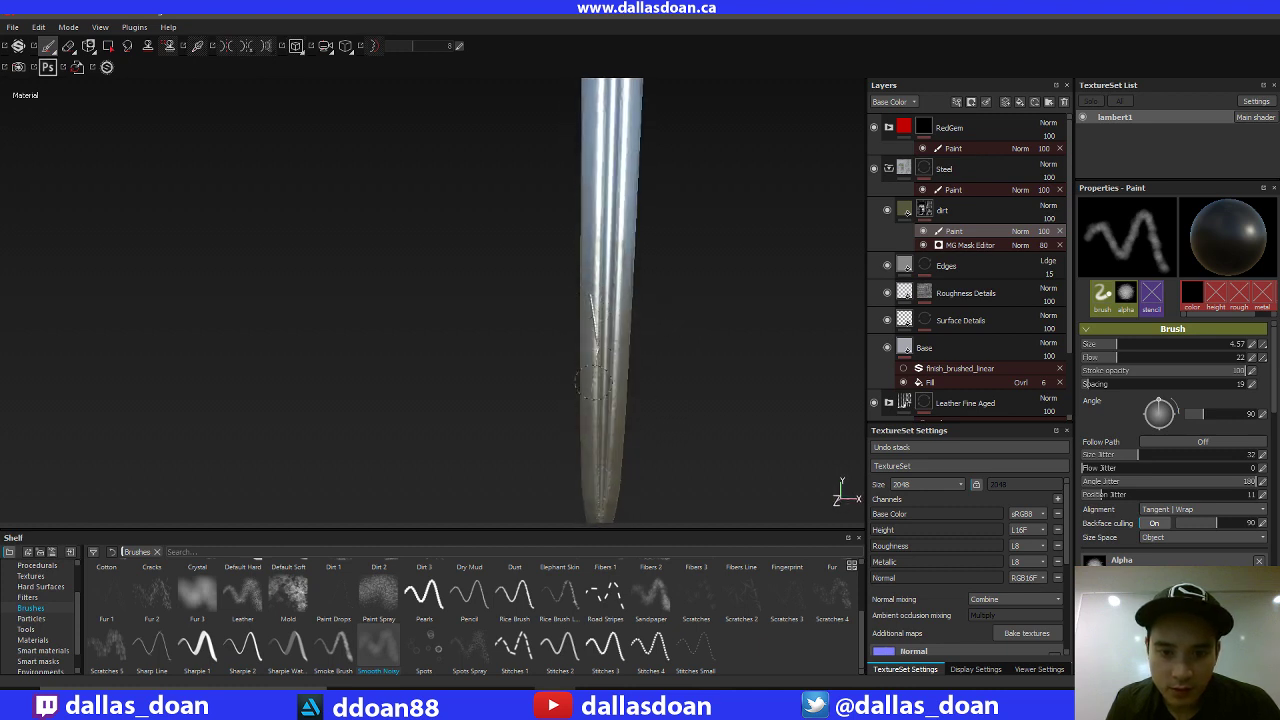
alt+drag(592, 383, 634, 266)
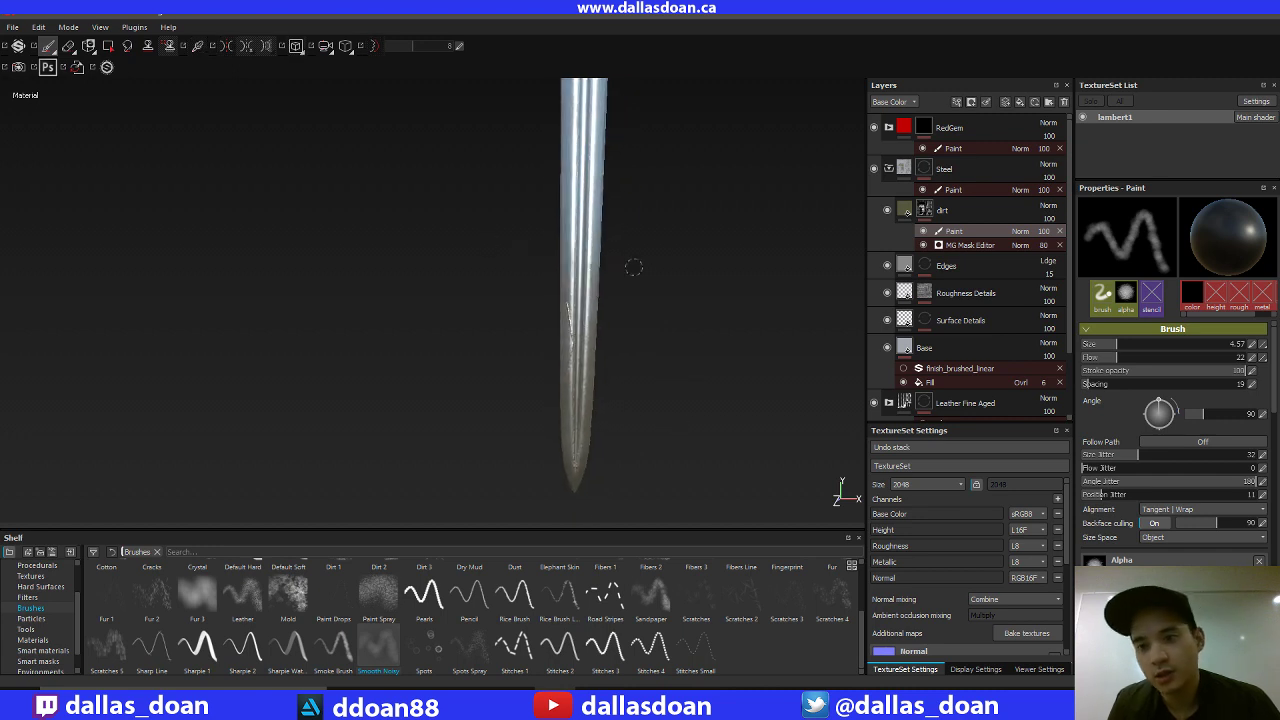
Toggle the Edges and Surface Details layers off and on to compare their effect on the blade.
click(886, 293)
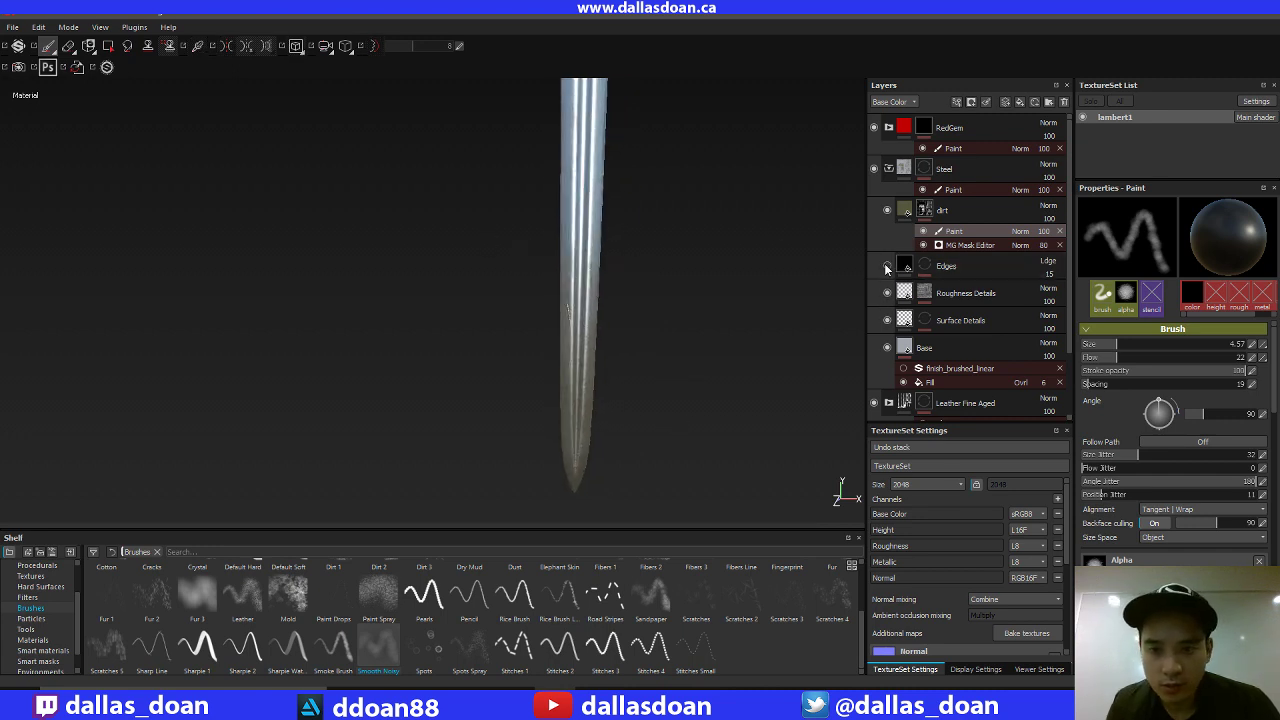
click(888, 291)
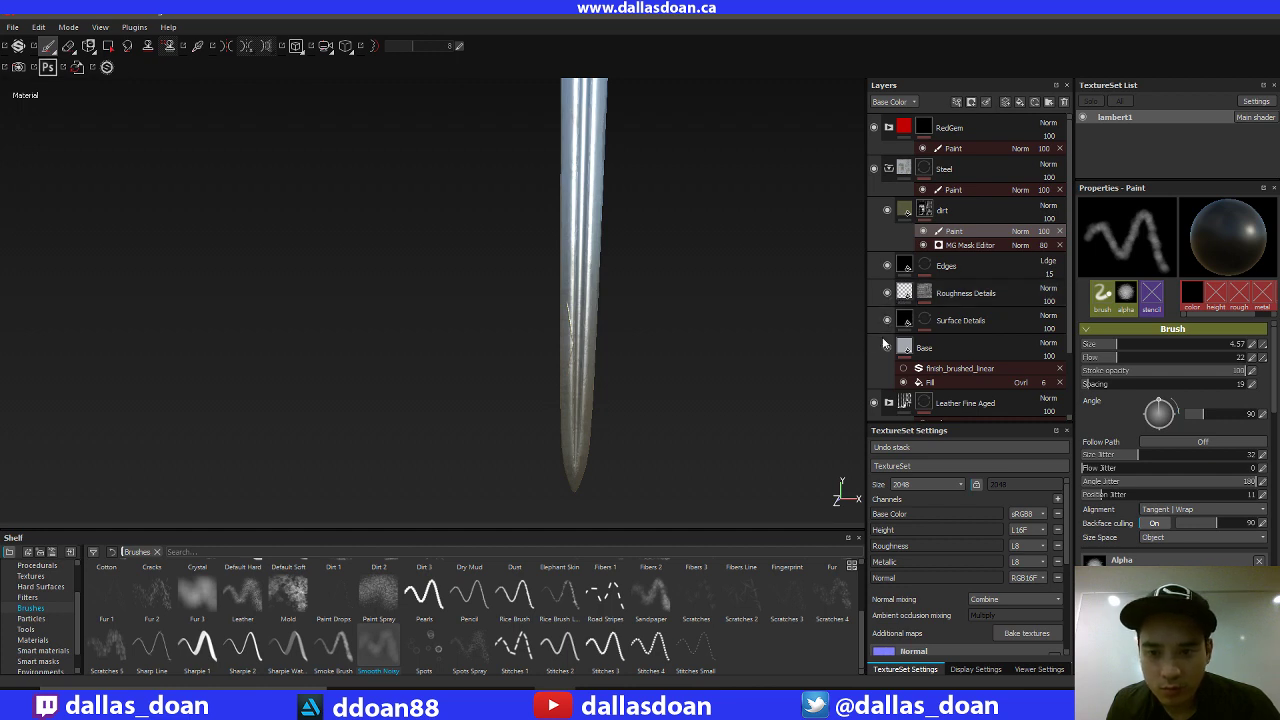
alt+right_drag(671, 320, 638, 240)
alt+middle_drag(637, 229, 640, 350)
alt+drag(643, 314, 763, 306)
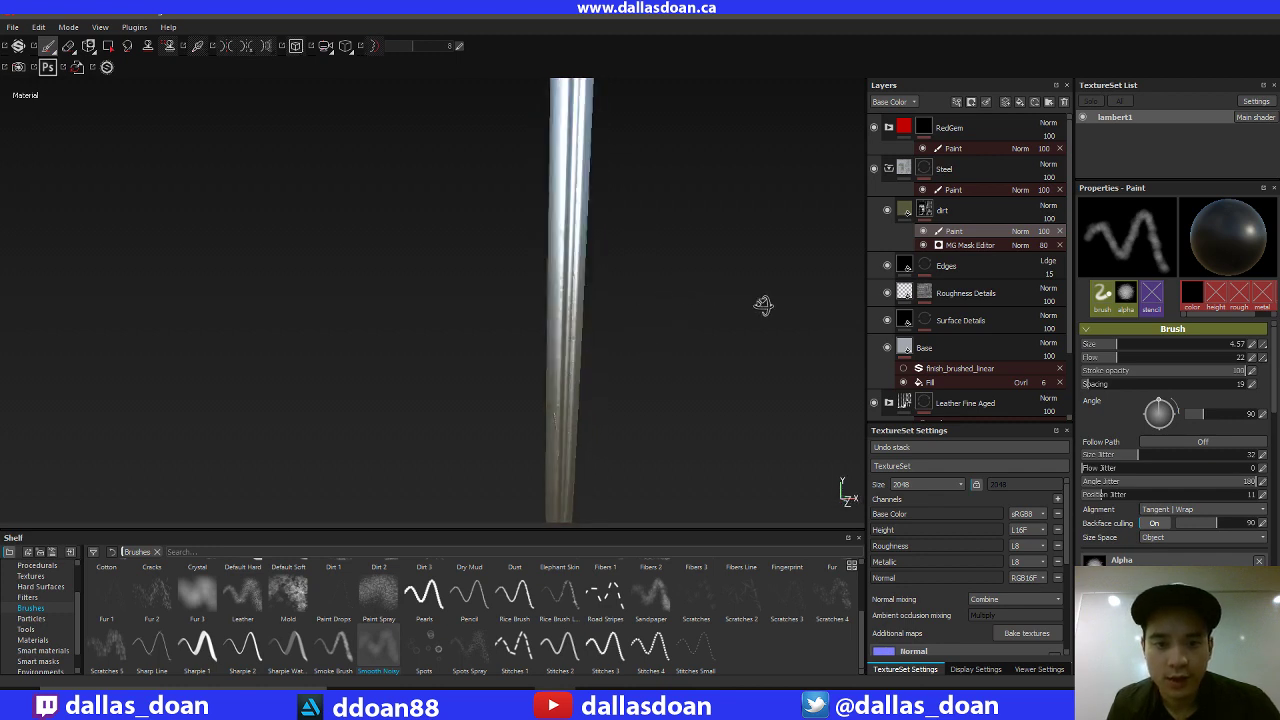
Examine the cleaned blade up to the guard under a rotated environment light.
mouse_move(763, 305)
middle_down()
mouse_move(683, 337)
mouse_move(651, 320)
mouse_move(731, 322)
middle_up()
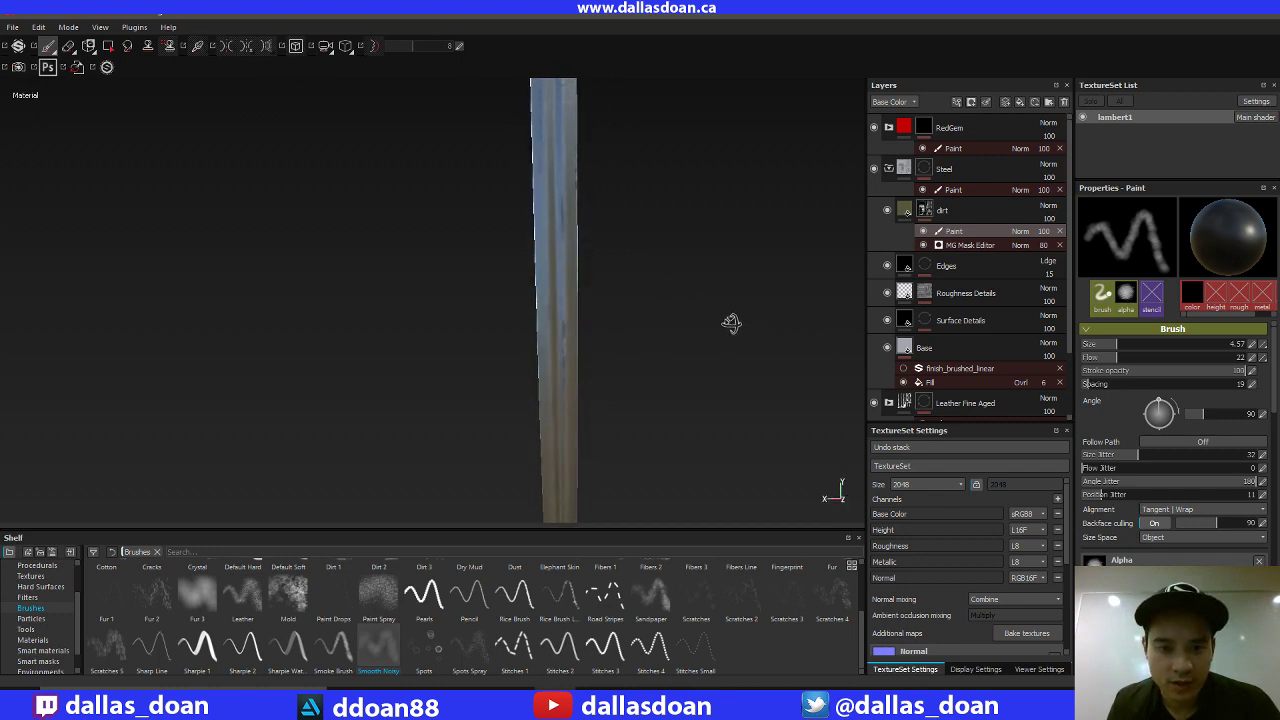
alt+drag(732, 323, 691, 278)
shift+right_drag(770, 301, 612, 307)
alt+middle_drag(656, 239, 631, 352)
alt+middle_drag(682, 192, 694, 357)
mouse_move(681, 313)
alt+right_down()
mouse_move(668, 235)
mouse_move(708, 437)
alt+right_up()
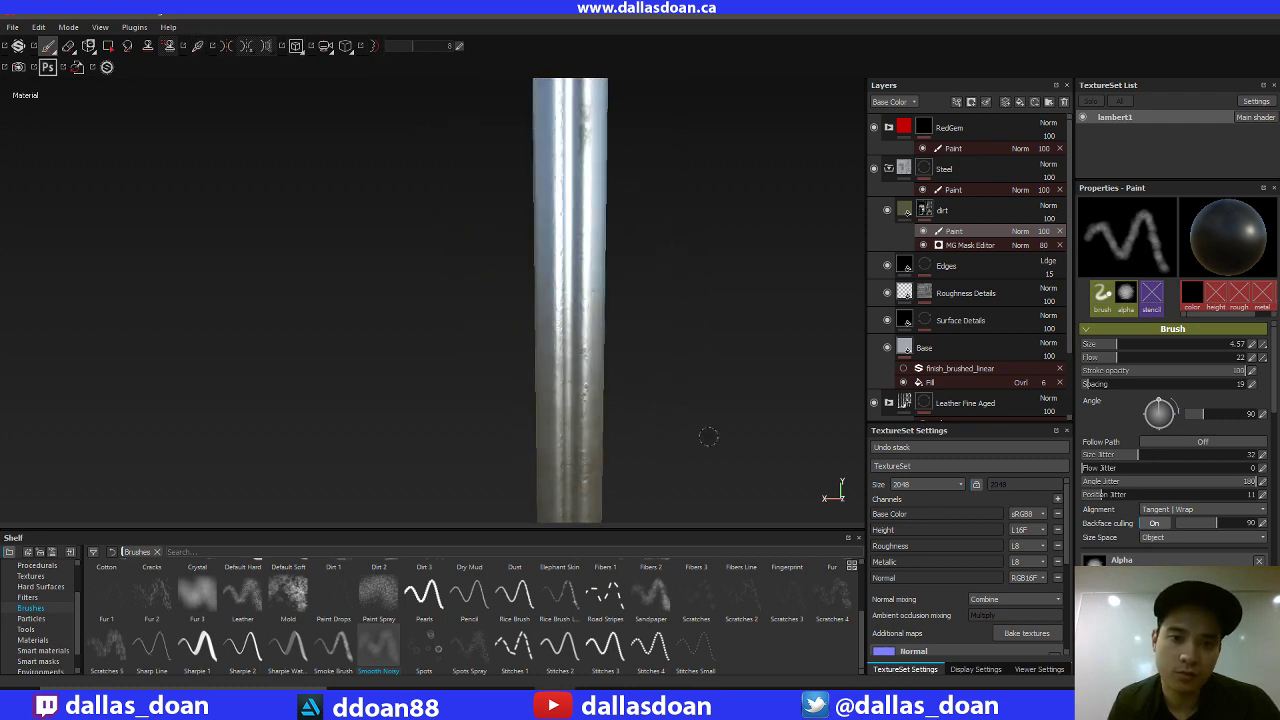
alt+middle_drag(643, 250, 632, 466)
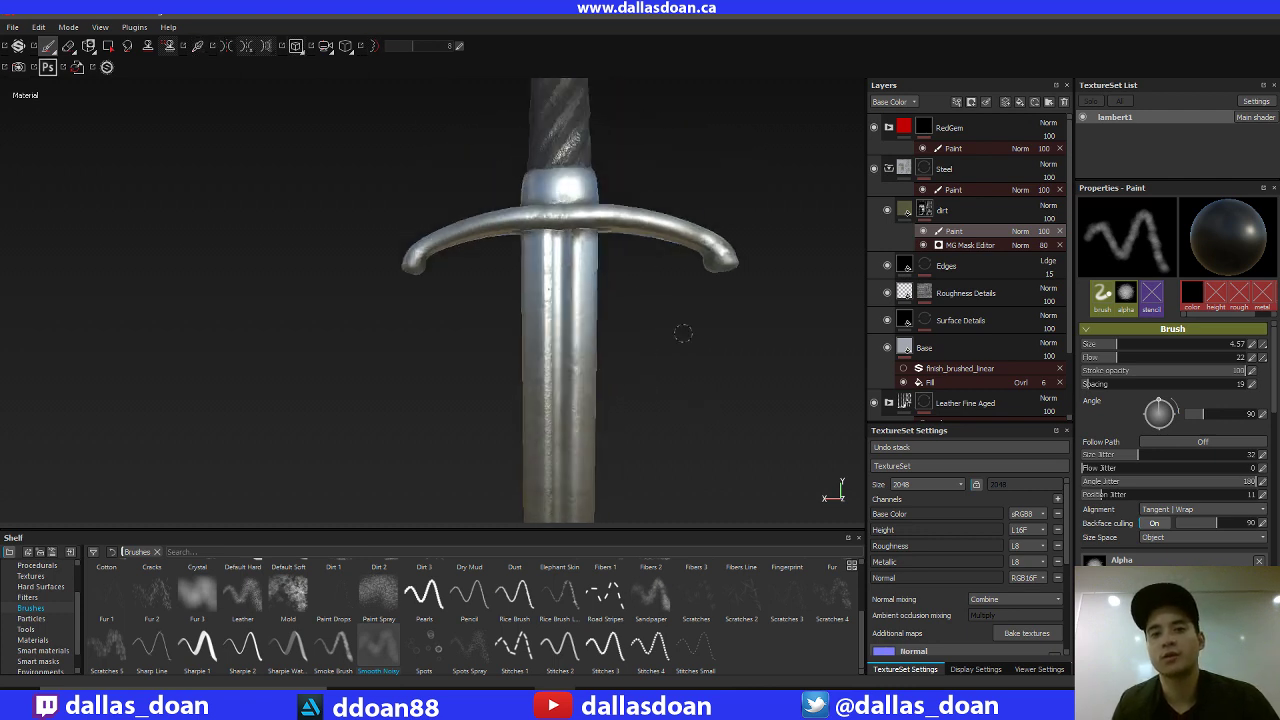
Review the whole sword from several sides to judge the overall look of its steel.
alt+drag(683, 334, 680, 321)
alt+middle_drag(708, 301, 717, 277)
alt+right_drag(717, 277, 697, 302)
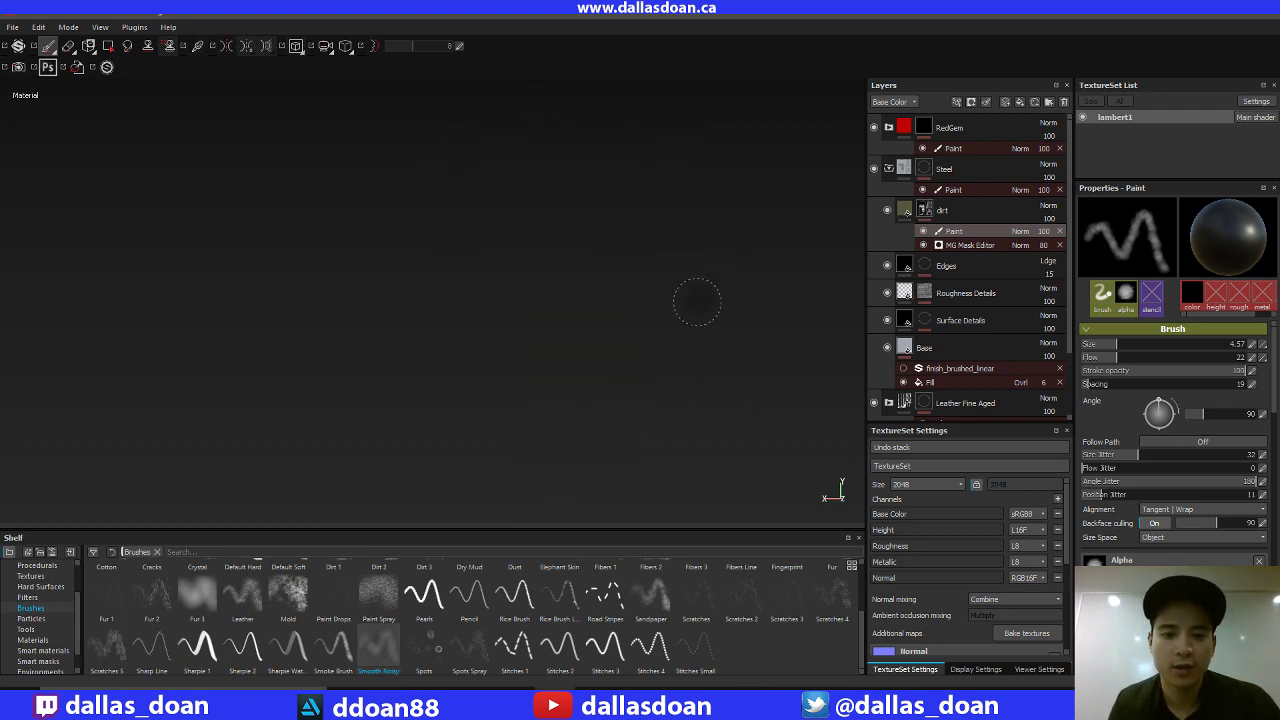
key(f)
alt+middle_drag(585, 274, 737, 306)
alt+middle_drag(560, 306, 620, 314)
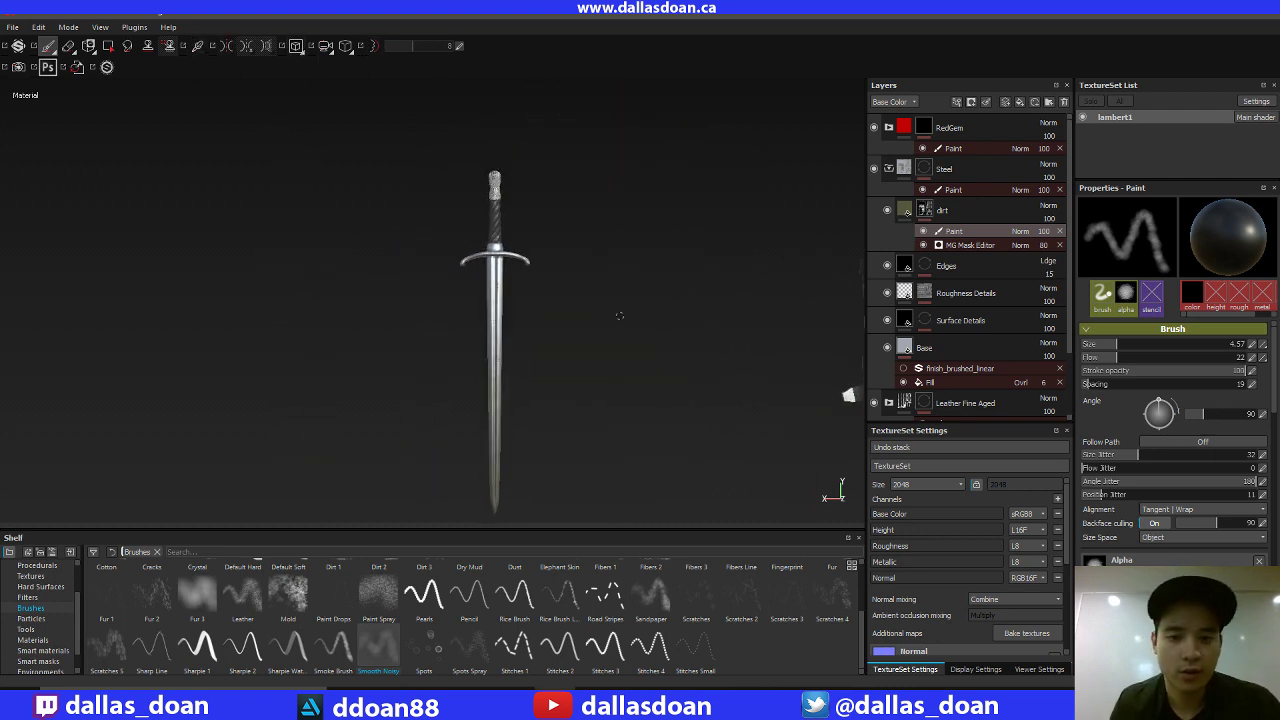
alt+right_drag(620, 314, 620, 300)
alt+drag(609, 251, 110, 266)
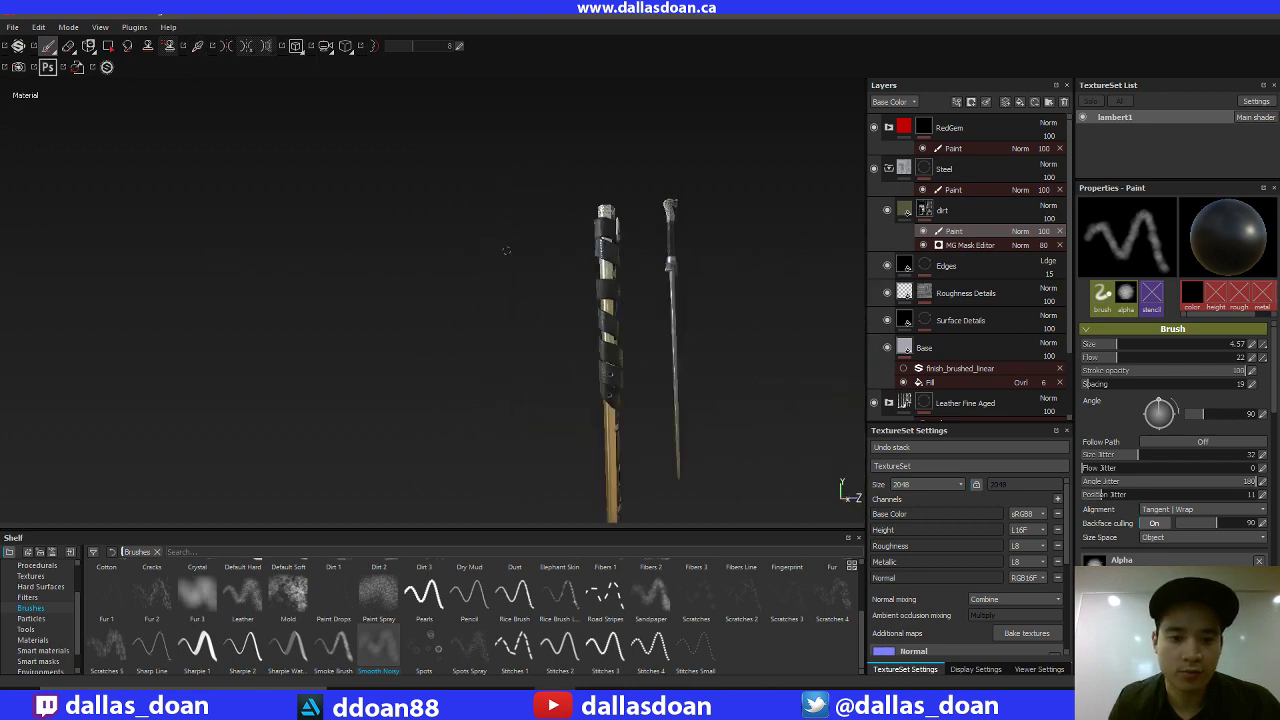
alt+drag(508, 249, 230, 245)
alt+middle_drag(665, 218, 545, 228)
alt+drag(545, 228, 467, 240)
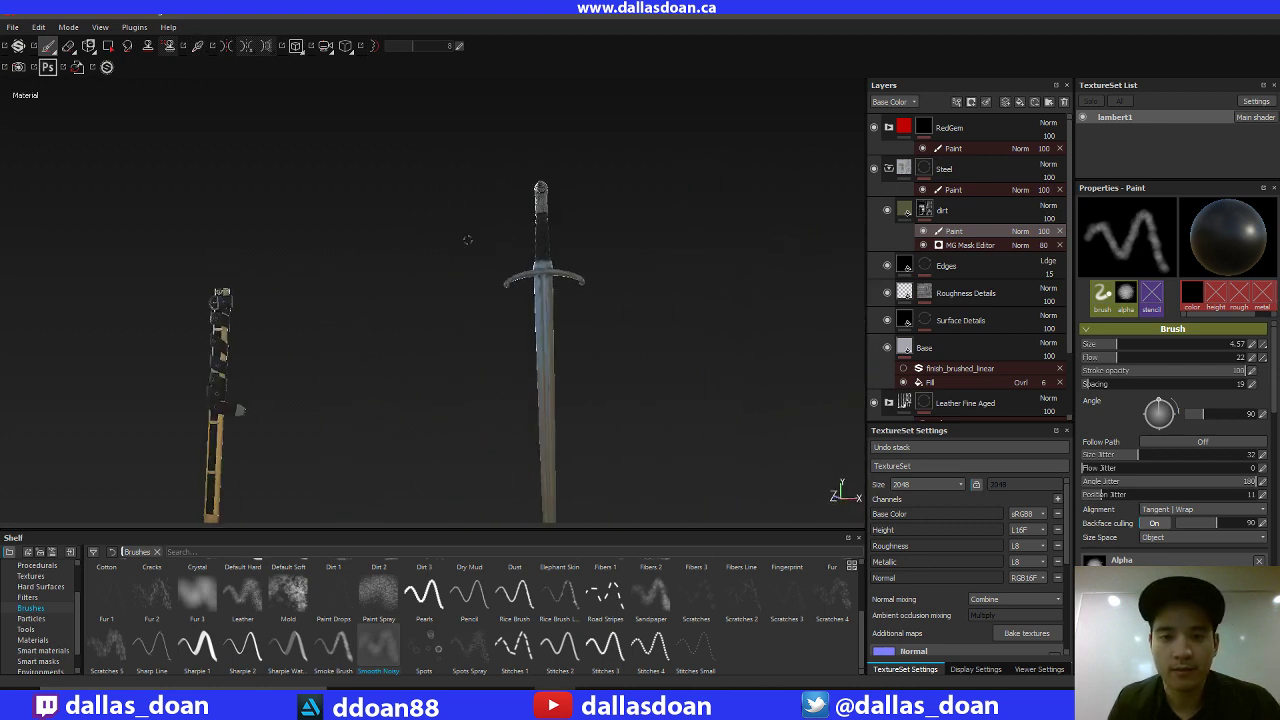
Reduce the brush size to 3.02, switch to white, and paint dirt back into the blade's groove below the guard.
alt+right_drag(662, 243, 663, 515)
alt+middle_drag(588, 285, 435, 305)
alt+right_drag(648, 300, 650, 515)
alt+middle_drag(555, 350, 410, 402)
mouse_move(734, 246)
shift+right_down()
mouse_move(655, 295)
mouse_move(731, 291)
mouse_move(726, 303)
mouse_move(705, 292)
shift+right_up()
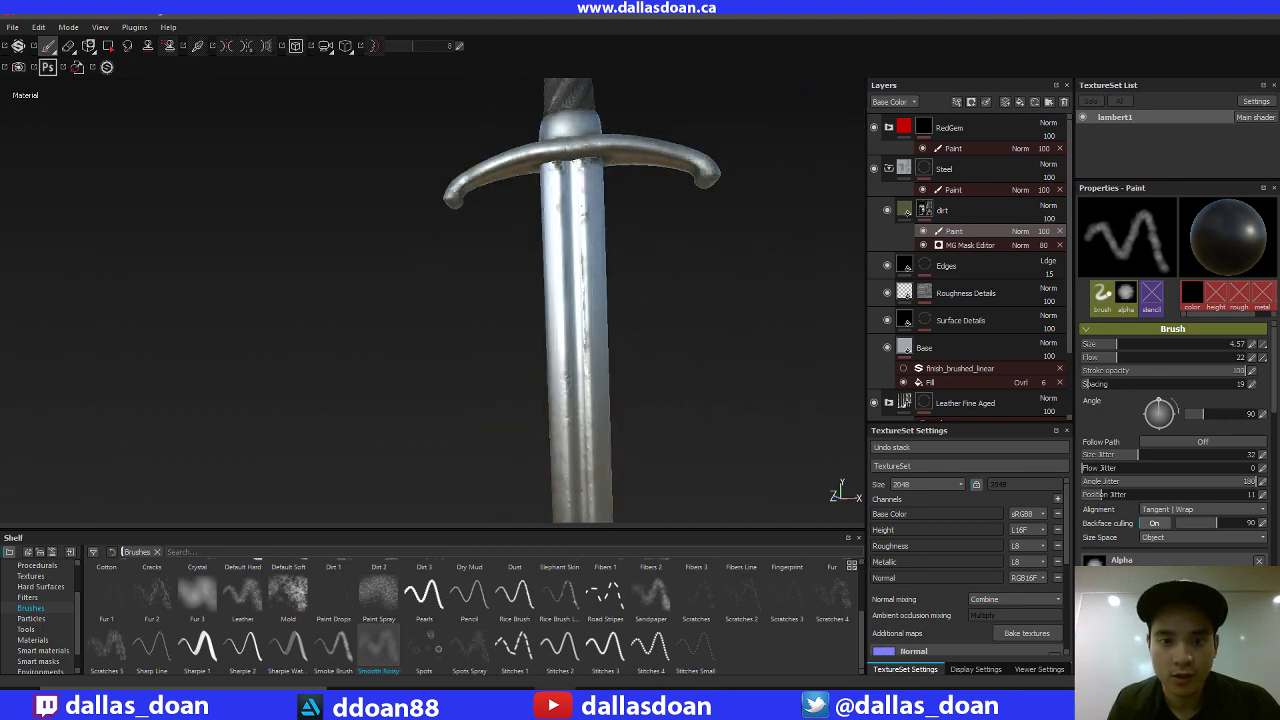
alt+middle_drag(703, 280, 670, 348)
alt+drag(695, 278, 580, 215)
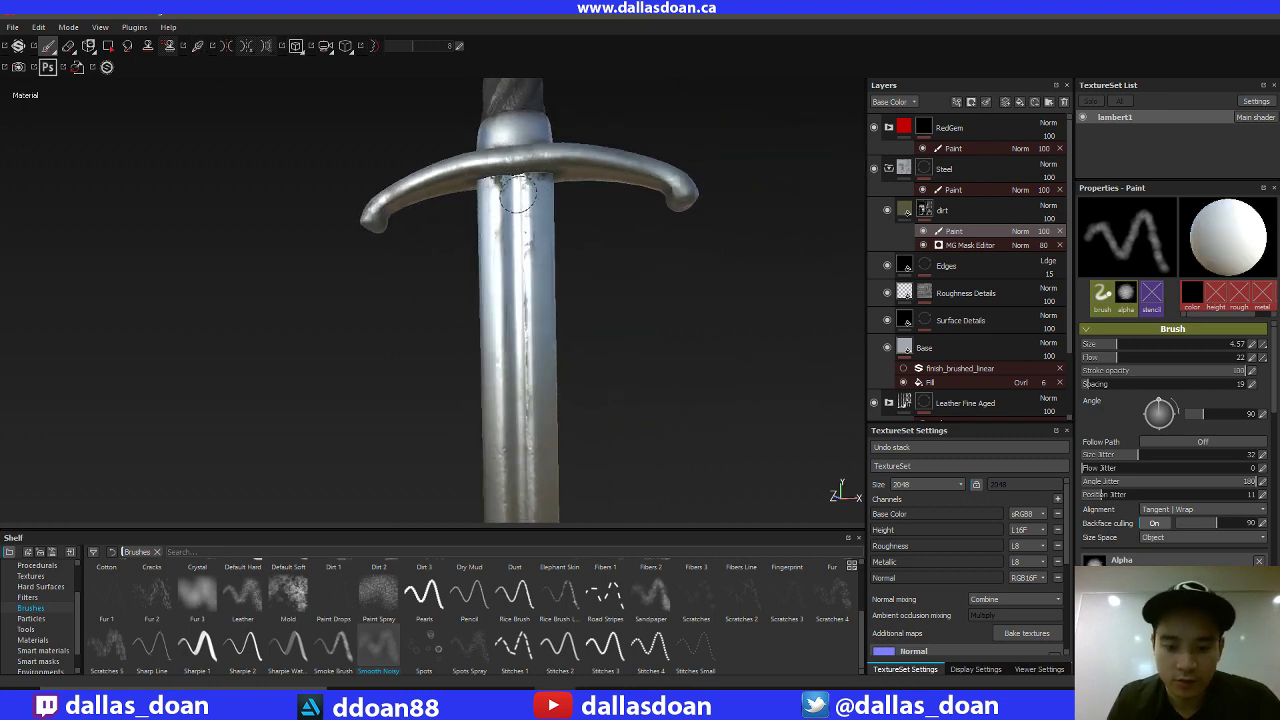
key(bracketleft)
key(bracketleft)
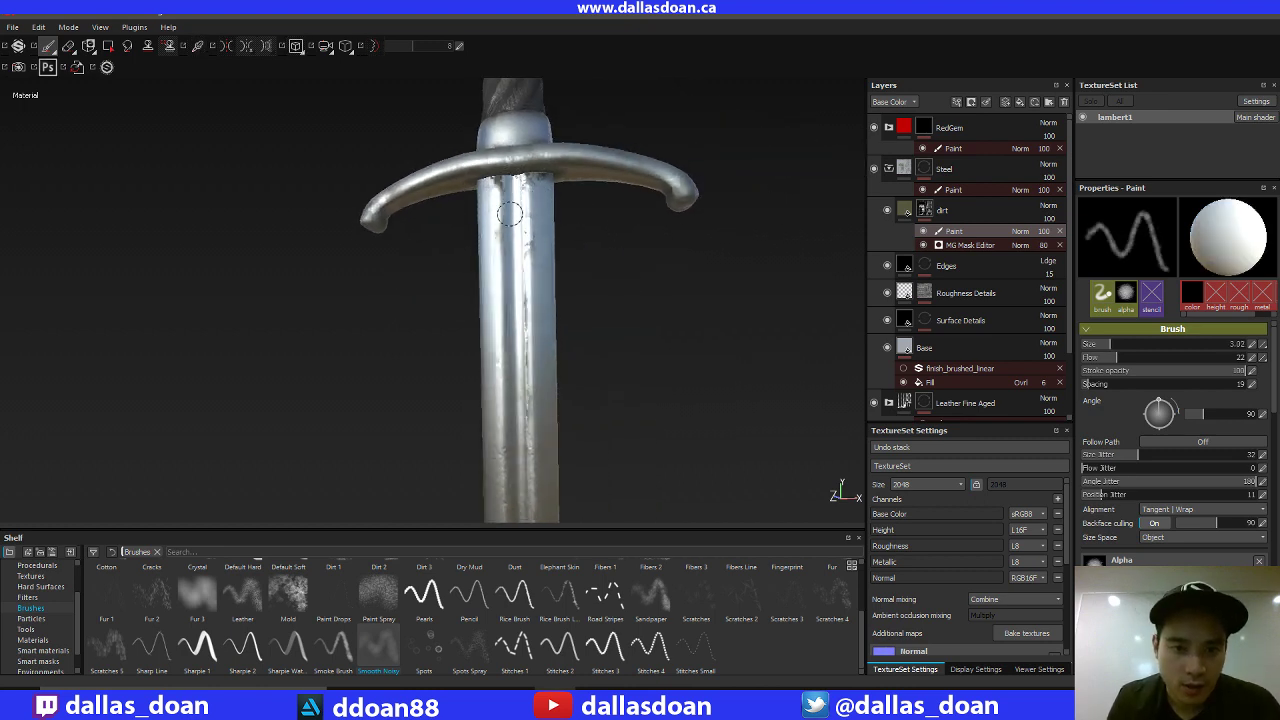
drag(507, 189, 520, 418)
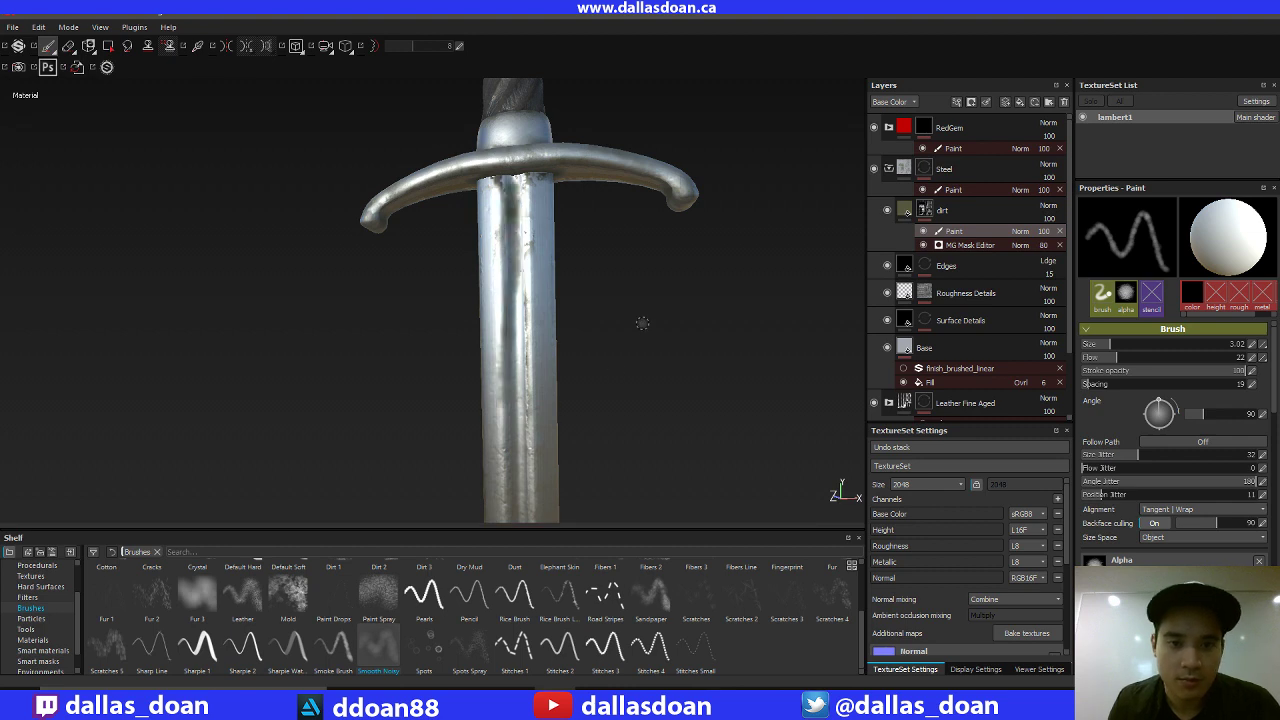
Paint black down the blade's groove below the guard to thin out the dirt.
alt+drag(642, 323, 690, 315)
alt+drag(677, 272, 706, 293)
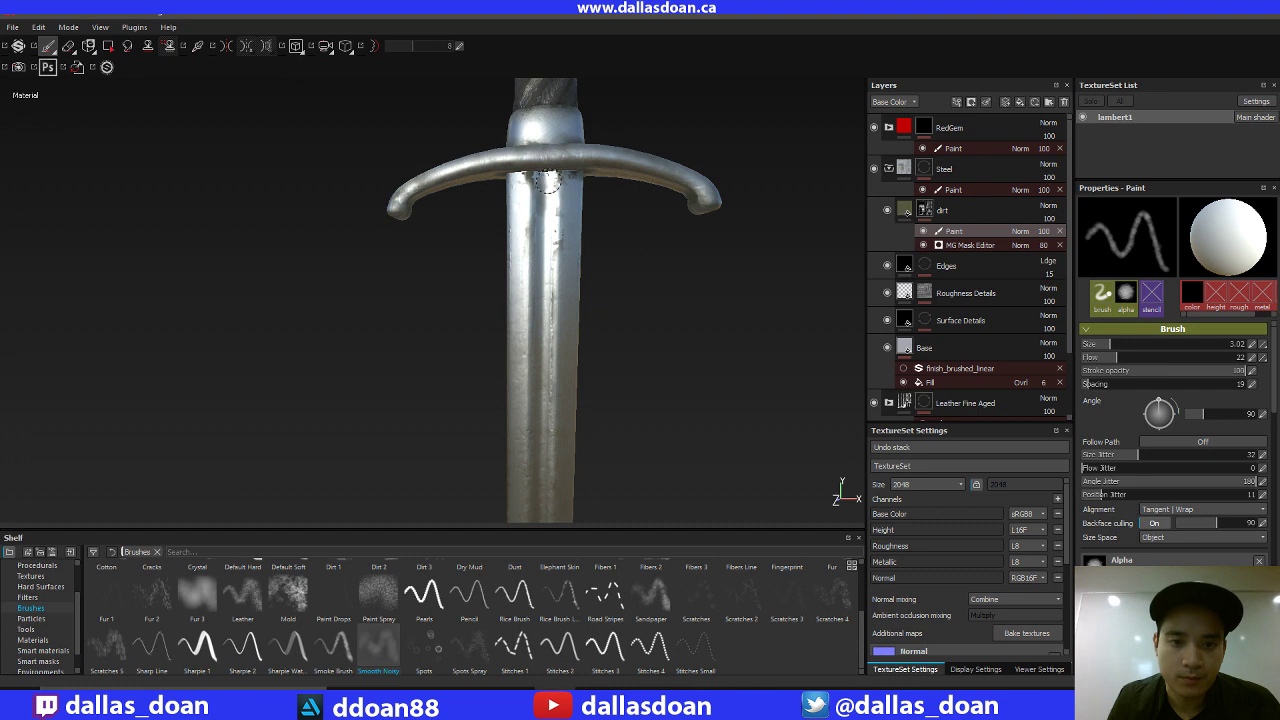
drag(549, 180, 566, 408)
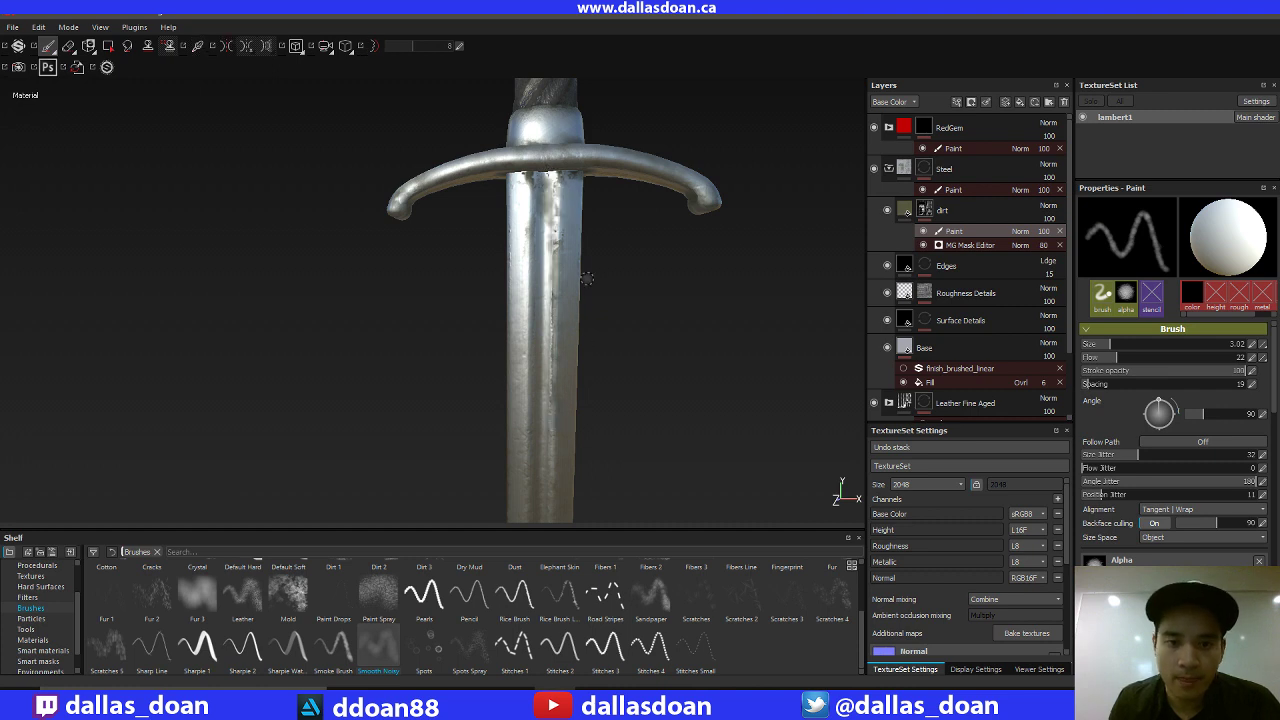
Switch the brush to white with a flow of 8 and paint faint dirt down the blade's groove toward the tip.
key(x)
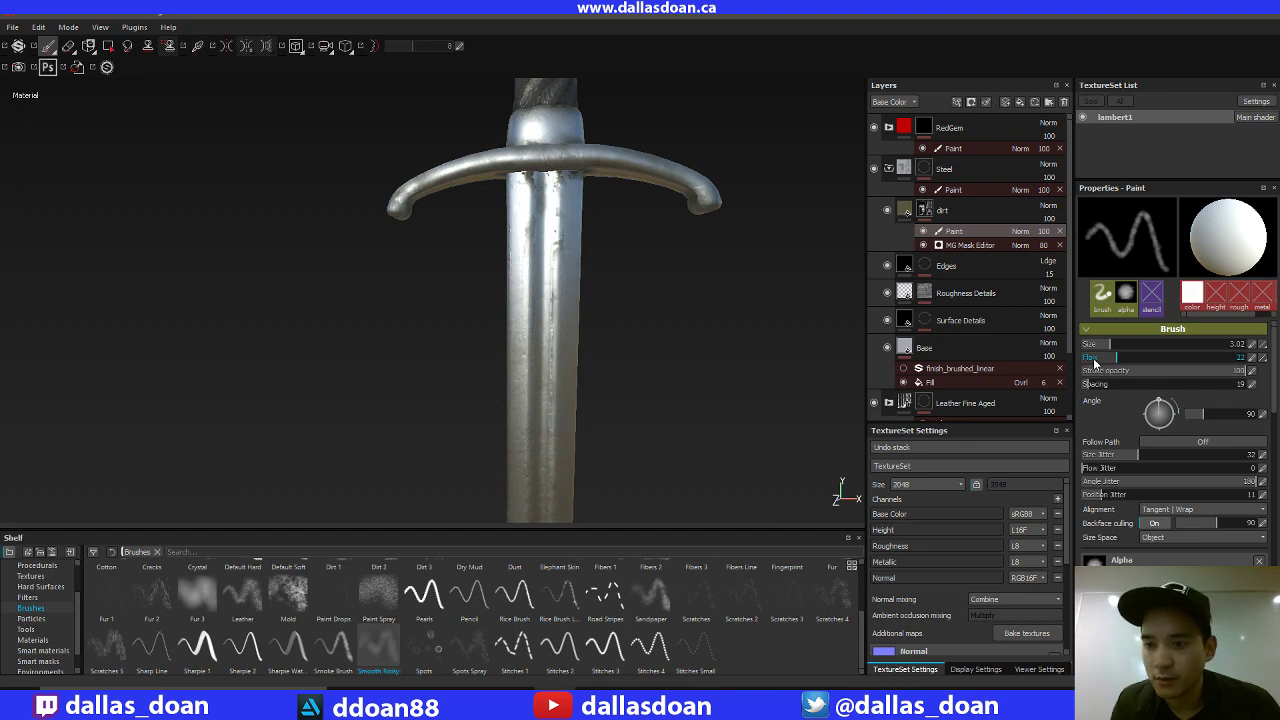
click(1093, 358)
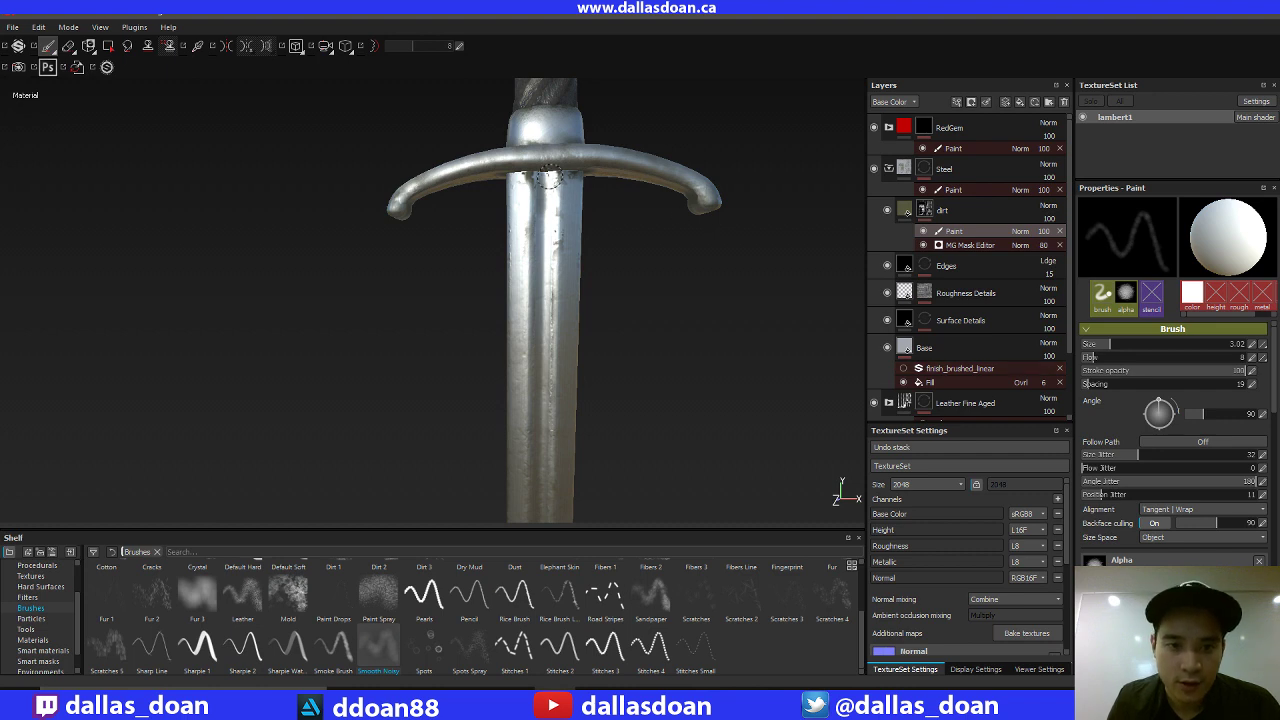
mouse_move(549, 177)
alt+middle_down()
mouse_move(556, 34)
mouse_move(562, 194)
alt+middle_up()
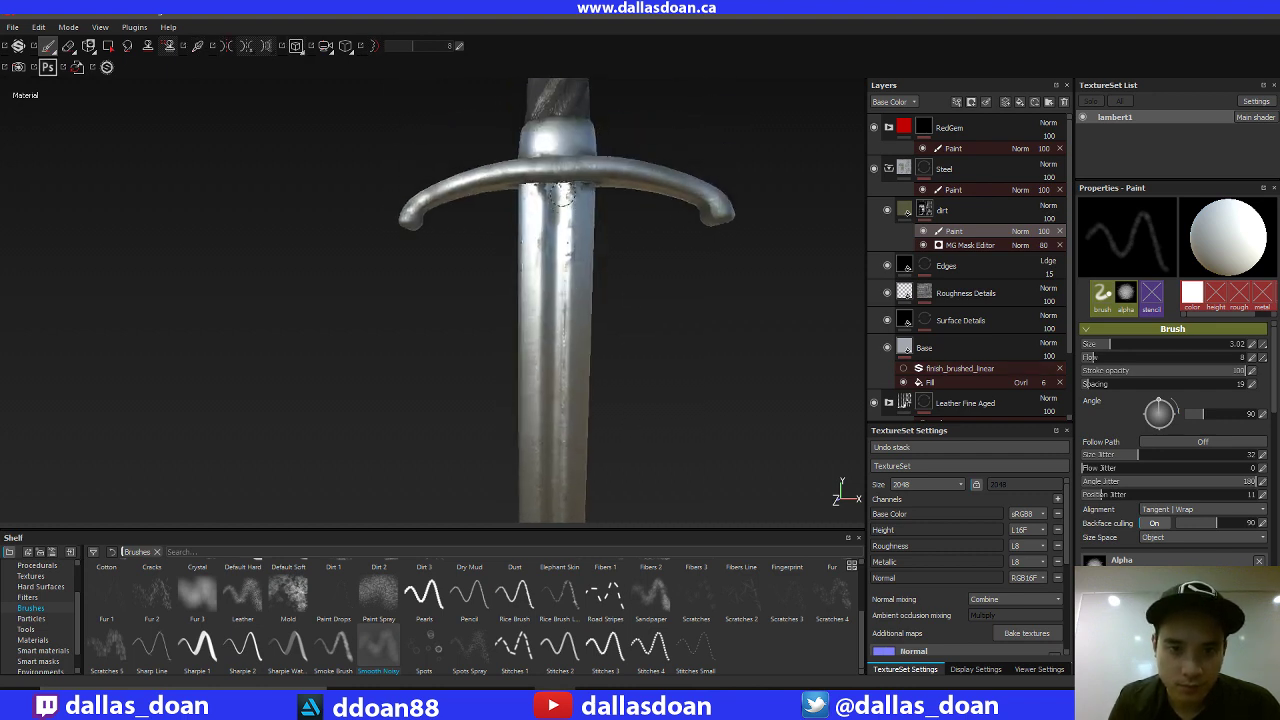
drag(556, 232, 559, 318)
alt+middle_drag(661, 287, 680, 147)
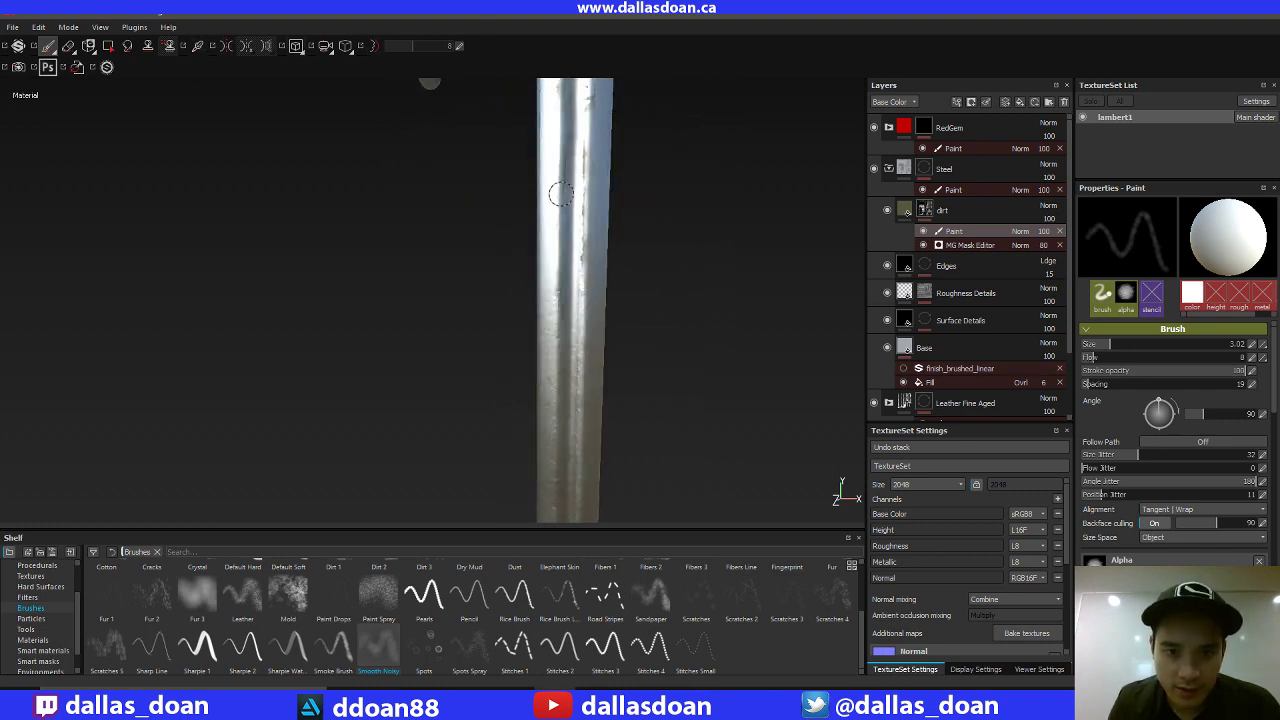
mouse_move(565, 166)
mouse_down()
mouse_move(571, 248)
mouse_move(683, 222)
mouse_up()
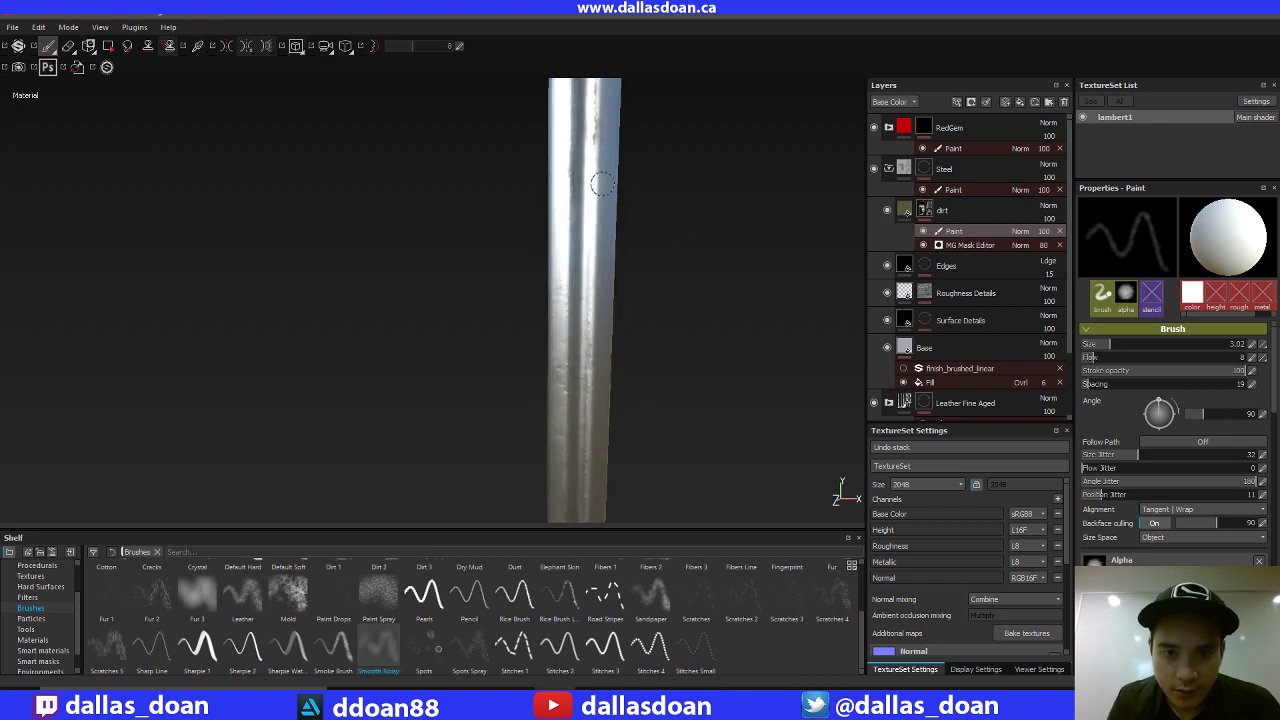
mouse_move(581, 413)
alt+mouse_down()
mouse_move(660, 186)
mouse_move(666, 329)
mouse_move(651, 231)
mouse_move(618, 221)
alt+mouse_up()
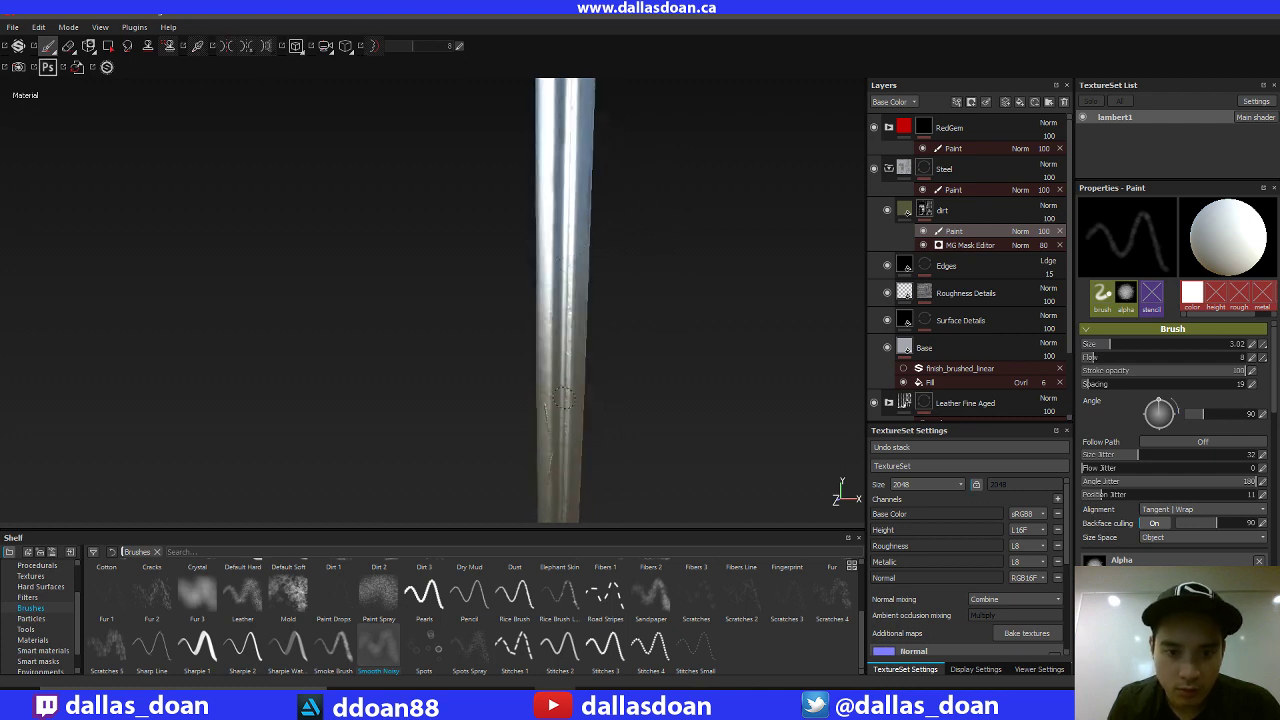
alt+drag(645, 430, 613, 298)
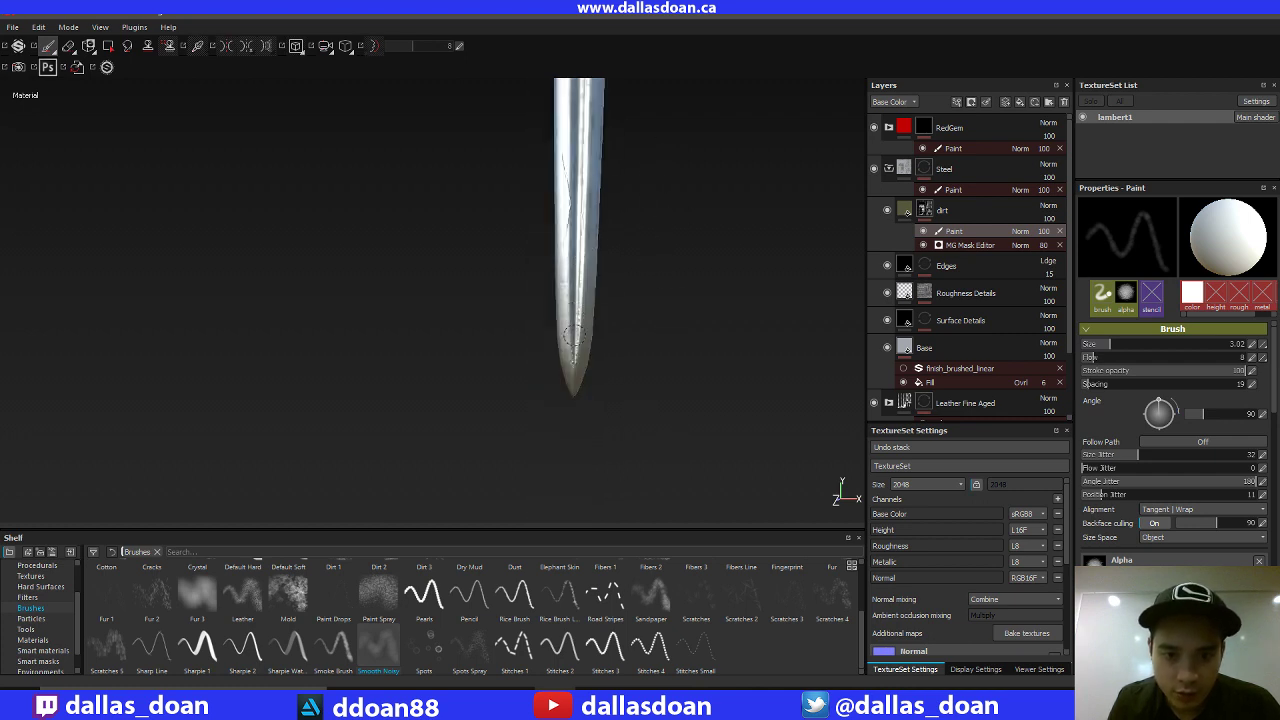
alt+drag(574, 337, 553, 459)
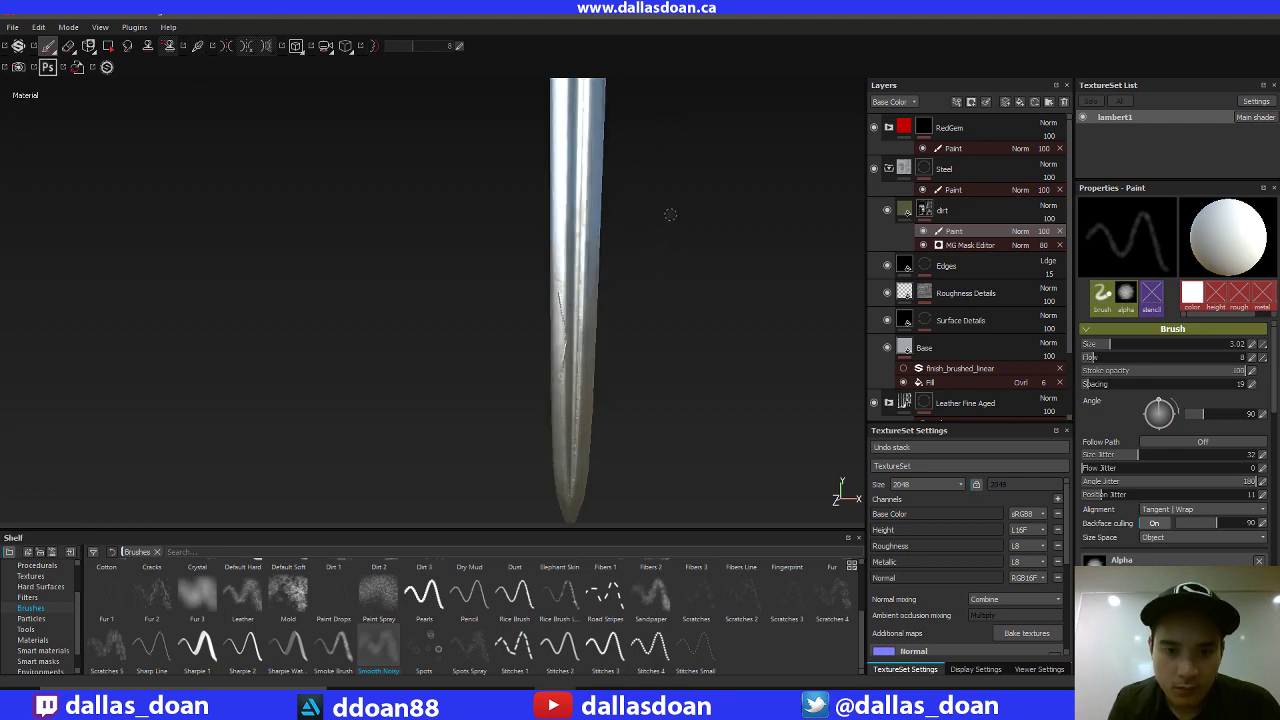
Examine the repainted blade from a distance on both faces under a rotated environment light.
alt+drag(670, 214, 576, 260)
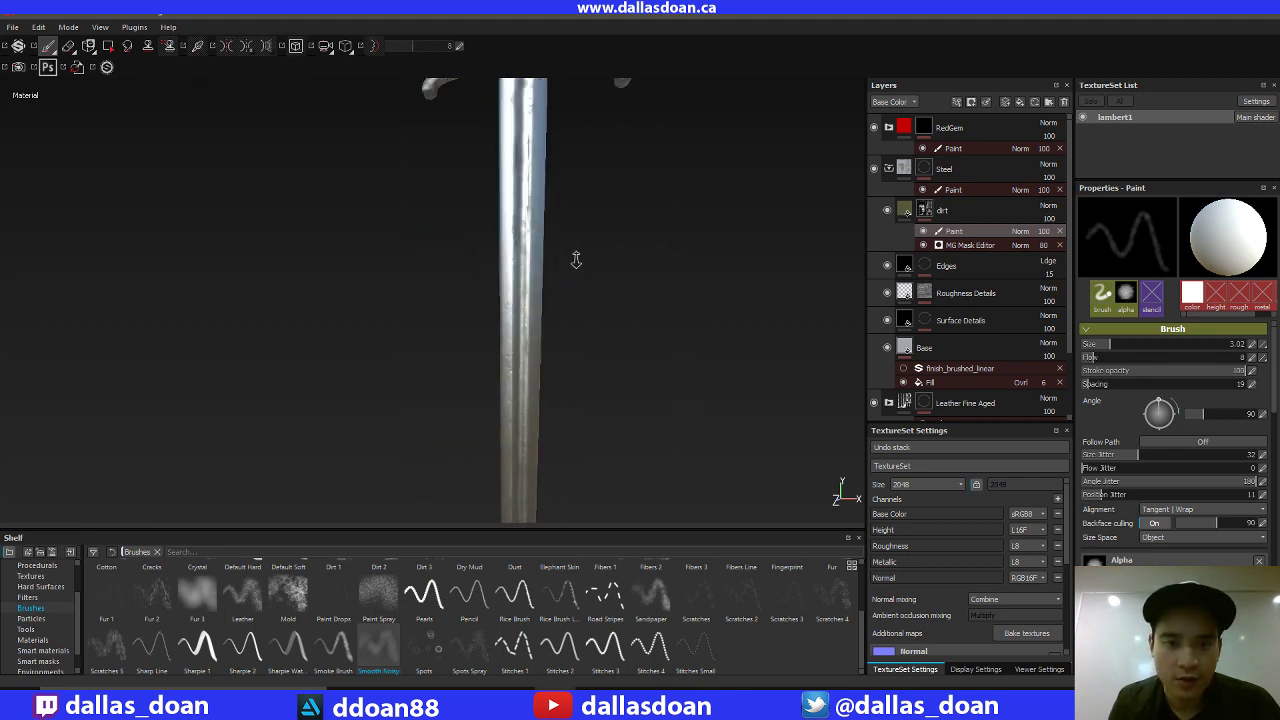
alt+right_drag(576, 260, 562, 244)
alt+middle_drag(562, 244, 685, 375)
alt+right_drag(685, 375, 534, 206)
alt+middle_drag(534, 206, 625, 286)
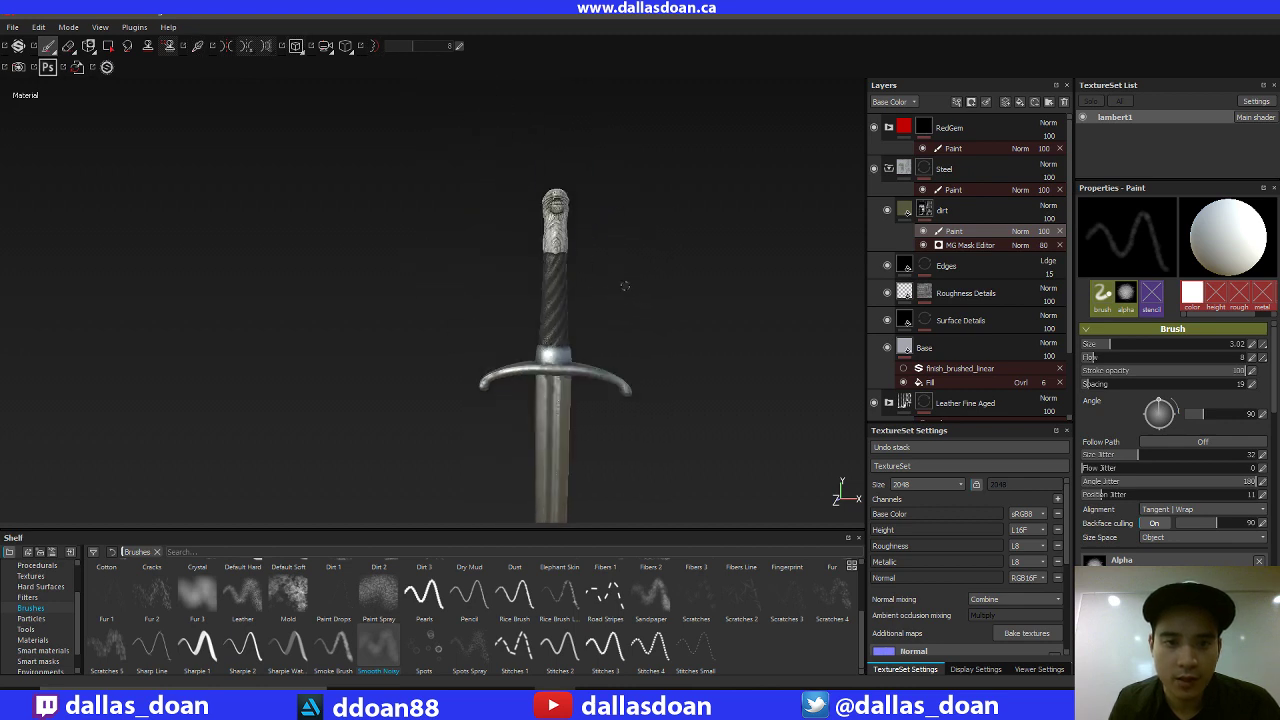
alt+middle_drag(631, 358, 663, 287)
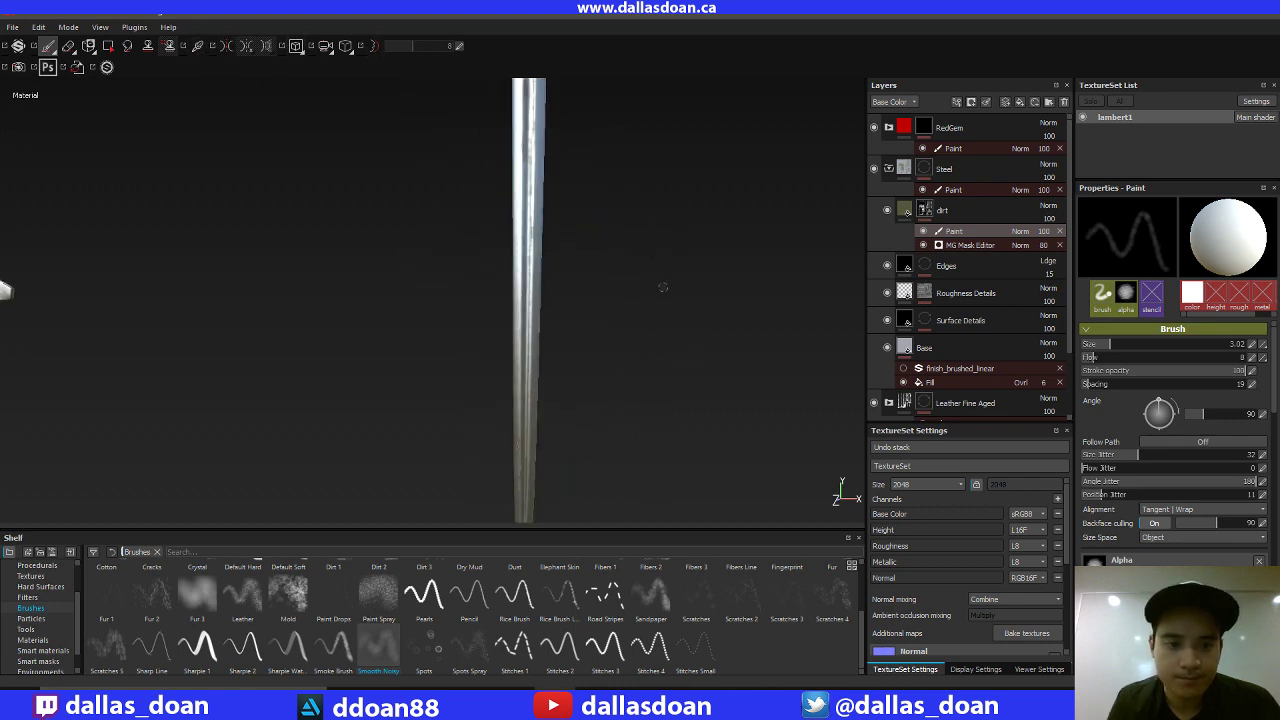
alt+drag(662, 287, 474, 260)
alt+middle_drag(474, 260, 504, 288)
shift+right_drag(616, 248, 572, 242)
alt+middle_drag(578, 238, 588, 320)
alt+right_drag(588, 320, 631, 336)
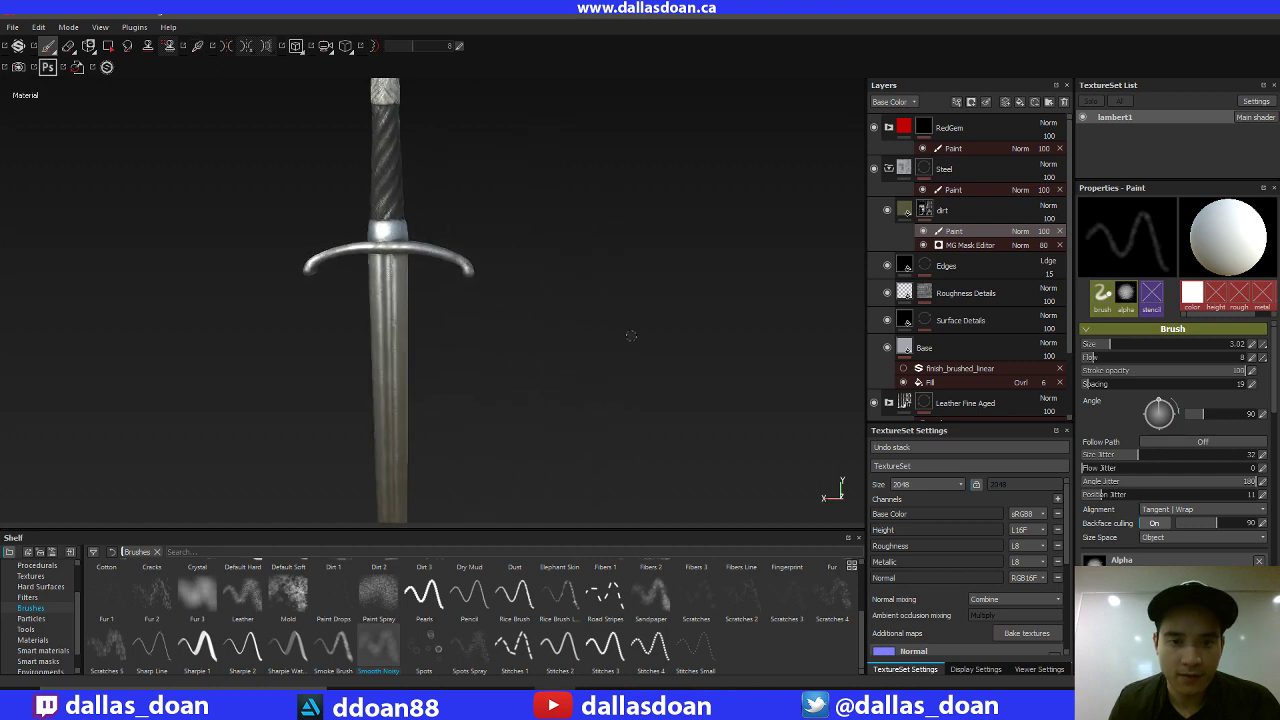
Paint faint dirt down the groove on the blade's other face, starting below the guard.
alt+middle_drag(646, 250, 778, 266)
alt+right_drag(649, 260, 711, 443)
alt+middle_drag(692, 292, 800, 316)
alt+right_drag(622, 318, 621, 298)
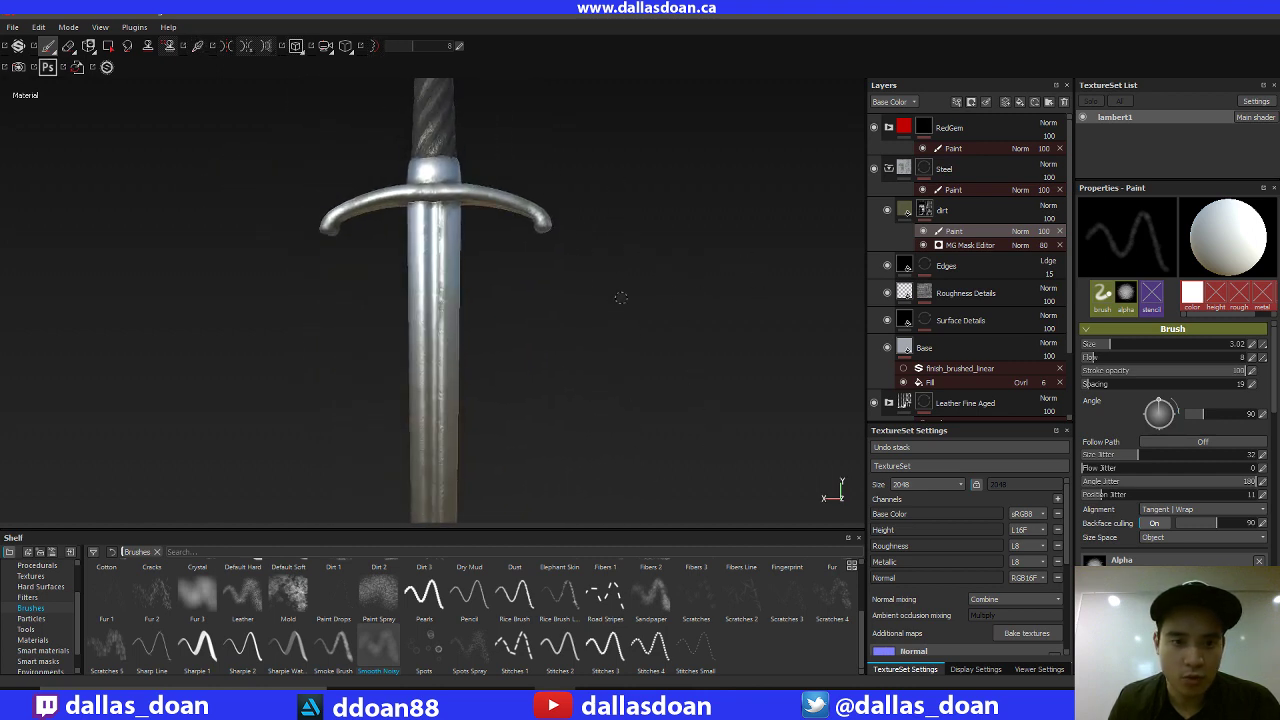
alt+drag(620, 297, 524, 225)
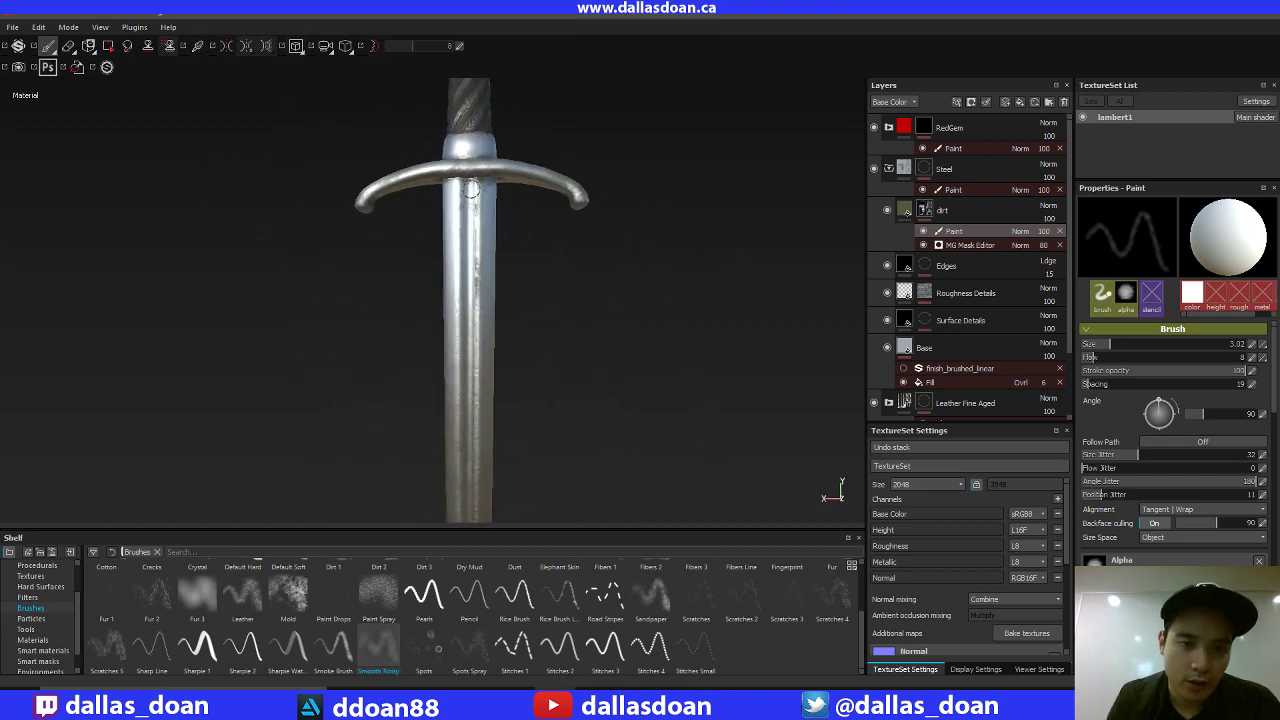
alt+middle_drag(588, 281, 584, 245)
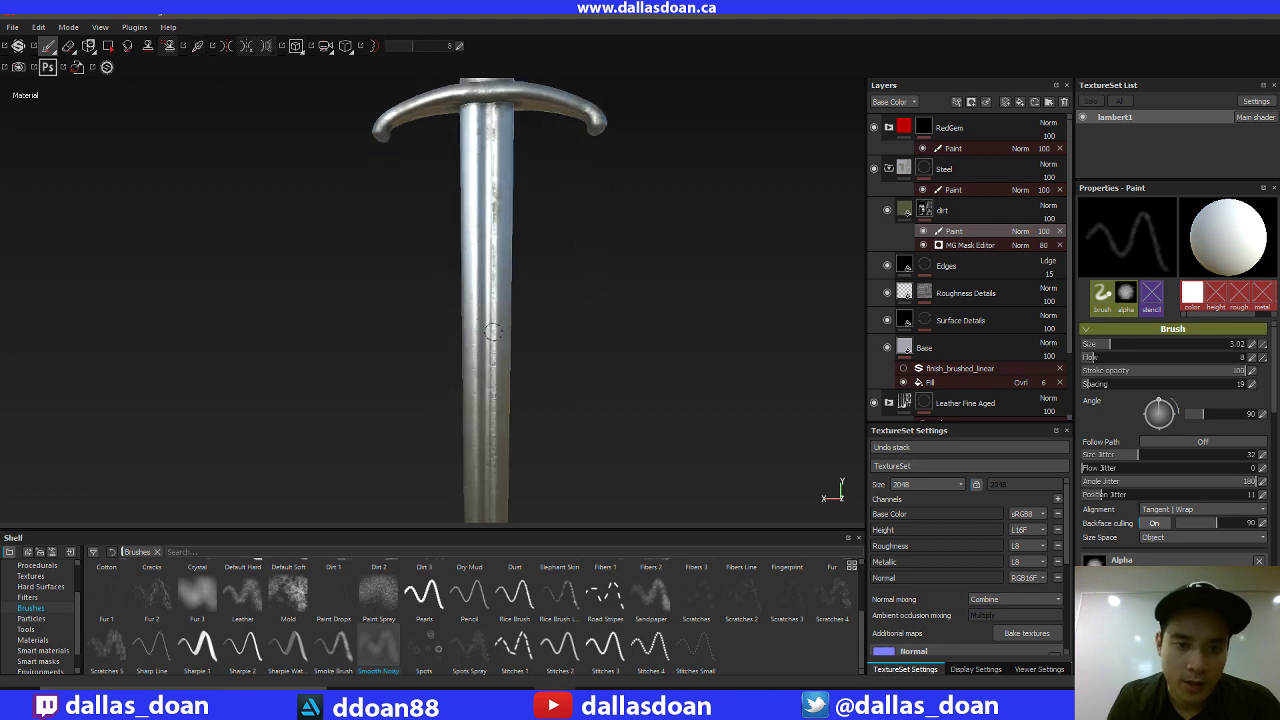
alt+middle_drag(641, 352, 650, 135)
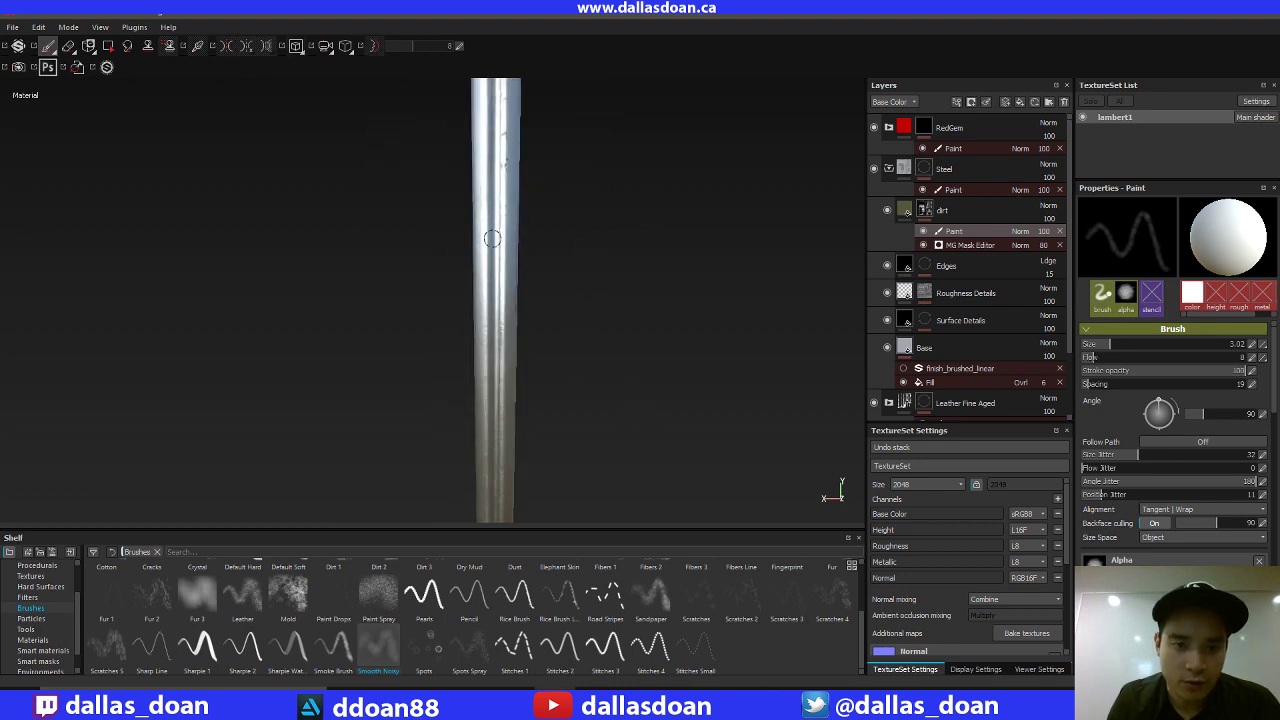
alt+middle_drag(613, 355, 638, 219)
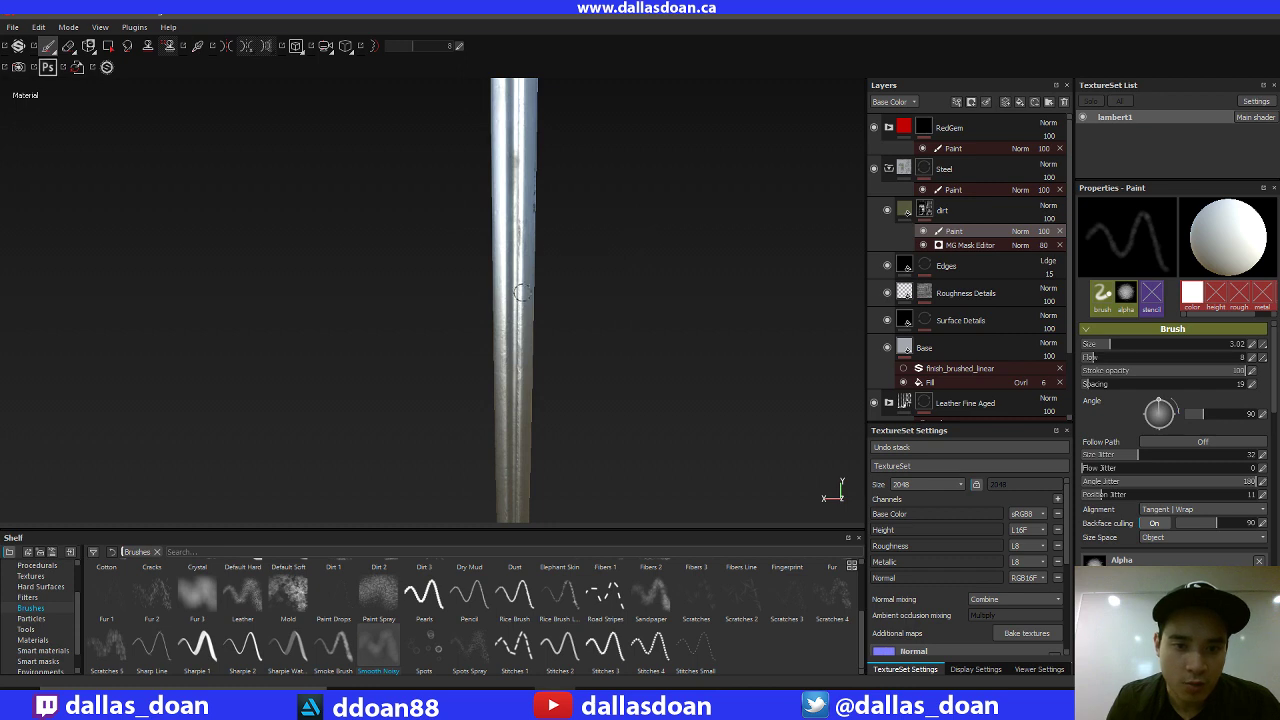
alt+middle_drag(632, 370, 631, 397)
alt+right_drag(631, 397, 605, 310)
alt+middle_drag(674, 301, 502, 241)
alt+right_drag(502, 241, 376, 190)
alt+middle_drag(376, 190, 465, 206)
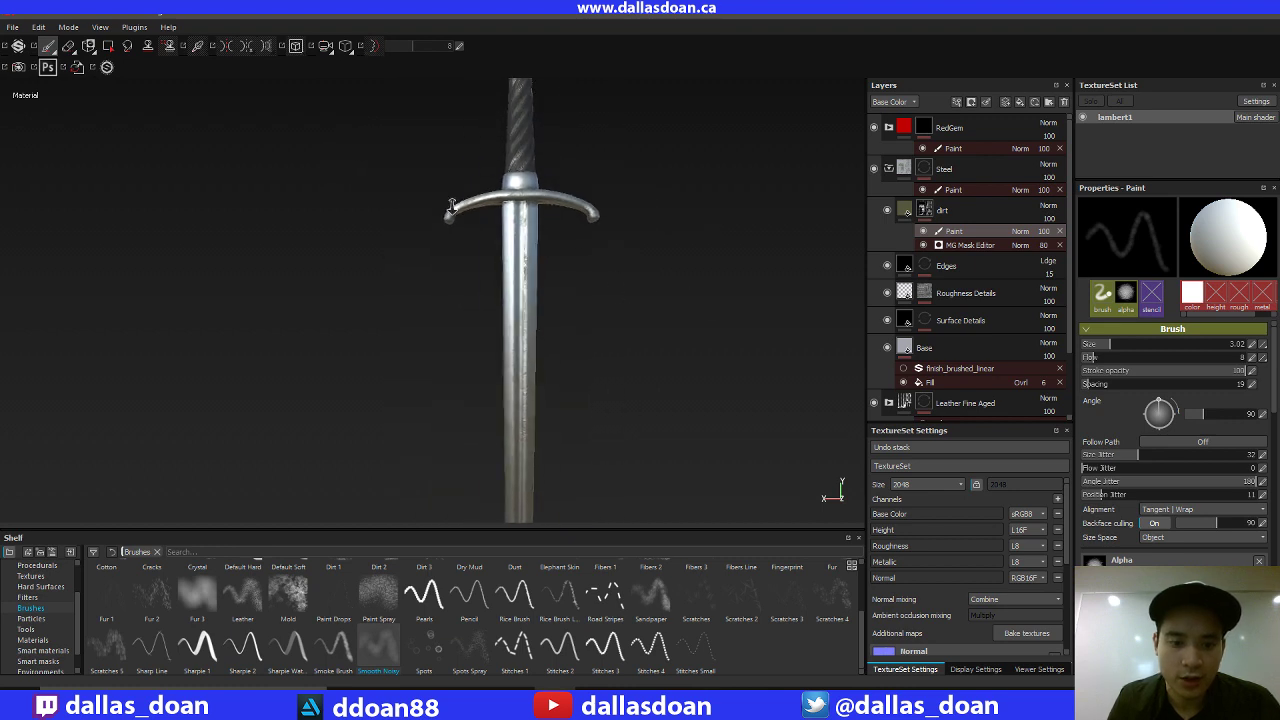
Check the Twitch chat window in Chrome and return to Substance Painter.
click(432, 698)
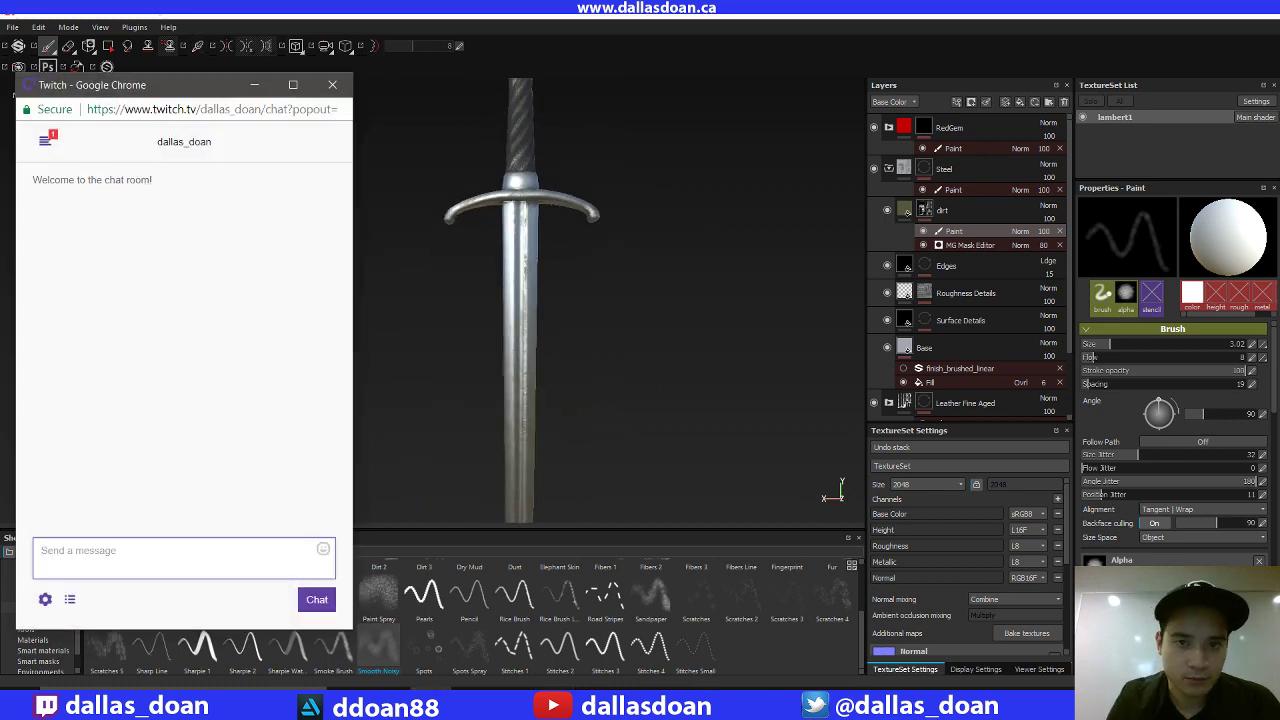
key(alt+Tab)
Review the guard up close and compare the whole sword with its scabbard from several angles.
mouse_move(623, 357)
alt+mouse_down()
mouse_move(509, 266)
mouse_move(663, 351)
mouse_move(783, 205)
alt+mouse_up()
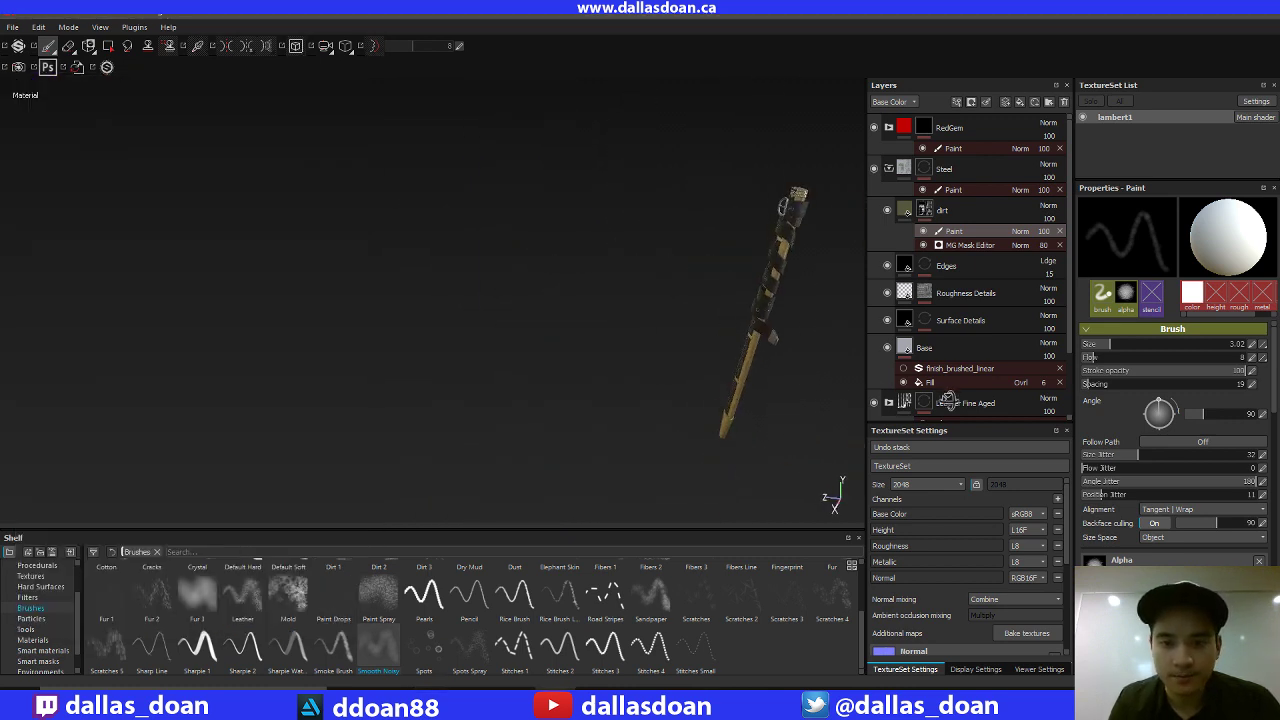
alt+middle_drag(780, 430, 260, 305)
alt+drag(517, 327, 765, 300)
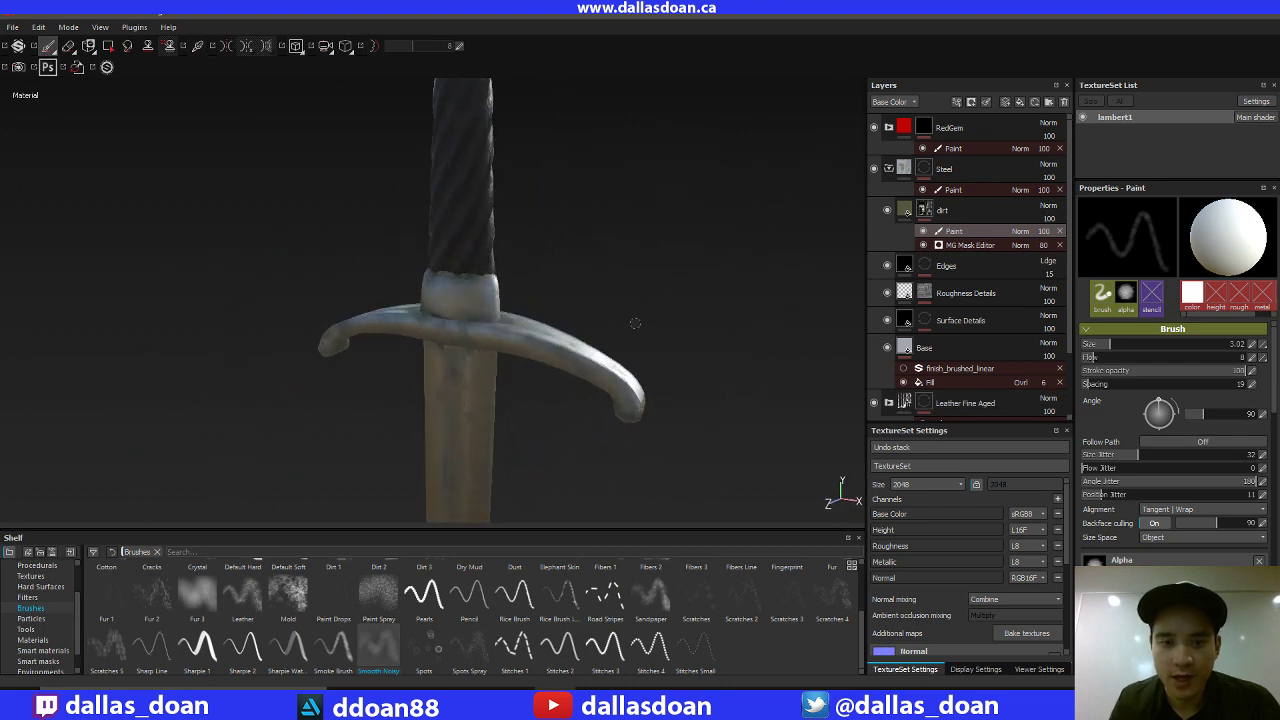
alt+drag(635, 323, 662, 315)
alt+middle_drag(689, 294, 748, 280)
alt+right_drag(637, 277, 608, 391)
alt+drag(608, 391, 640, 354)
alt+right_drag(570, 325, 522, 402)
alt+middle_drag(522, 402, 430, 300)
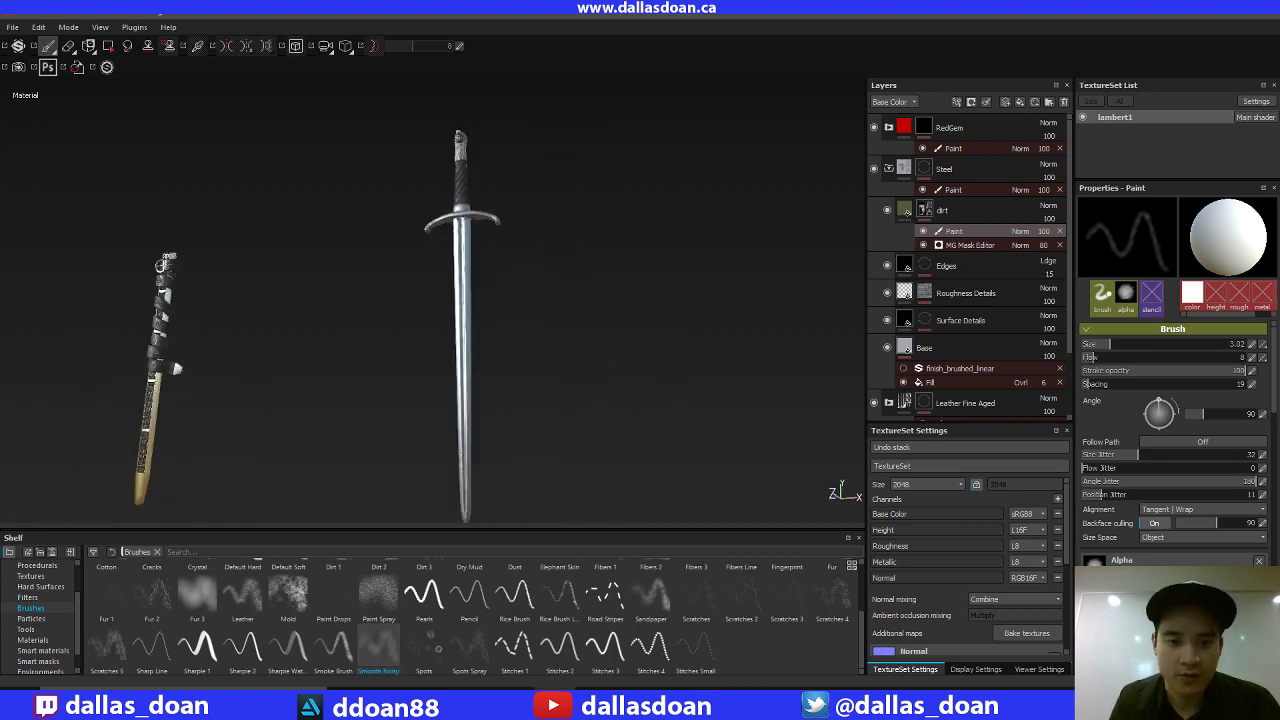
alt+right_drag(430, 300, 383, 360)
alt+drag(383, 360, 500, 330)
alt+middle_drag(534, 308, 574, 323)
alt+drag(574, 323, 612, 355)
alt+middle_drag(577, 291, 621, 304)
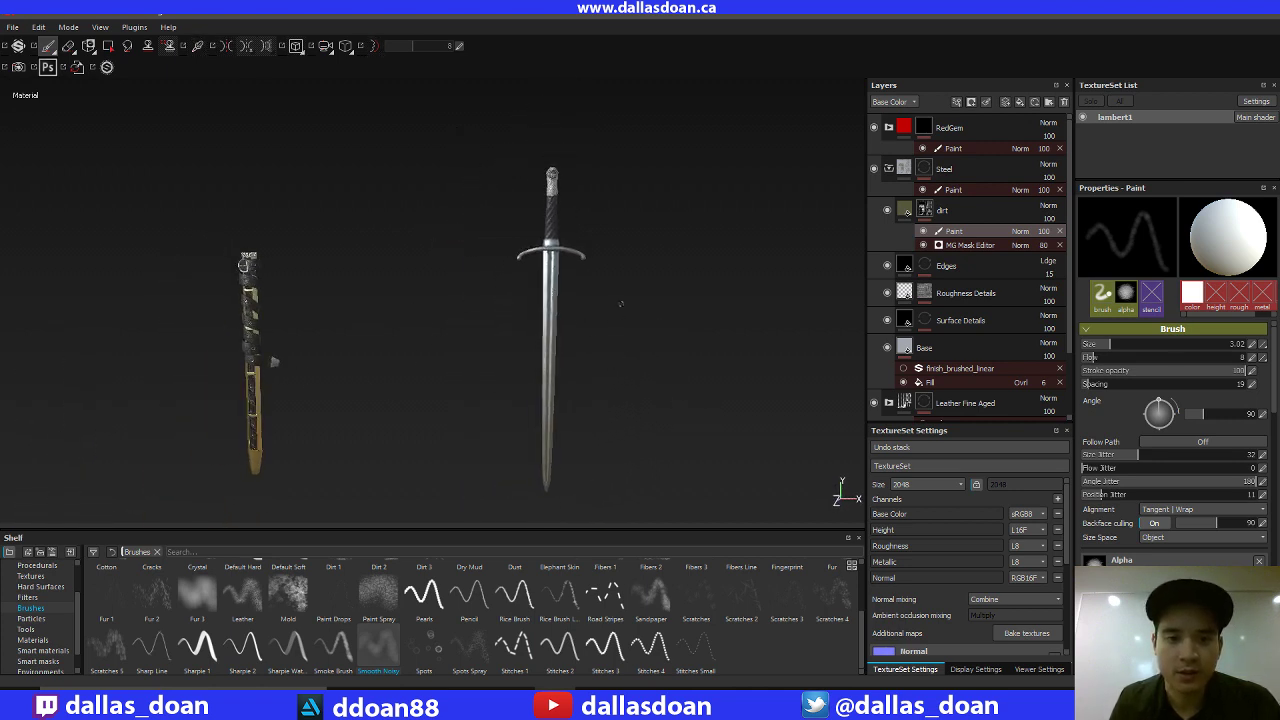
alt+drag(621, 304, 650, 258)
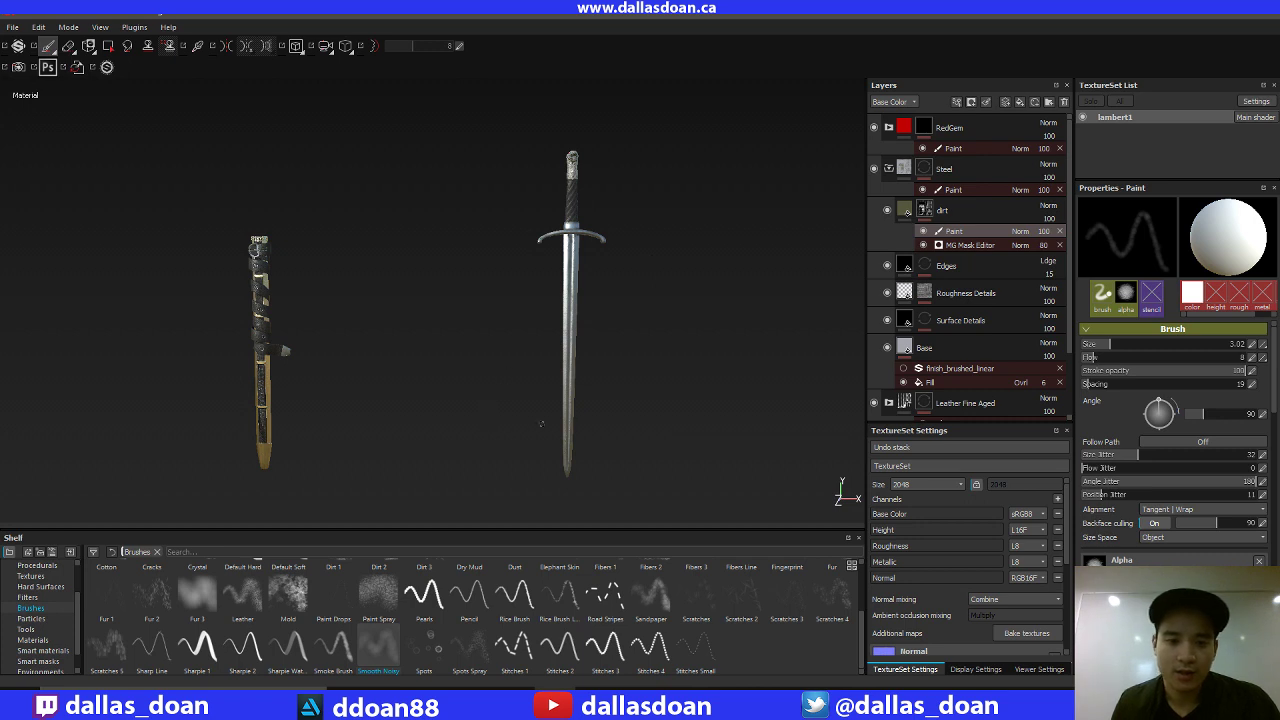
Examine the groove dirt below the guard at close range and judge it again from farther back.
alt+middle_drag(541, 424, 685, 431)
alt+right_drag(443, 408, 476, 543)
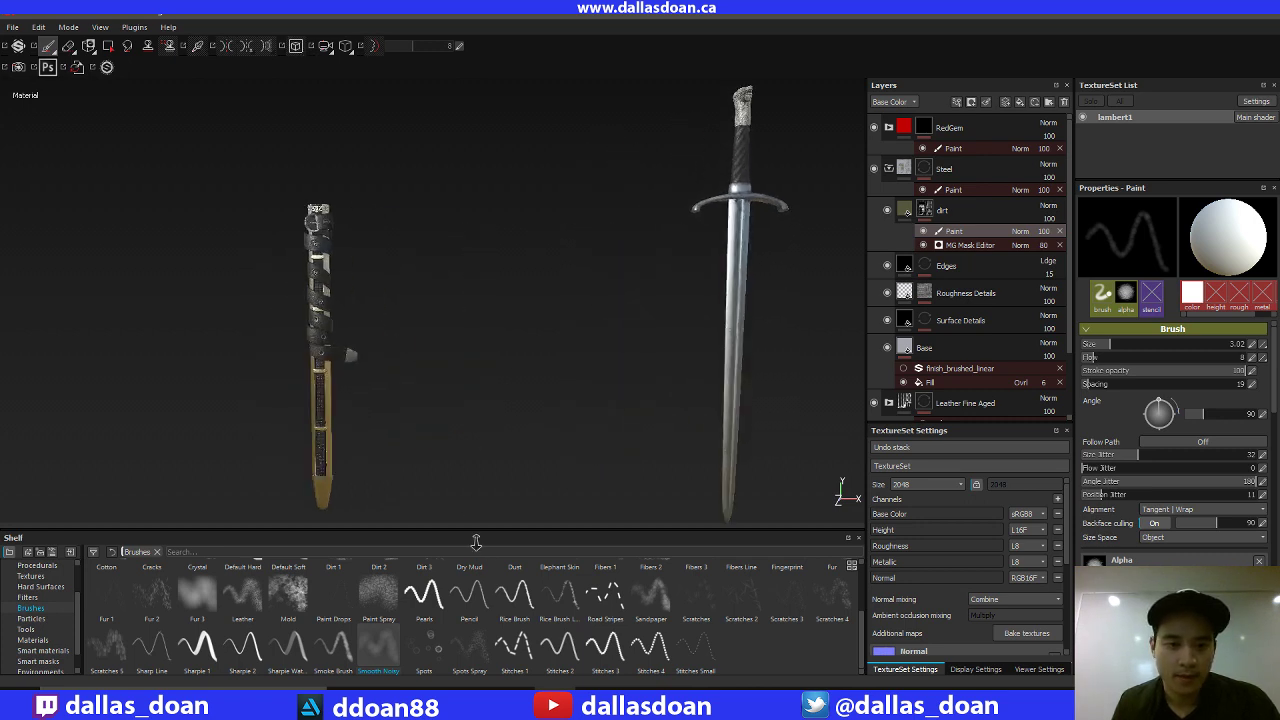
alt+drag(458, 421, 480, 402)
alt+middle_drag(480, 402, 385, 442)
alt+drag(519, 354, 549, 334)
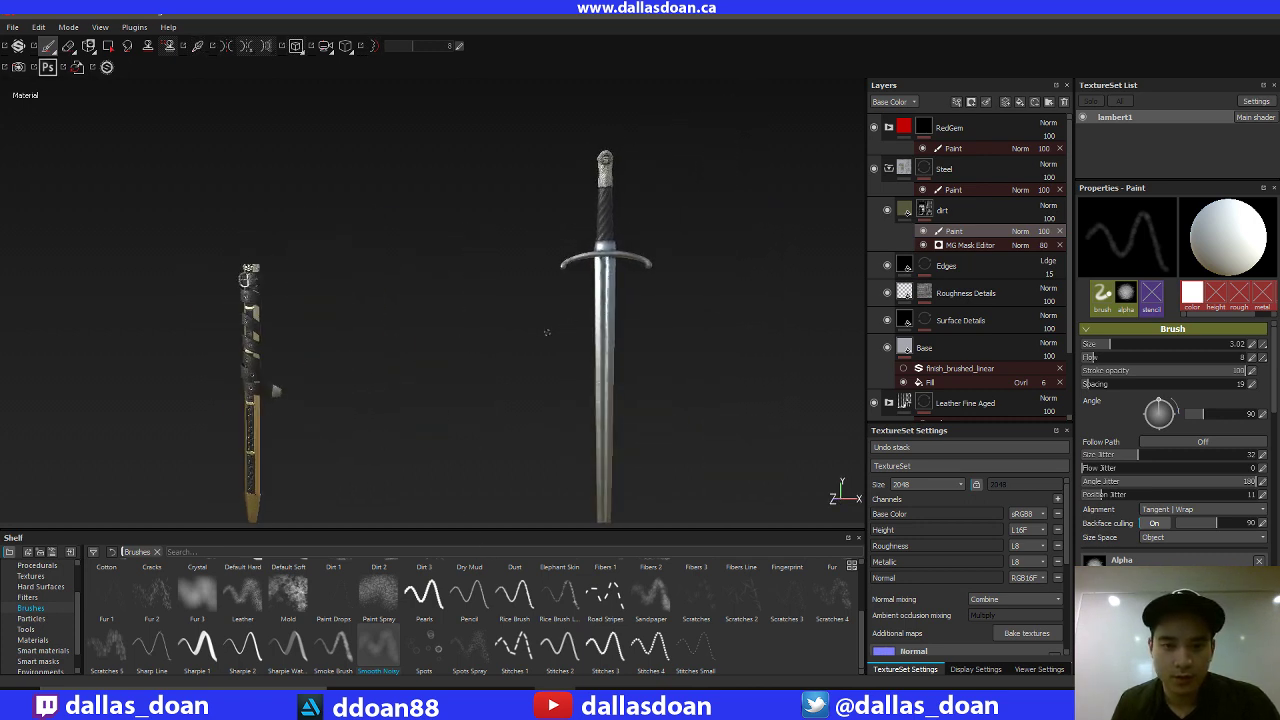
alt+middle_drag(549, 334, 443, 370)
alt+right_drag(543, 326, 570, 510)
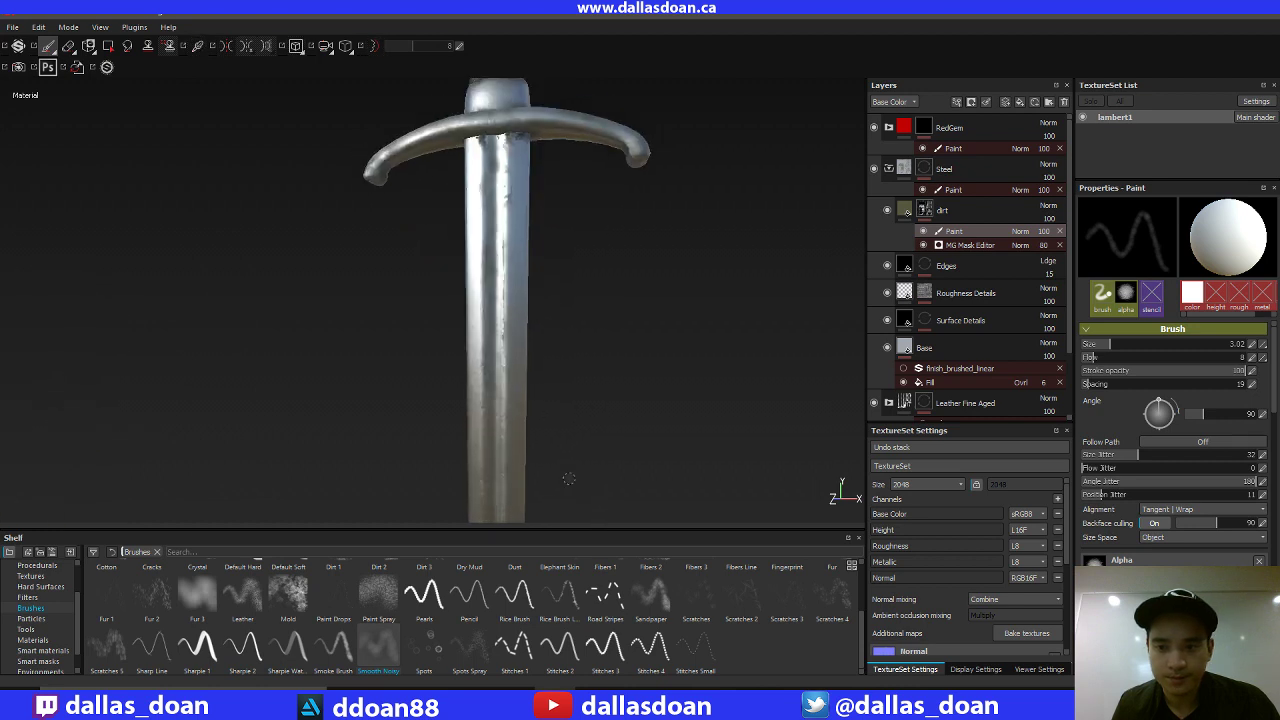
alt+middle_drag(536, 275, 553, 452)
alt+drag(629, 392, 525, 227)
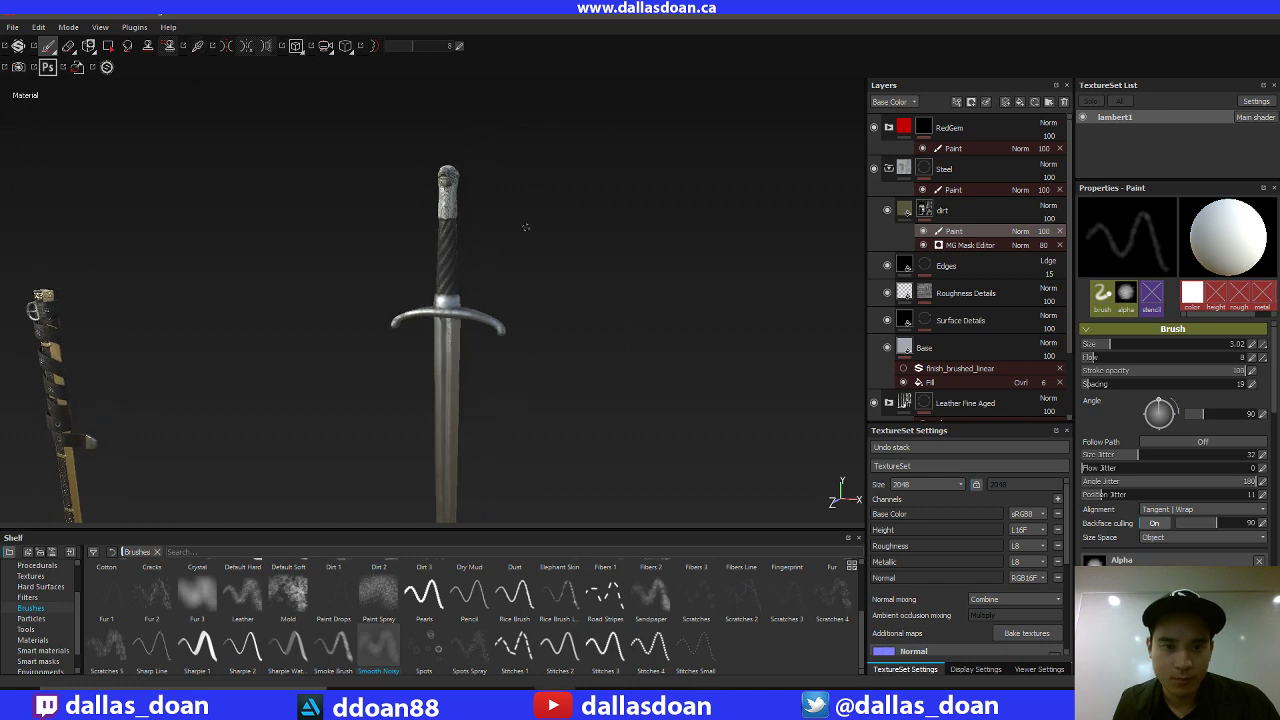
alt+middle_drag(633, 316, 662, 232)
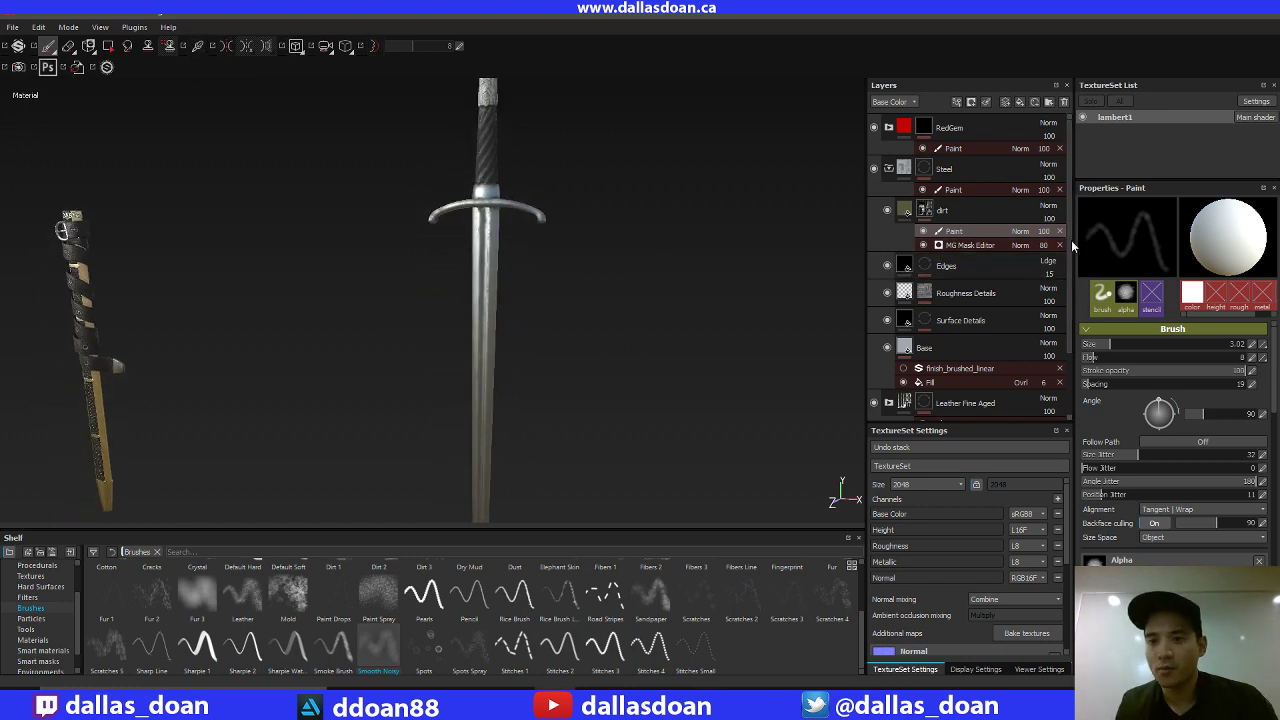
Look through the layer stack from RedGem down to Gold Armor with the sword and scabbard in view.
scroll(1064, 274, down, 1)
scroll(1064, 274, down, 3)
scroll(1040, 240, up, 4)
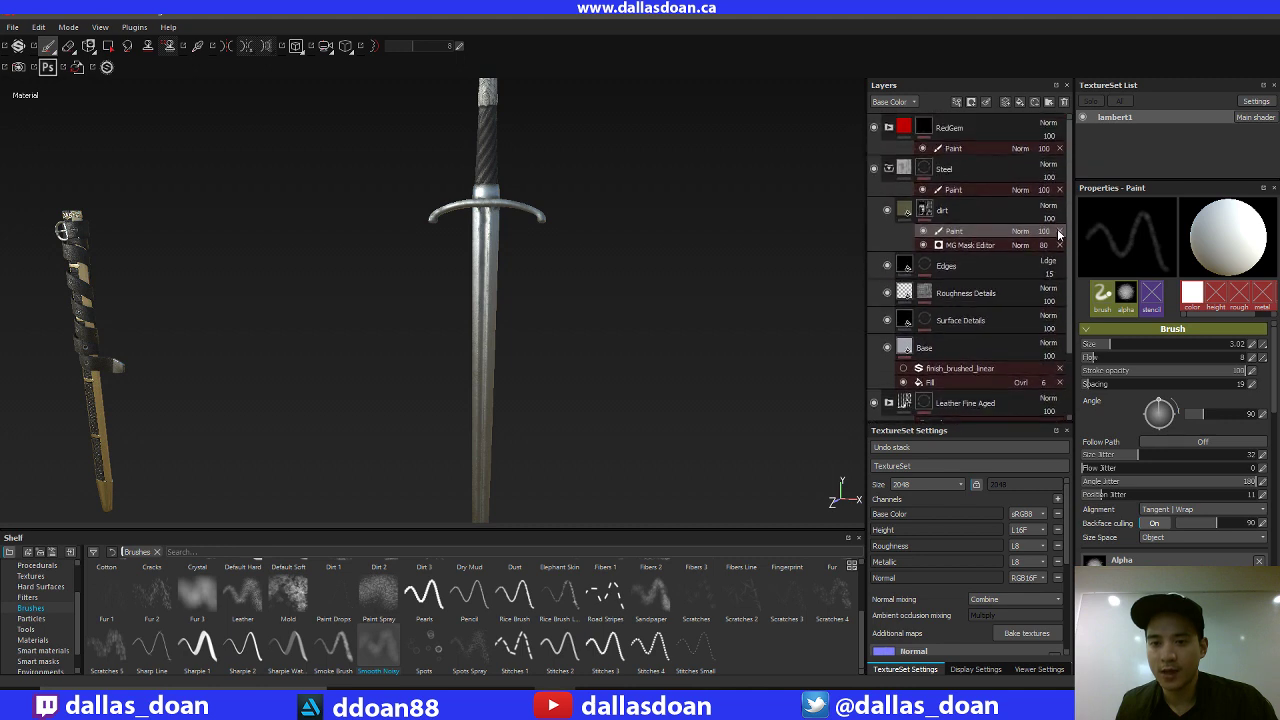
alt+middle_drag(479, 314, 483, 254)
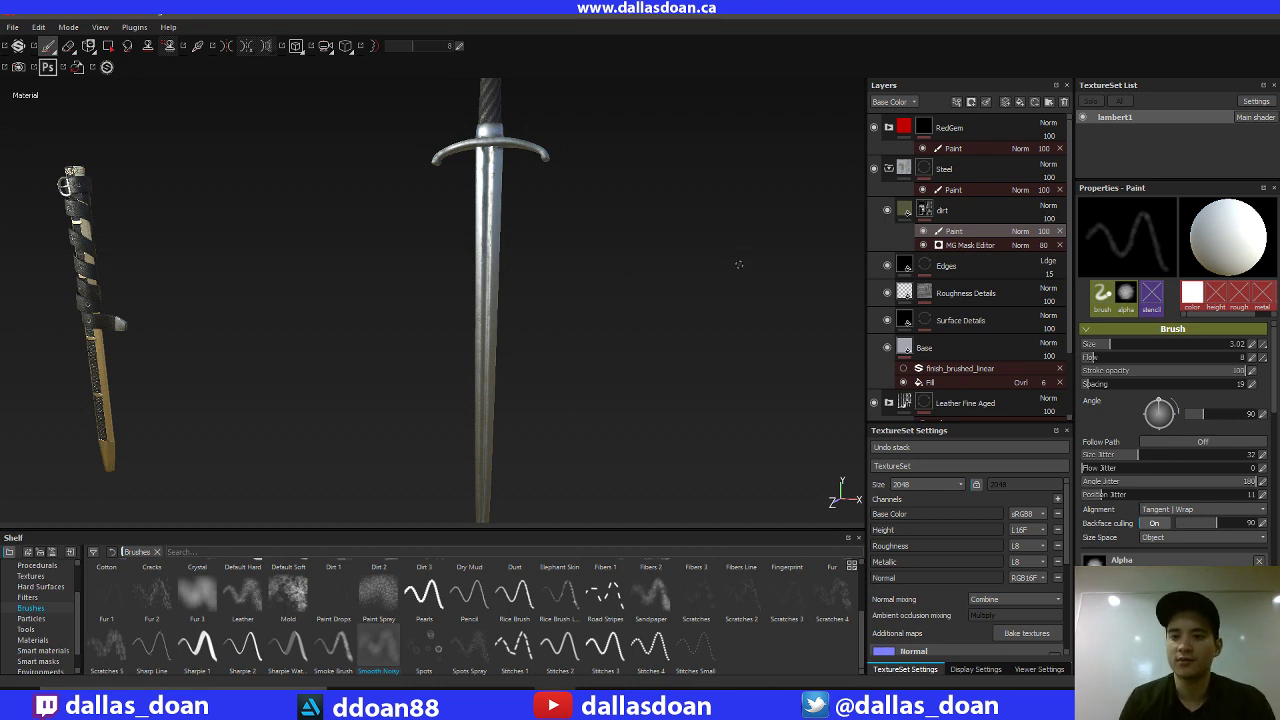
alt+middle_drag(739, 264, 729, 284)
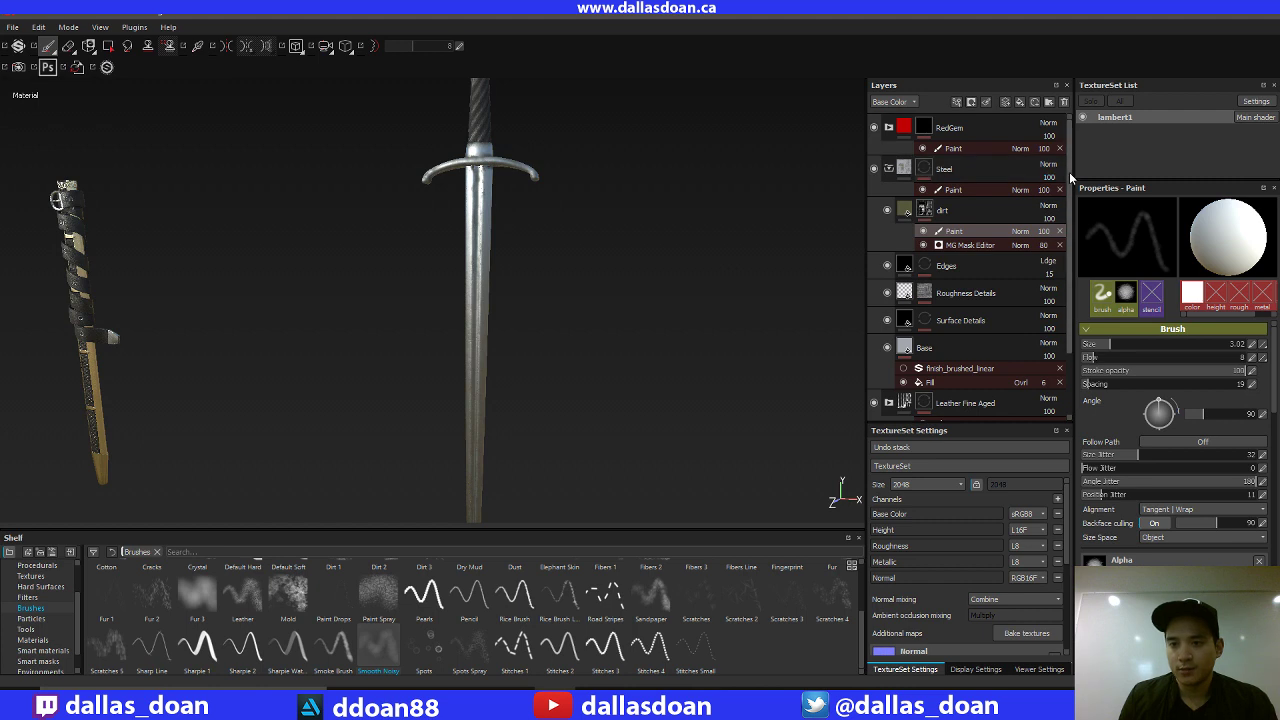
drag(1069, 172, 1070, 240)
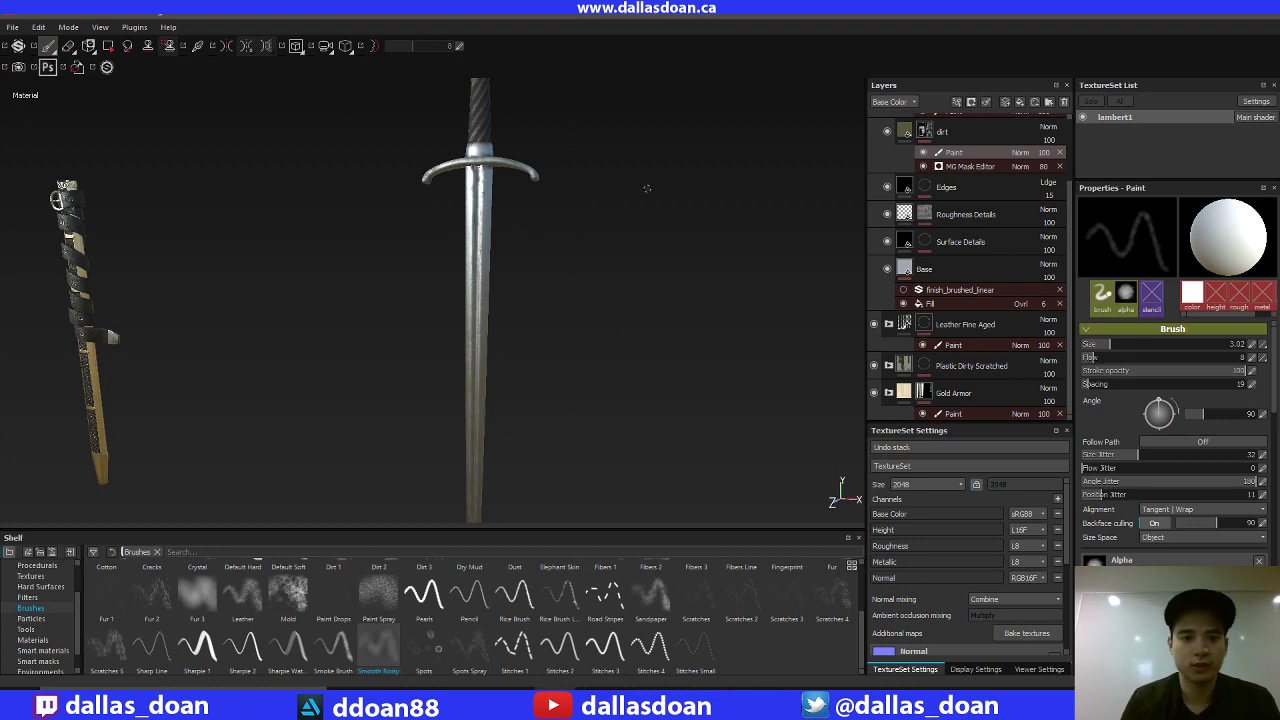
Examine the pommel, grip, guard and upper blade of the sword at close range from several angles.
alt+middle_drag(617, 277, 669, 264)
alt+drag(669, 240, 634, 229)
alt+middle_drag(634, 229, 659, 385)
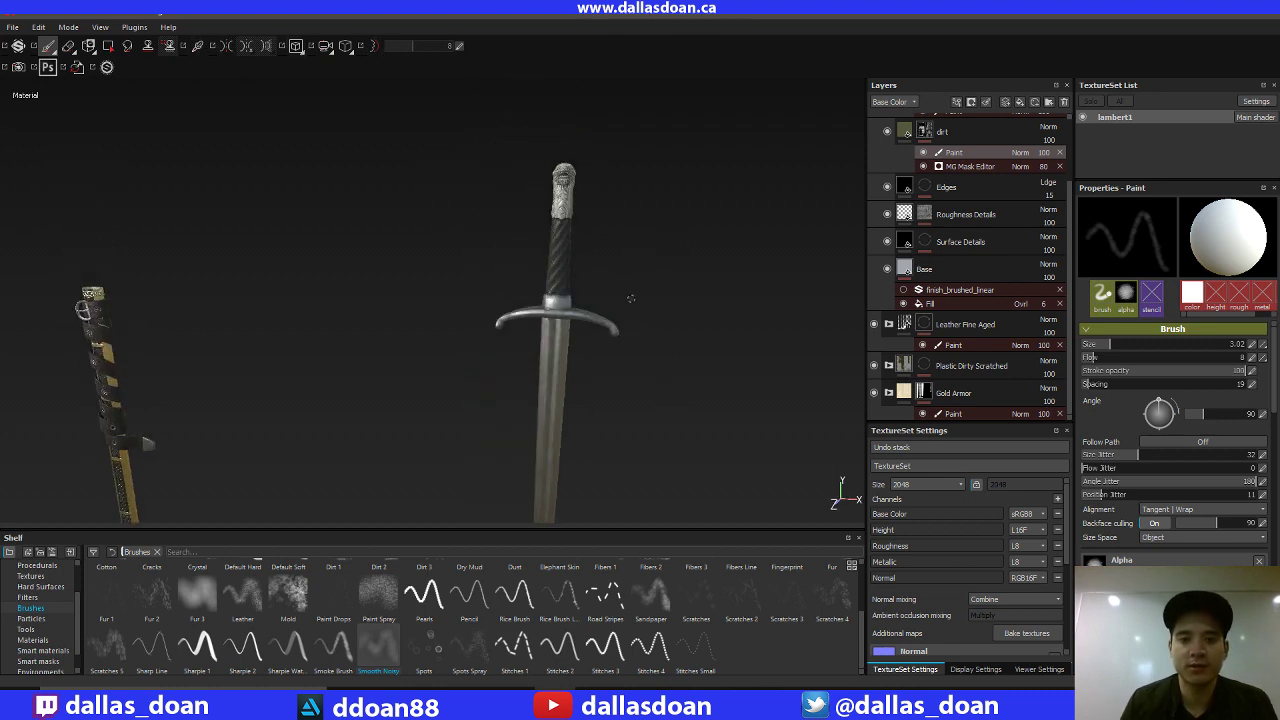
alt+drag(631, 298, 582, 294)
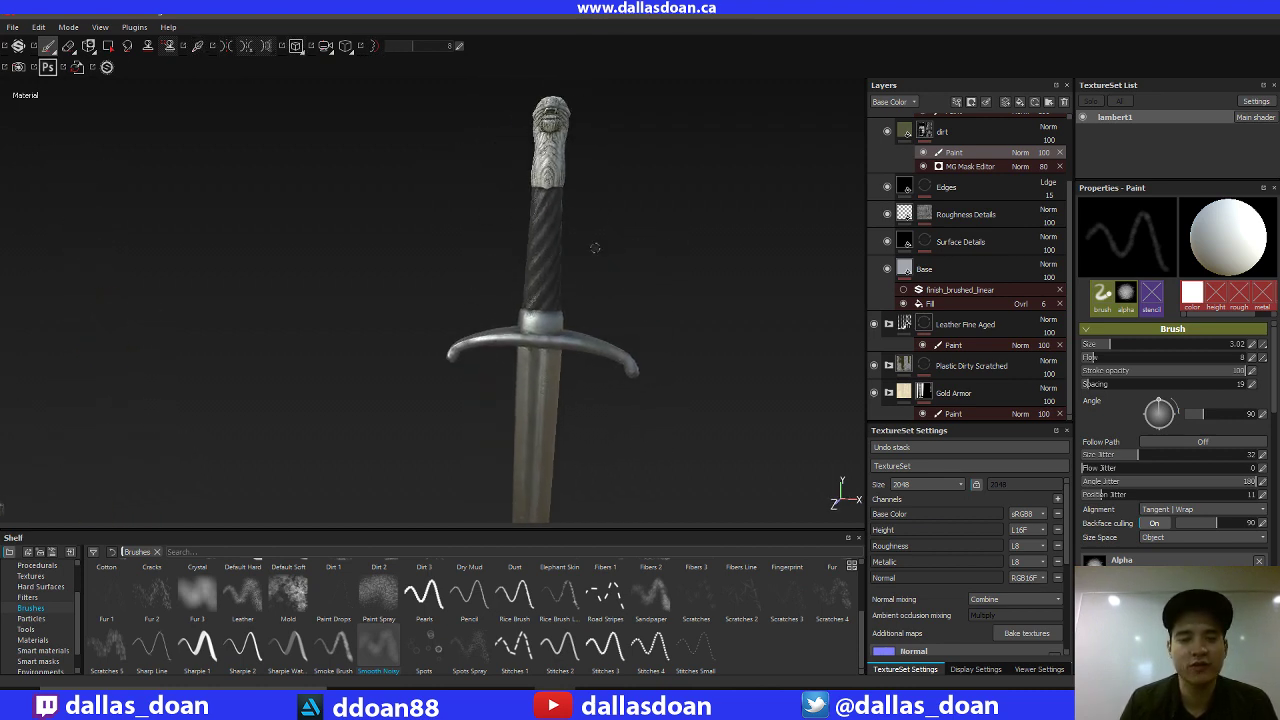
alt+right_drag(595, 248, 648, 451)
alt+middle_drag(648, 266, 629, 235)
mouse_move(645, 318)
alt+mouse_down()
mouse_move(640, 289)
mouse_move(653, 303)
alt+mouse_up()
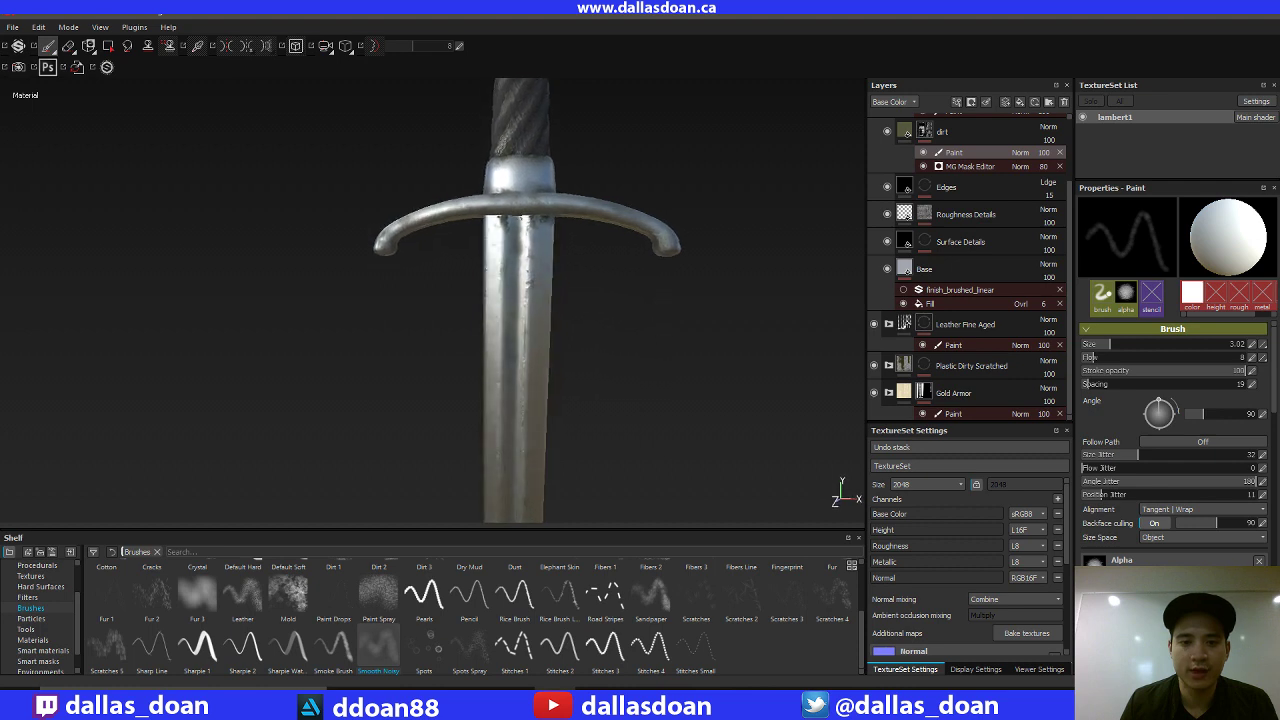
alt+right_drag(640, 325, 617, 302)
mouse_move(617, 302)
alt+mouse_down()
mouse_move(588, 258)
mouse_move(611, 320)
alt+mouse_up()
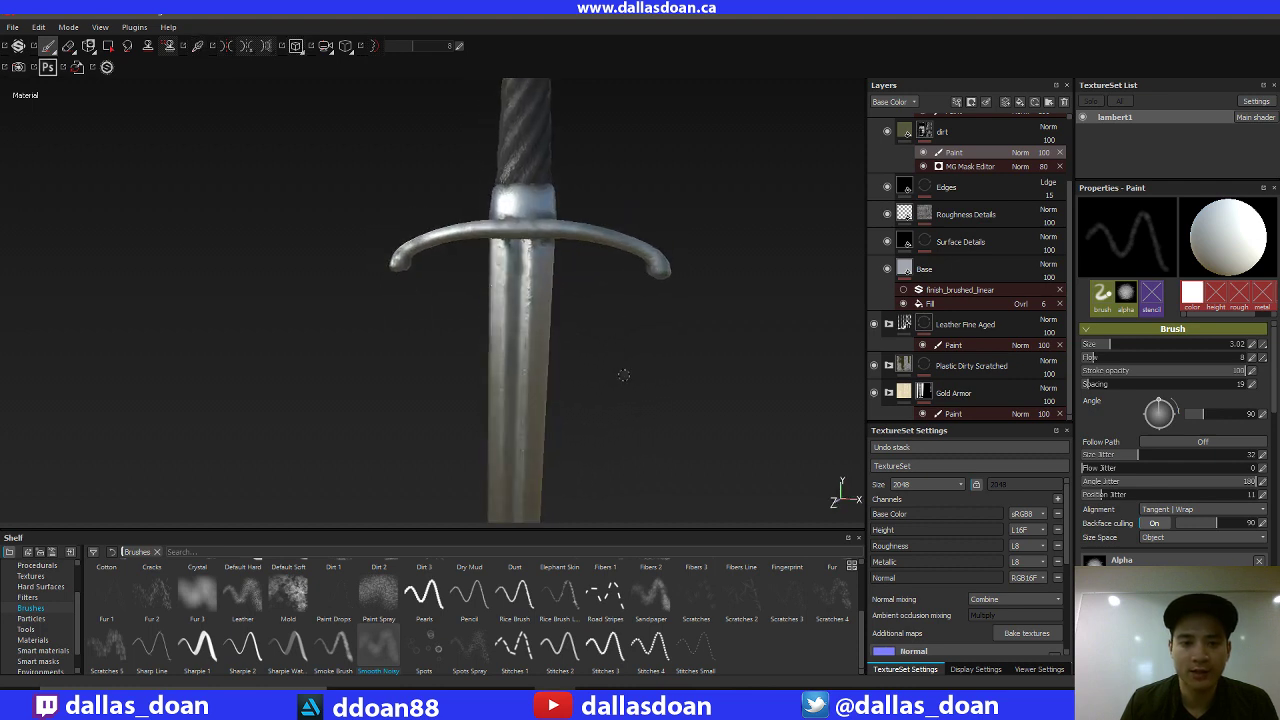
View the whole sword beside its scabbard and compare the two under different angles.
alt+right_drag(623, 375, 558, 388)
alt+middle_drag(541, 472, 517, 366)
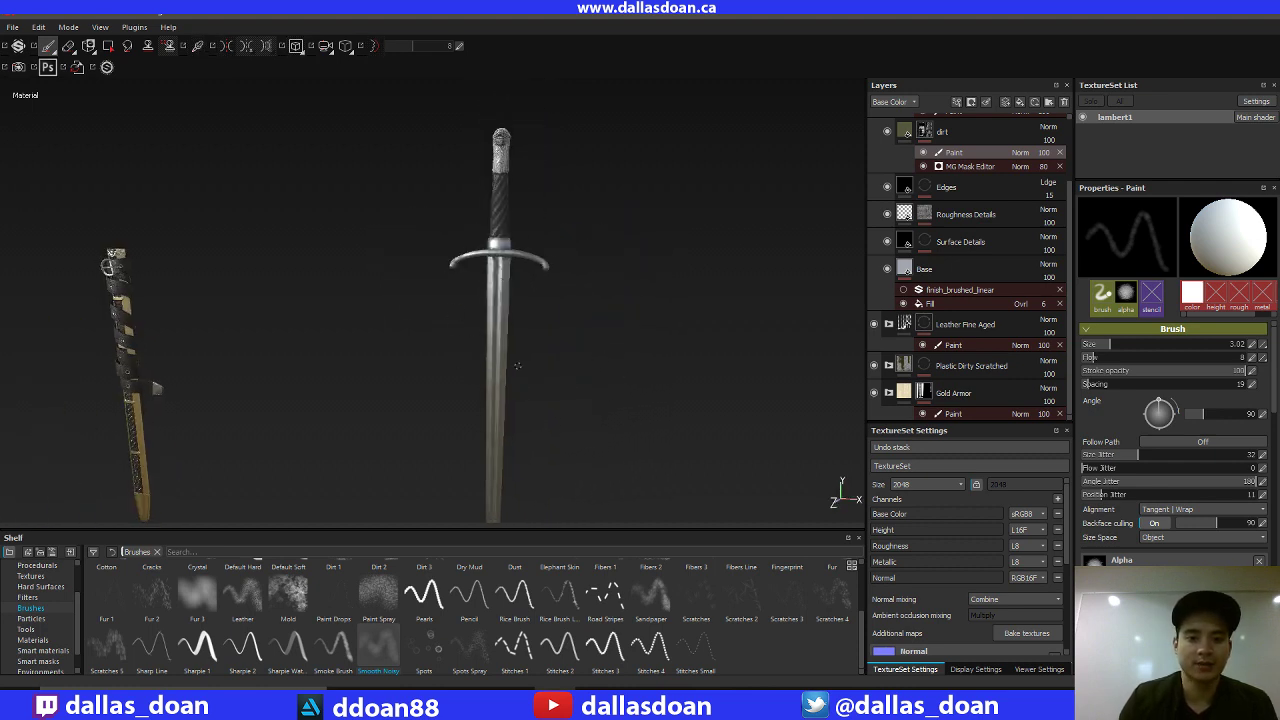
alt+drag(517, 366, 578, 332)
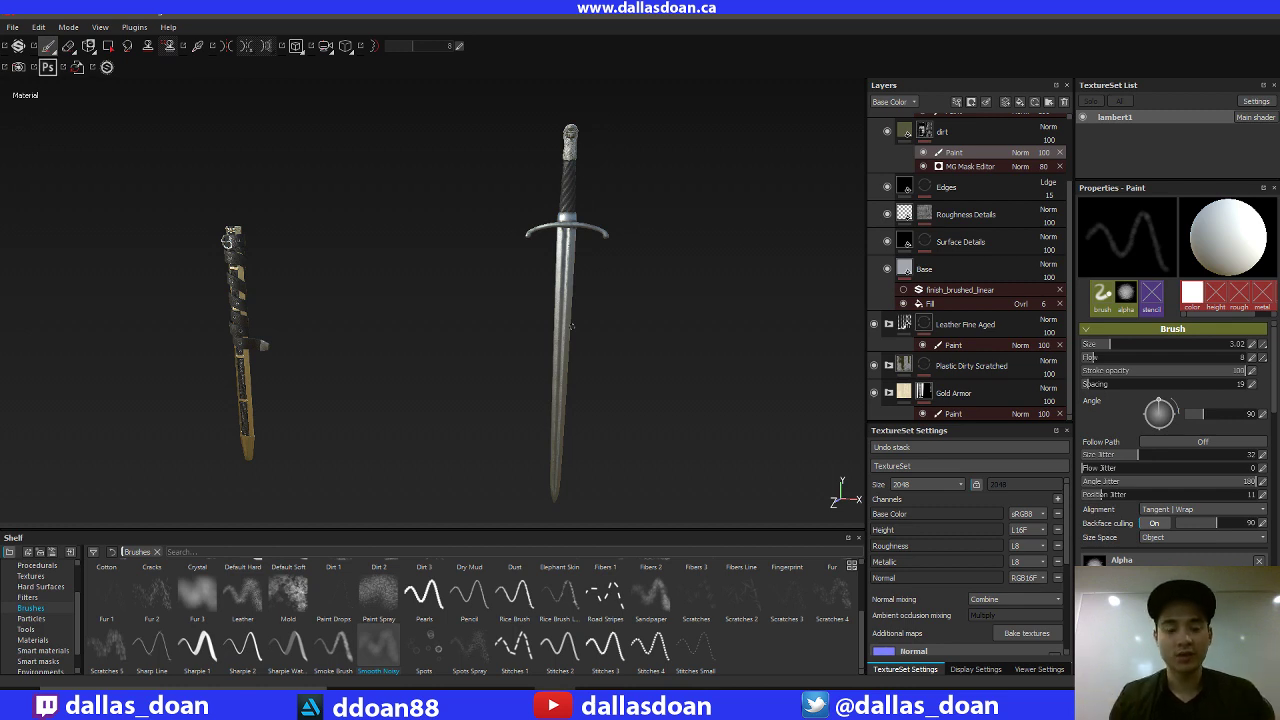
middle_drag(645, 357, 628, 348)
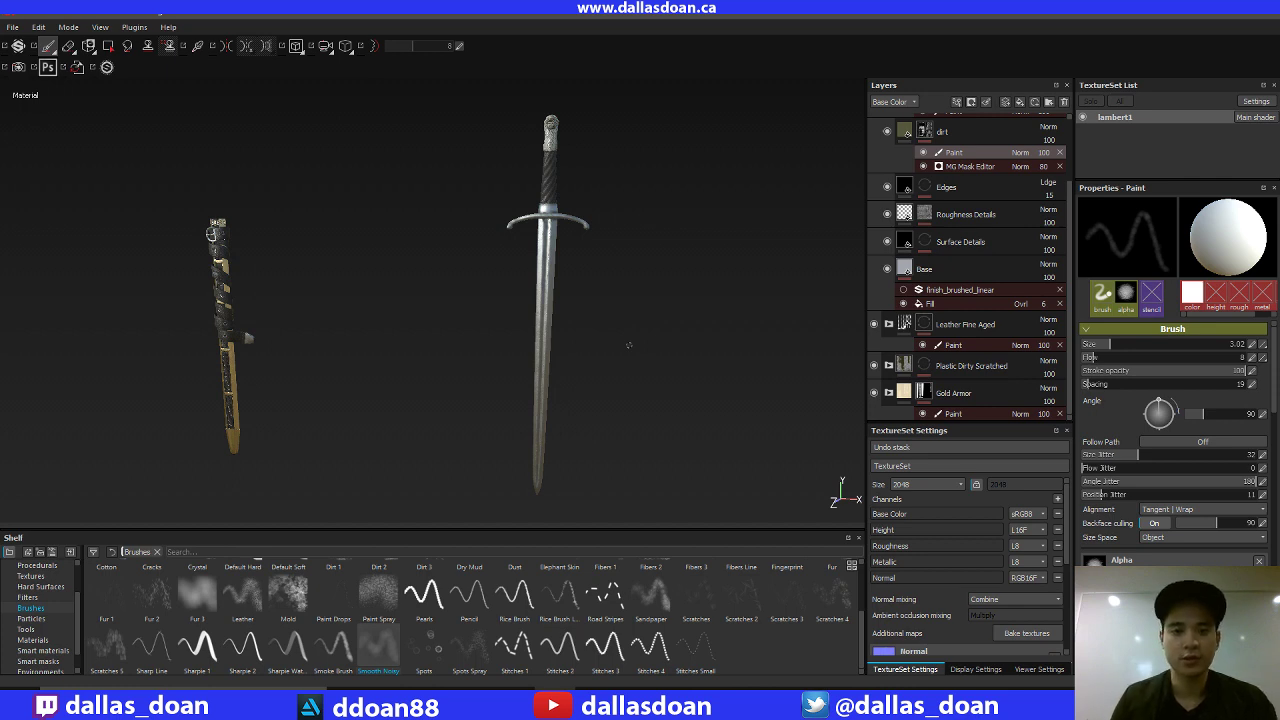
alt+drag(724, 289, 697, 288)
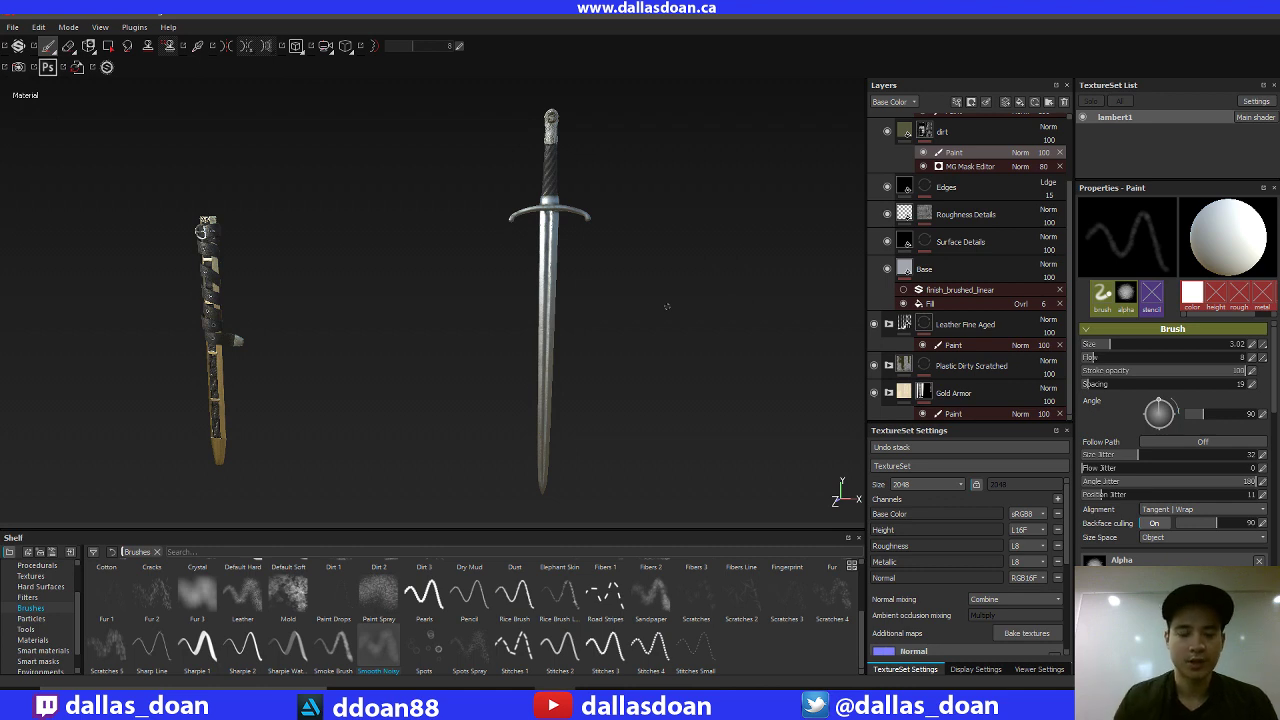
Inspect the guard and upper blade up close, checking how the steel reflects light as the view turns.
alt+middle_drag(600, 348, 603, 377)
alt+right_drag(609, 343, 614, 524)
alt+right_drag(609, 423, 643, 545)
mouse_move(560, 405)
alt+mouse_down()
mouse_move(583, 380)
mouse_move(624, 483)
mouse_move(631, 325)
mouse_move(614, 332)
alt+mouse_up()
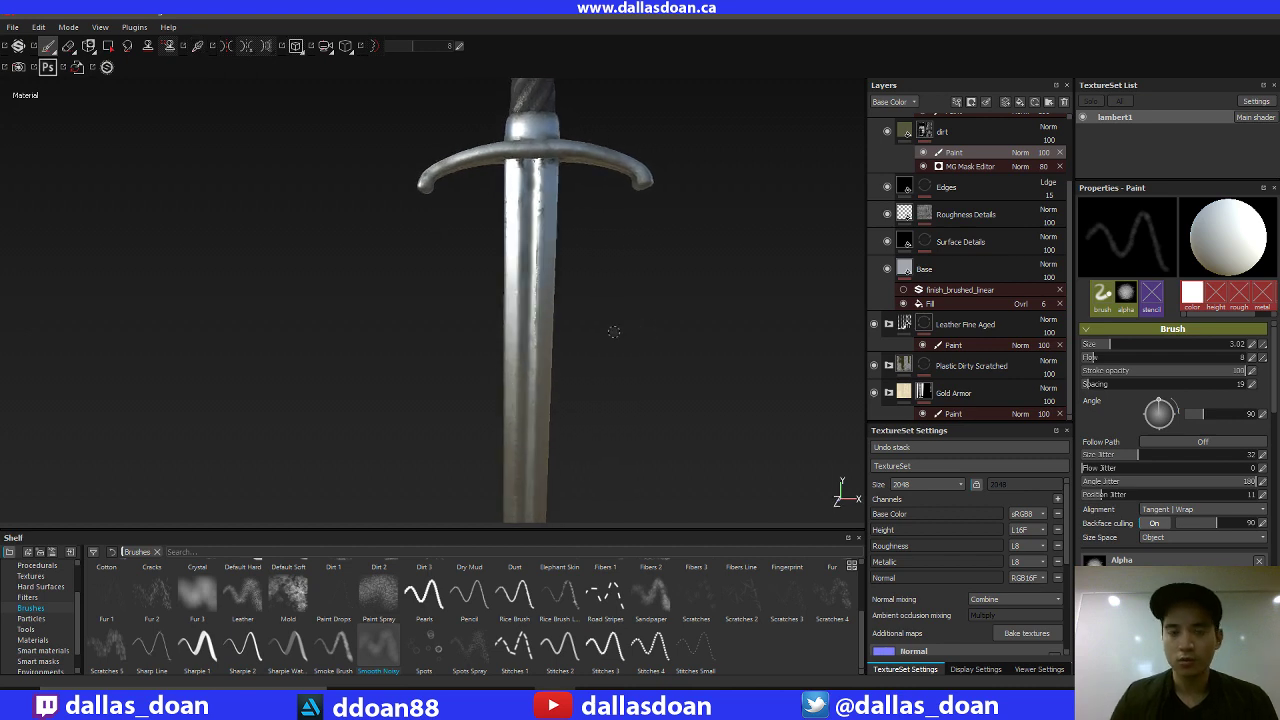
alt+drag(754, 248, 492, 240)
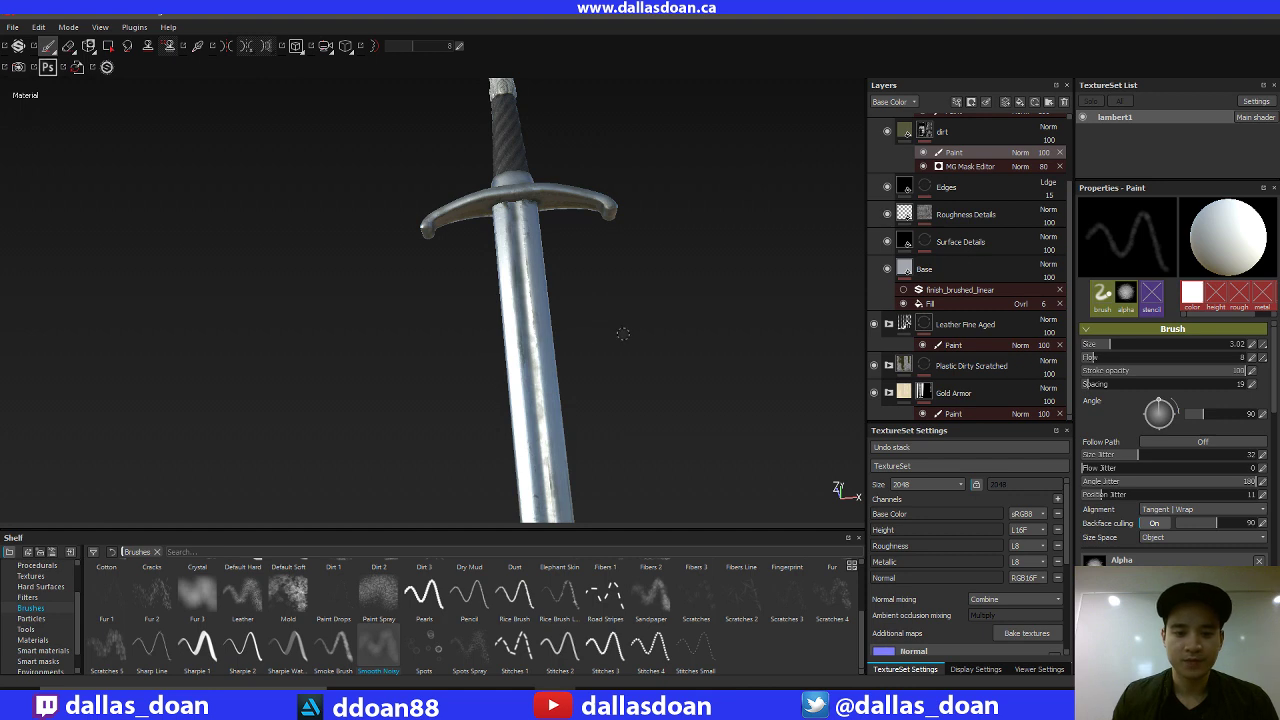
alt+drag(623, 334, 643, 303)
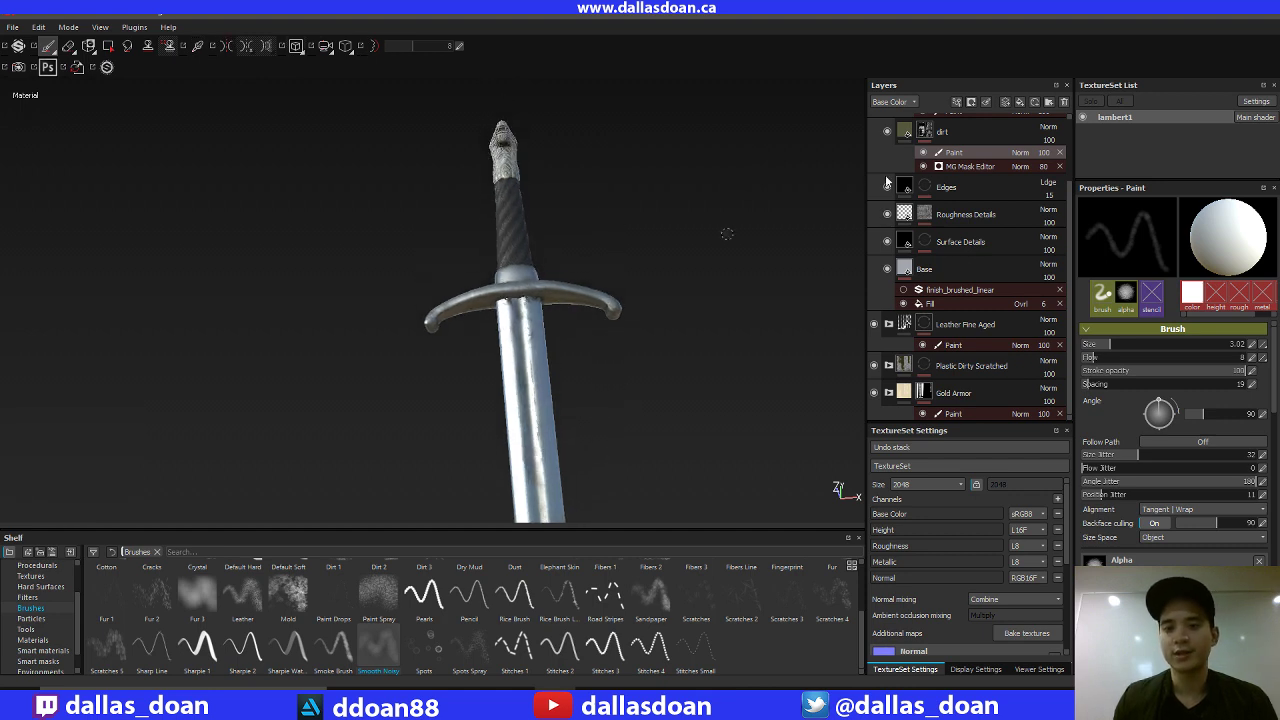
Collapse the Steel folder and review the layers inside the Leather Fine Aged and Plastic Dirty Scratched folders.
scroll(1062, 121, up, 3)
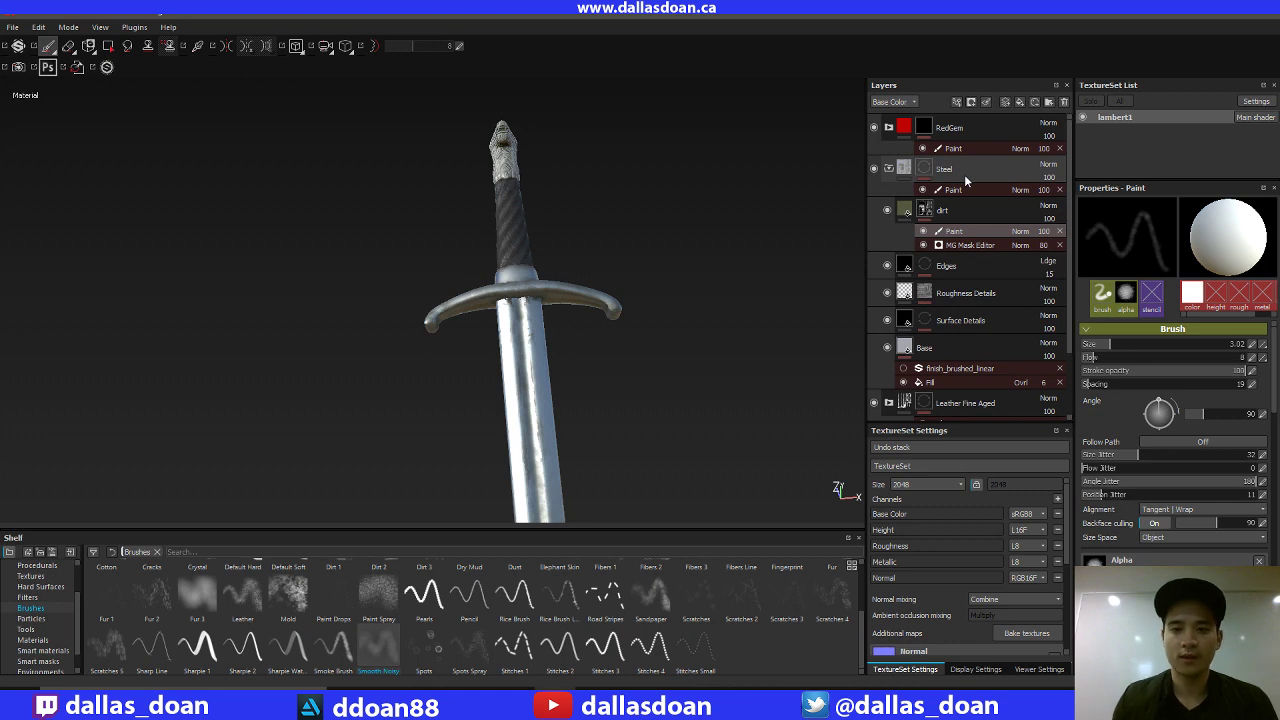
click(889, 169)
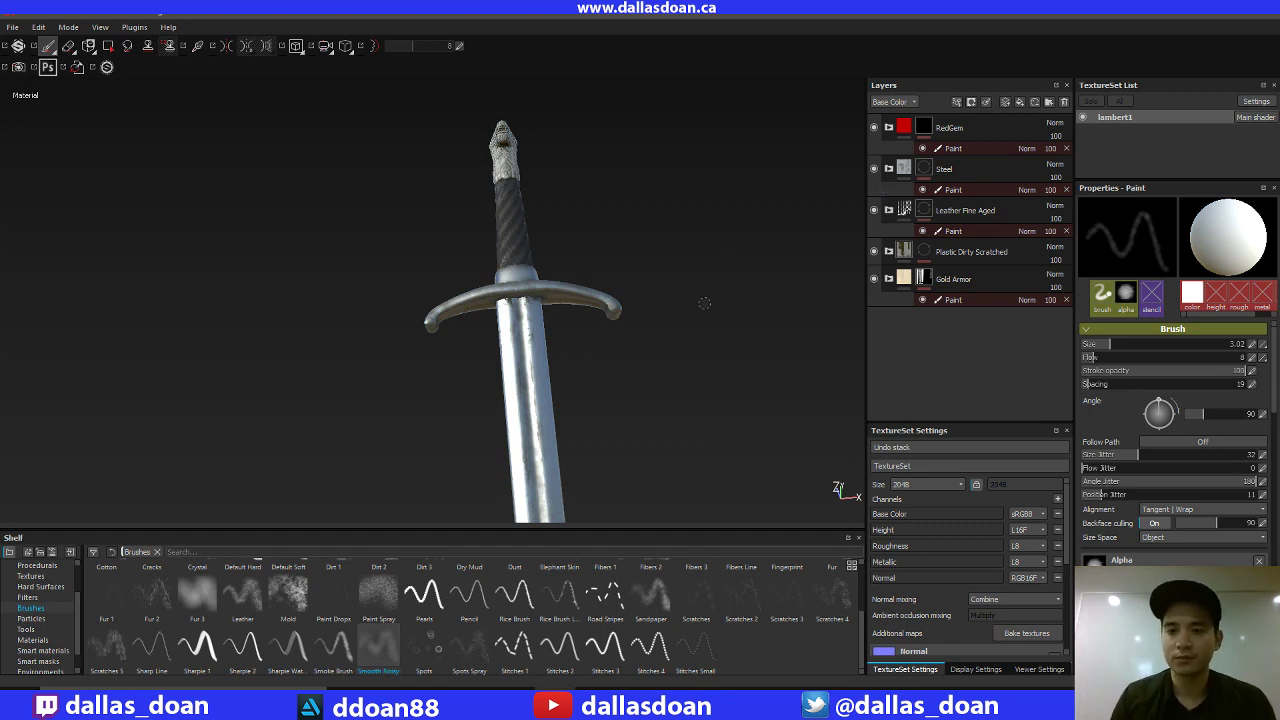
click(888, 210)
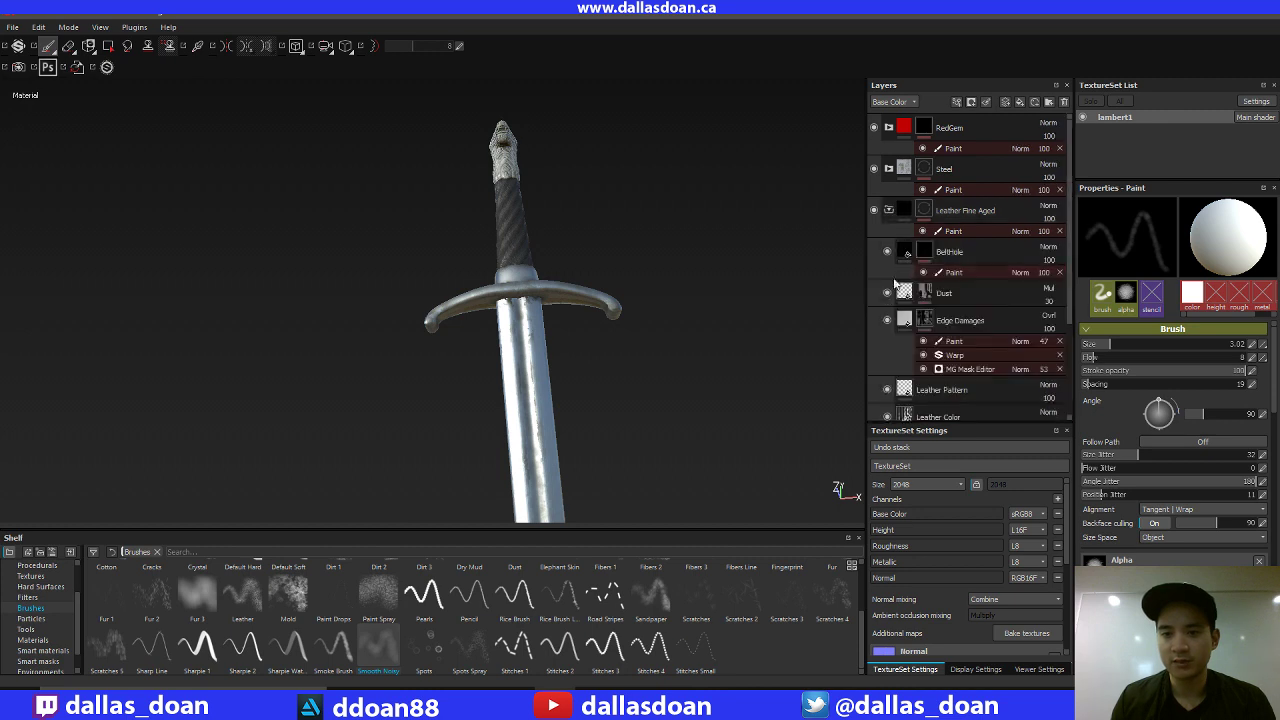
scroll(1068, 270, down, 1)
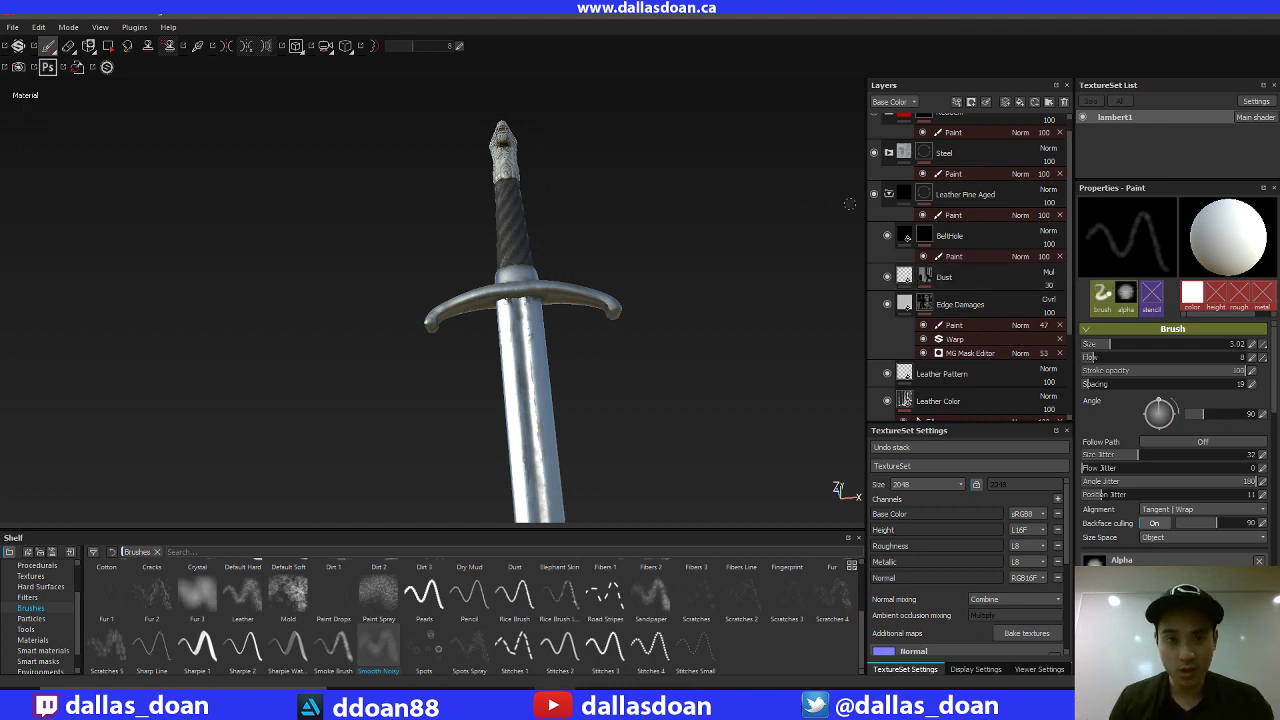
scroll(1068, 191, up, 1)
scroll(1067, 204, down, 1)
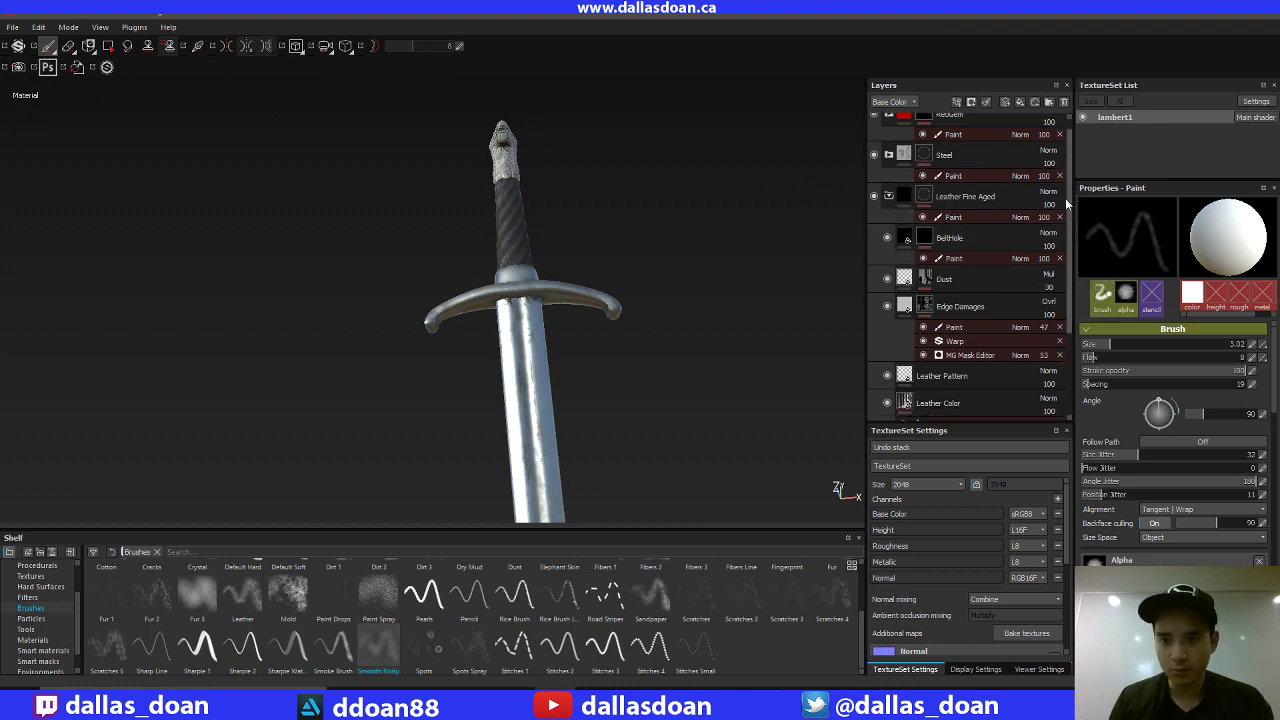
scroll(1067, 224, down, 1)
scroll(1063, 200, up, 2)
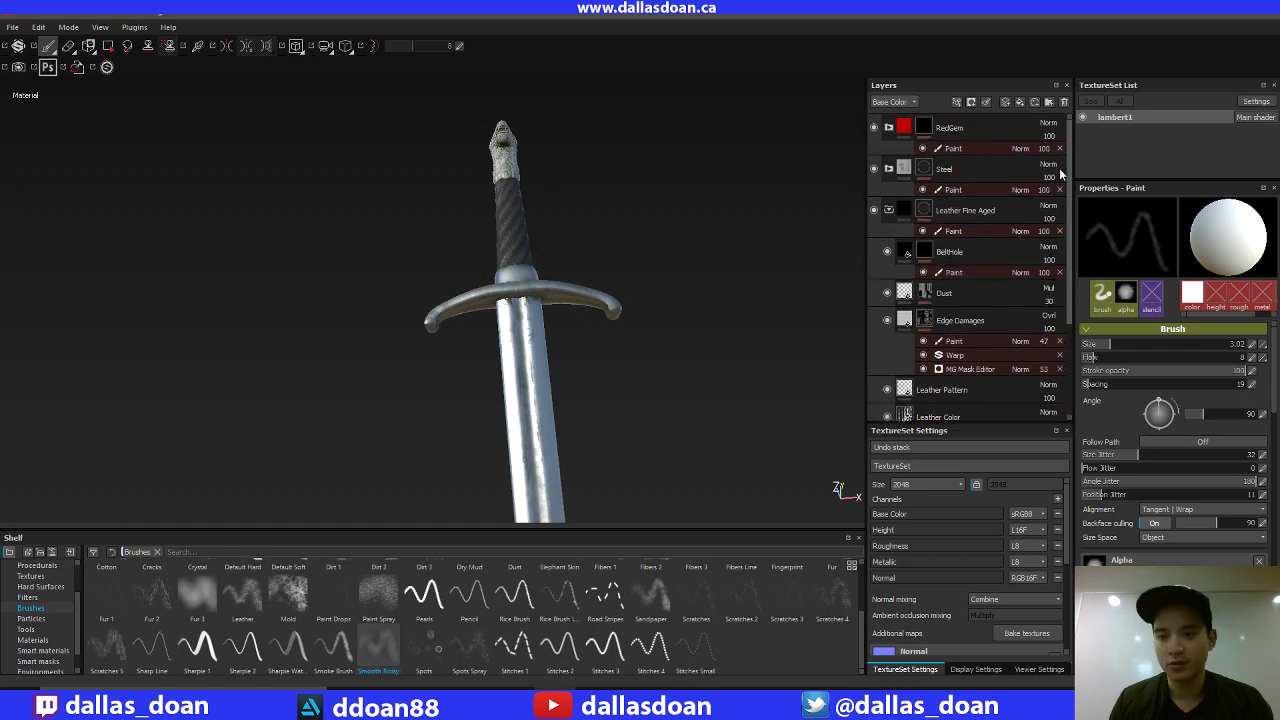
scroll(1060, 190, down, 2)
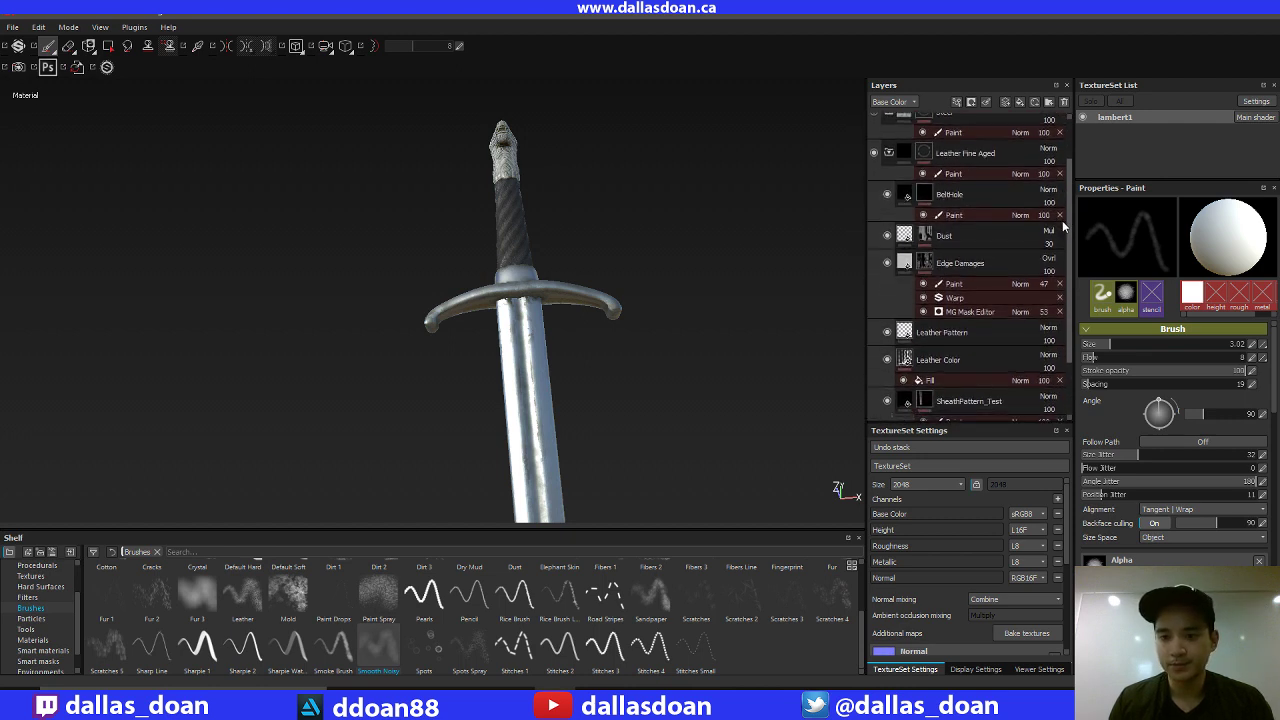
scroll(1062, 212, up, 2)
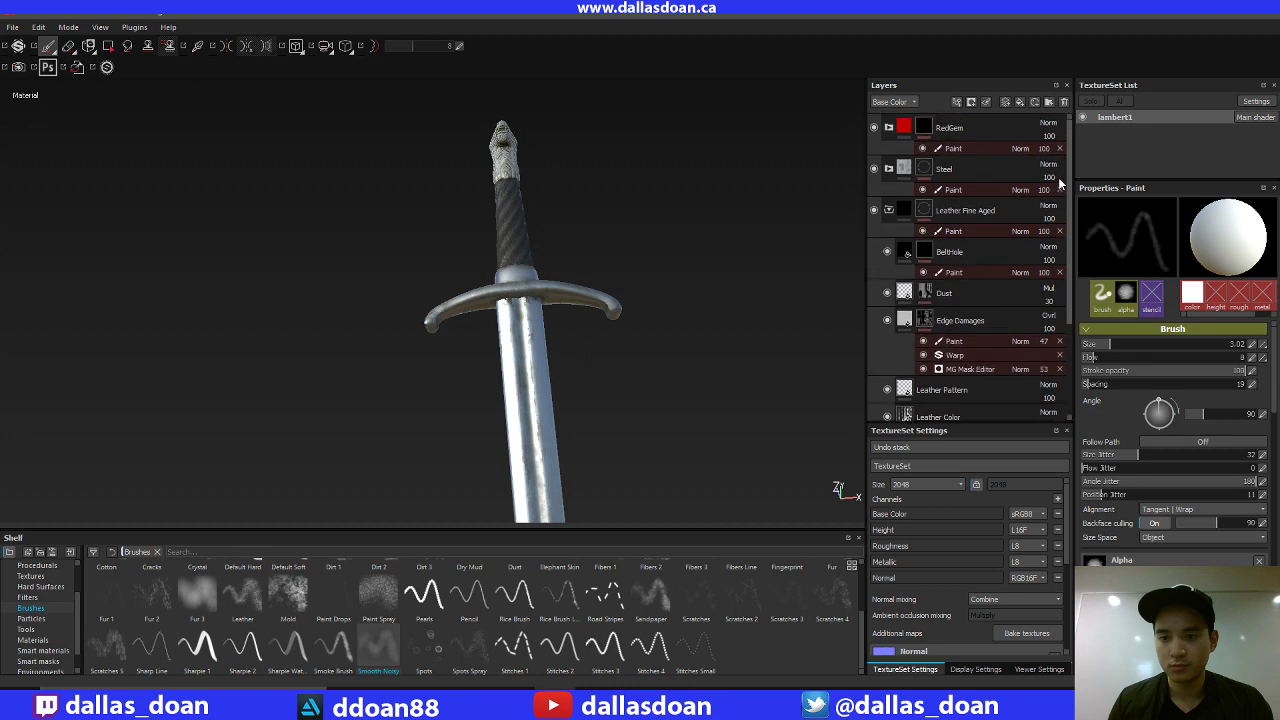
click(889, 210)
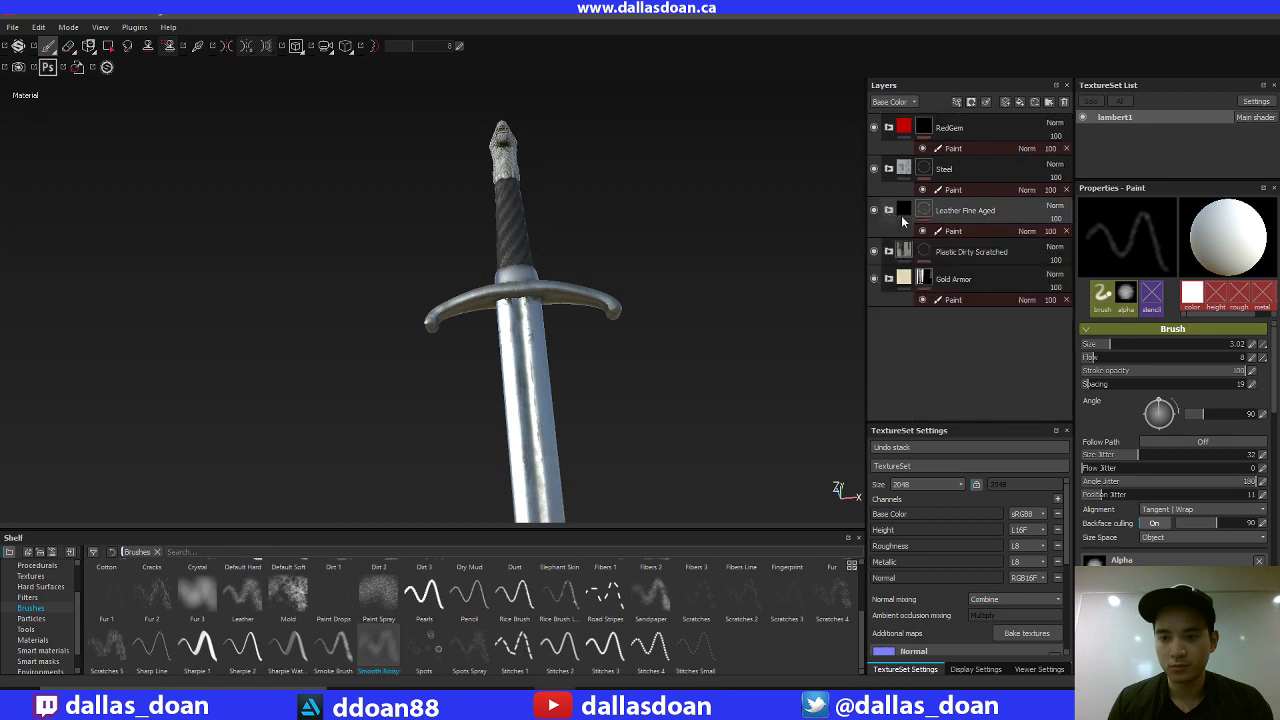
click(888, 251)
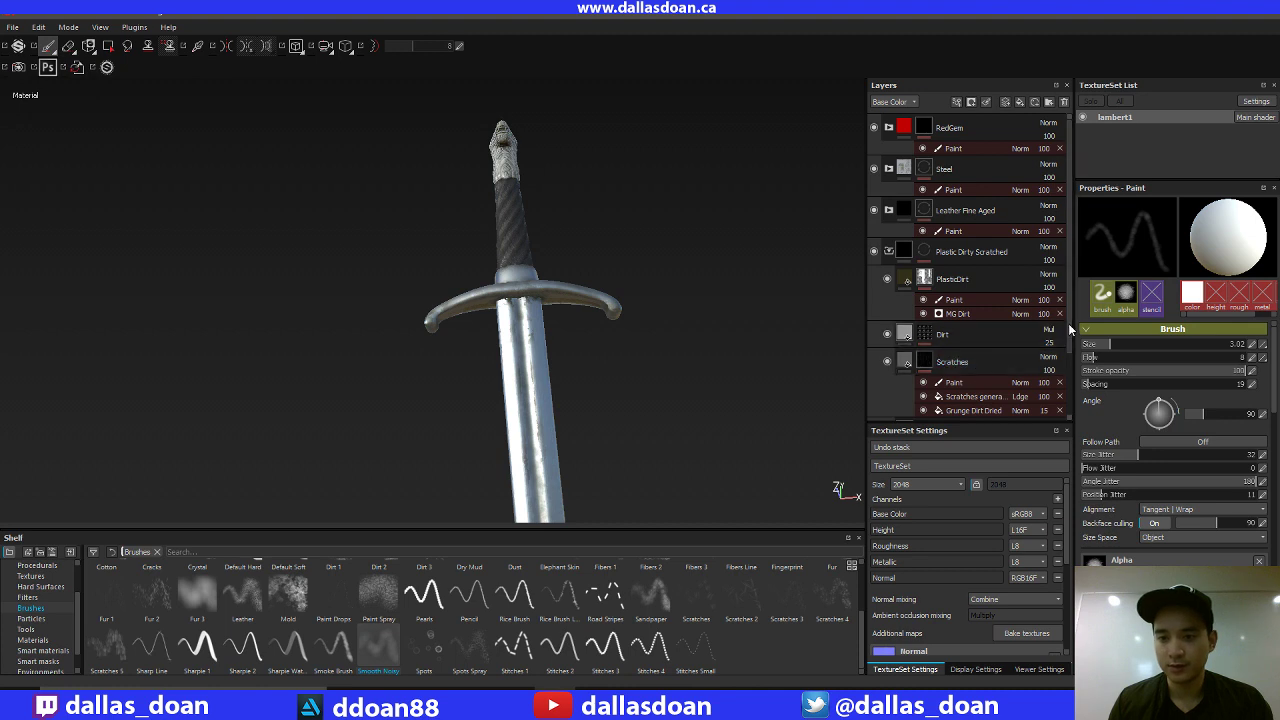
scroll(1064, 340, down, 3)
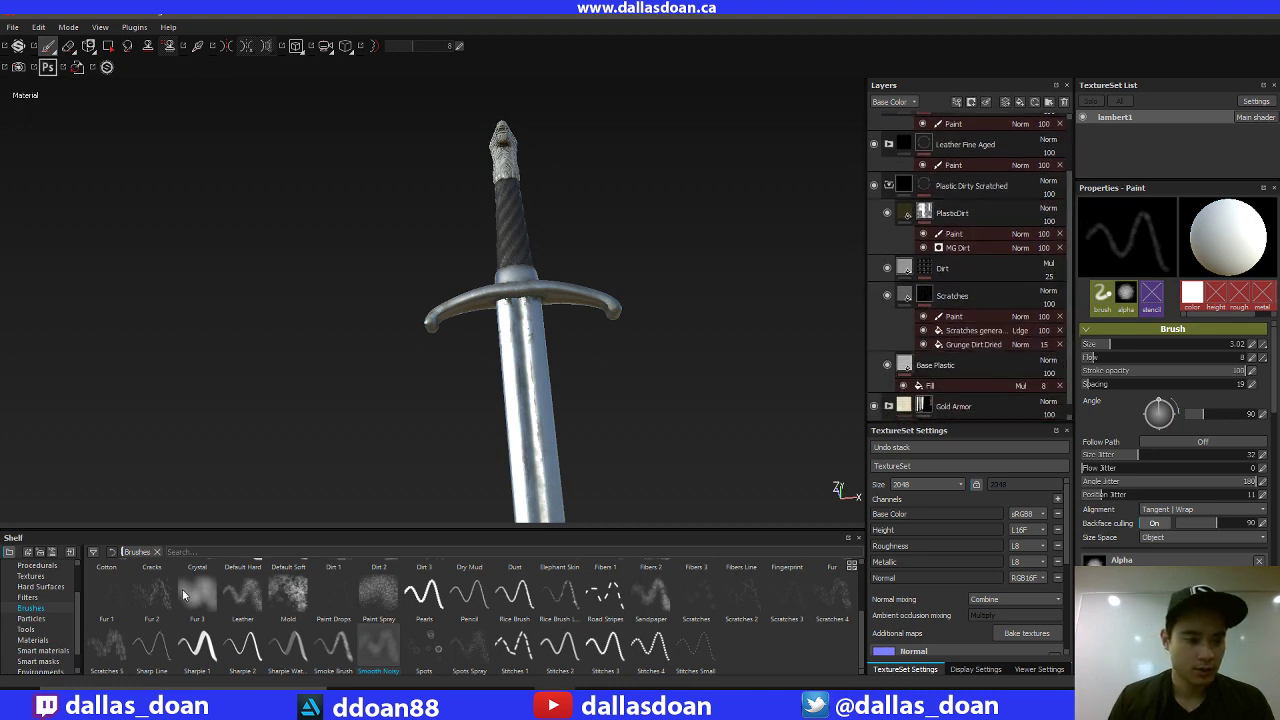
Show the smart masks in the shelf and browse to the stain and surface wear masks.
scroll(70, 617, down, 1)
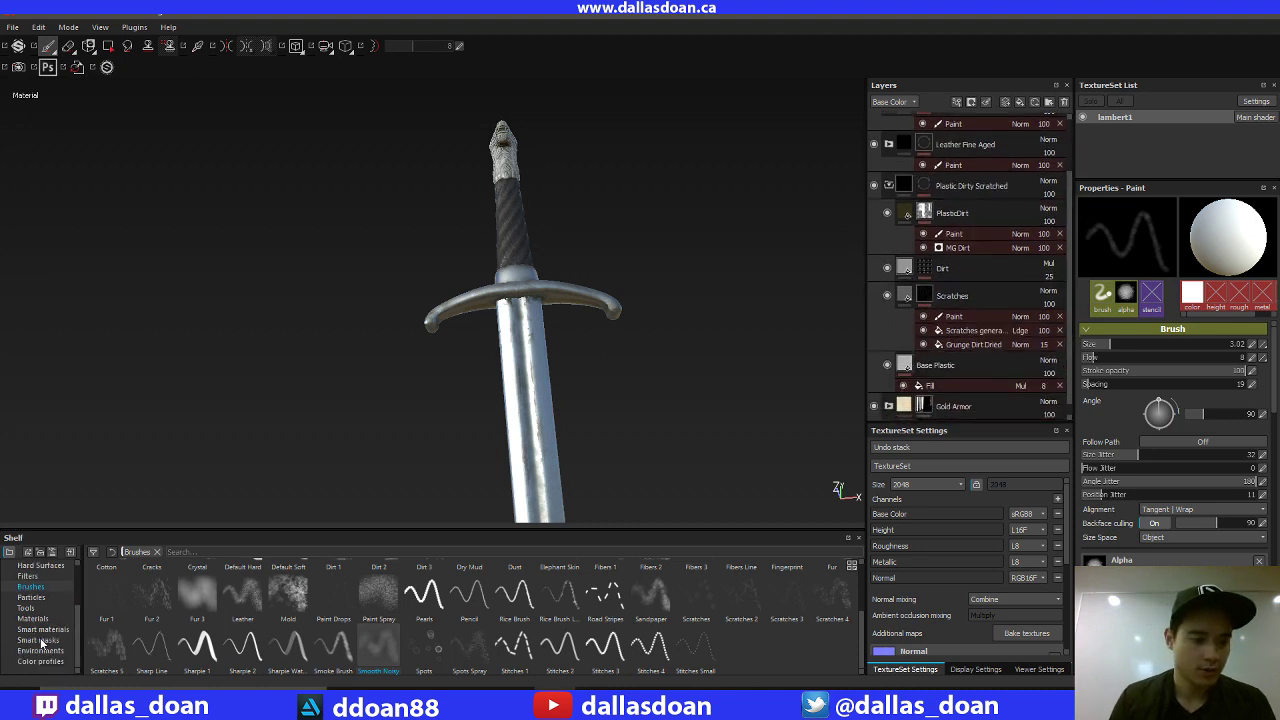
click(42, 644)
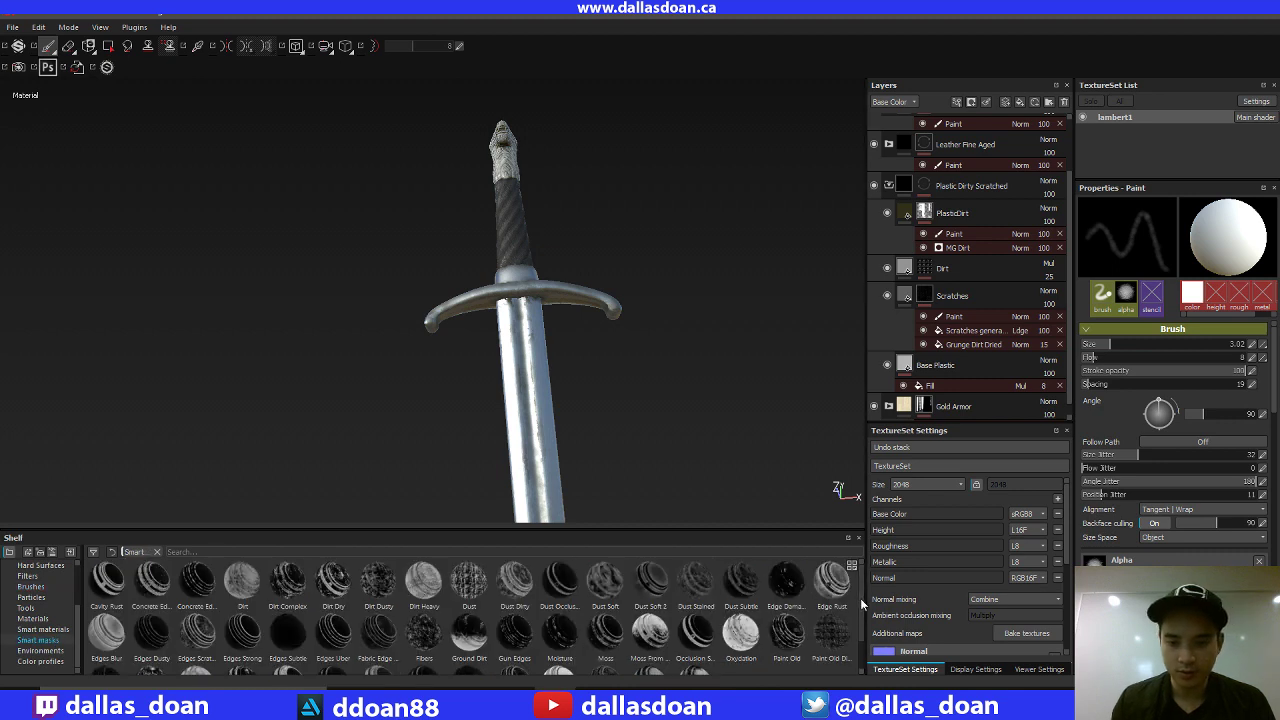
drag(860, 601, 854, 633)
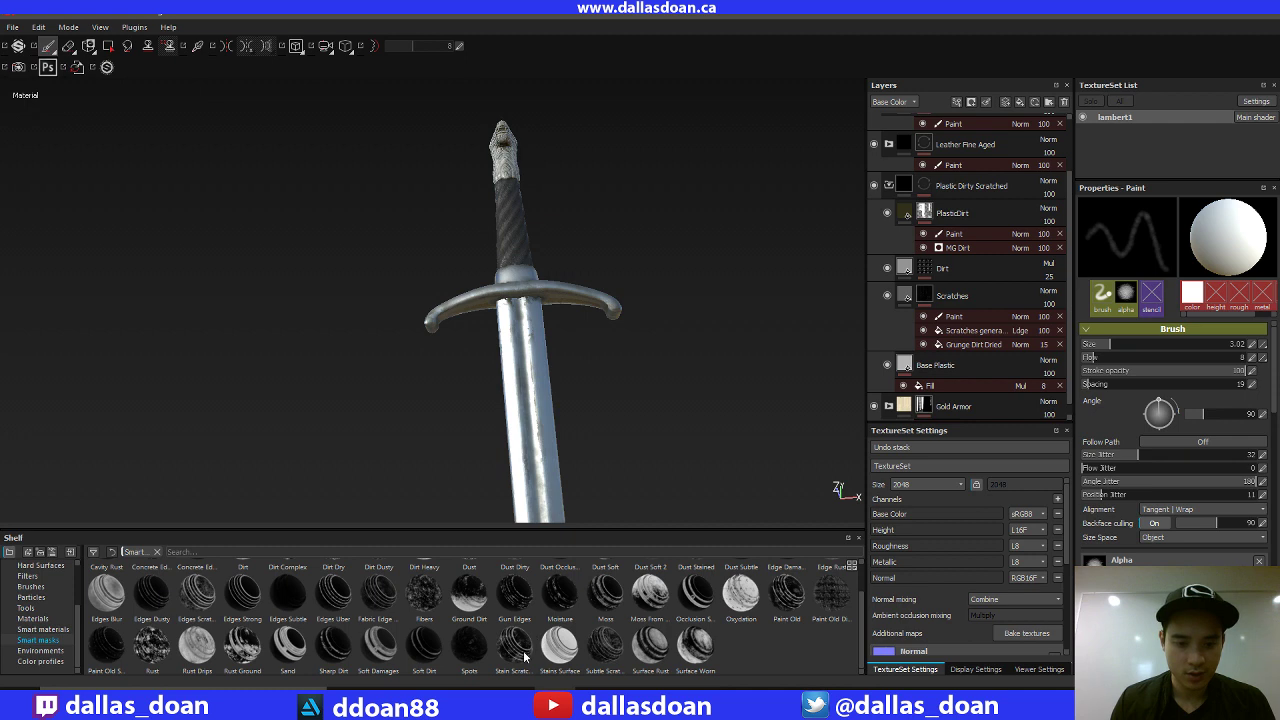
Add a fill layer without color above dirt in the Steel folder and mask it with the Stain Scratches smart mask.
click(889, 185)
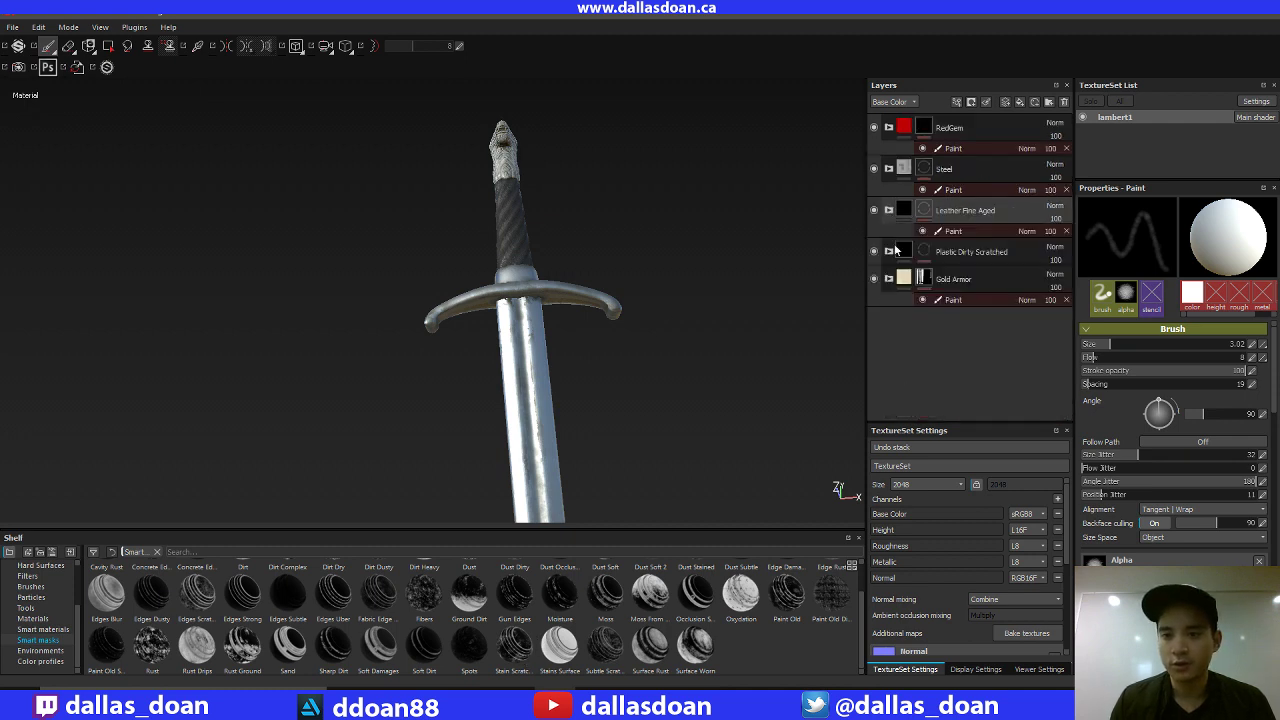
click(889, 170)
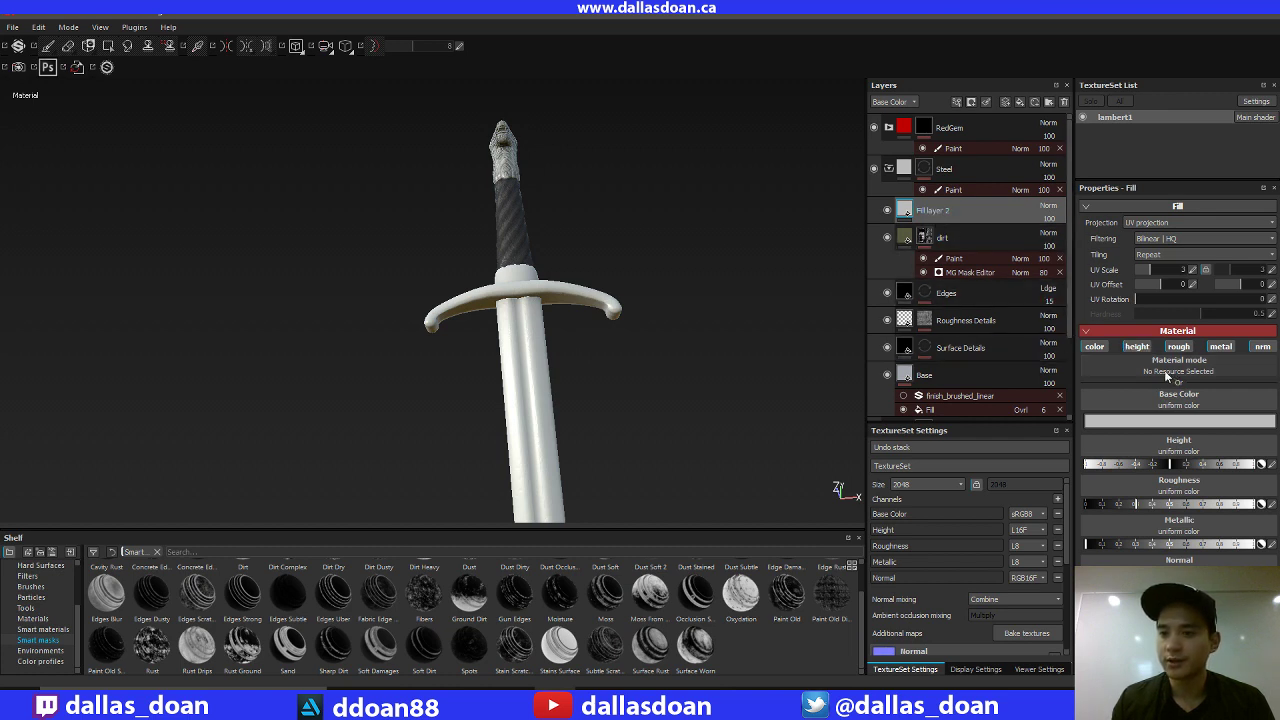
click(1095, 347)
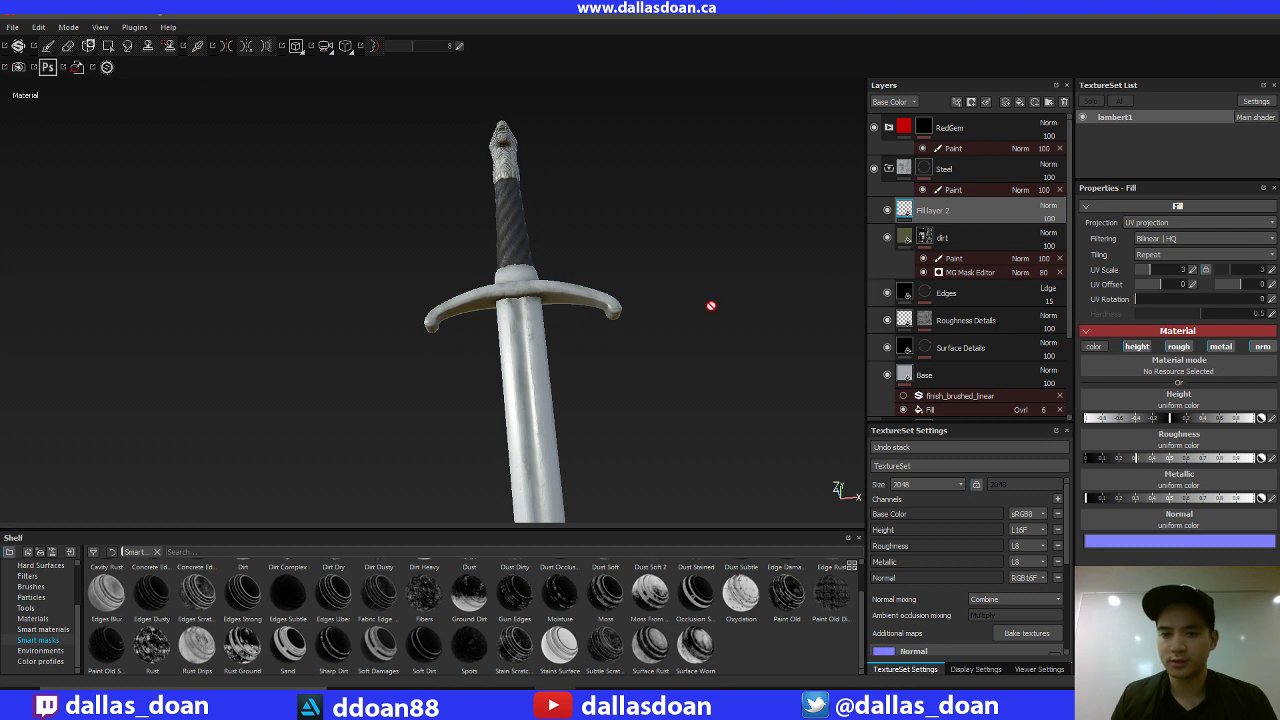
alt+drag(708, 306, 818, 210)
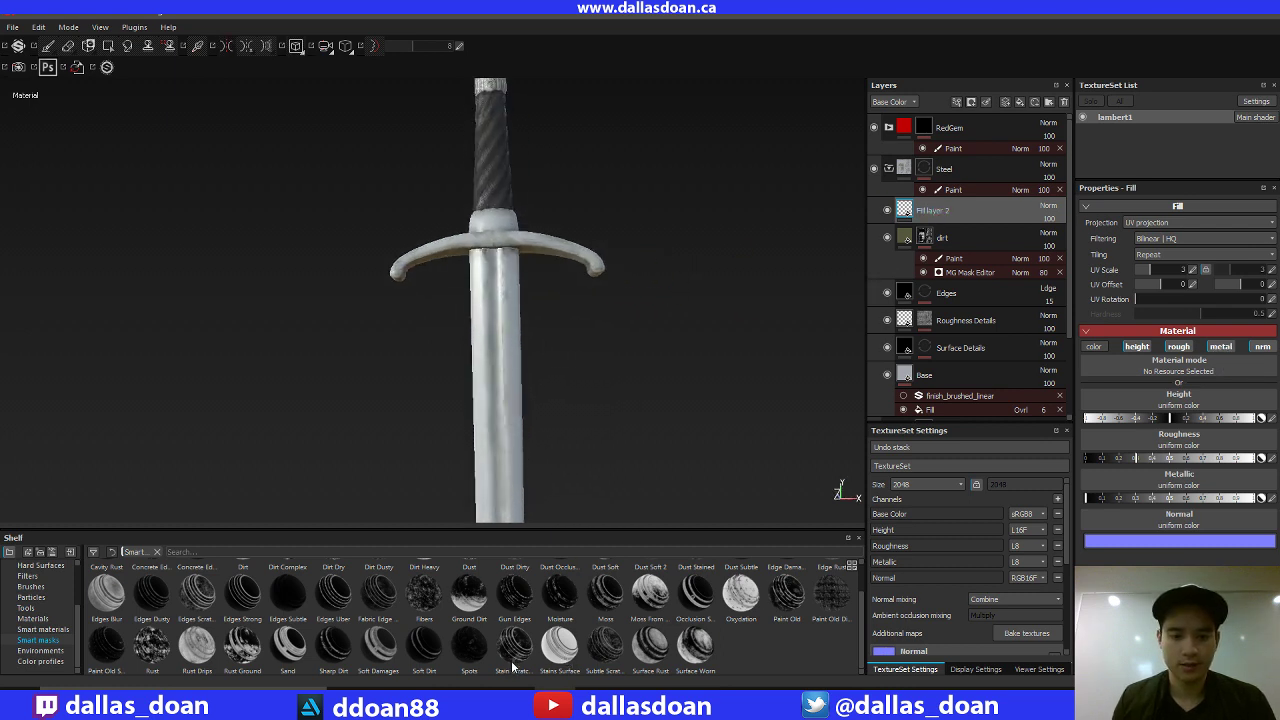
drag(509, 678, 940, 216)
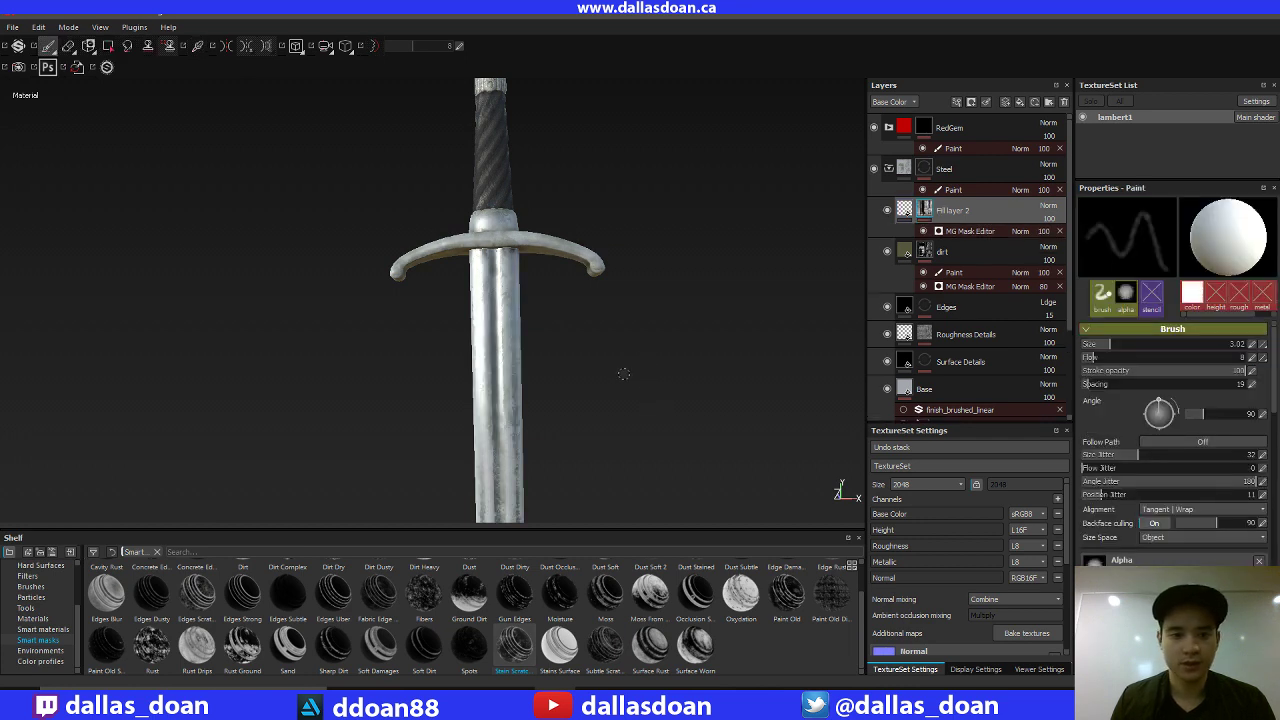
Examine the stain scratches mask's effect on the blade grooves, guard and collar at close range.
alt+right_drag(637, 360, 633, 530)
alt+right_drag(606, 411, 611, 443)
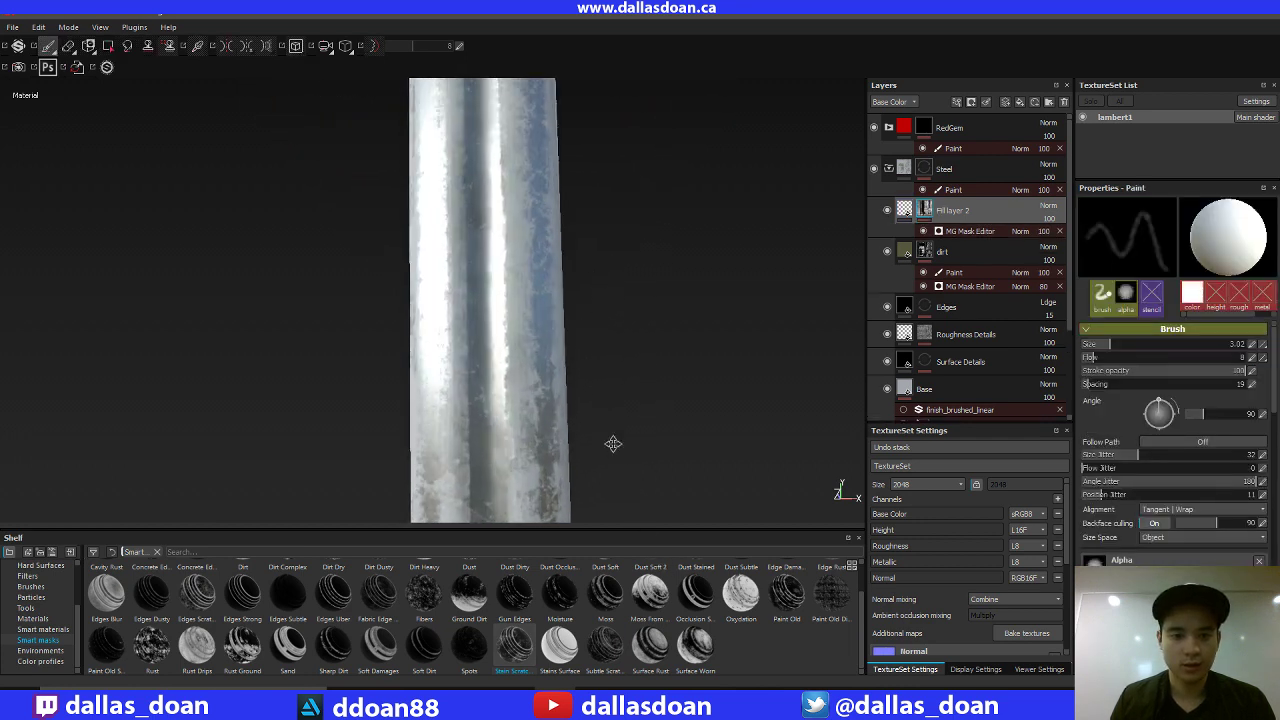
alt+middle_drag(611, 443, 607, 640)
alt+drag(645, 440, 574, 354)
alt+middle_drag(574, 354, 583, 297)
alt+drag(586, 300, 598, 250)
alt+middle_drag(638, 336, 672, 412)
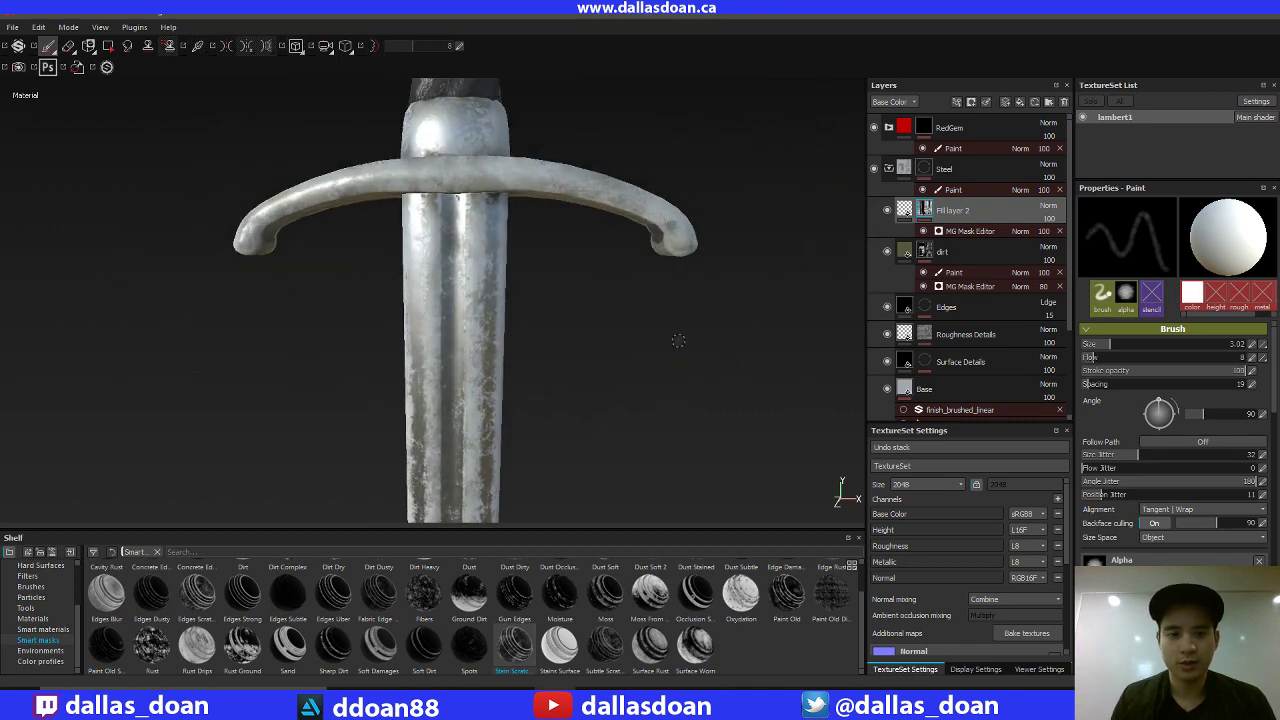
mouse_move(580, 345)
alt+right_down()
mouse_move(568, 320)
mouse_move(575, 250)
alt+right_up()
alt+drag(593, 316, 655, 333)
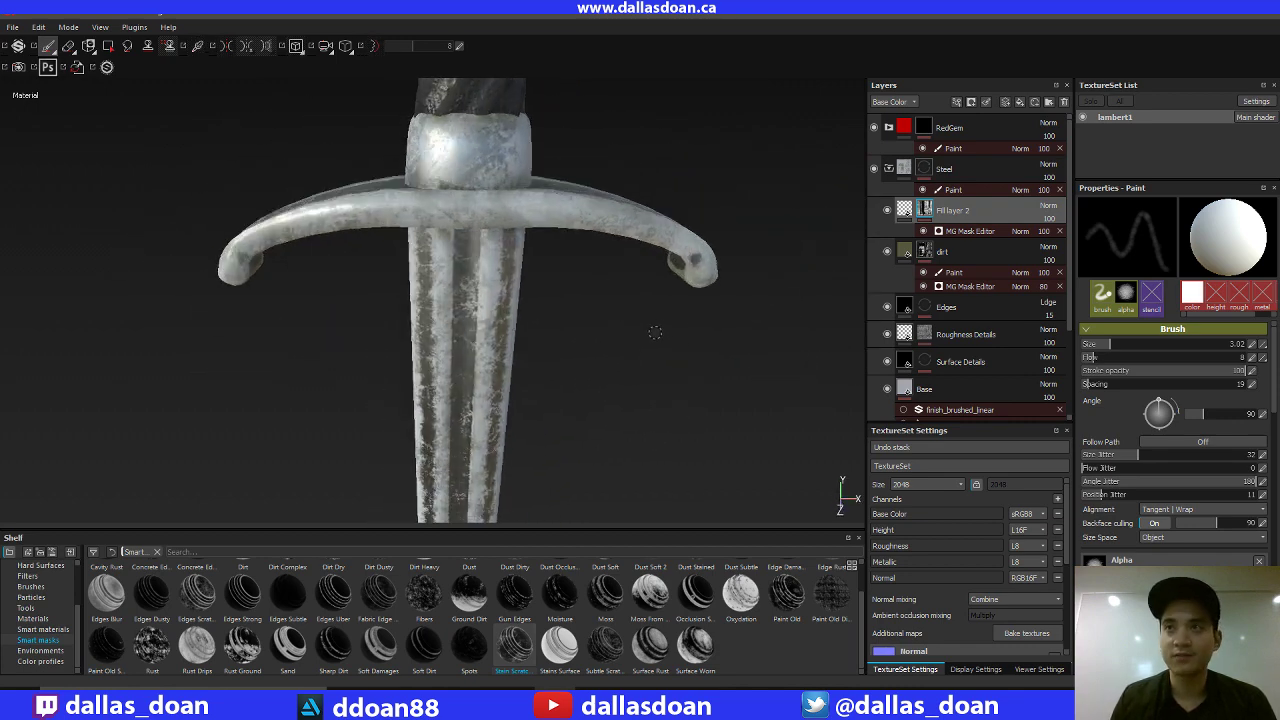
Lower the roughness of the new fill layer in the Steel folder to 0.
click(907, 215)
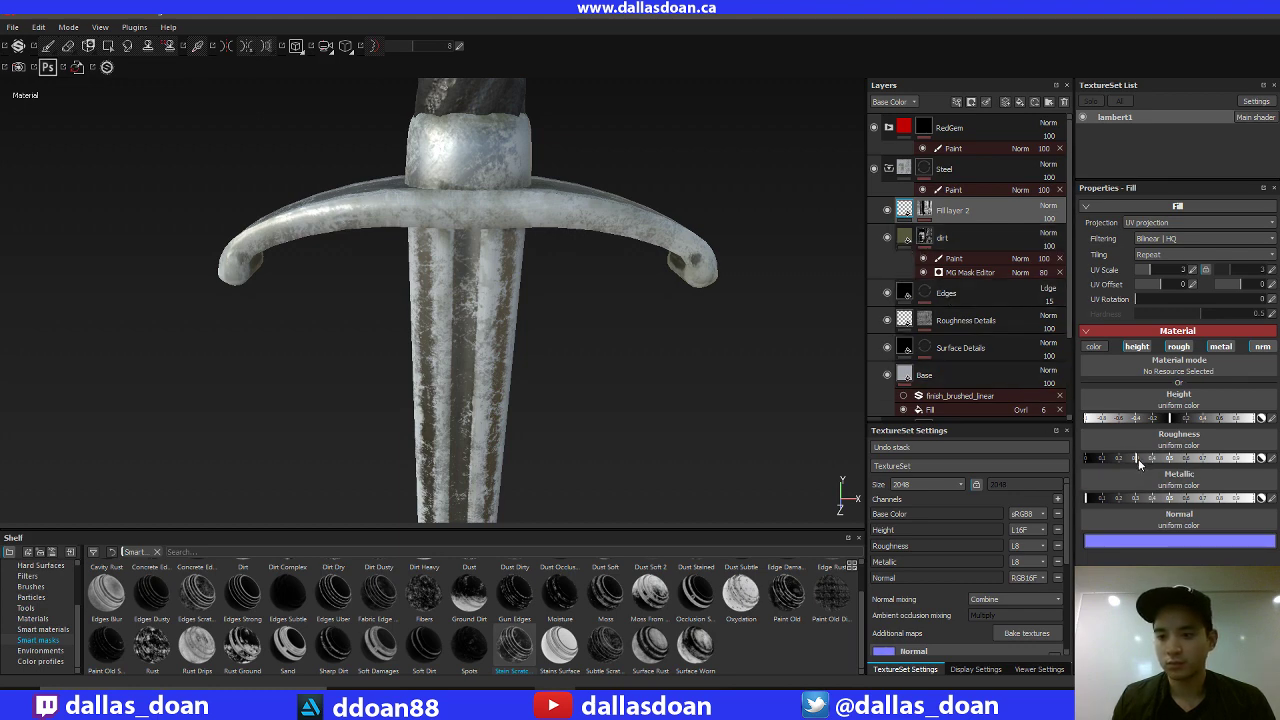
drag(1092, 458, 1046, 473)
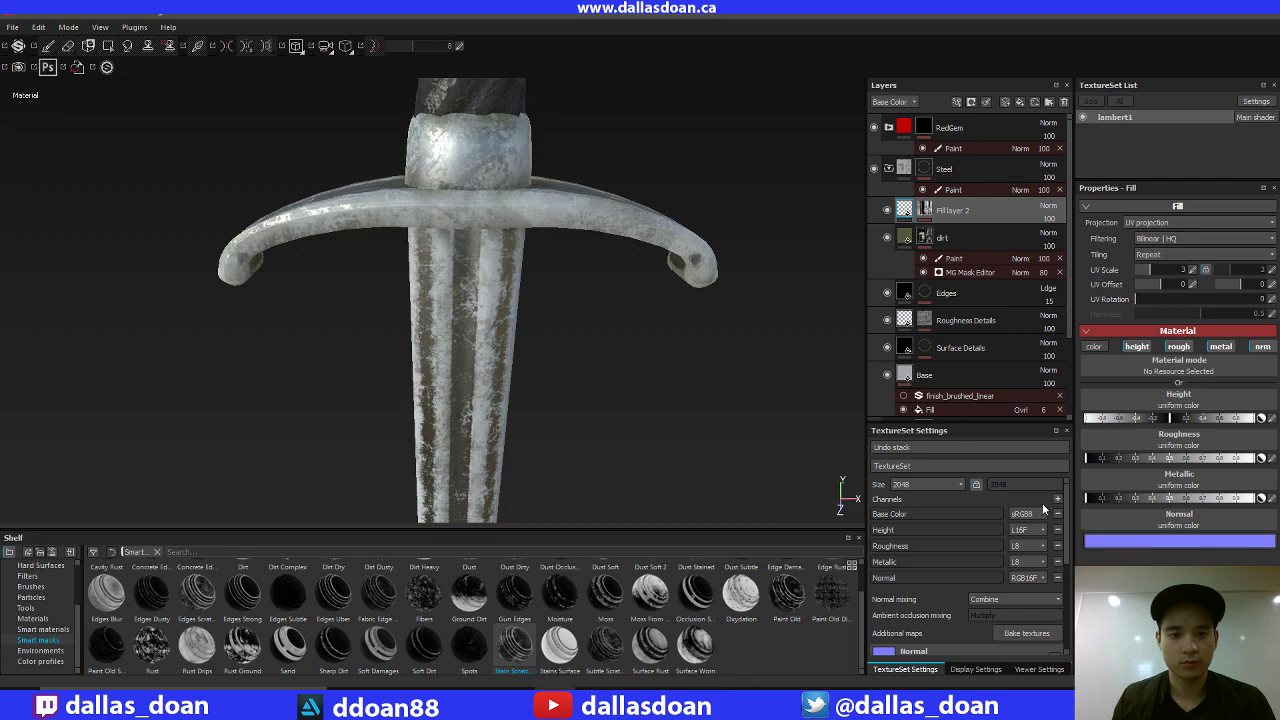
Raise the metallic value of Fill layer 2, and switch off the layer's metal channel.
click(1247, 500)
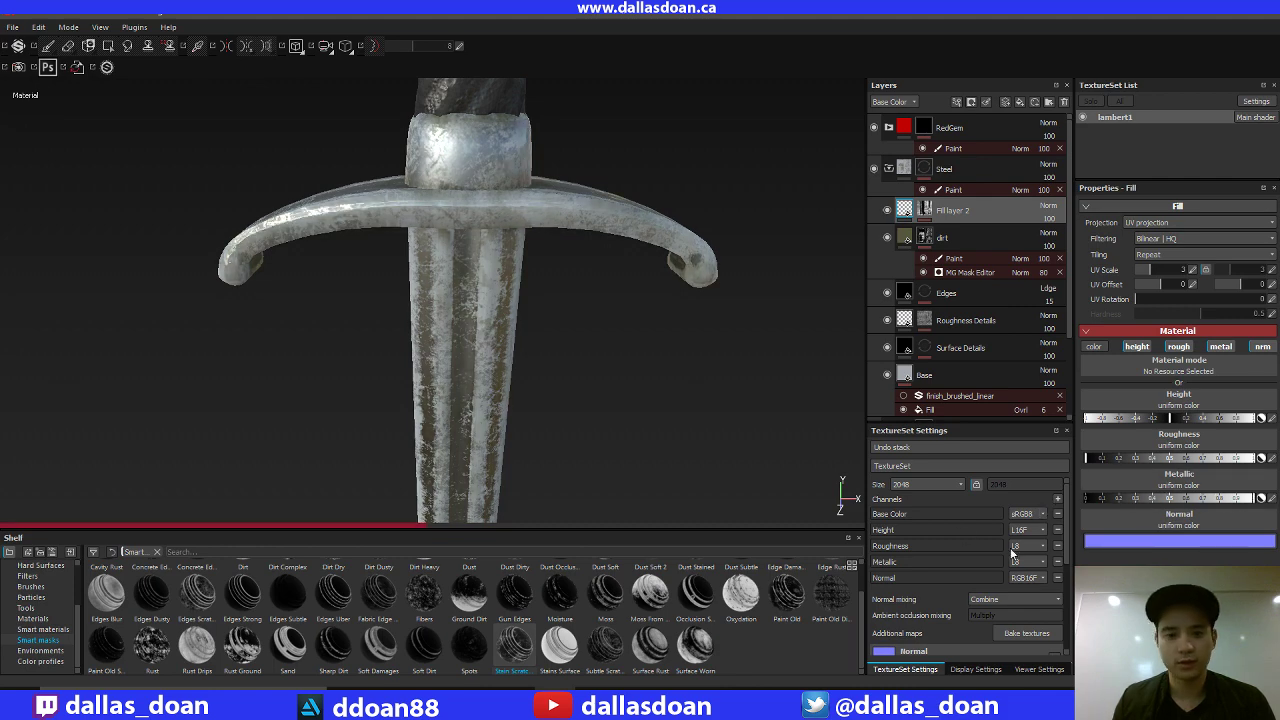
alt+right_drag(635, 360, 650, 390)
alt+drag(650, 390, 657, 354)
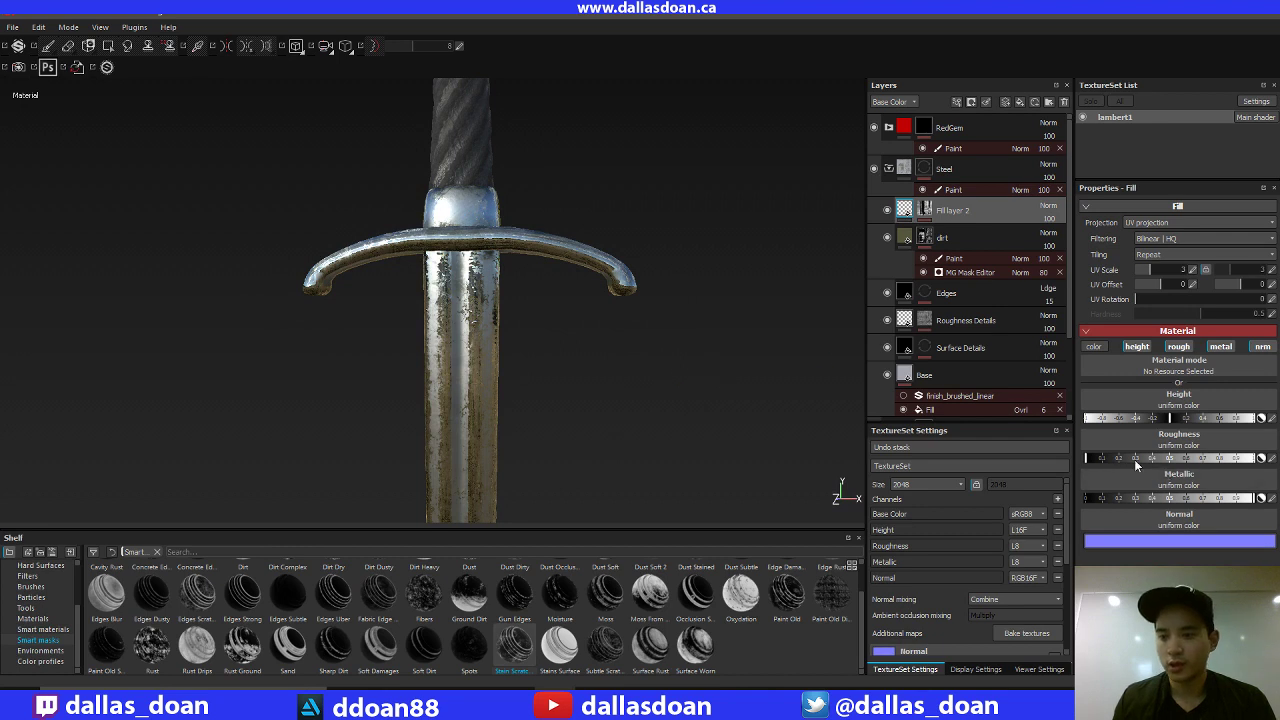
click(1220, 346)
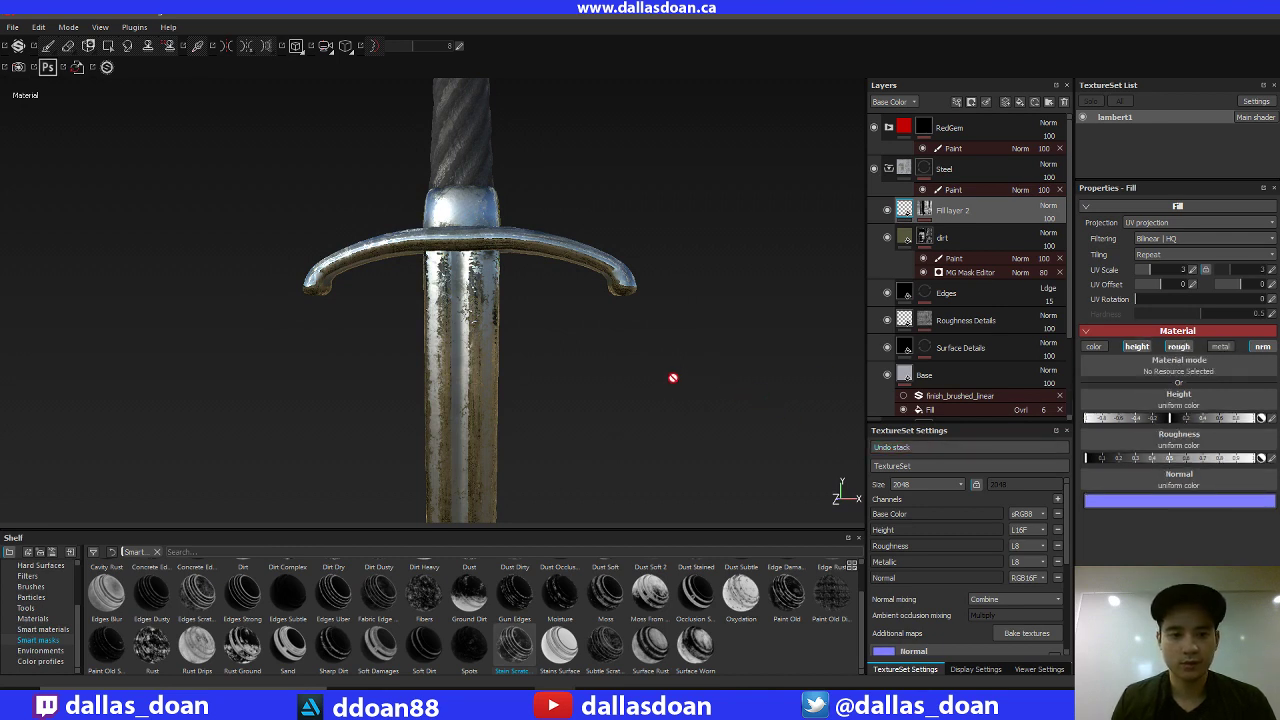
alt+right_drag(673, 378, 726, 391)
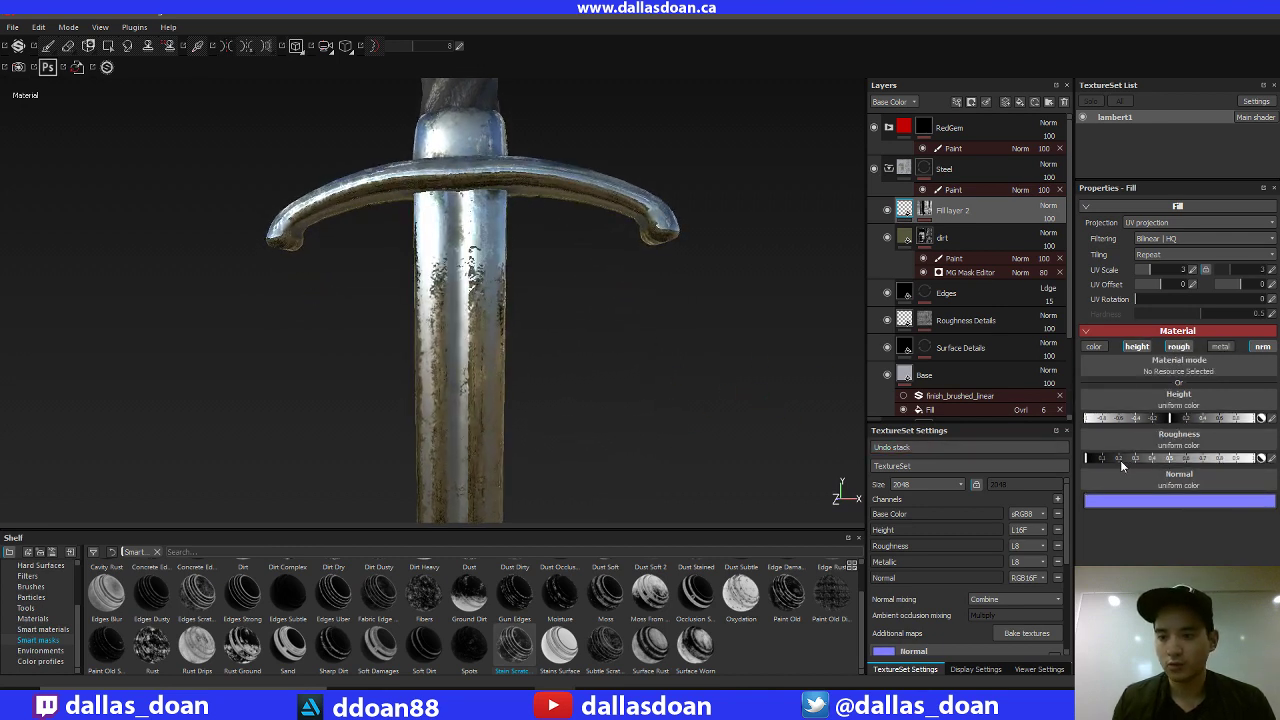
Try low and high roughness values on Fill layer 2 and settle on about 0.2.
drag(1116, 460, 1121, 462)
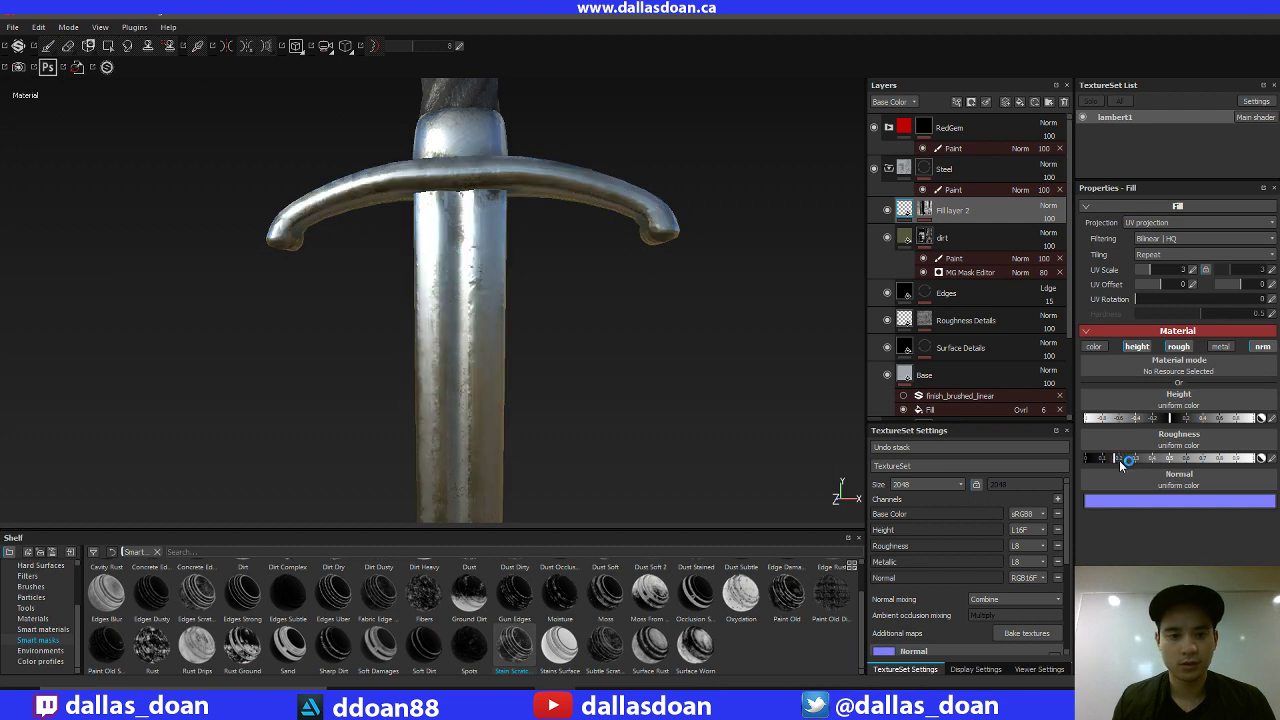
drag(1126, 462, 1134, 460)
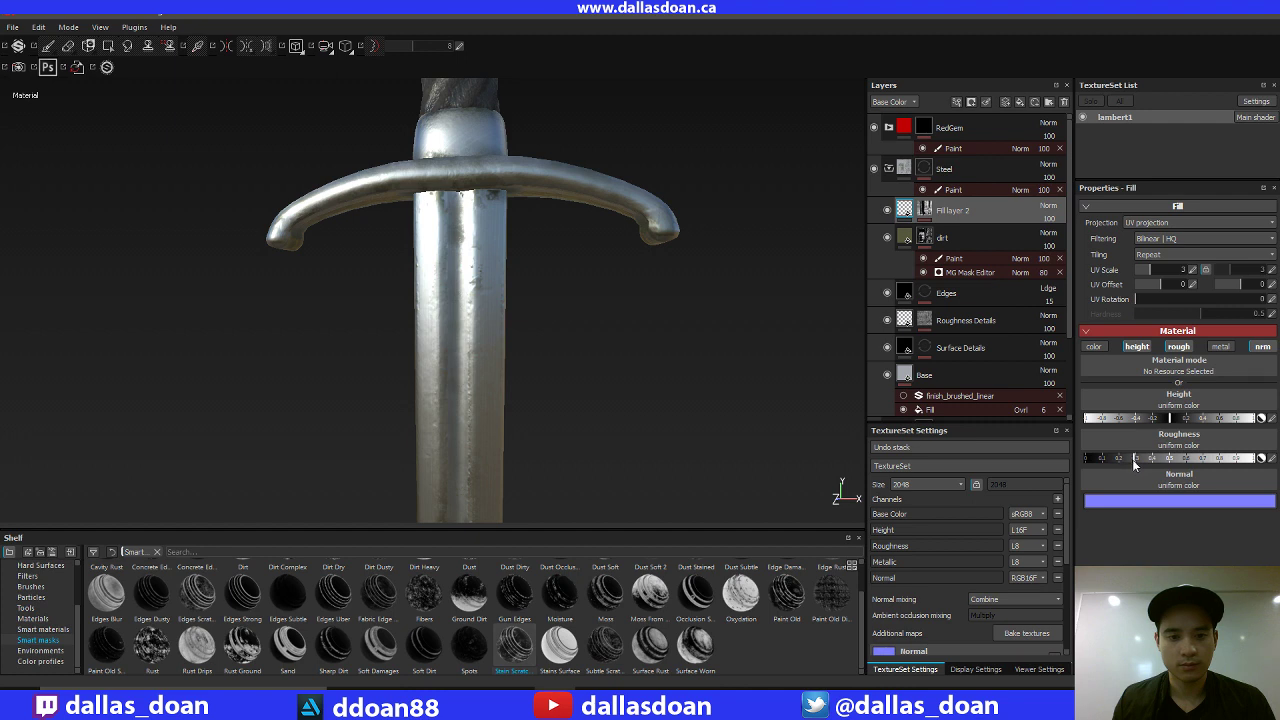
drag(1124, 463, 1122, 463)
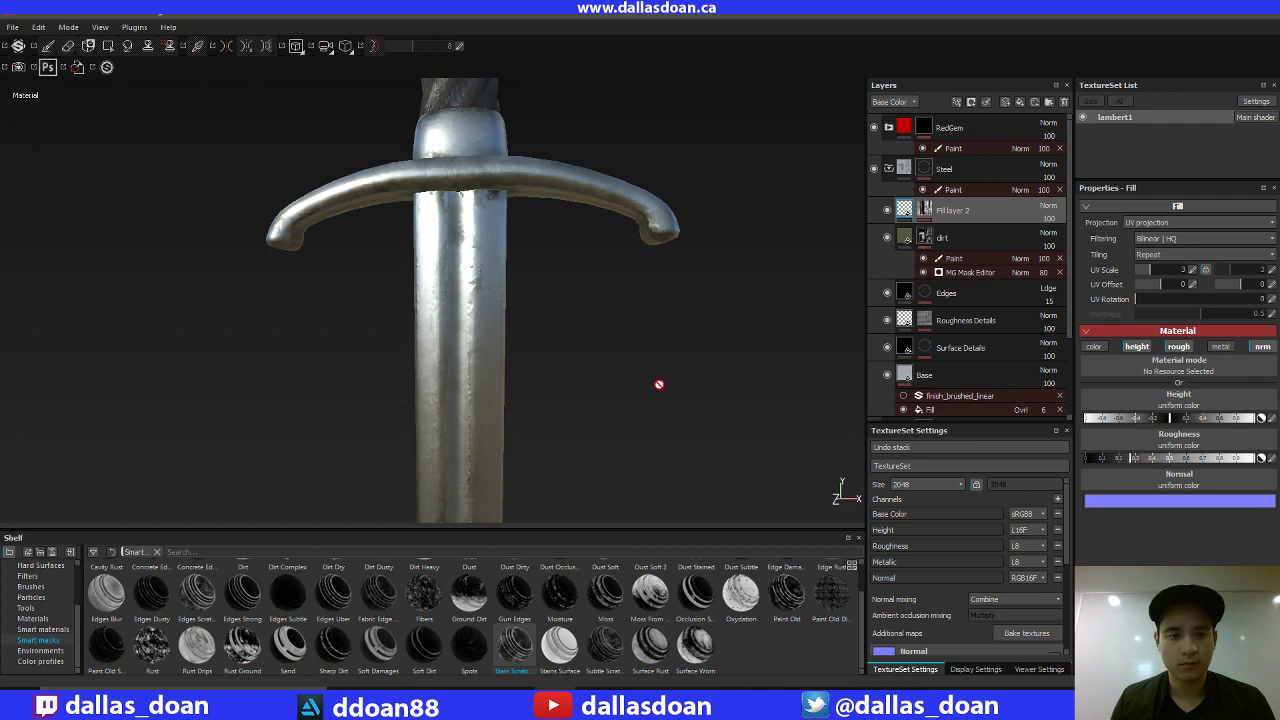
alt+drag(660, 383, 629, 369)
drag(1132, 460, 1231, 460)
alt+drag(670, 364, 645, 300)
mouse_move(1240, 460)
mouse_down()
mouse_move(1099, 462)
mouse_move(1119, 462)
mouse_up()
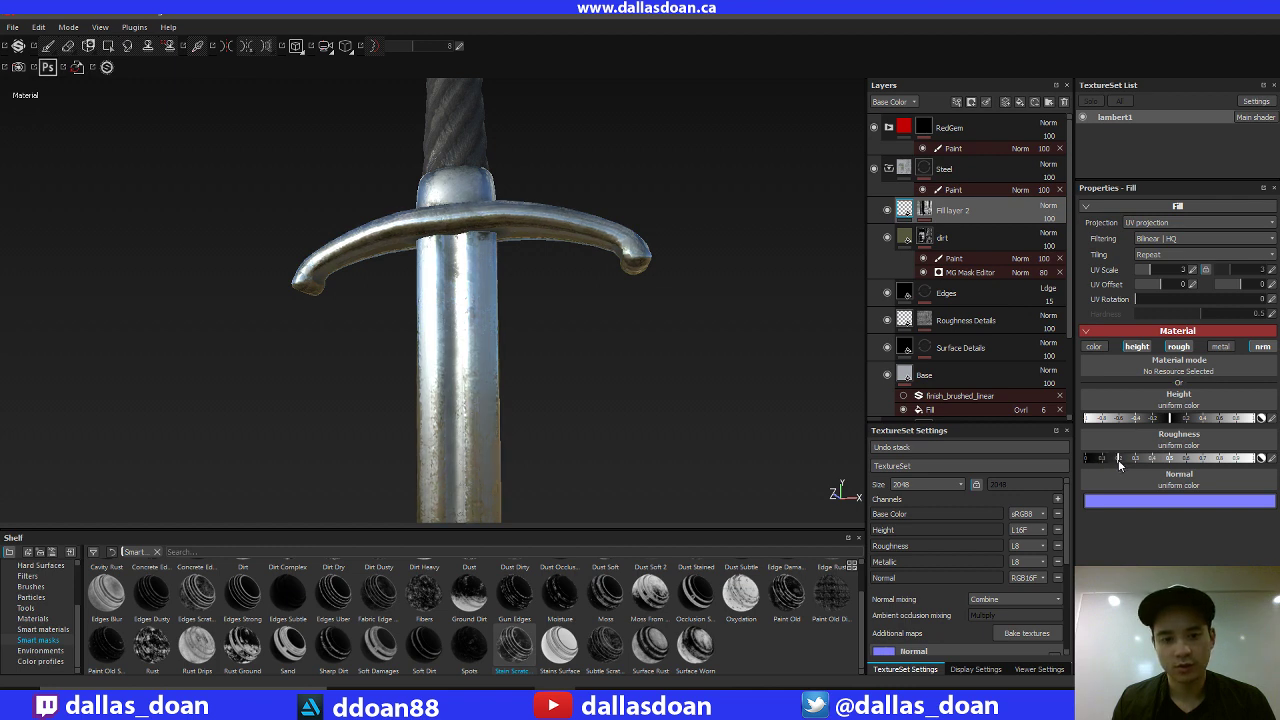
mouse_move(631, 306)
alt+mouse_down()
mouse_move(680, 357)
mouse_move(666, 340)
mouse_move(630, 338)
mouse_move(634, 351)
alt+mouse_up()
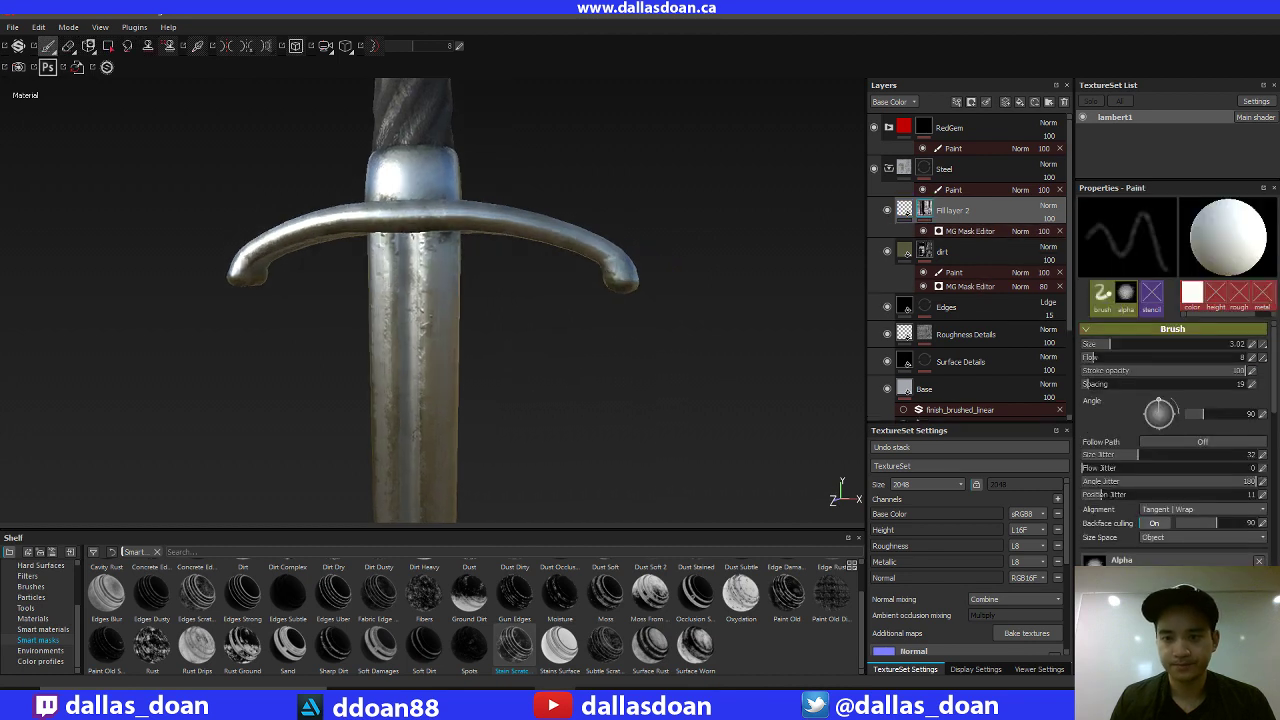
Lower the Global Balance of the MG Mask Editor generator on Fill layer 2 to 0.21.
alt+drag(600, 335, 589, 327)
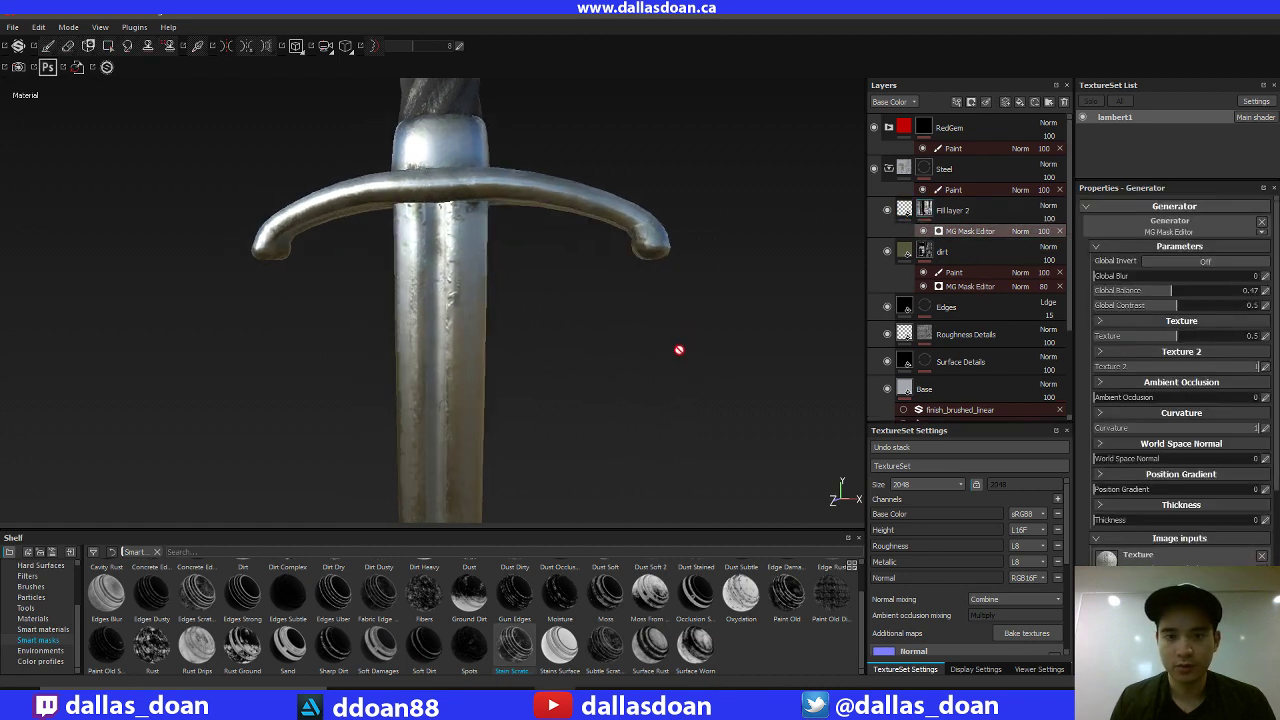
alt+drag(680, 349, 674, 334)
drag(1163, 293, 1140, 296)
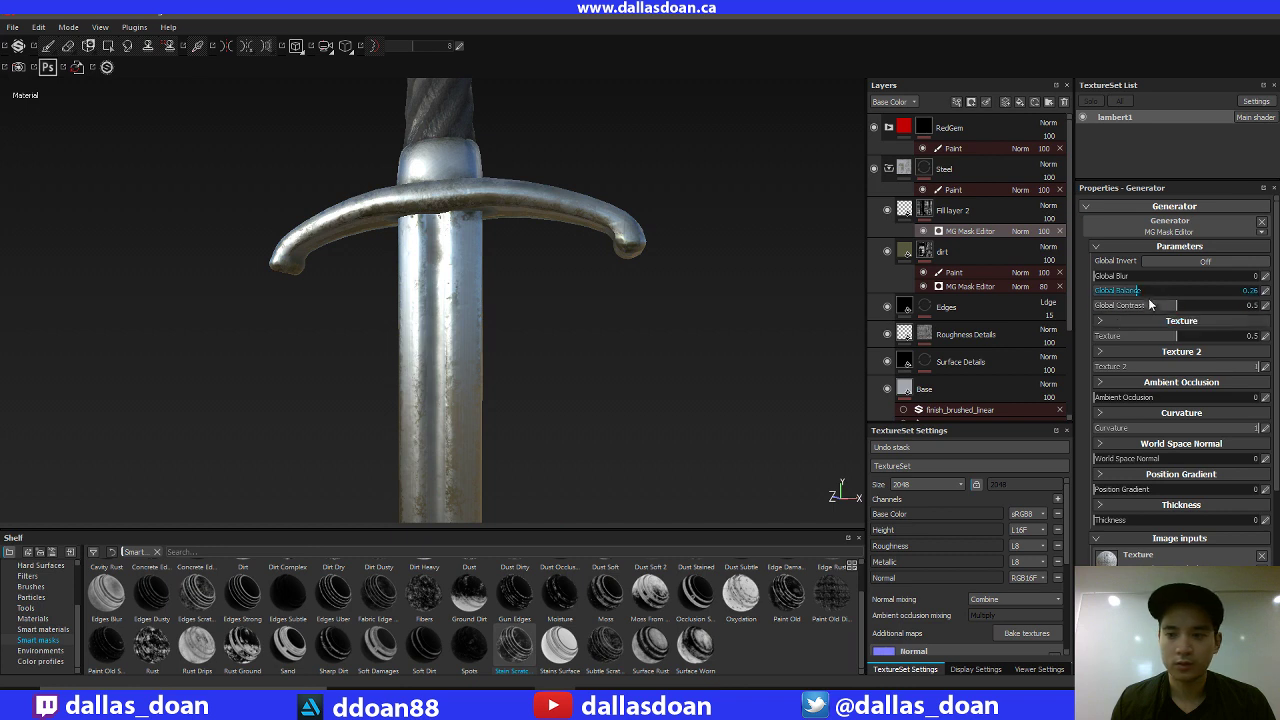
drag(1138, 292, 1128, 292)
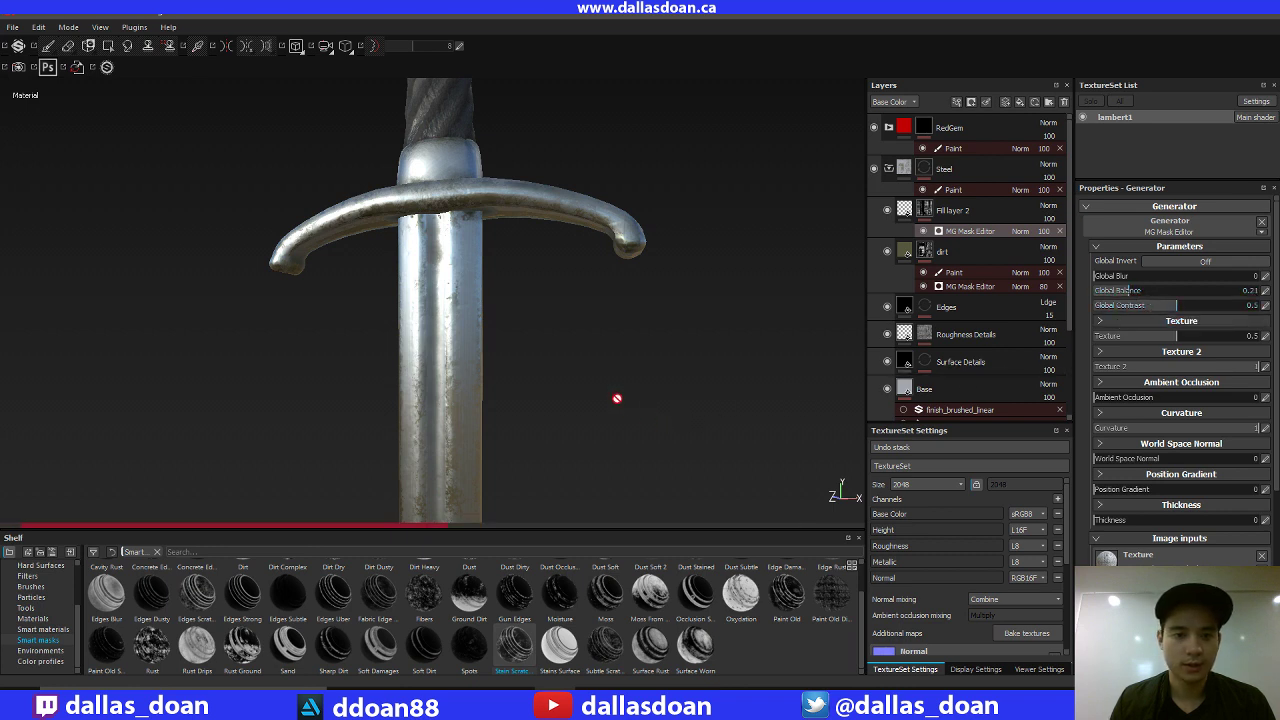
Compare the blade surface up close with Fill layer 2 hidden and shown.
mouse_move(617, 398)
alt+right_down()
mouse_move(601, 437)
mouse_move(628, 525)
mouse_move(687, 554)
mouse_move(696, 580)
alt+right_up()
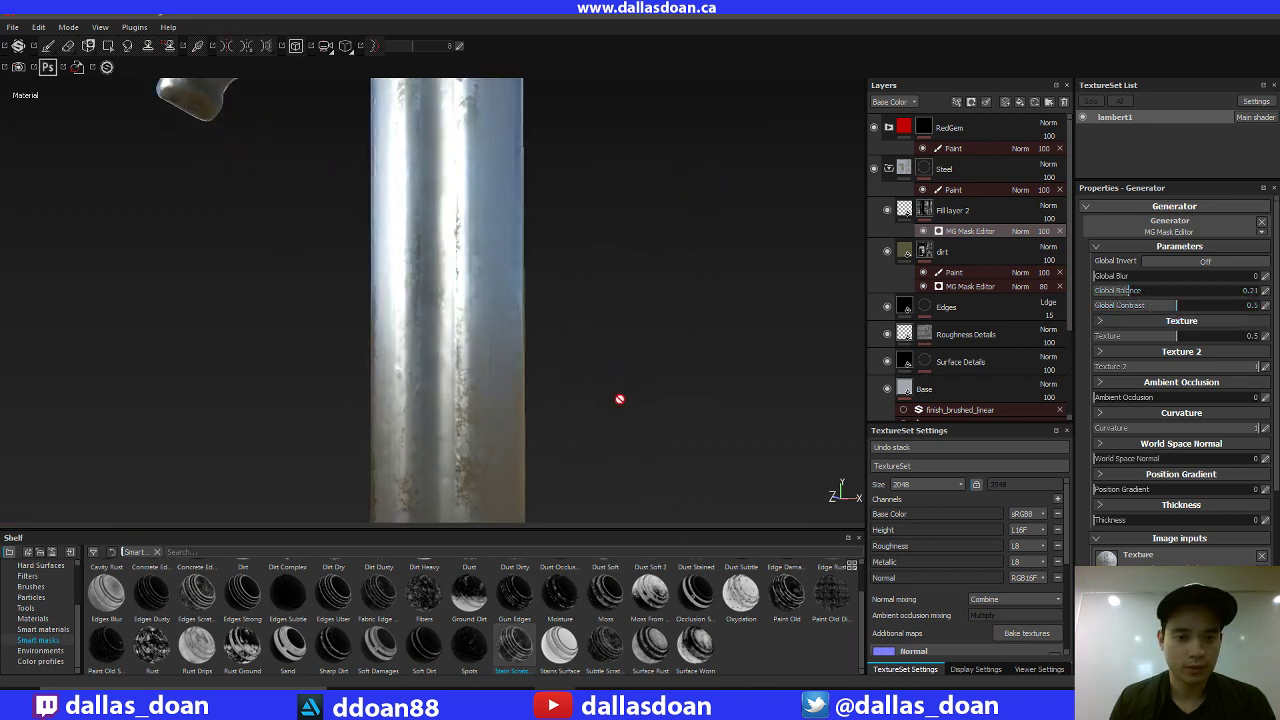
alt+drag(620, 400, 656, 432)
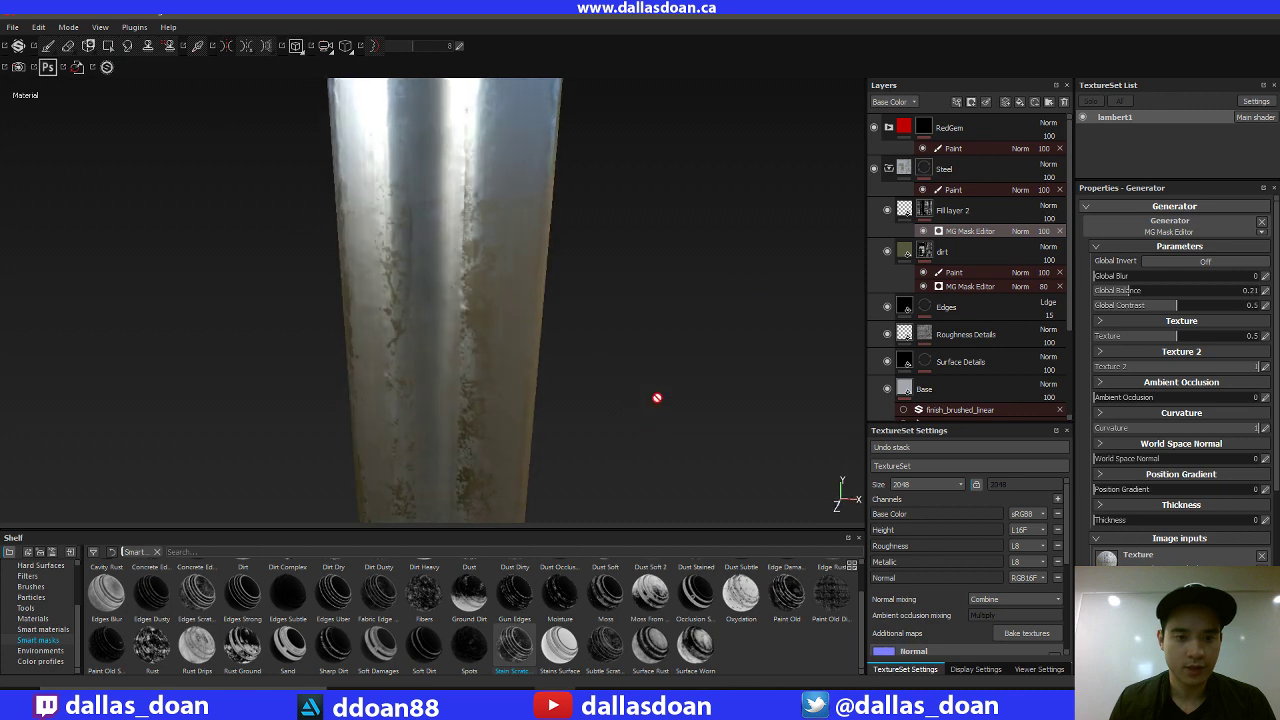
click(887, 210)
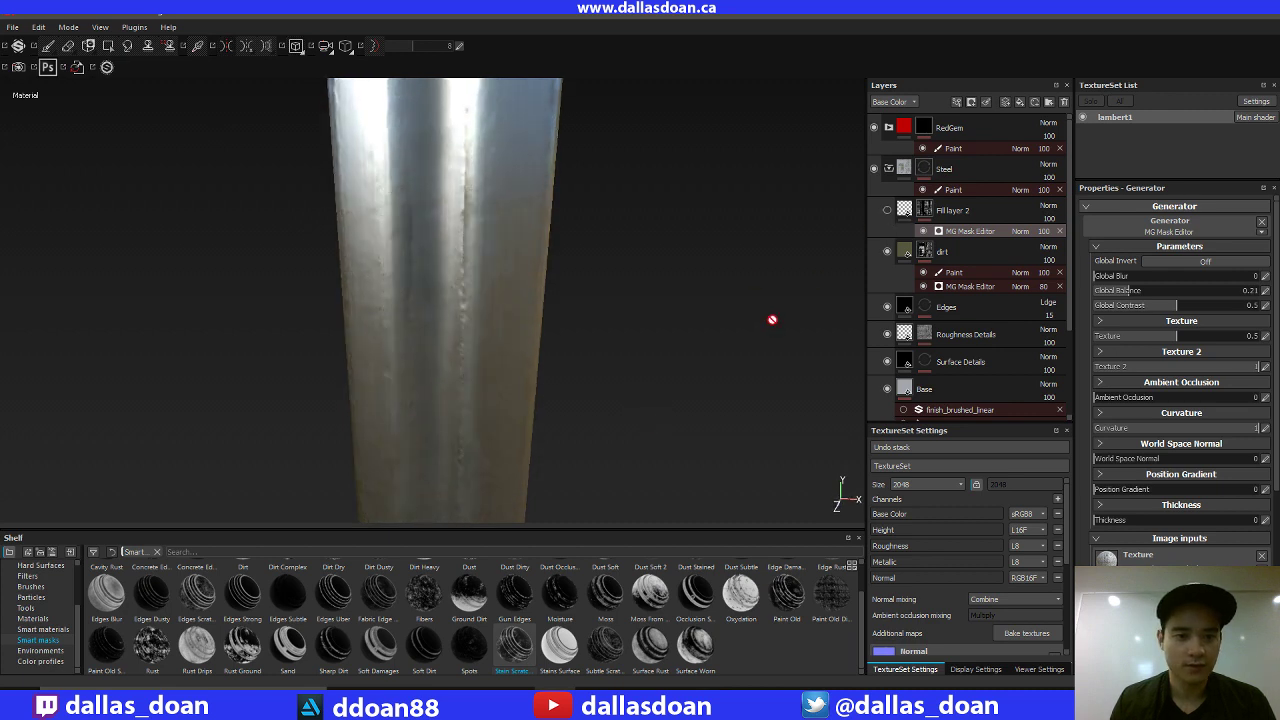
click(887, 210)
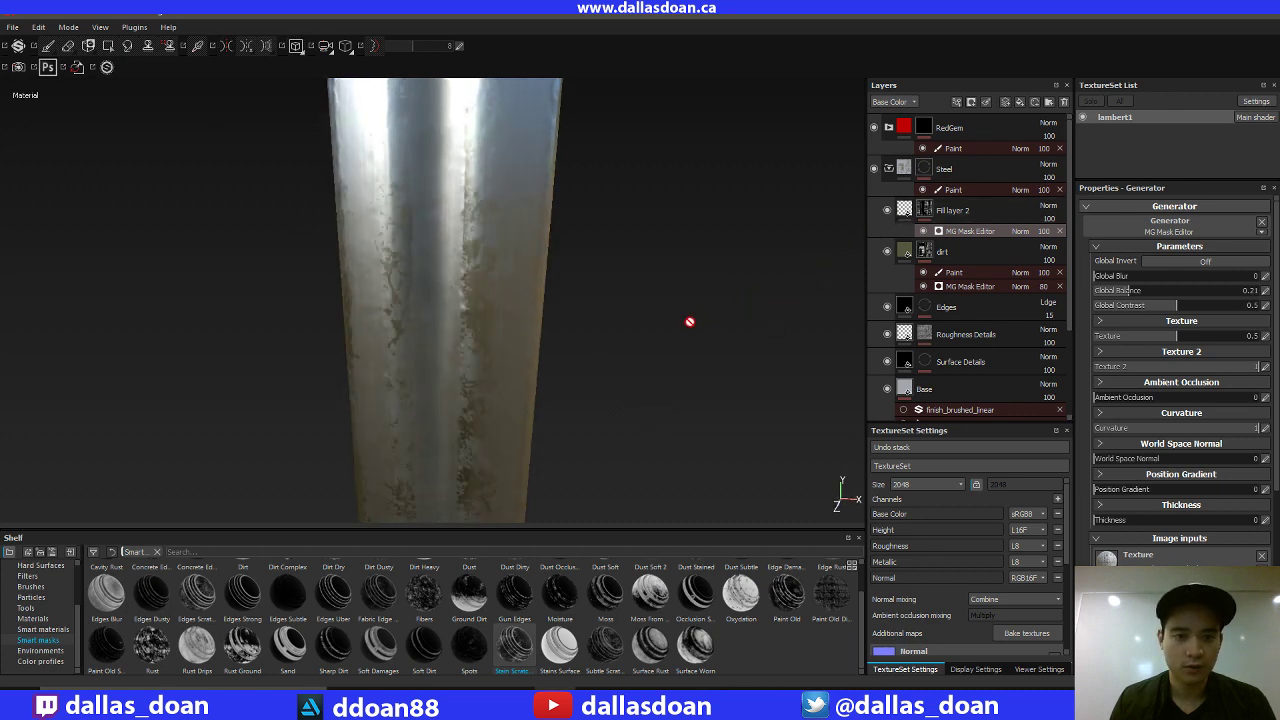
Examine the stain scratches along the blade grooves and below the guard from several distances and angles.
alt+drag(689, 320, 649, 383)
scroll(609, 429, down, 5)
alt+drag(549, 197, 632, 300)
alt+right_drag(632, 300, 601, 309)
alt+right_drag(553, 388, 553, 408)
alt+middle_drag(553, 400, 534, 291)
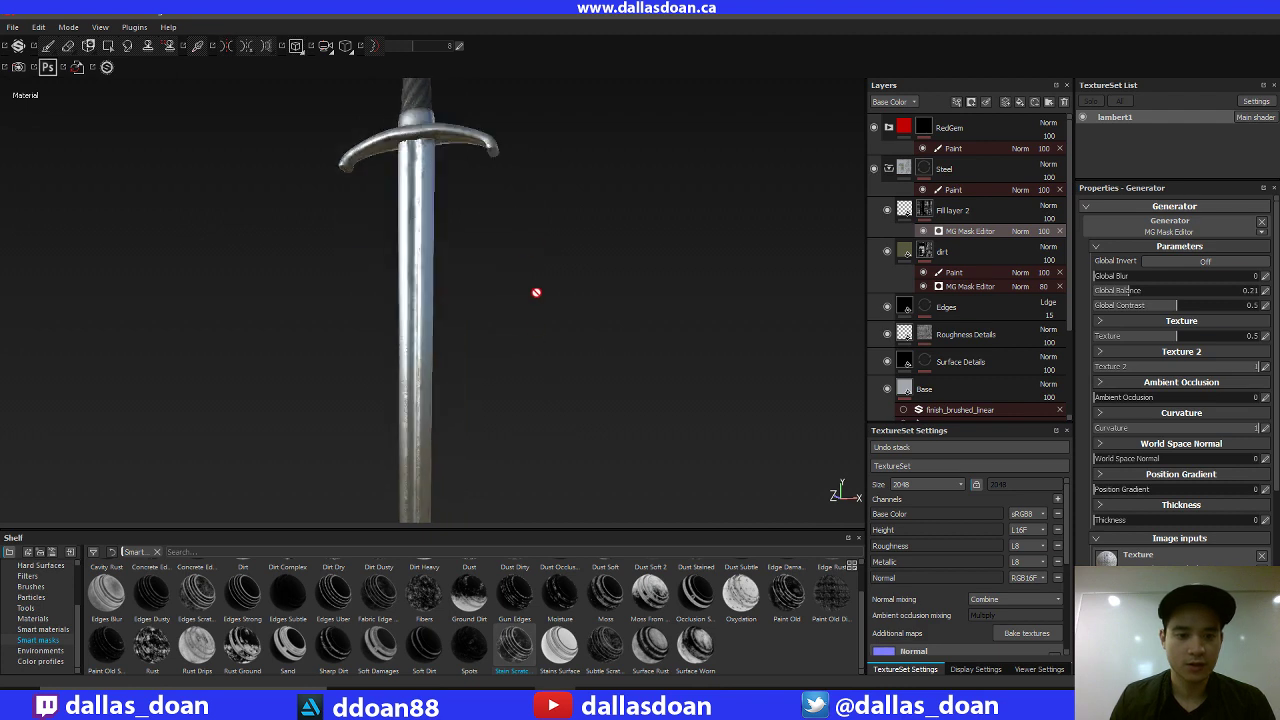
alt+right_drag(506, 325, 518, 406)
alt+middle_drag(518, 406, 553, 314)
mouse_move(536, 262)
alt+mouse_down()
mouse_move(557, 291)
mouse_move(534, 237)
alt+mouse_up()
alt+middle_drag(534, 237, 562, 417)
alt+right_drag(562, 445, 525, 348)
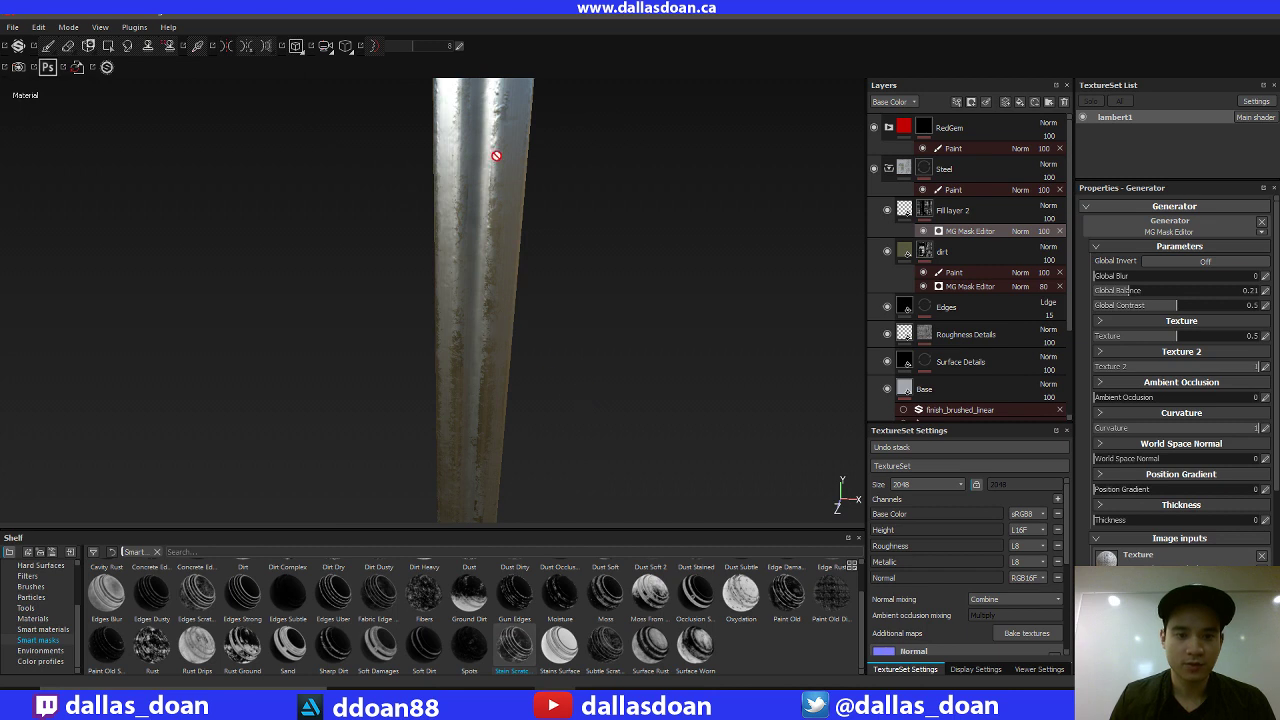
alt+middle_drag(646, 220, 626, 299)
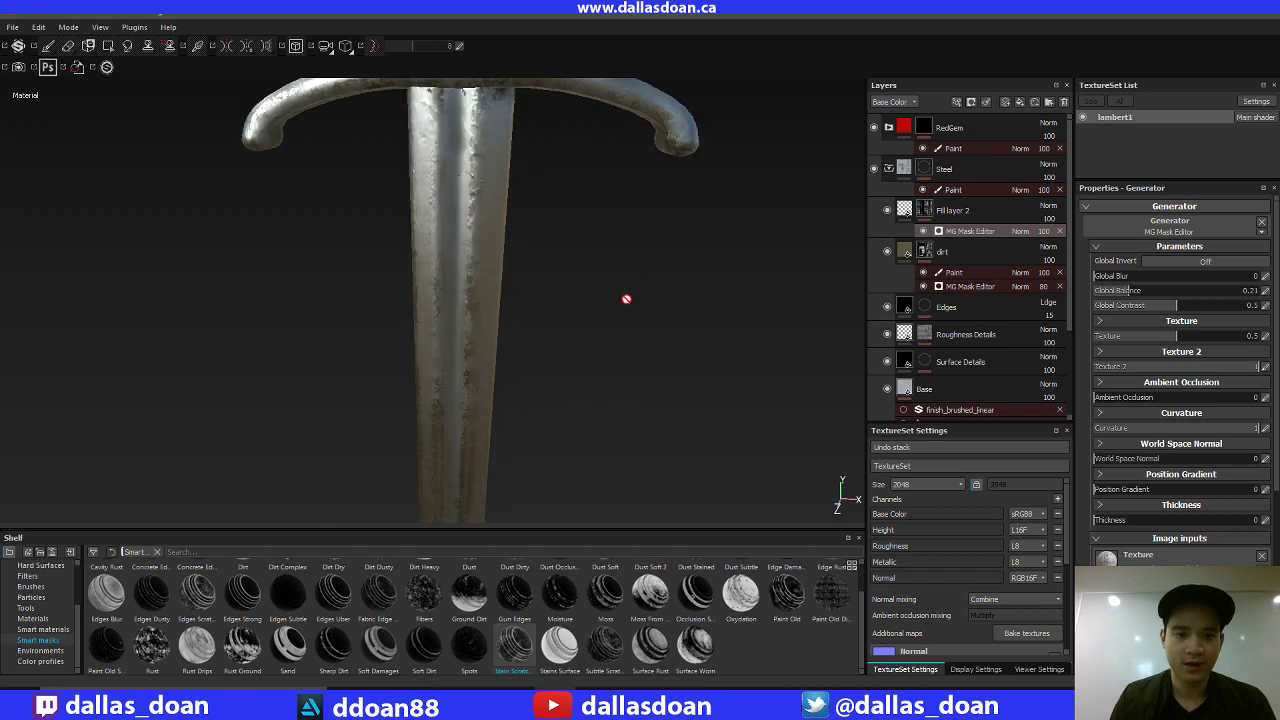
alt+drag(622, 306, 523, 283)
alt+right_drag(523, 283, 710, 307)
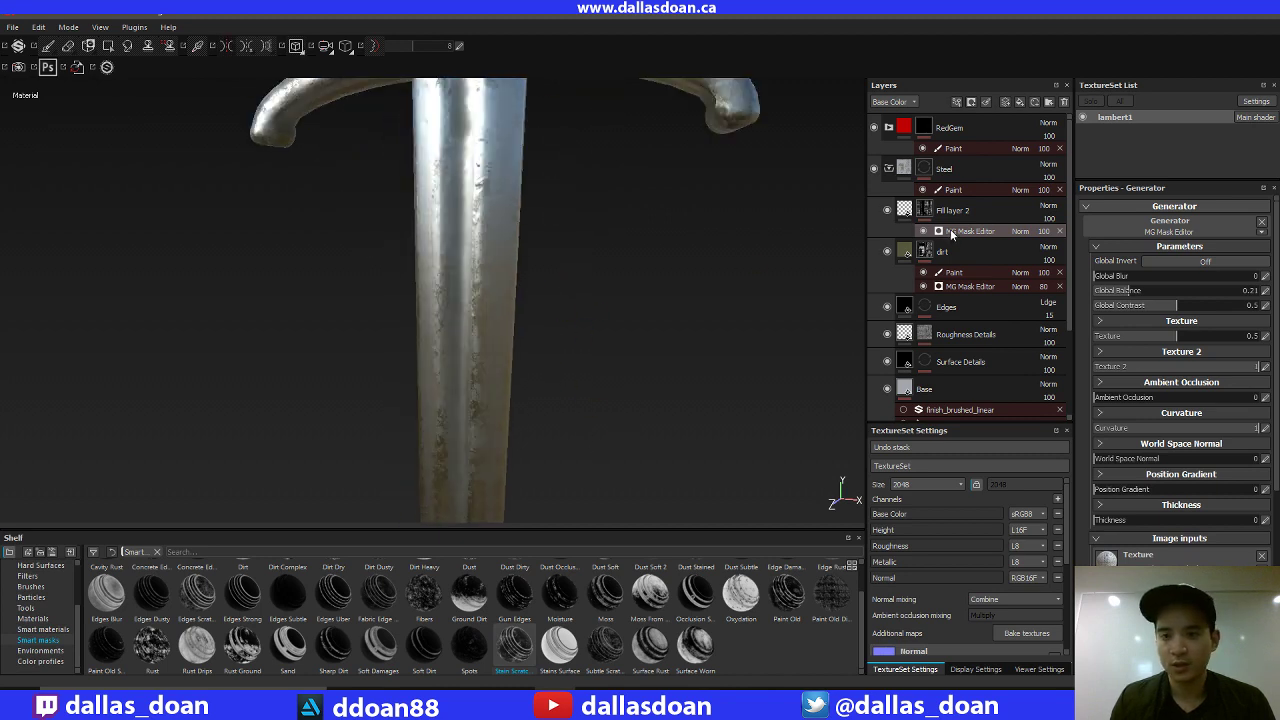
Clear the Grunge Plaster Cracked image from the mask generator's Texture input and check the guard and blade.
scroll(1277, 336, down, 3)
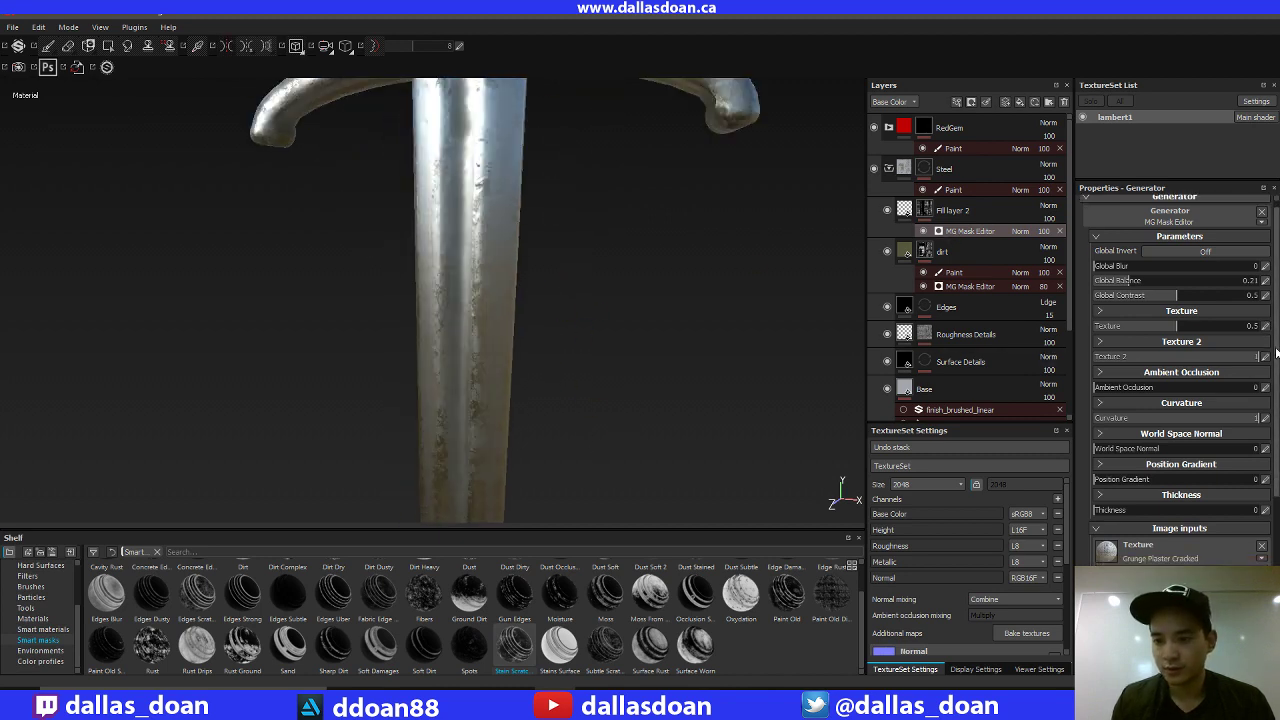
scroll(1192, 380, down, 3)
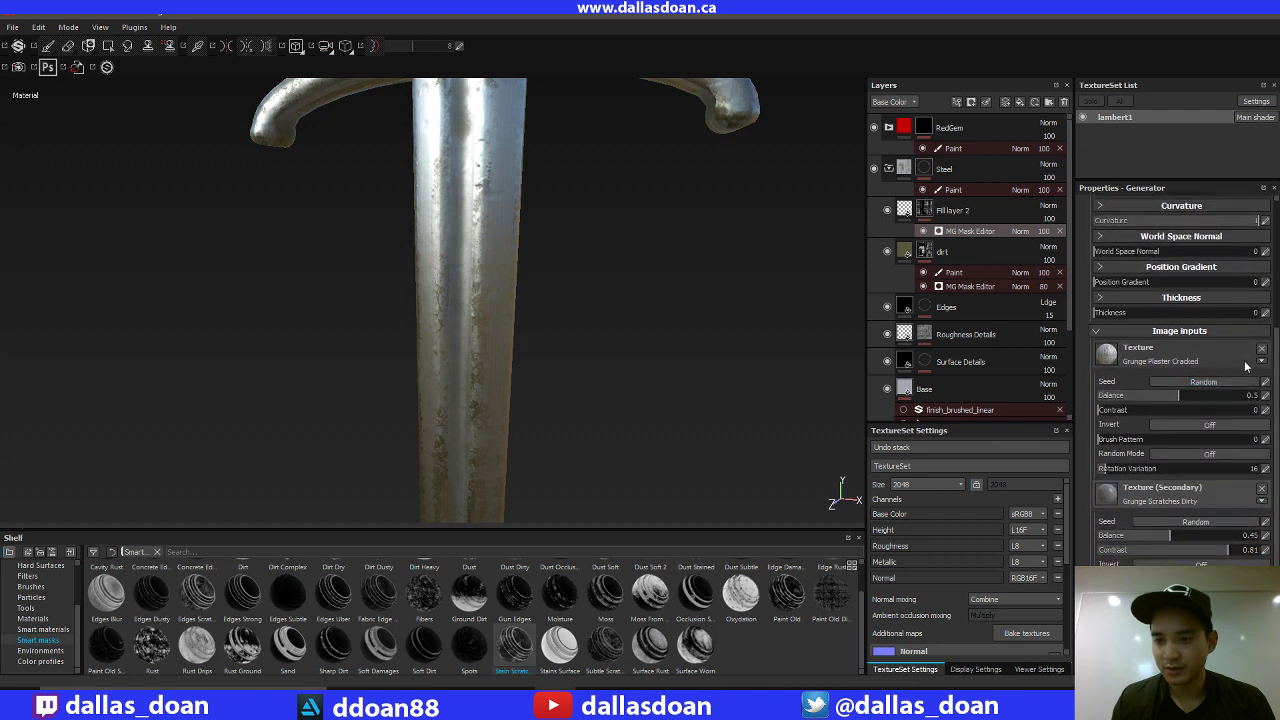
key(ctrl+z)
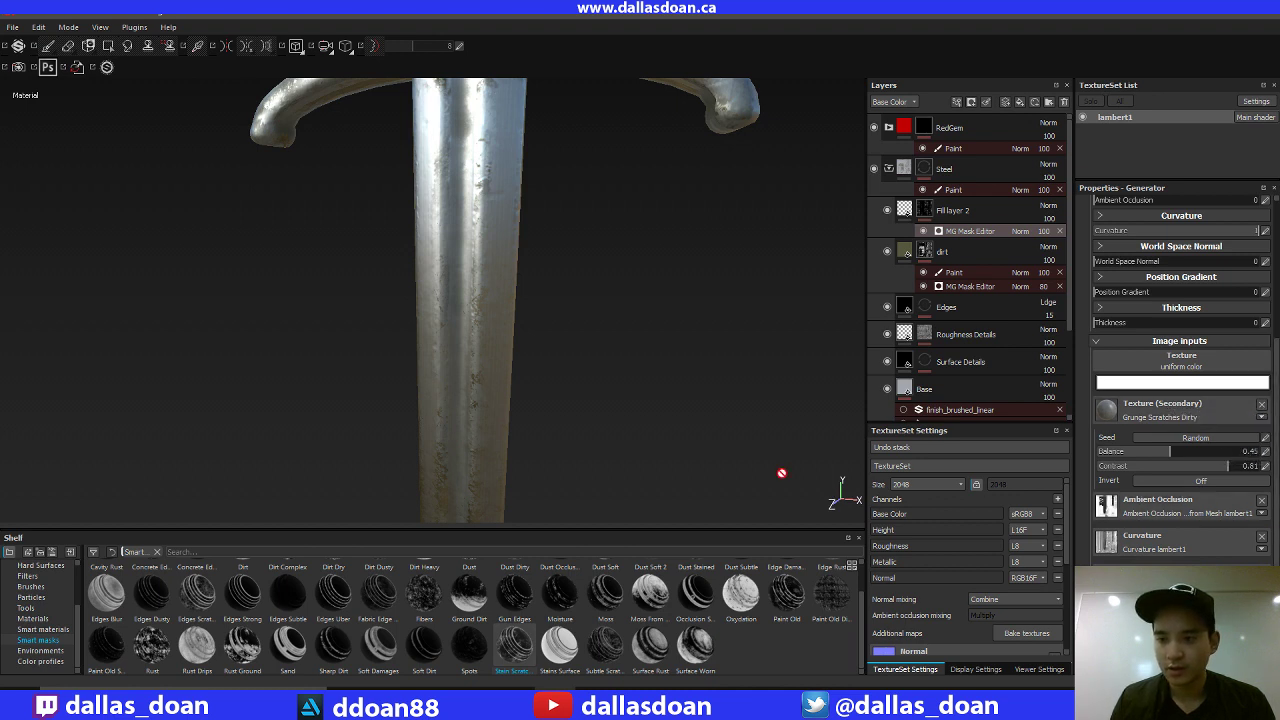
alt+middle_drag(611, 289, 606, 317)
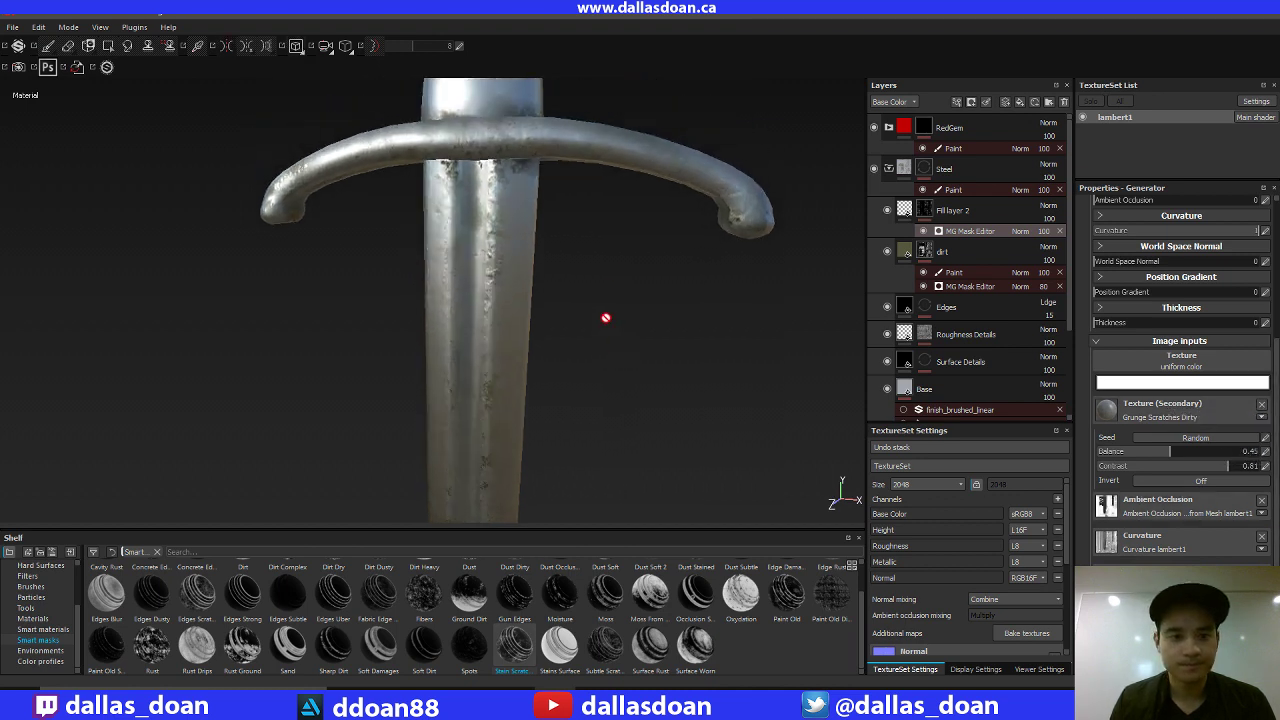
mouse_move(606, 317)
alt+mouse_down()
mouse_move(626, 297)
mouse_move(646, 311)
mouse_move(628, 296)
mouse_move(623, 331)
alt+mouse_up()
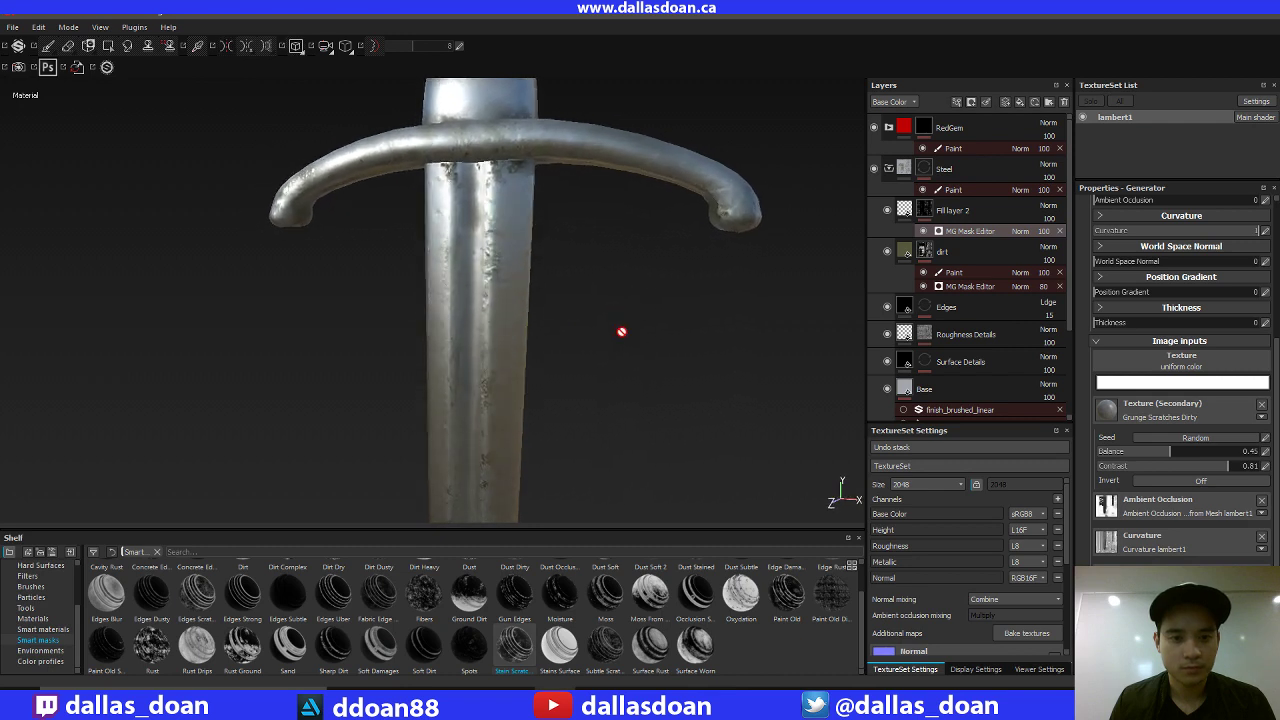
Try Balance values of 0.4 and 0.5 for the Grunge Scratches Dirty secondary texture on the blade.
alt+middle_drag(623, 331, 594, 246)
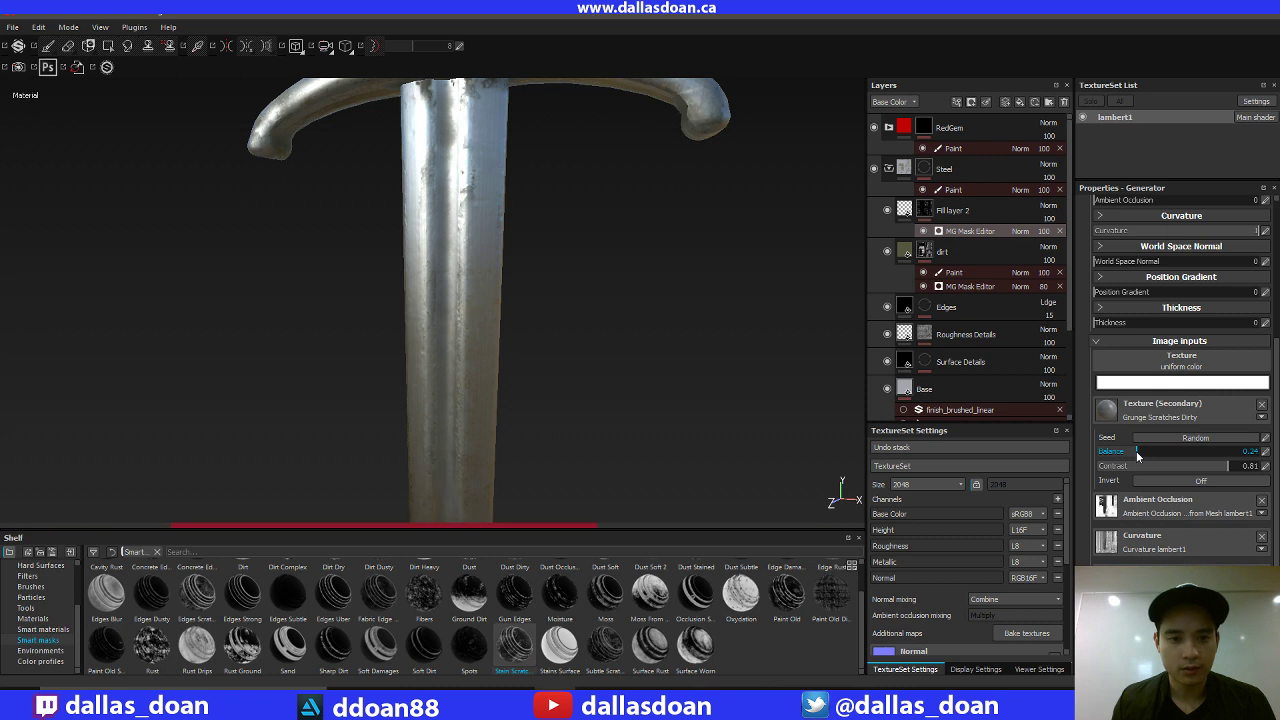
click(1219, 451)
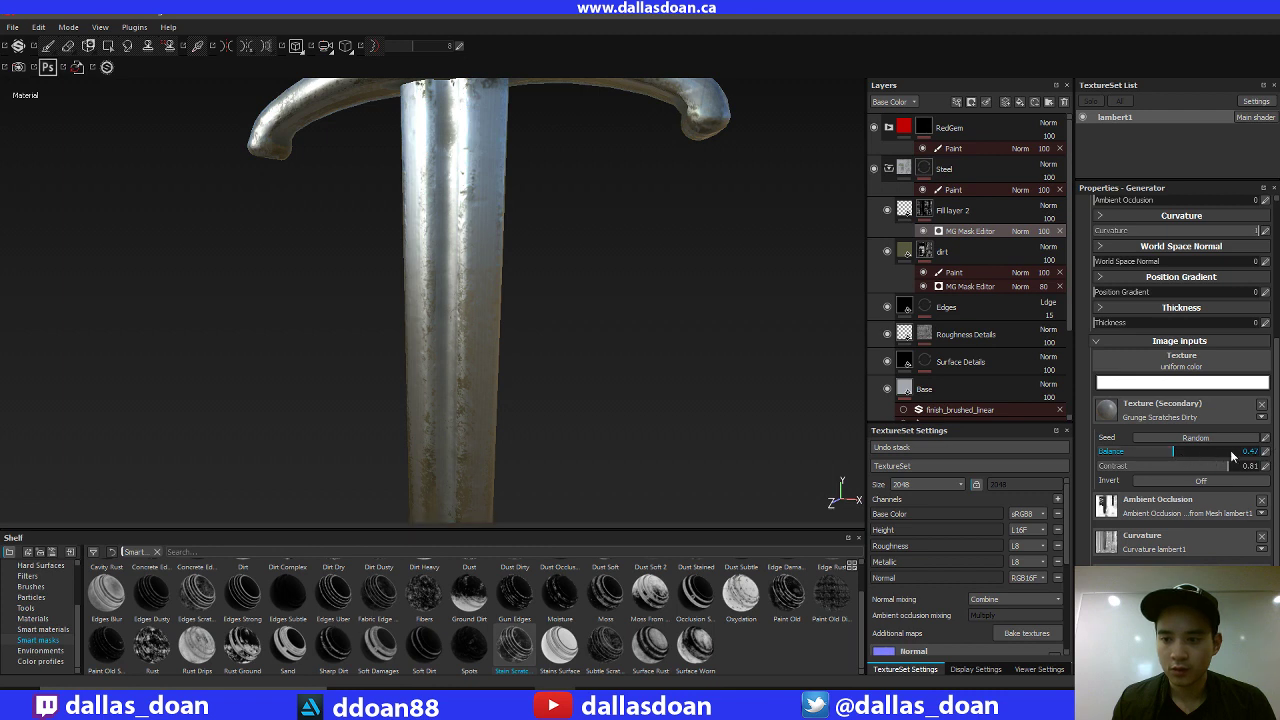
click(1265, 452)
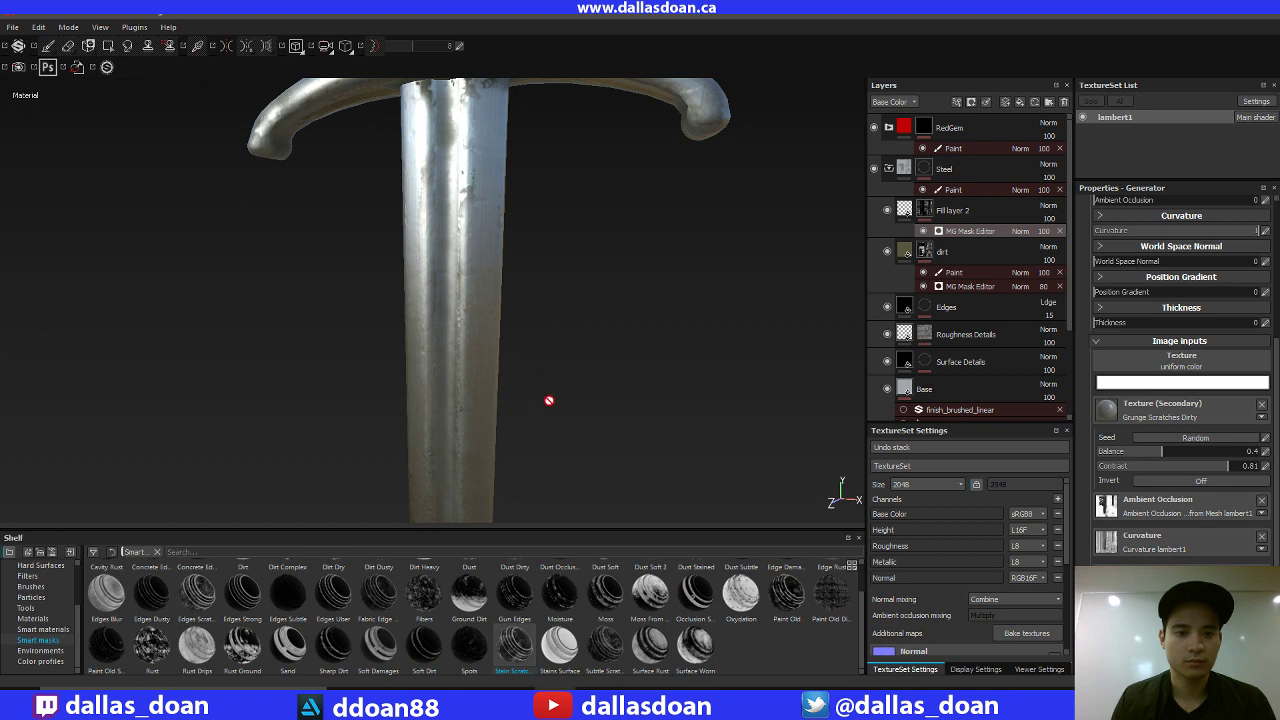
alt+drag(549, 401, 720, 421)
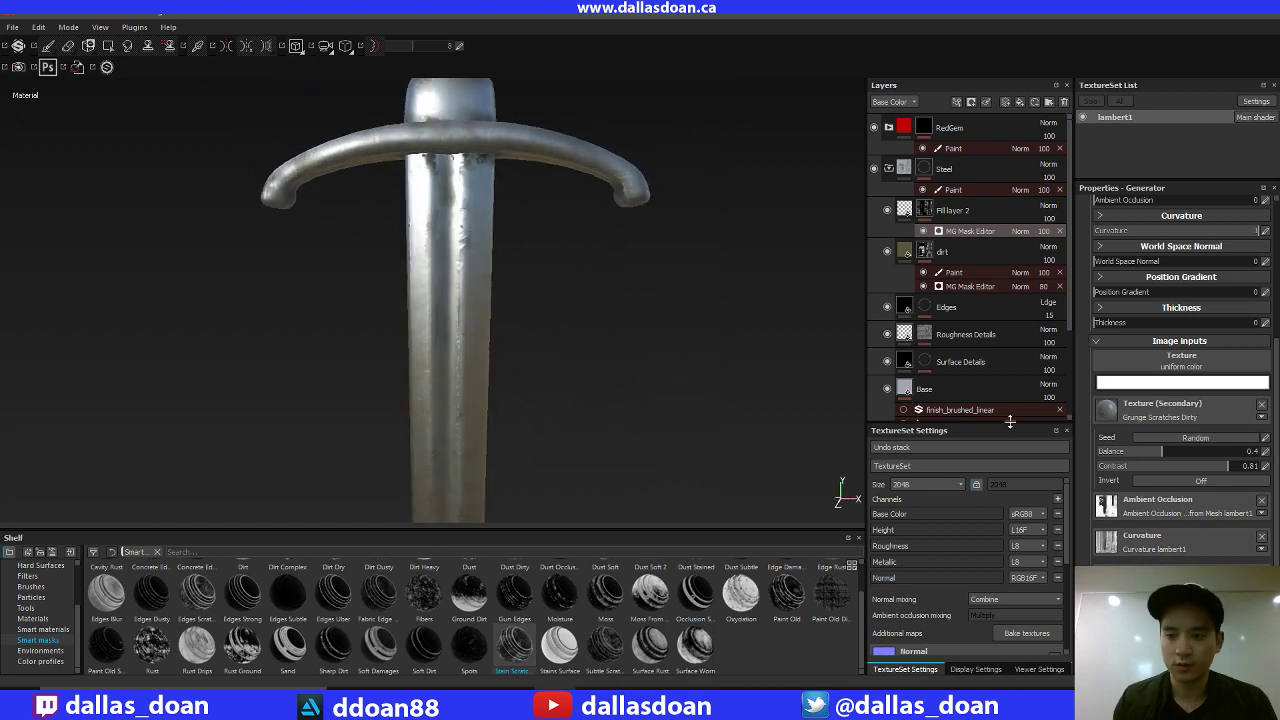
click(1268, 451)
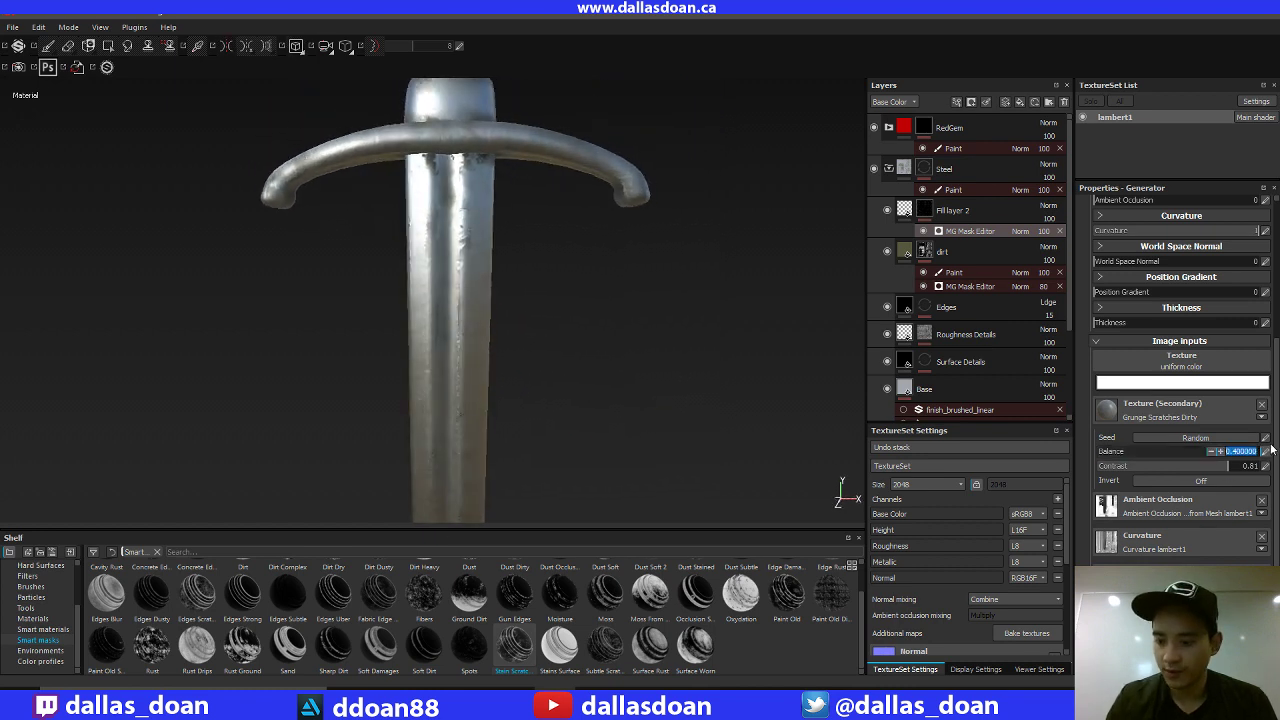
key(Return)
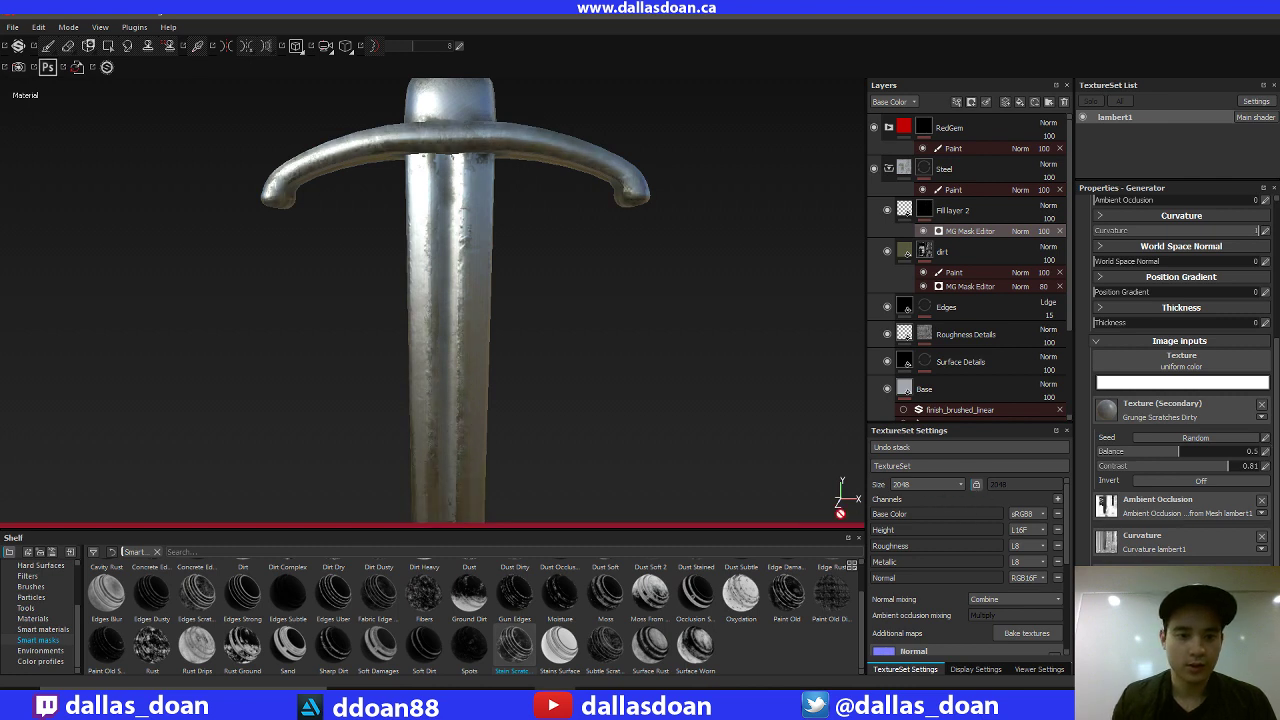
alt+middle_drag(698, 447, 653, 348)
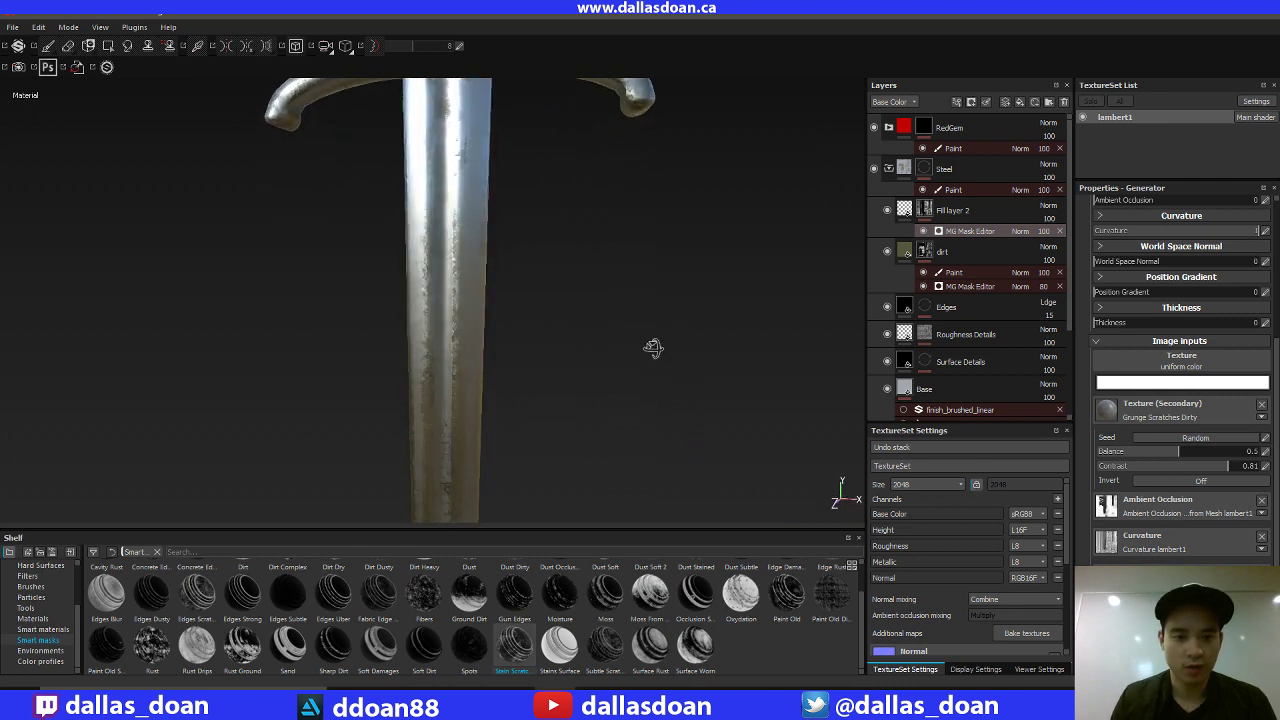
Set the Grunge Scratches Dirty texture's Balance to 0.45 and Contrast to 1, and check the blade up close.
click(1265, 452)
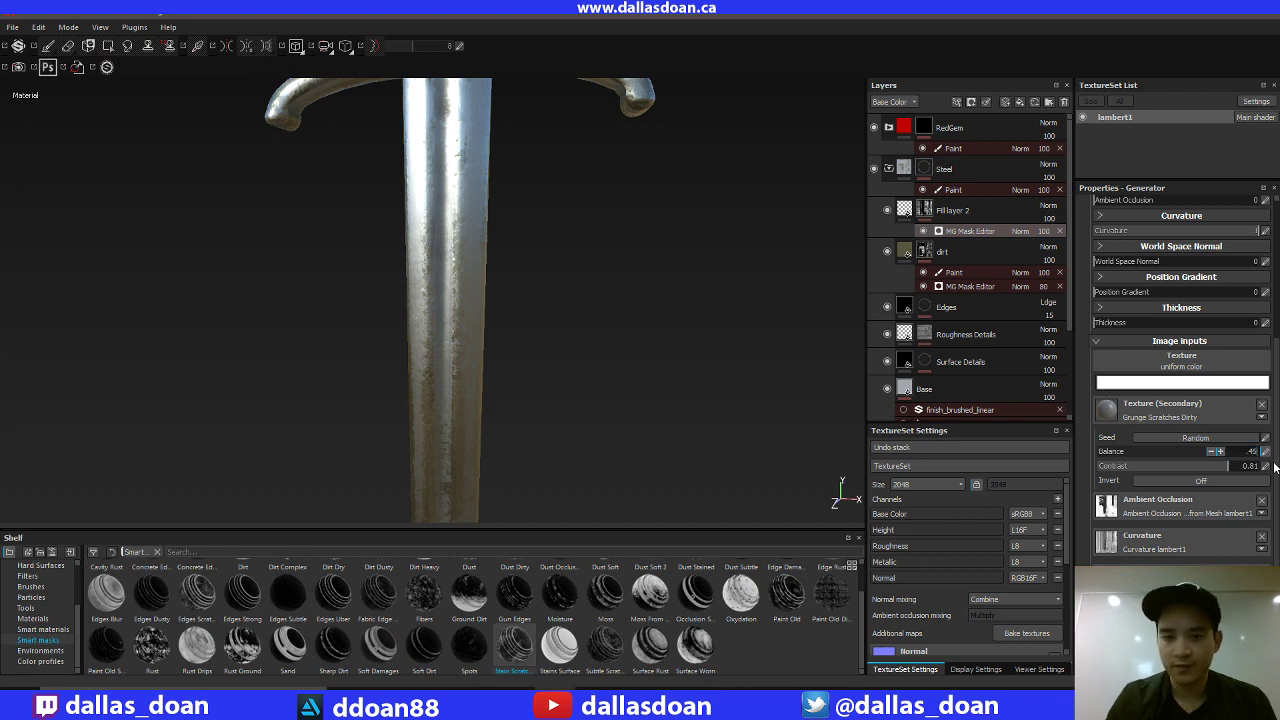
alt+middle_drag(697, 486, 656, 354)
drag(1247, 472, 1263, 472)
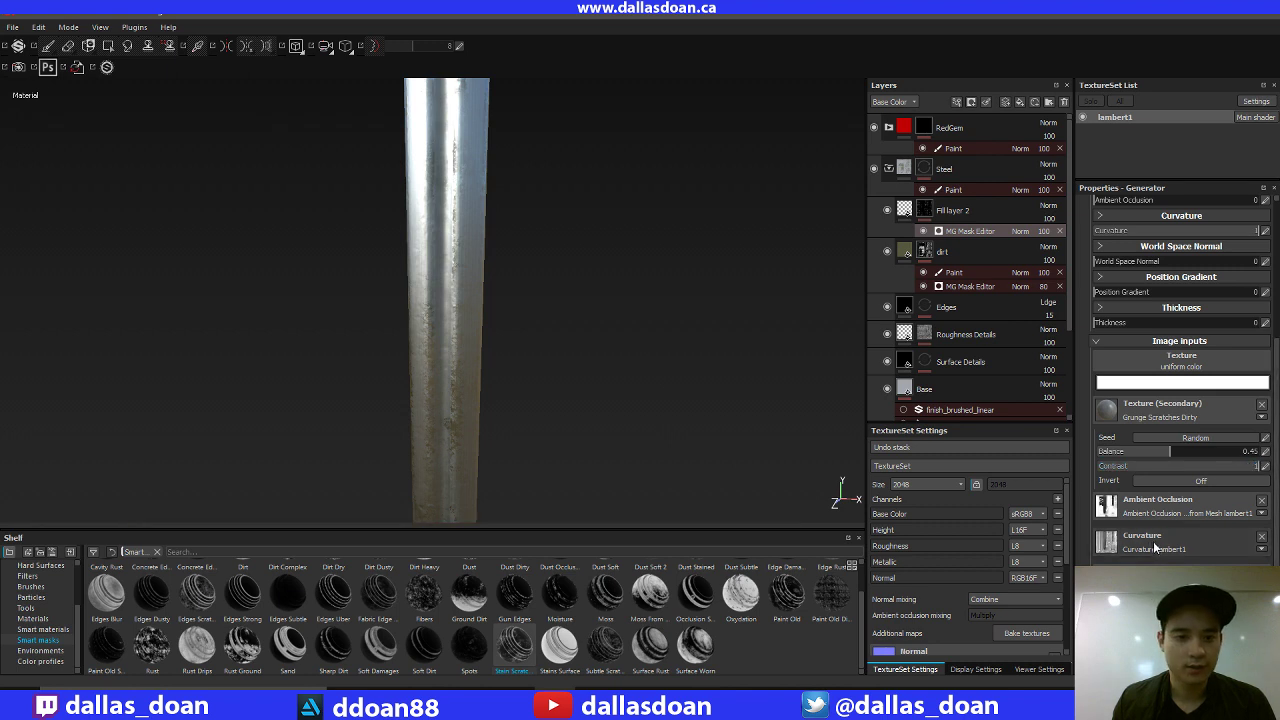
alt+drag(729, 403, 598, 270)
alt+right_drag(586, 300, 559, 499)
alt+right_drag(581, 403, 626, 520)
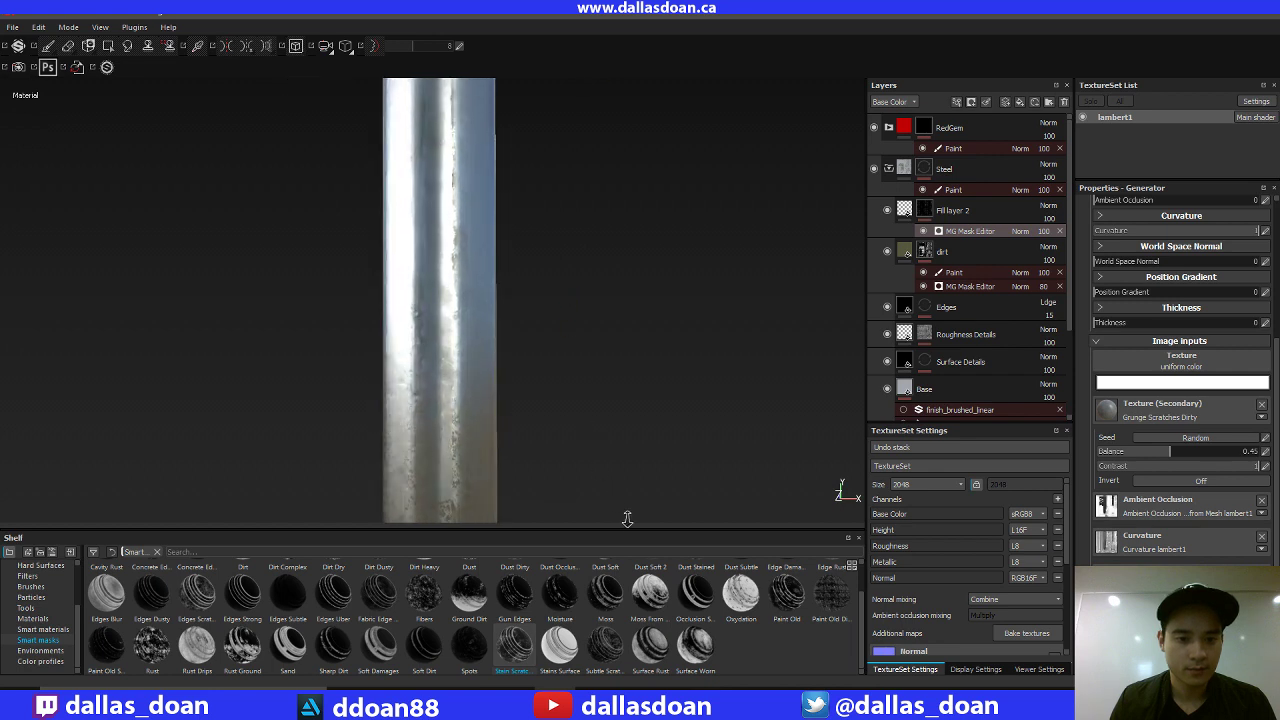
Examine the scratches along the full length of the blade from several distances and angles.
alt+right_drag(563, 302, 555, 165)
alt+right_drag(561, 272, 538, 138)
alt+drag(563, 274, 560, 289)
alt+right_drag(560, 289, 509, 261)
alt+drag(509, 260, 563, 243)
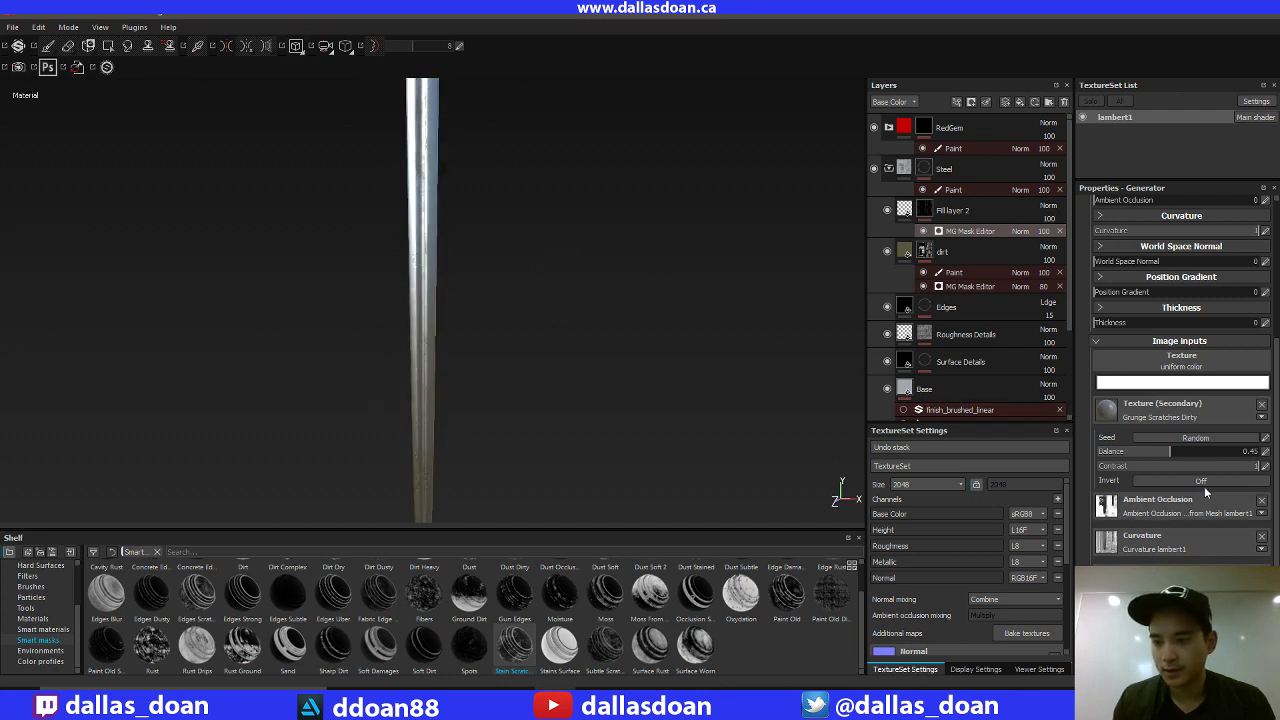
alt+middle_drag(526, 330, 568, 320)
alt+right_drag(568, 320, 592, 276)
alt+drag(591, 276, 528, 220)
alt+right_drag(528, 220, 548, 309)
alt+drag(605, 367, 655, 200)
alt+middle_drag(652, 150, 637, 249)
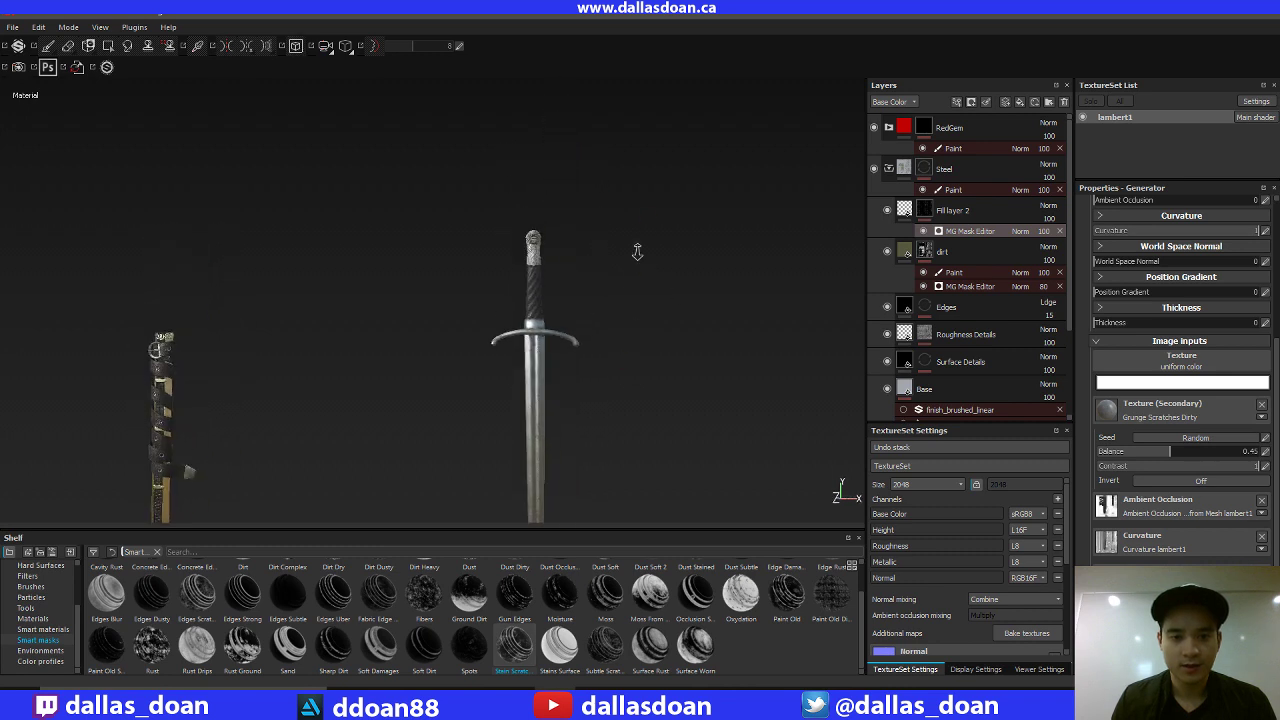
Examine the pommel, grip, guard and upper blade up close.
alt+right_drag(637, 270, 660, 480)
alt+middle_drag(560, 170, 632, 342)
alt+right_drag(678, 397, 717, 411)
alt+middle_drag(705, 277, 671, 334)
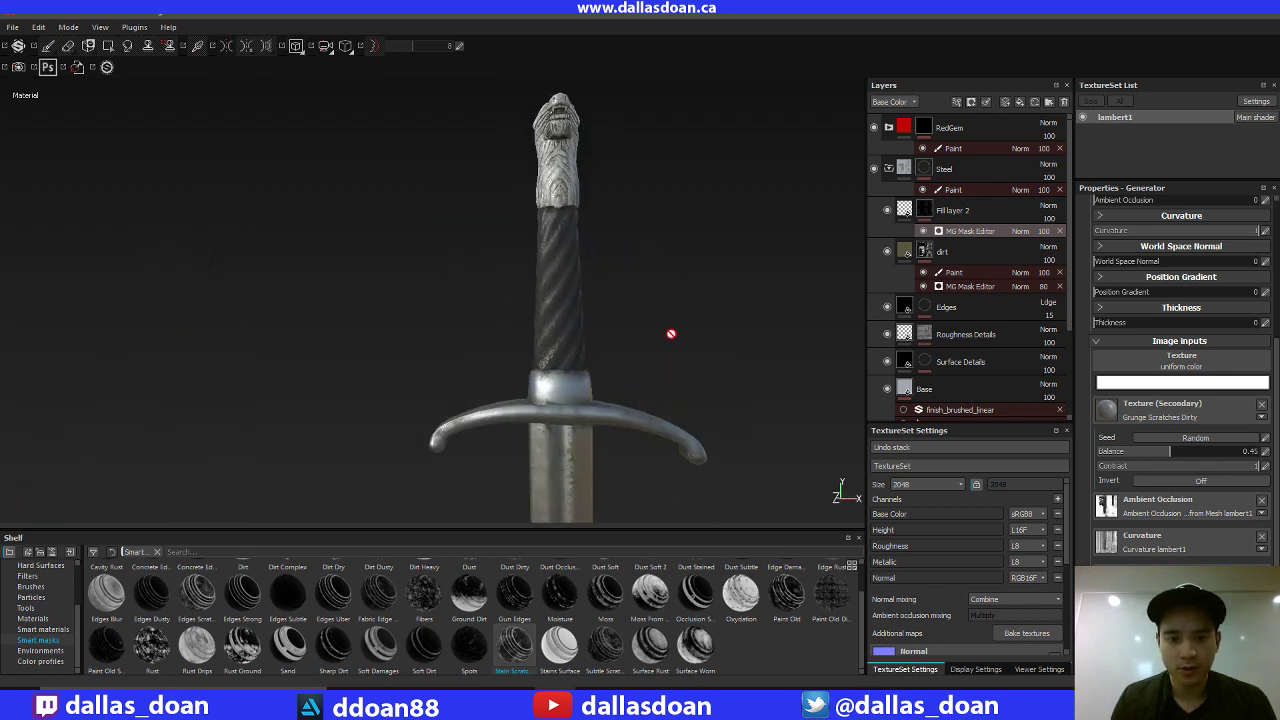
alt+right_drag(671, 334, 709, 329)
alt+drag(709, 329, 737, 303)
alt+middle_drag(735, 302, 694, 223)
alt+right_drag(694, 223, 699, 335)
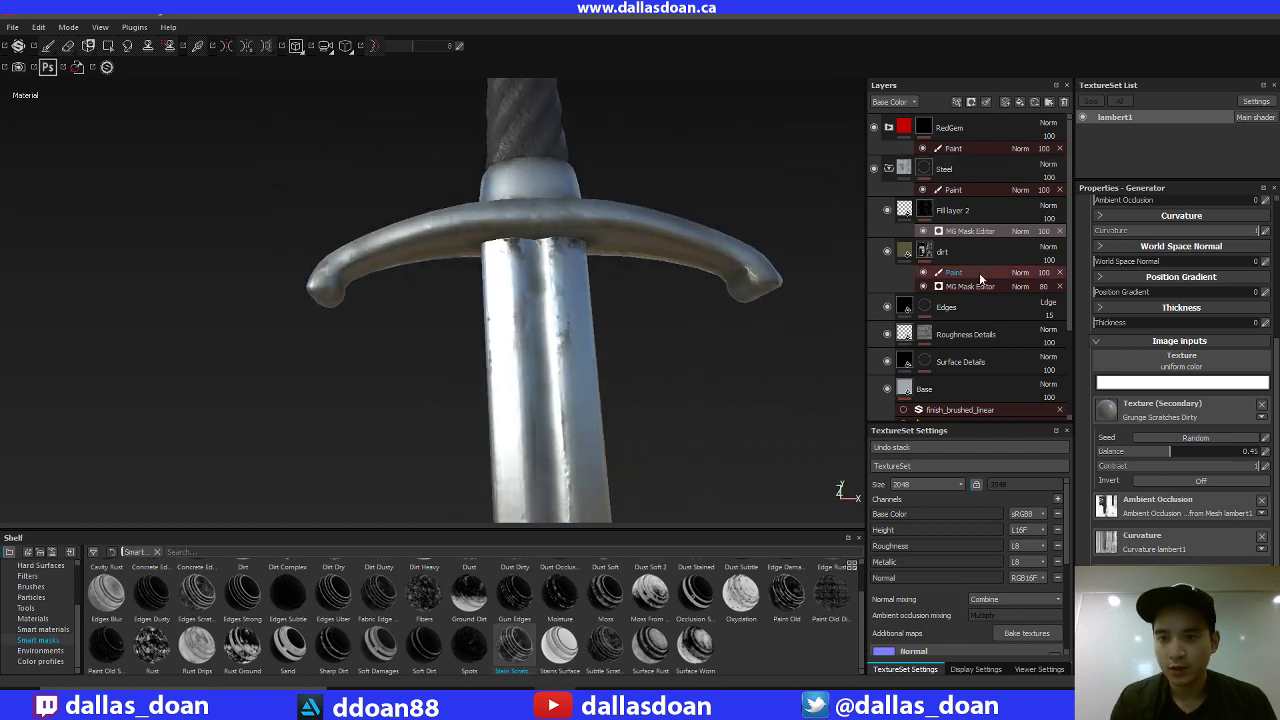
Rename Fill layer 2 as scratch.
click(976, 213)
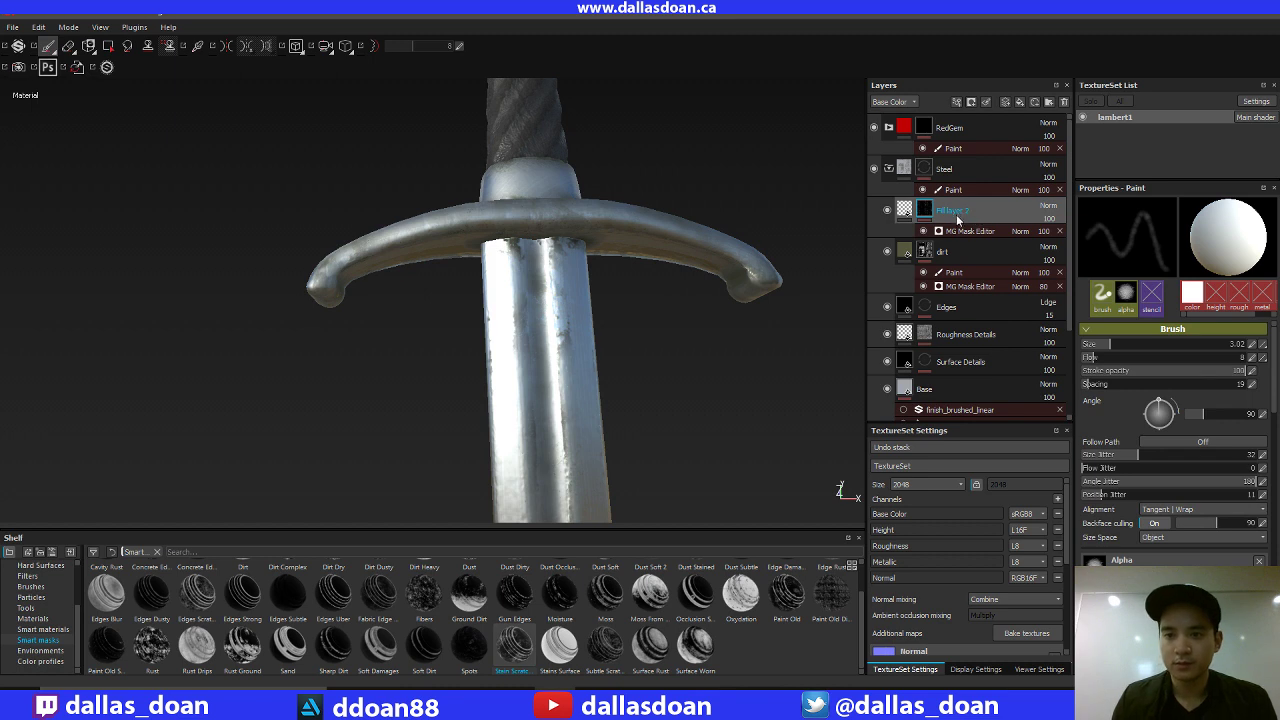
double_click(955, 213)
key(Return)
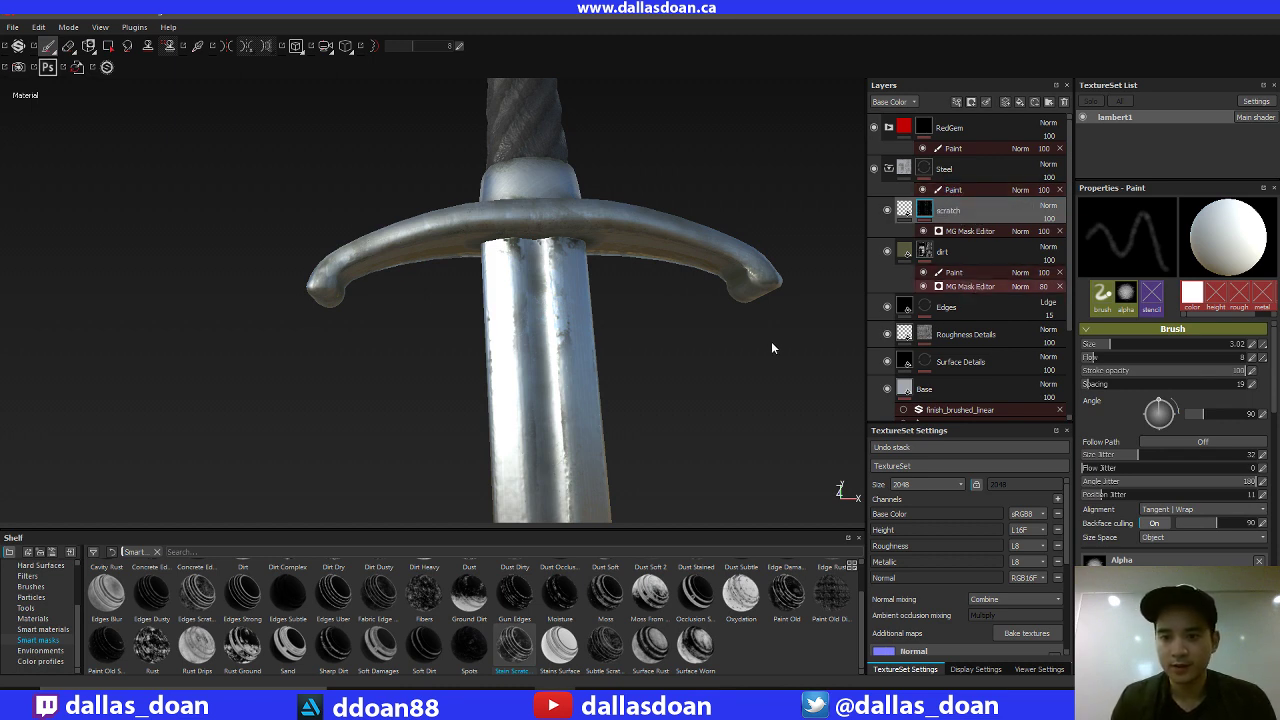
On the dirt layer's Paint effect, set the brush Flow to 22 and paint dirt on both sides of the blade just below the guard.
click(960, 286)
click(955, 273)
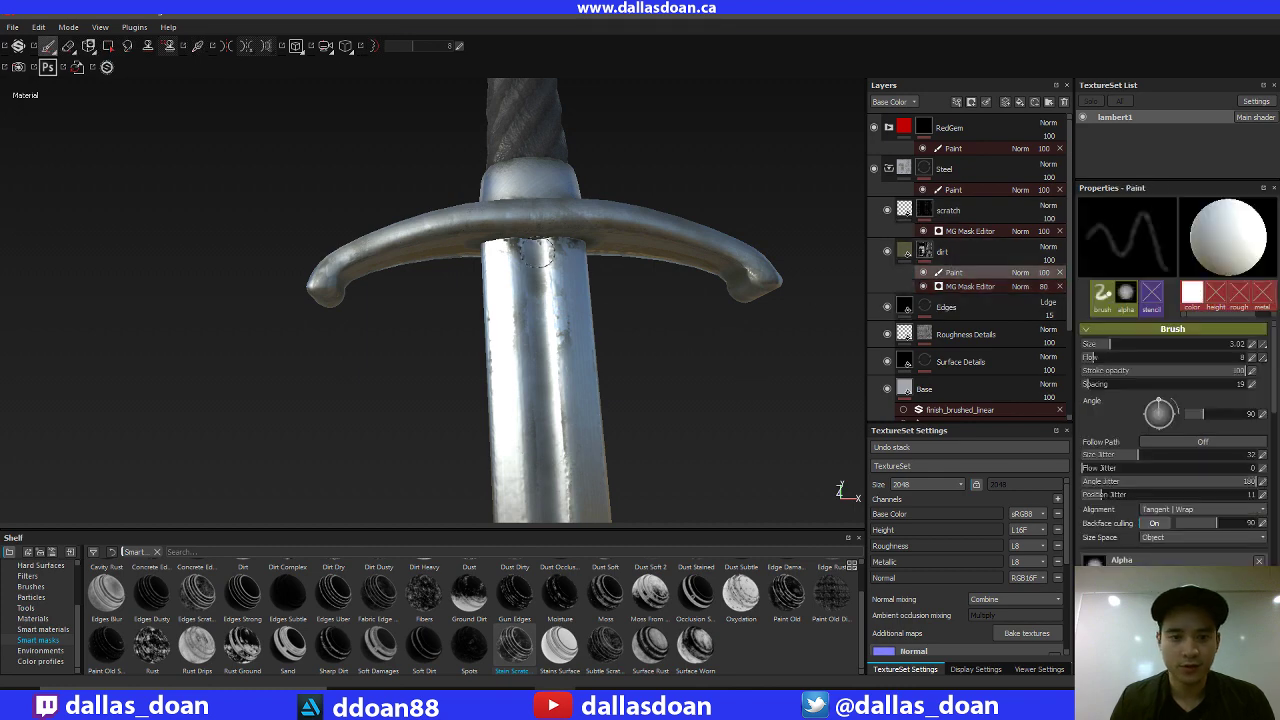
alt+drag(605, 308, 639, 385)
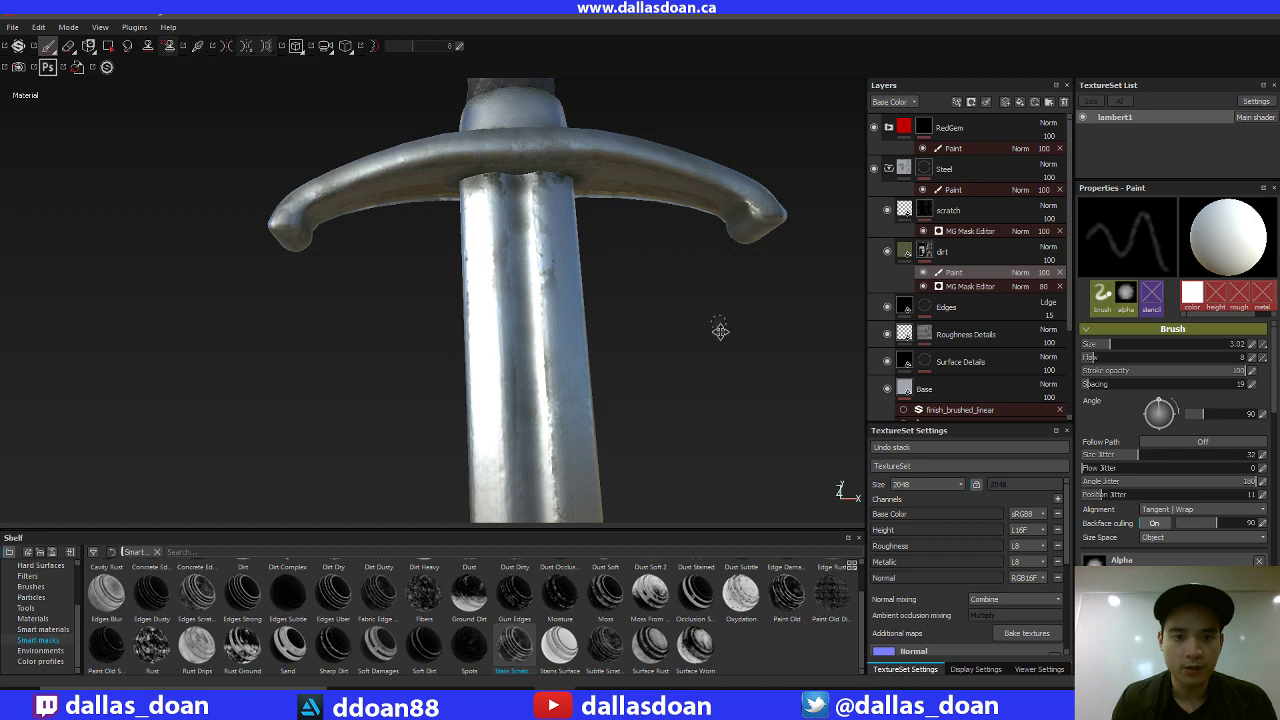
mouse_move(720, 330)
alt+mouse_down()
mouse_move(666, 343)
mouse_move(672, 312)
alt+mouse_up()
click(1118, 360)
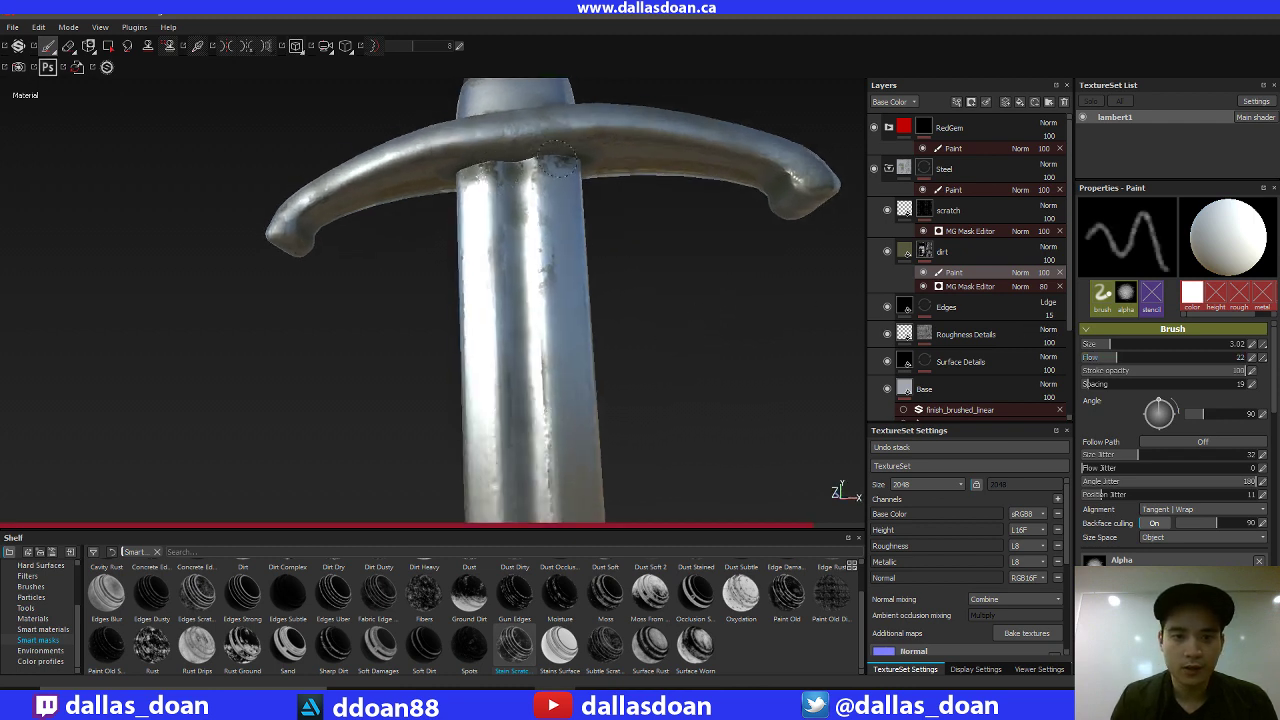
mouse_move(700, 328)
alt+mouse_down()
mouse_move(703, 343)
mouse_move(260, 340)
alt+mouse_up()
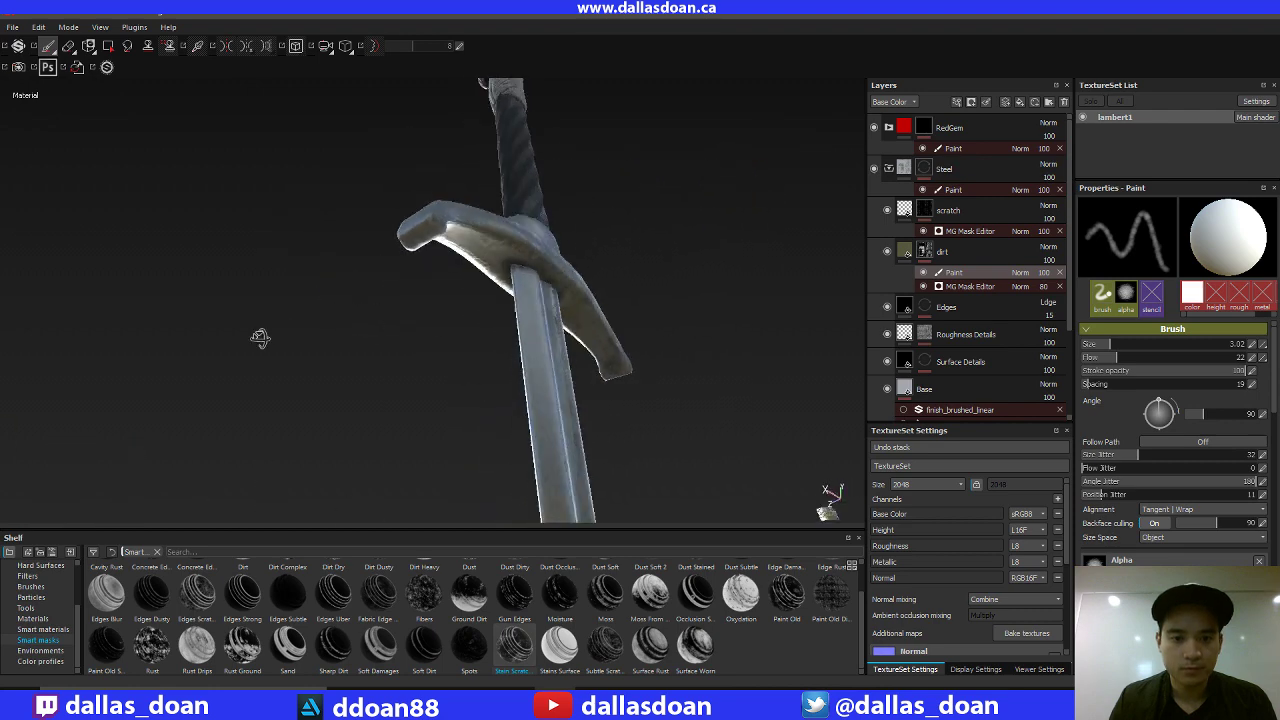
alt+right_drag(260, 340, 537, 263)
alt+middle_drag(537, 263, 536, 251)
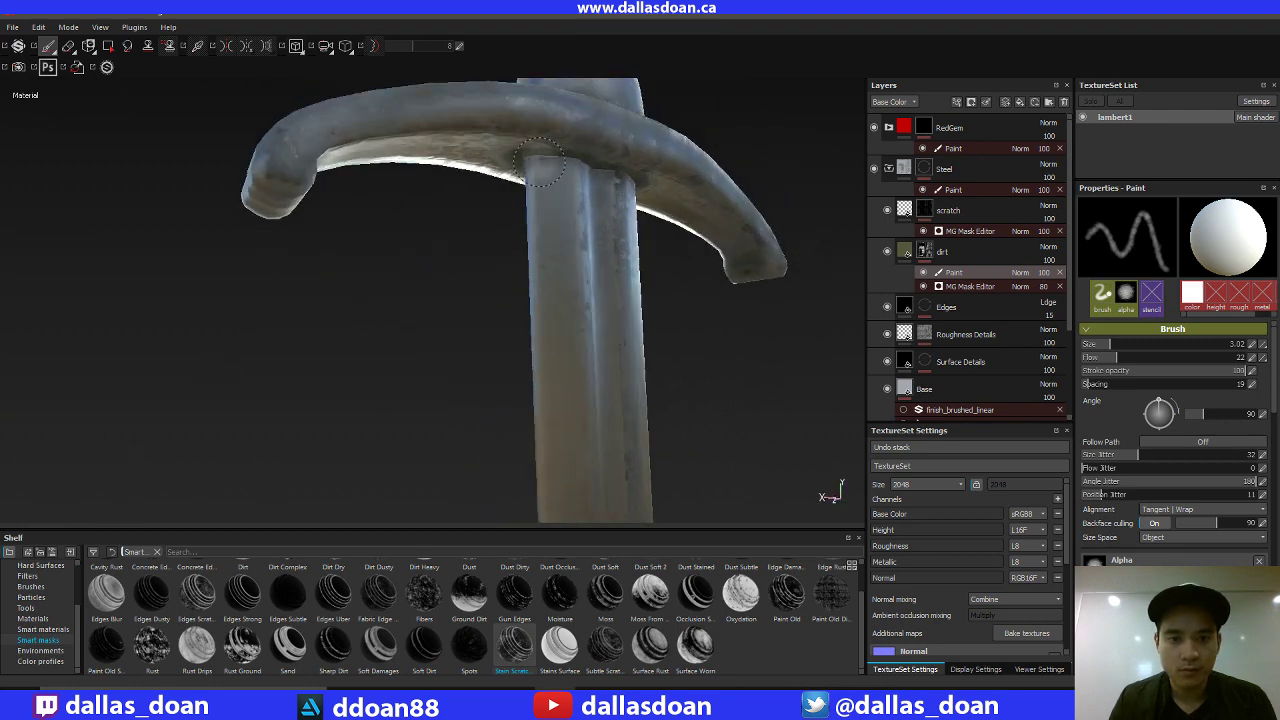
alt+drag(723, 362, 638, 338)
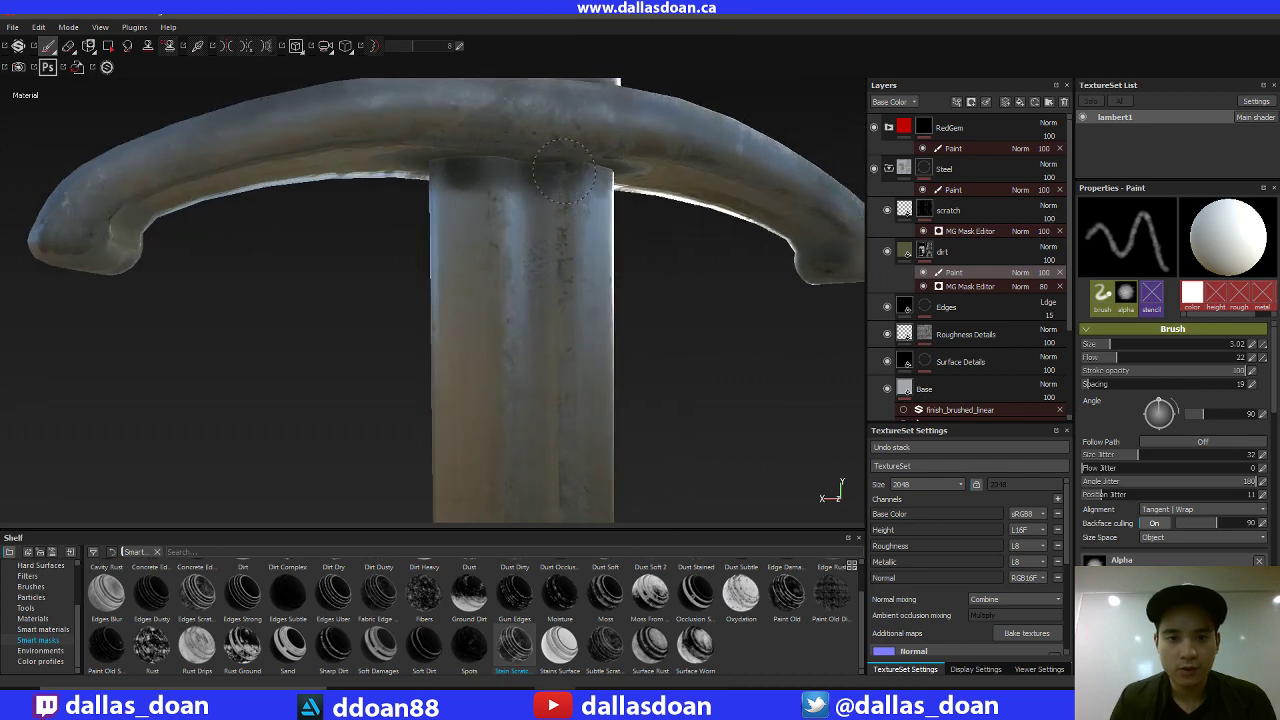
mouse_move(721, 423)
alt+mouse_down()
mouse_move(703, 354)
mouse_move(651, 394)
mouse_move(666, 346)
mouse_move(603, 369)
alt+mouse_up()
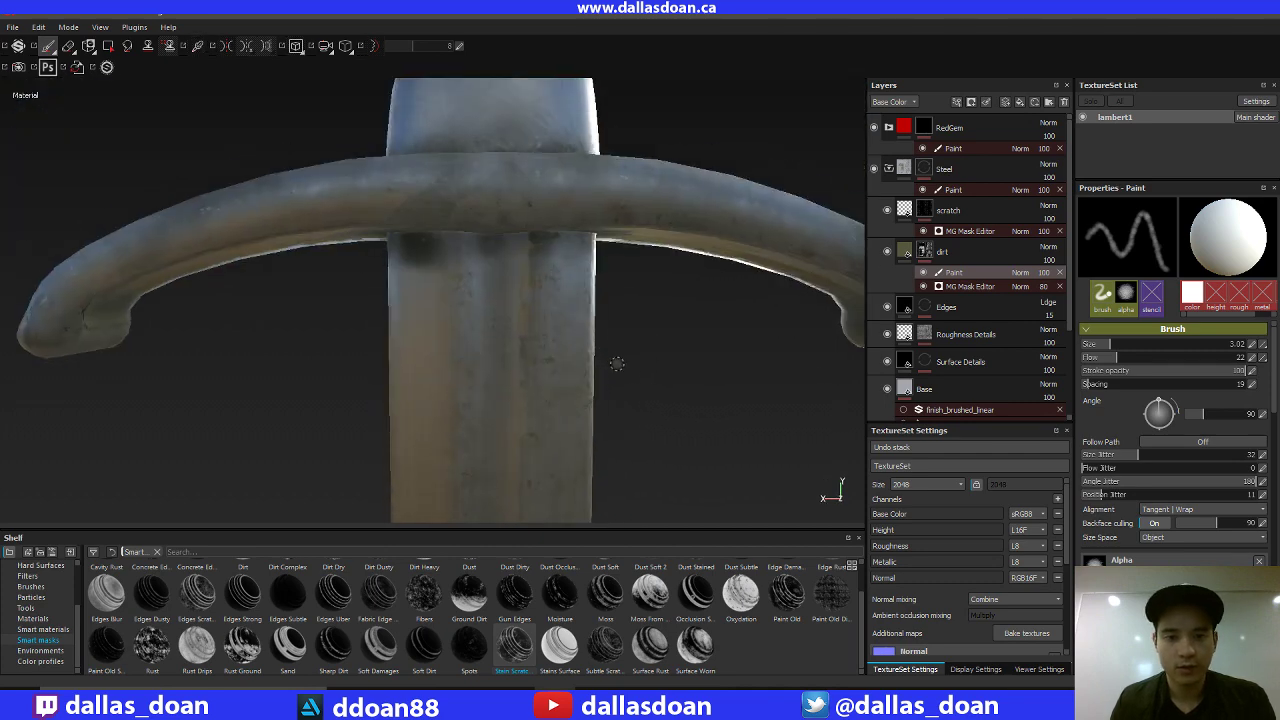
Show the 3D and 2D views side by side and paint a dirt band across the guard end of the blade's UV shell.
key(F3)
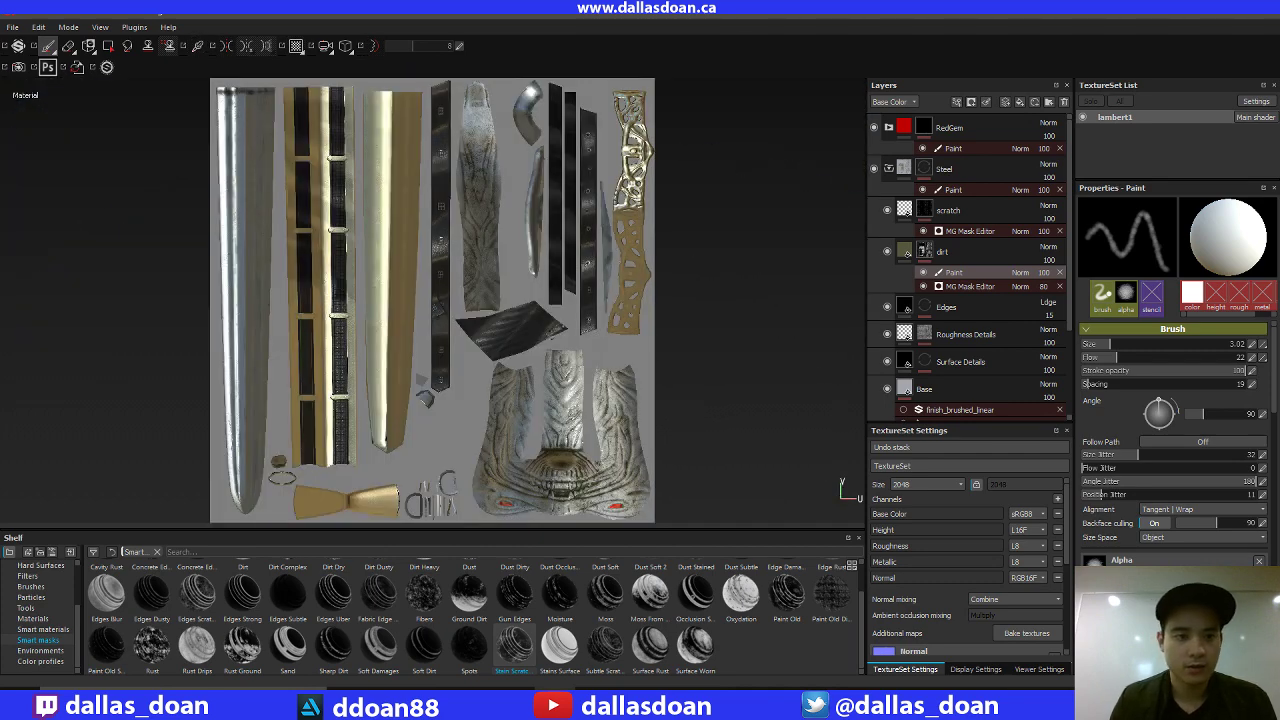
middle_drag(310, 218, 408, 272)
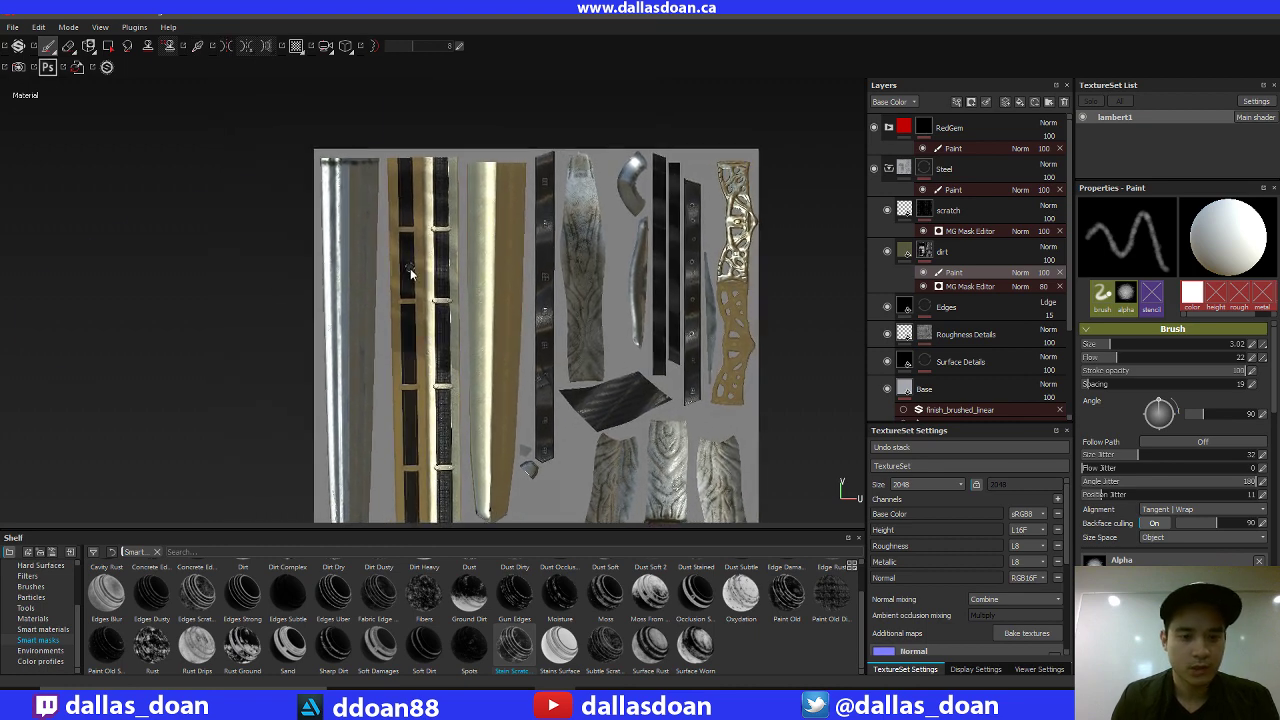
key(F2)
key(F1)
scroll(610, 270, up, 5)
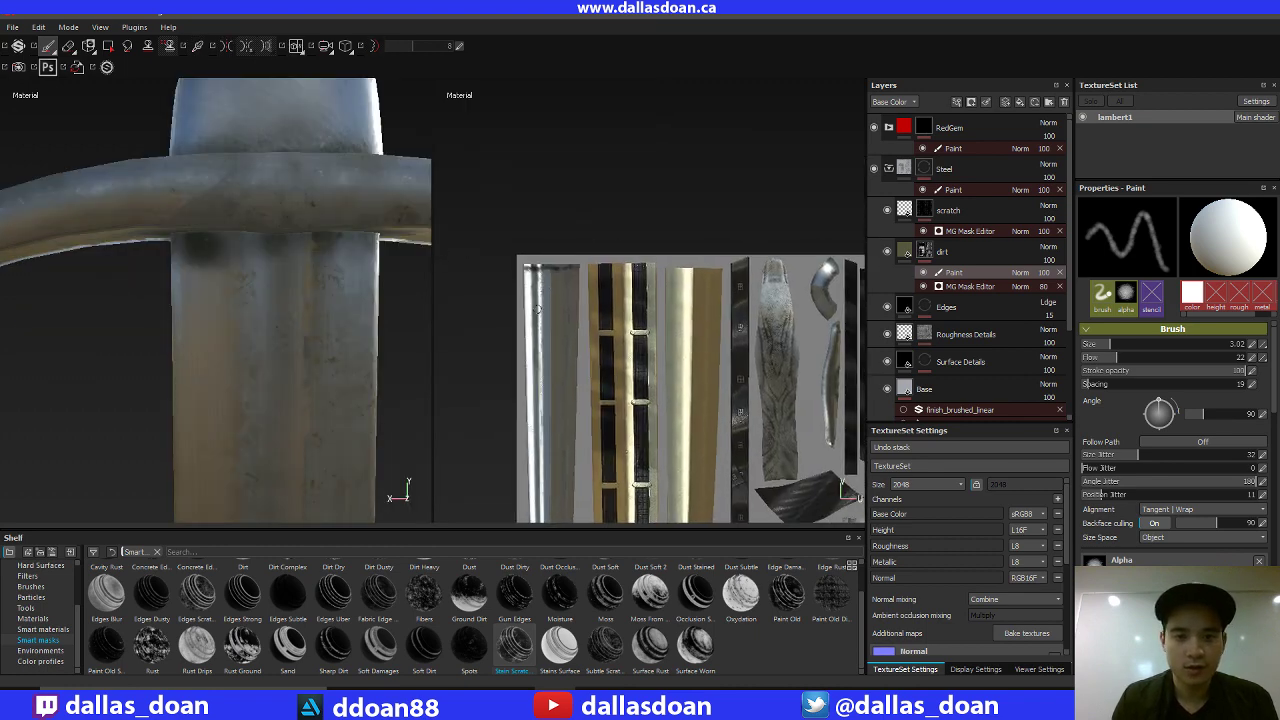
scroll(613, 297, up, 5)
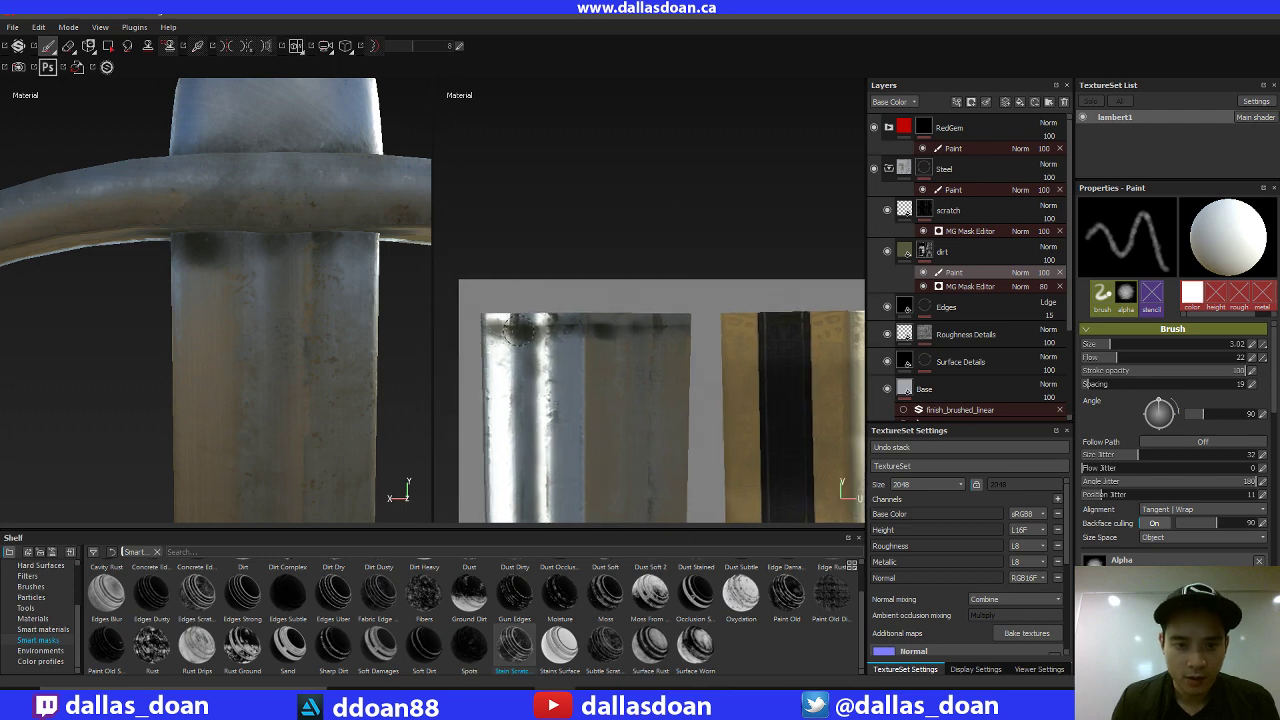
mouse_move(518, 330)
mouse_down()
mouse_move(635, 330)
mouse_move(621, 333)
mouse_up()
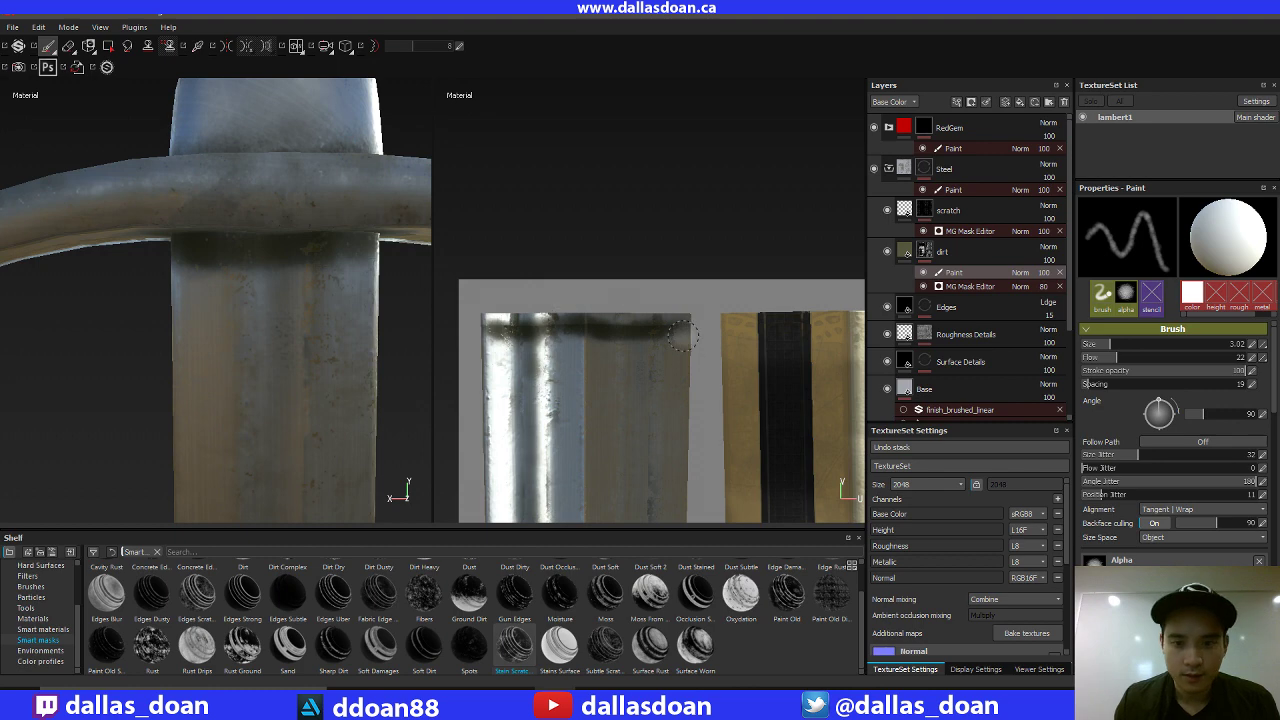
drag(698, 332, 682, 331)
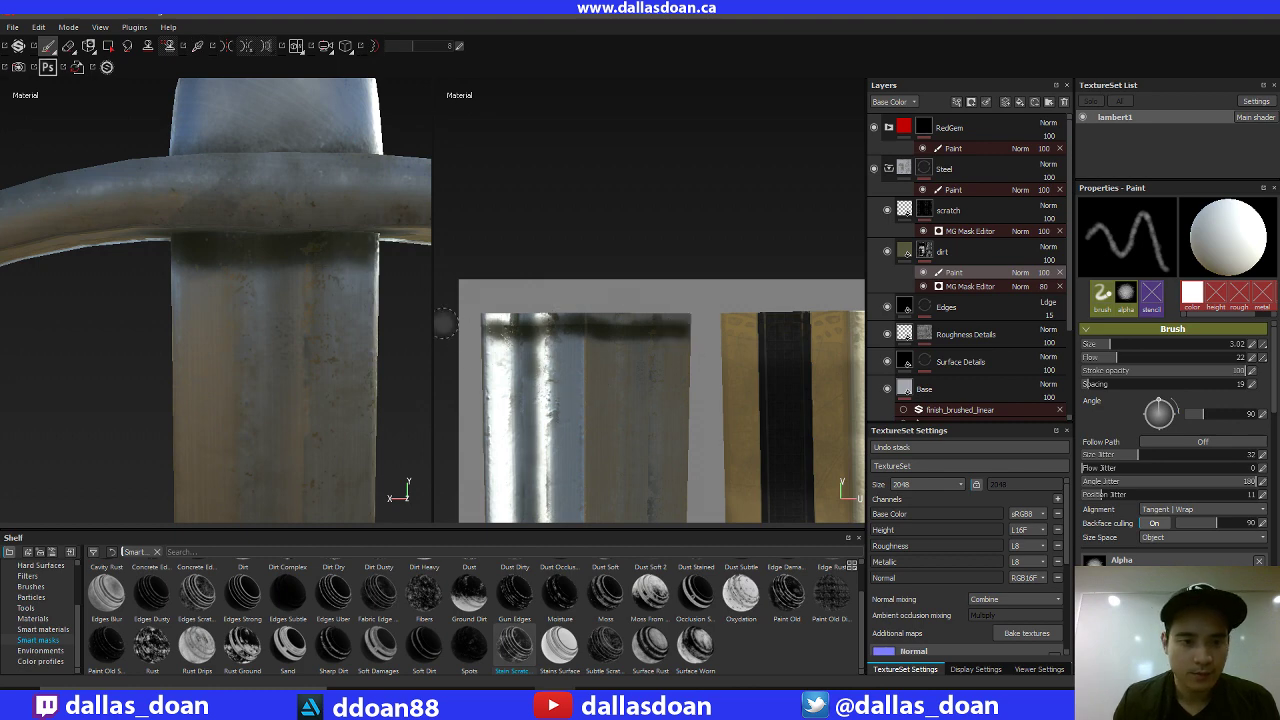
Enlarge the viewports by hiding the panels and inspect the dirt band below the guard from both sides.
alt+middle_drag(420, 340, 308, 292)
alt+drag(398, 306, 350, 318)
key(Tab)
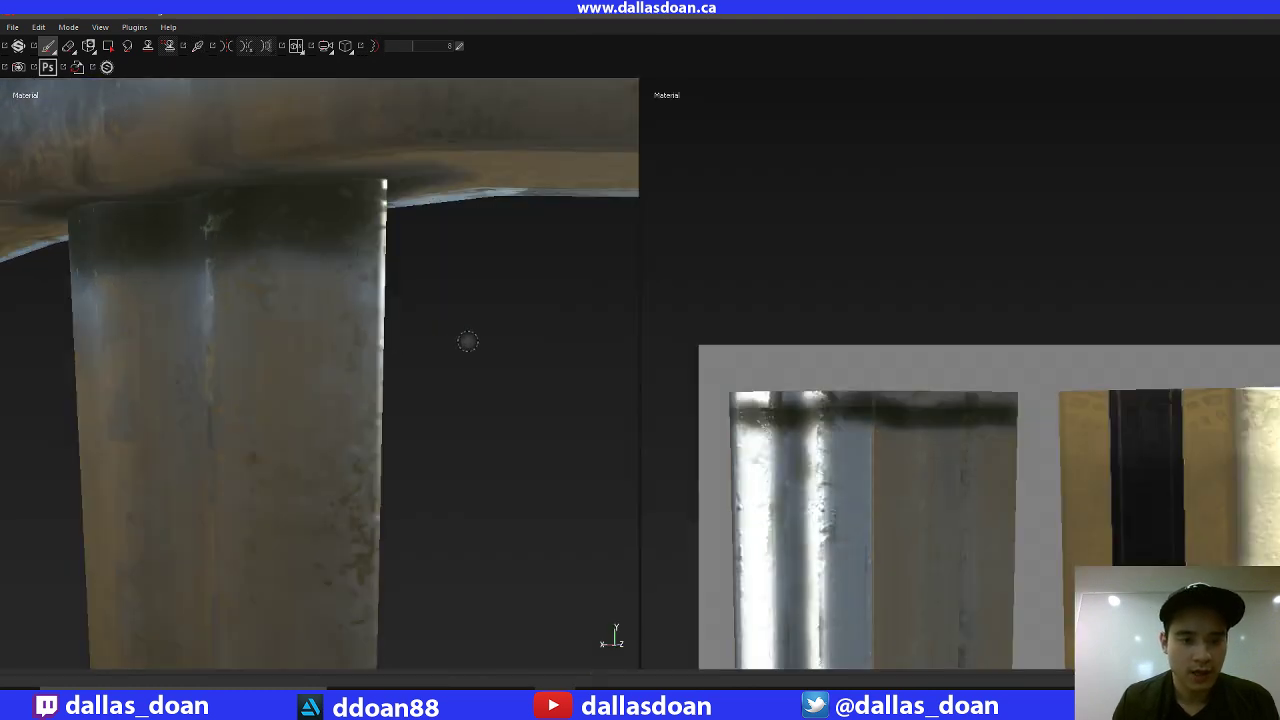
mouse_move(467, 341)
alt+mouse_down()
mouse_move(514, 197)
mouse_move(520, 437)
mouse_move(263, 434)
mouse_move(330, 430)
alt+mouse_up()
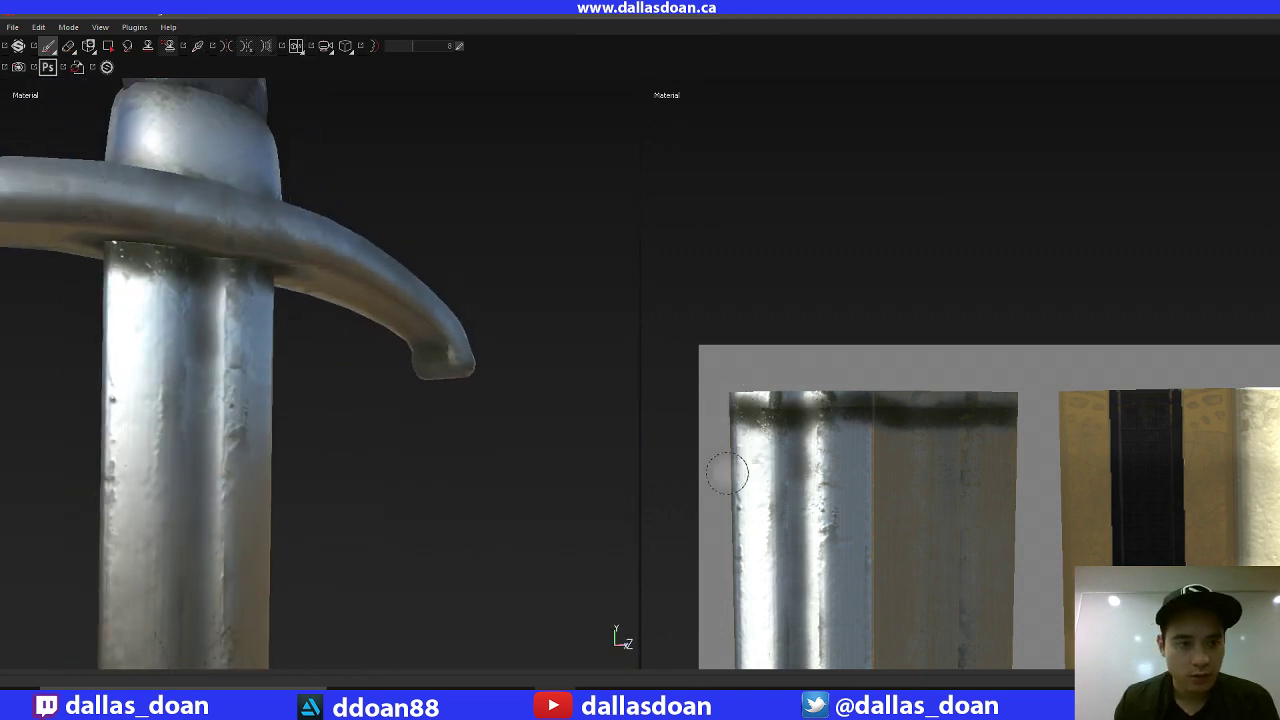
middle_drag(506, 452, 520, 410)
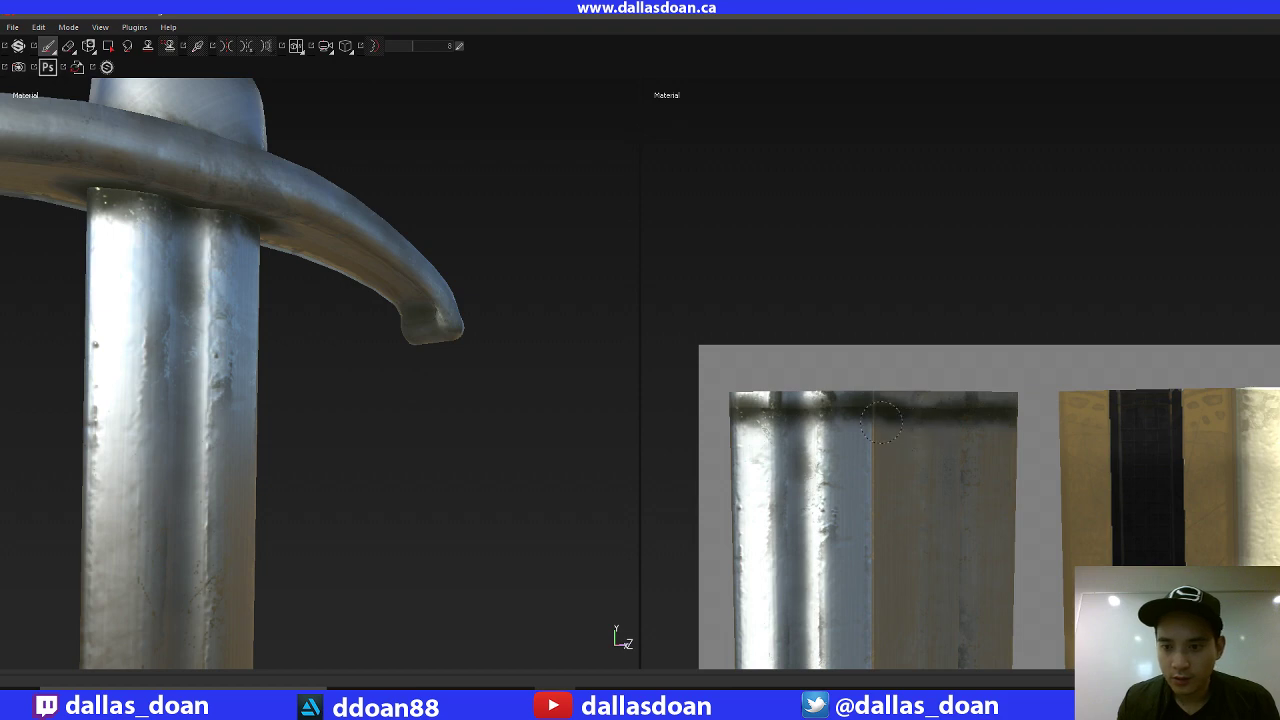
Undo the last stroke and soften the lower edge of the dirt band in the UV view with black mask paint.
key(ctrl+z)
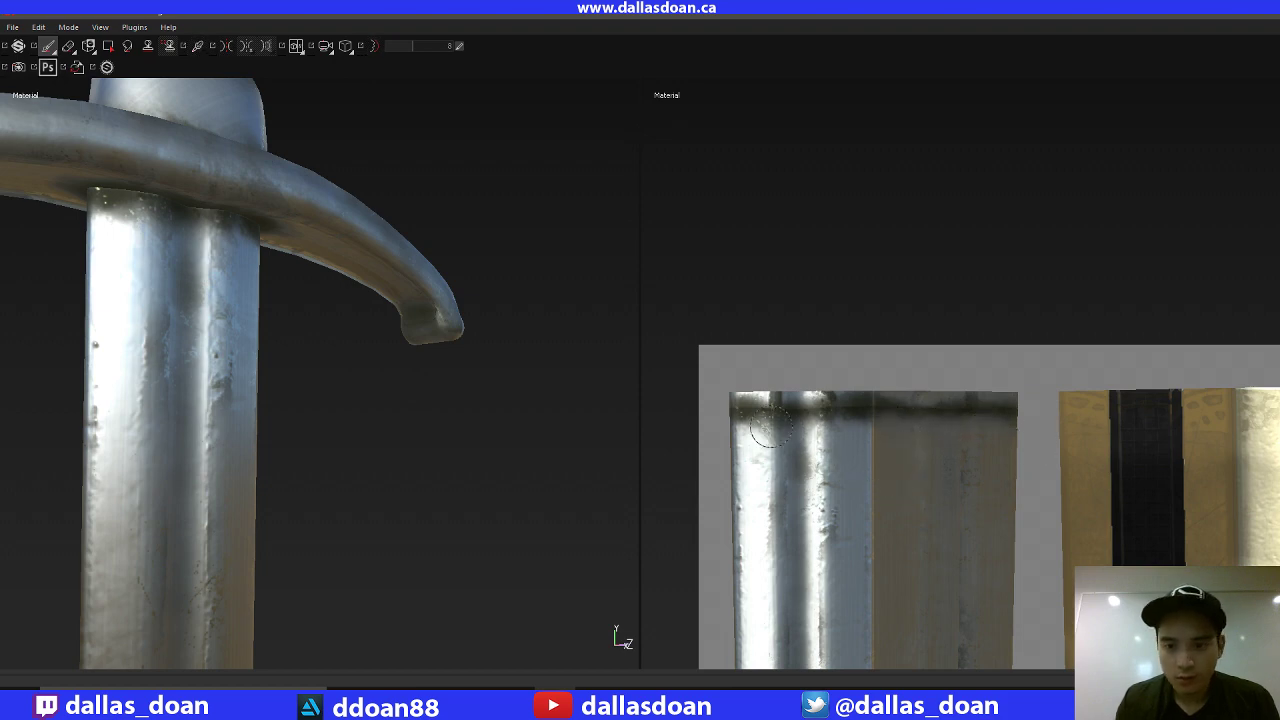
mouse_move(768, 428)
mouse_down()
mouse_move(745, 425)
mouse_move(884, 476)
mouse_up()
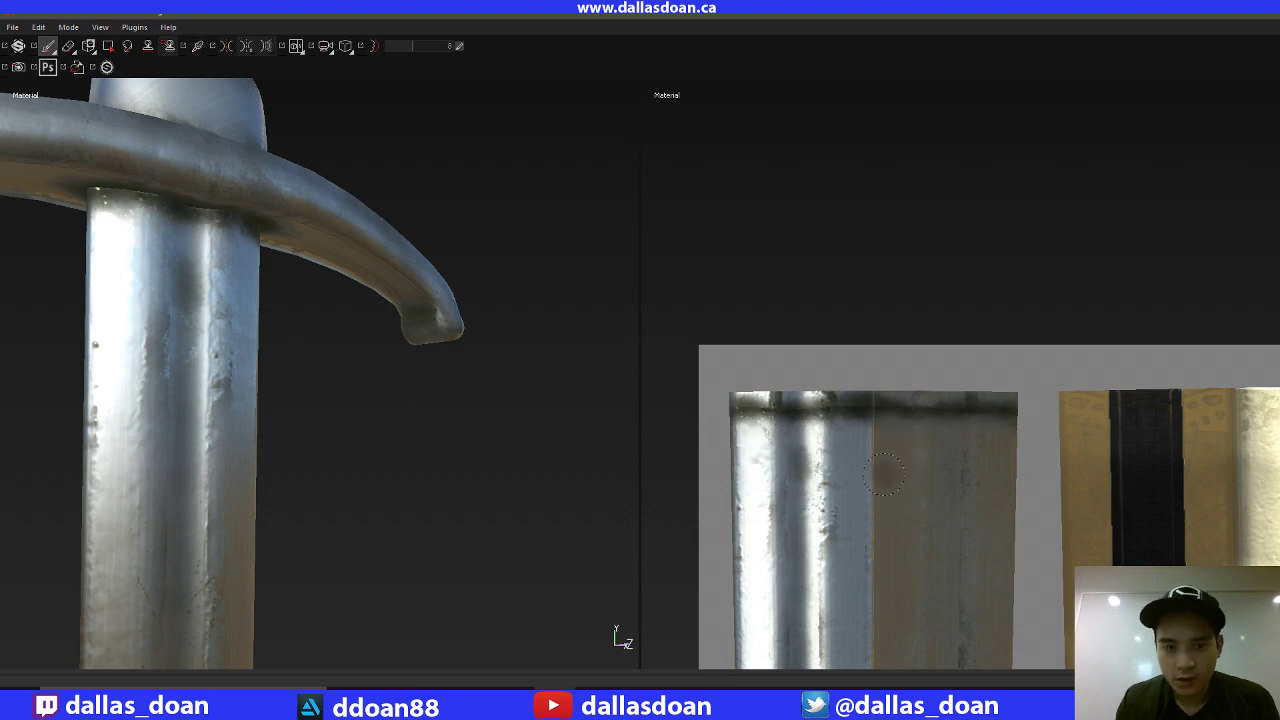
mouse_move(805, 445)
mouse_down()
mouse_move(728, 420)
mouse_move(772, 435)
mouse_up()
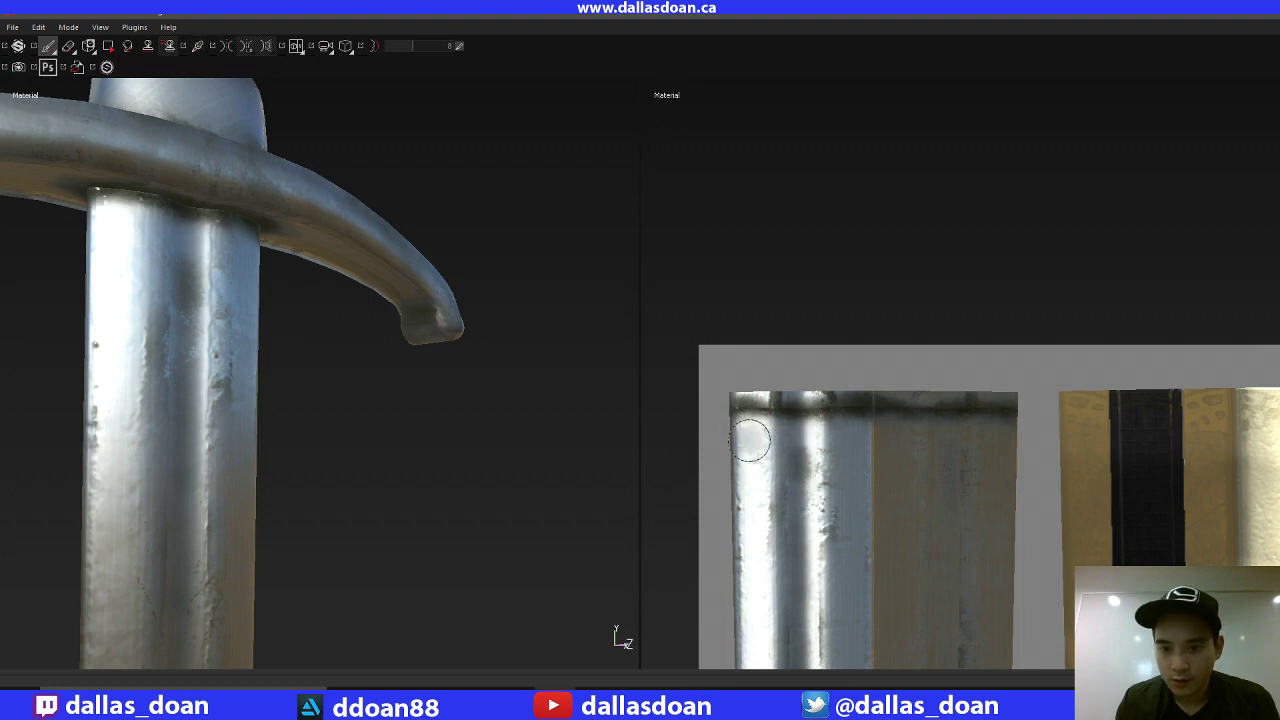
Check the softened dirt, guard and grip, then restore the panels and show only the 3D view.
alt+right_drag(445, 403, 340, 457)
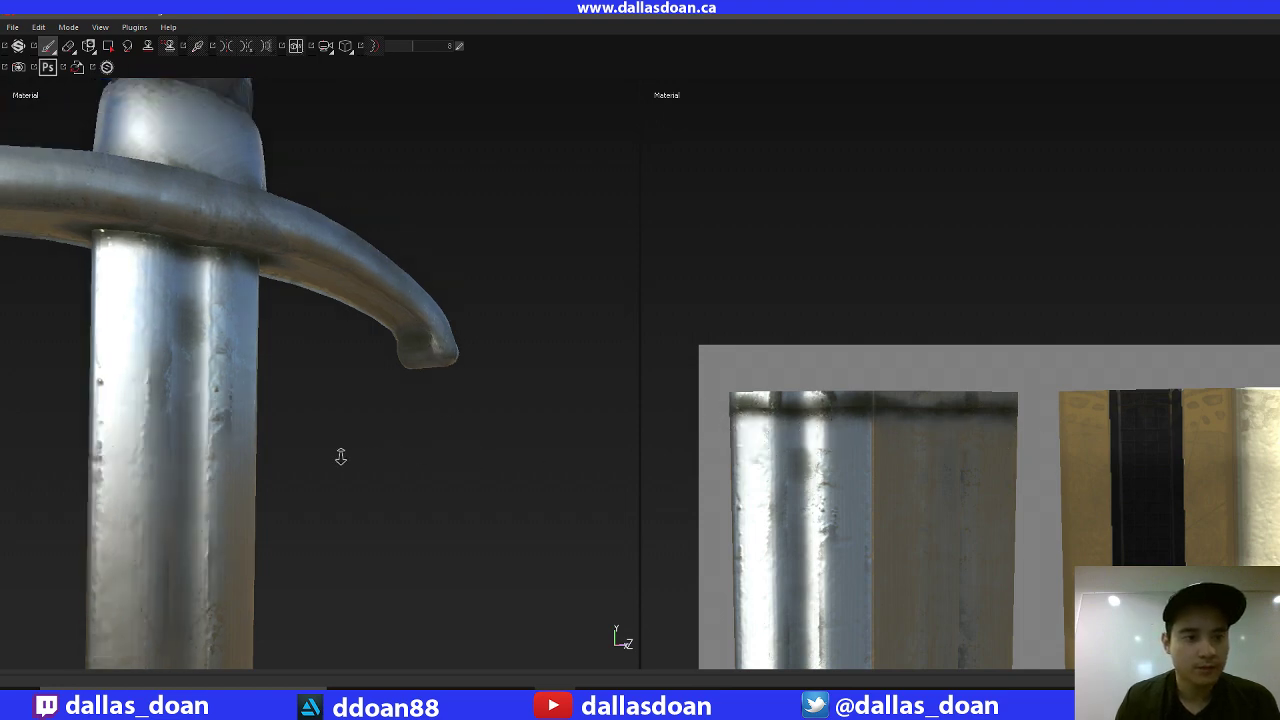
alt+middle_drag(345, 310, 362, 470)
alt+middle_drag(330, 290, 306, 508)
alt+middle_drag(430, 570, 355, 348)
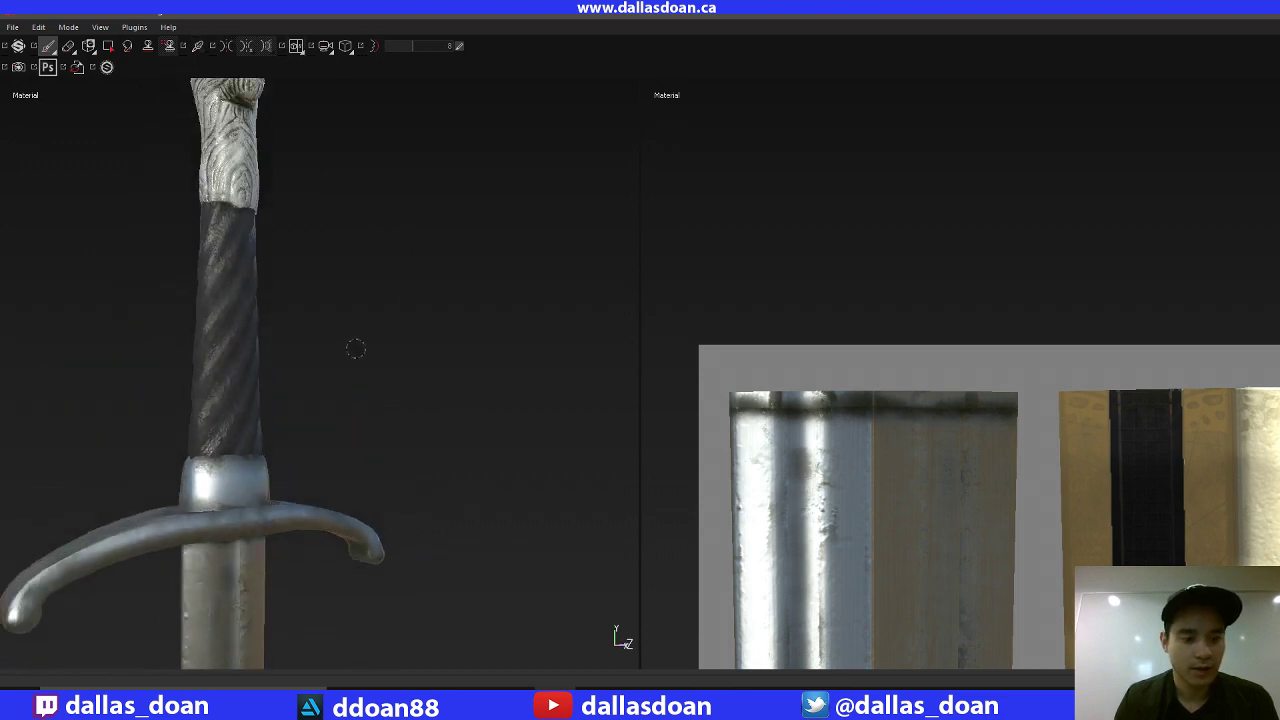
key(Tab)
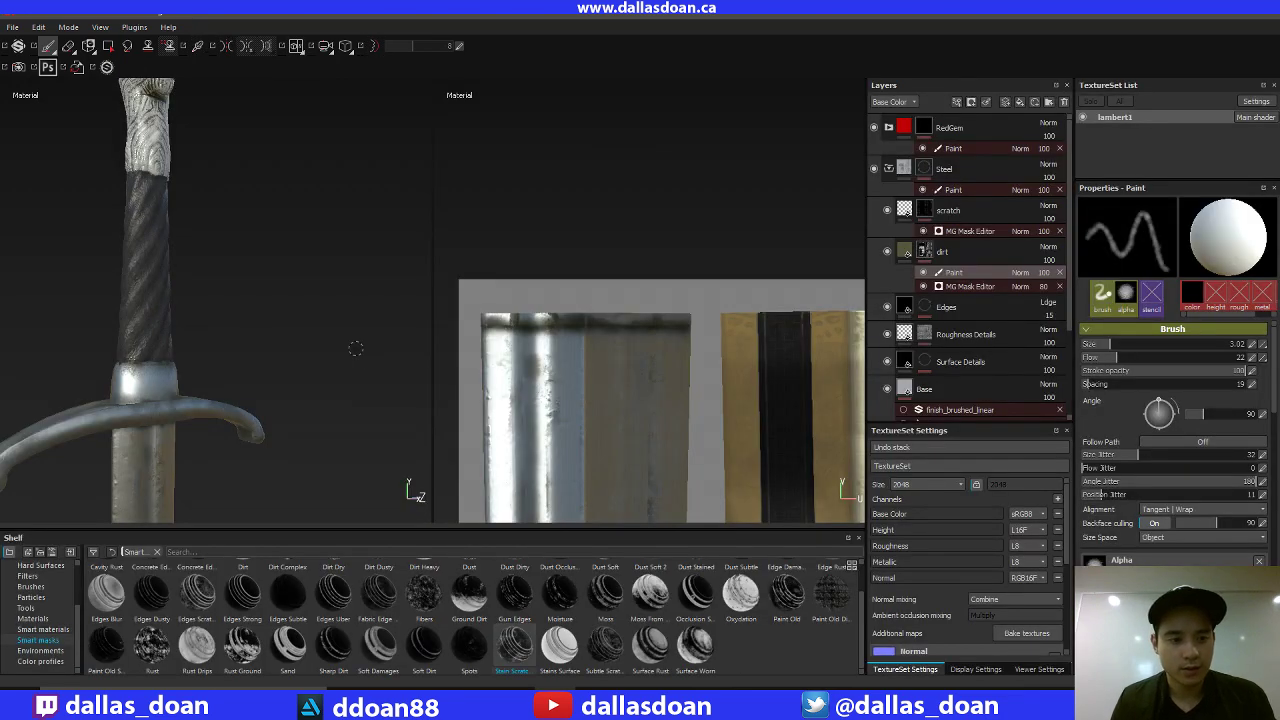
key(F2)
Examine the whole sword and its scabbard together from several angles and distances.
alt+drag(701, 311, 535, 338)
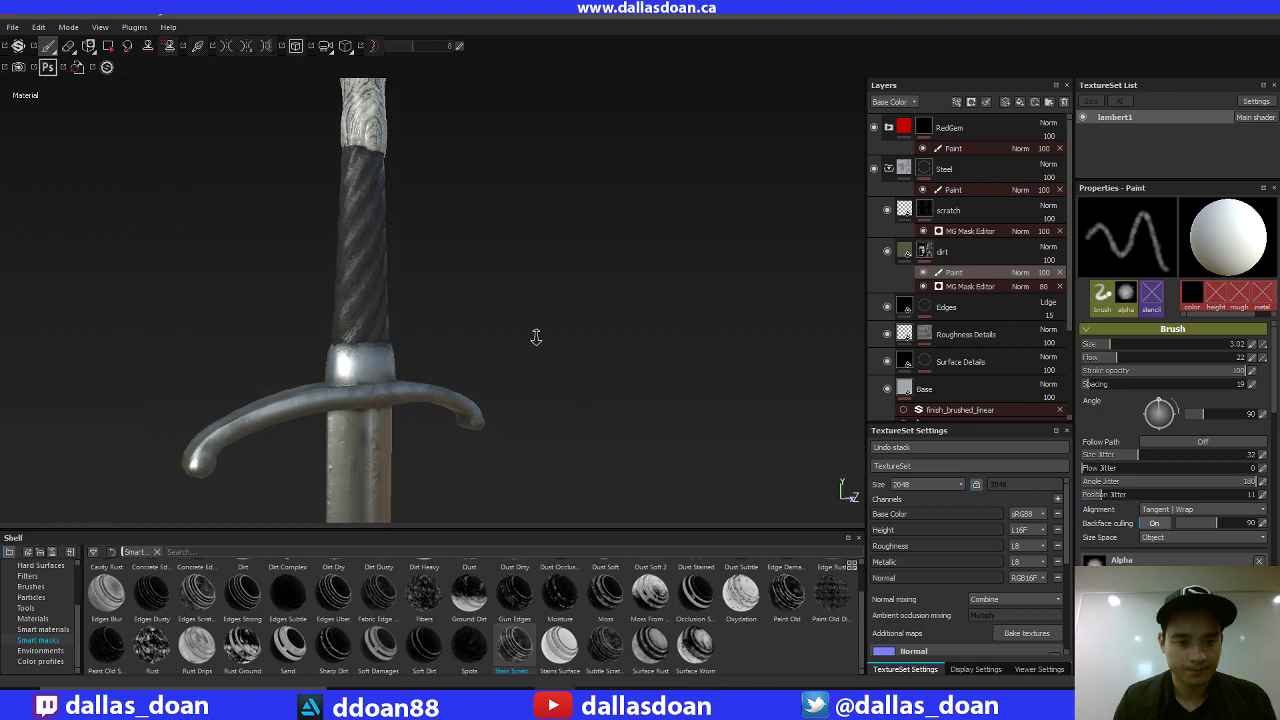
alt+right_drag(535, 338, 497, 371)
alt+drag(497, 371, 565, 390)
alt+middle_drag(565, 390, 596, 237)
alt+right_drag(596, 237, 500, 222)
alt+drag(661, 335, 651, 271)
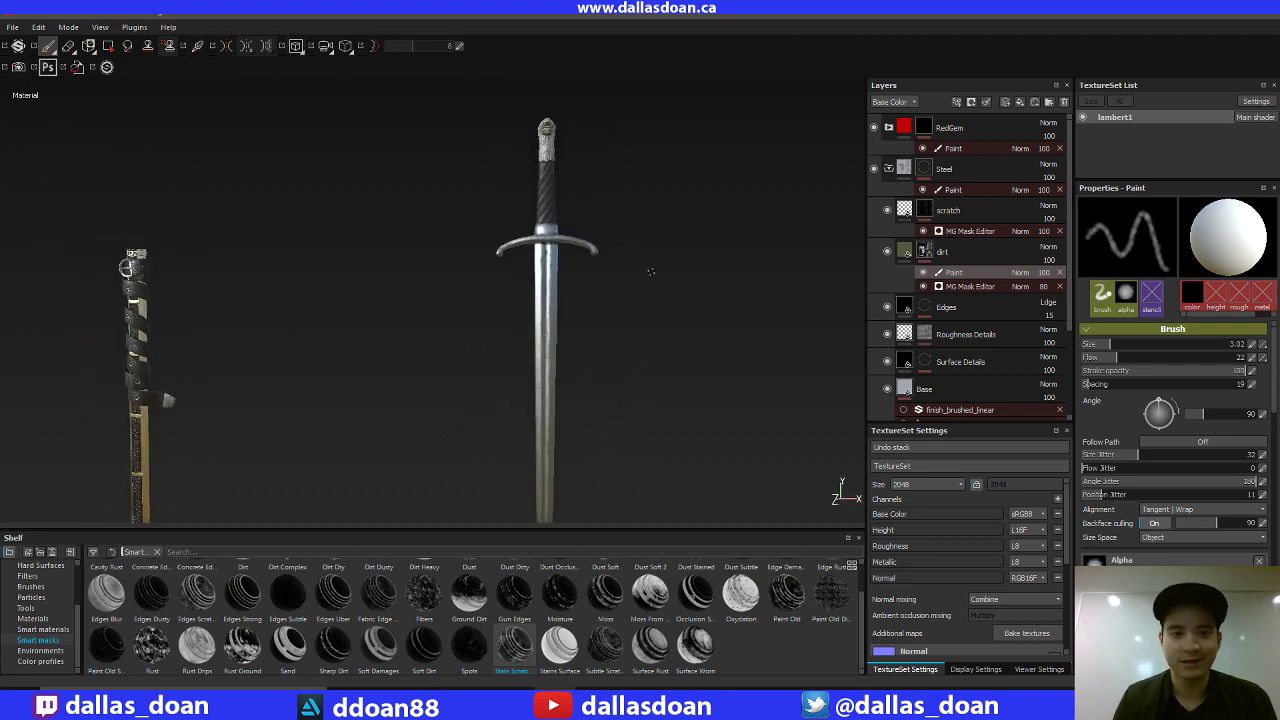
alt+drag(418, 204, 678, 204)
mouse_move(624, 241)
alt+mouse_down()
mouse_move(571, 243)
mouse_move(616, 263)
alt+mouse_up()
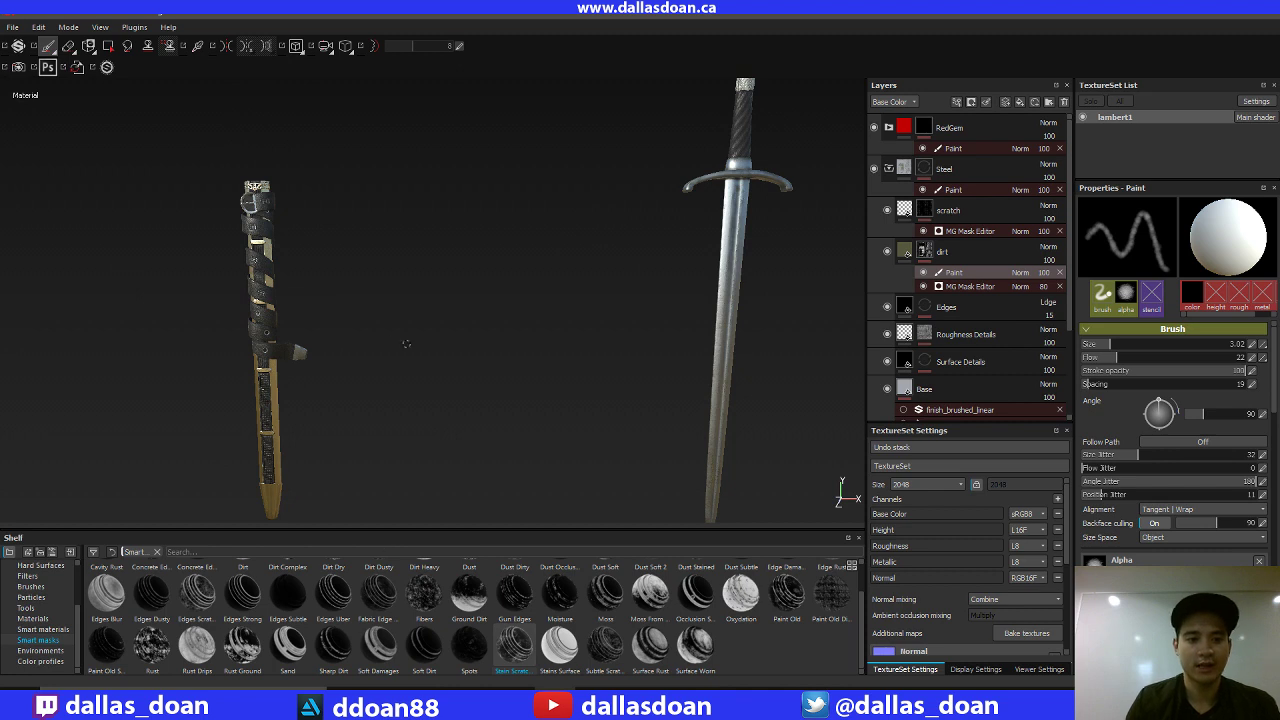
alt+drag(406, 344, 503, 257)
alt+drag(584, 258, 479, 301)
mouse_move(482, 286)
alt+mouse_down()
mouse_move(486, 251)
mouse_move(472, 292)
alt+mouse_up()
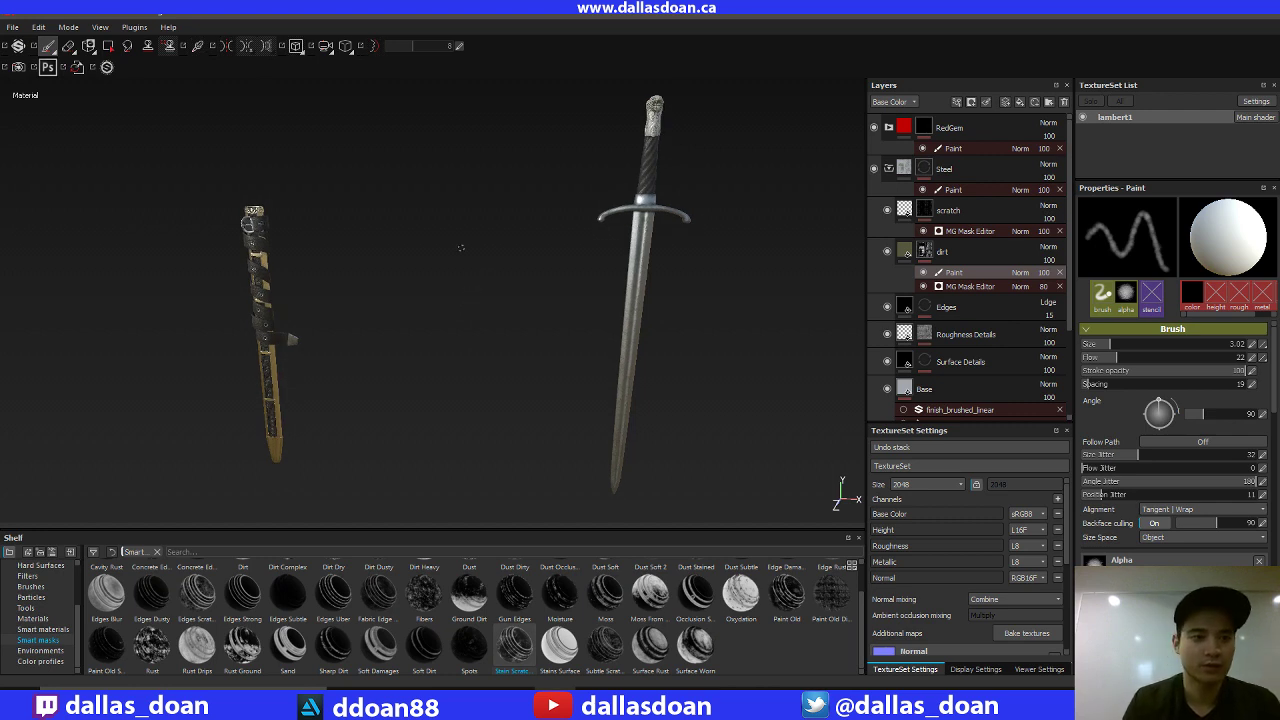
alt+drag(469, 390, 454, 332)
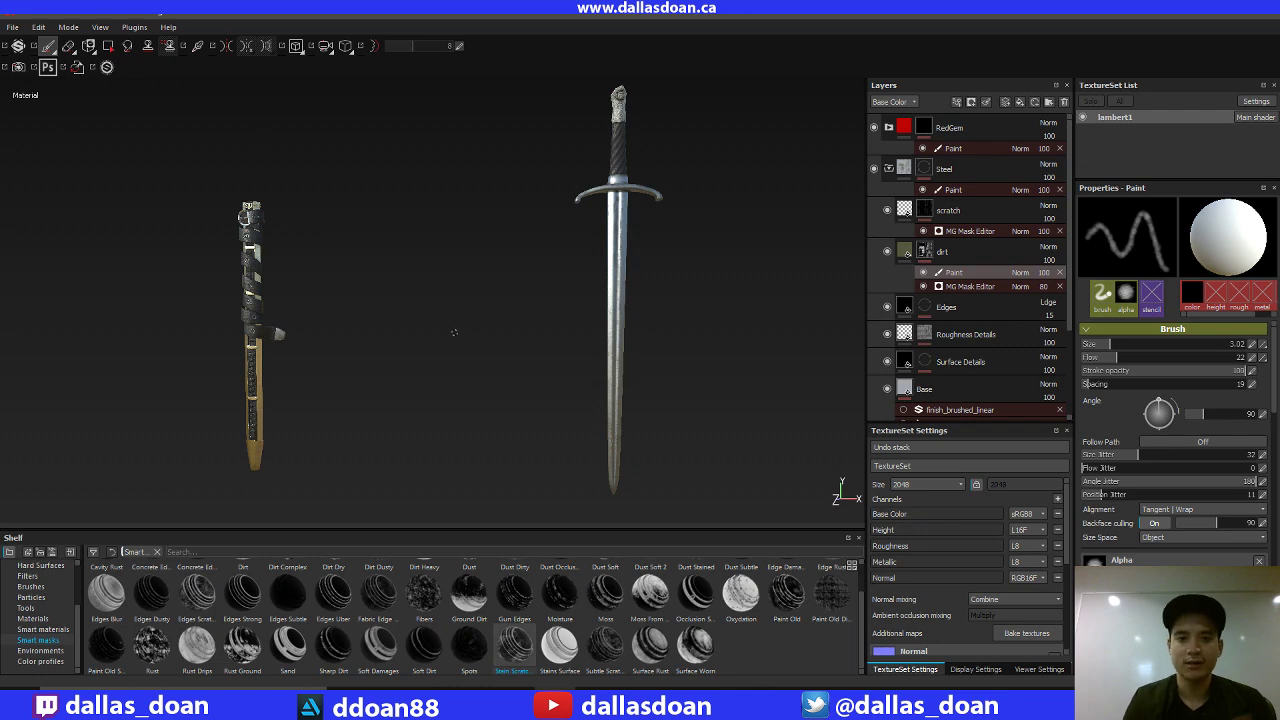
click(473, 702)
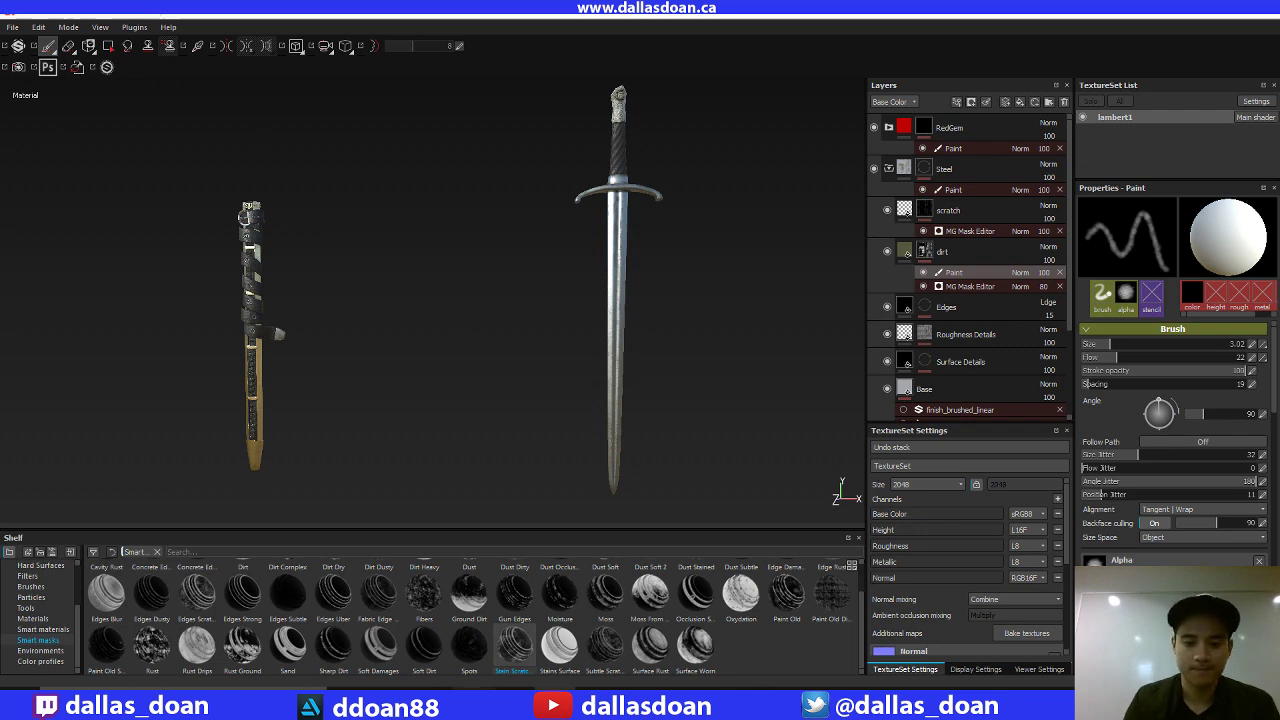